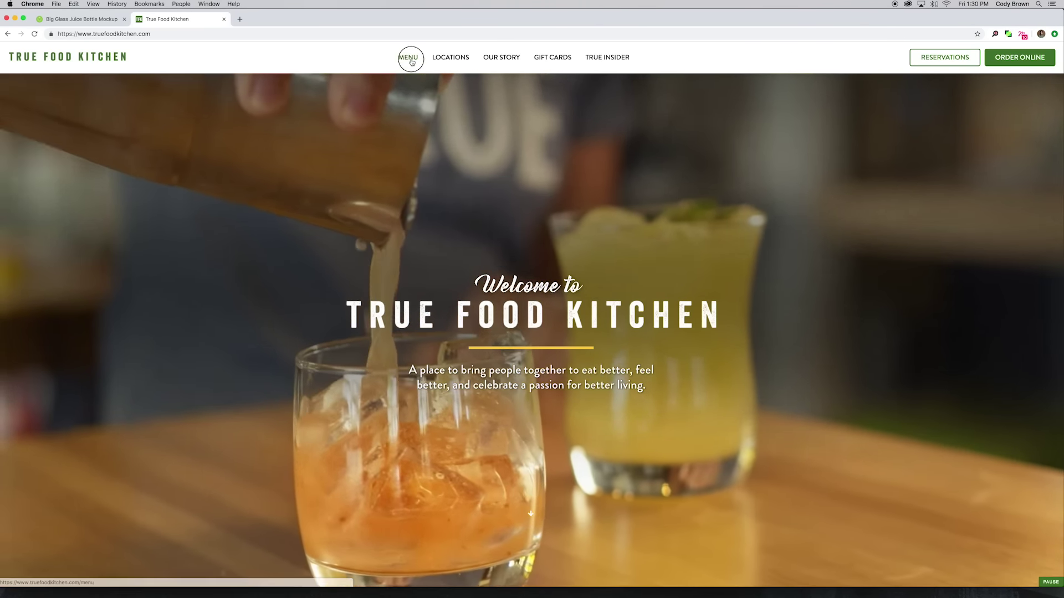
Open the True Food Kitchen menu page and show its Beverage list with the refreshers and teas.
{"action": "left_click", "coordinate": [408, 57]}
{"action": "scroll", "coordinate": [419, 78], "scroll_direction": "down", "scroll_amount": 4}
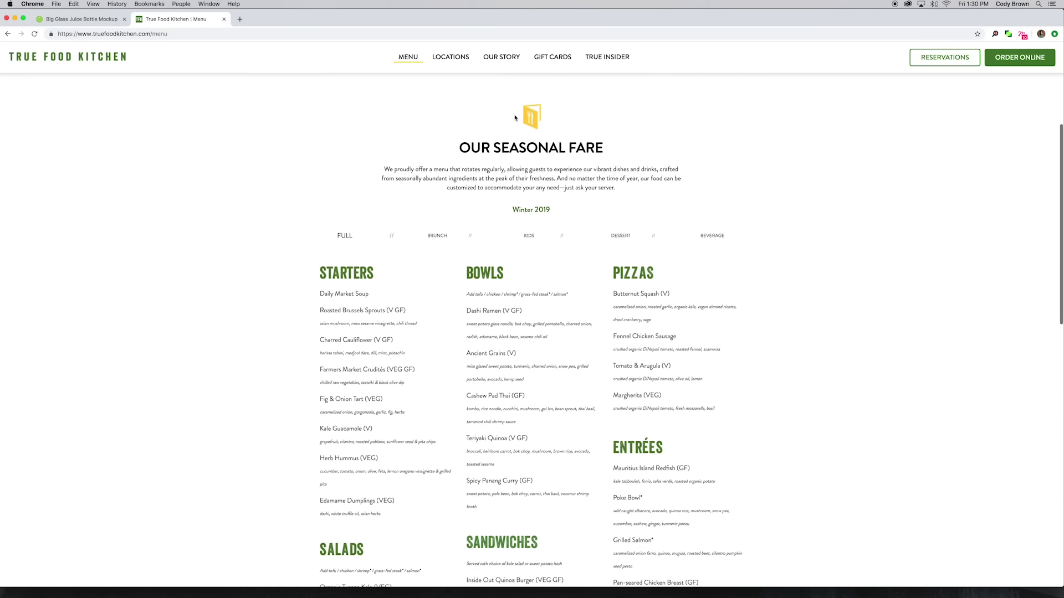
{"action": "left_click", "coordinate": [717, 191]}
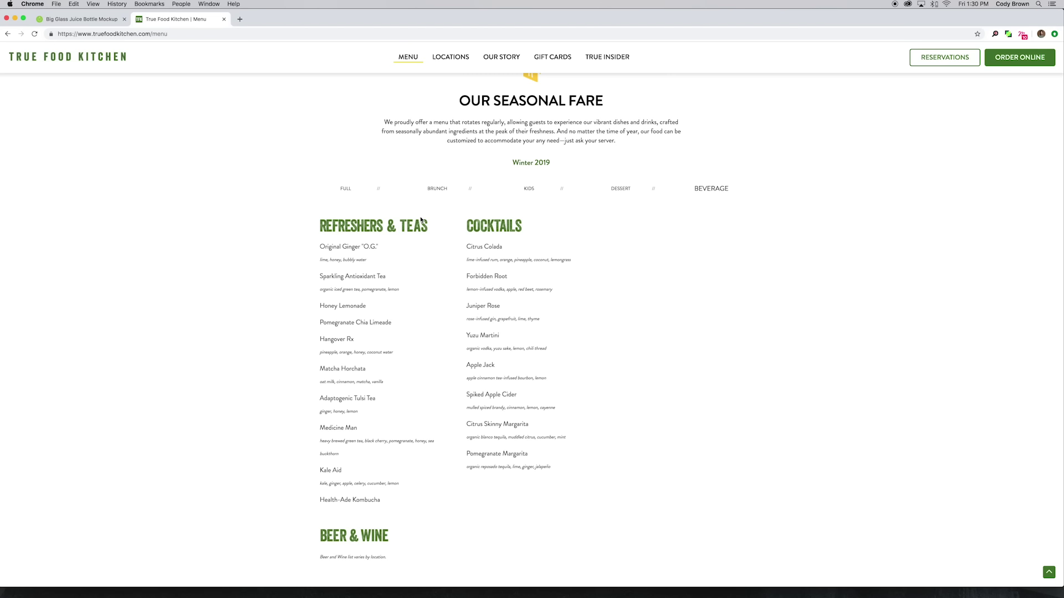
{"action": "scroll", "coordinate": [399, 244], "scroll_direction": "down", "scroll_amount": 1}
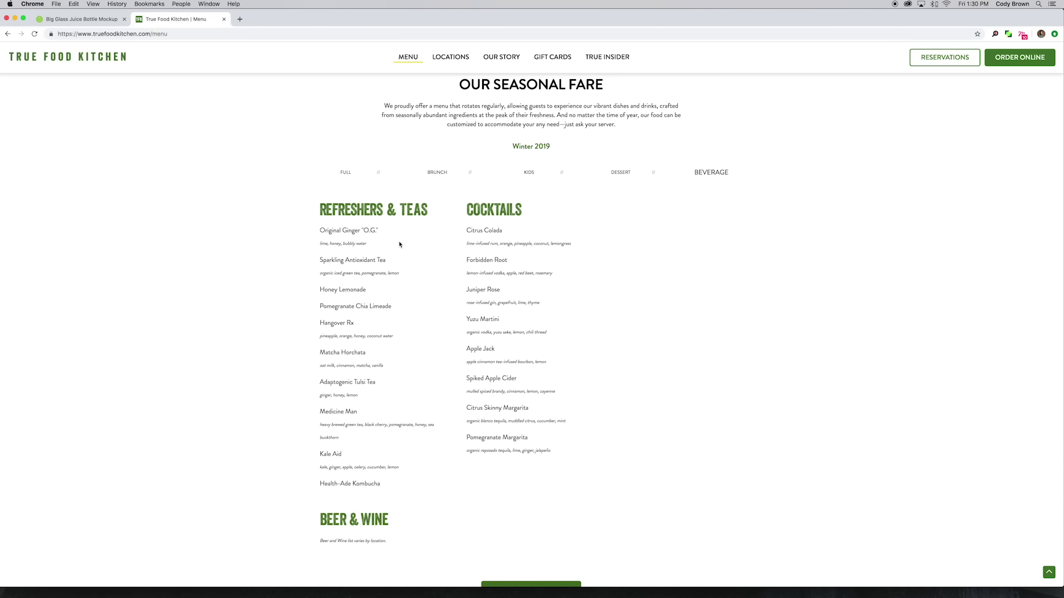
{"action": "scroll", "coordinate": [399, 247], "scroll_direction": "down", "scroll_amount": 3}
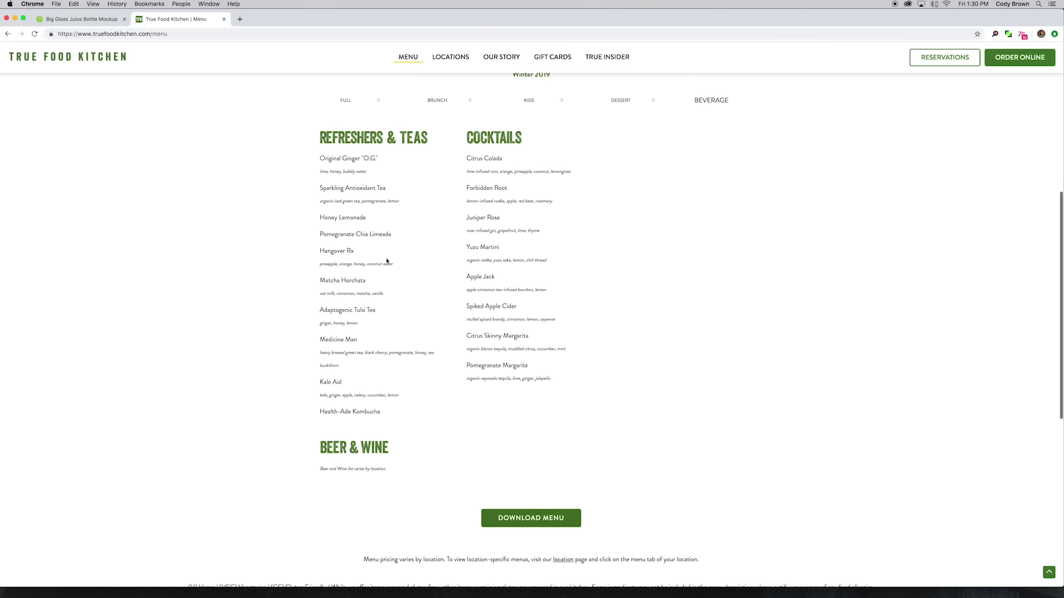
Highlight the Matcha Horchata entry with its ingredient line in the Refreshers & Teas list.
{"action": "left_click_drag", "start_coordinate": [384, 291], "coordinate": [311, 277]}
{"action": "left_click", "coordinate": [310, 276]}
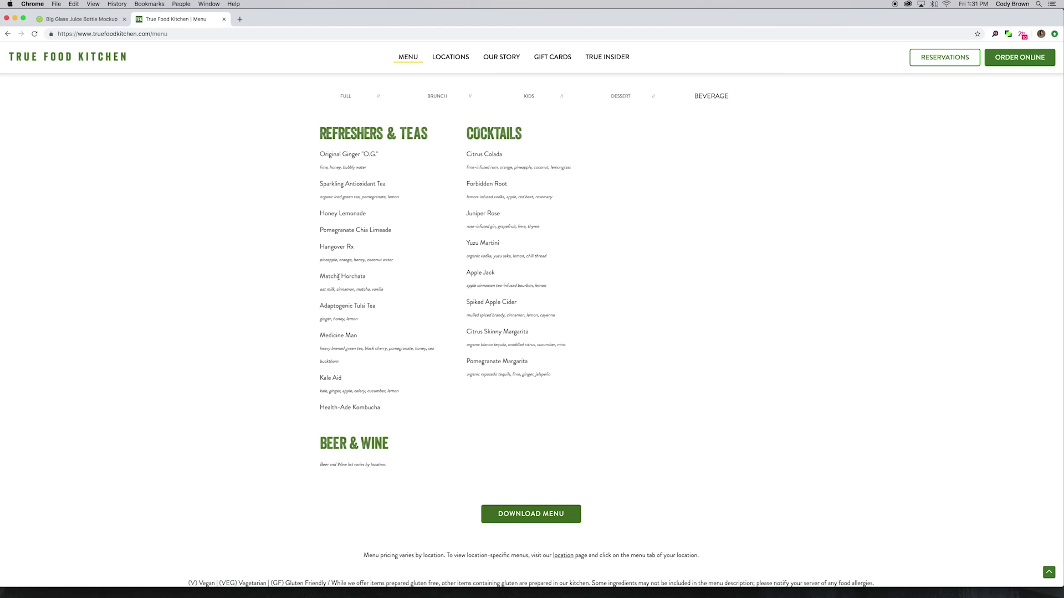
{"action": "scroll", "coordinate": [338, 277], "scroll_direction": "up", "scroll_amount": 1}
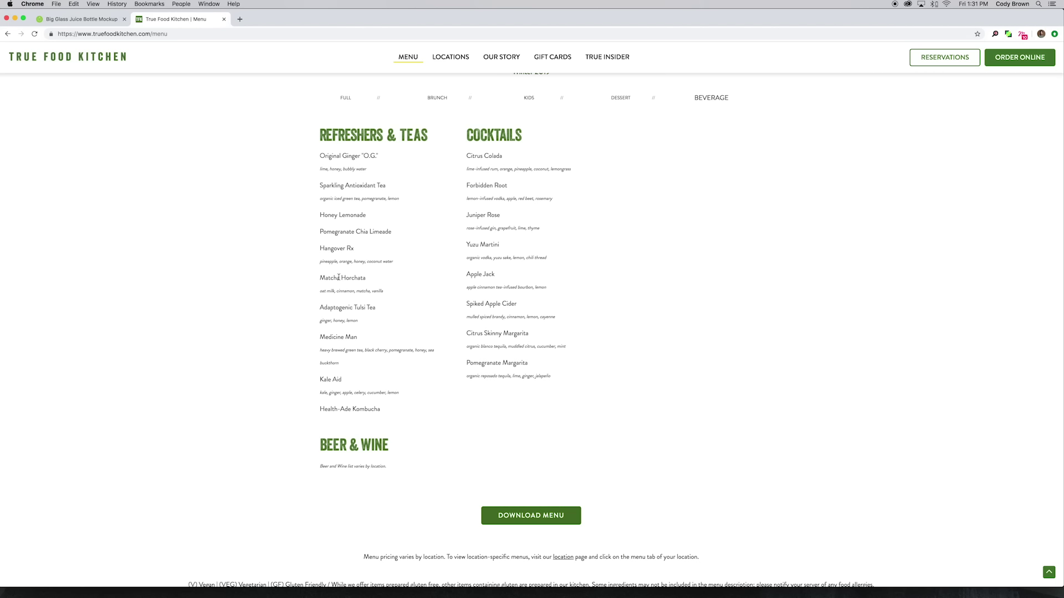
{"action": "left_click_drag", "start_coordinate": [326, 292], "coordinate": [351, 291]}
{"action": "left_click", "coordinate": [379, 292]}
{"action": "left_click_drag", "start_coordinate": [387, 294], "coordinate": [316, 277]}
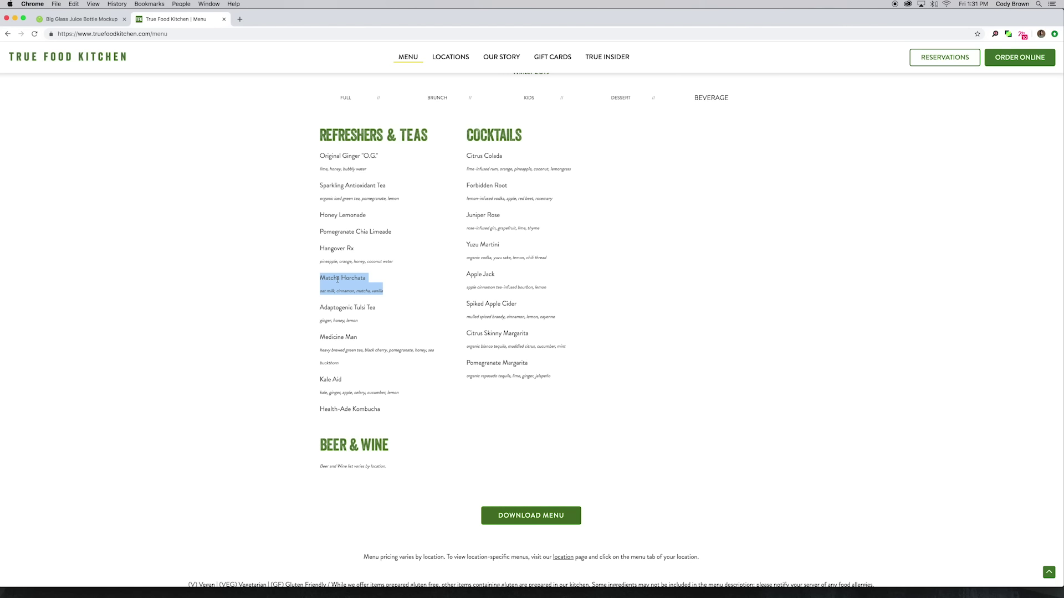
Switch to the Big Glass Juice Bottle Mockup page and look over its download link and preview images.
{"action": "left_click", "coordinate": [97, 20]}
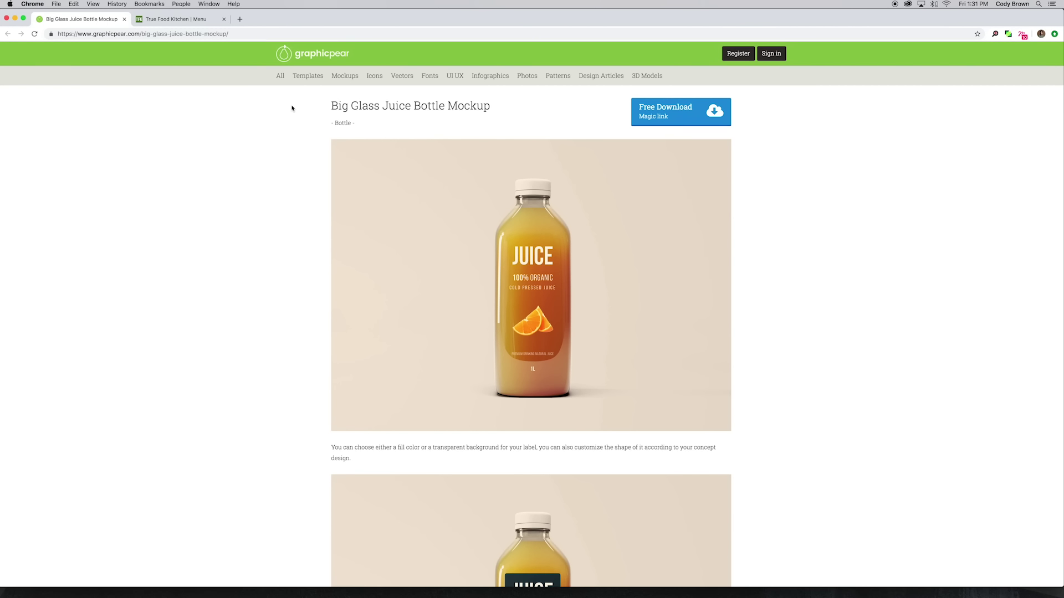
{"action": "scroll", "coordinate": [292, 108], "scroll_direction": "down", "scroll_amount": 1}
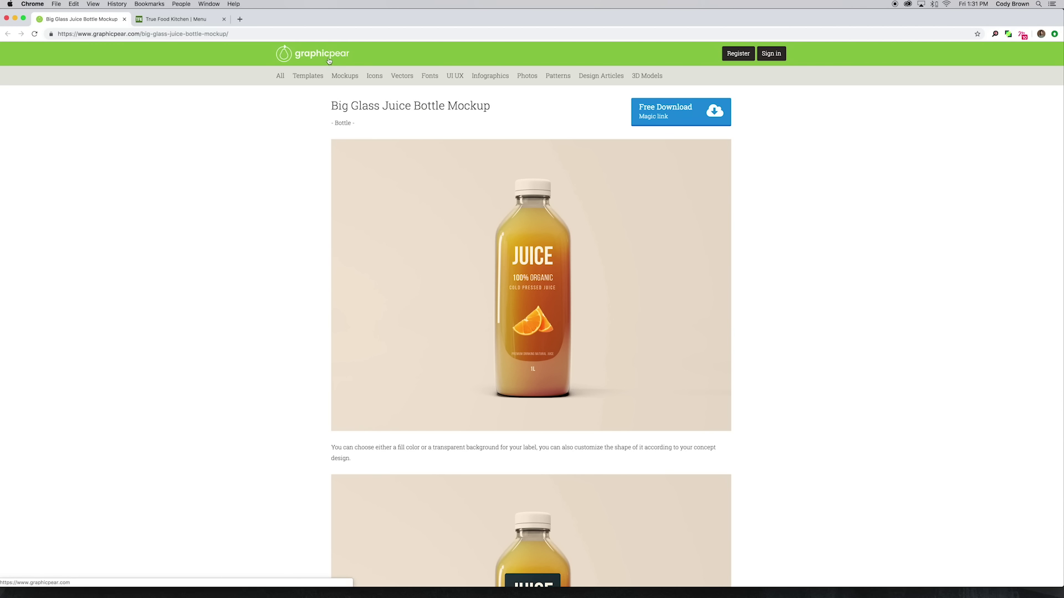
{"action": "scroll", "coordinate": [357, 66], "scroll_direction": "down", "scroll_amount": 3}
{"action": "scroll", "coordinate": [356, 67], "scroll_direction": "up", "scroll_amount": 3}
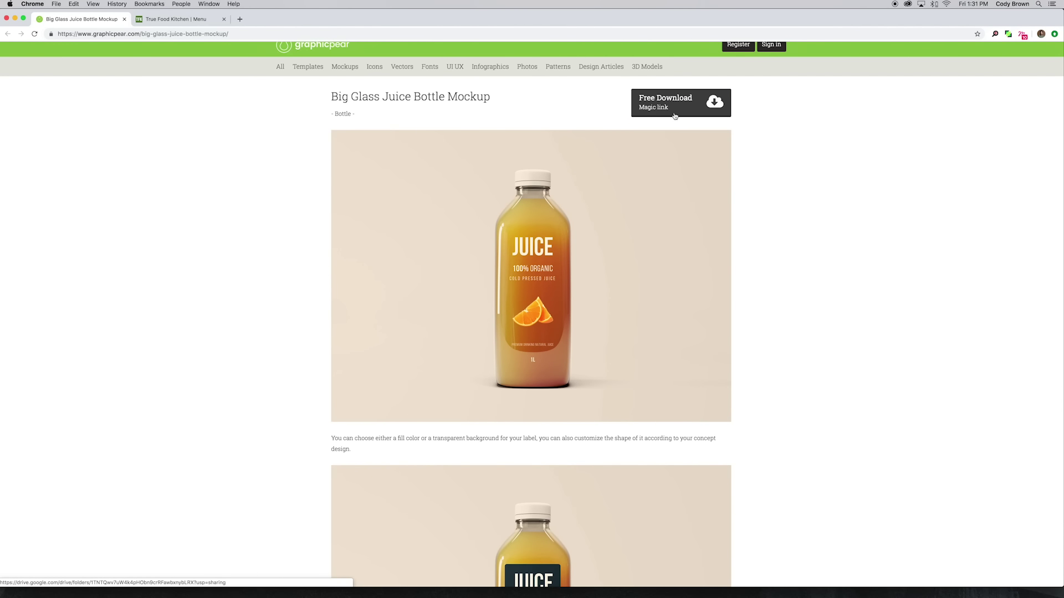
{"action": "scroll", "coordinate": [688, 125], "scroll_direction": "up", "scroll_amount": 1}
{"action": "scroll", "coordinate": [653, 169], "scroll_direction": "down", "scroll_amount": 5}
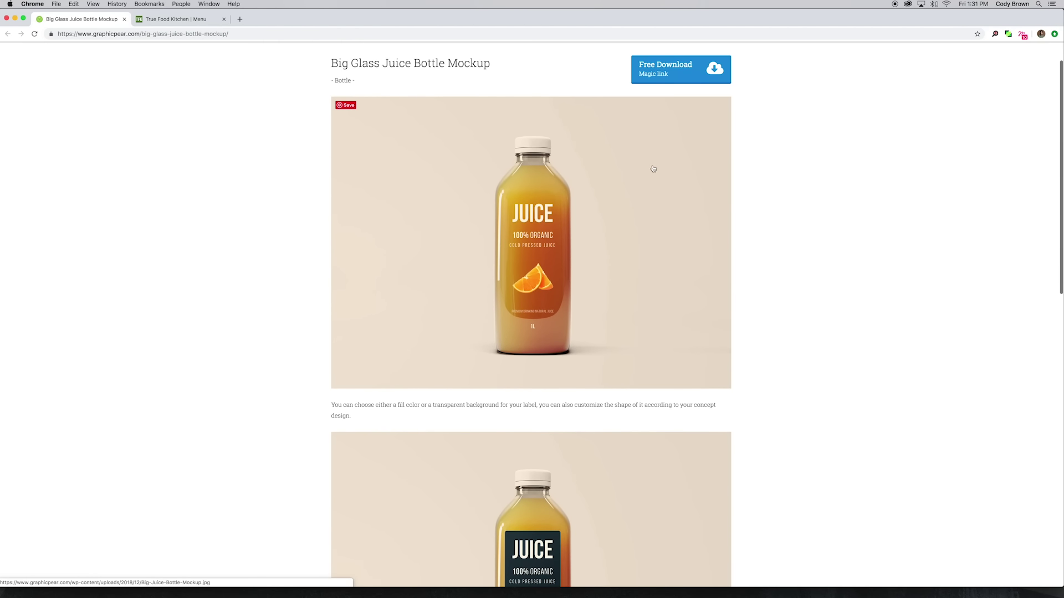
{"action": "scroll", "coordinate": [653, 169], "scroll_direction": "down", "scroll_amount": 4}
{"action": "scroll", "coordinate": [653, 169], "scroll_direction": "up", "scroll_amount": 8}
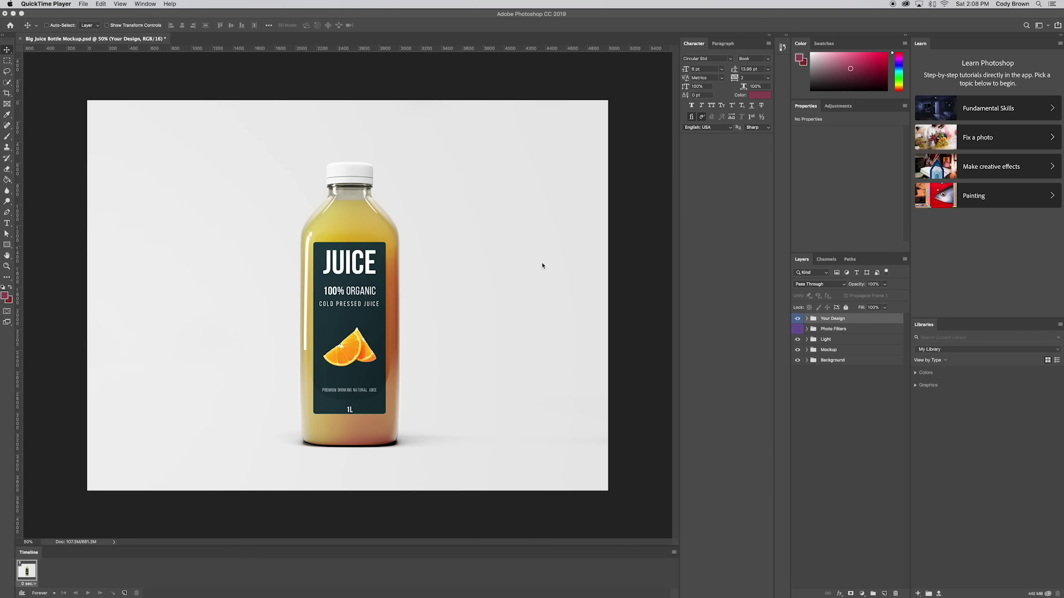
In Photoshop, expand the Your Design group of the bottle mockup and open the contents of the Juice Color smart object.
{"action": "left_click", "coordinate": [807, 319]}
{"action": "left_click", "coordinate": [807, 319]}
{"action": "left_click", "coordinate": [807, 319]}
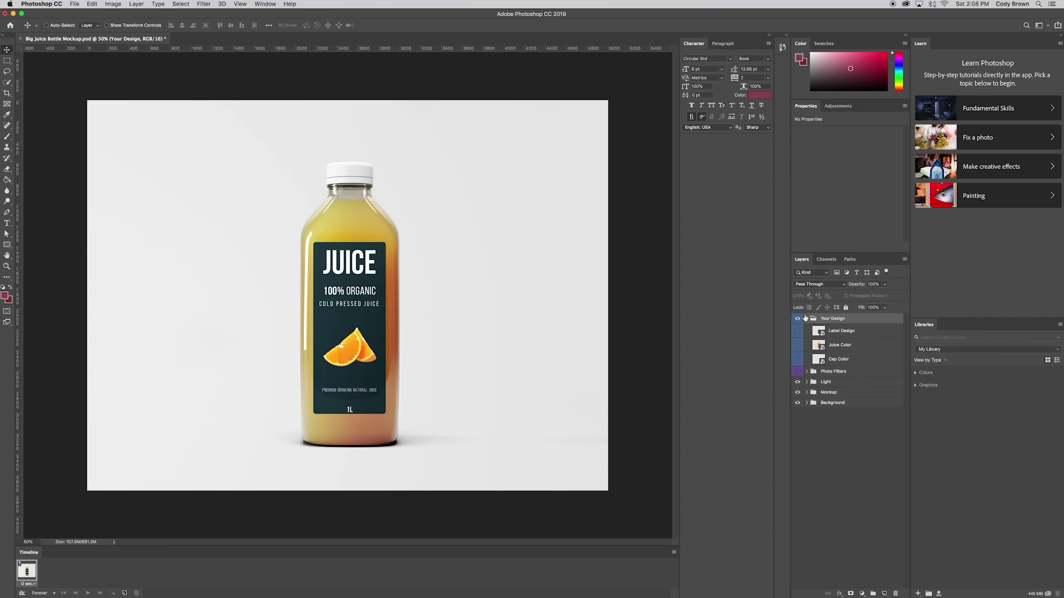
{"action": "left_click", "coordinate": [817, 346]}
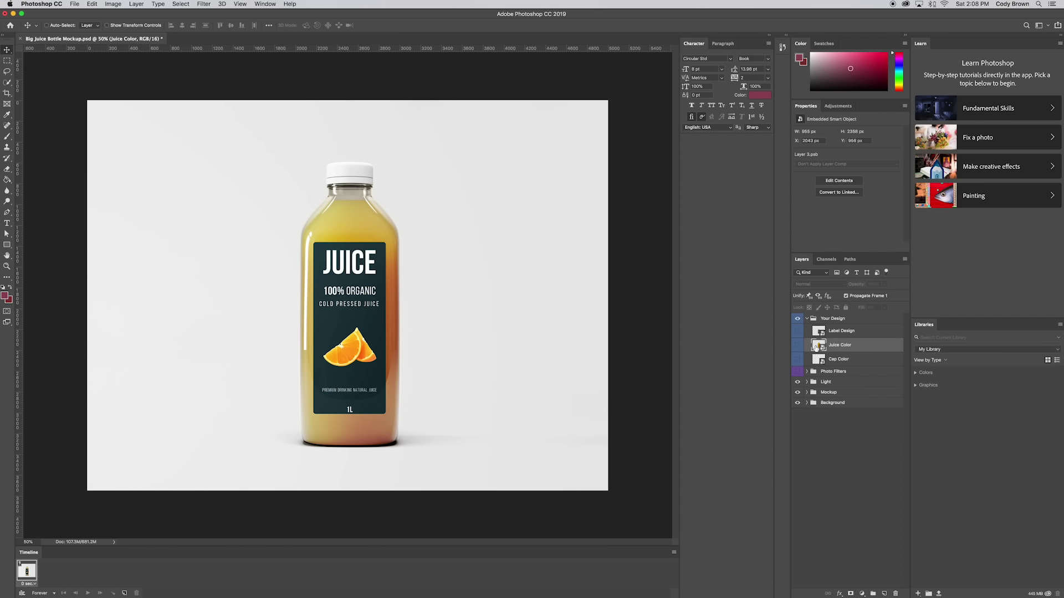
{"action": "double_click", "coordinate": [818, 346]}
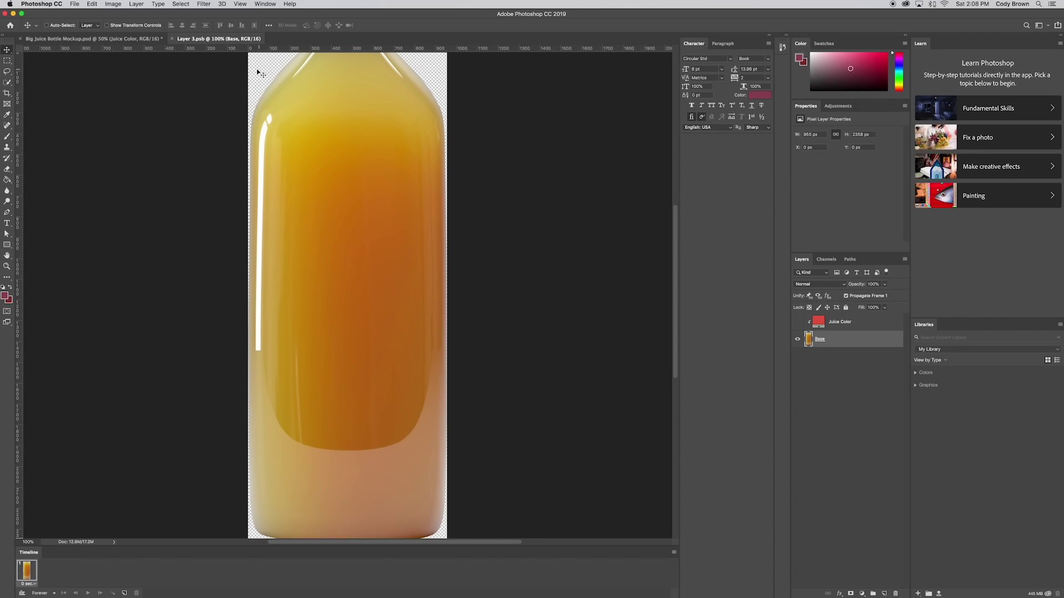
{"action": "left_click", "coordinate": [106, 40]}
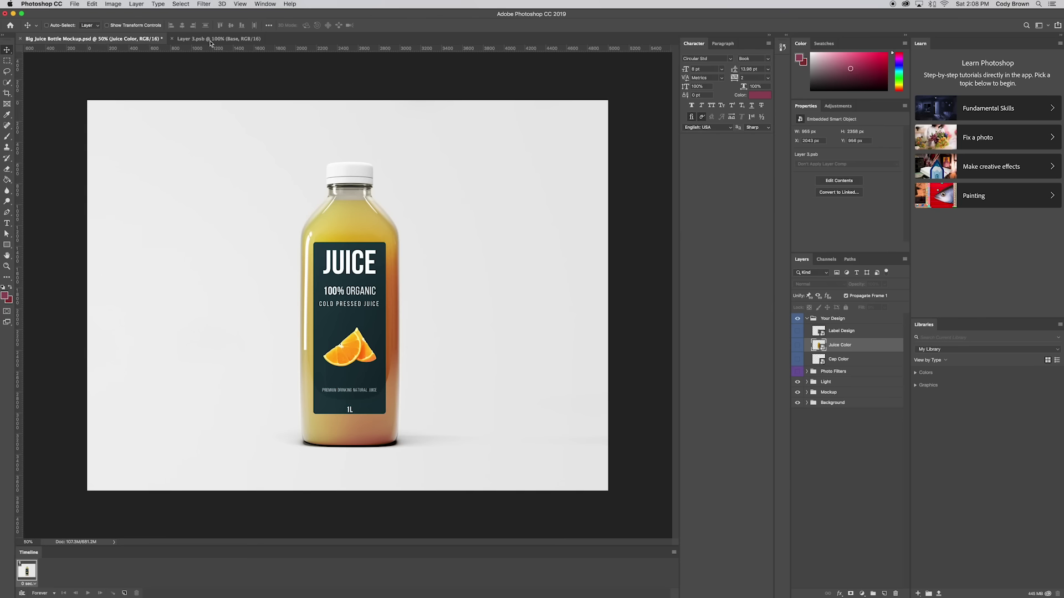
{"action": "left_click", "coordinate": [214, 39]}
Show the Juice Color fill layer above the base and set its colour to dark green #2b590f.
{"action": "left_click", "coordinate": [798, 322]}
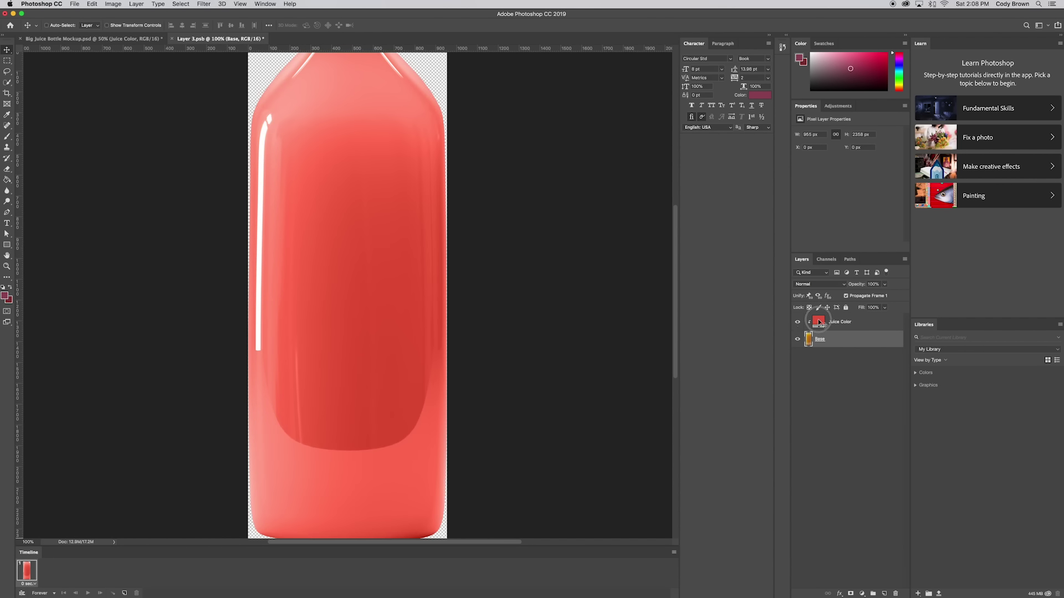
{"action": "double_click", "coordinate": [819, 323]}
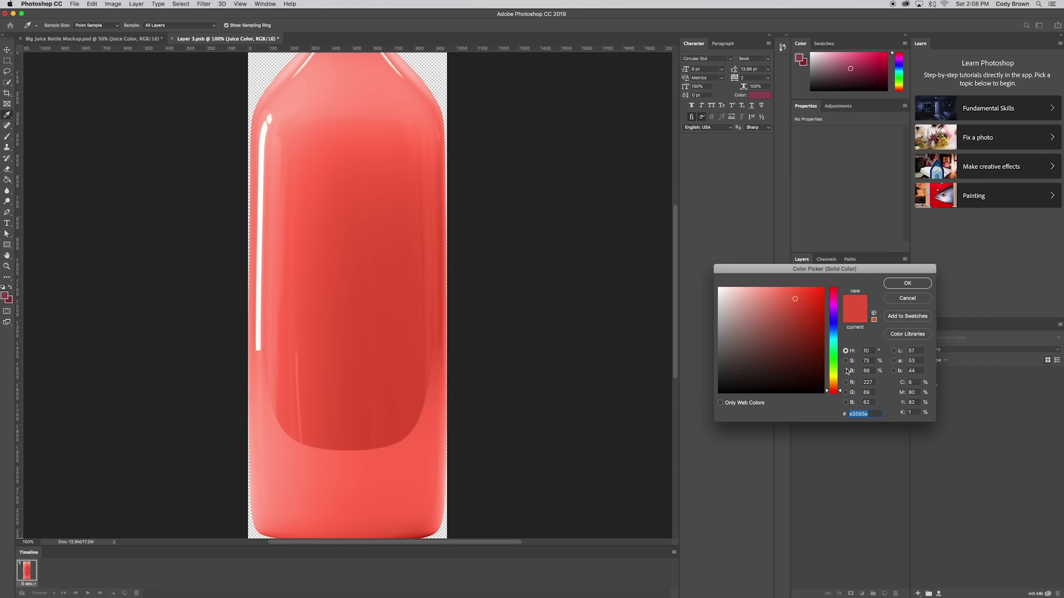
{"action": "left_click", "coordinate": [834, 334]}
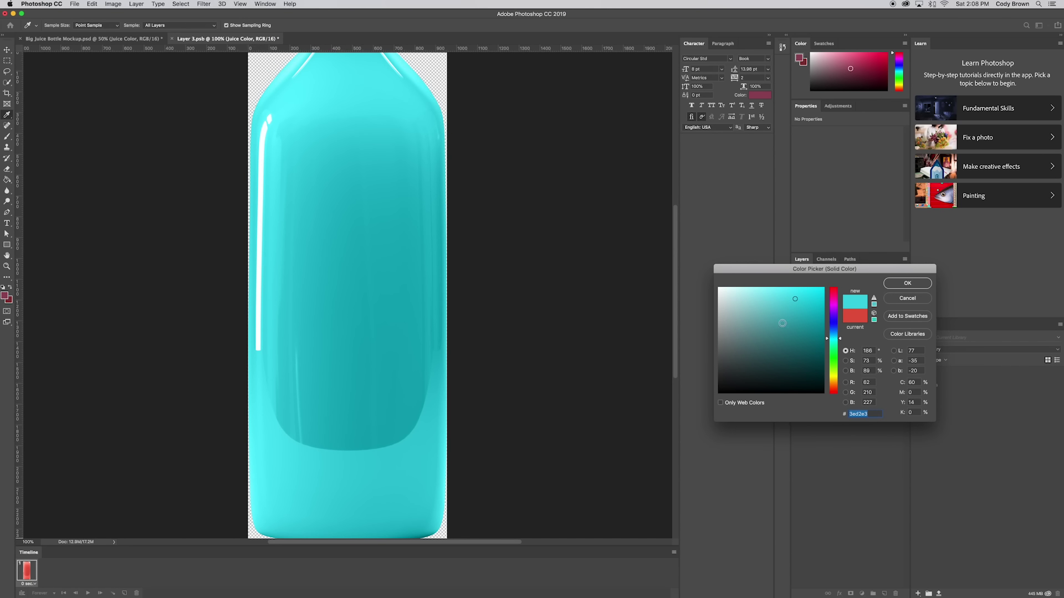
{"action": "mouse_move", "coordinate": [832, 336]}
{"action": "left_mouse_down"}
{"action": "mouse_move", "coordinate": [835, 365]}
{"action": "mouse_move", "coordinate": [796, 333]}
{"action": "mouse_move", "coordinate": [776, 344]}
{"action": "mouse_move", "coordinate": [810, 344]}
{"action": "mouse_move", "coordinate": [801, 343]}
{"action": "mouse_move", "coordinate": [810, 334]}
{"action": "mouse_move", "coordinate": [801, 355]}
{"action": "mouse_move", "coordinate": [840, 364]}
{"action": "left_mouse_up"}
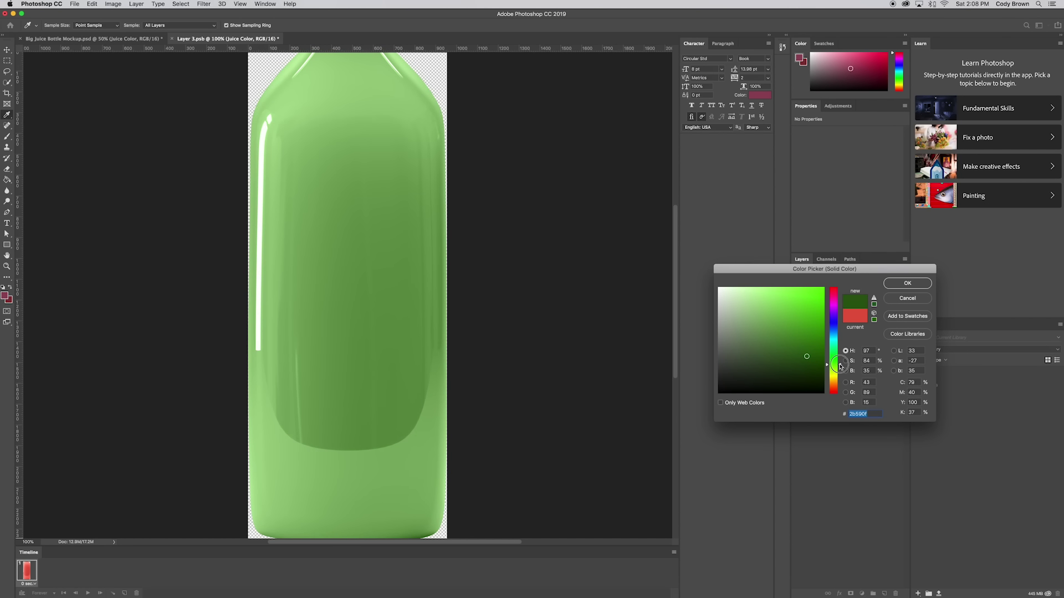
{"action": "left_click", "coordinate": [903, 285]}
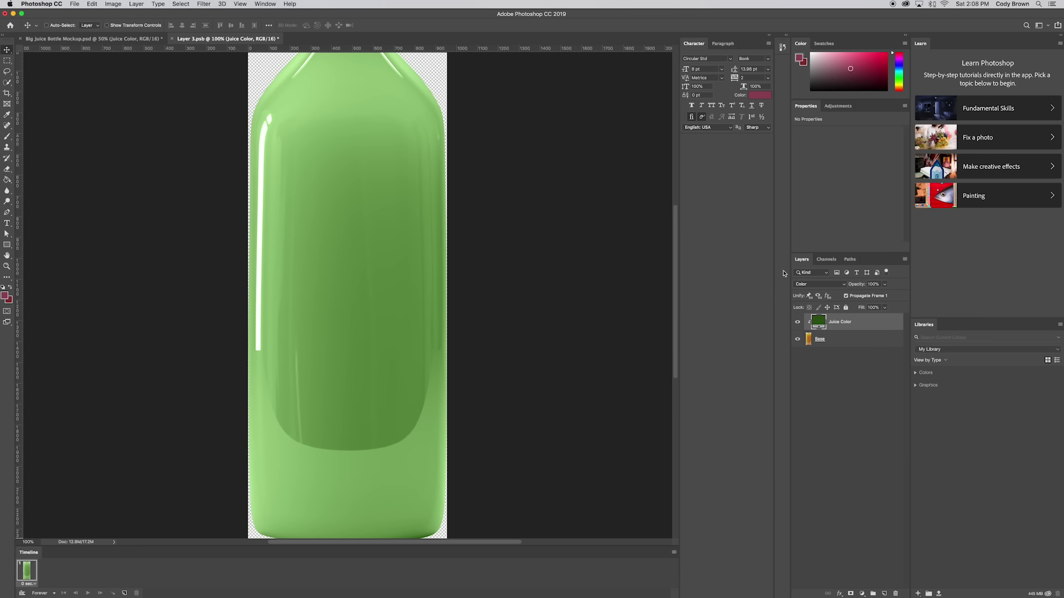
Save the juice colour smart object and return to the Big Juice Bottle Mockup document.
{"action": "left_click", "coordinate": [74, 4]}
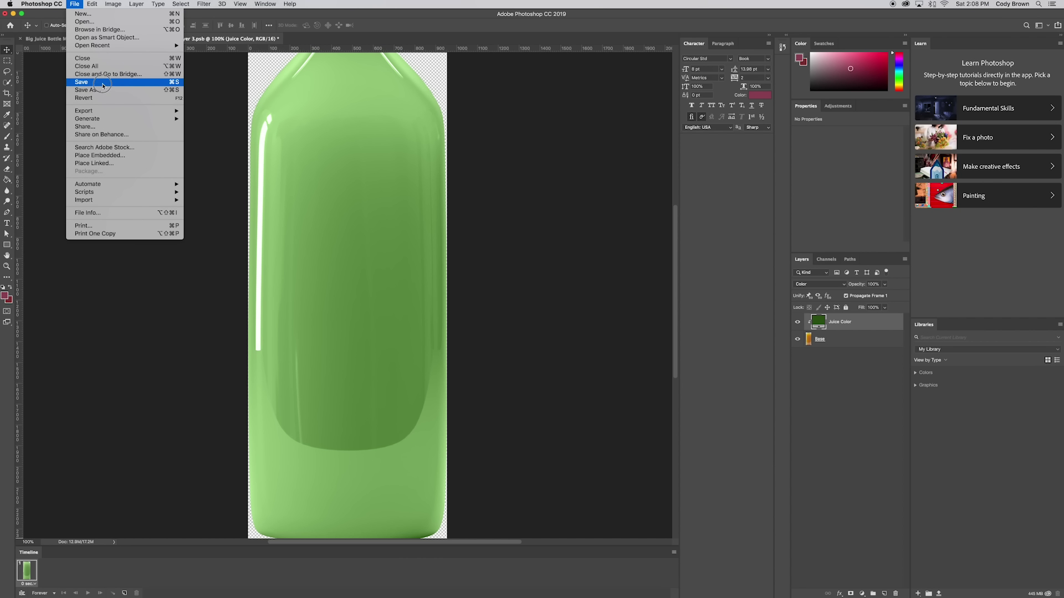
{"action": "left_click", "coordinate": [161, 82]}
{"action": "left_click", "coordinate": [119, 39]}
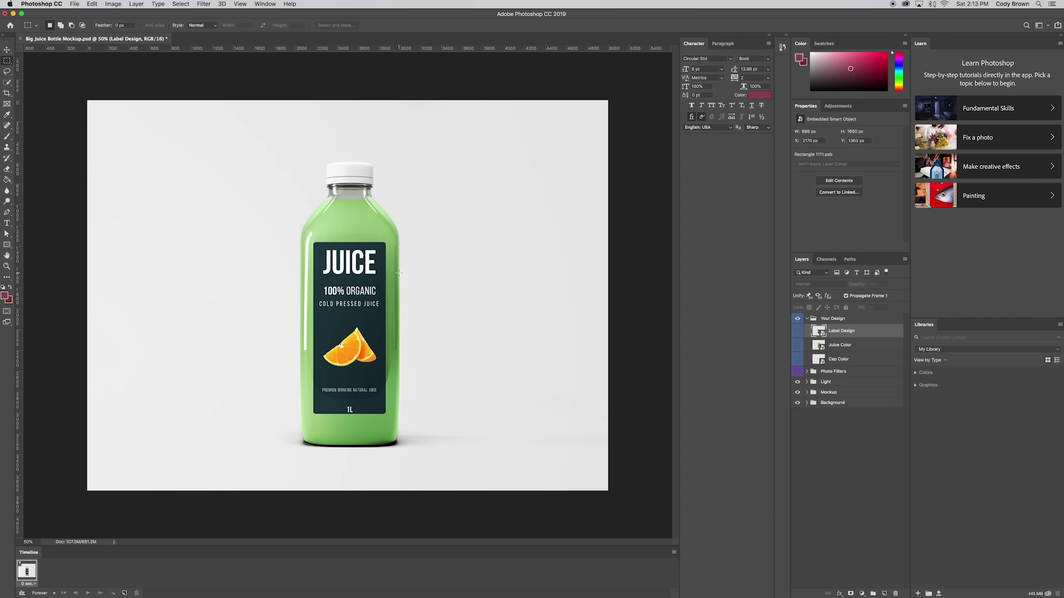
Open the Label Design smart object and draw a rectangular marquee around the whole dark label to measure its size.
{"action": "double_click", "coordinate": [815, 332]}
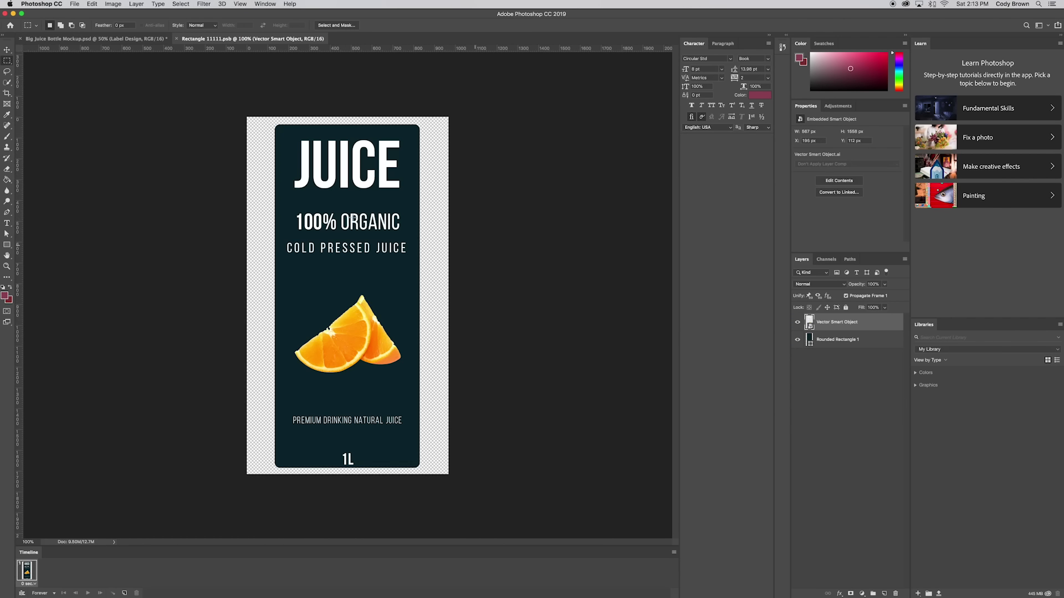
{"action": "right_click", "coordinate": [6, 62]}
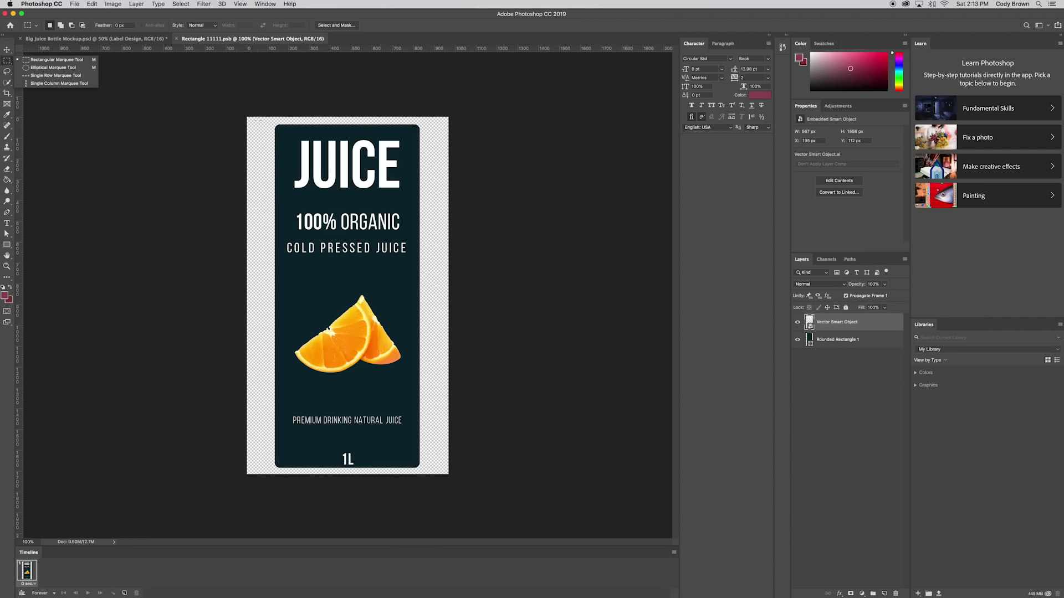
{"action": "left_click", "coordinate": [55, 59]}
{"action": "left_click_drag", "start_coordinate": [275, 126], "coordinate": [419, 469]}
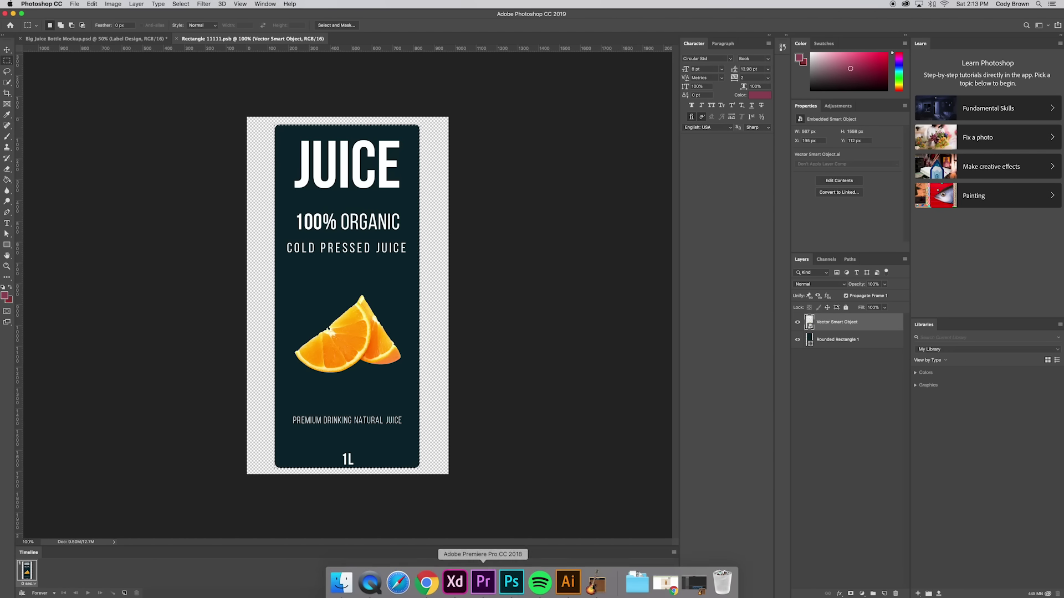
Switch to Illustrator and create a new document 700 px wide and 1650 px high for the label.
{"action": "left_click", "coordinate": [568, 581]}
{"action": "left_click", "coordinate": [71, 4]}
{"action": "left_click", "coordinate": [83, 14]}
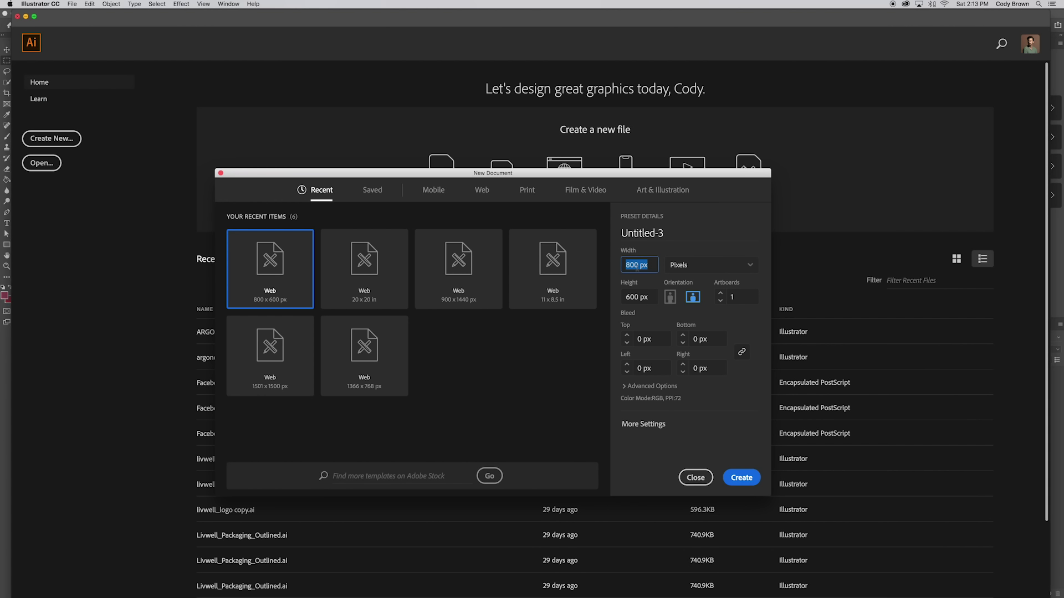
{"action": "type", "text": "6"}
{"action": "type", "text": "00"}
{"action": "left_click", "coordinate": [647, 296]}
{"action": "type", "text": "1"}
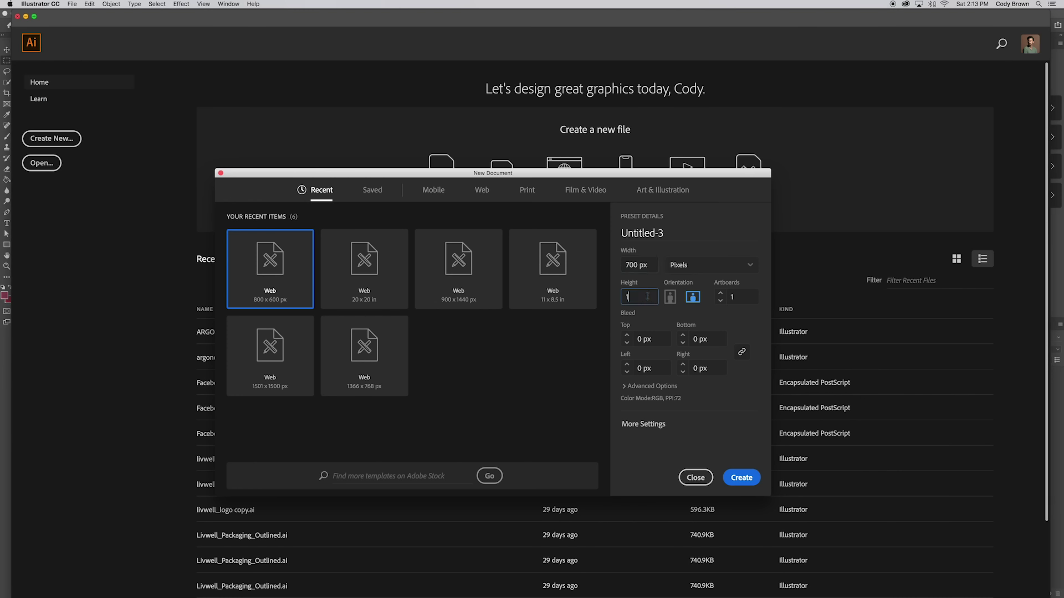
{"action": "type", "text": "650"}
{"action": "key", "text": "Return"}
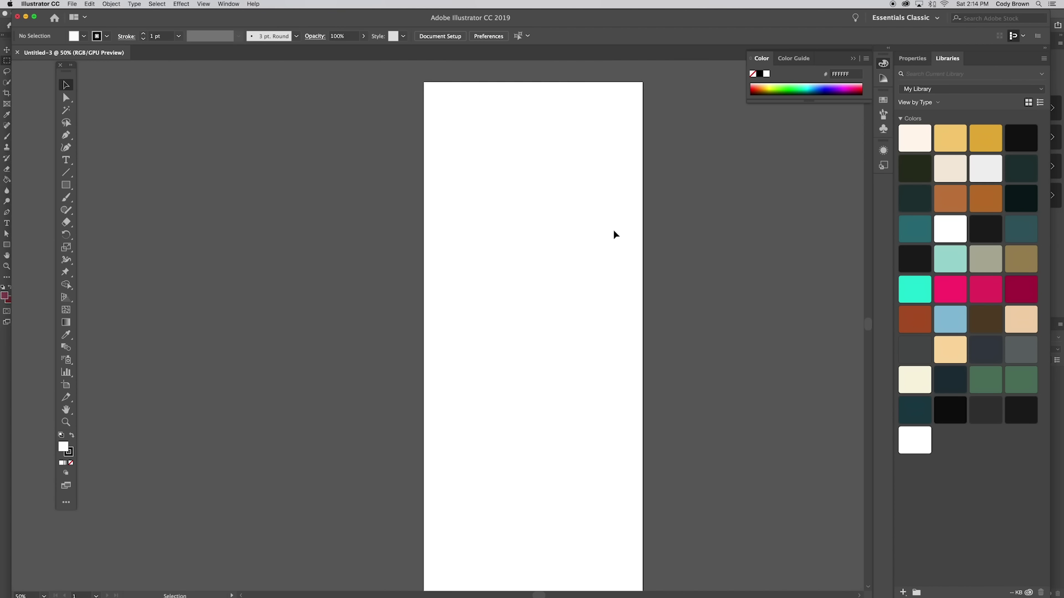
{"action": "key", "text": "super+minus"}
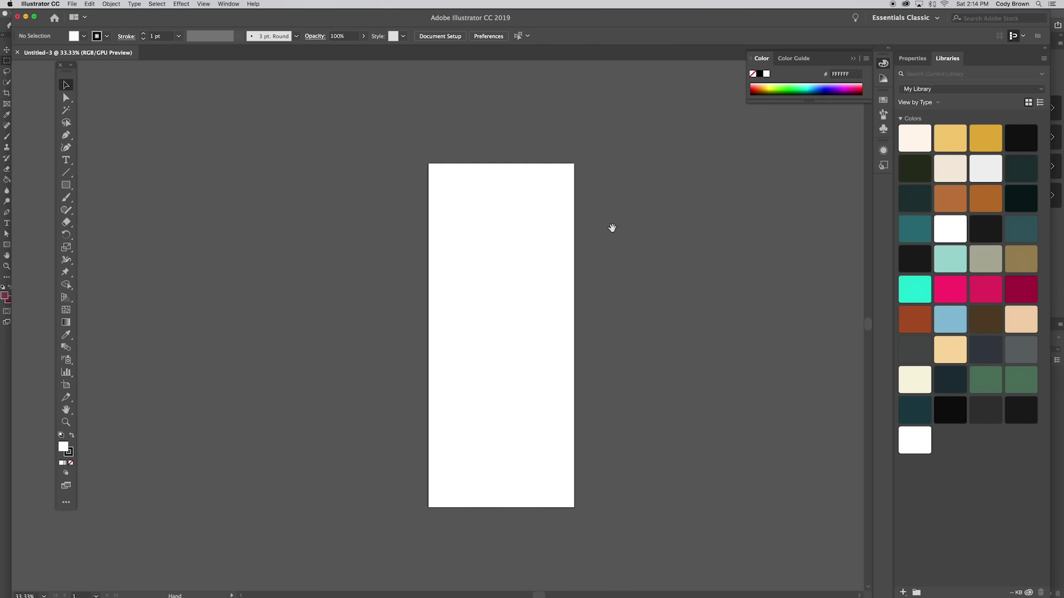
{"action": "left_click_drag", "start_coordinate": [611, 228], "coordinate": [581, 223]}
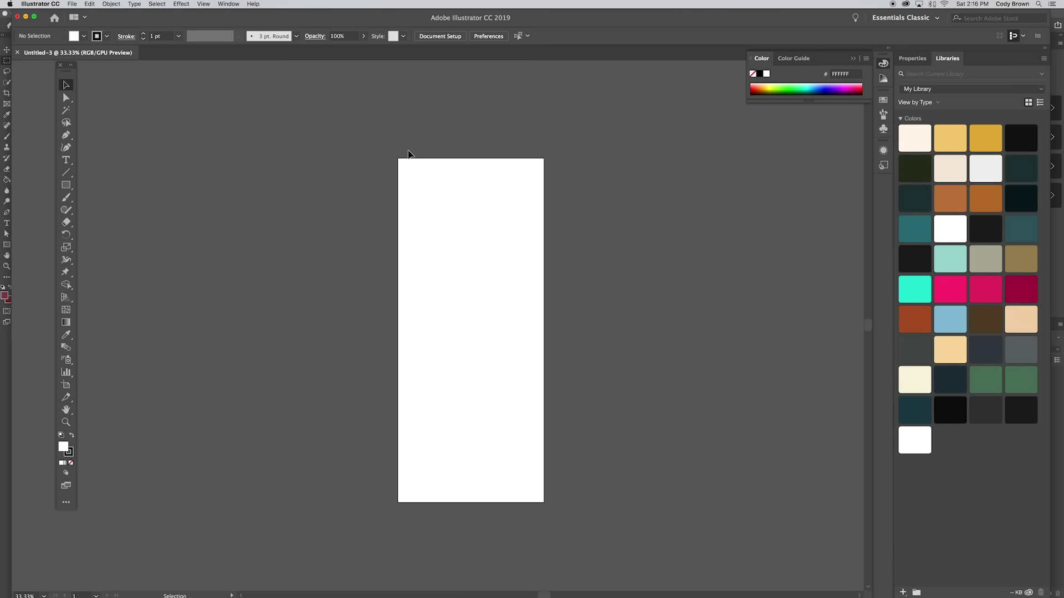
Switch to Chrome and search Google for "rico" in a new tab.
{"action": "left_click", "coordinate": [435, 586]}
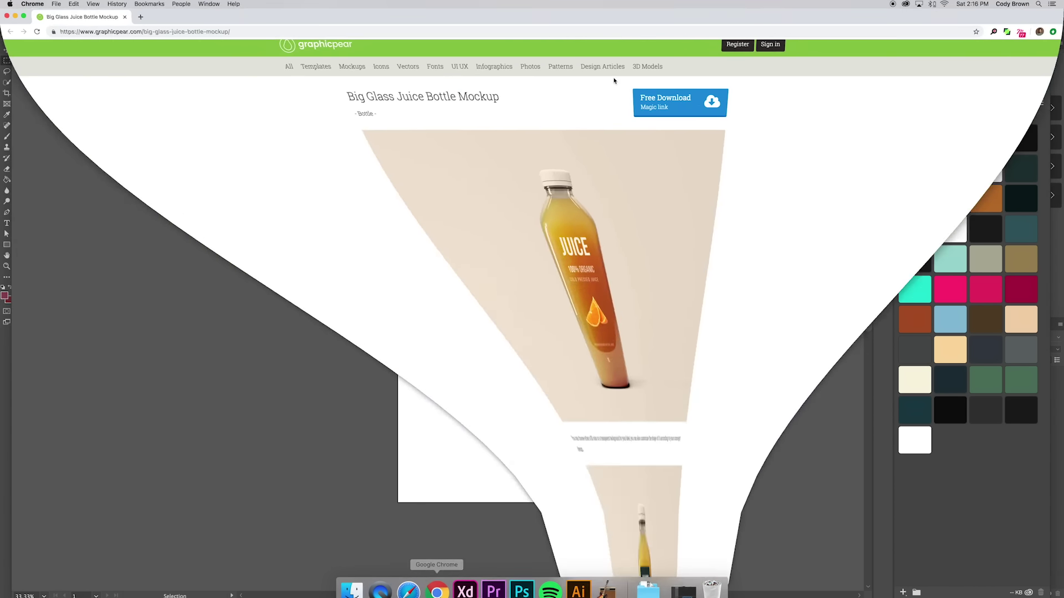
{"action": "left_click", "coordinate": [139, 19]}
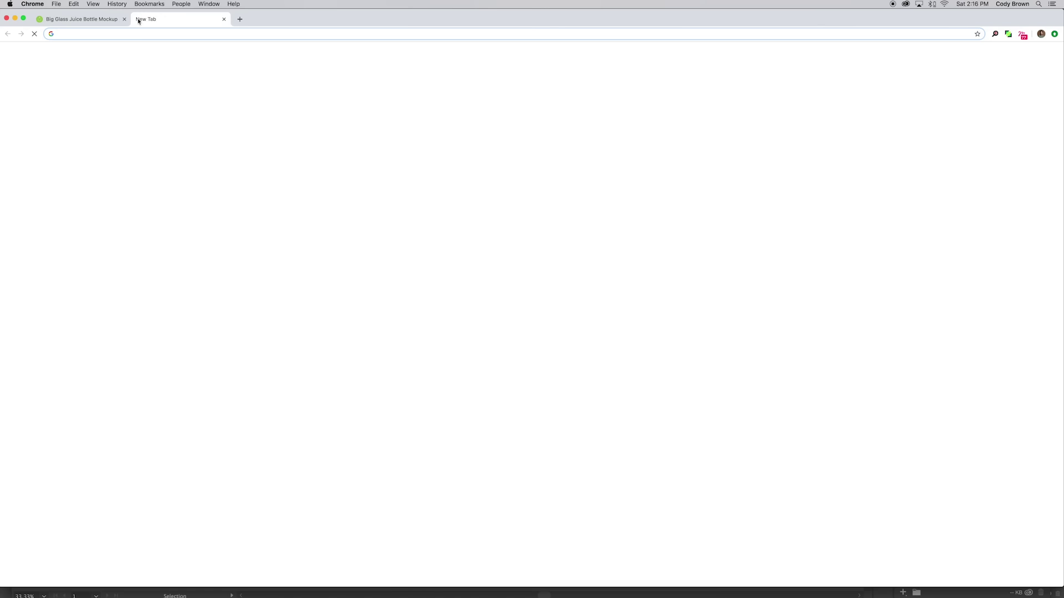
{"action": "type", "text": "rico"}
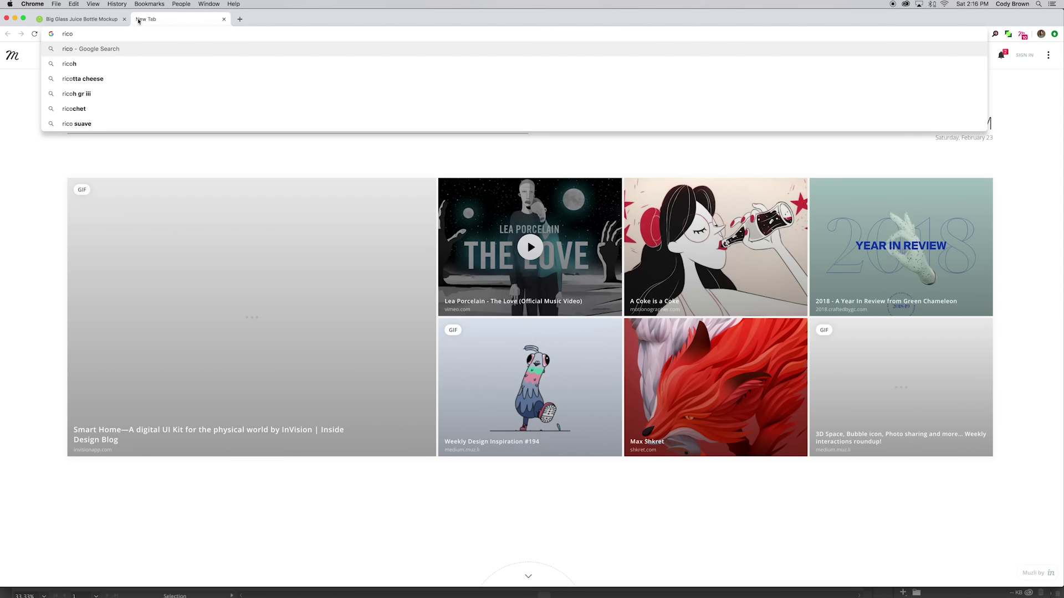
{"action": "key", "text": "Return"}
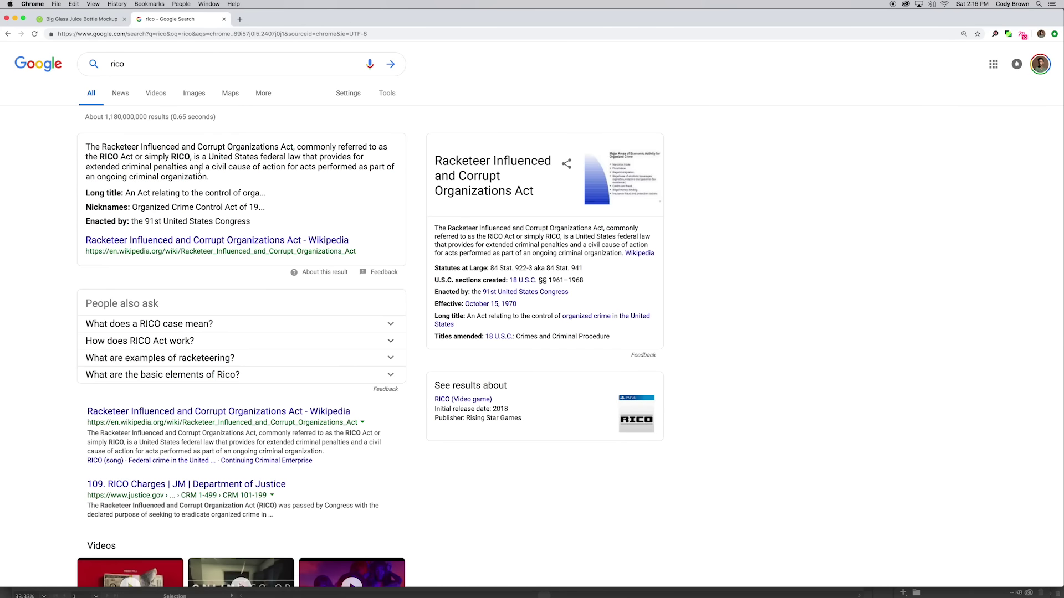
Search Google for "rico in spanish", read the translations, and close the search tab.
{"action": "left_click", "coordinate": [136, 71]}
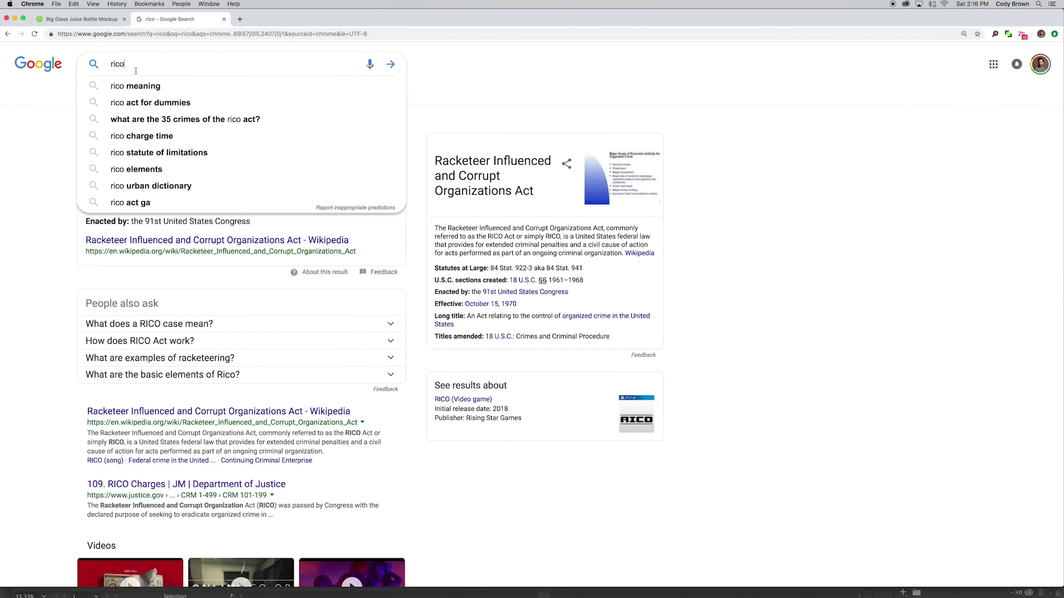
{"action": "type", "text": "in sp"}
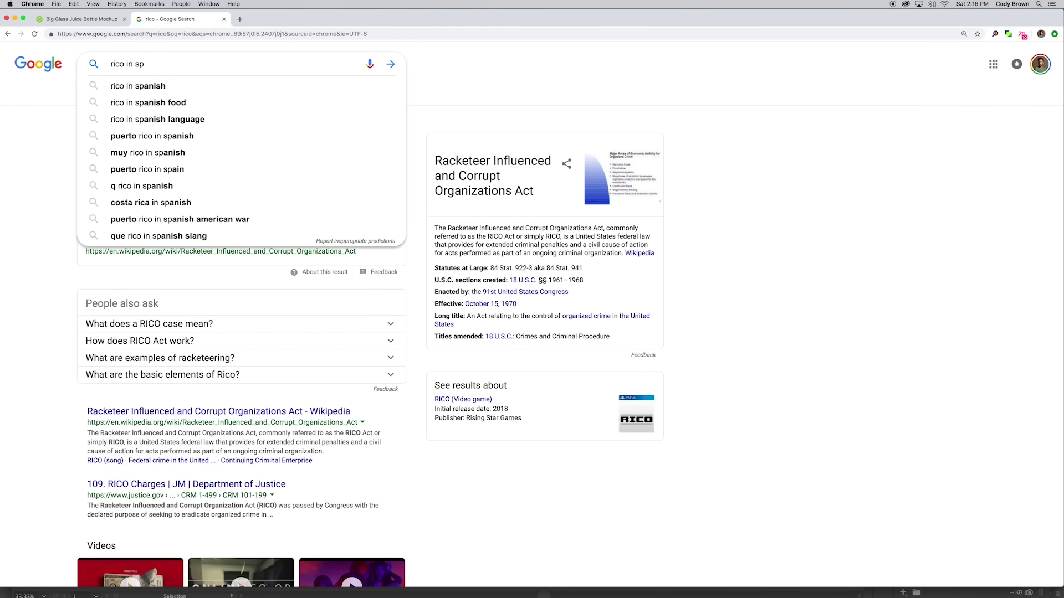
{"action": "key", "text": "Down"}
{"action": "key", "text": "Return"}
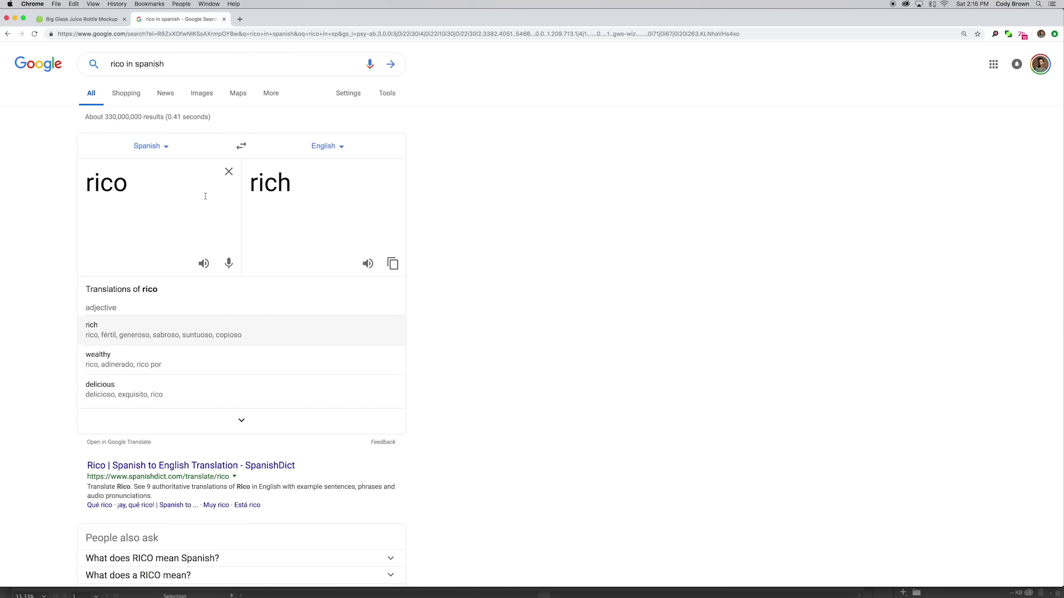
{"action": "scroll", "coordinate": [205, 196], "scroll_direction": "down", "scroll_amount": 3}
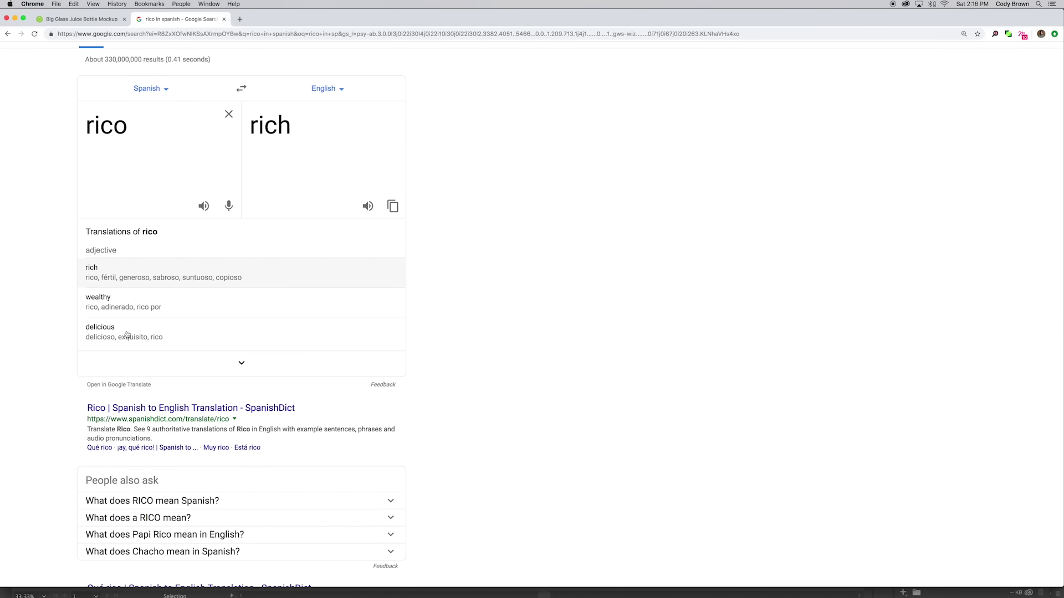
{"action": "scroll", "coordinate": [127, 338], "scroll_direction": "up", "scroll_amount": 3}
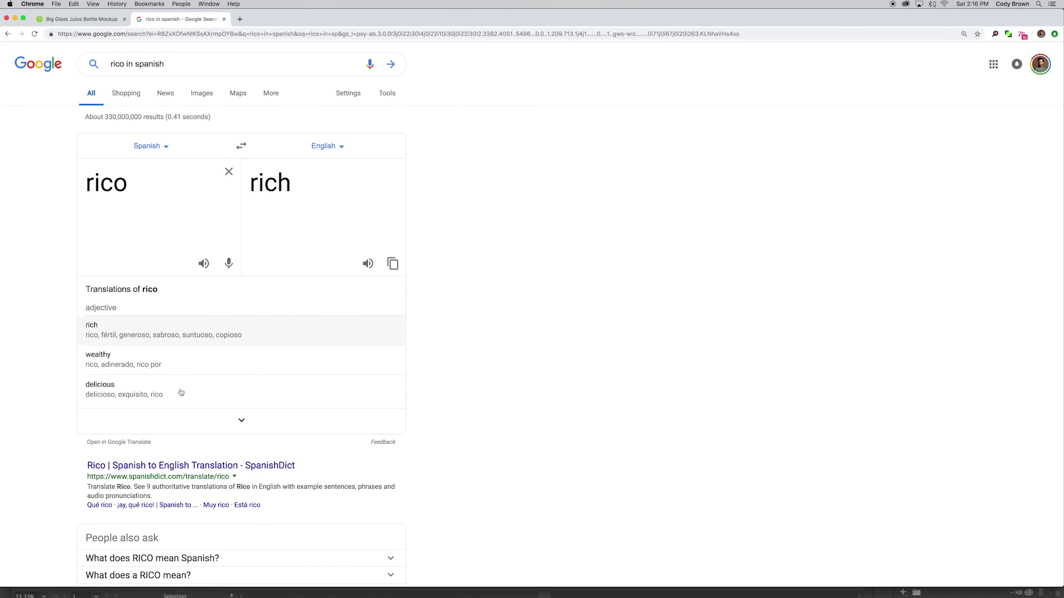
{"action": "left_click", "coordinate": [223, 20]}
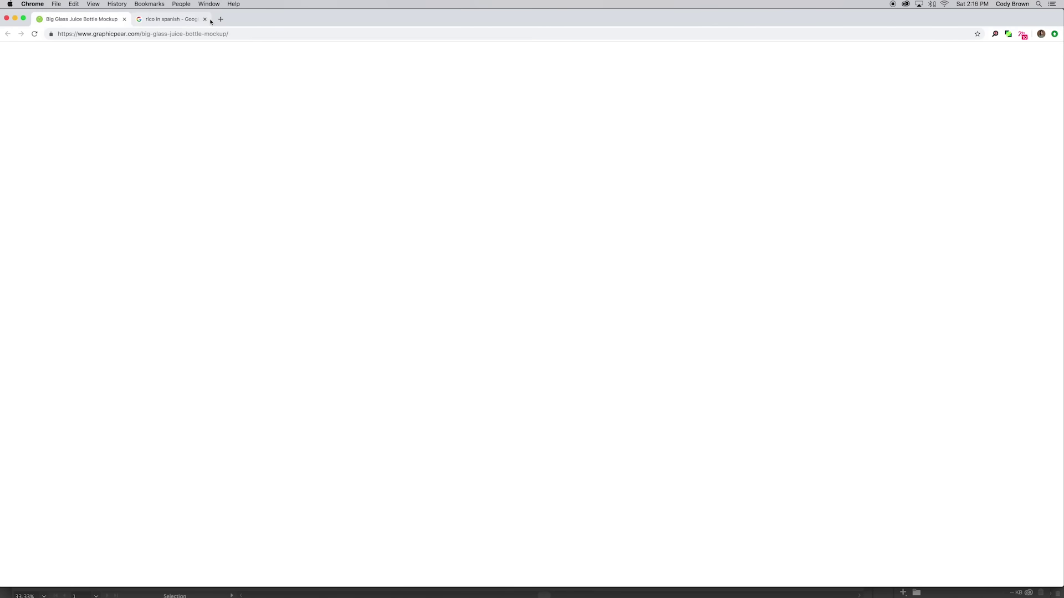
Switch to Illustrator, add the text RICO near the middle of the artboard, and scale it up to about 179 pt.
{"action": "key", "text": "super+Tab"}
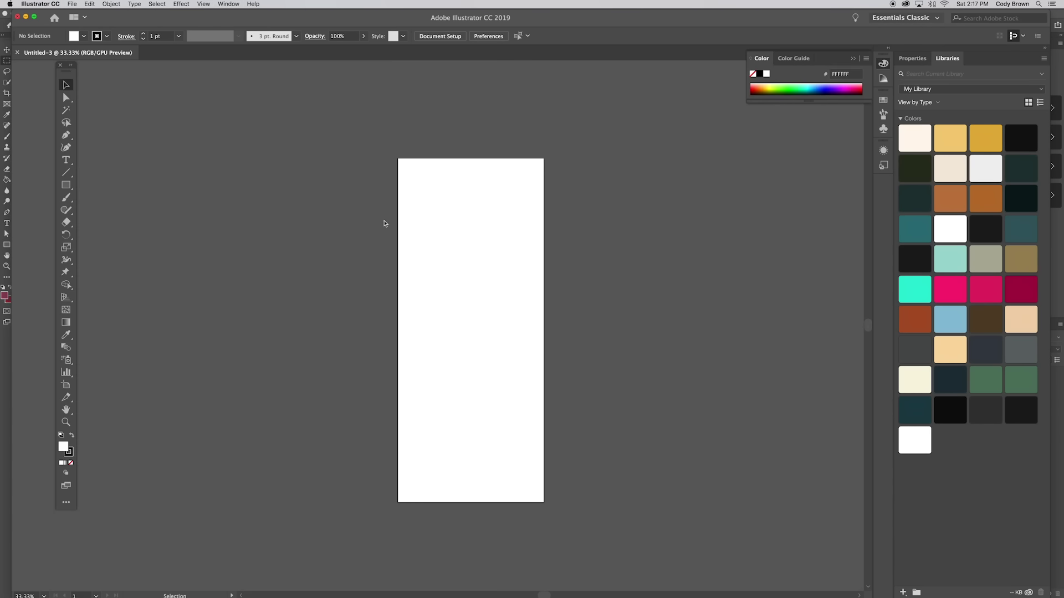
{"action": "key", "text": "t"}
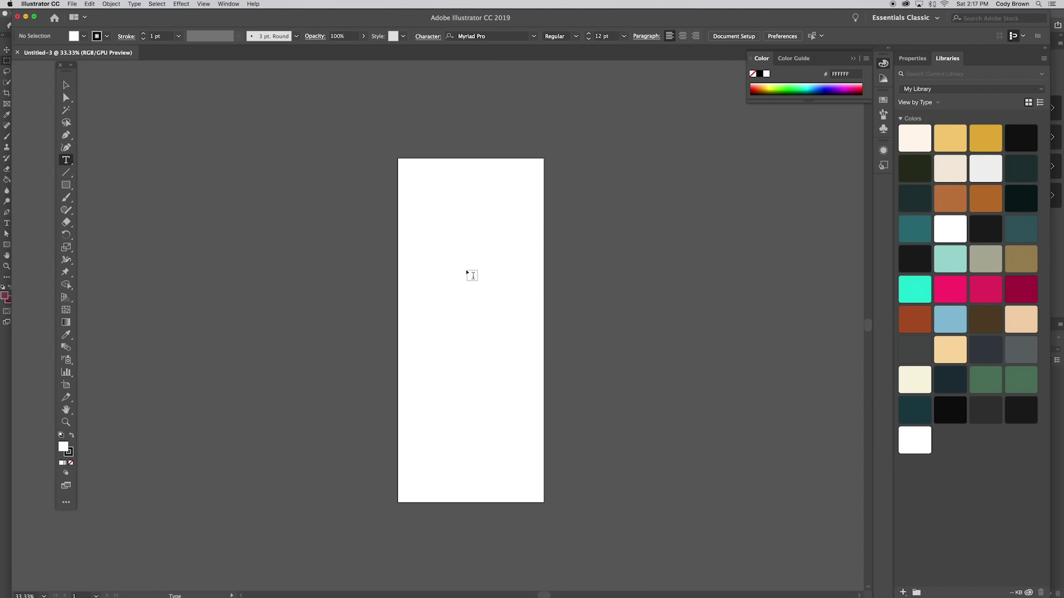
{"action": "left_click", "coordinate": [466, 269]}
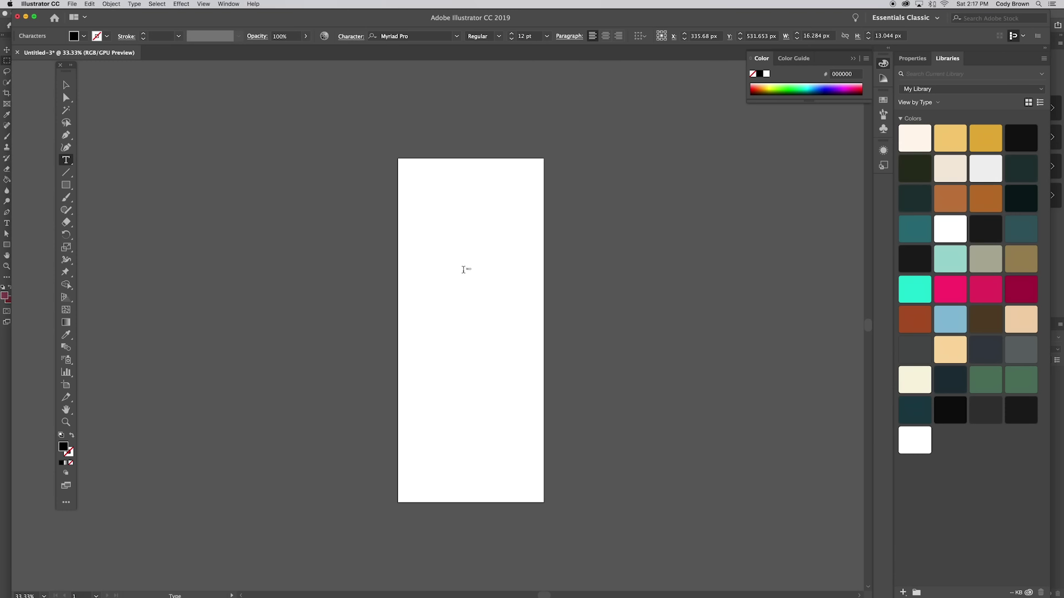
{"action": "left_click", "coordinate": [66, 86]}
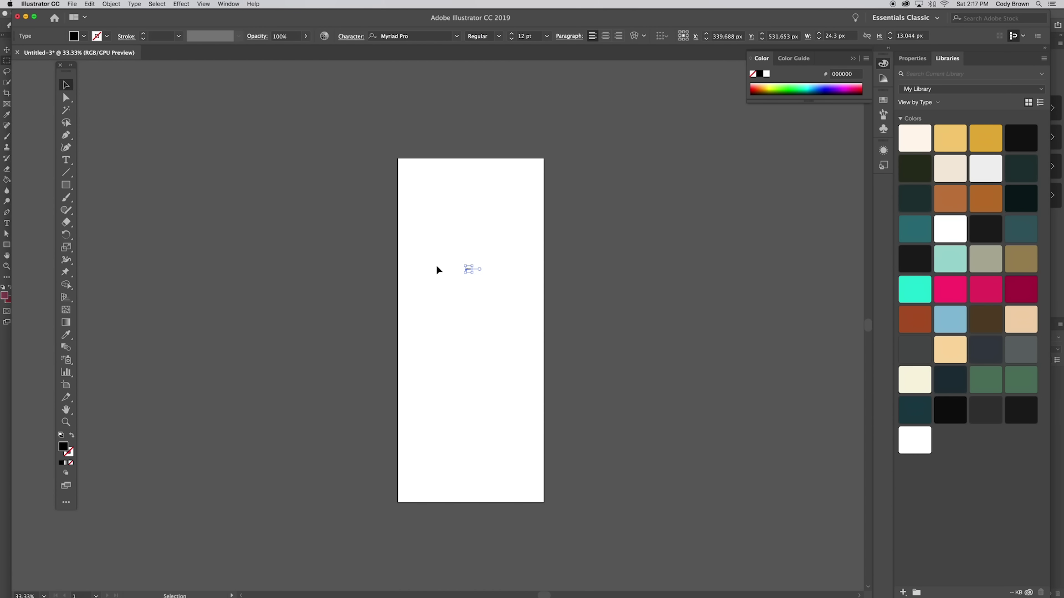
{"action": "mouse_move", "coordinate": [475, 276]}
{"action": "left_mouse_down"}
{"action": "mouse_move", "coordinate": [514, 295]}
{"action": "mouse_move", "coordinate": [494, 283]}
{"action": "left_mouse_up"}
{"action": "left_click", "coordinate": [540, 281]}
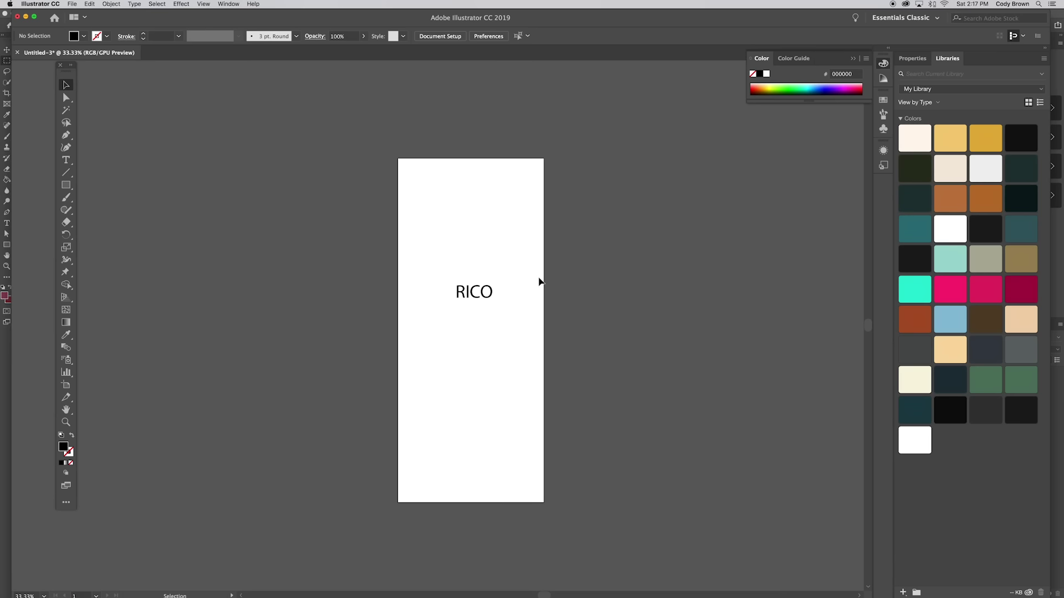
{"action": "left_click", "coordinate": [492, 292]}
{"action": "left_click_drag", "start_coordinate": [493, 284], "coordinate": [512, 272]}
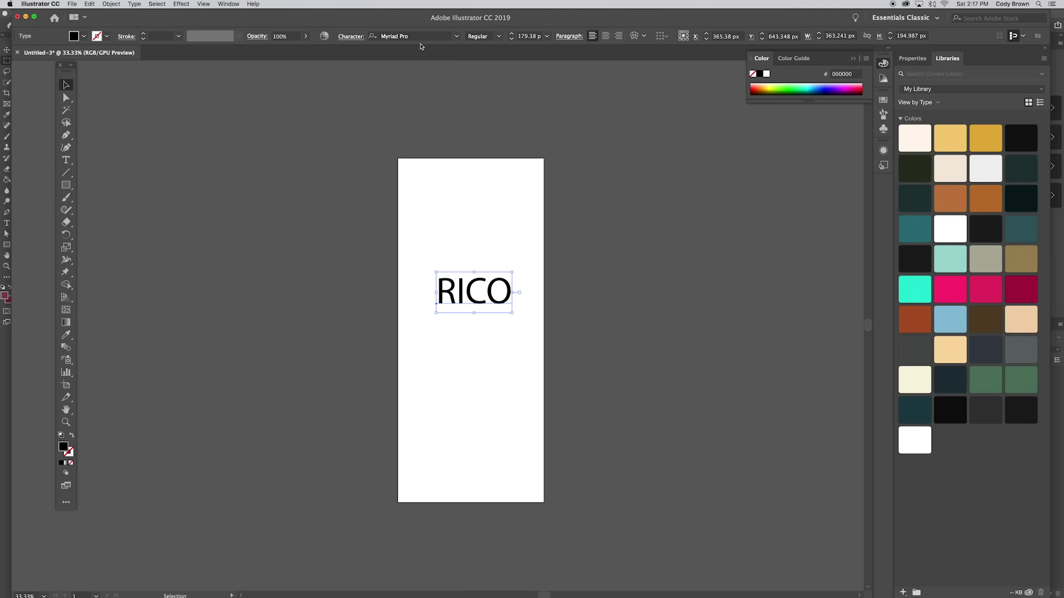
Dismiss the Creative Cloud fonts banner in the font list and set the RICO text's font to Abolition.
{"action": "left_click", "coordinate": [457, 38]}
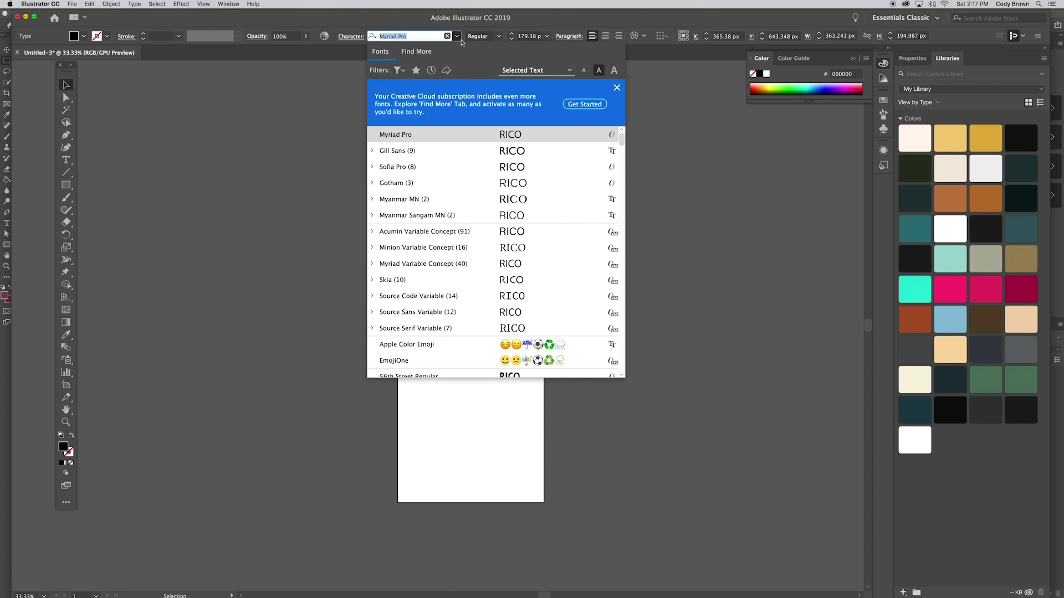
{"action": "scroll", "coordinate": [505, 169], "scroll_direction": "down", "scroll_amount": 10}
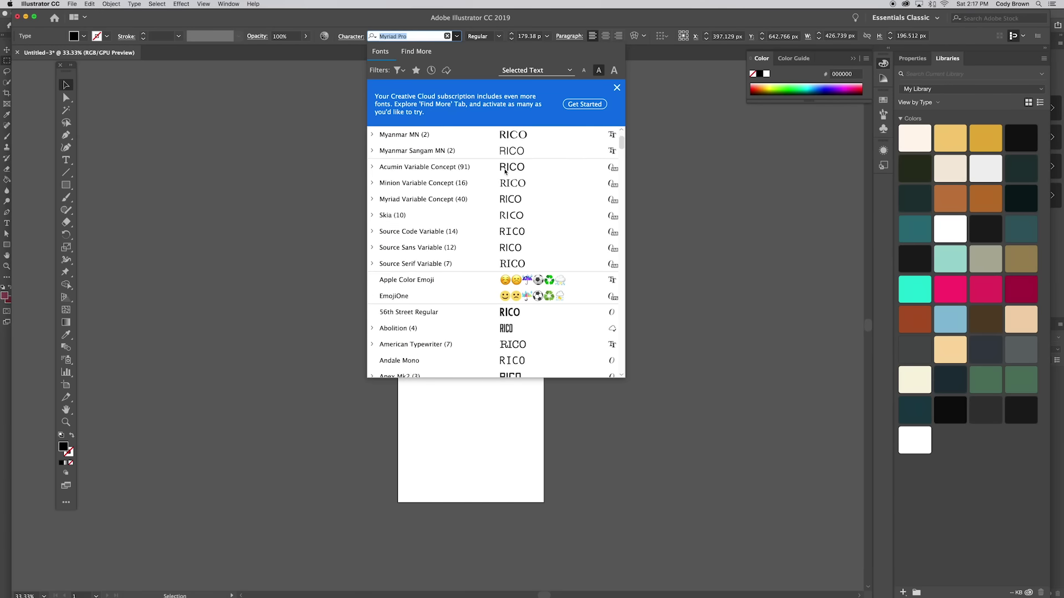
{"action": "scroll", "coordinate": [504, 171], "scroll_direction": "down", "scroll_amount": 1}
{"action": "left_click", "coordinate": [617, 87]}
{"action": "scroll", "coordinate": [450, 203], "scroll_direction": "down", "scroll_amount": 4}
{"action": "scroll", "coordinate": [451, 203], "scroll_direction": "down", "scroll_amount": 3}
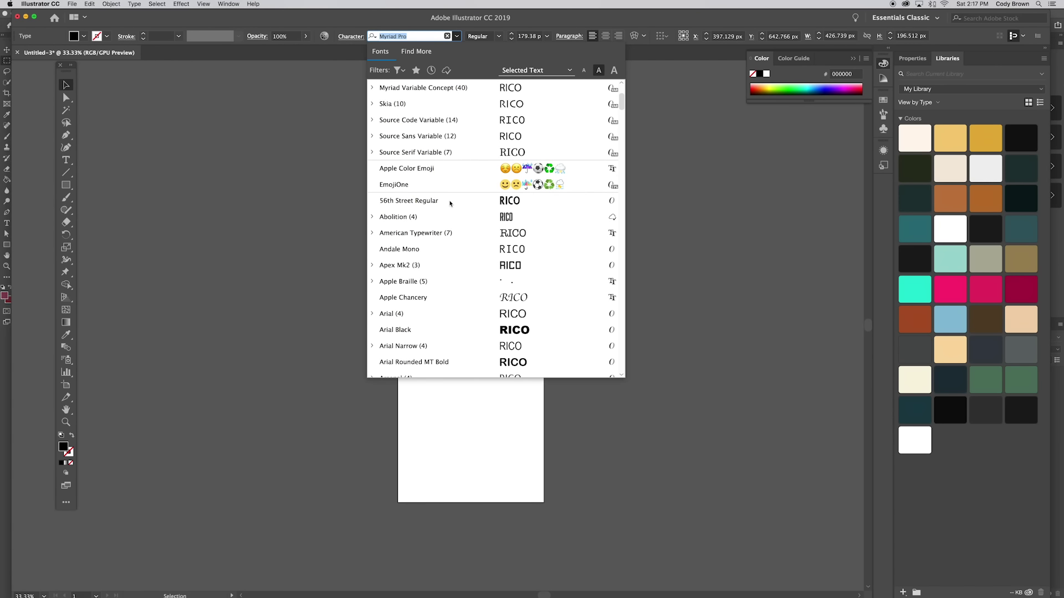
{"action": "left_click", "coordinate": [448, 217]}
Widen the letter spacing of RICO and enlarge the text to about 313 pt.
{"action": "key", "text": "alt+Right"}
{"action": "key", "text": "alt+Right"}
{"action": "key", "text": "alt+Right"}
{"action": "key", "text": "alt+Right"}
{"action": "left_click_drag", "start_coordinate": [492, 270], "coordinate": [521, 256]}
Centre-align the RICO text's paragraph and reposition the word in the middle of the artboard.
{"action": "left_click_drag", "start_coordinate": [465, 291], "coordinate": [476, 313]}
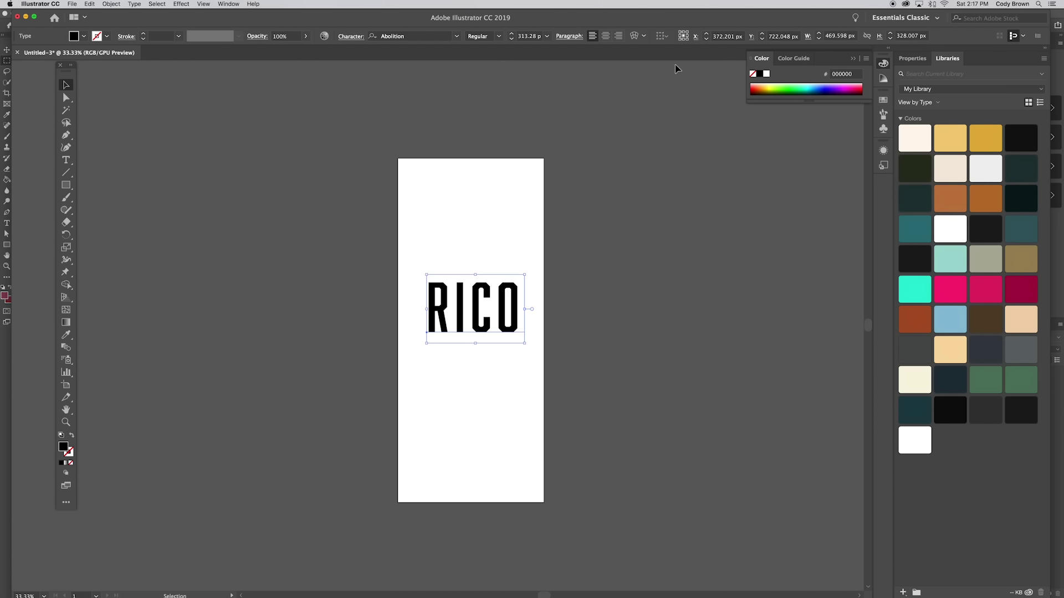
{"action": "left_click", "coordinate": [606, 36]}
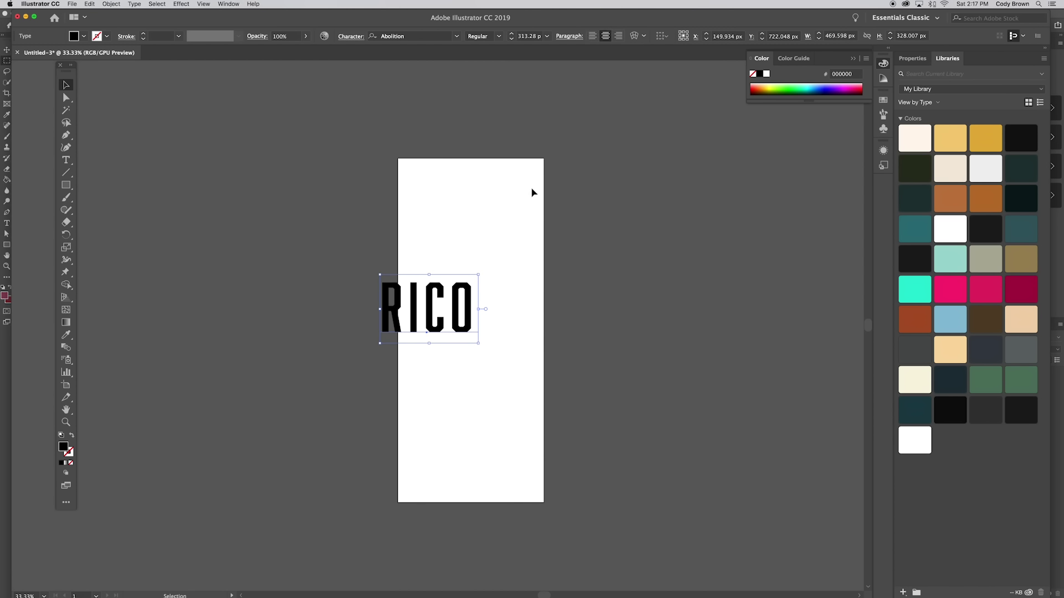
{"action": "left_click_drag", "start_coordinate": [459, 297], "coordinate": [501, 292]}
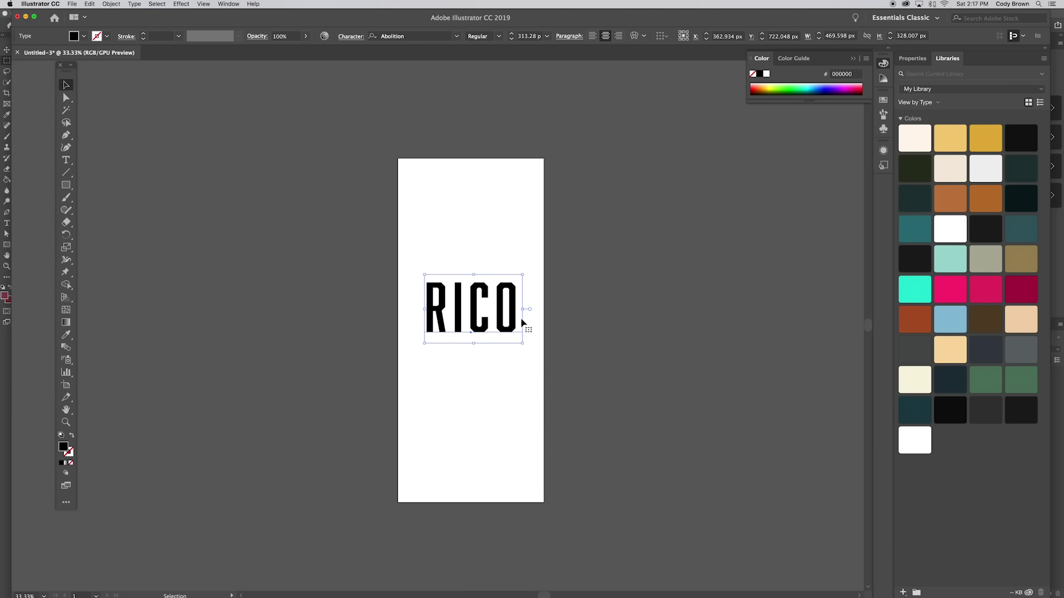
Change the RICO text's font to Cubano and scale the word down to about 230 pt.
{"action": "left_click", "coordinate": [456, 36]}
{"action": "scroll", "coordinate": [552, 146], "scroll_direction": "down", "scroll_amount": 5}
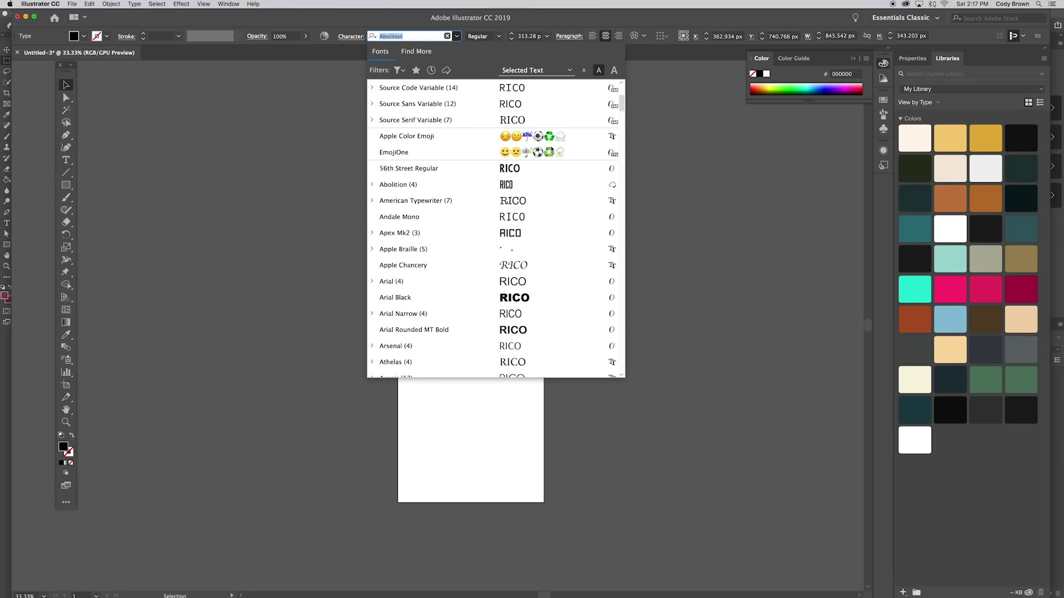
{"action": "scroll", "coordinate": [552, 150], "scroll_direction": "down", "scroll_amount": 3}
{"action": "scroll", "coordinate": [551, 149], "scroll_direction": "down", "scroll_amount": 10}
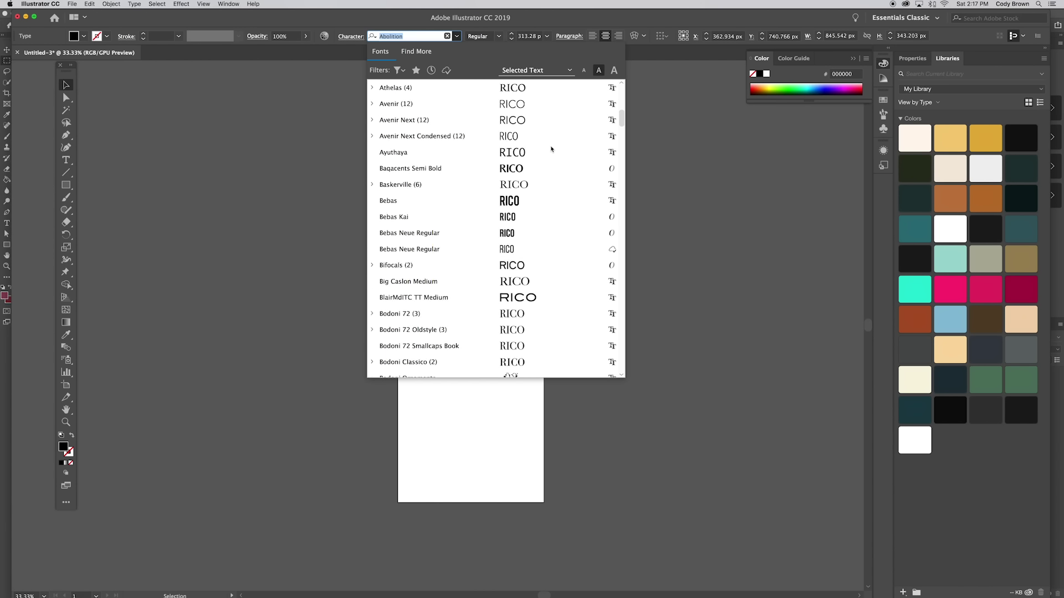
{"action": "scroll", "coordinate": [551, 148], "scroll_direction": "down", "scroll_amount": 10}
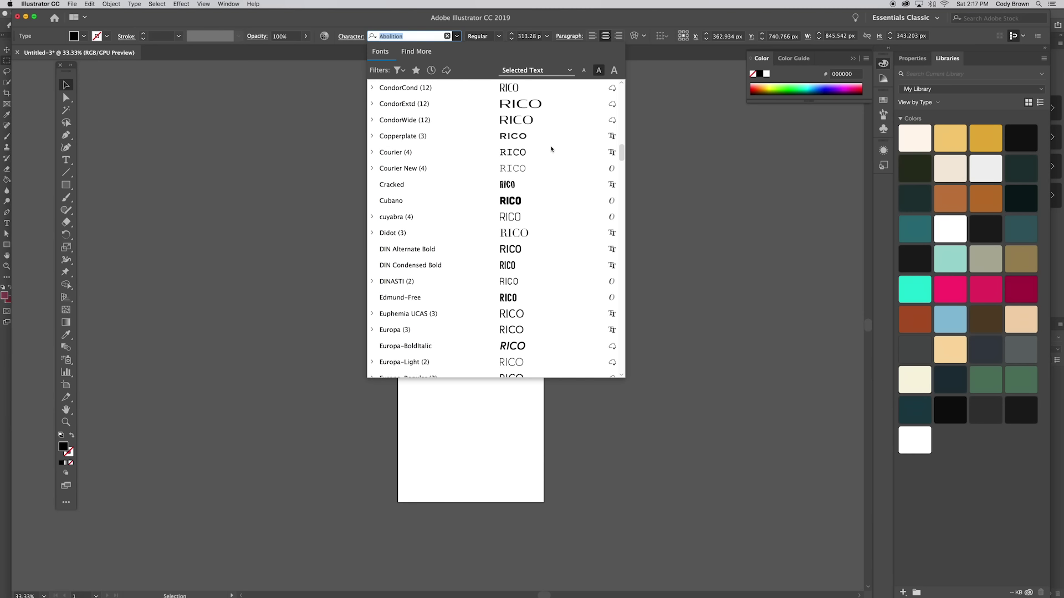
{"action": "left_click", "coordinate": [513, 204]}
{"action": "left_click_drag", "start_coordinate": [552, 279], "coordinate": [530, 286]}
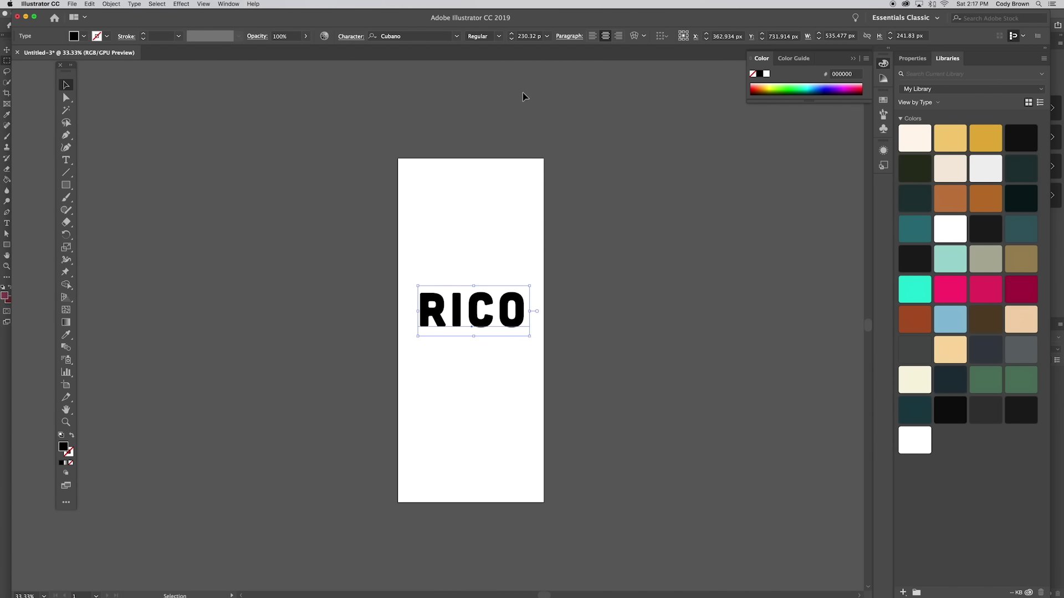
Change the RICO text's font to Lugina FP Heavy and scale the word down to about 197 pt.
{"action": "left_click", "coordinate": [456, 36]}
{"action": "scroll", "coordinate": [505, 143], "scroll_direction": "down", "scroll_amount": 10}
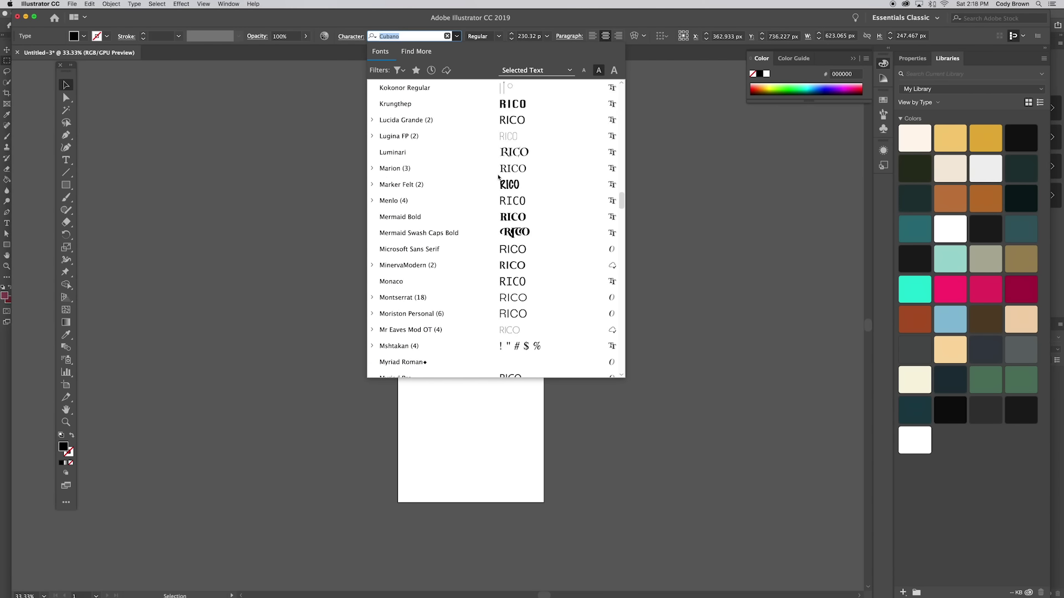
{"action": "left_click", "coordinate": [481, 281]}
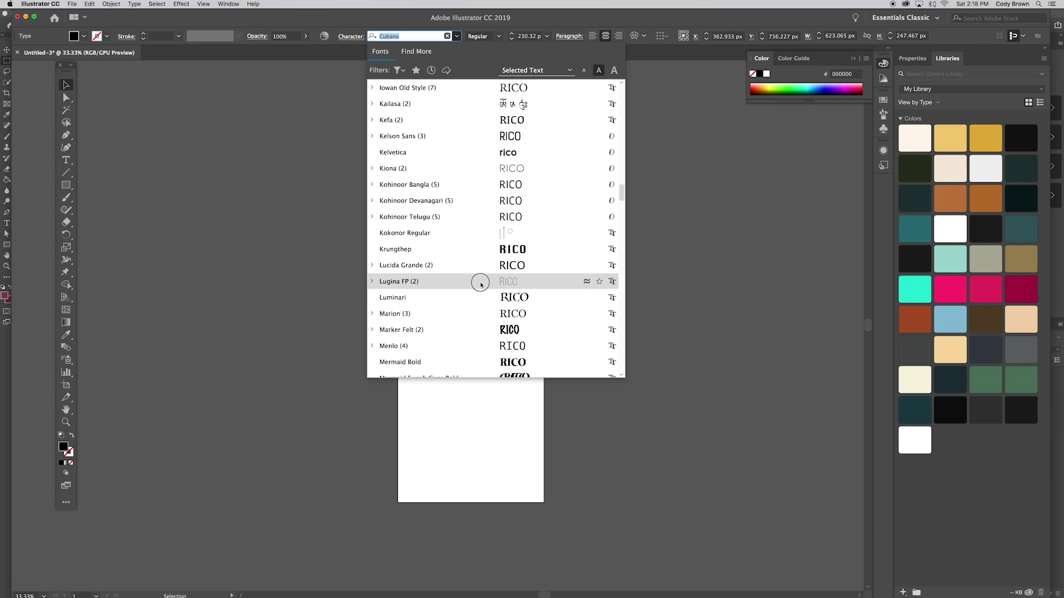
{"action": "scroll", "coordinate": [487, 36], "scroll_direction": "down", "scroll_amount": 3}
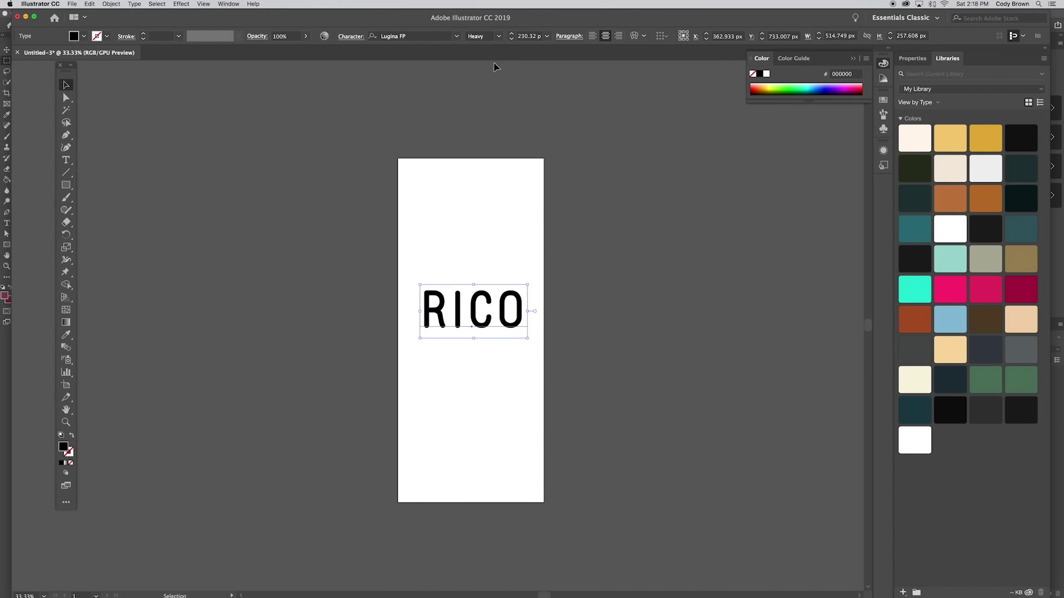
{"action": "left_click_drag", "start_coordinate": [527, 286], "coordinate": [516, 287]}
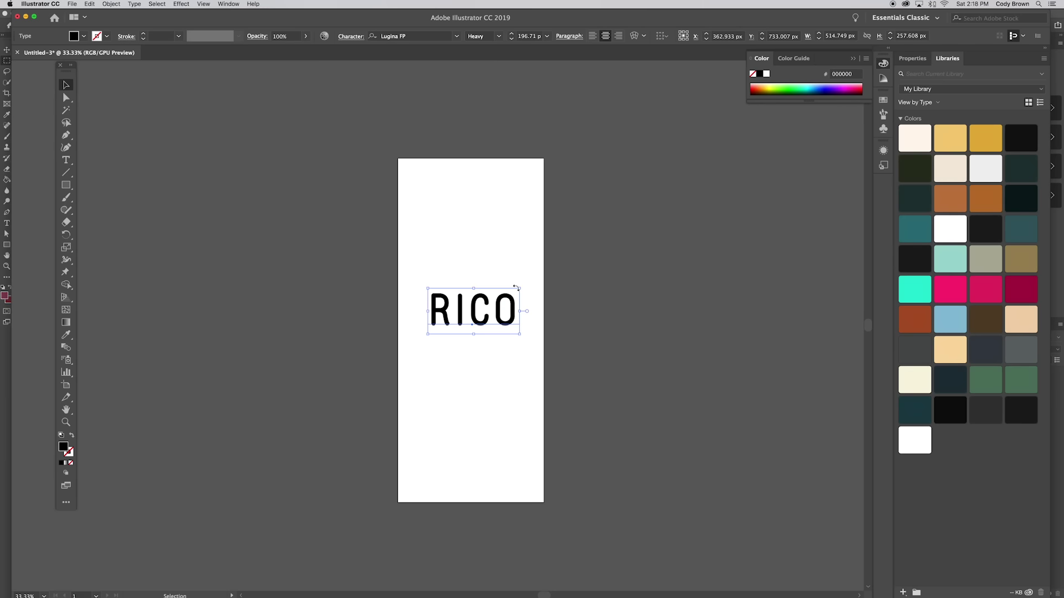
Replace the letter C in RICO with a K so the brand name reads RIKO.
{"action": "double_click", "coordinate": [487, 311]}
{"action": "left_click_drag", "start_coordinate": [488, 304], "coordinate": [476, 306]}
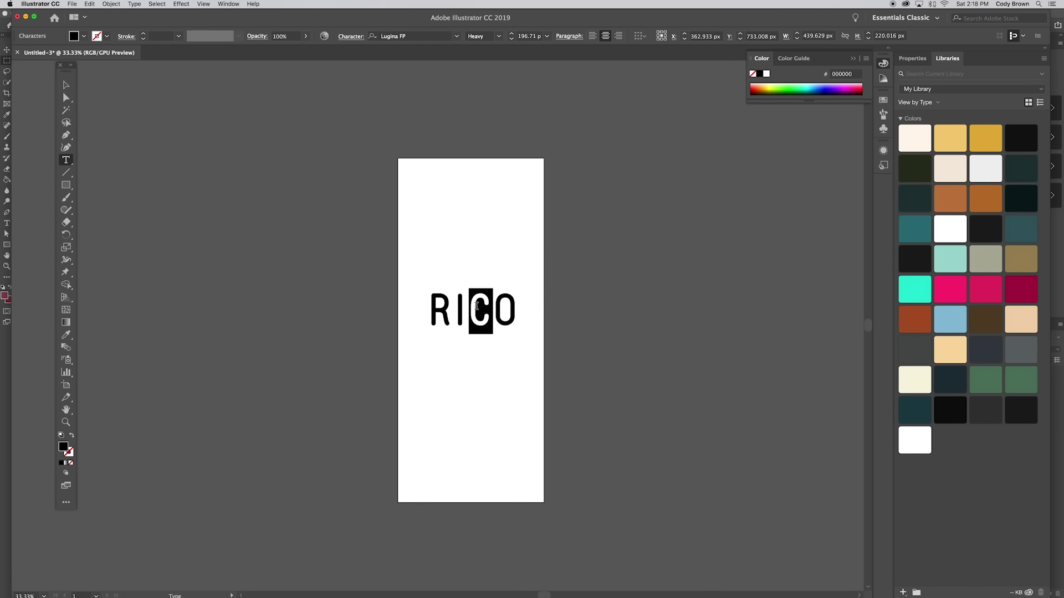
{"action": "type", "text": "K"}
{"action": "left_click", "coordinate": [66, 85]}
{"action": "left_click", "coordinate": [400, 200]}
Scale the RIKO text down slightly to about 184 pt.
{"action": "key", "text": "super+equal"}
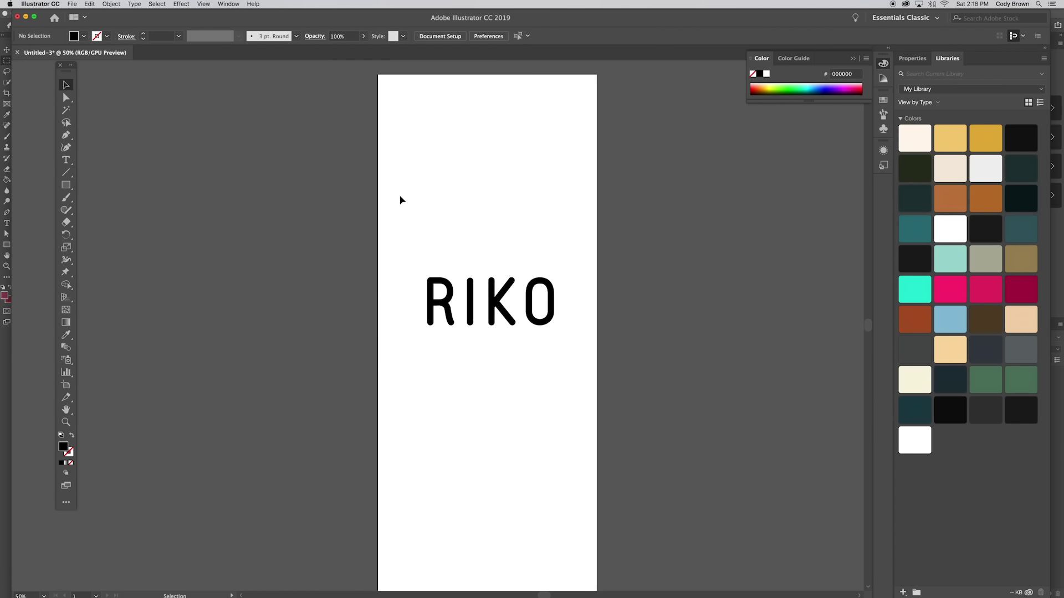
{"action": "left_click", "coordinate": [554, 294]}
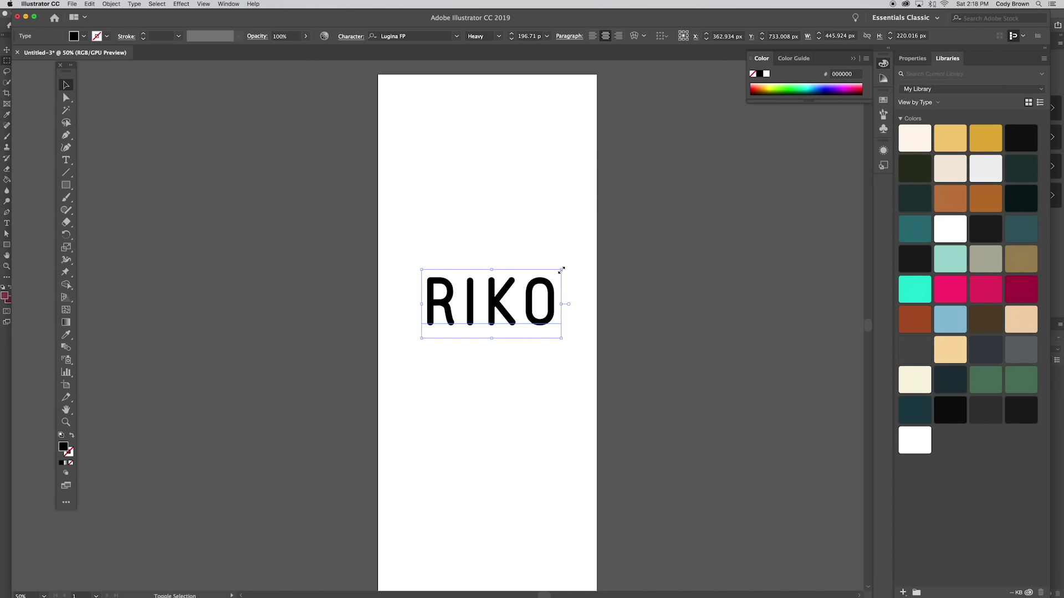
{"action": "left_click_drag", "start_coordinate": [561, 269], "coordinate": [556, 272]}
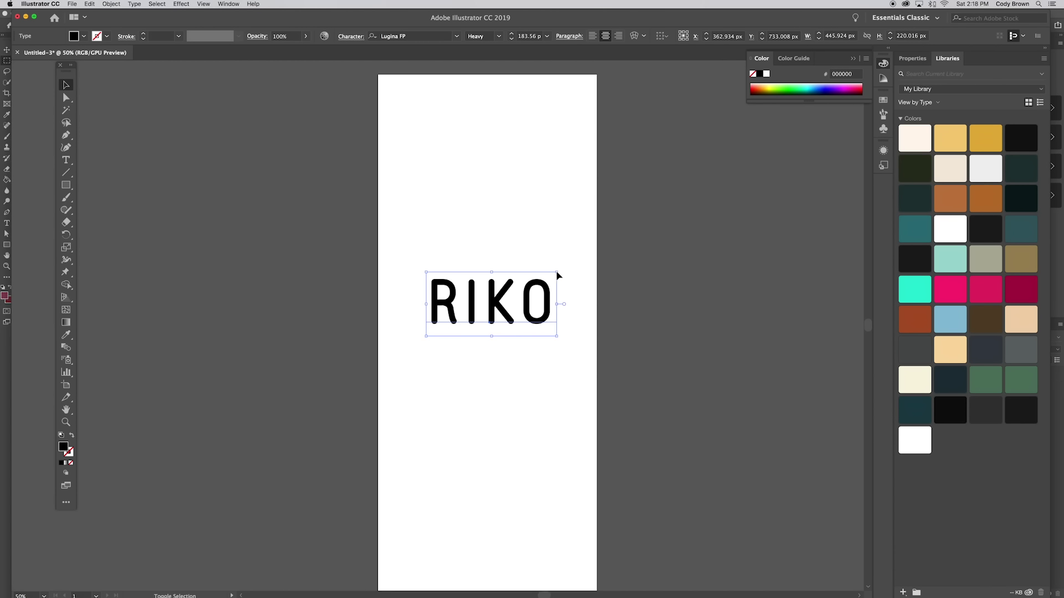
{"action": "left_click", "coordinate": [106, 39]}
{"action": "left_click", "coordinate": [375, 205]}
Duplicate the RIKO text directly below the original and change the copy to ORGANIC HORCHATA.
{"action": "left_click_drag", "start_coordinate": [482, 300], "coordinate": [496, 373]}
{"action": "double_click", "coordinate": [496, 373]}
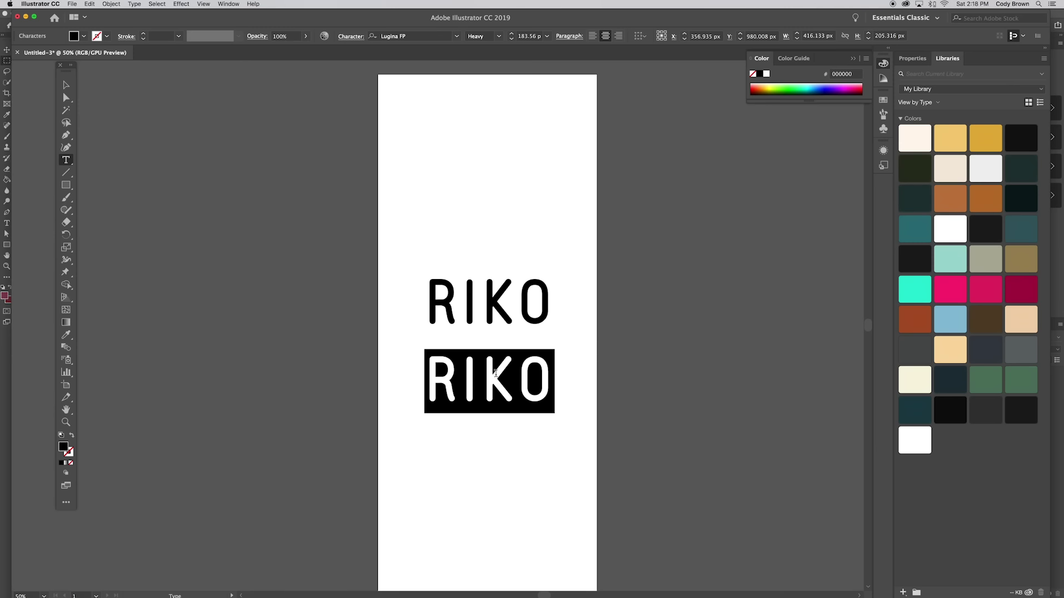
{"action": "type", "text": "ORGA"}
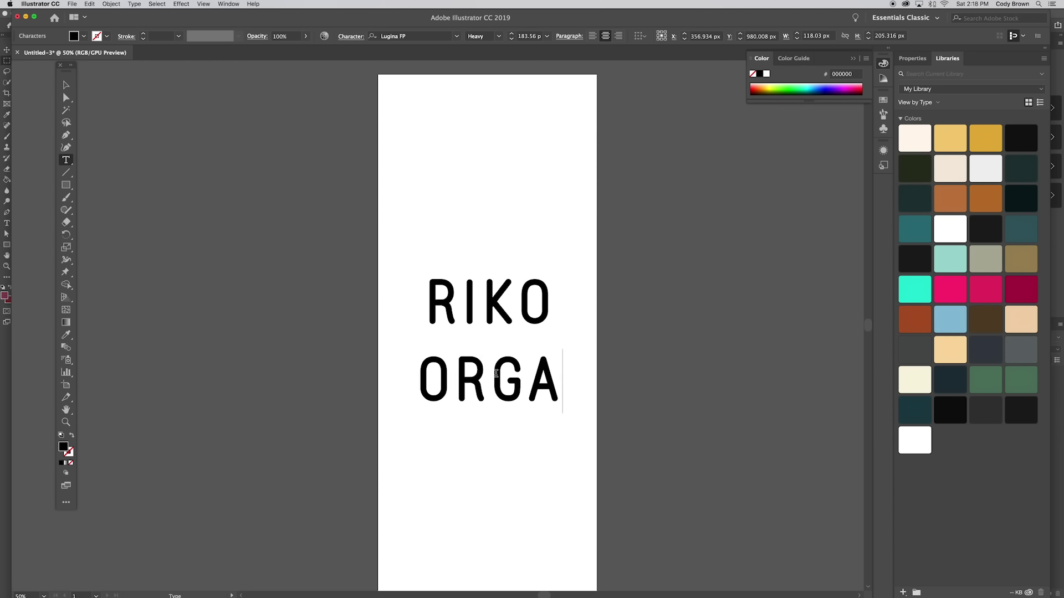
{"action": "type", "text": "NIC HO"}
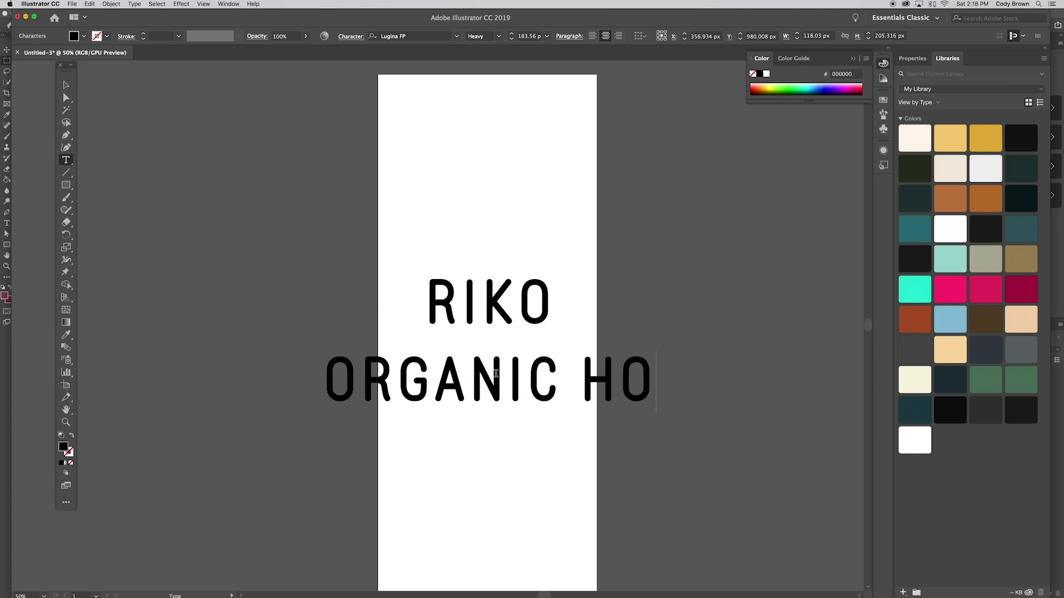
{"action": "type", "text": "RCHATA"}
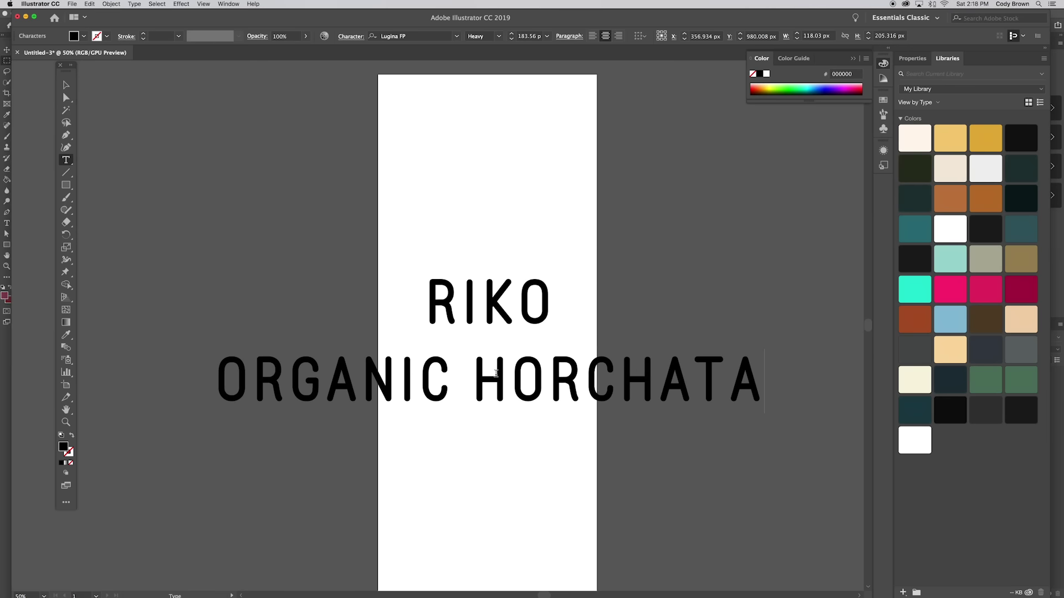
Set the font size of the ORGANIC HORCHATA text to 30 pt.
{"action": "key", "text": "super+a"}
{"action": "left_click", "coordinate": [512, 39]}
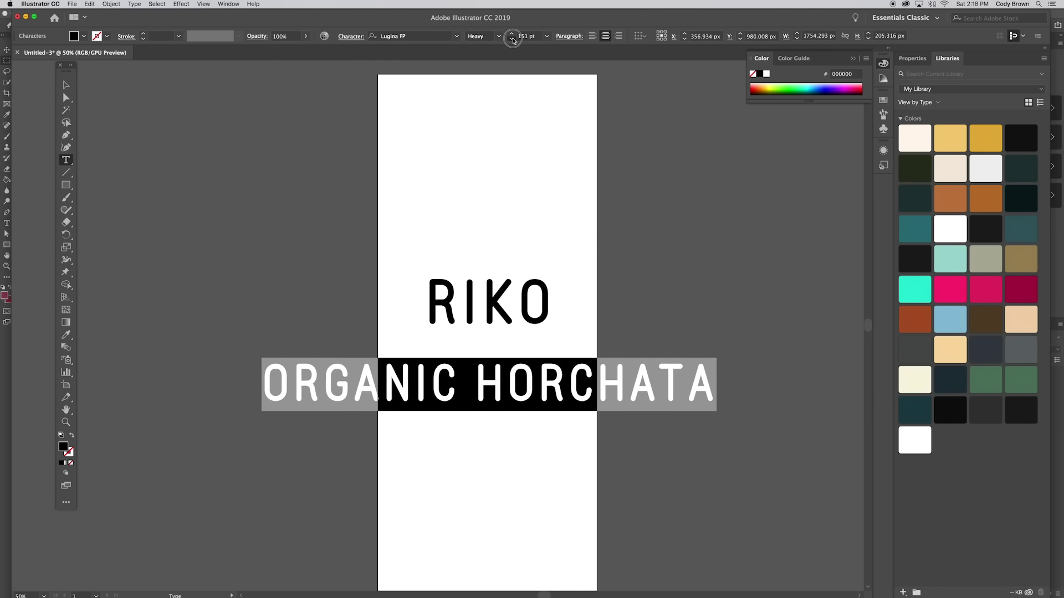
{"action": "left_click", "coordinate": [525, 38]}
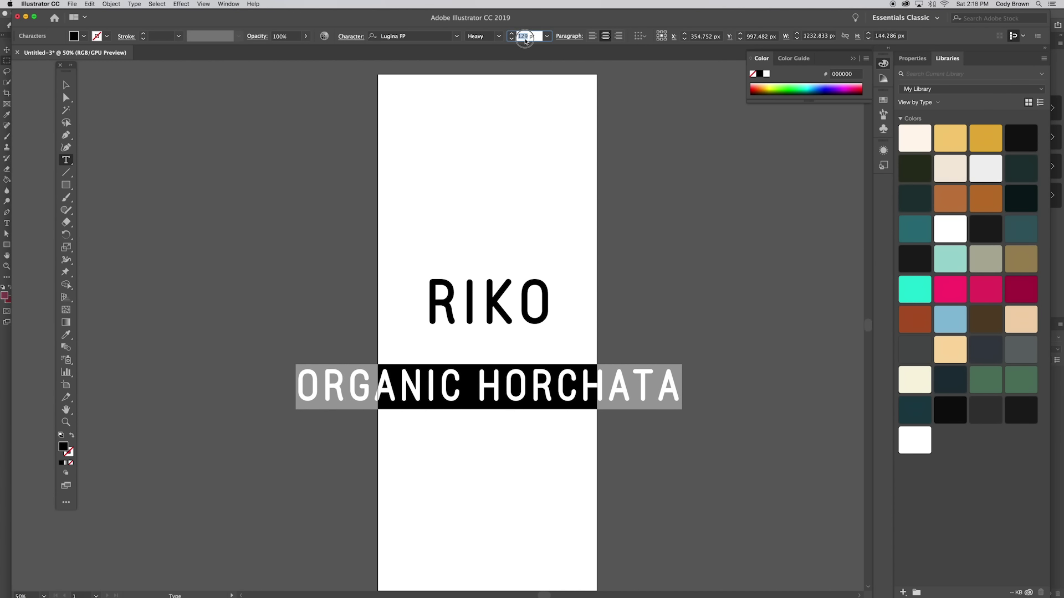
{"action": "type", "text": "30"}
{"action": "key", "text": "Return"}
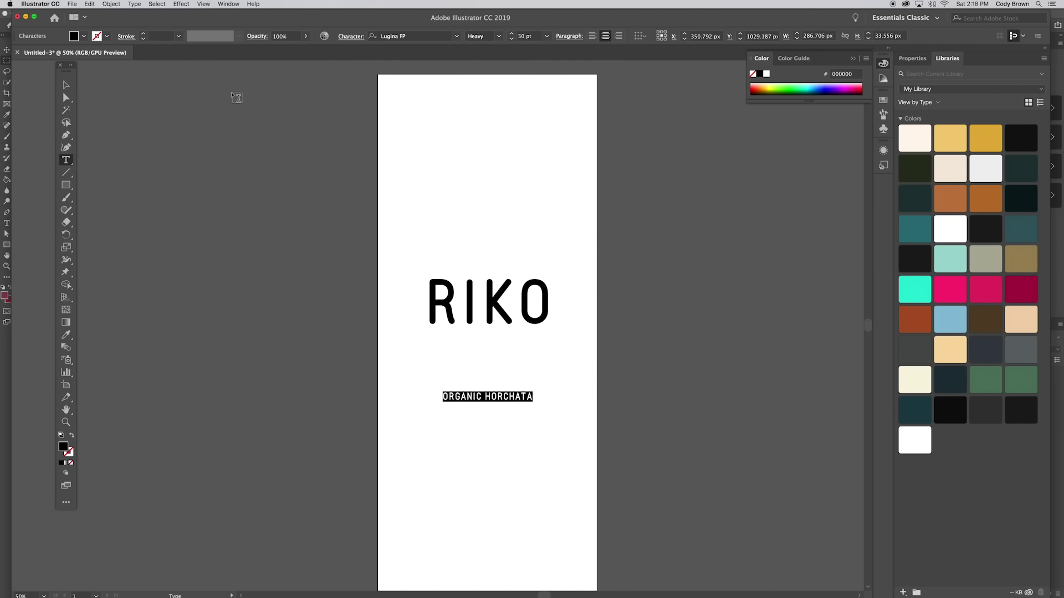
Move ORGANIC HORCHATA up close beneath RIKO and align both texts on their horizontal centers.
{"action": "left_click", "coordinate": [66, 85]}
{"action": "left_click_drag", "start_coordinate": [505, 407], "coordinate": [505, 365]}
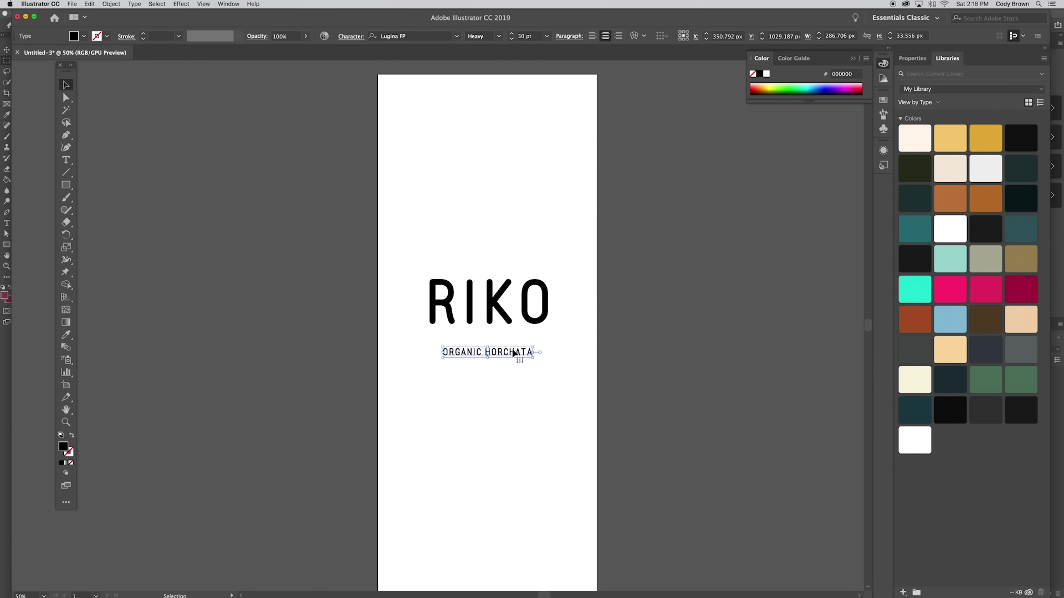
{"action": "left_click", "coordinate": [513, 309], "text": "shift"}
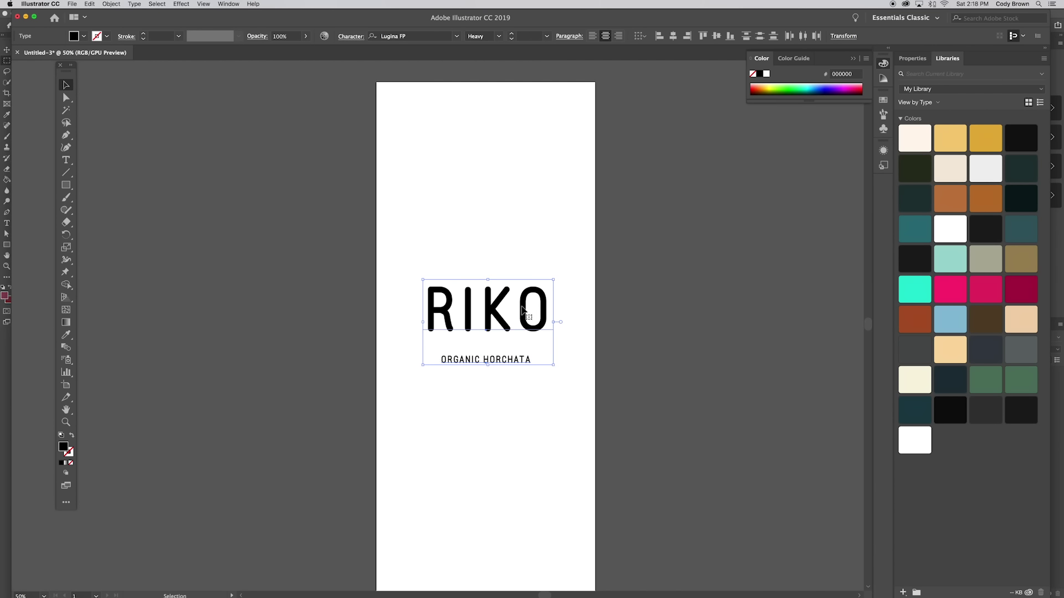
{"action": "left_click", "coordinate": [674, 36]}
{"action": "left_click", "coordinate": [487, 182]}
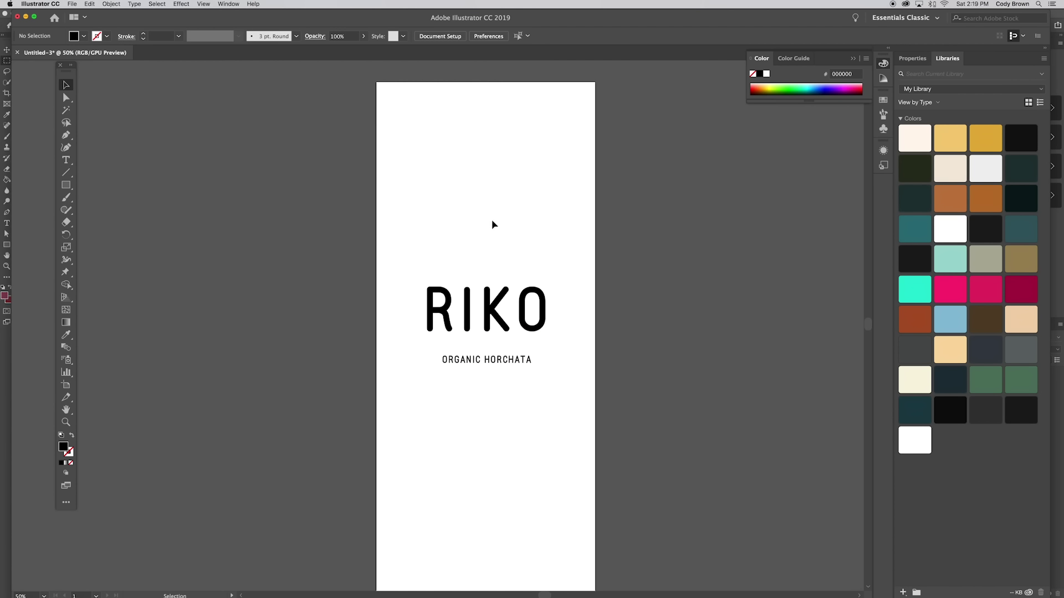
Widen the letter spacing of ORGANIC HORCHATA until the line is nearly as wide as RIKO, about 373 px.
{"action": "left_click", "coordinate": [486, 361]}
{"action": "key", "text": "alt+Right"}
{"action": "key", "text": "alt+Right"}
{"action": "key", "text": "alt+Right"}
{"action": "key", "text": "alt+Right"}
{"action": "key", "text": "alt+Right"}
{"action": "key", "text": "alt+Right"}
{"action": "key", "text": "alt+Right"}
{"action": "key", "text": "alt+Right"}
{"action": "key", "text": "alt+Right"}
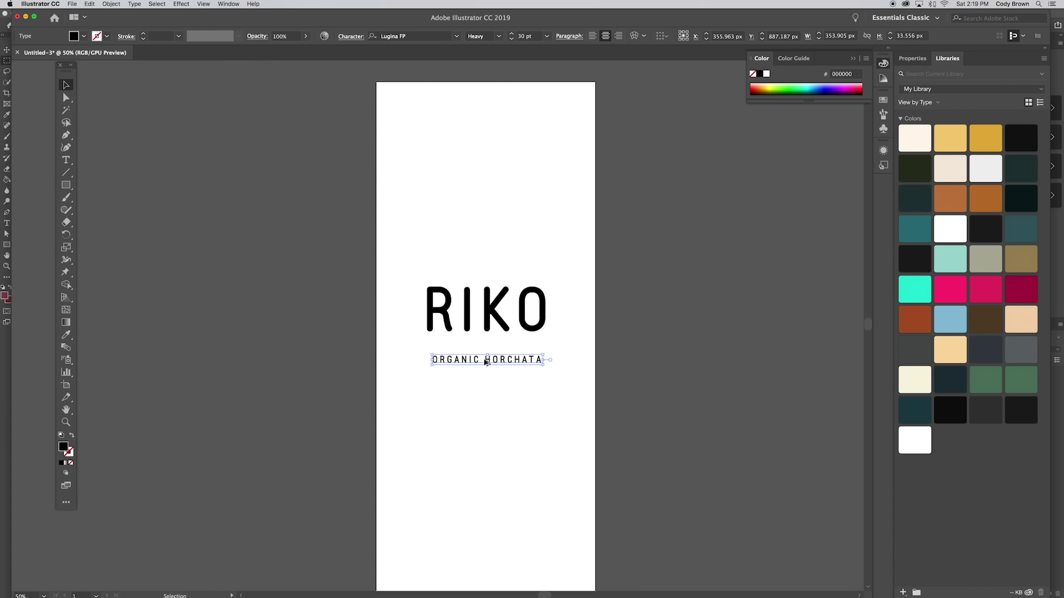
{"action": "key", "text": "alt+Right"}
{"action": "key", "text": "alt+Right"}
{"action": "key", "text": "alt+Left"}
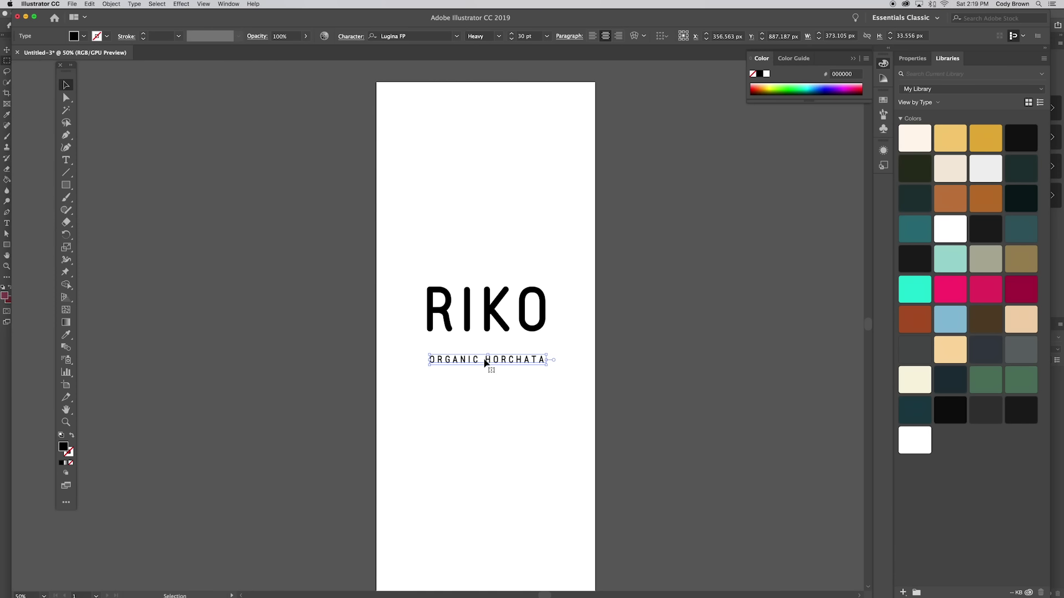
Widen the letter spacing of the RIKO text by one increment.
{"action": "scroll", "coordinate": [485, 363], "scroll_direction": "down", "scroll_amount": 1}
{"action": "left_click", "coordinate": [496, 325]}
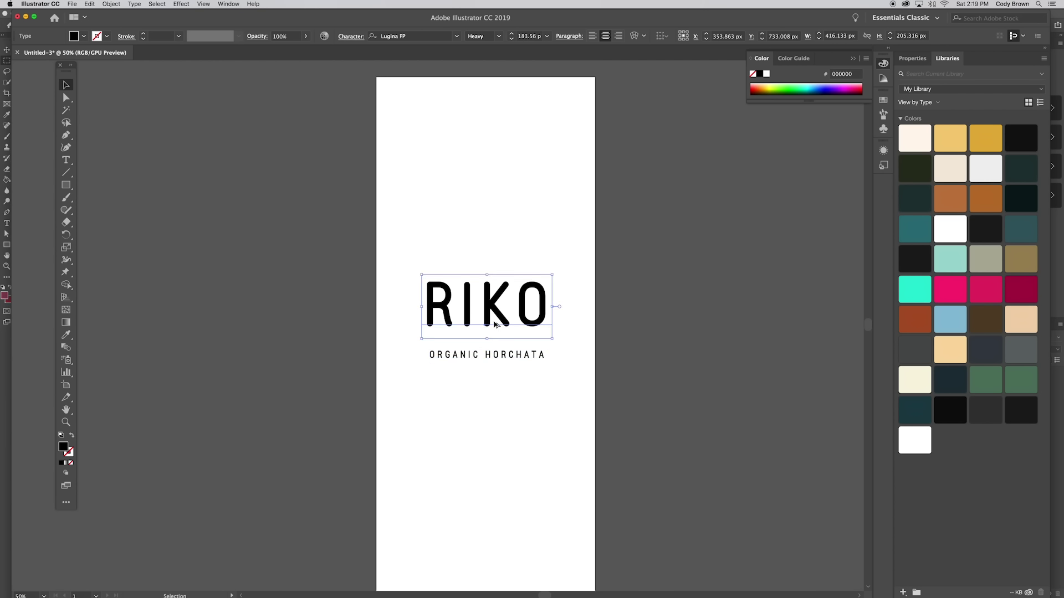
{"action": "key", "text": "alt+Right"}
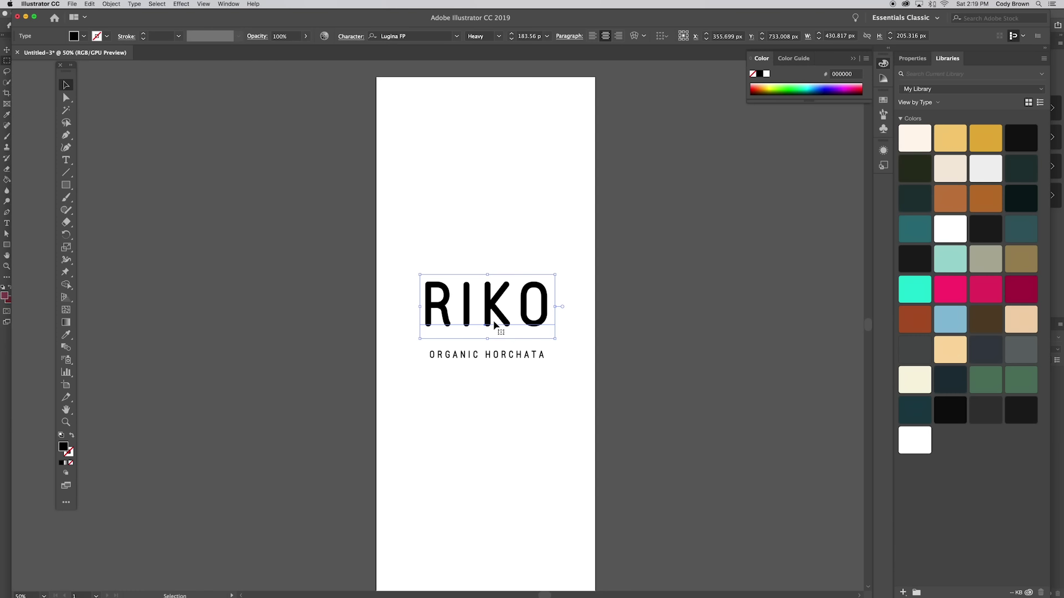
{"action": "left_click", "coordinate": [537, 228]}
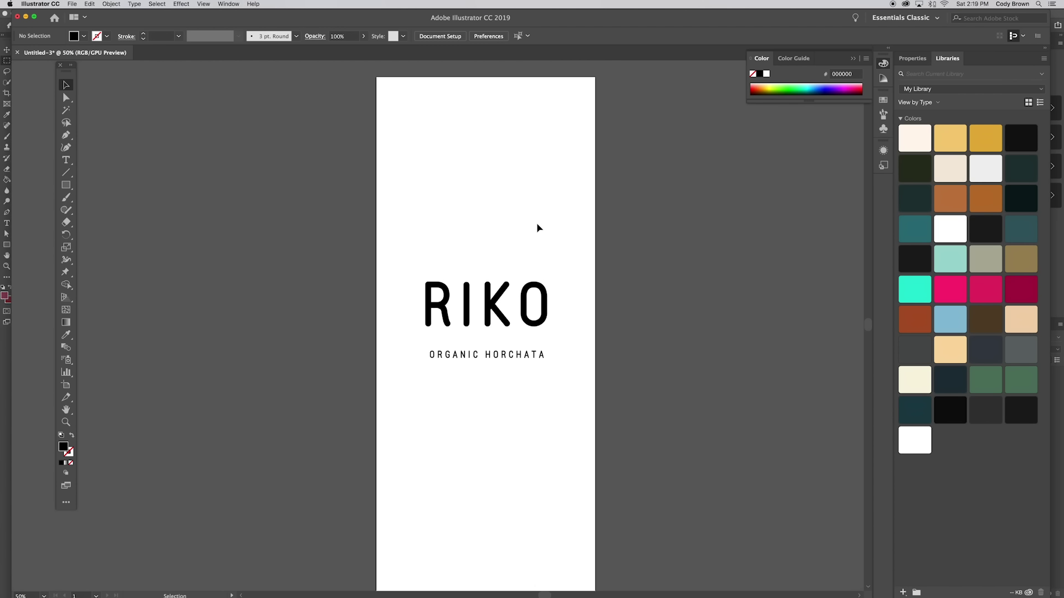
Copy the RIKO and ORGANIC HORCHATA texts, and in Photoshop hide the label file's Rounded Rectangle 1 and Vector Smart Object layers.
{"action": "left_click_drag", "start_coordinate": [536, 227], "coordinate": [509, 194]}
{"action": "left_click_drag", "start_coordinate": [467, 325], "coordinate": [469, 323]}
{"action": "left_click_drag", "start_coordinate": [400, 249], "coordinate": [529, 352]}
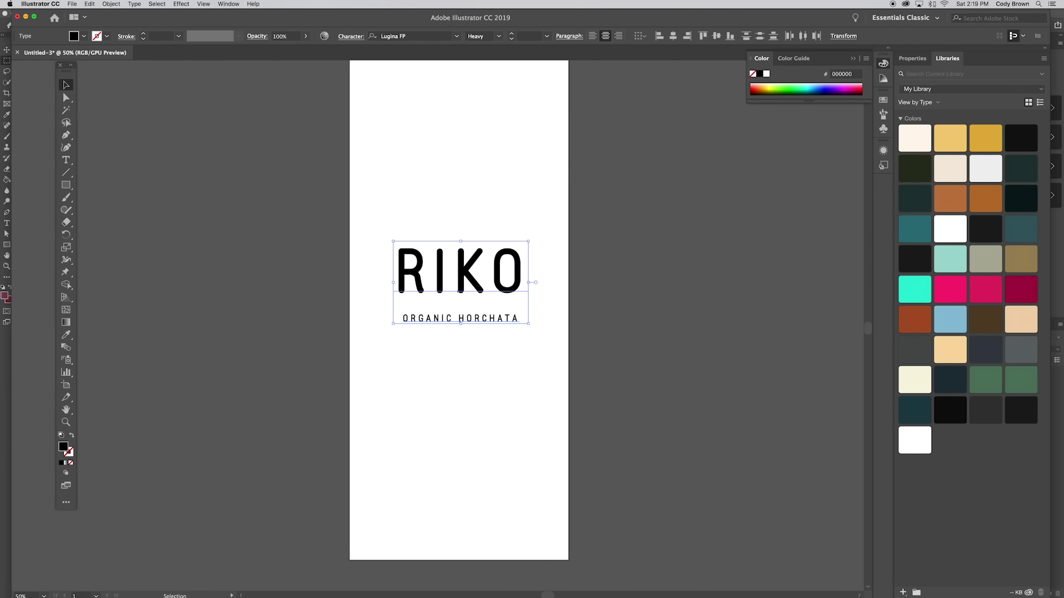
{"action": "left_click", "coordinate": [511, 581]}
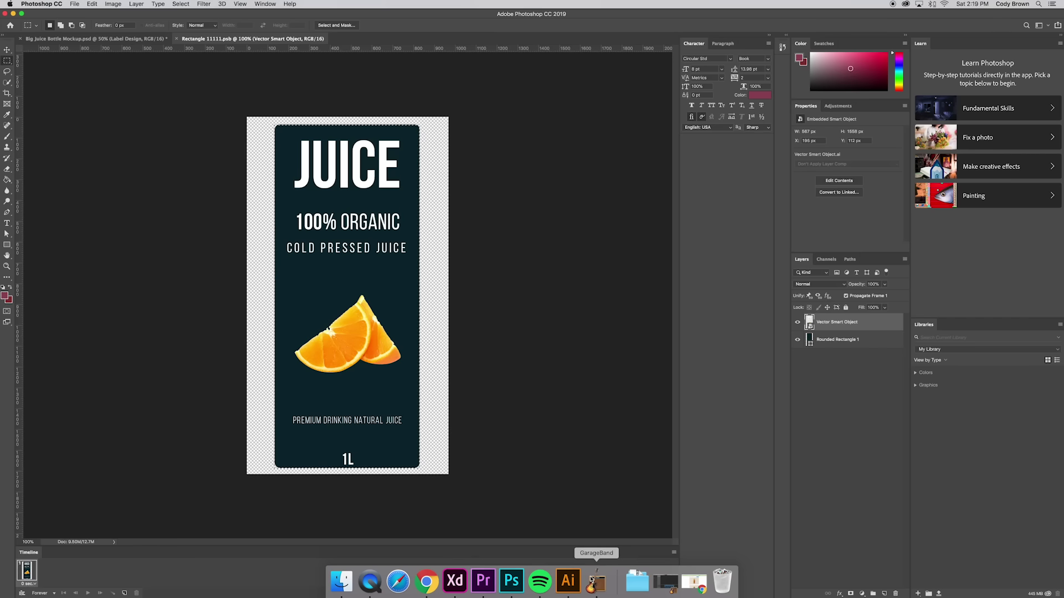
{"action": "left_click", "coordinate": [798, 340]}
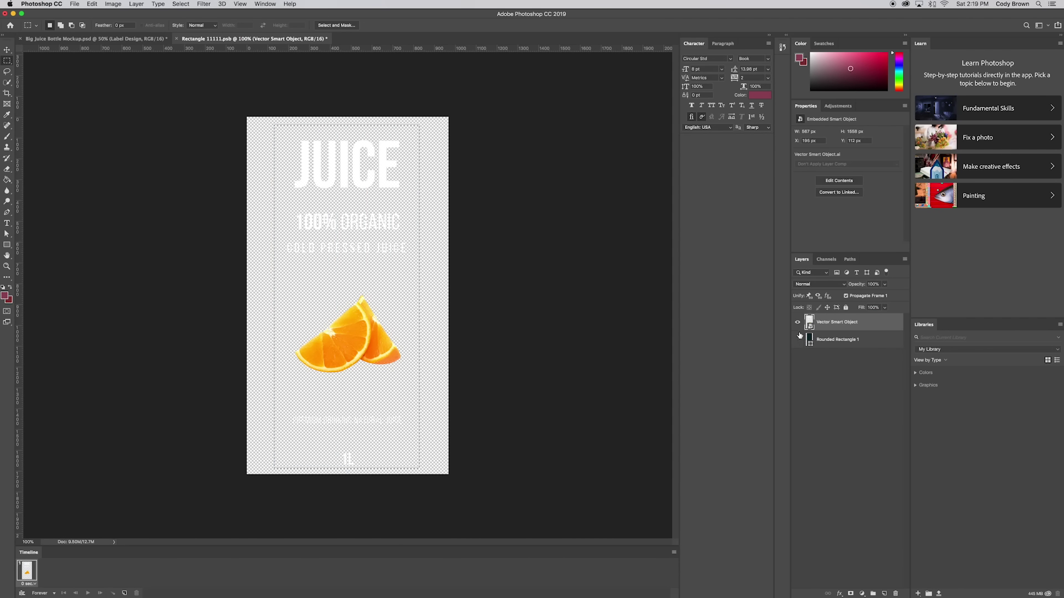
{"action": "left_click", "coordinate": [797, 322]}
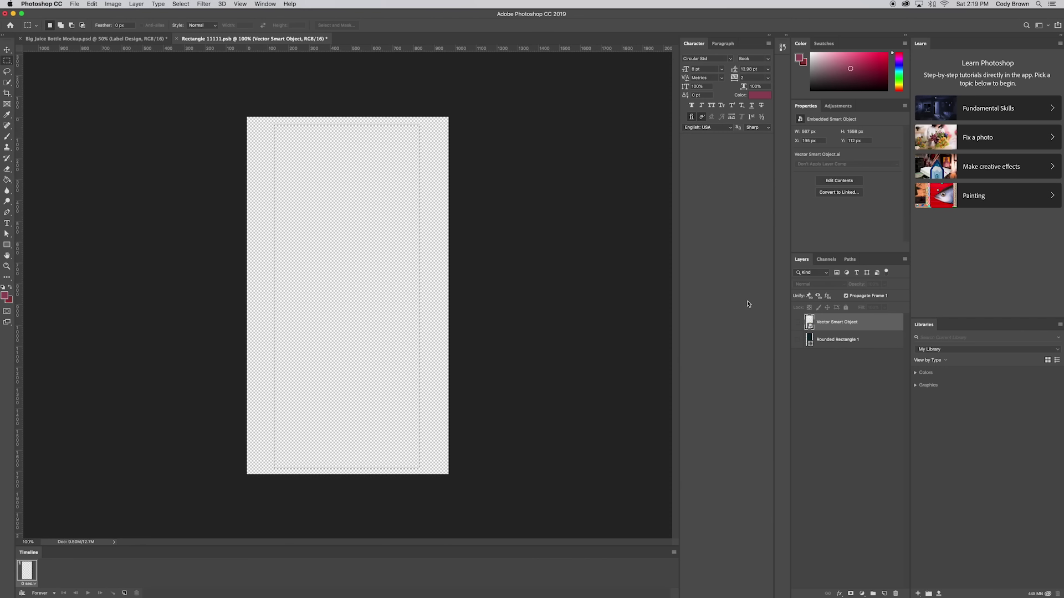
Paste the copied logo as a Smart Object and scale it down to about 578 px wide in the label's center.
{"action": "key", "text": "super+v"}
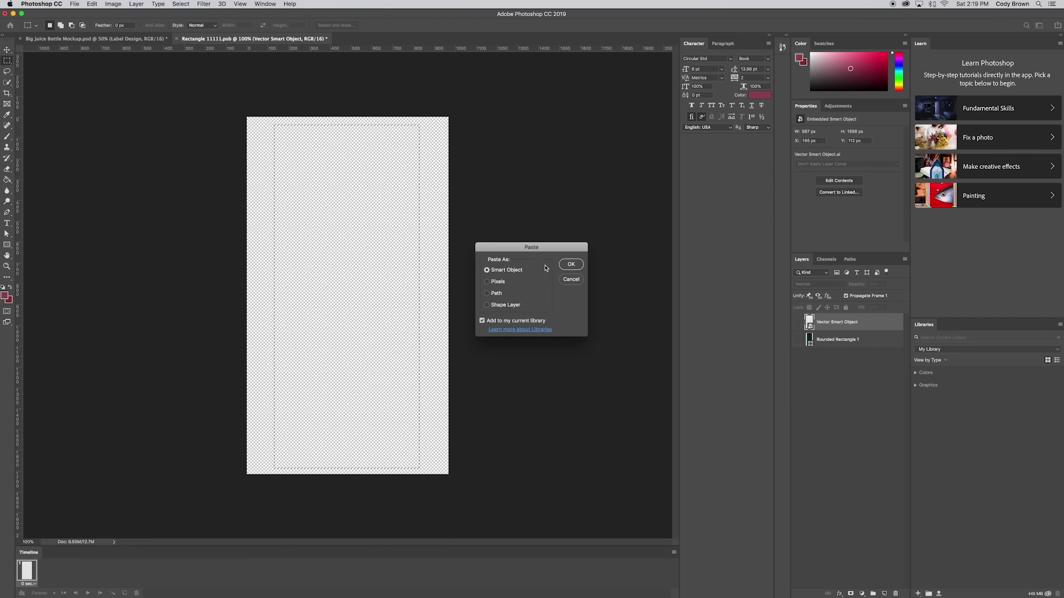
{"action": "left_click", "coordinate": [569, 266]}
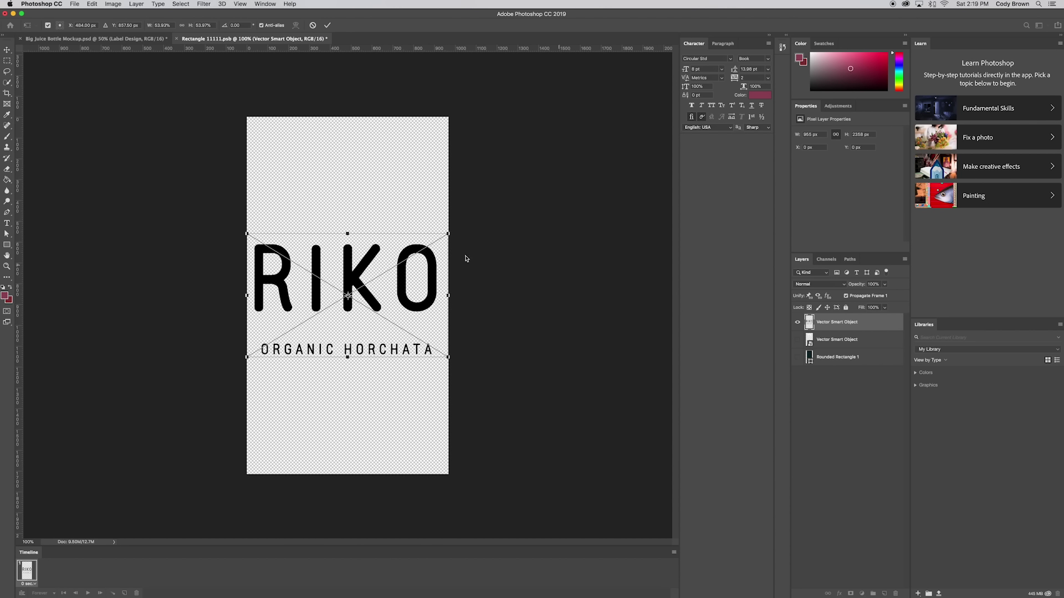
{"action": "left_click_drag", "start_coordinate": [447, 233], "coordinate": [416, 252]}
{"action": "key", "text": "Return"}
Apply a white (ffffff) Color Overlay layer style to the pasted RIKO logo.
{"action": "double_click", "coordinate": [879, 325]}
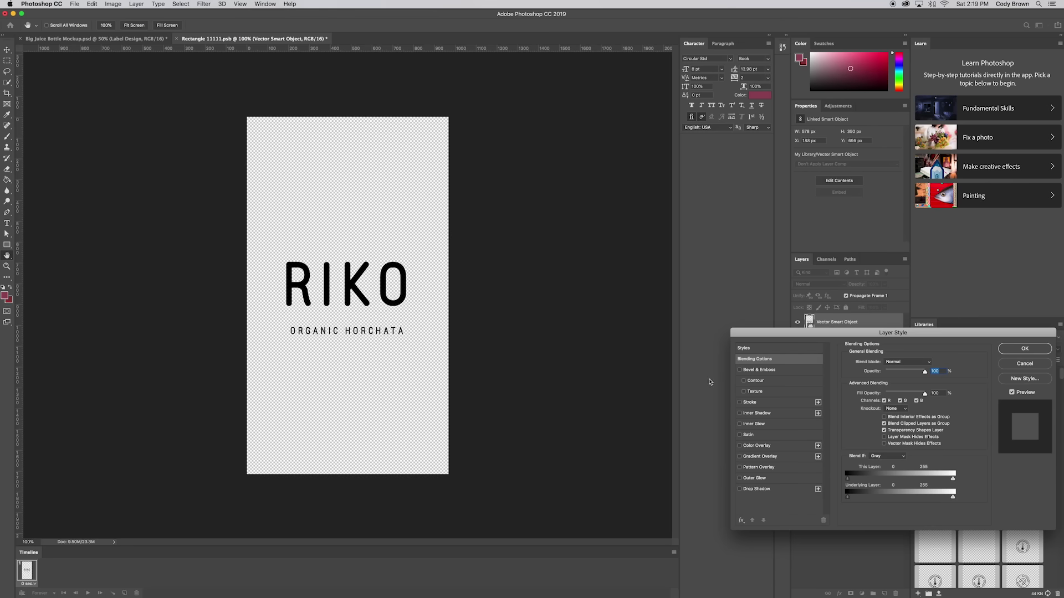
{"action": "left_click", "coordinate": [755, 445]}
{"action": "left_click", "coordinate": [934, 364]}
{"action": "left_click_drag", "start_coordinate": [748, 295], "coordinate": [673, 259]}
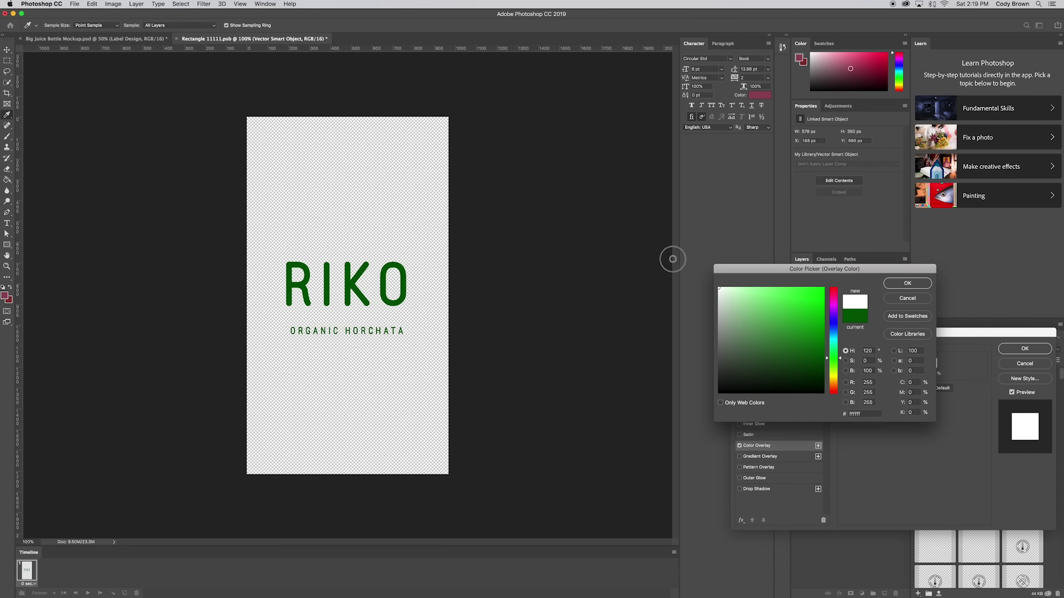
{"action": "left_click", "coordinate": [908, 283]}
{"action": "left_click", "coordinate": [1024, 348]}
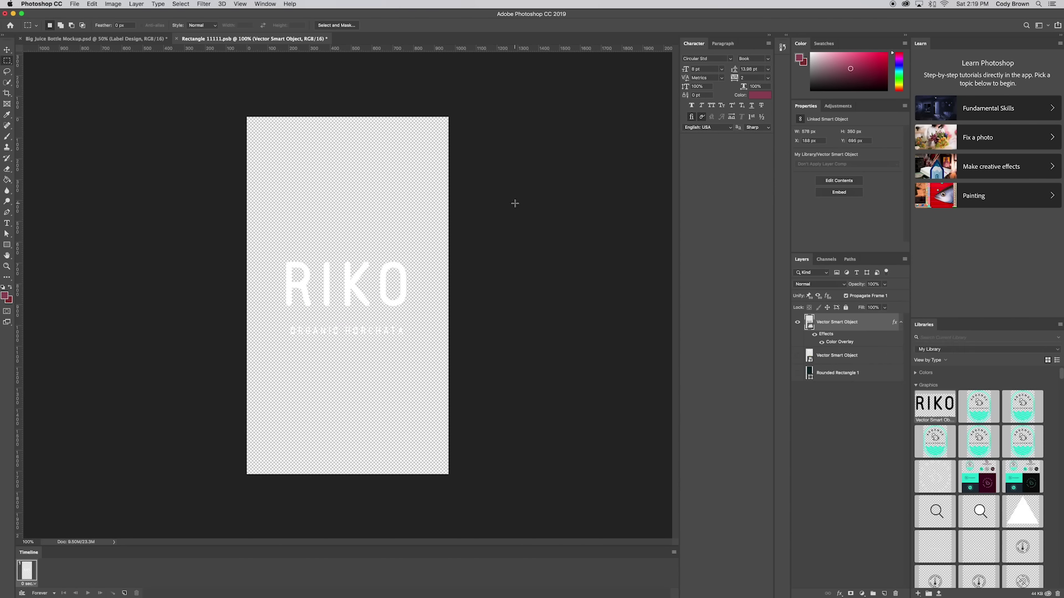
Save the label file and check the updated label on the Big Juice Bottle Mockup.
{"action": "left_click", "coordinate": [78, 5]}
{"action": "left_click", "coordinate": [94, 78]}
{"action": "left_click", "coordinate": [129, 41]}
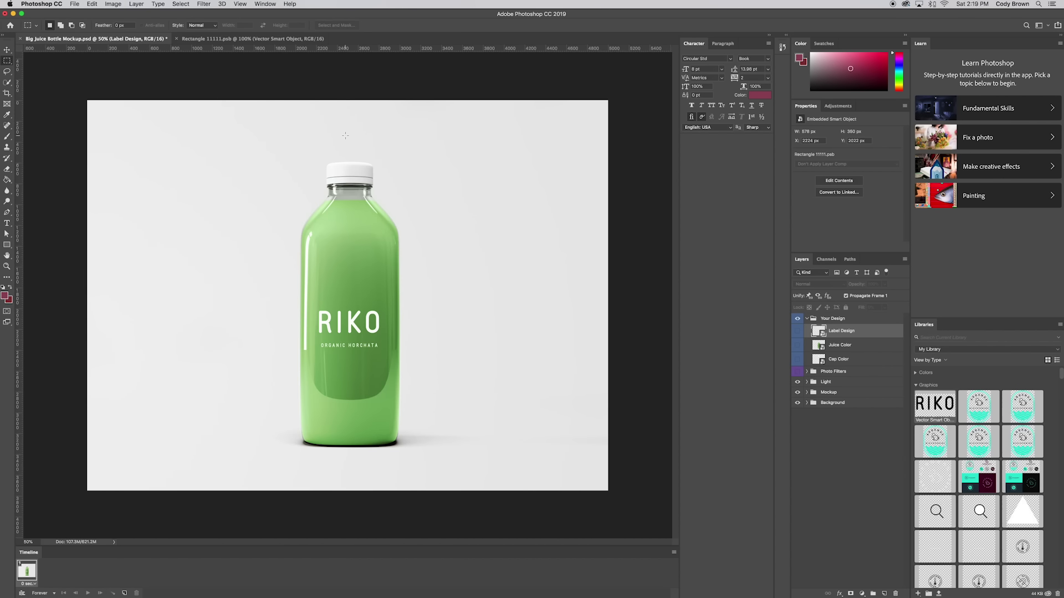
{"action": "left_click", "coordinate": [258, 39]}
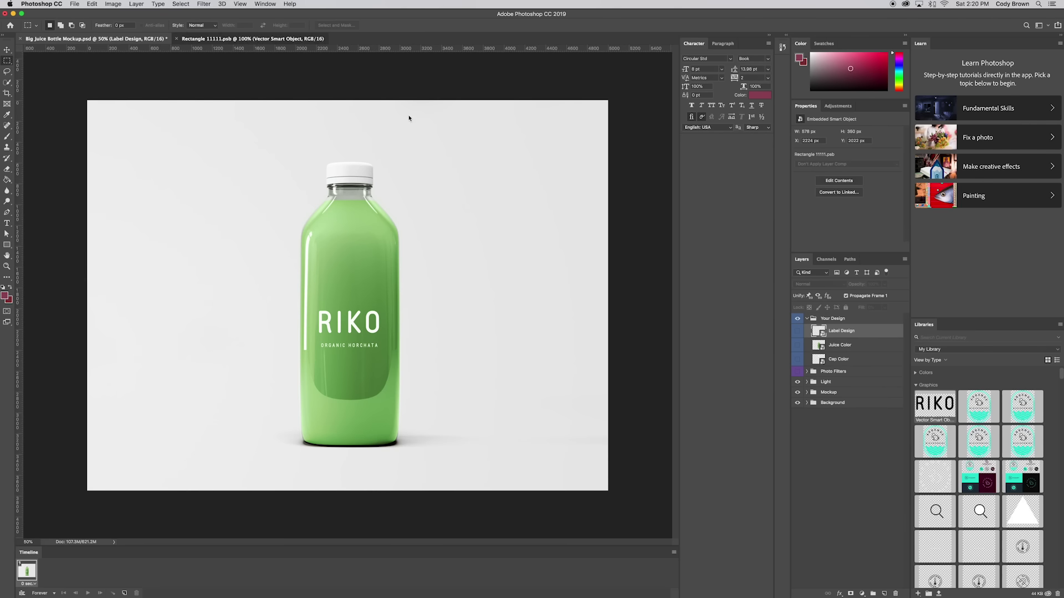
Back in Illustrator, turn the RIKO text into an outline with no fill and a 4 pt black stroke.
{"action": "left_click", "coordinate": [594, 580]}
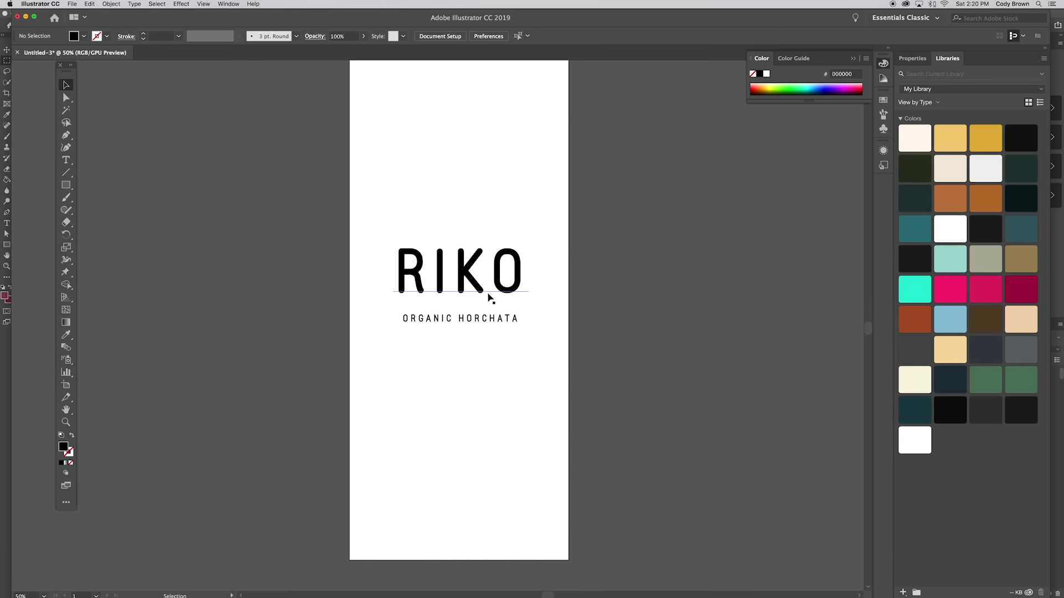
{"action": "left_click", "coordinate": [491, 300]}
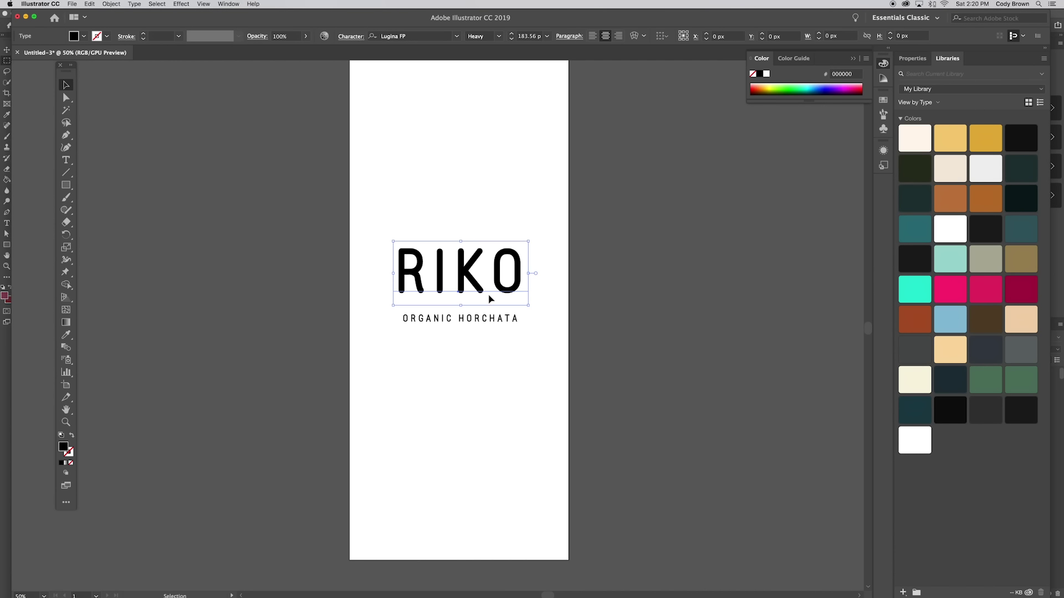
{"action": "left_click", "coordinate": [95, 36]}
{"action": "left_click", "coordinate": [5, 54]}
{"action": "left_click", "coordinate": [107, 40]}
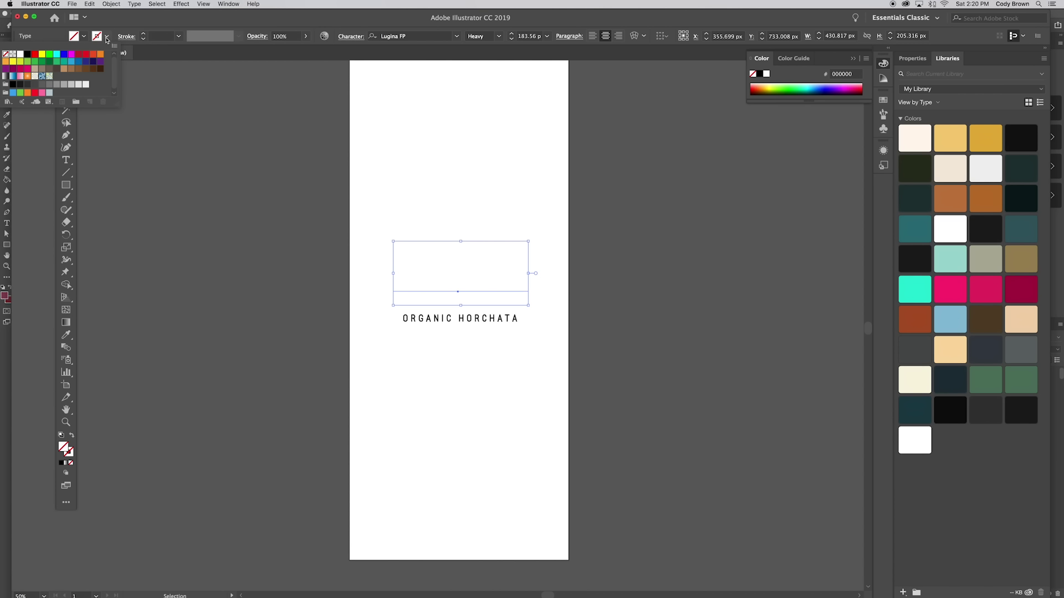
{"action": "left_click", "coordinate": [27, 54]}
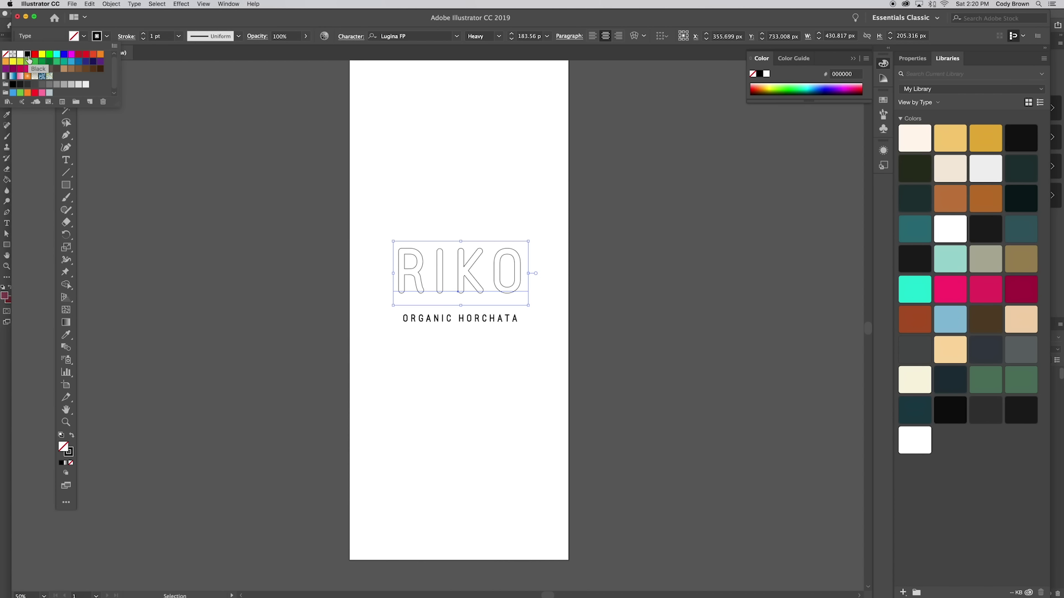
{"action": "left_click", "coordinate": [145, 36]}
{"action": "left_click", "coordinate": [145, 36]}
{"action": "left_click", "coordinate": [145, 36]}
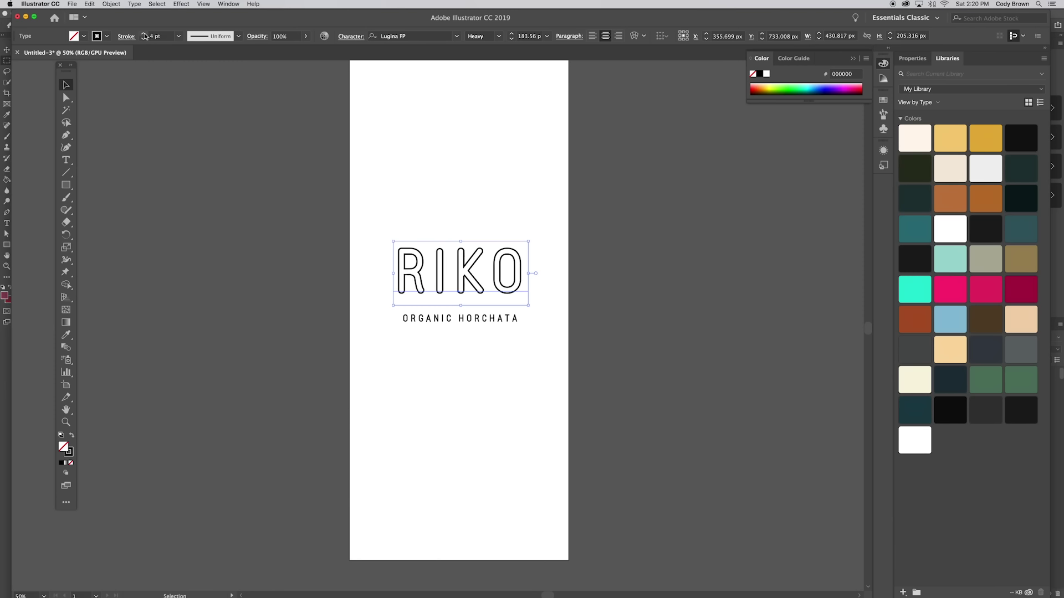
{"action": "left_click", "coordinate": [306, 155]}
Scale the RIKO text up to about 194 pt and move ORGANIC HORCHATA slightly closer beneath it.
{"action": "left_click", "coordinate": [503, 259]}
{"action": "left_click_drag", "start_coordinate": [527, 243], "coordinate": [532, 239]}
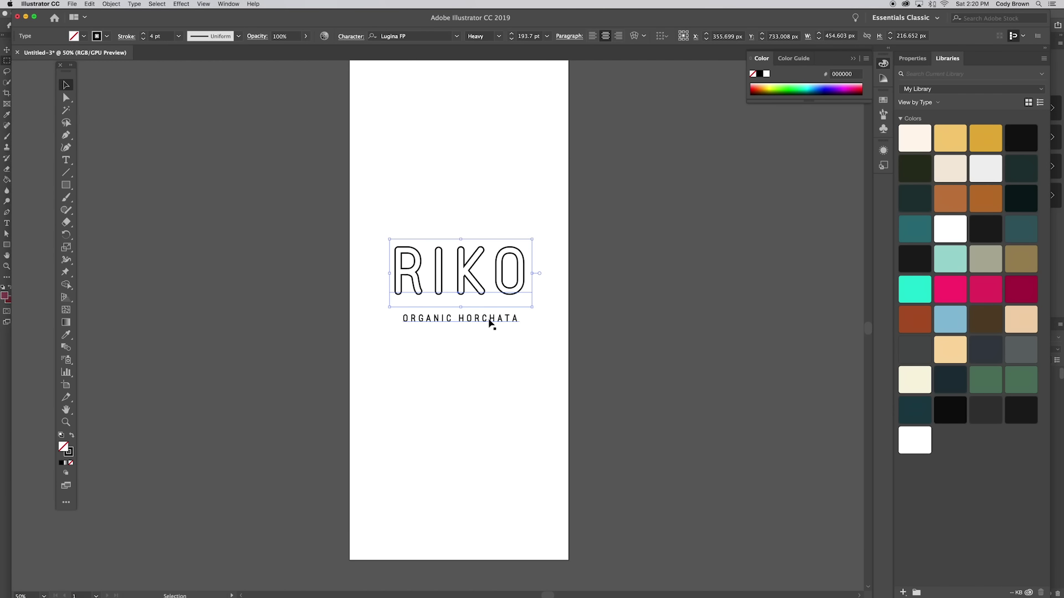
{"action": "left_click_drag", "start_coordinate": [490, 323], "coordinate": [491, 318]}
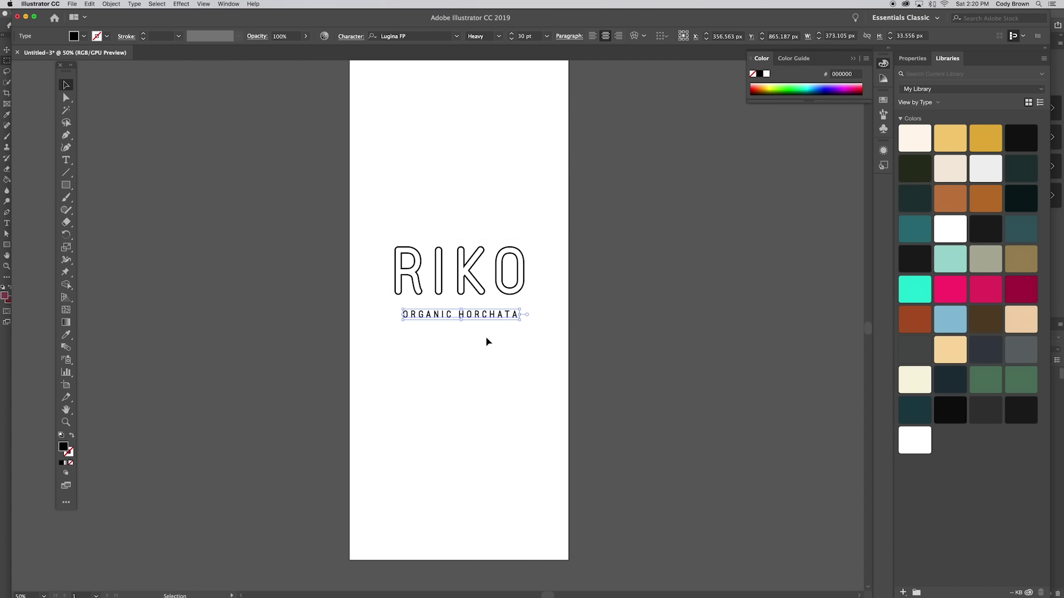
{"action": "left_click", "coordinate": [488, 341]}
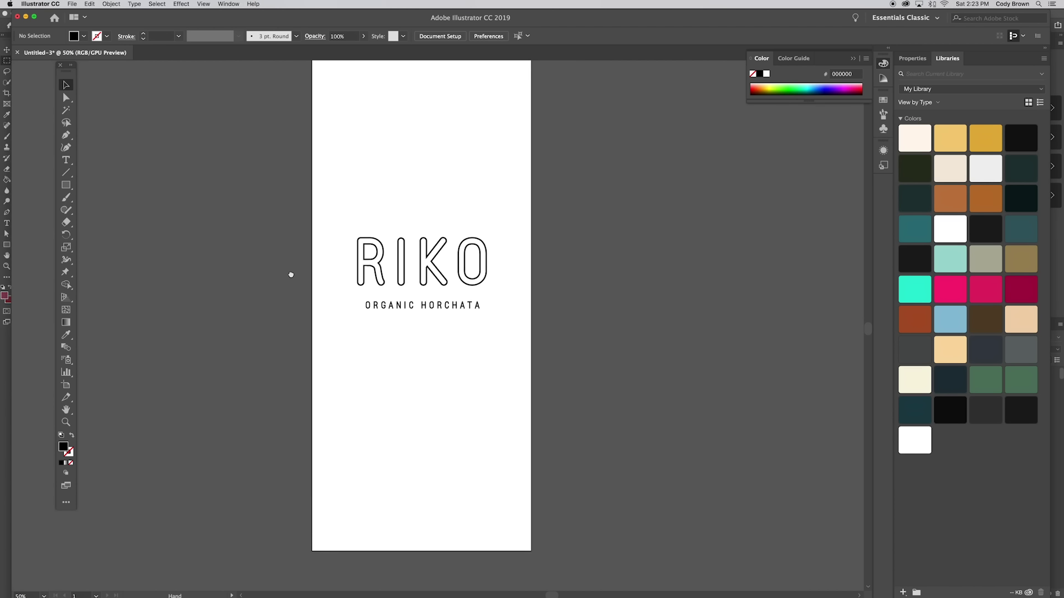
Draw a horizontal line with a 4 pt black stroke and no fill below ORGANIC HORCHATA, spanning most of the artboard's width.
{"action": "left_click_drag", "start_coordinate": [290, 273], "coordinate": [324, 280]}
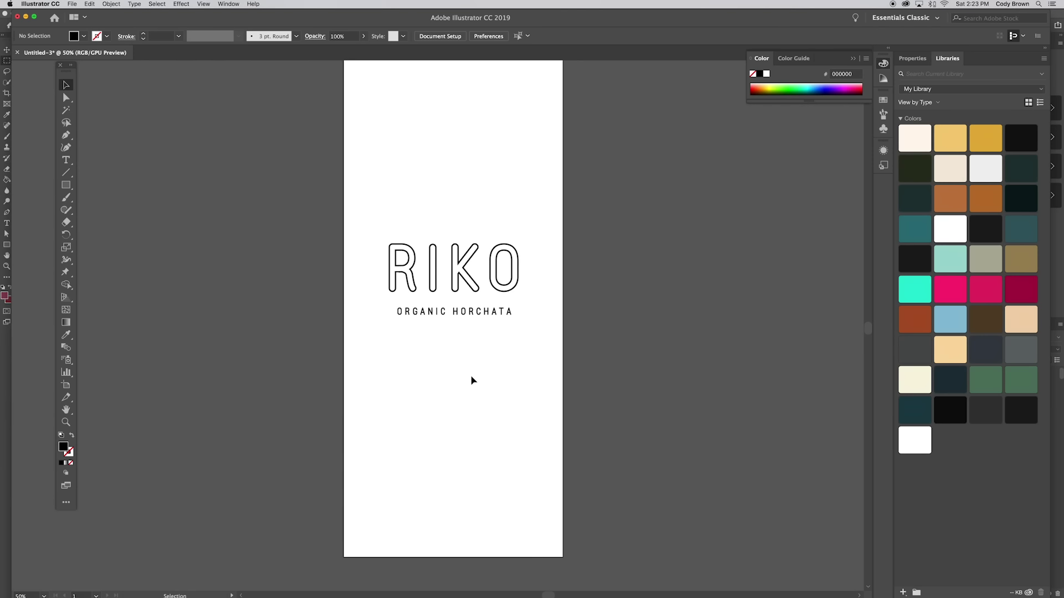
{"action": "scroll", "coordinate": [500, 397], "scroll_direction": "left", "scroll_amount": 2}
{"action": "scroll", "coordinate": [501, 397], "scroll_direction": "up", "scroll_amount": 1}
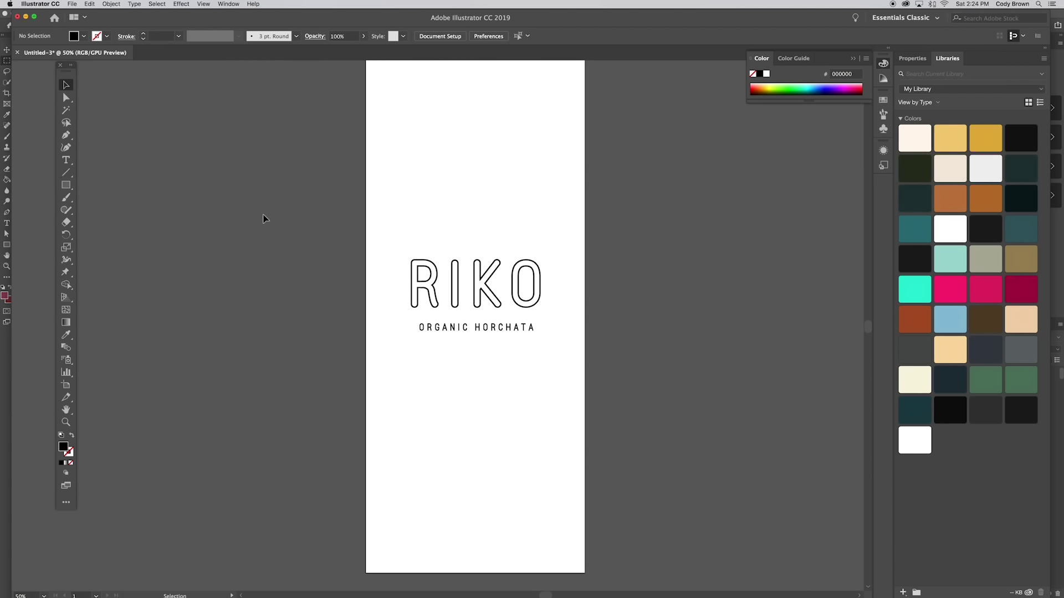
{"action": "left_click", "coordinate": [67, 174]}
{"action": "left_click", "coordinate": [143, 34]}
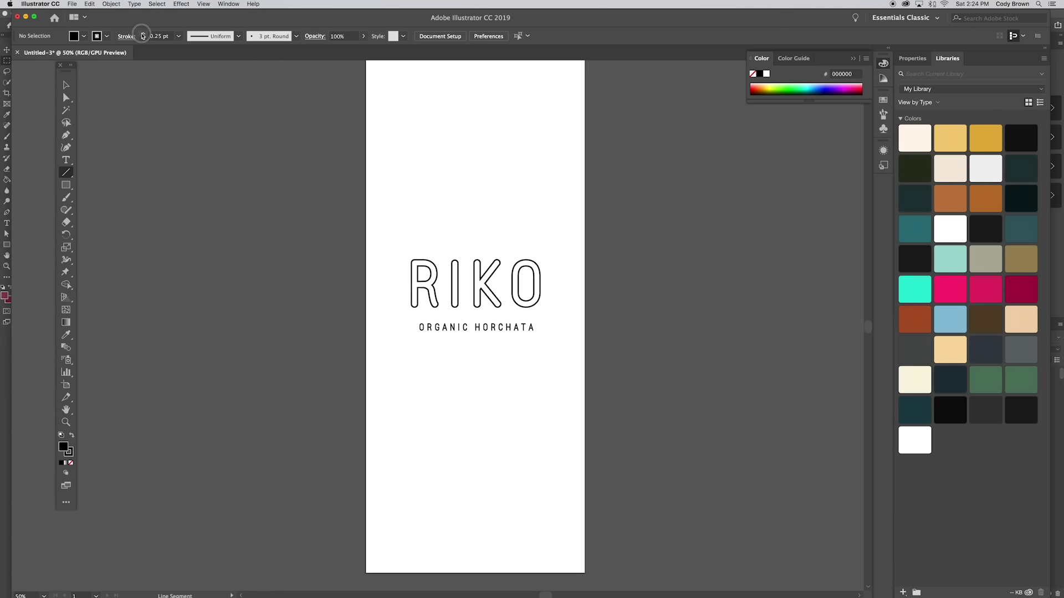
{"action": "left_click", "coordinate": [143, 34]}
{"action": "left_click", "coordinate": [143, 34]}
{"action": "left_click", "coordinate": [143, 35]}
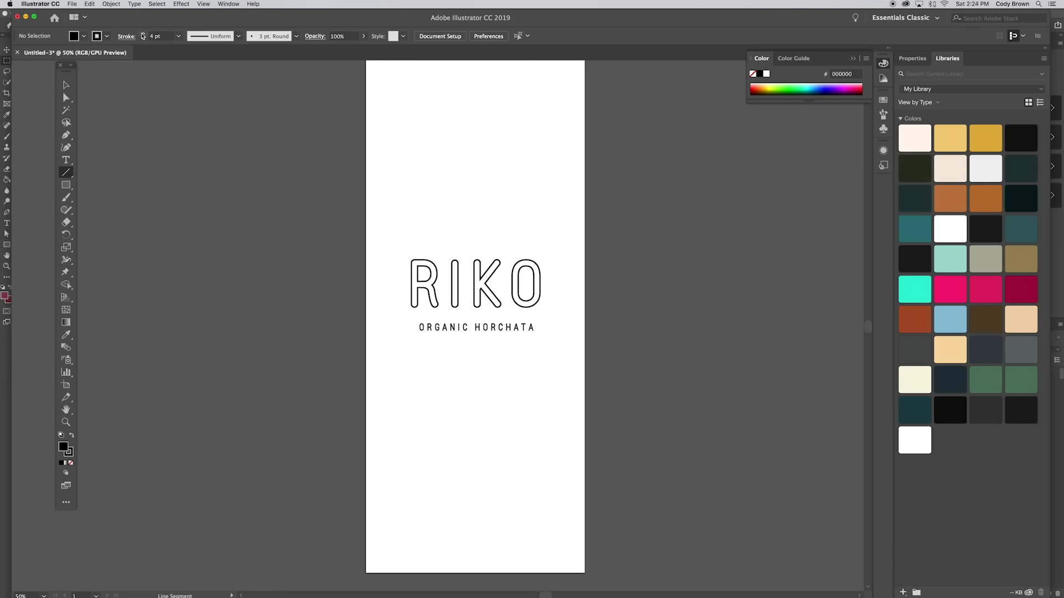
{"action": "left_click", "coordinate": [84, 36]}
{"action": "left_click", "coordinate": [6, 54]}
{"action": "left_click_drag", "start_coordinate": [383, 348], "coordinate": [570, 354]}
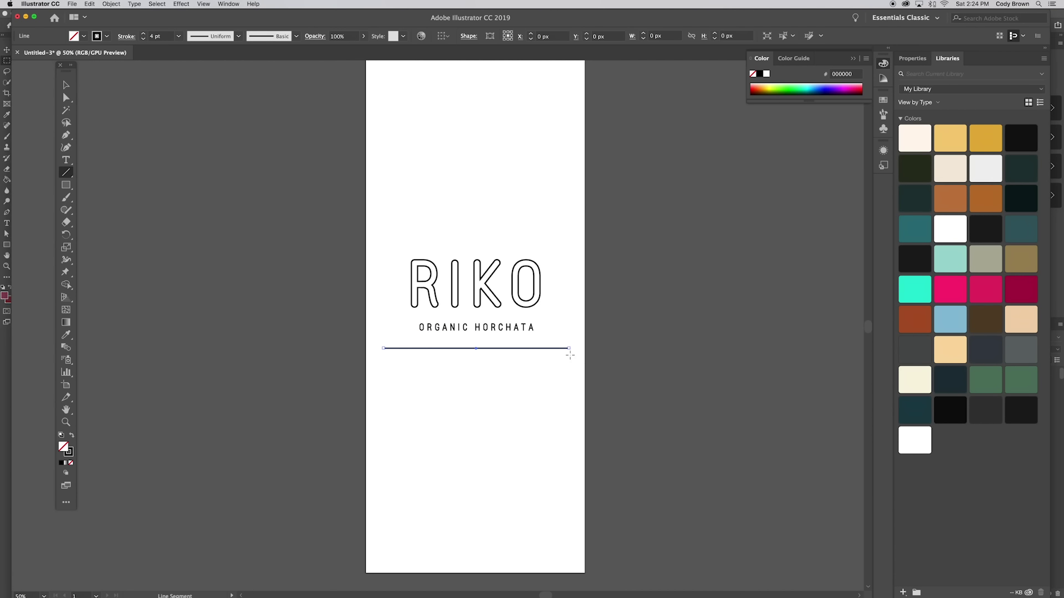
Move the line slightly lower and apply a Zig Zag effect with 20 px absolute size, 9 ridges per segment and corner points.
{"action": "left_click", "coordinate": [66, 84]}
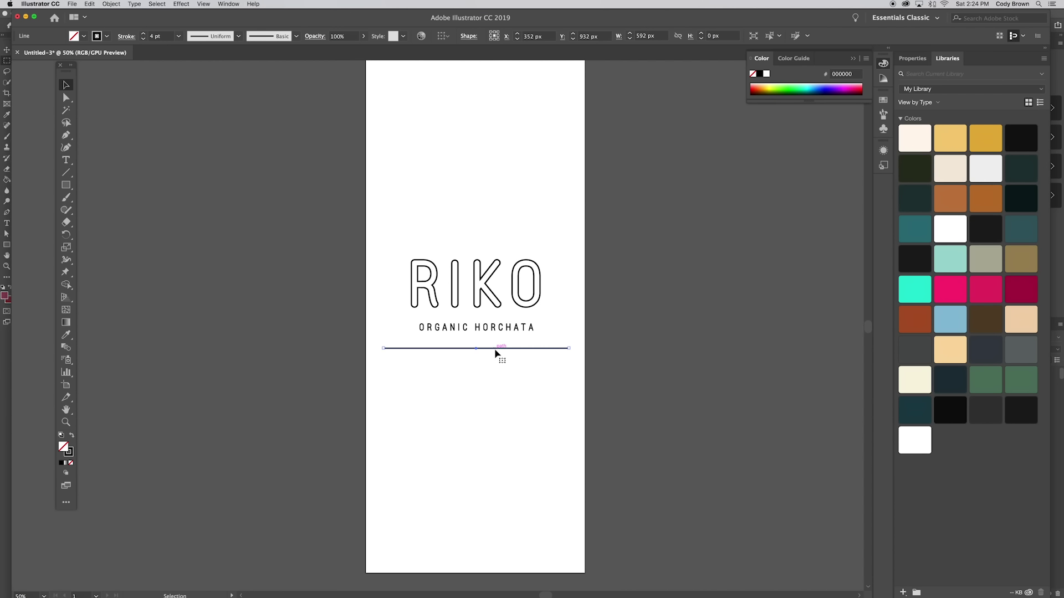
{"action": "left_click_drag", "start_coordinate": [496, 352], "coordinate": [497, 355]}
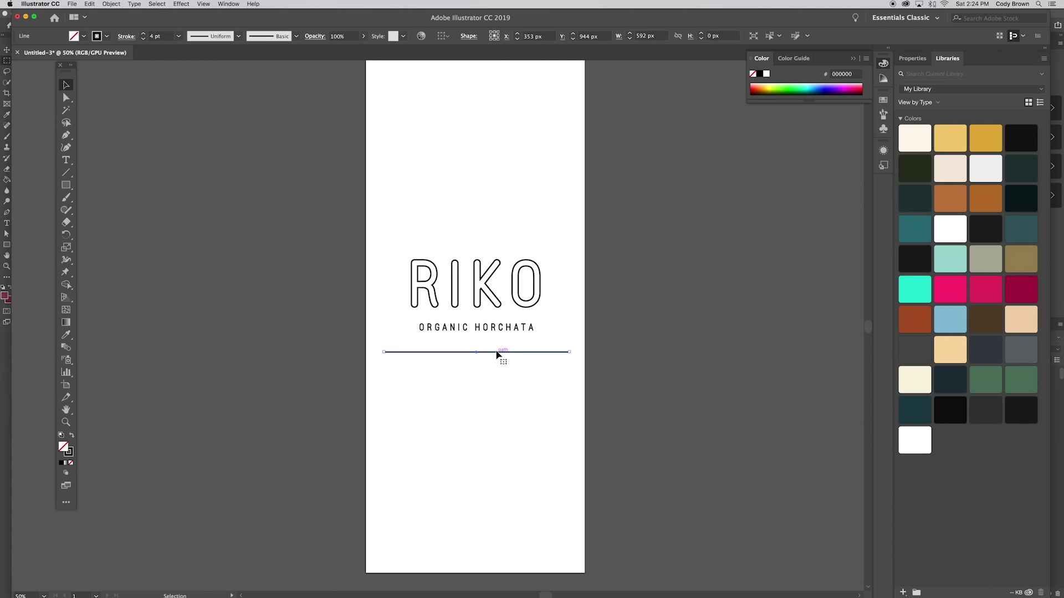
{"action": "left_click", "coordinate": [182, 4]}
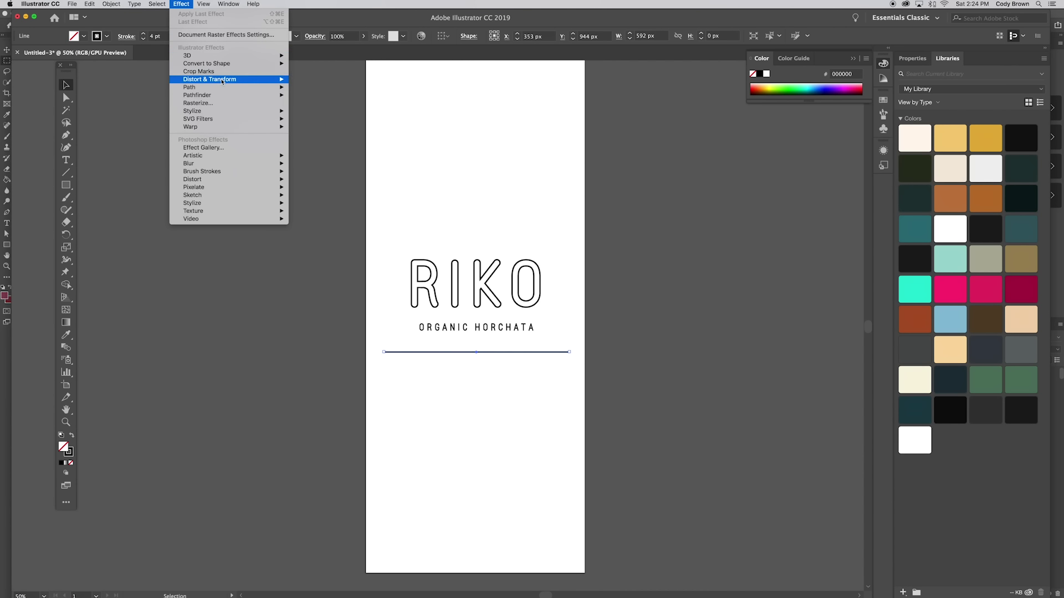
{"action": "mouse_move", "coordinate": [223, 81]}
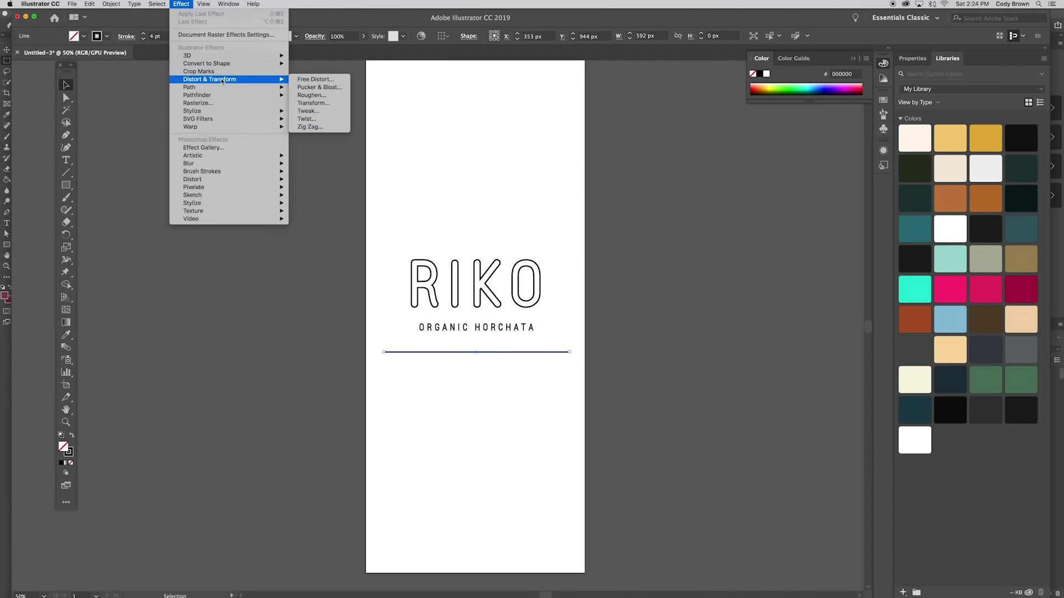
{"action": "left_click", "coordinate": [313, 127]}
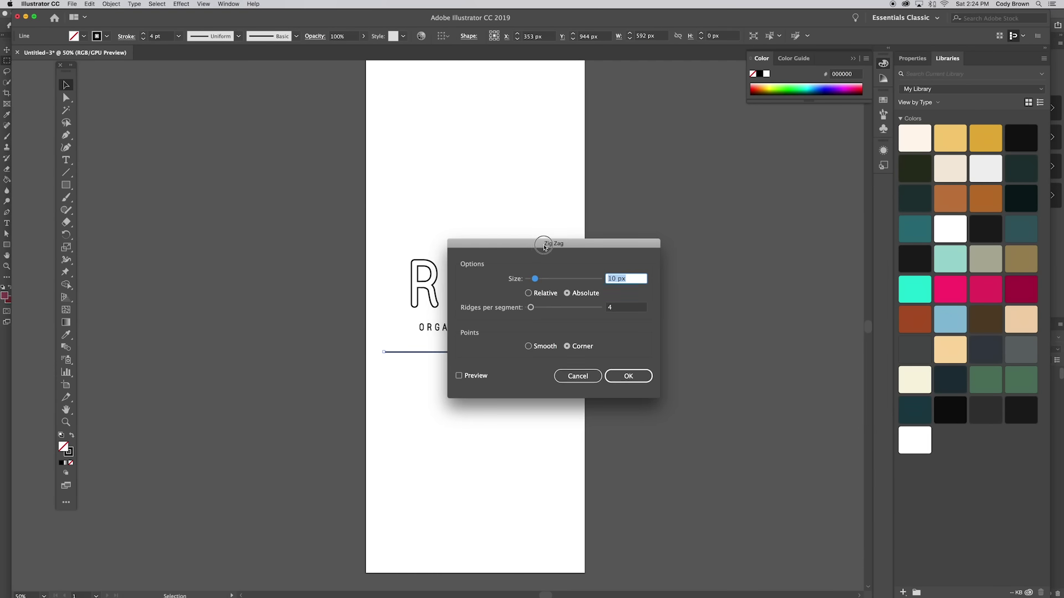
{"action": "left_click_drag", "start_coordinate": [529, 244], "coordinate": [739, 251]}
{"action": "left_click", "coordinate": [669, 383]}
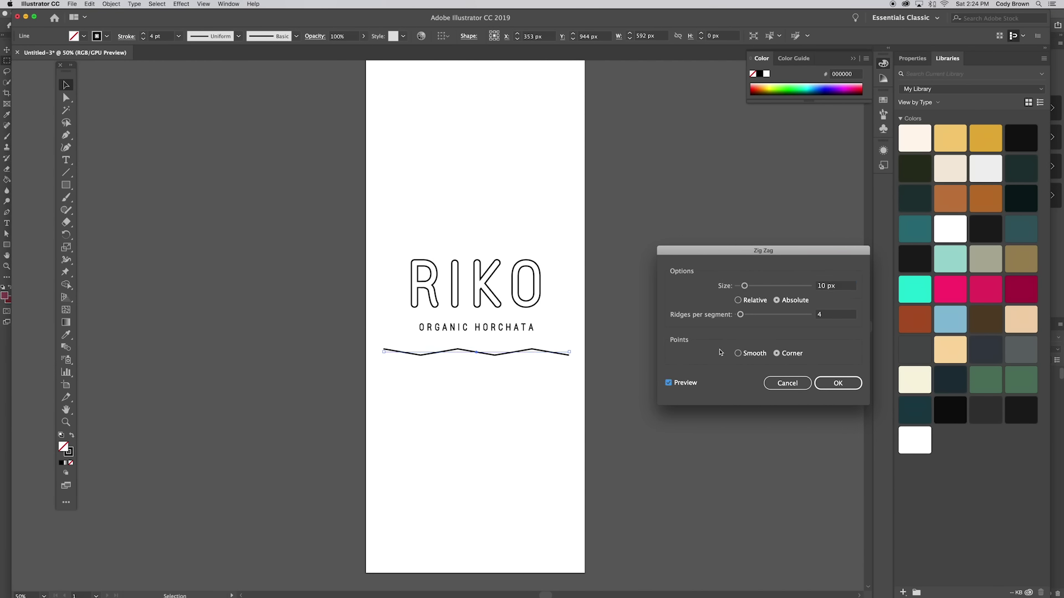
{"action": "left_click_drag", "start_coordinate": [744, 286], "coordinate": [755, 288]}
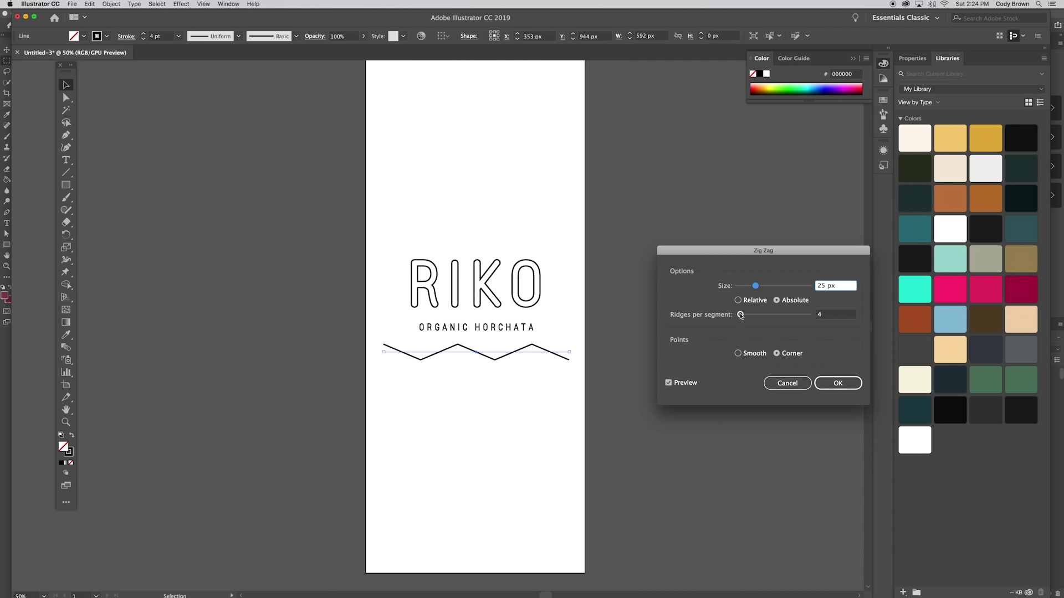
{"action": "left_click_drag", "start_coordinate": [741, 315], "coordinate": [751, 289]}
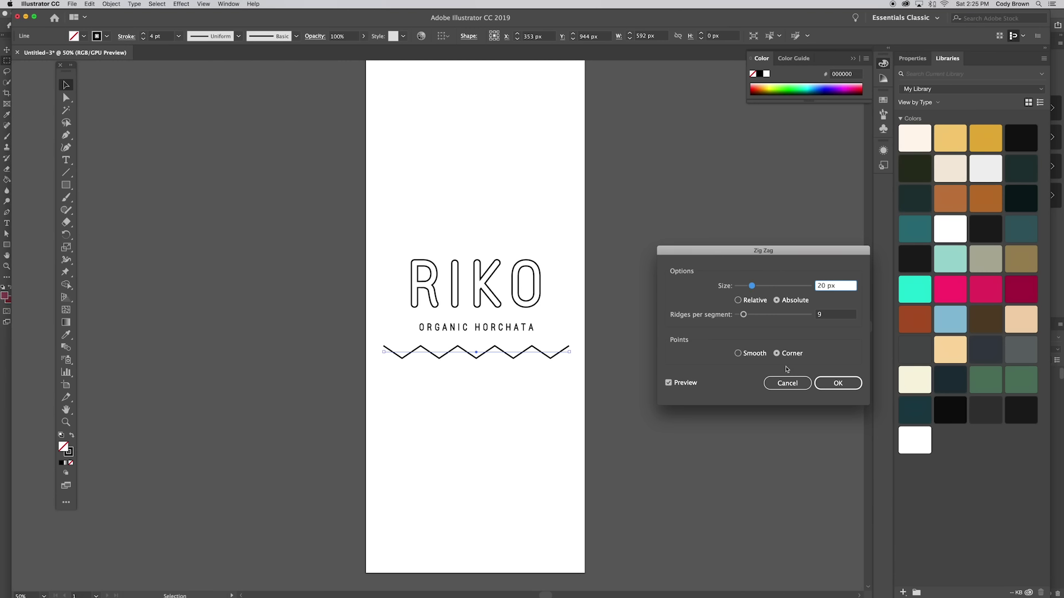
{"action": "left_click", "coordinate": [830, 382]}
Duplicate the zigzag line straight down at about 65 px spacing until seven zigzags are stacked below ORGANIC HORCHATA.
{"action": "left_click_drag", "start_coordinate": [484, 357], "coordinate": [482, 381]}
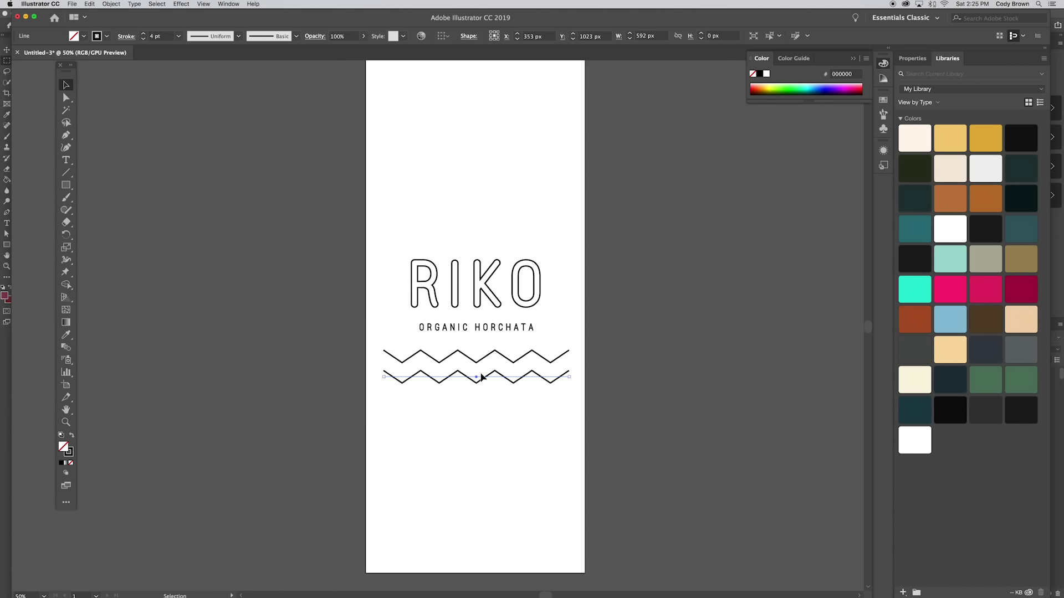
{"action": "key", "text": "a"}
{"action": "key", "text": "super+d"}
{"action": "key", "text": "super+d"}
{"action": "key", "text": "super+d"}
{"action": "key", "text": "super+d"}
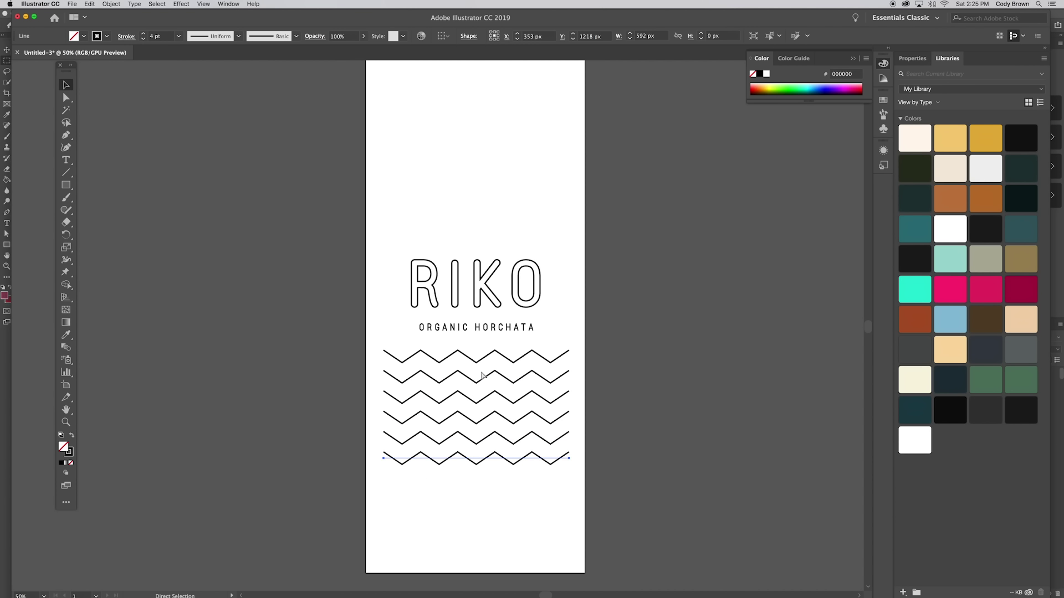
{"action": "key", "text": "super+d"}
{"action": "left_click", "coordinate": [644, 382]}
Draw an unfilled rectangle with a 4 pt black stroke, about 592 by 659 px, around the zigzags and the space below them.
{"action": "left_click_drag", "start_coordinate": [652, 382], "coordinate": [647, 377]}
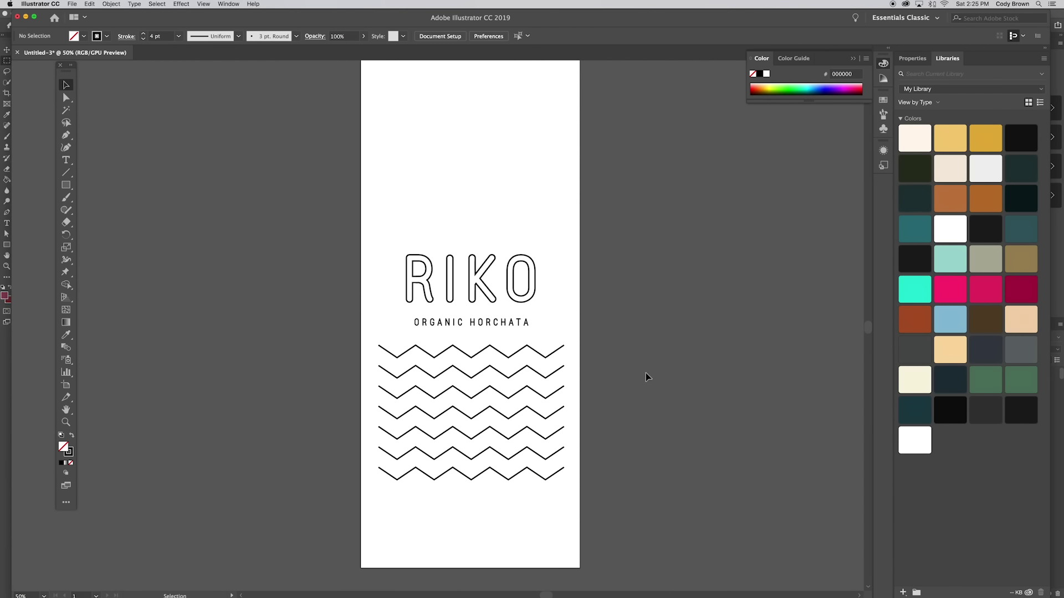
{"action": "left_click_drag", "start_coordinate": [646, 373], "coordinate": [644, 361]}
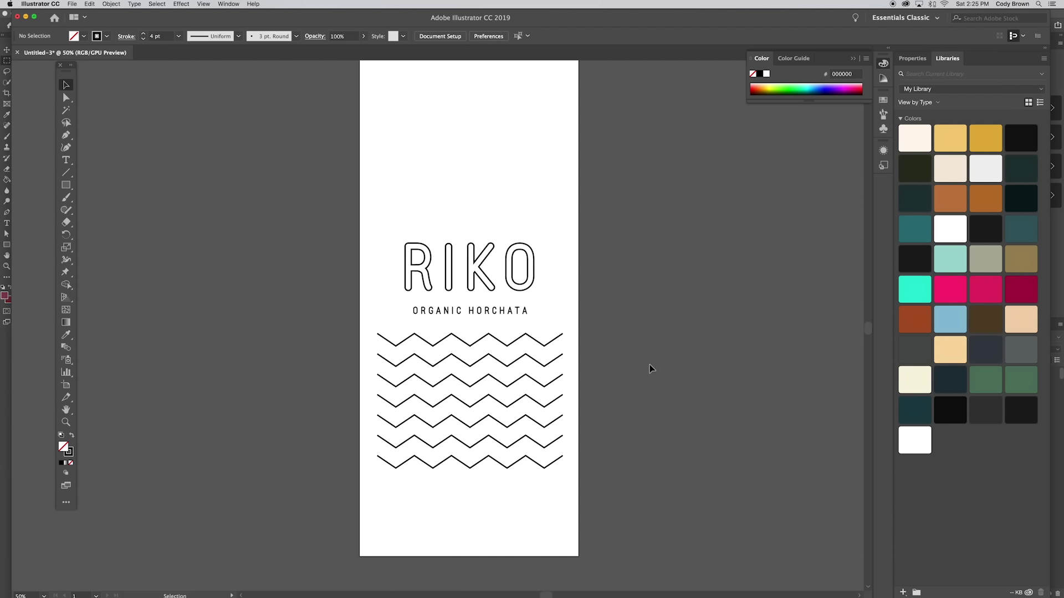
{"action": "left_click", "coordinate": [71, 189]}
{"action": "left_click_drag", "start_coordinate": [377, 332], "coordinate": [562, 538]}
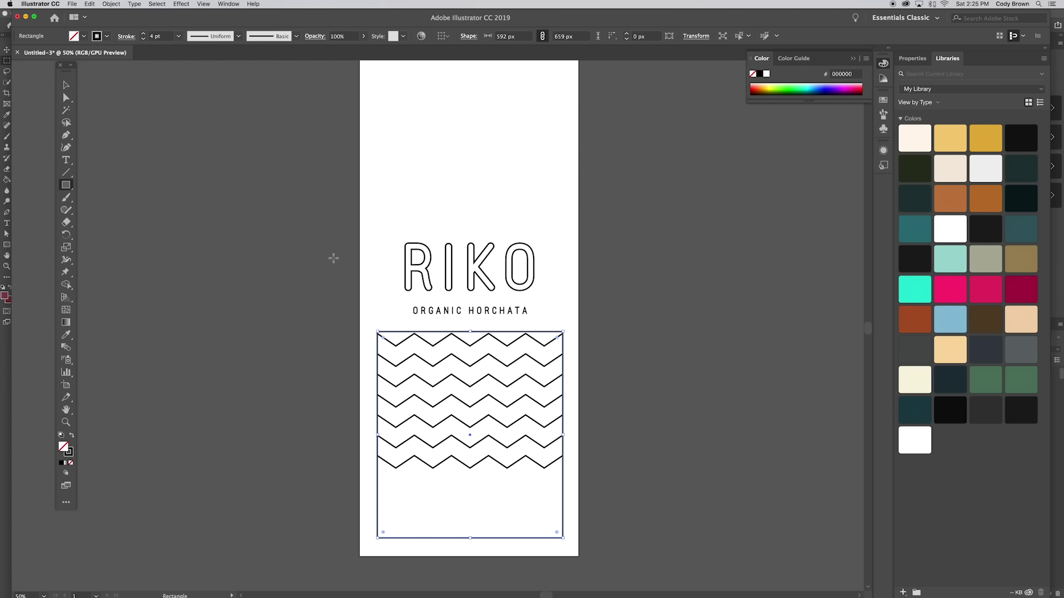
{"action": "left_click", "coordinate": [66, 85]}
{"action": "left_click", "coordinate": [338, 261]}
Remove the rectangle's top edge by adding an anchor point in its middle and deleting it.
{"action": "scroll", "coordinate": [325, 241], "scroll_direction": "down", "scroll_amount": 1}
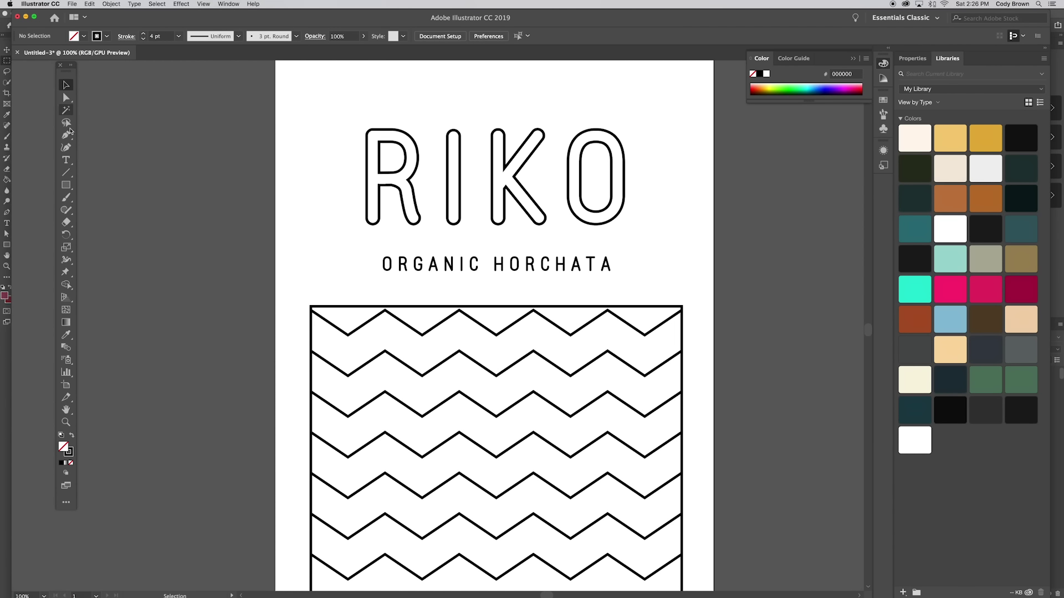
{"action": "left_click", "coordinate": [67, 98]}
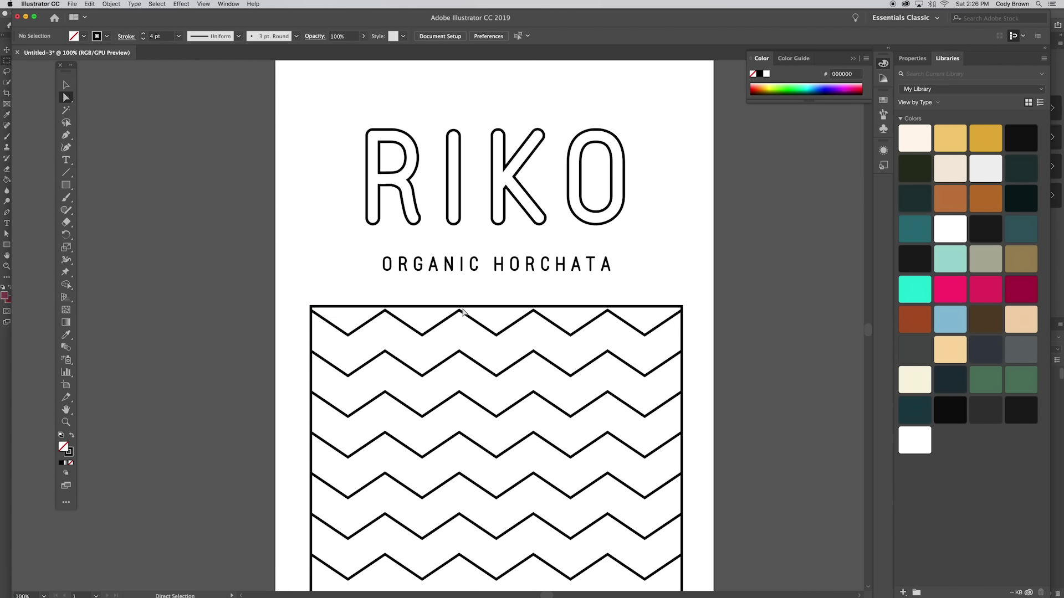
{"action": "left_click", "coordinate": [464, 309]}
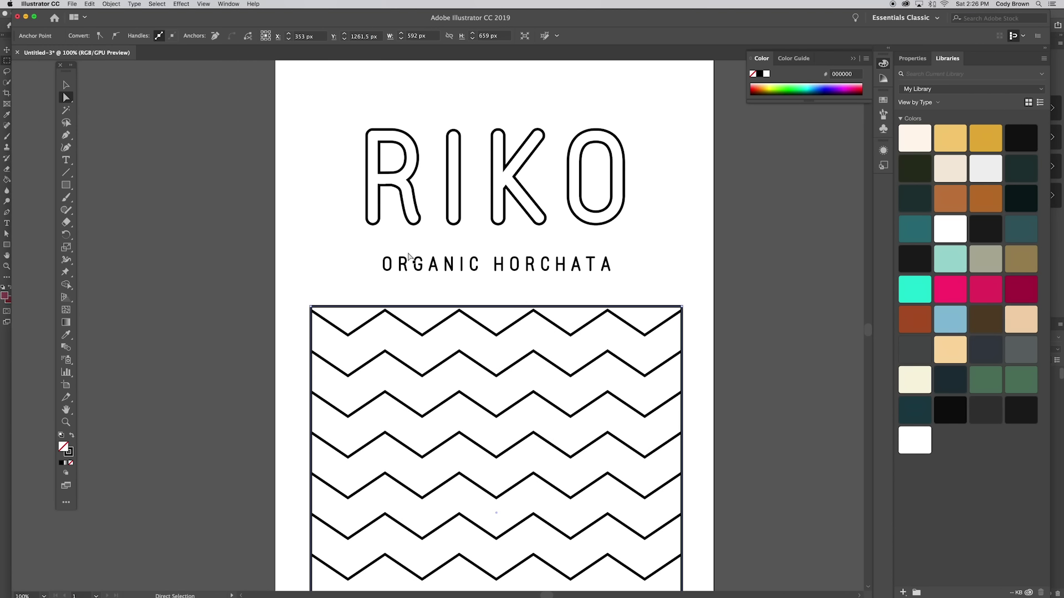
{"action": "left_click", "coordinate": [66, 135]}
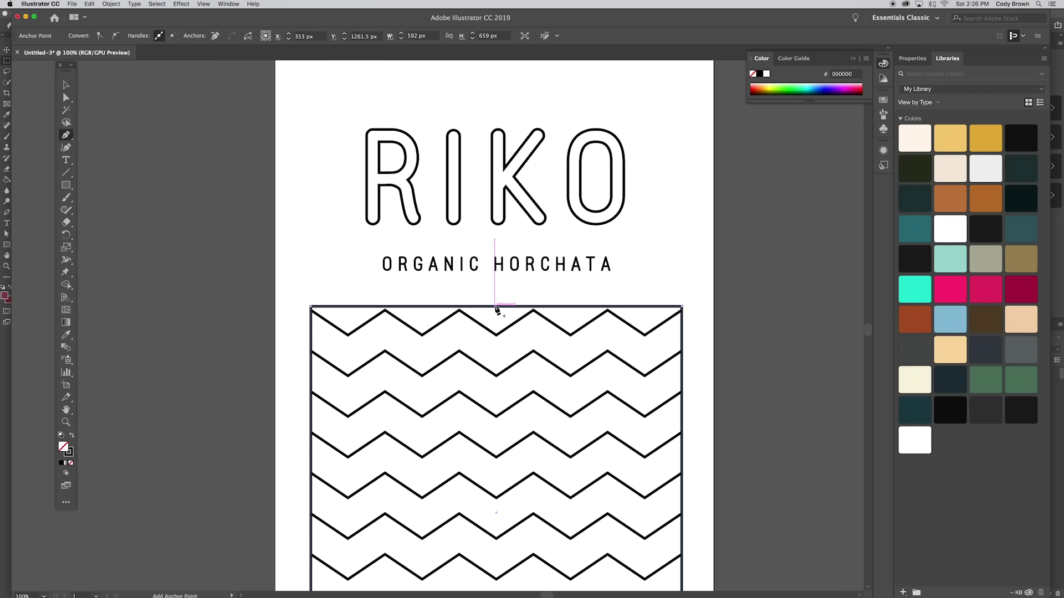
{"action": "left_click", "coordinate": [494, 307]}
{"action": "left_click", "coordinate": [66, 98]}
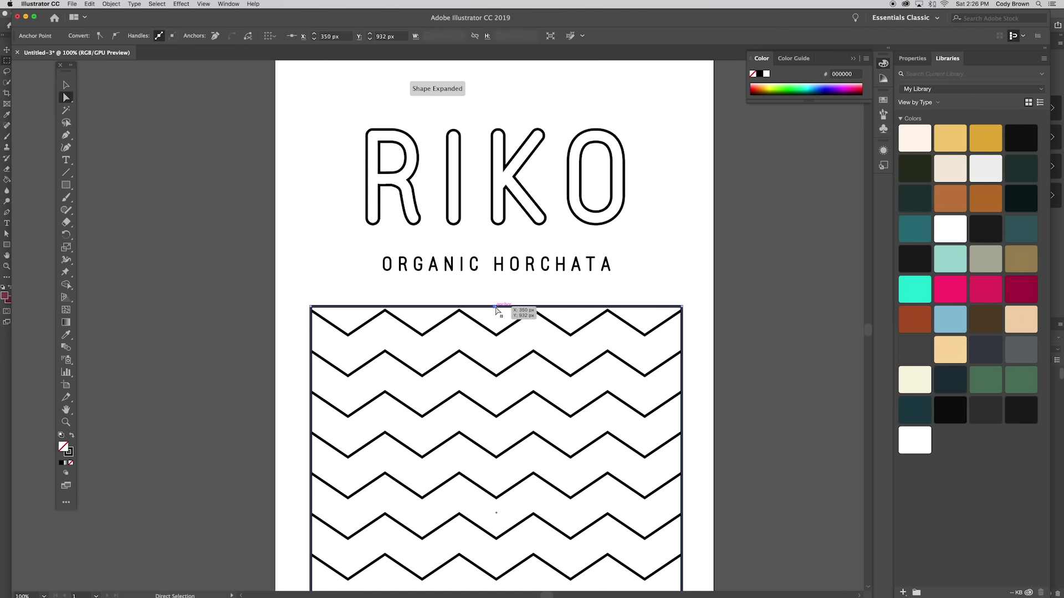
{"action": "key", "text": "Delete"}
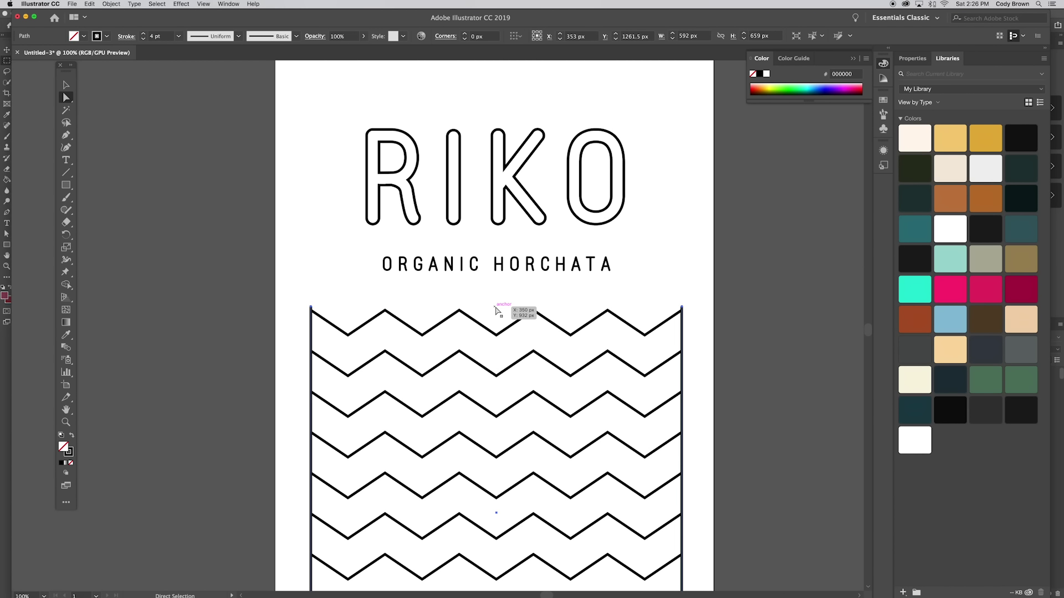
{"action": "left_click", "coordinate": [497, 296]}
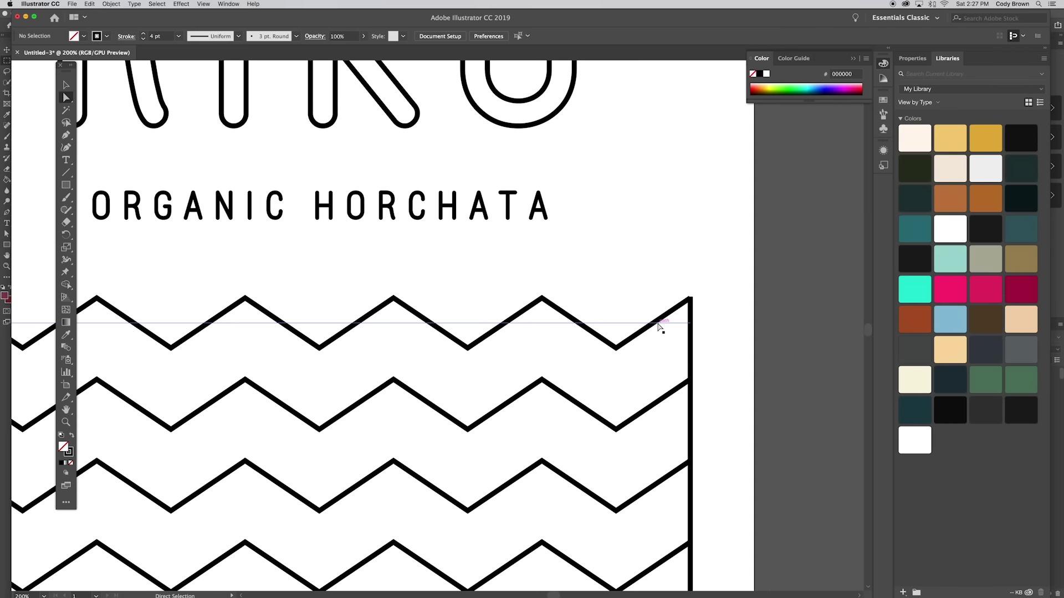
Expand the appearance of the topmost zigzag line so it becomes an editable path.
{"action": "left_click", "coordinate": [658, 324]}
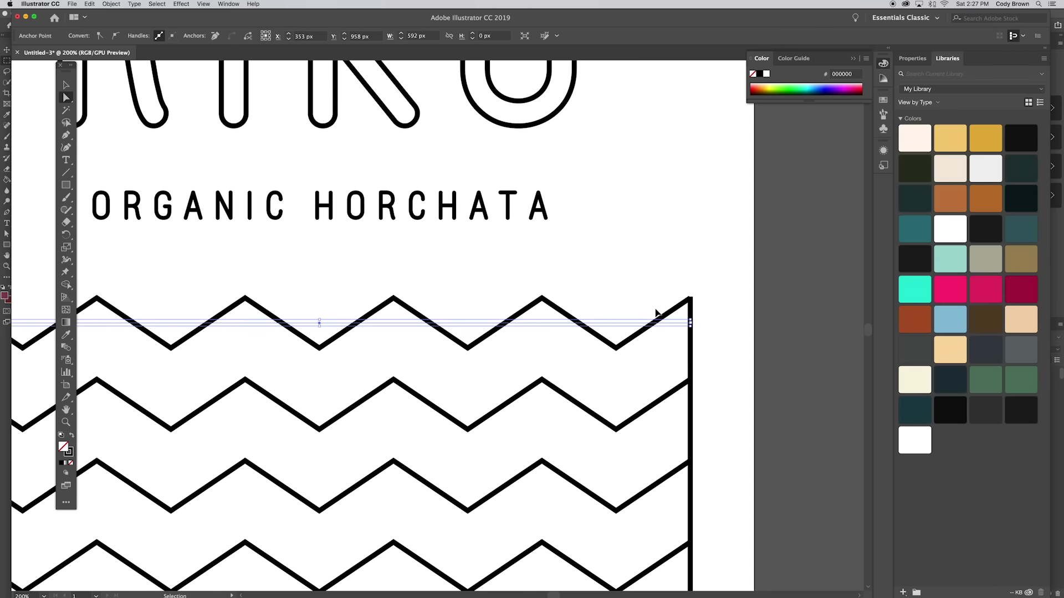
{"action": "key", "text": "super+minus"}
{"action": "left_click_drag", "start_coordinate": [663, 280], "coordinate": [692, 272]}
{"action": "left_click", "coordinate": [726, 266]}
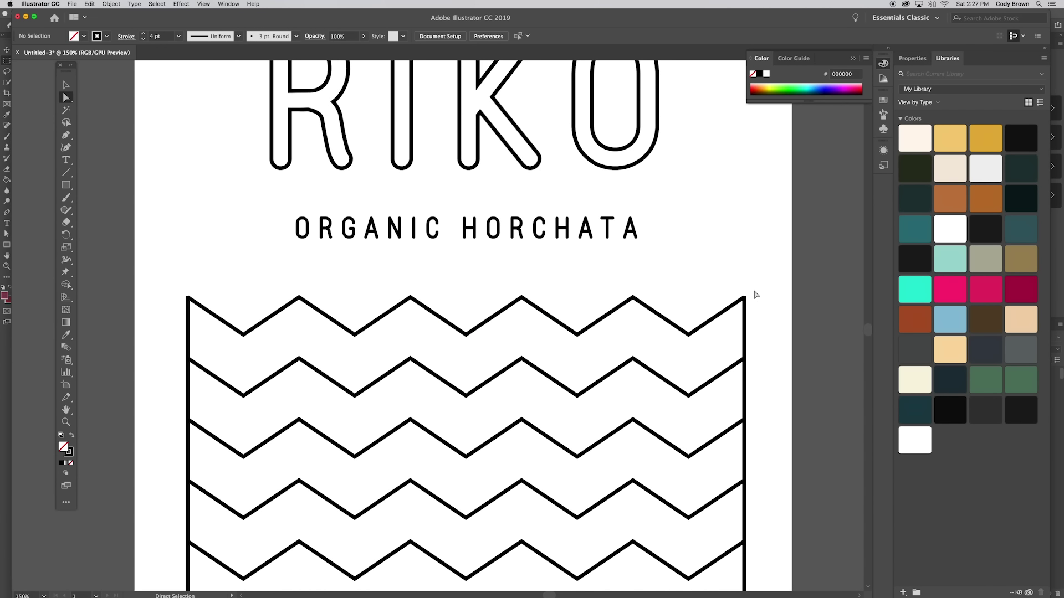
{"action": "left_click", "coordinate": [737, 316]}
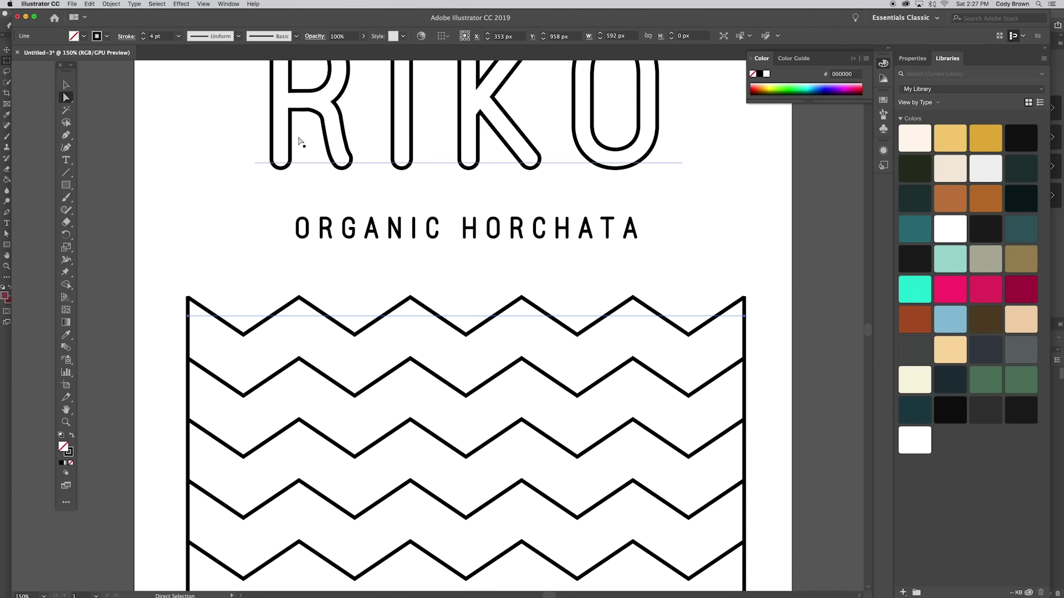
{"action": "left_click", "coordinate": [112, 4]}
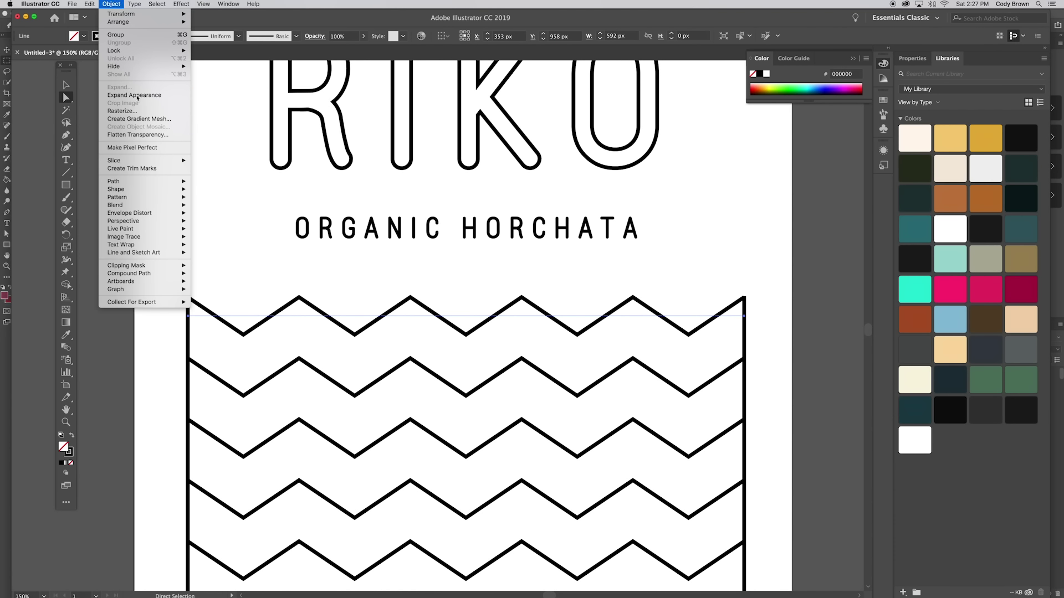
{"action": "left_click", "coordinate": [130, 89]}
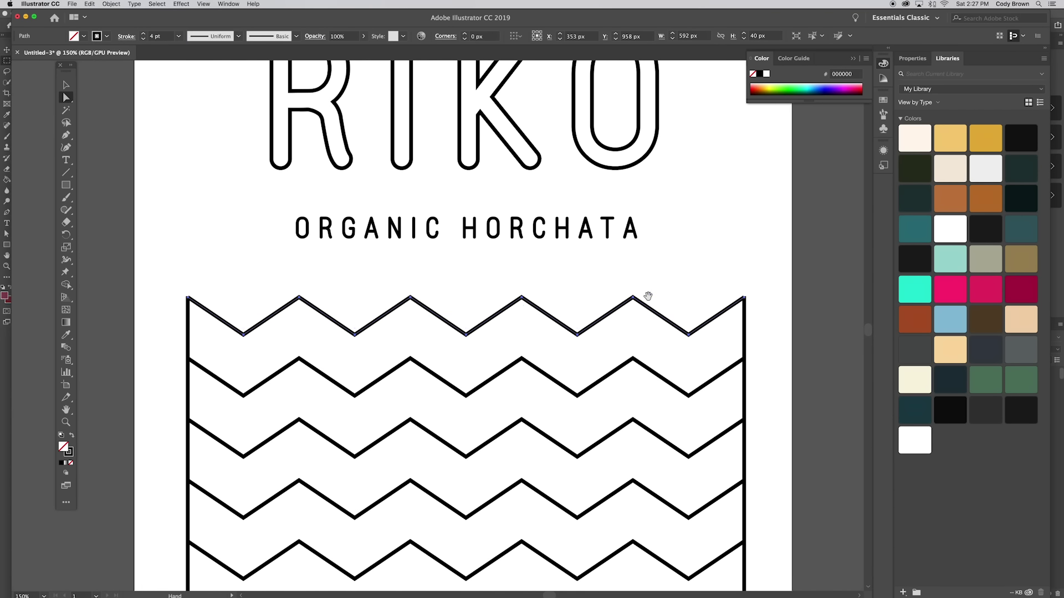
Snap the upper end of the frame's right side onto the right end of the topmost zigzag.
{"action": "left_click_drag", "start_coordinate": [648, 296], "coordinate": [577, 299]}
{"action": "key", "text": "super+plus"}
{"action": "key", "text": "super+plus"}
{"action": "key", "text": "super+plus"}
{"action": "left_click_drag", "start_coordinate": [686, 276], "coordinate": [244, 264]}
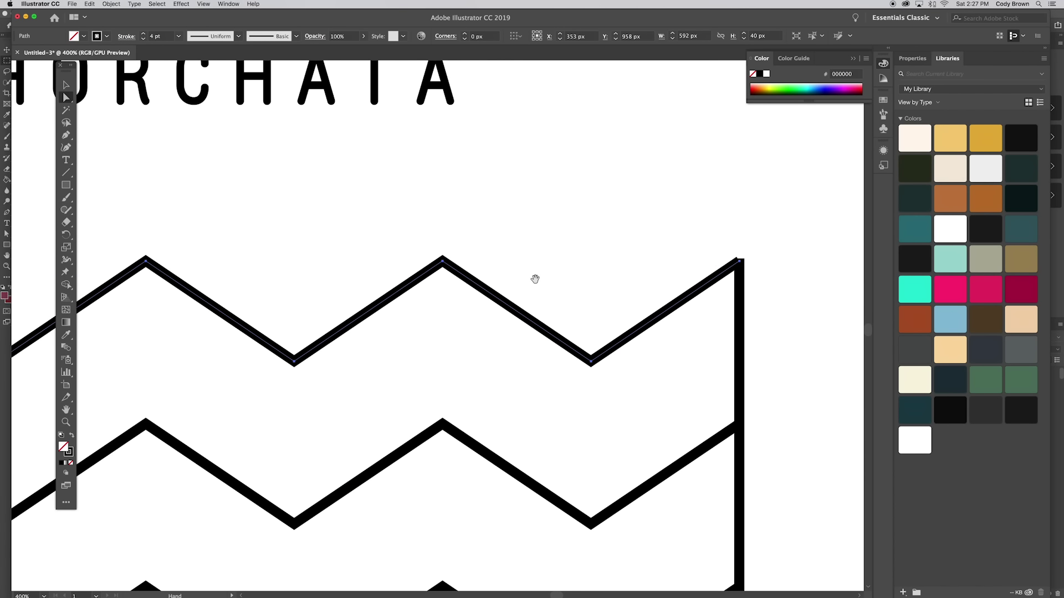
{"action": "left_click_drag", "start_coordinate": [535, 279], "coordinate": [387, 279]}
{"action": "left_click_drag", "start_coordinate": [579, 255], "coordinate": [597, 280]}
{"action": "left_click", "coordinate": [599, 264]}
{"action": "left_click", "coordinate": [589, 262]}
{"action": "key", "text": "super+plus"}
{"action": "key", "text": "super+plus"}
{"action": "key", "text": "super+plus"}
{"action": "key", "text": "super+plus"}
{"action": "key", "text": "super+plus"}
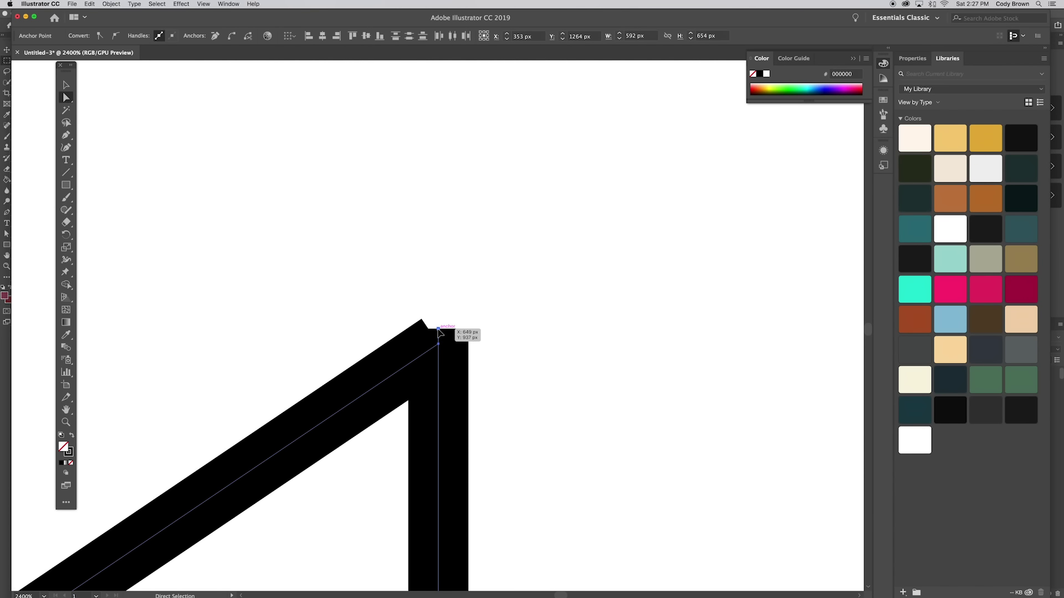
{"action": "left_click_drag", "start_coordinate": [440, 340], "coordinate": [439, 348]}
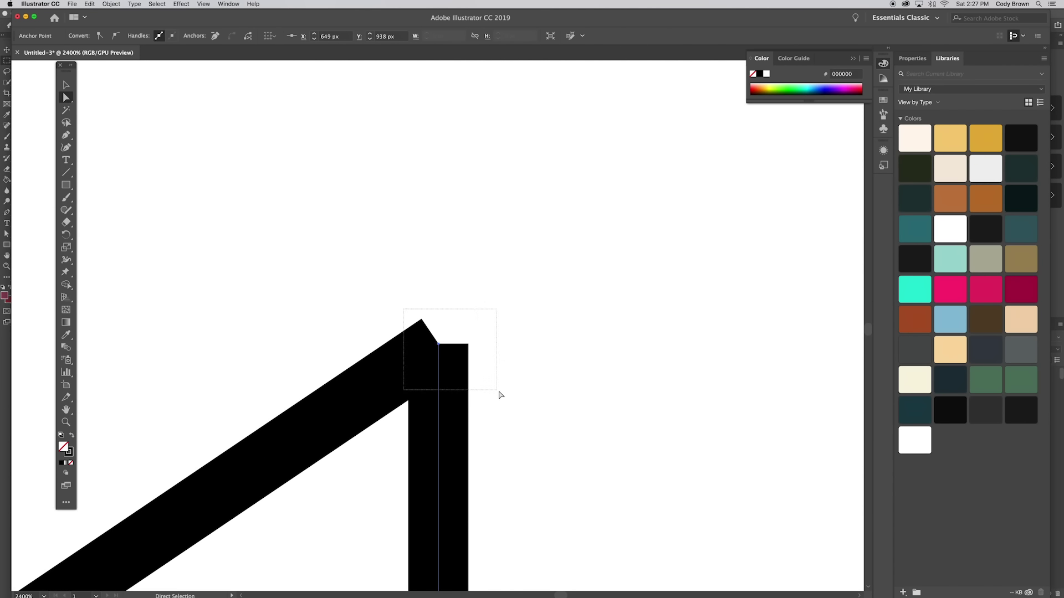
Join the two overlapping endpoints at the frame's upper-right corner into one sharp corner.
{"action": "key", "text": "super+j"}
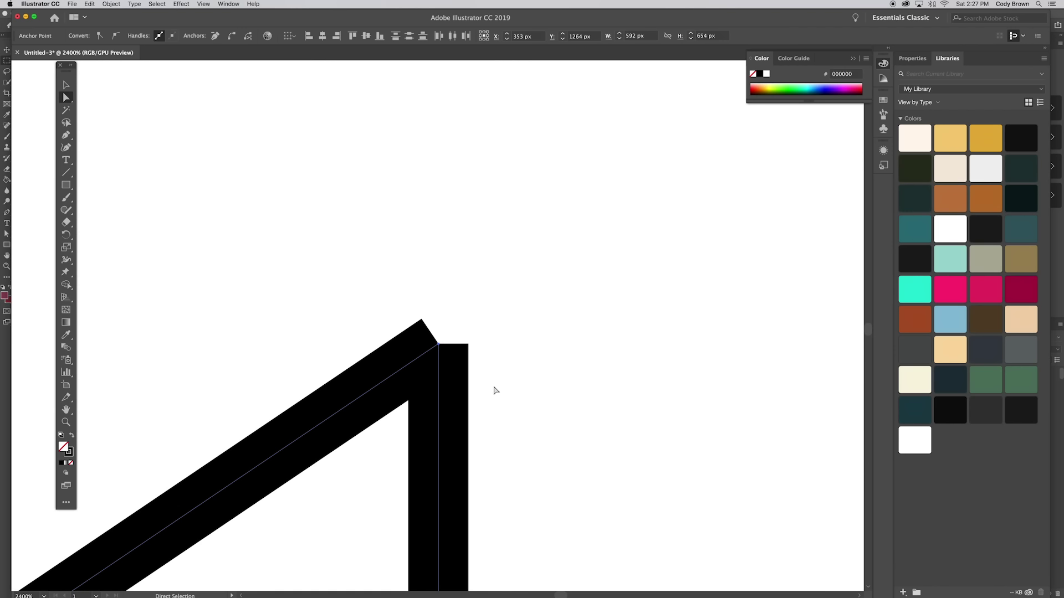
{"action": "key", "text": "super+j"}
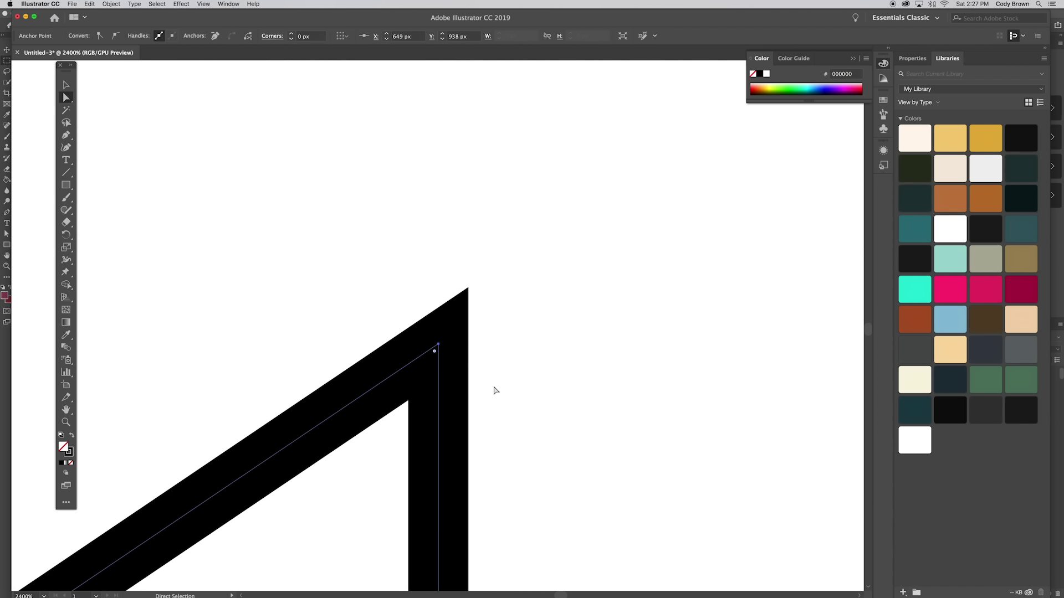
{"action": "key", "text": "super+minus"}
{"action": "key", "text": "super+minus"}
{"action": "key", "text": "super+minus"}
{"action": "key", "text": "super+minus"}
{"action": "key", "text": "super+minus"}
{"action": "left_click", "coordinate": [494, 386]}
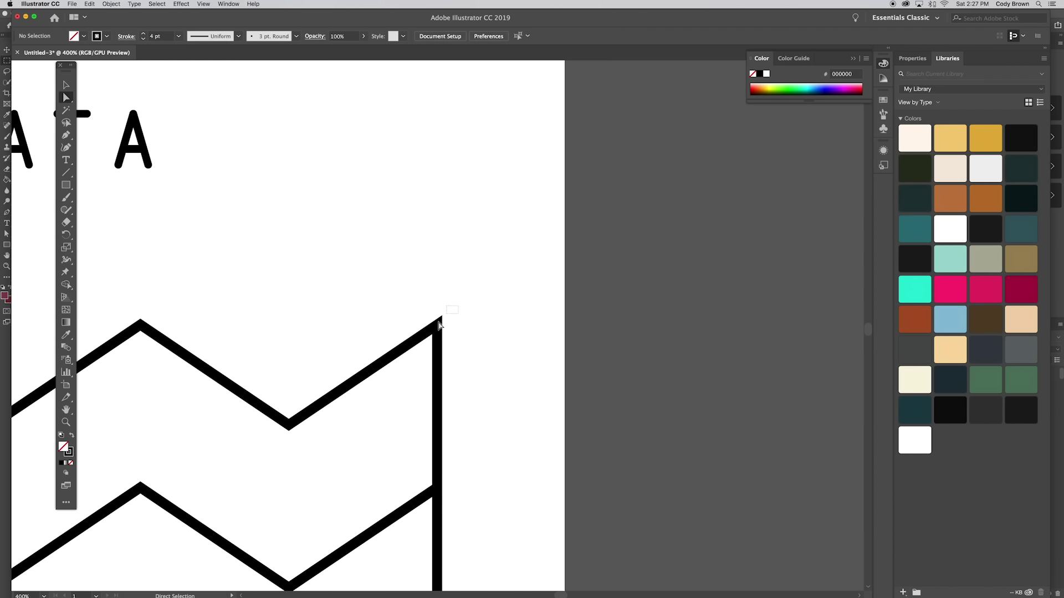
{"action": "left_click_drag", "start_coordinate": [452, 314], "coordinate": [423, 350]}
{"action": "left_click", "coordinate": [66, 86]}
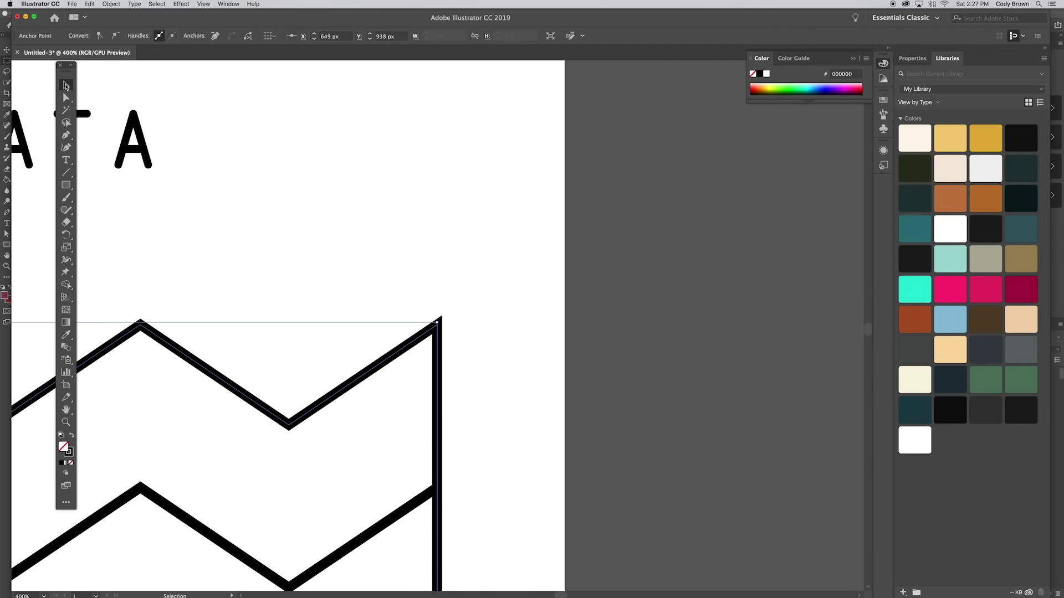
{"action": "left_click_drag", "start_coordinate": [202, 152], "coordinate": [418, 190]}
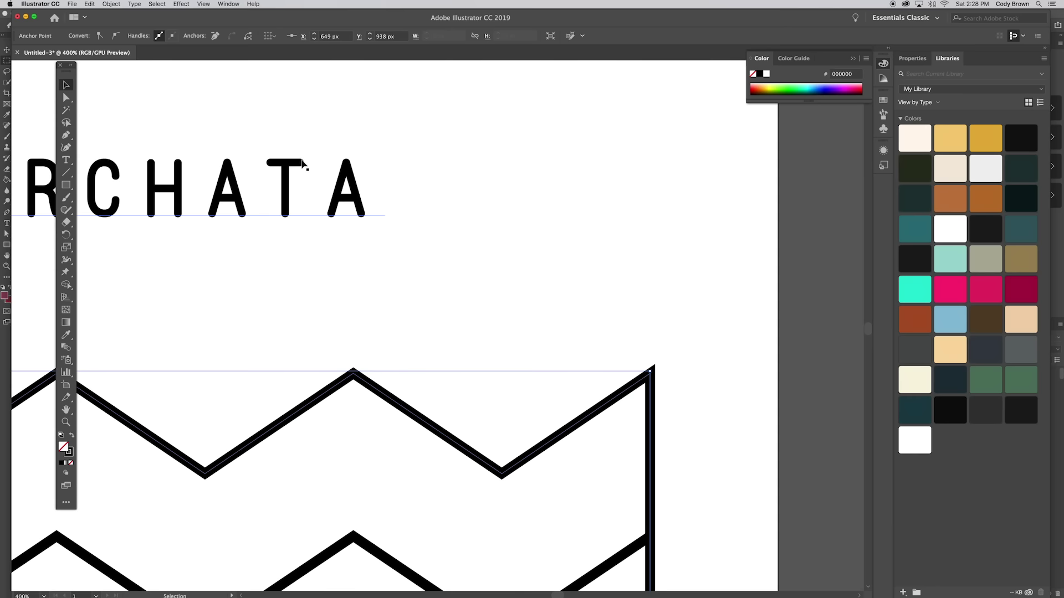
{"action": "left_click_drag", "start_coordinate": [636, 351], "coordinate": [566, 305]}
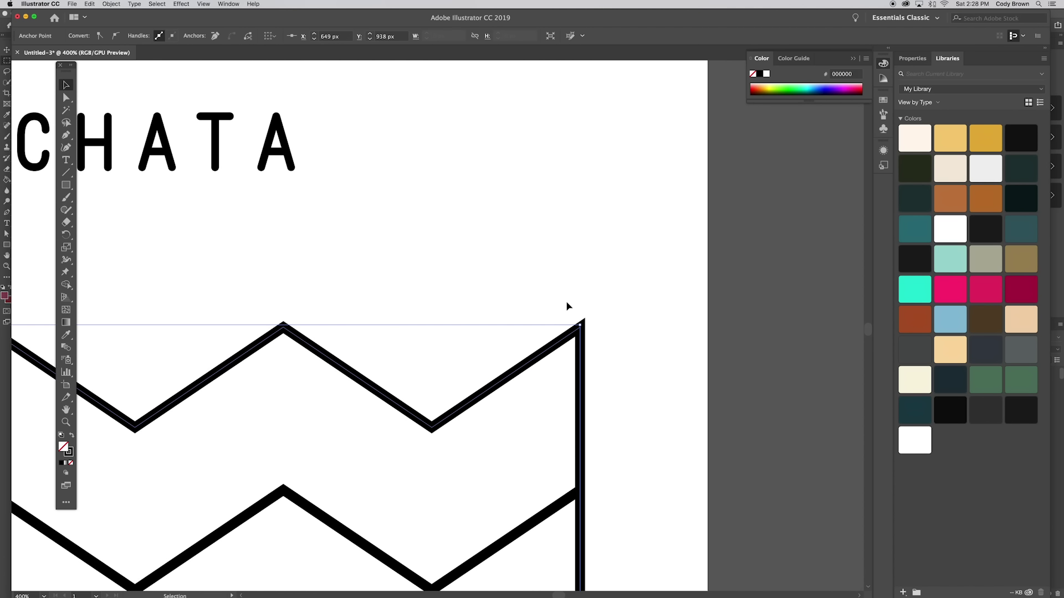
{"action": "left_click", "coordinate": [583, 252]}
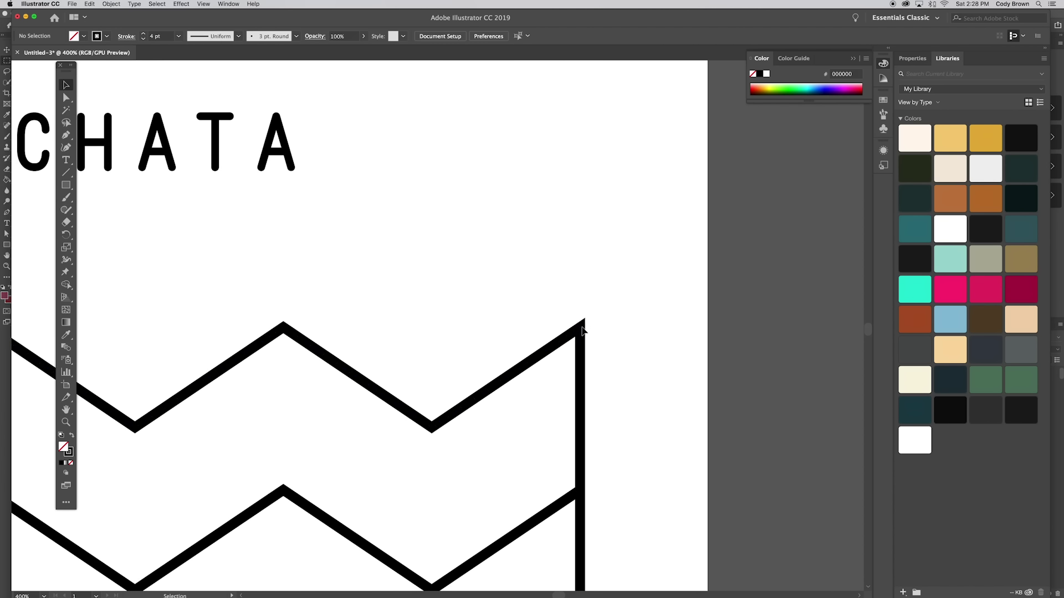
Give the joined frame path, including its topmost zigzag, round corner joins and round end caps.
{"action": "left_click", "coordinate": [582, 329]}
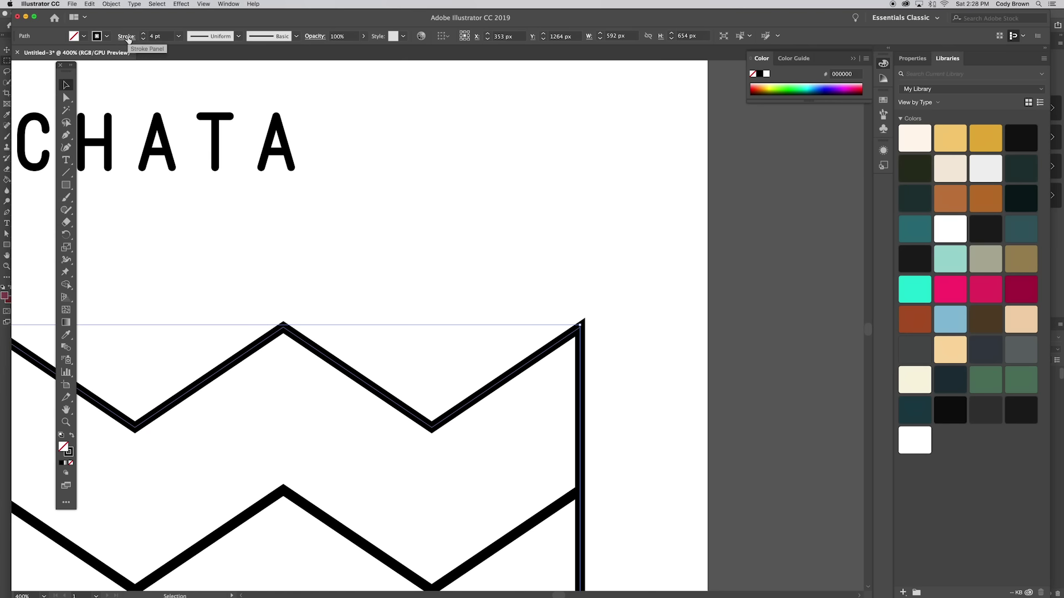
{"action": "left_click", "coordinate": [127, 37]}
{"action": "left_click", "coordinate": [66, 77]}
{"action": "left_click", "coordinate": [66, 63]}
{"action": "left_click", "coordinate": [474, 224]}
{"action": "left_click", "coordinate": [591, 338]}
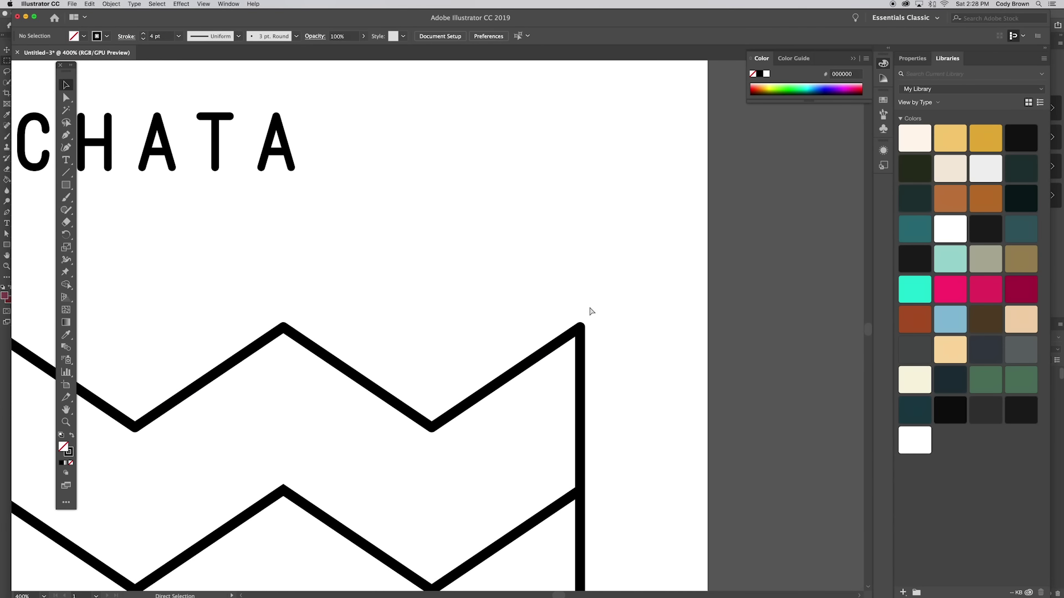
Give the six zigzag lines below the topmost one round corner joins.
{"action": "key", "text": "super+minus"}
{"action": "key", "text": "super+minus"}
{"action": "key", "text": "super+minus"}
{"action": "left_click_drag", "start_coordinate": [566, 315], "coordinate": [621, 293]}
{"action": "left_click_drag", "start_coordinate": [579, 320], "coordinate": [606, 318]}
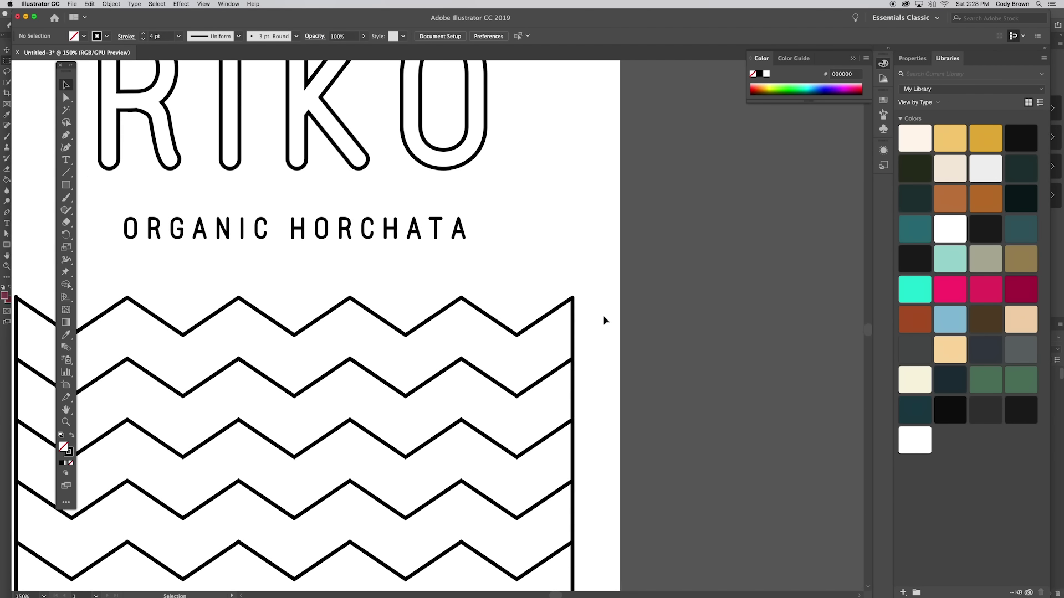
{"action": "key", "text": "super+minus"}
{"action": "left_click", "coordinate": [499, 367]}
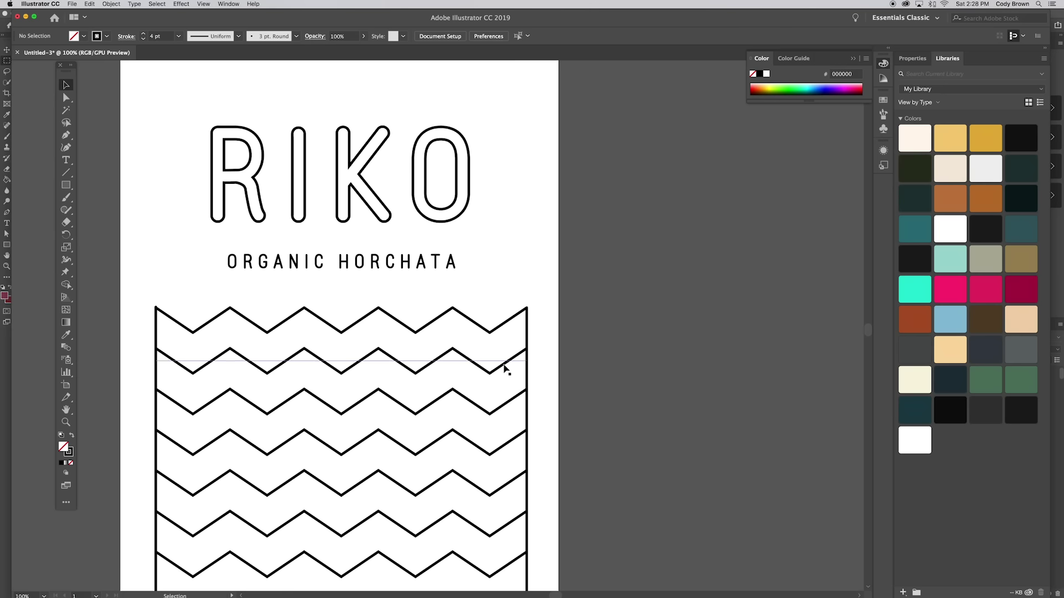
{"action": "left_click", "coordinate": [499, 409], "text": "shift"}
{"action": "left_click", "coordinate": [497, 449], "text": "shift"}
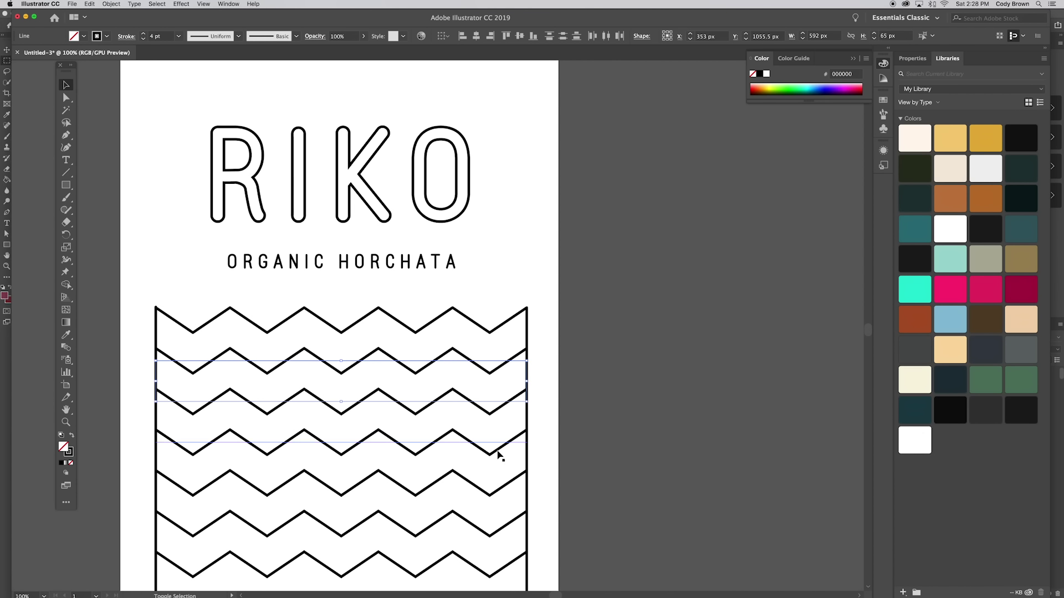
{"action": "left_click", "coordinate": [498, 490], "text": "shift"}
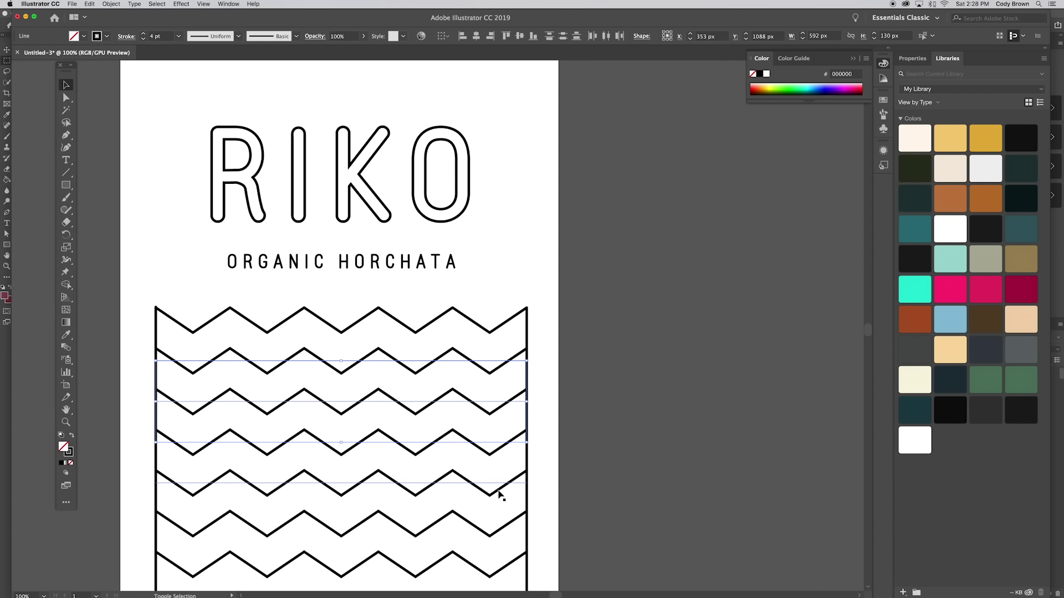
{"action": "left_click", "coordinate": [500, 530], "text": "shift"}
{"action": "left_click", "coordinate": [498, 570], "text": "shift"}
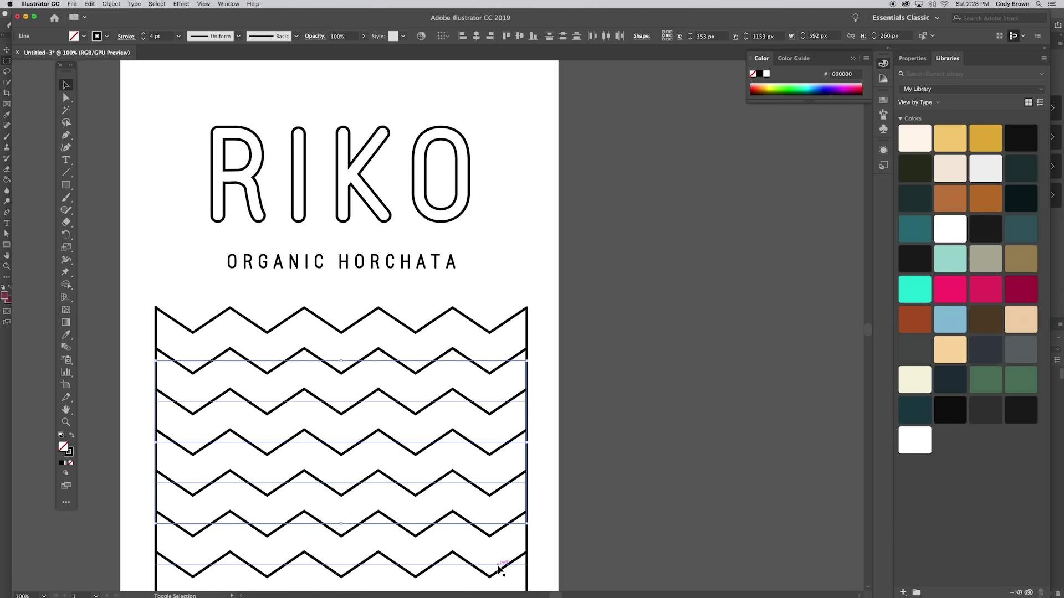
{"action": "left_click", "coordinate": [128, 39]}
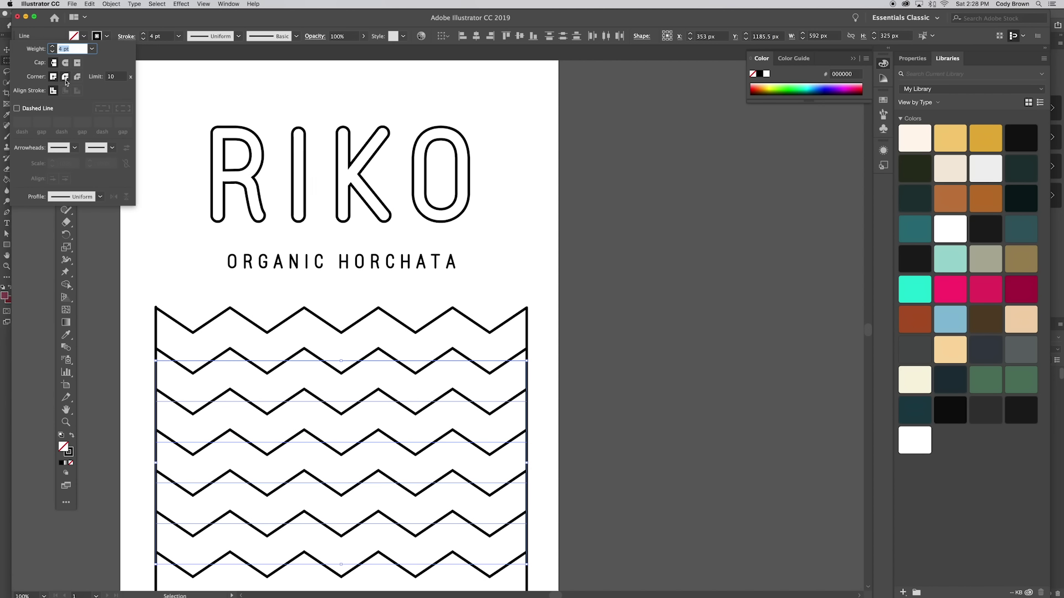
{"action": "left_click", "coordinate": [527, 209]}
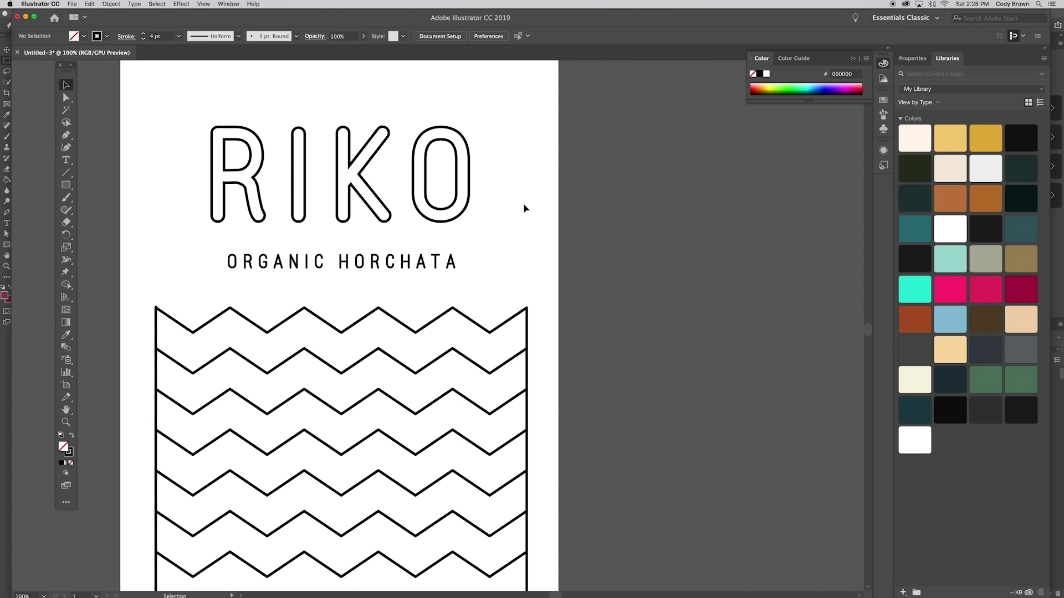
Examine how the frame's upper-left corner meets the topmost zigzag and check the overall label.
{"action": "key", "text": "super+equal"}
{"action": "key", "text": "super+equal"}
{"action": "key", "text": "super+equal"}
{"action": "key", "text": "space"}
{"action": "left_click_drag", "start_coordinate": [560, 345], "coordinate": [693, 317]}
{"action": "key", "text": "super+minus"}
{"action": "key", "text": "super+minus"}
{"action": "key", "text": "space"}
{"action": "left_click_drag", "start_coordinate": [591, 315], "coordinate": [726, 335]}
{"action": "key", "text": "super+equal"}
{"action": "key", "text": "super+equal"}
{"action": "key", "text": "super+equal"}
{"action": "key", "text": "space"}
{"action": "left_click_drag", "start_coordinate": [335, 279], "coordinate": [462, 296]}
{"action": "left_click", "coordinate": [66, 98]}
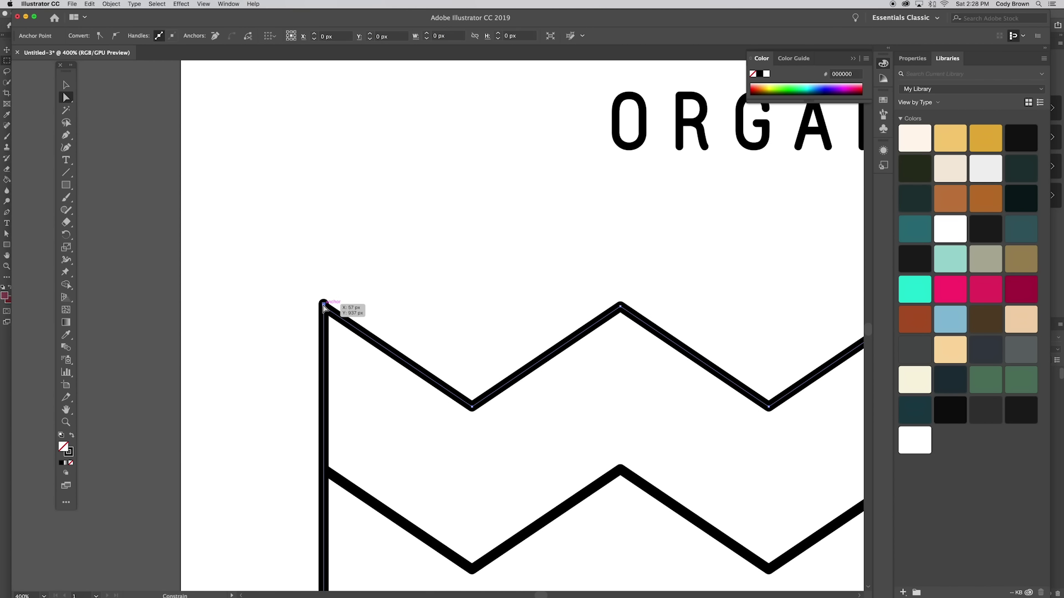
{"action": "key", "text": "super+minus"}
{"action": "key", "text": "super+minus"}
{"action": "key", "text": "super+minus"}
{"action": "key", "text": "super+minus"}
{"action": "key", "text": "super+minus"}
{"action": "key", "text": "super+minus"}
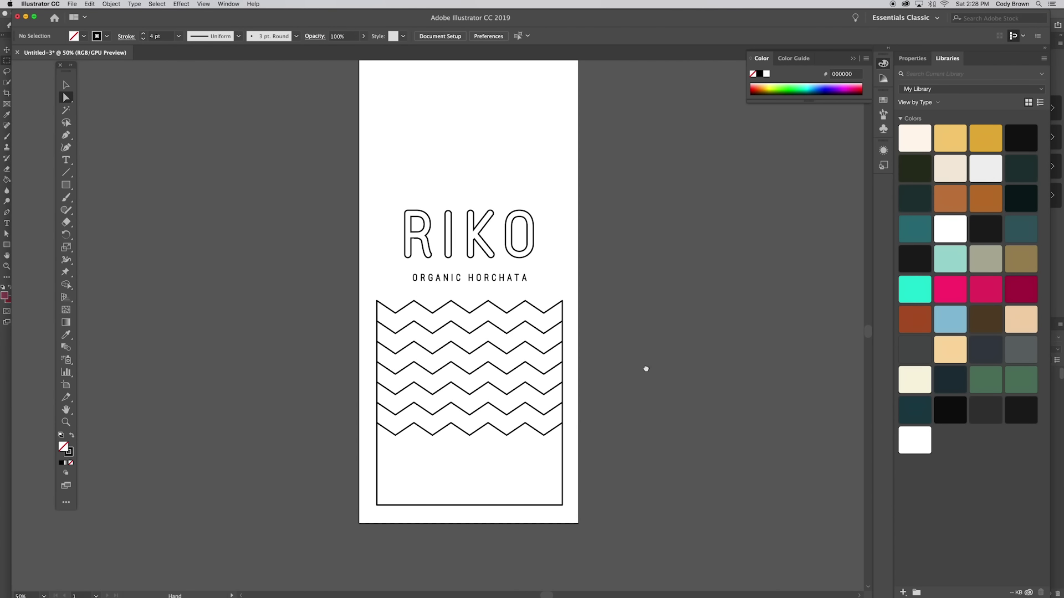
{"action": "left_click_drag", "start_coordinate": [646, 368], "coordinate": [603, 333]}
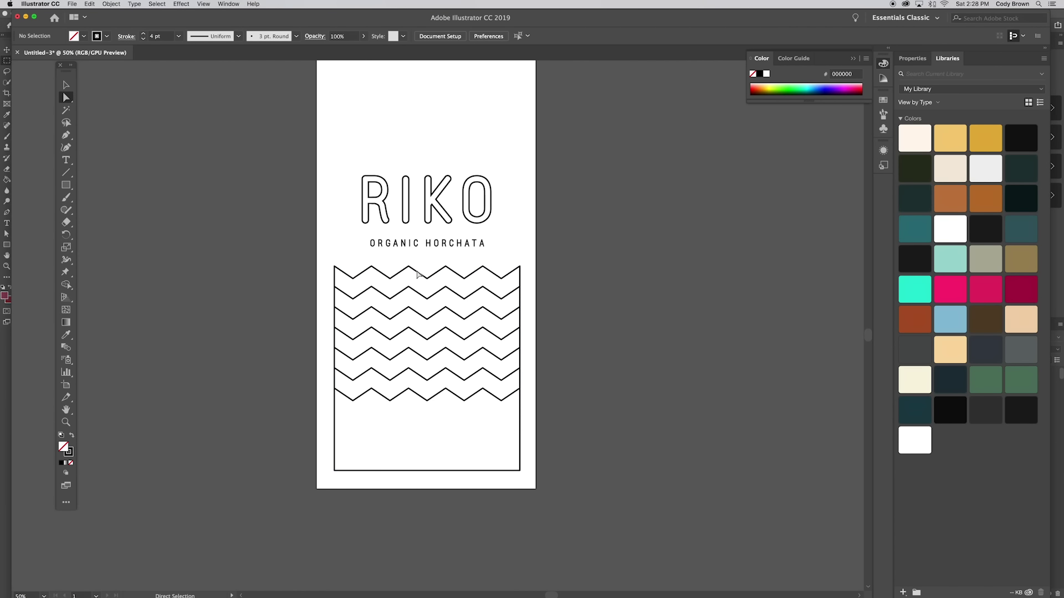
Duplicate the ORGANIC HORCHATA text straight down into the empty area below the zigzags and change the copy to MATCHA.
{"action": "key", "text": "v"}
{"action": "left_click_drag", "start_coordinate": [434, 244], "coordinate": [436, 434]}
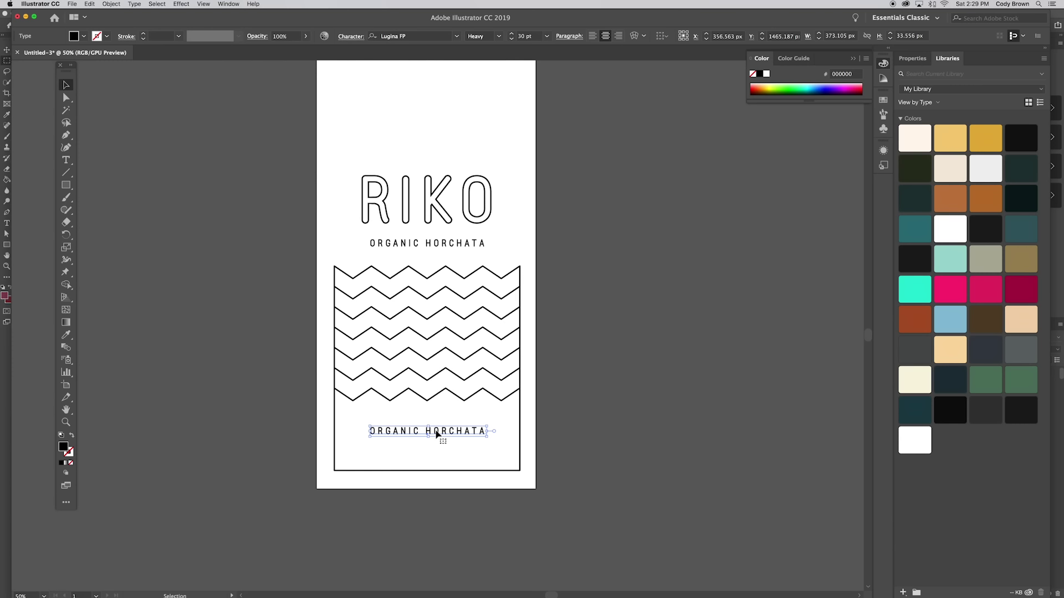
{"action": "triple_click", "coordinate": [437, 435]}
{"action": "type", "text": "MATCHA"}
{"action": "key", "text": "Escape"}
{"action": "left_click", "coordinate": [226, 74]}
Draw a 375 by 95 px rectangle around MATCHA and give it the frame's black 4 pt stroke without fill.
{"action": "key", "text": "super+equal"}
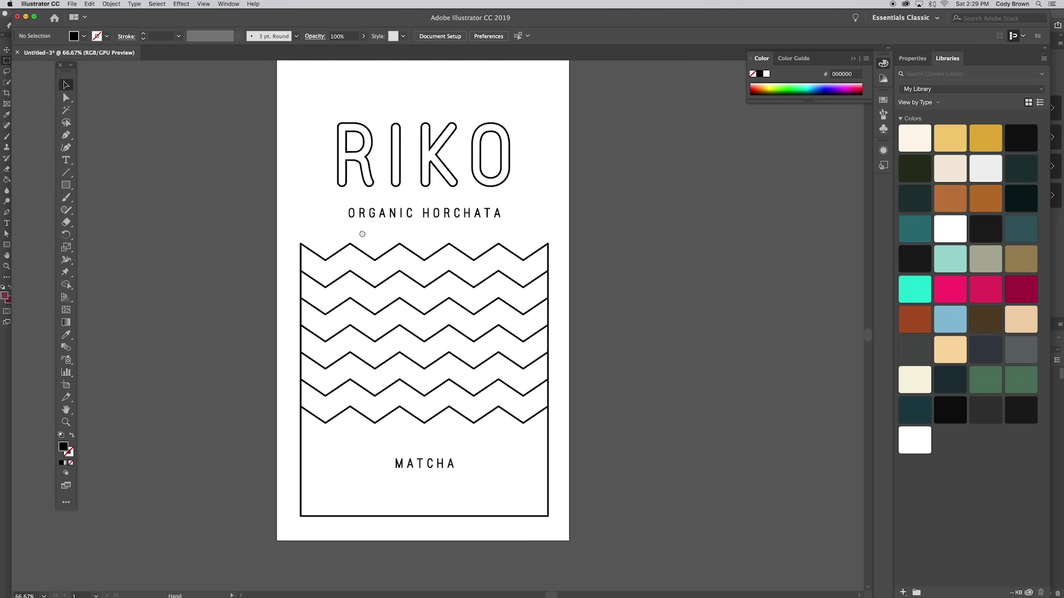
{"action": "scroll", "coordinate": [361, 237], "scroll_direction": "down", "scroll_amount": 5}
{"action": "left_click_drag", "start_coordinate": [431, 355], "coordinate": [430, 387]}
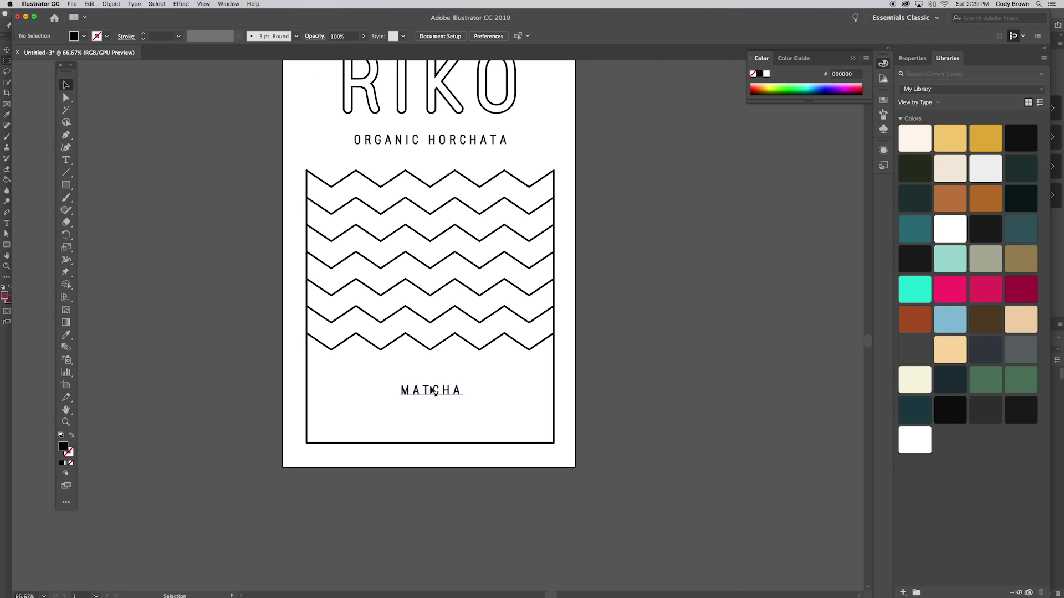
{"action": "left_click", "coordinate": [66, 185]}
{"action": "left_click_drag", "start_coordinate": [350, 371], "coordinate": [507, 411]}
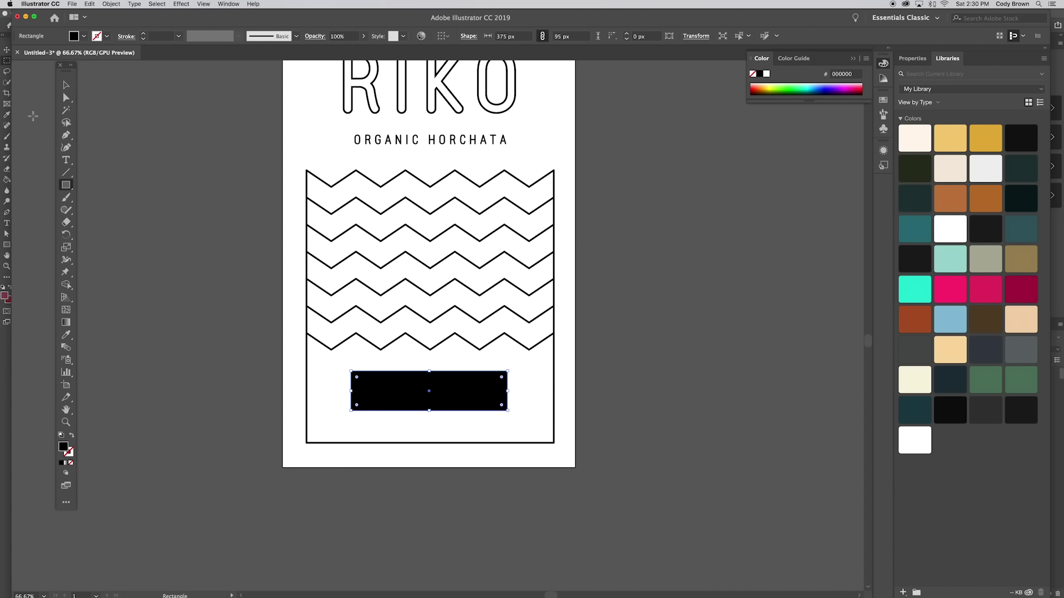
{"action": "left_click", "coordinate": [66, 335]}
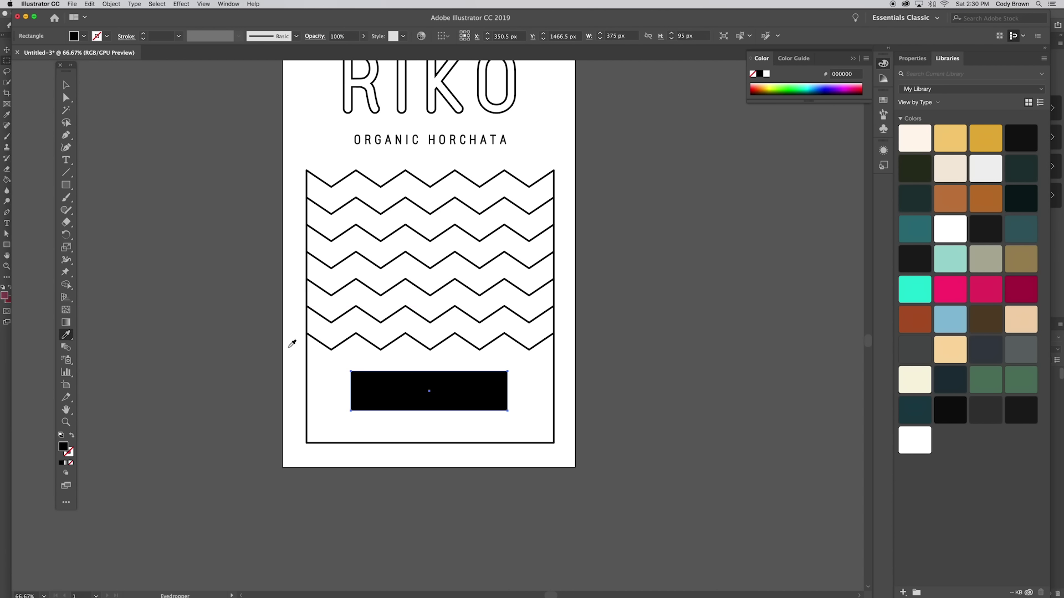
{"action": "left_click", "coordinate": [307, 347]}
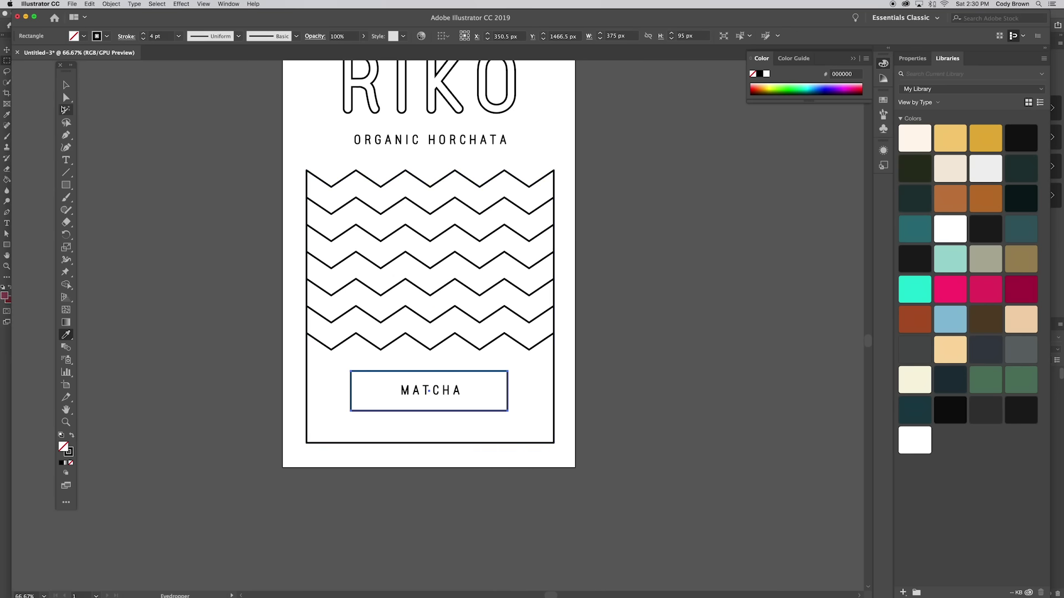
{"action": "left_click", "coordinate": [66, 85]}
{"action": "left_click", "coordinate": [190, 172]}
Align the MATCHA text and its rectangle to their horizontal centers.
{"action": "key", "text": "super+1"}
{"action": "left_click_drag", "start_coordinate": [236, 220], "coordinate": [289, 175]}
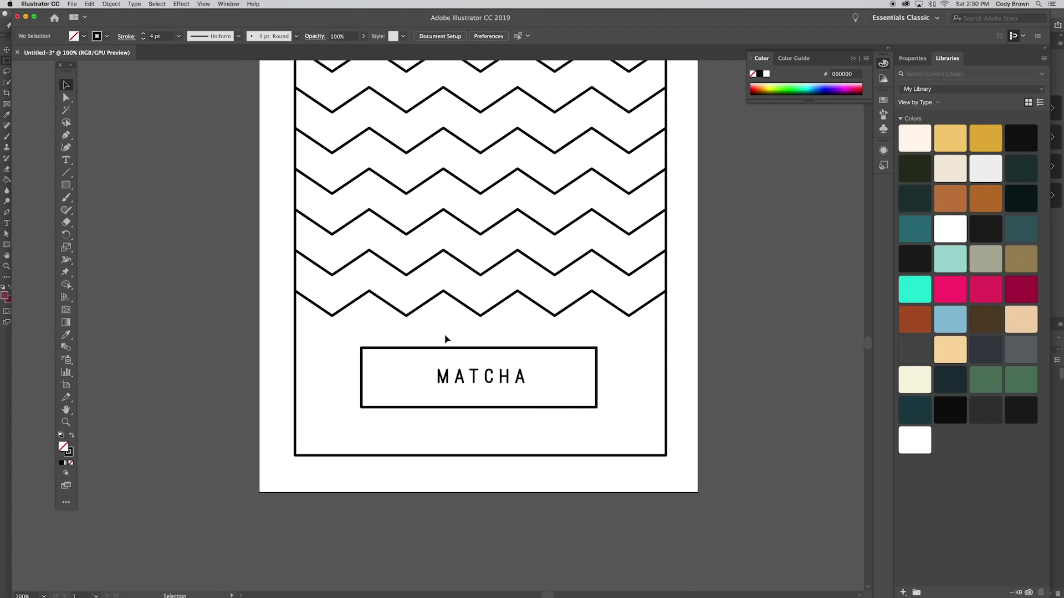
{"action": "left_click", "coordinate": [476, 382]}
{"action": "left_click", "coordinate": [487, 348], "text": "shift"}
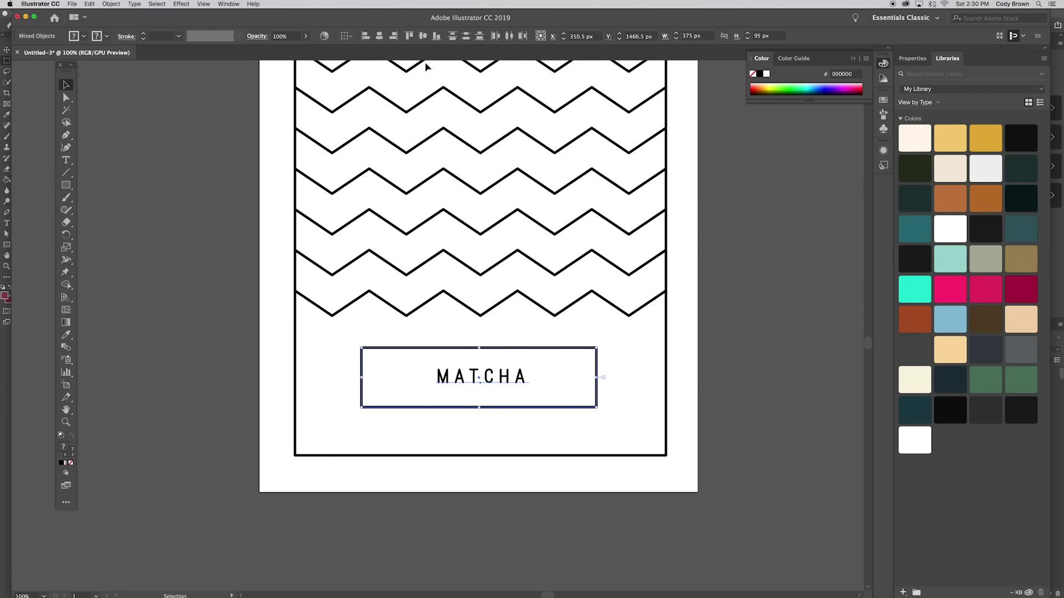
{"action": "left_click", "coordinate": [379, 36]}
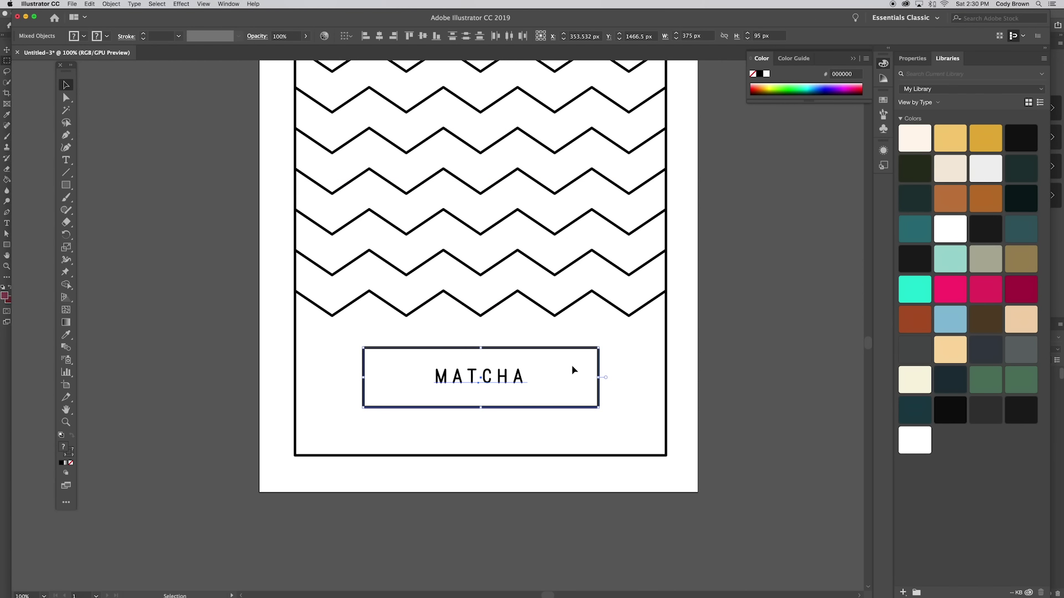
{"action": "left_click", "coordinate": [731, 368]}
Scale the MATCHA text and its rectangle down together slightly.
{"action": "scroll", "coordinate": [667, 360], "scroll_direction": "up", "scroll_amount": 2}
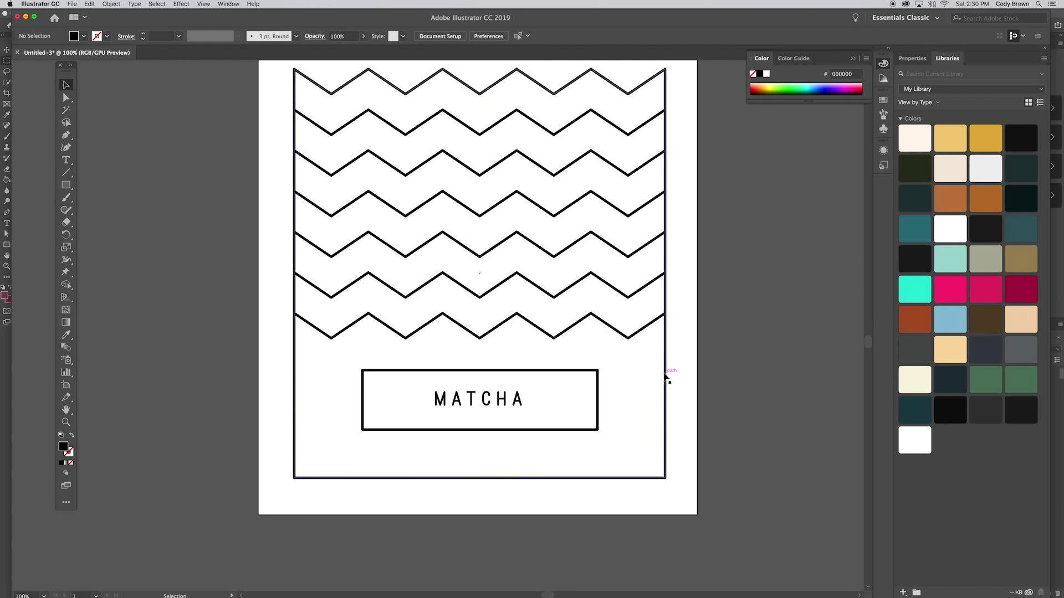
{"action": "key", "text": "super+minus"}
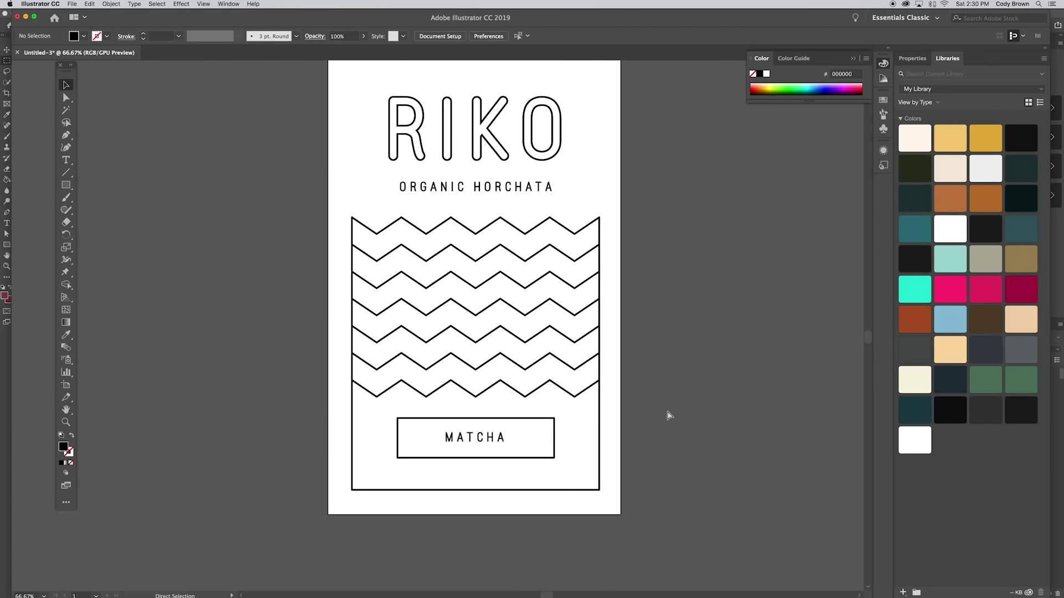
{"action": "key", "text": "super+minus"}
{"action": "scroll", "coordinate": [610, 421], "scroll_direction": "up", "scroll_amount": 2}
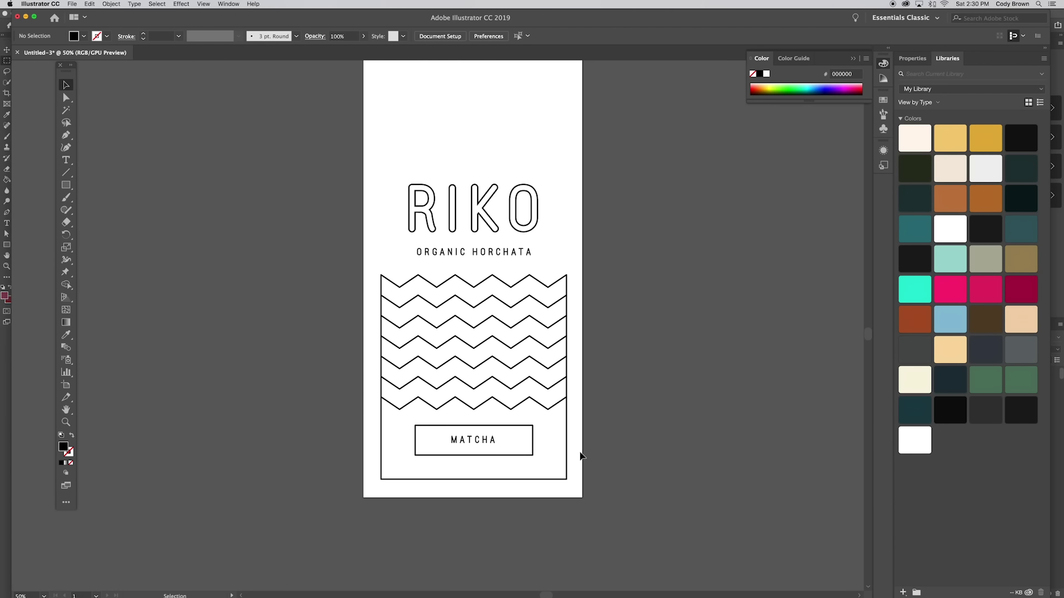
{"action": "left_click", "coordinate": [477, 449]}
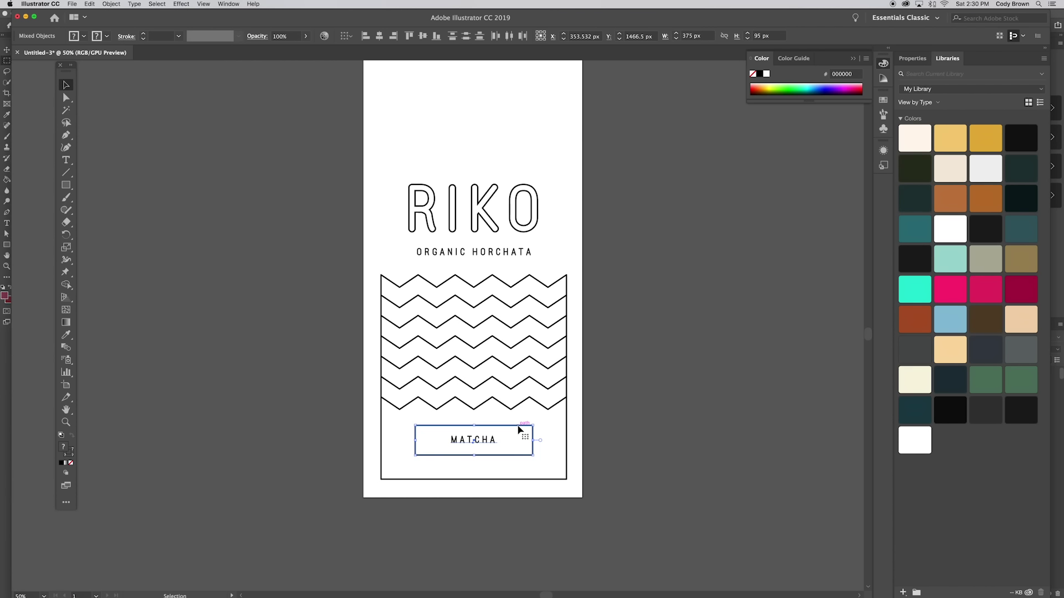
{"action": "left_click_drag", "start_coordinate": [533, 425], "coordinate": [524, 428]}
Nudge the MATCHA text and its rectangle down a little between the lowest zigzag and the frame's bottom edge.
{"action": "key", "text": "Down"}
{"action": "key", "text": "Down"}
{"action": "key", "text": "Down"}
{"action": "key", "text": "Down"}
{"action": "key", "text": "Down"}
{"action": "key", "text": "Down"}
{"action": "key", "text": "Down"}
{"action": "left_click", "coordinate": [615, 433]}
Draw a vertical line 456 px long from the topmost zigzag's middle valley down to the MATCHA rectangle's top edge.
{"action": "key", "text": "space"}
{"action": "left_click_drag", "start_coordinate": [615, 433], "coordinate": [629, 487]}
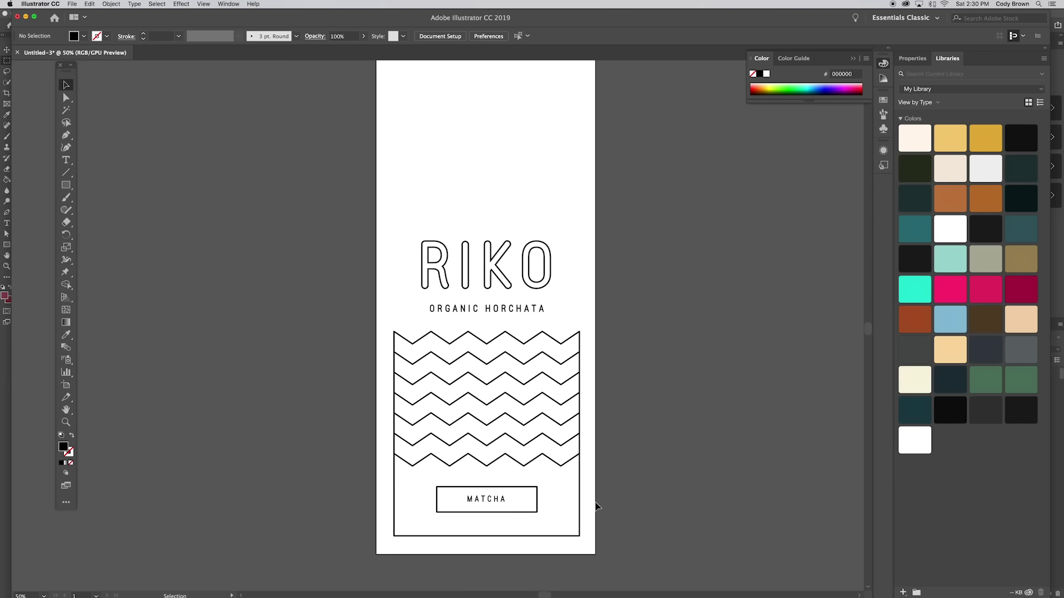
{"action": "key", "text": "super+equal"}
{"action": "left_click_drag", "start_coordinate": [591, 477], "coordinate": [583, 441]}
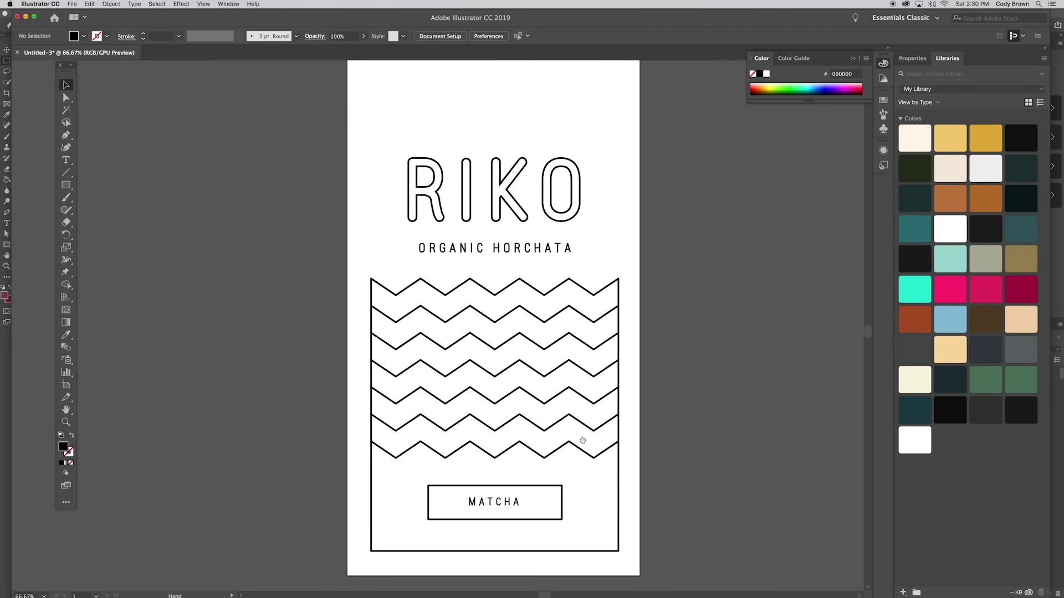
{"action": "key", "text": "super+equal"}
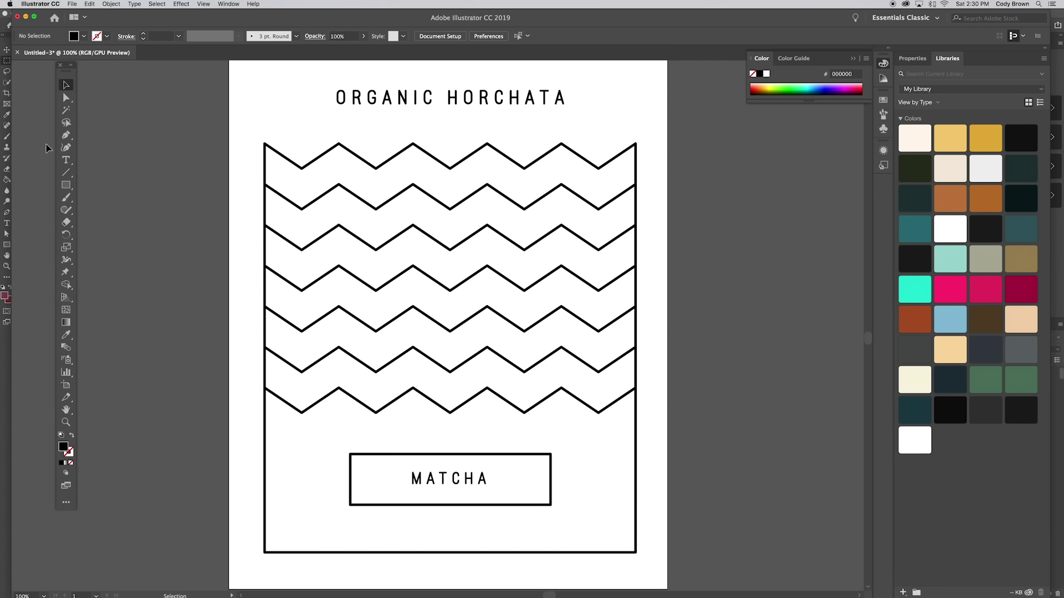
{"action": "left_click", "coordinate": [66, 173]}
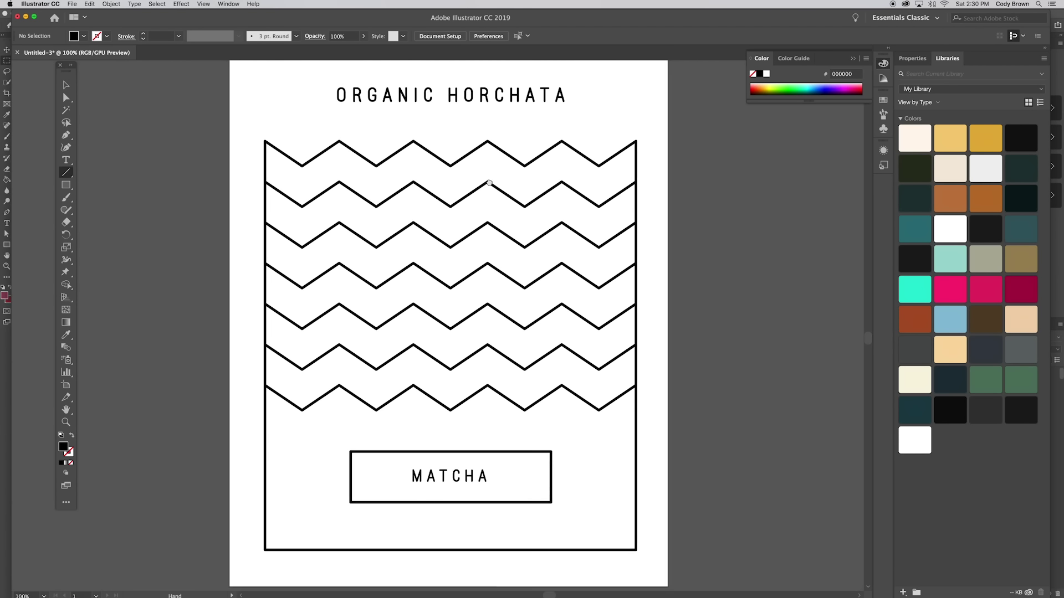
{"action": "scroll", "coordinate": [487, 181], "scroll_direction": "down", "scroll_amount": 2}
{"action": "left_click_drag", "start_coordinate": [461, 147], "coordinate": [470, 431]}
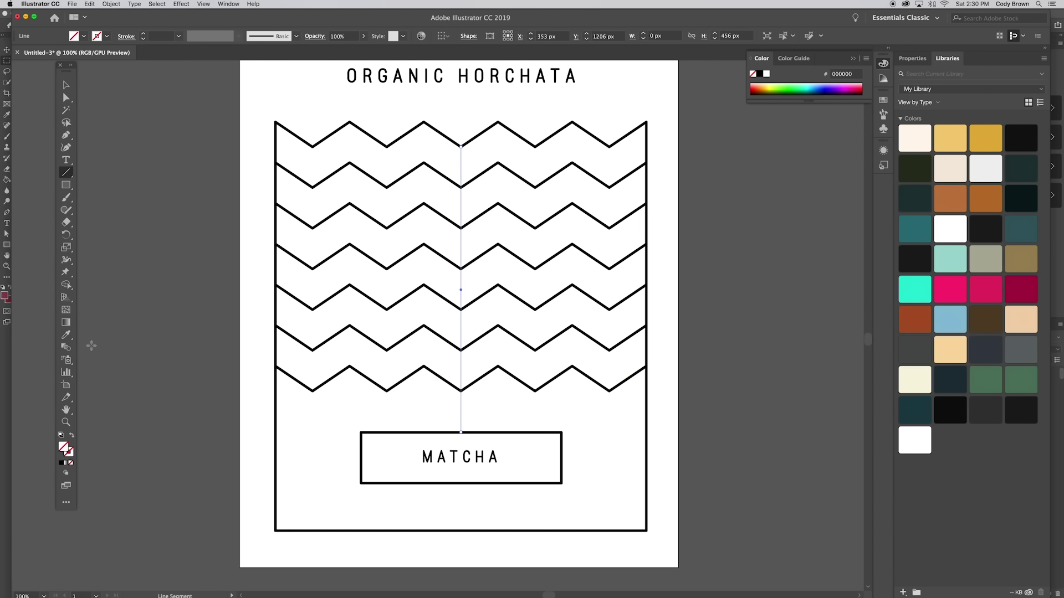
Copy the lowest zigzag's black 4 pt stroke onto the vertical center line.
{"action": "key", "text": "i"}
{"action": "left_click", "coordinate": [330, 377]}
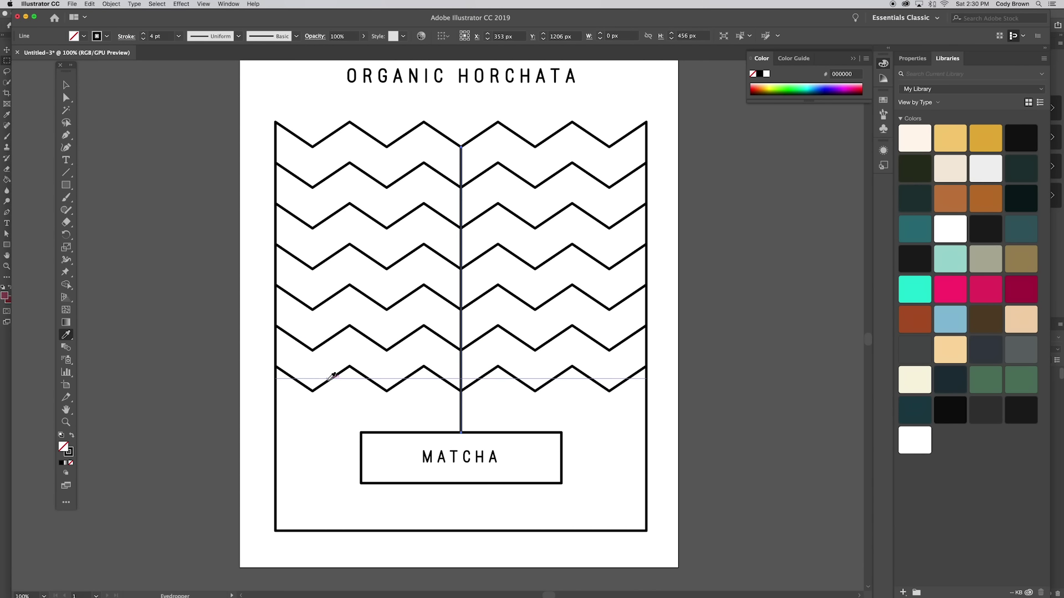
{"action": "left_click", "coordinate": [66, 84]}
{"action": "left_click", "coordinate": [142, 116]}
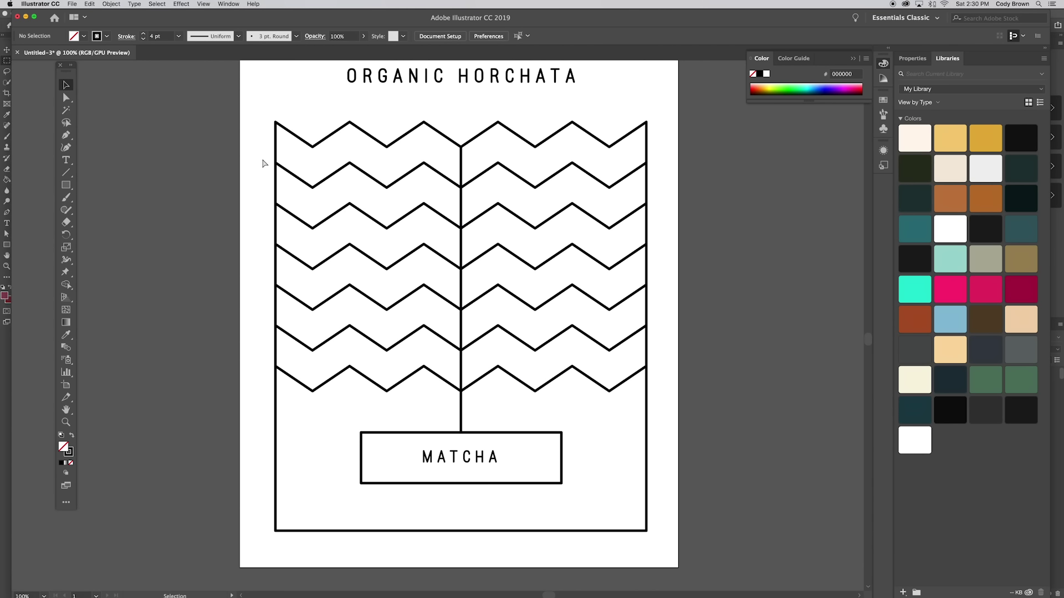
{"action": "key", "text": "super+minus"}
{"action": "left_click_drag", "start_coordinate": [277, 183], "coordinate": [298, 227]}
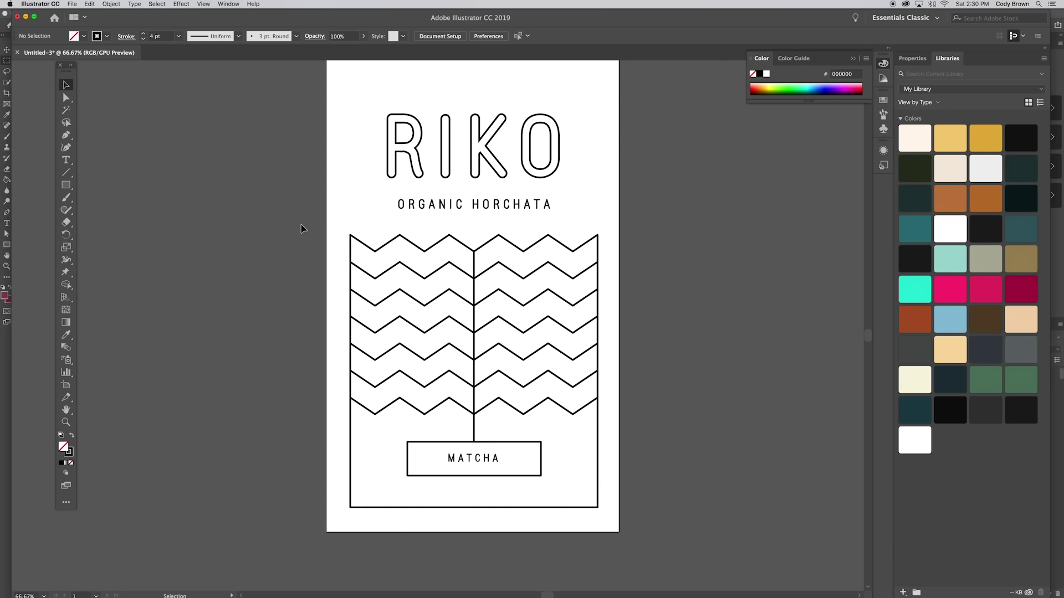
{"action": "scroll", "coordinate": [301, 228], "scroll_direction": "up", "scroll_amount": 4}
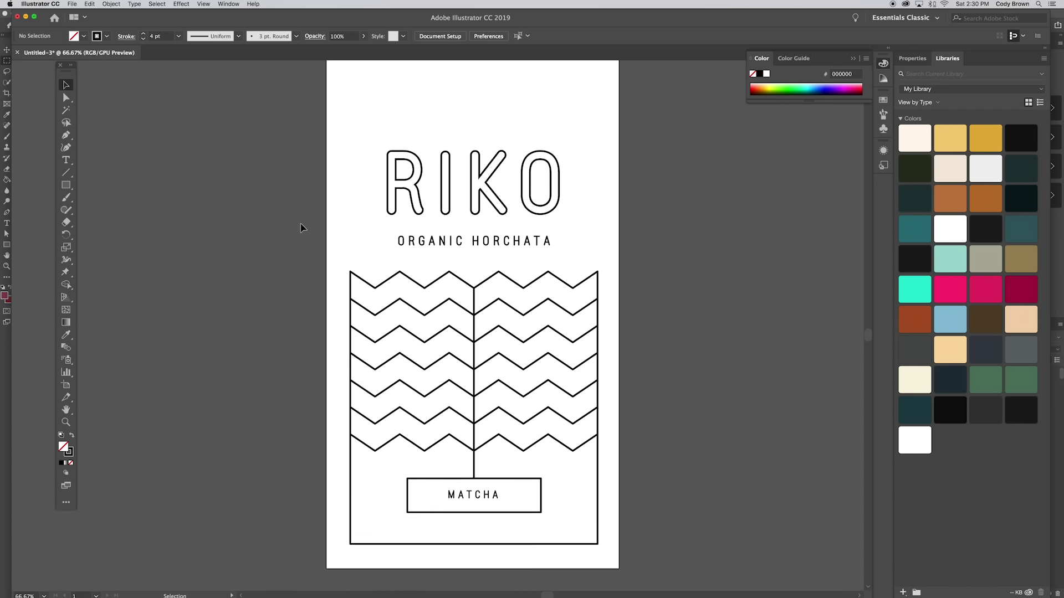
{"action": "scroll", "coordinate": [301, 228], "scroll_direction": "up", "scroll_amount": 3}
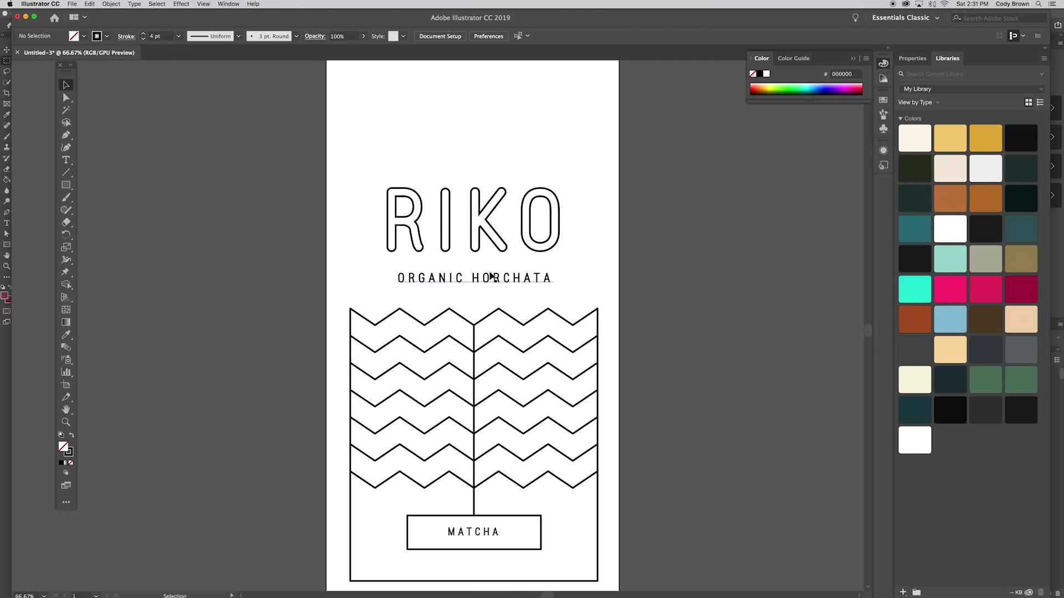
Duplicate the MATCHA text straight down between its rectangle and the frame's bottom edge, and change the copy to read 16oz.
{"action": "scroll", "coordinate": [492, 277], "scroll_direction": "down", "scroll_amount": 3}
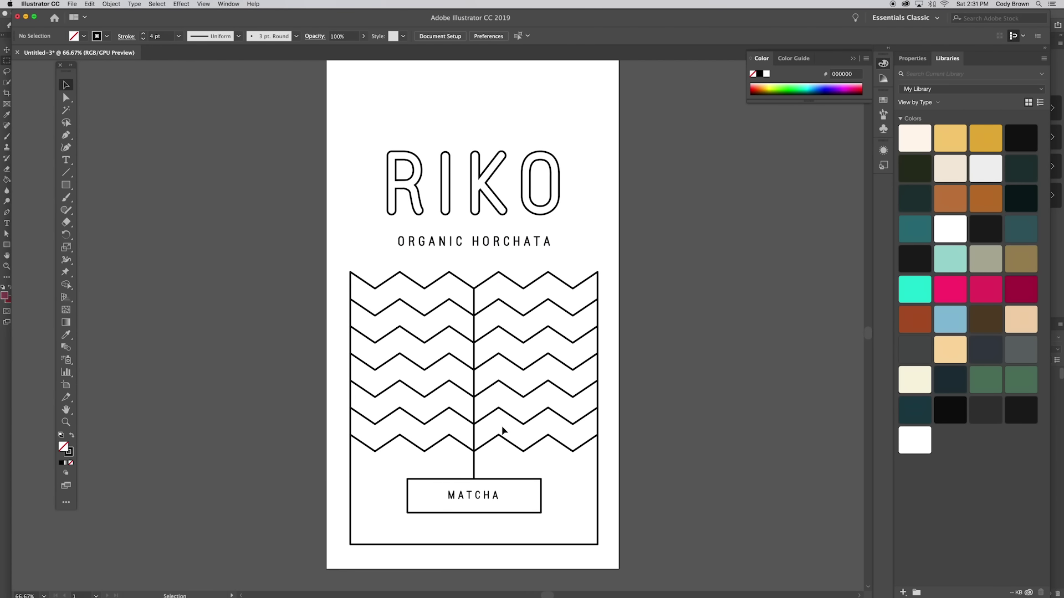
{"action": "left_click", "coordinate": [487, 503]}
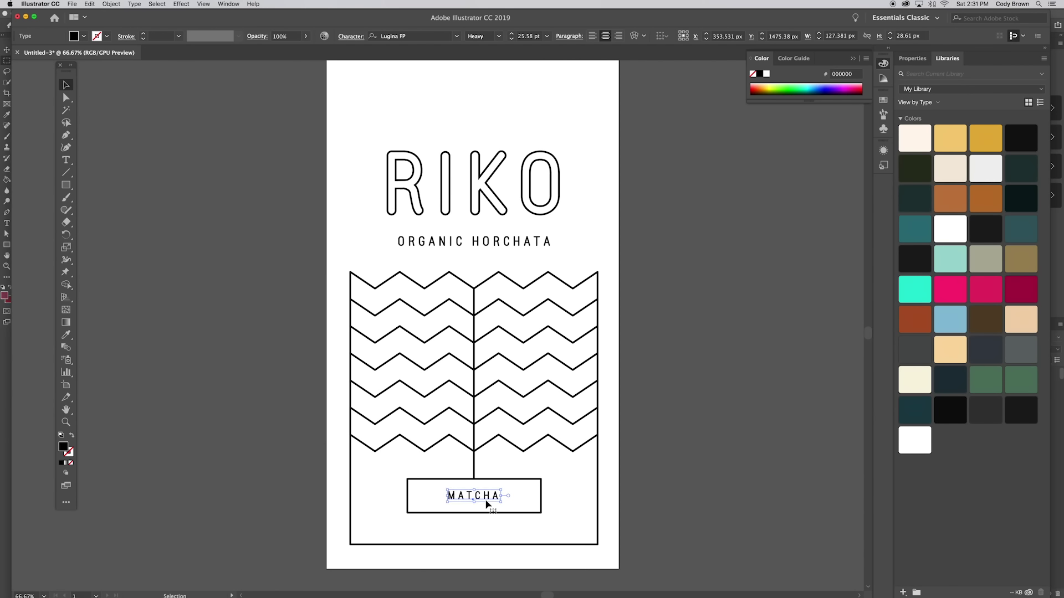
{"action": "left_click", "coordinate": [670, 500]}
{"action": "left_click_drag", "start_coordinate": [660, 499], "coordinate": [654, 473]}
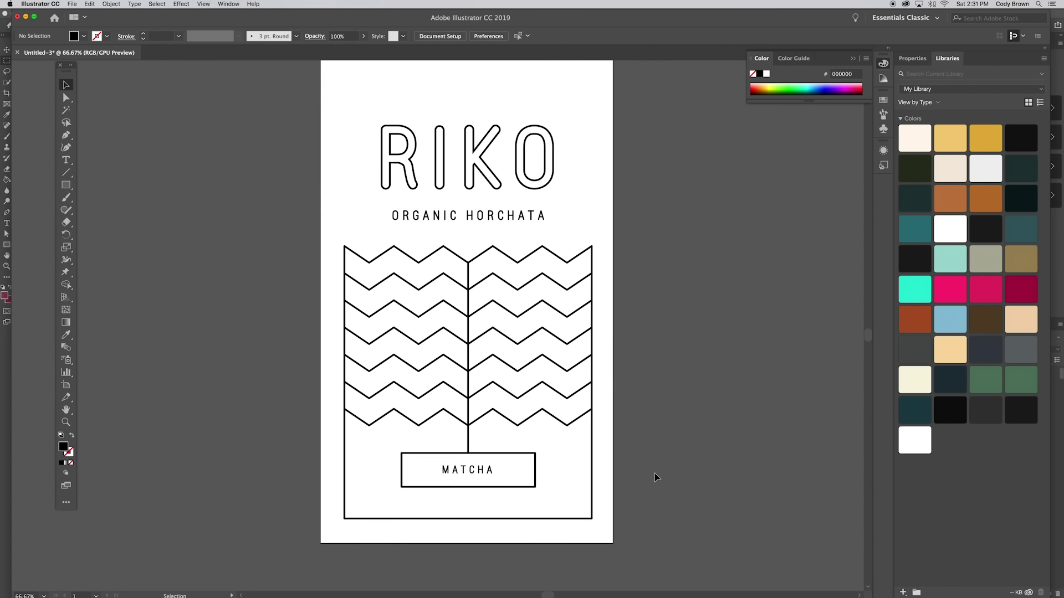
{"action": "key", "text": "super+plus"}
{"action": "scroll", "coordinate": [654, 472], "scroll_direction": "down", "scroll_amount": 5}
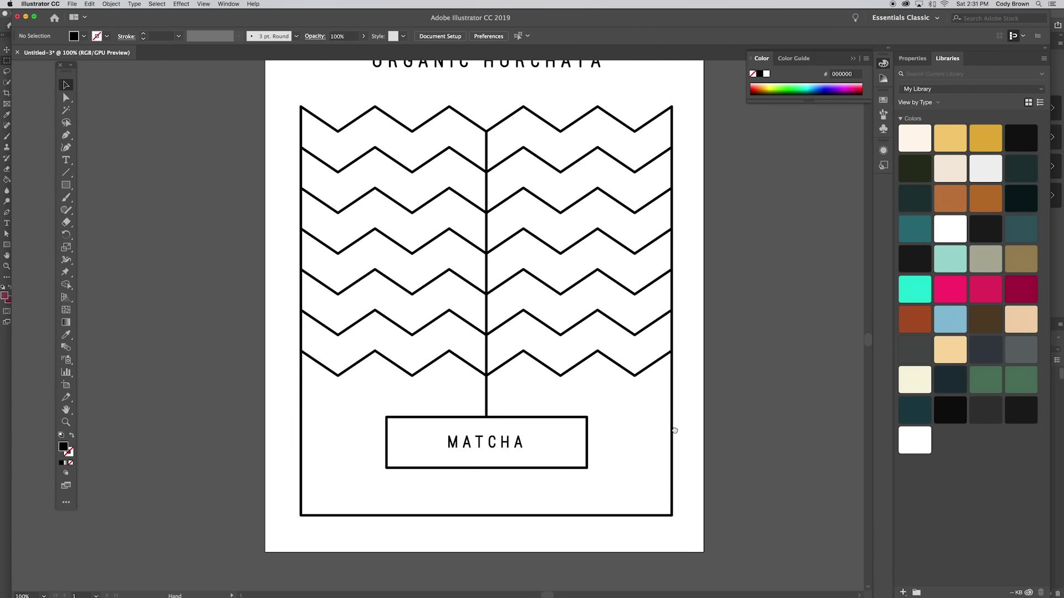
{"action": "left_click", "coordinate": [503, 443]}
{"action": "left_click_drag", "start_coordinate": [504, 443], "coordinate": [502, 493]}
{"action": "double_click", "coordinate": [502, 493]}
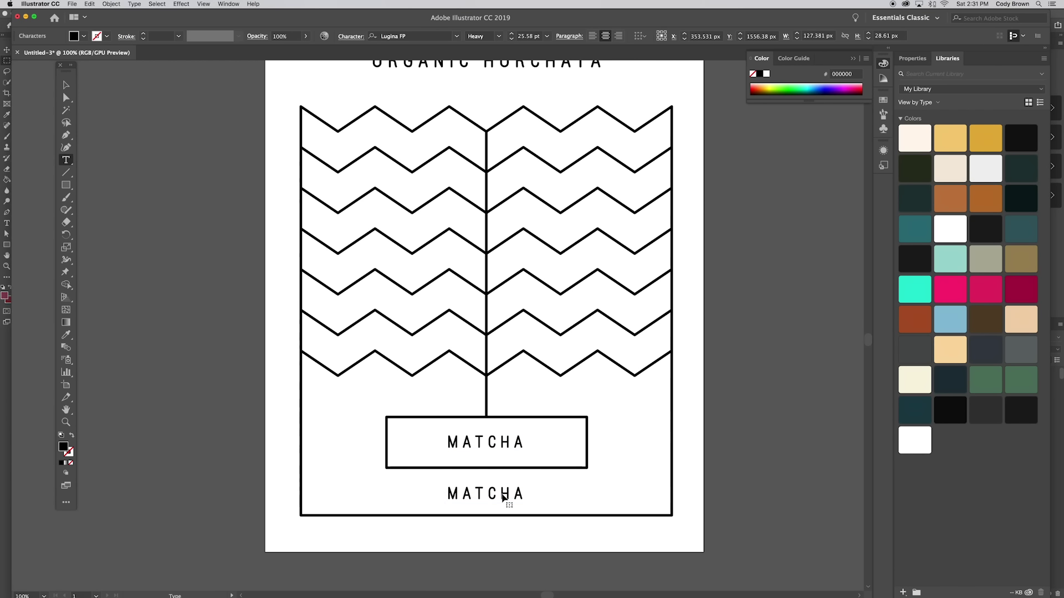
{"action": "key", "text": "super+a"}
{"action": "type", "text": "16"}
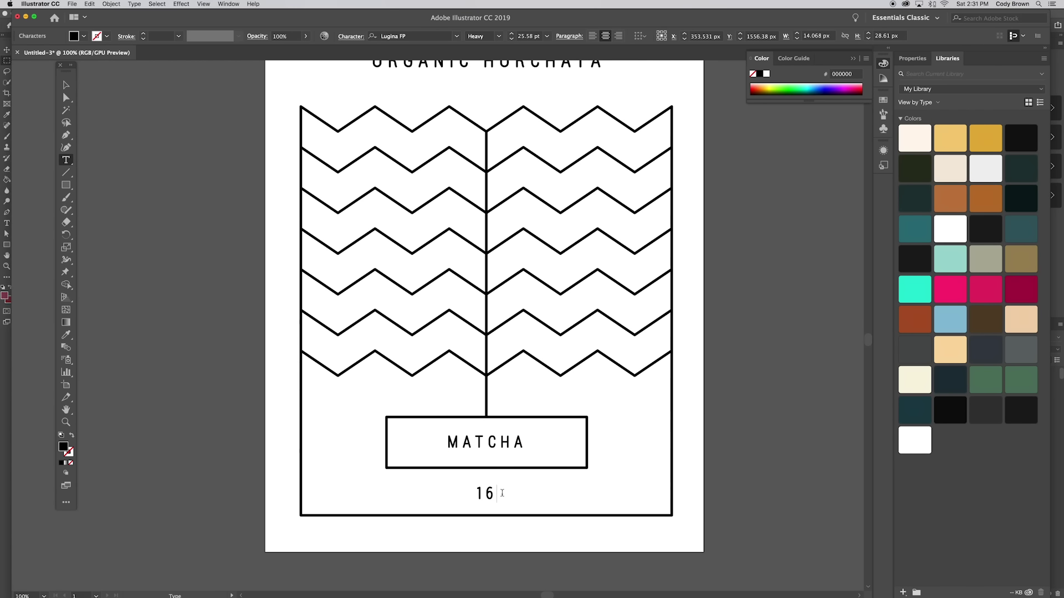
{"action": "type", "text": "oz"}
{"action": "key", "text": "Escape"}
Scale the 16oz text down to about 46 × 19 px, keeping it centered beneath the MATCHA rectangle.
{"action": "left_click_drag", "start_coordinate": [509, 486], "coordinate": [507, 488]}
{"action": "left_click_drag", "start_coordinate": [506, 487], "coordinate": [502, 488]}
{"action": "left_click", "coordinate": [499, 443]}
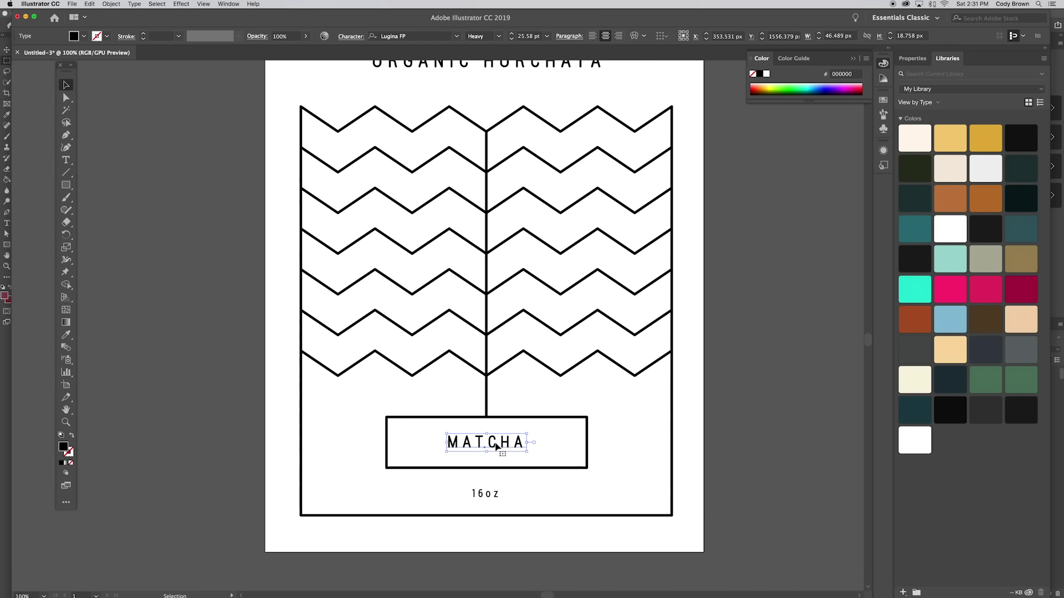
{"action": "key", "text": "super+minus"}
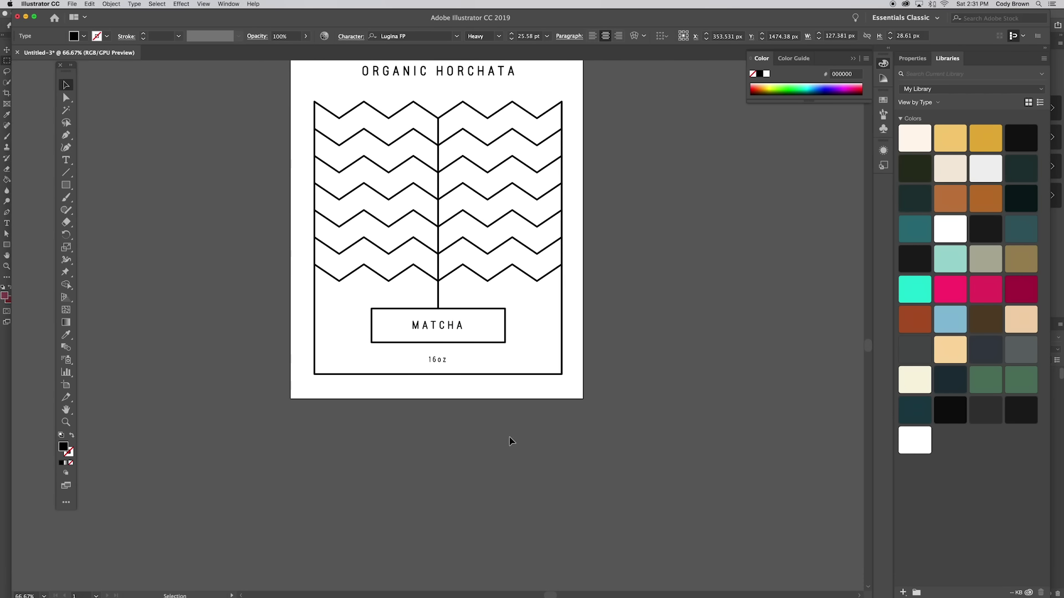
{"action": "left_click", "coordinate": [507, 437]}
{"action": "left_click_drag", "start_coordinate": [525, 426], "coordinate": [560, 494]}
{"action": "key", "text": "super+minus"}
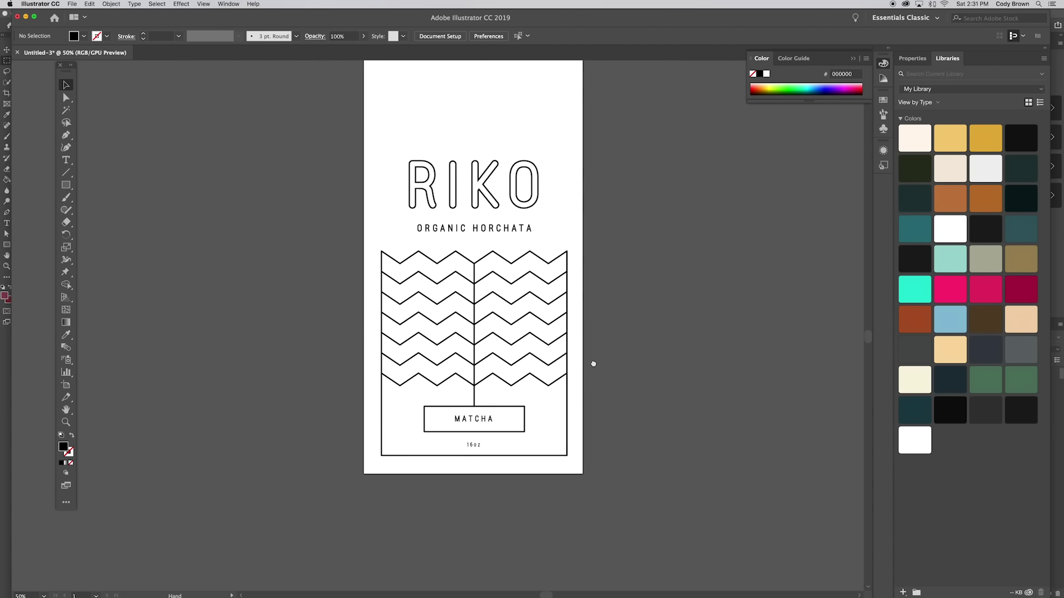
Draw a 74 px horizontal line from the MATCHA rectangle's left edge toward the text and copy the rectangle's black 4 pt stroke onto it.
{"action": "key", "text": "super+plus"}
{"action": "left_click_drag", "start_coordinate": [614, 396], "coordinate": [596, 366]}
{"action": "left_click", "coordinate": [66, 172]}
{"action": "left_click_drag", "start_coordinate": [398, 397], "coordinate": [430, 397]}
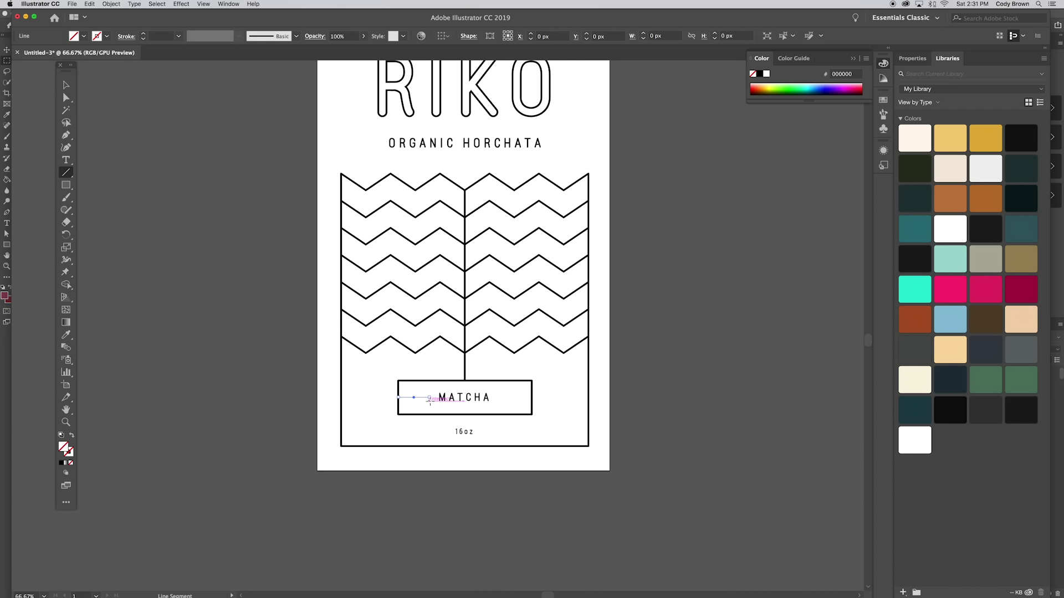
{"action": "left_click", "coordinate": [66, 335]}
{"action": "left_click", "coordinate": [436, 380]}
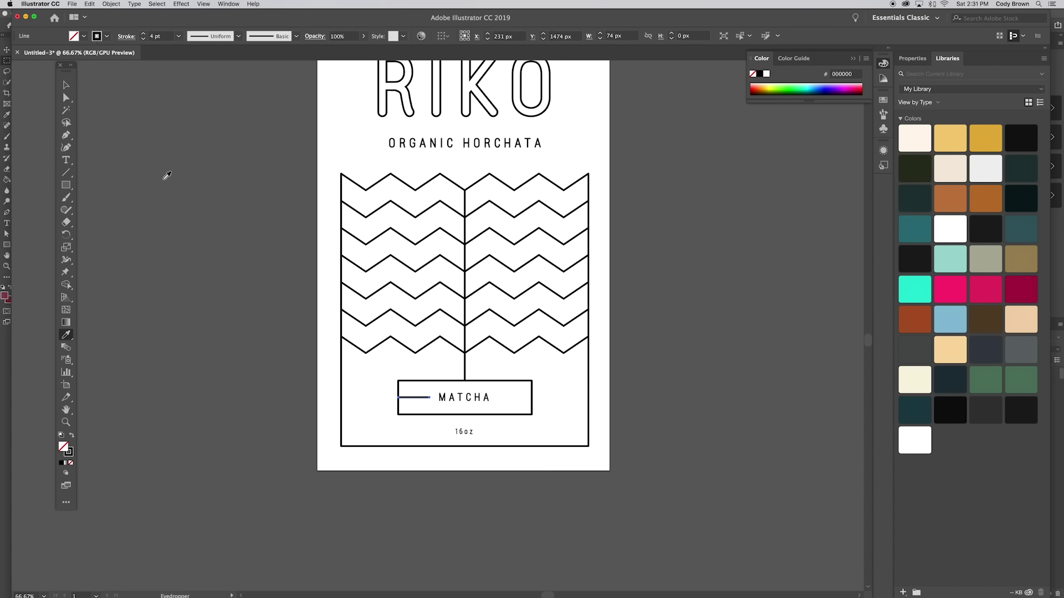
{"action": "left_click", "coordinate": [66, 85]}
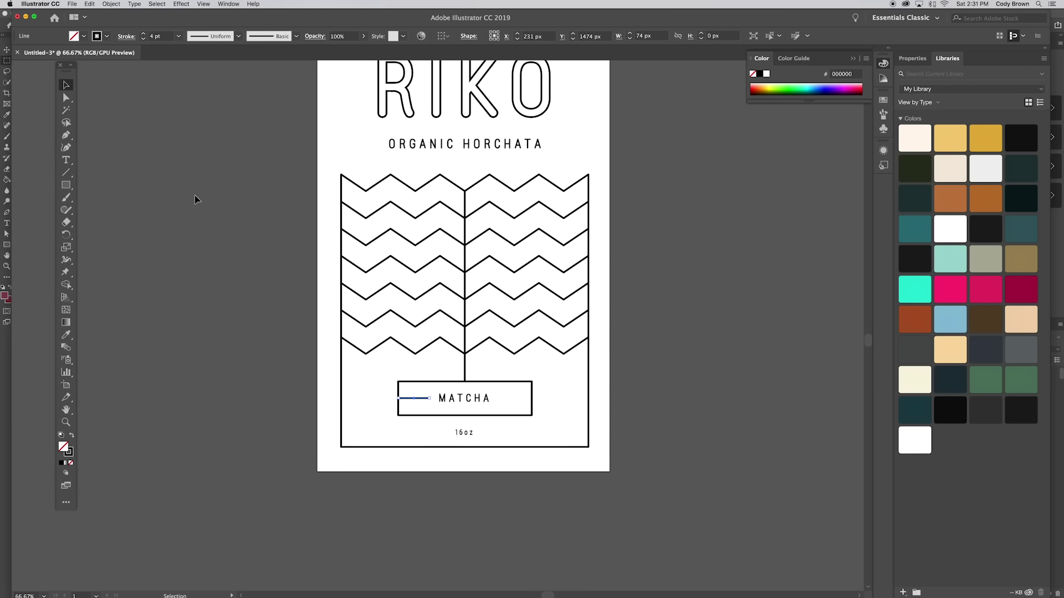
{"action": "left_click", "coordinate": [229, 220]}
Duplicate the short horizontal line to the other side of MATCHA, ending at the rectangle's right edge.
{"action": "key", "text": "super+plus"}
{"action": "key", "text": "super+plus"}
{"action": "key", "text": "super+plus"}
{"action": "left_click_drag", "start_coordinate": [297, 254], "coordinate": [305, 162]}
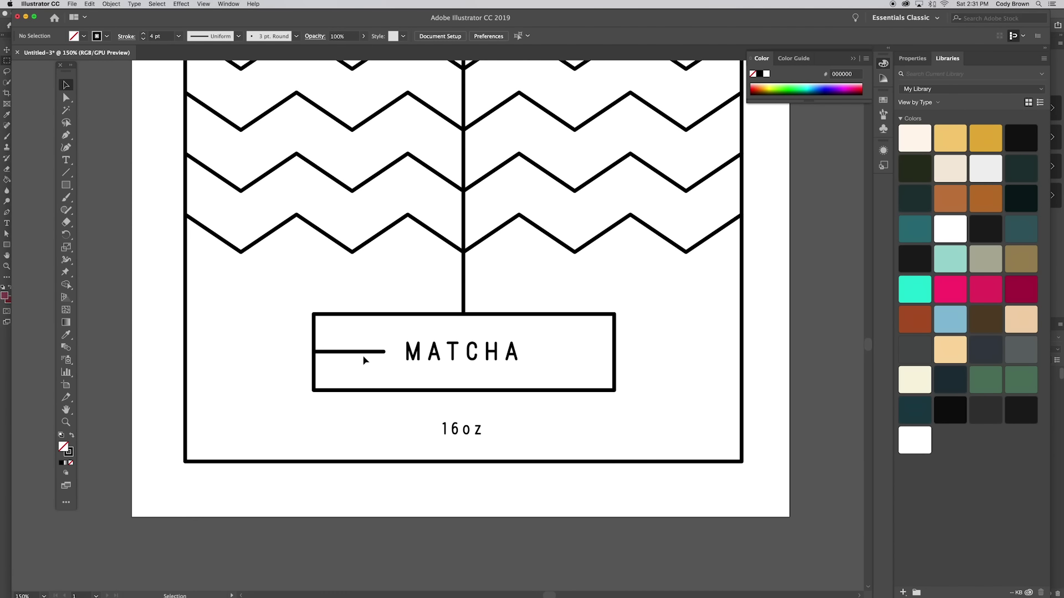
{"action": "left_click_drag", "start_coordinate": [364, 355], "coordinate": [588, 369]}
Scale the MATCHA text up to 28.3 pt, centered between the two short horizontal lines.
{"action": "left_click", "coordinate": [519, 360]}
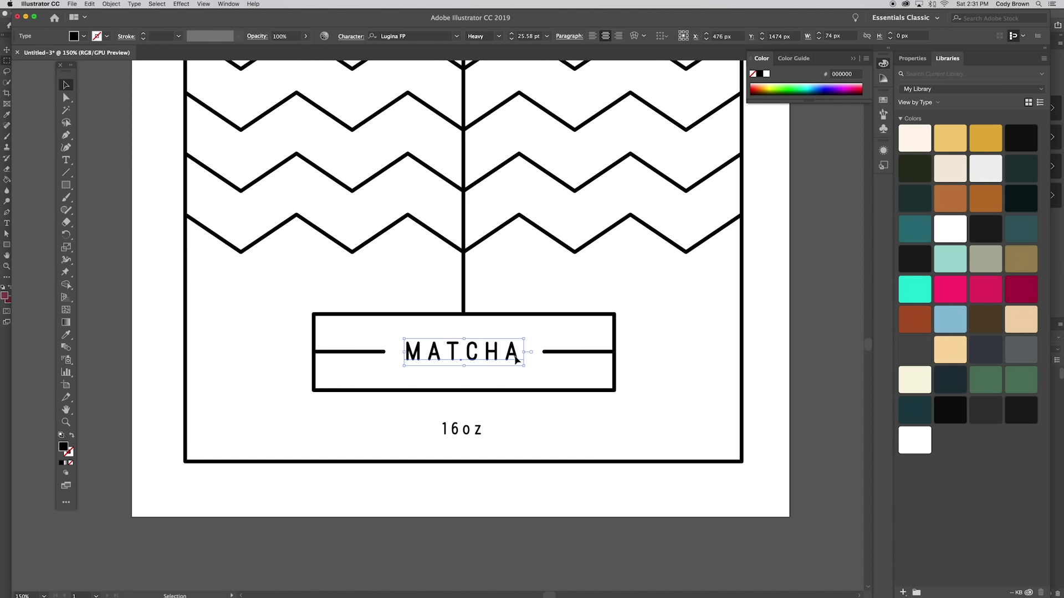
{"action": "left_click_drag", "start_coordinate": [525, 366], "coordinate": [511, 354]}
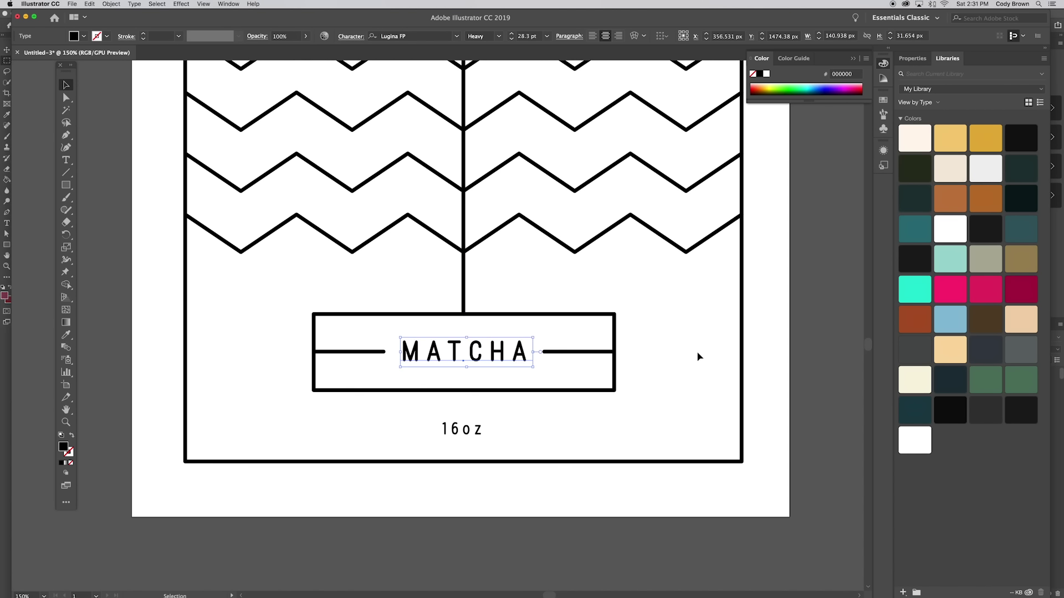
{"action": "left_click", "coordinate": [764, 359]}
{"action": "key", "text": "super+minus"}
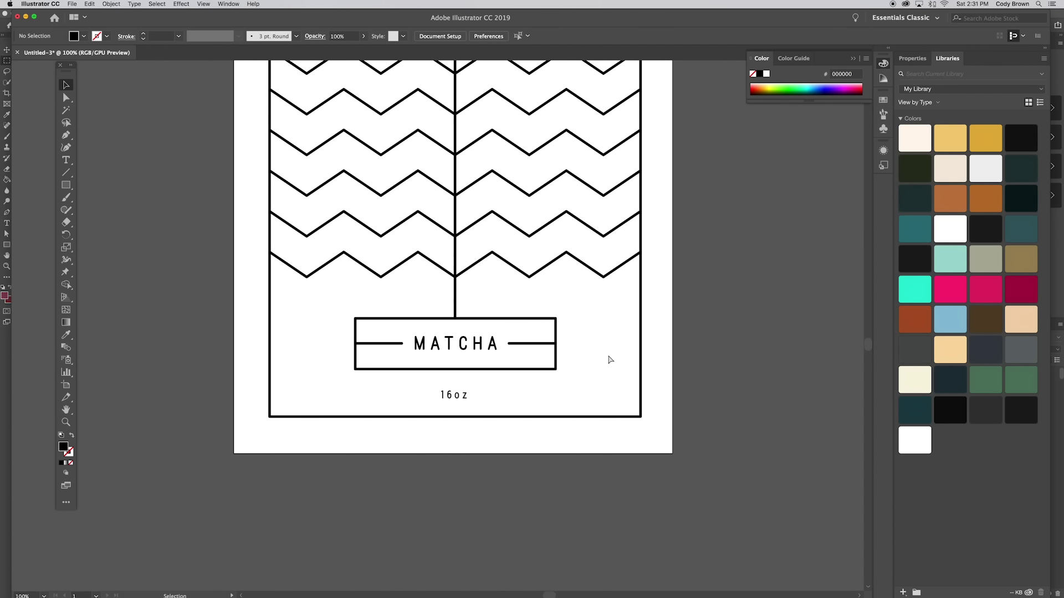
{"action": "key", "text": "super+minus"}
{"action": "left_click_drag", "start_coordinate": [606, 336], "coordinate": [618, 363]}
{"action": "key", "text": "super+minus"}
{"action": "left_click_drag", "start_coordinate": [612, 298], "coordinate": [614, 354]}
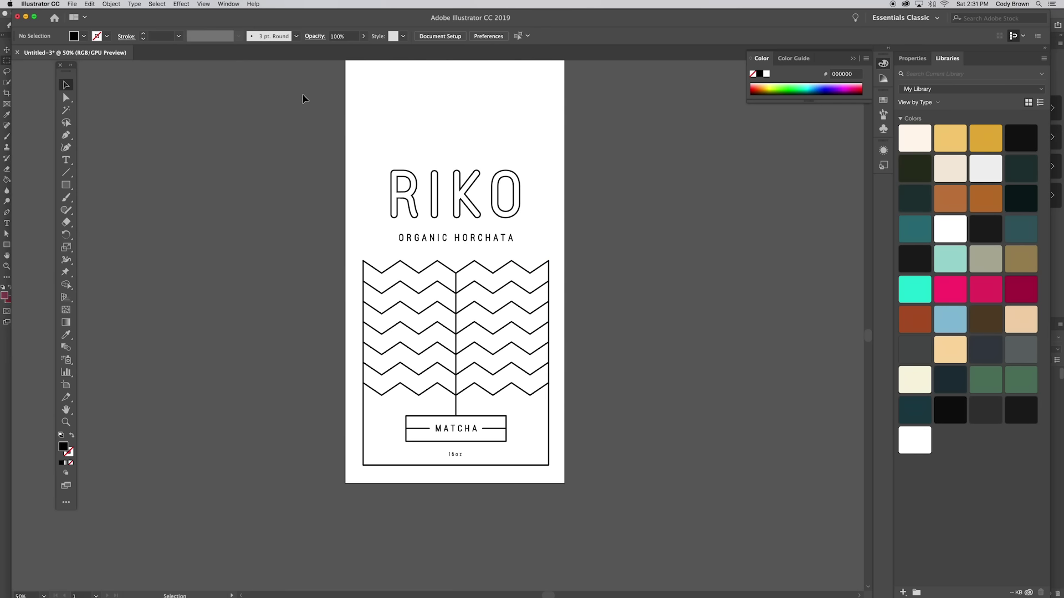
Copy all the label artwork, switch to Photoshop, hide the old RIKO logo layer and paste the artwork as a smart object.
{"action": "key", "text": "super+a"}
{"action": "key", "text": "super+c"}
{"action": "left_click", "coordinate": [510, 579]}
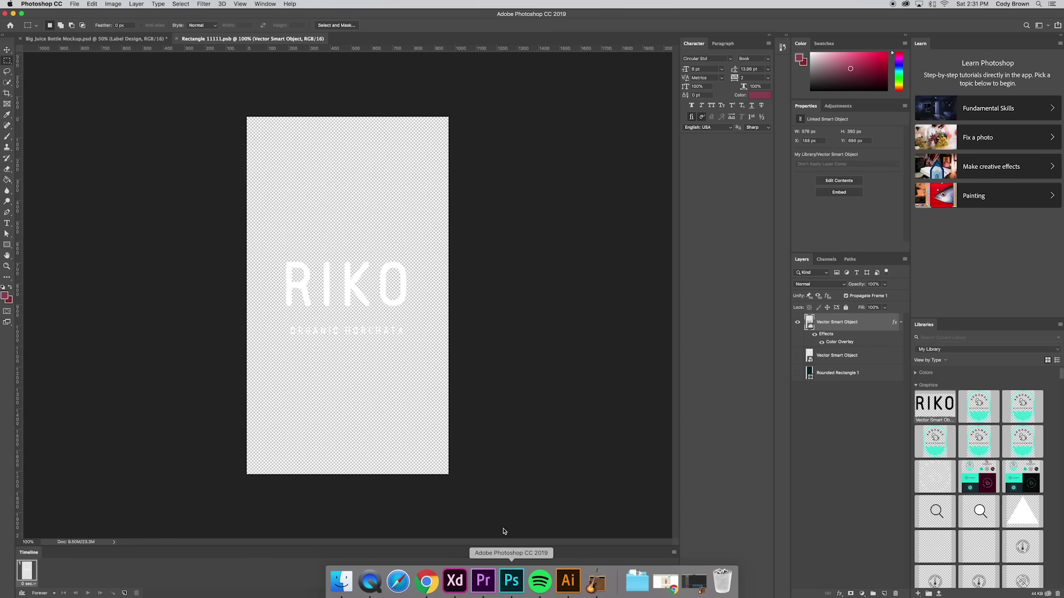
{"action": "left_click", "coordinate": [797, 322]}
{"action": "key", "text": "super+v"}
{"action": "key", "text": "Return"}
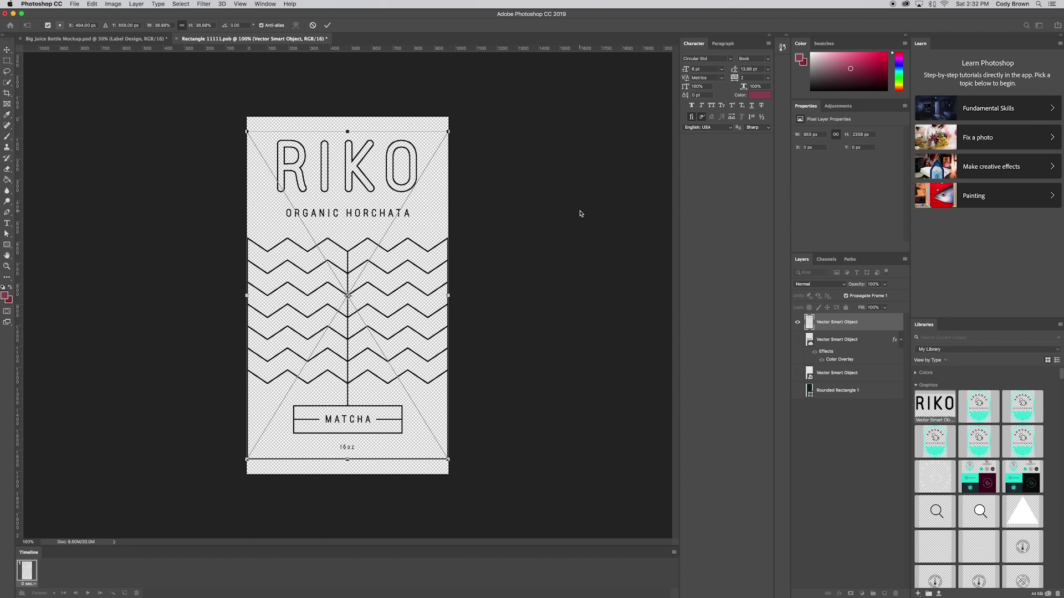
Scale the pasted artwork down to about 736 × 1189 px in the lower part of the label and apply a white Color Overlay.
{"action": "left_click_drag", "start_coordinate": [447, 118], "coordinate": [416, 166]}
{"action": "left_click_drag", "start_coordinate": [367, 201], "coordinate": [367, 235]}
{"action": "key", "text": "Return"}
{"action": "double_click", "coordinate": [879, 325]}
{"action": "left_click", "coordinate": [740, 446]}
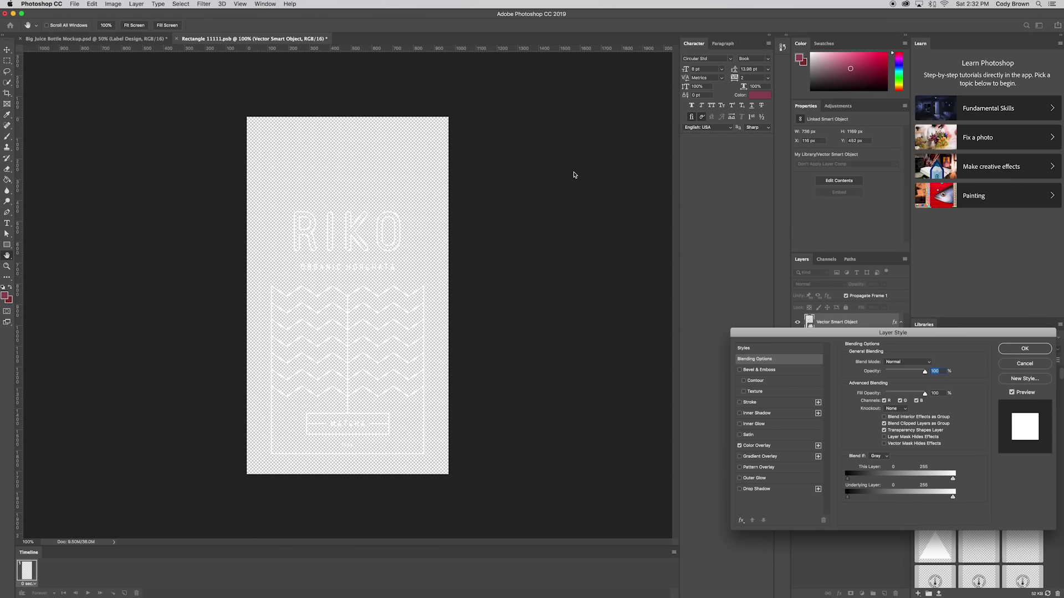
{"action": "key", "text": "Return"}
Save the label design file and return to Big Juice Bottle Mockup.psd.
{"action": "left_click", "coordinate": [74, 4]}
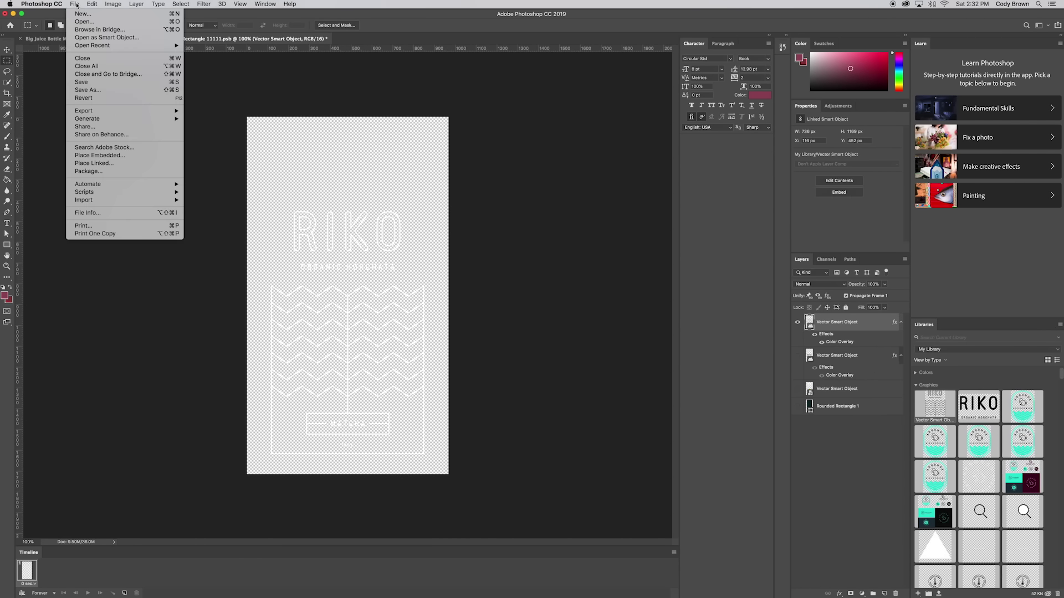
{"action": "left_click", "coordinate": [94, 82]}
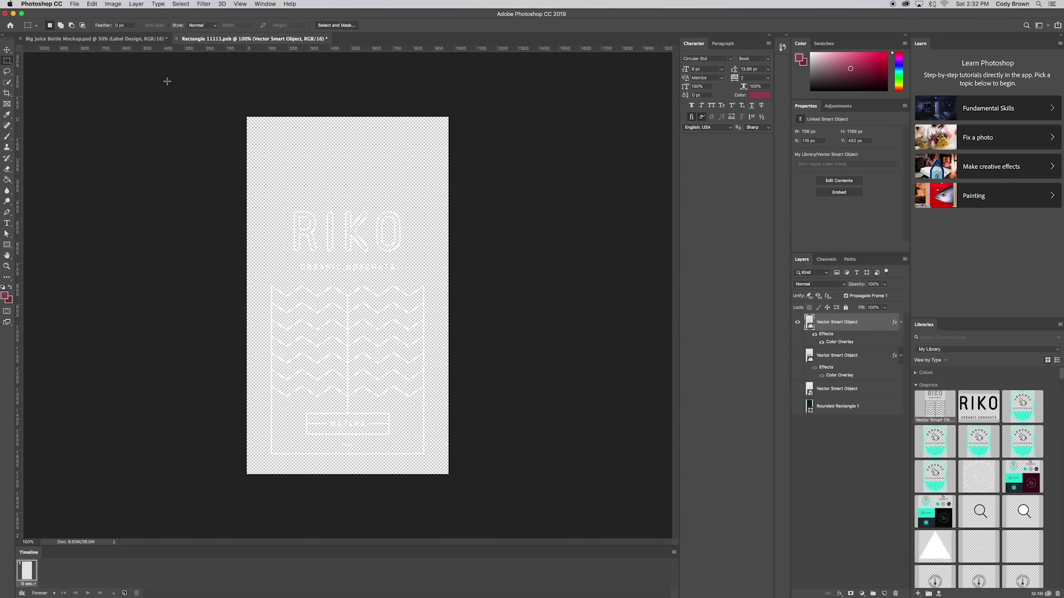
{"action": "left_click", "coordinate": [127, 43]}
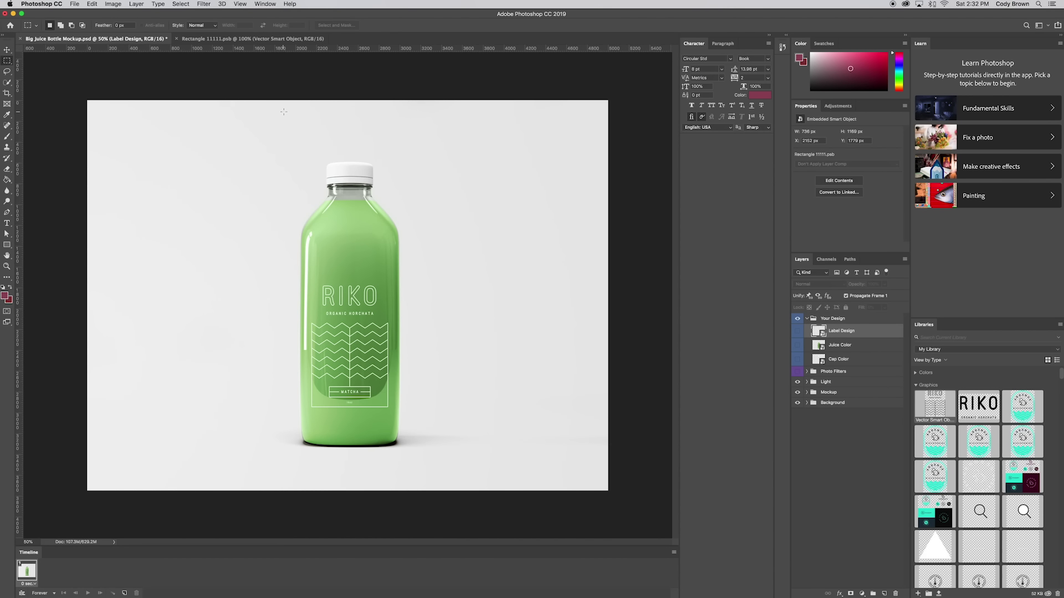
{"action": "left_click", "coordinate": [7, 52]}
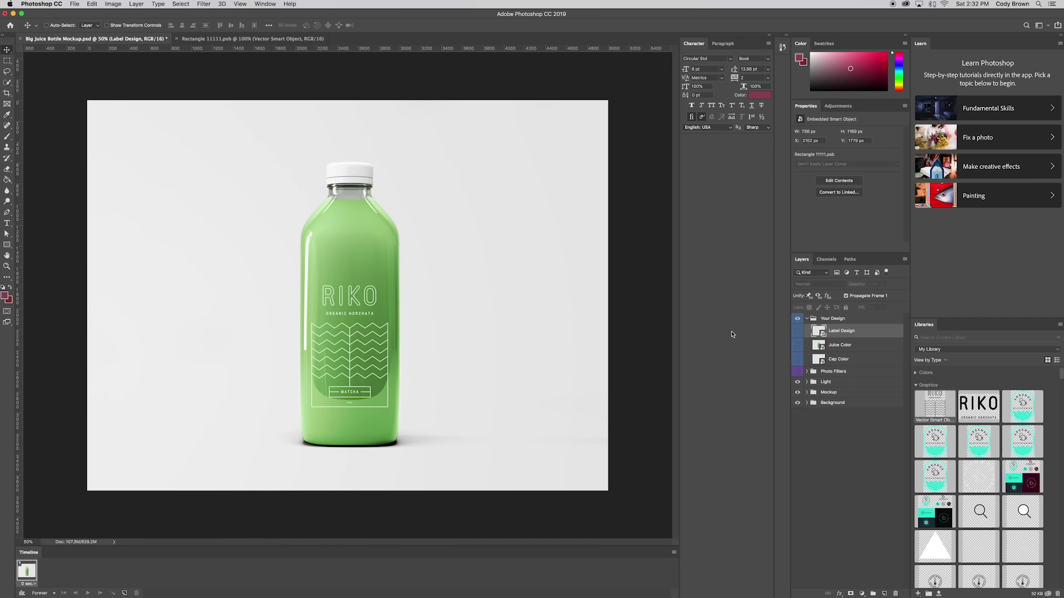
Open the Juice Color smart object, set its solid color fill to the darker green 153700, and save it.
{"action": "double_click", "coordinate": [817, 346]}
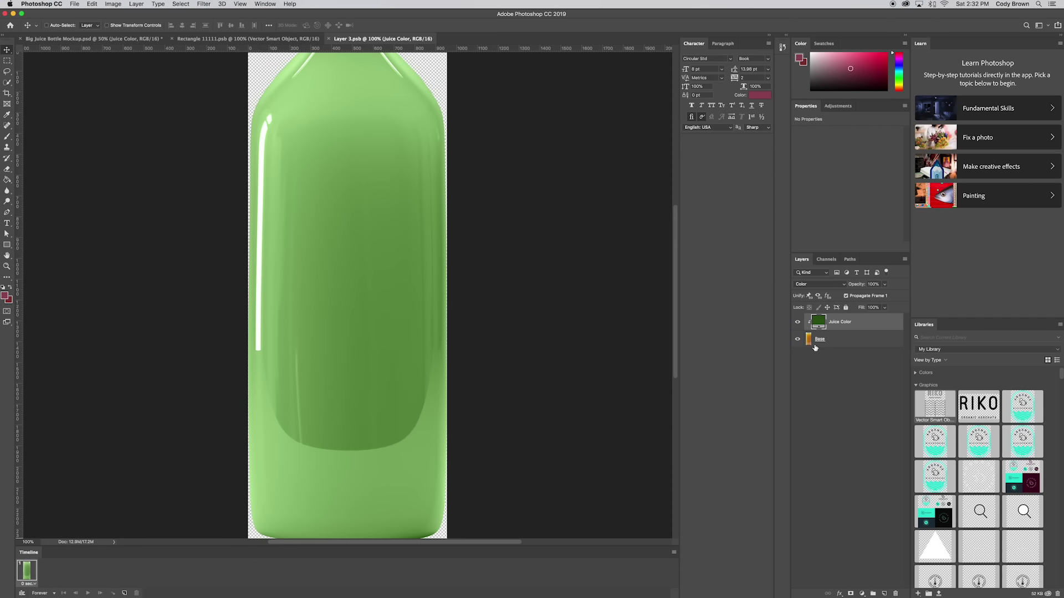
{"action": "double_click", "coordinate": [829, 326]}
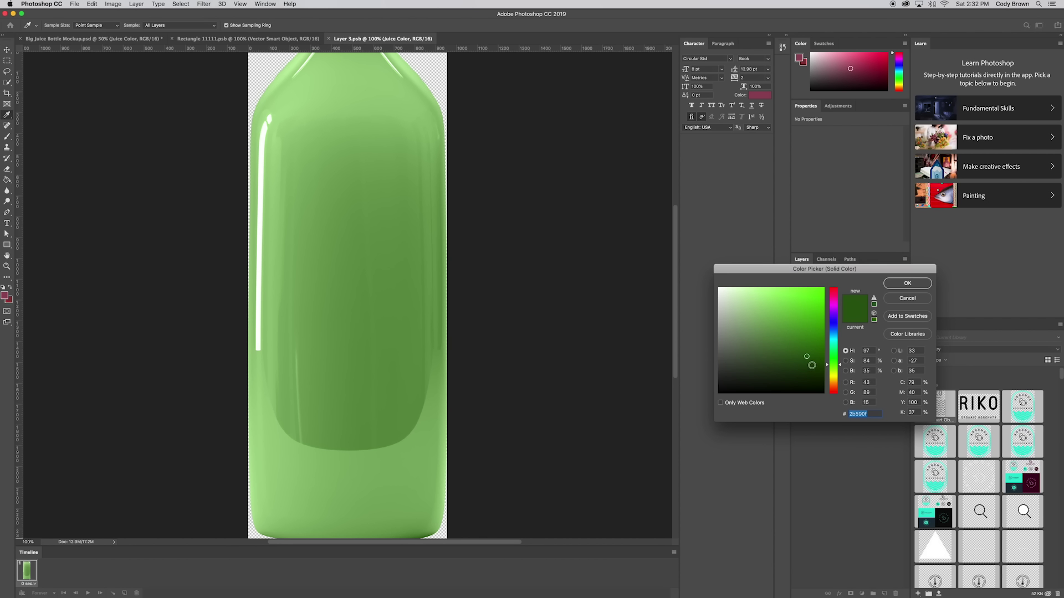
{"action": "mouse_move", "coordinate": [807, 356]}
{"action": "left_mouse_down"}
{"action": "mouse_move", "coordinate": [808, 373]}
{"action": "mouse_move", "coordinate": [829, 373]}
{"action": "mouse_move", "coordinate": [838, 358]}
{"action": "left_mouse_up"}
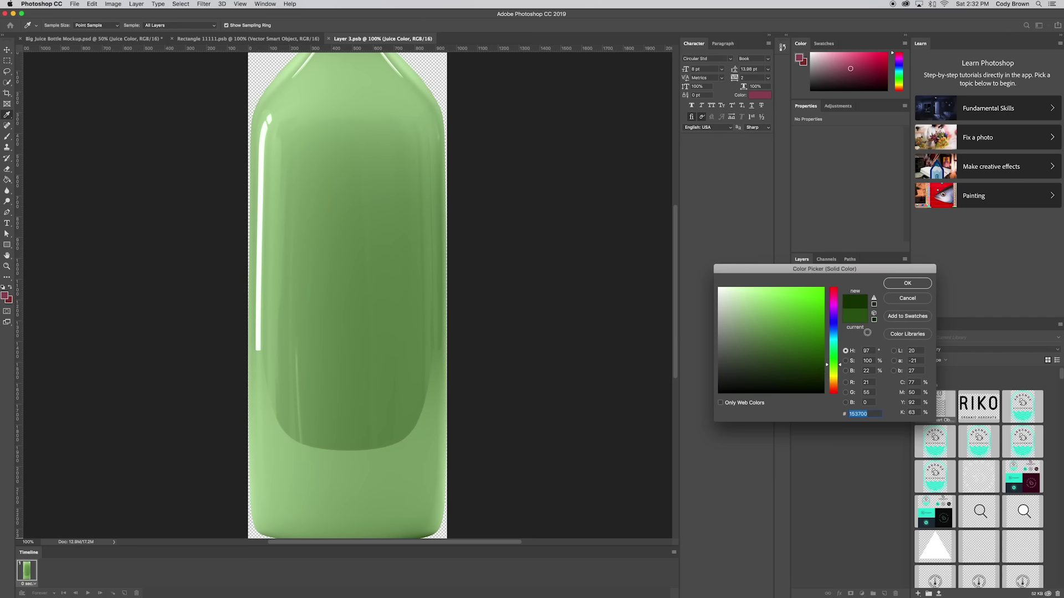
{"action": "left_click", "coordinate": [907, 284]}
{"action": "left_click", "coordinate": [74, 4]}
{"action": "left_click", "coordinate": [89, 82]}
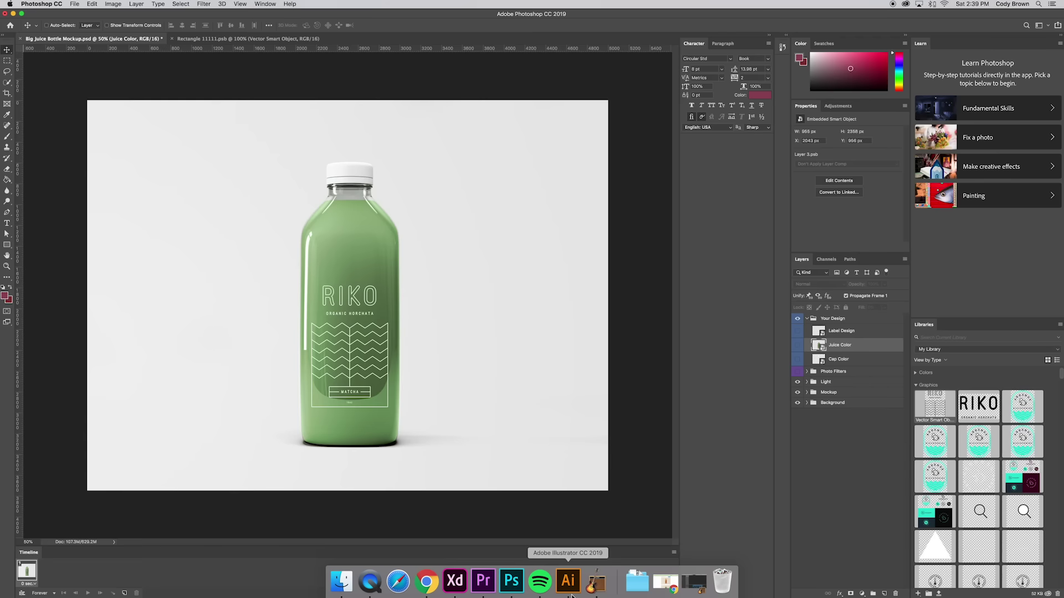
Switch to Illustrator, draw a hexagon about 279 × 242 px centered above RIKO, and copy the top zigzag's black 4 pt stroke without fill onto it.
{"action": "left_click", "coordinate": [571, 596]}
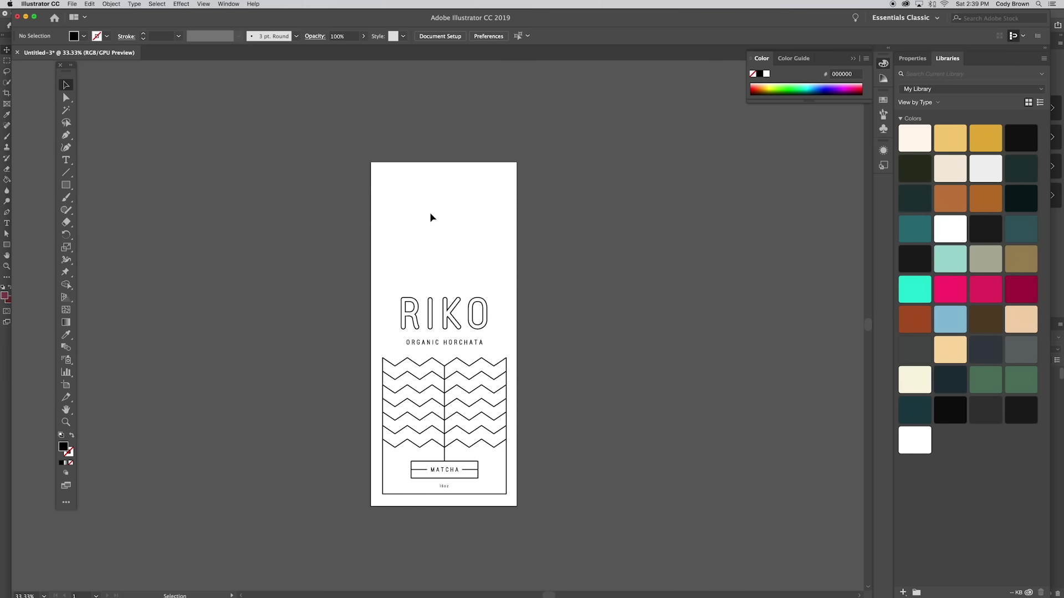
{"action": "key", "text": "super+equal"}
{"action": "left_click_drag", "start_coordinate": [450, 207], "coordinate": [453, 235]}
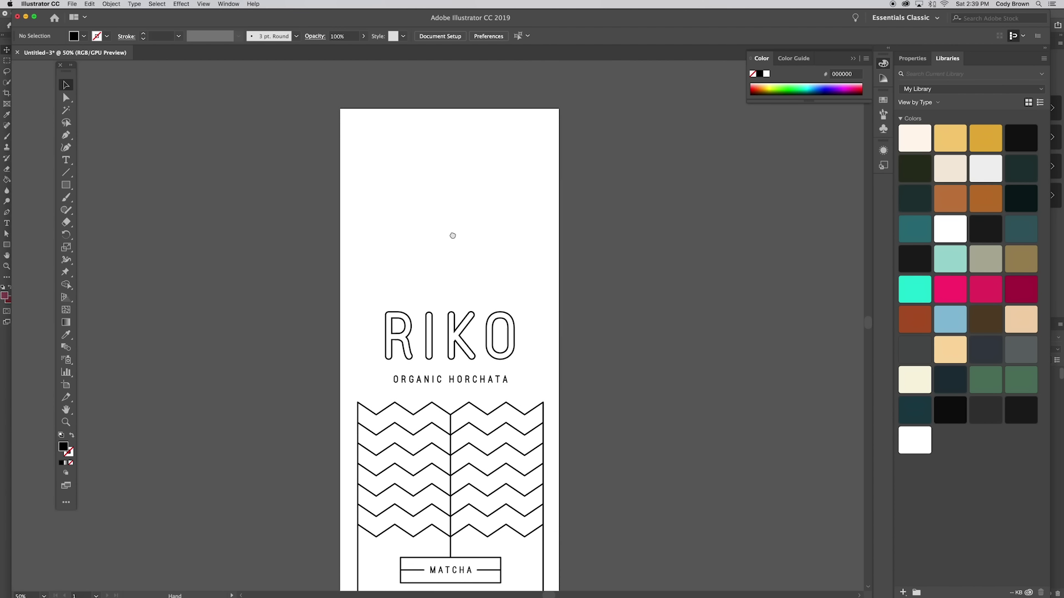
{"action": "left_click", "coordinate": [66, 185]}
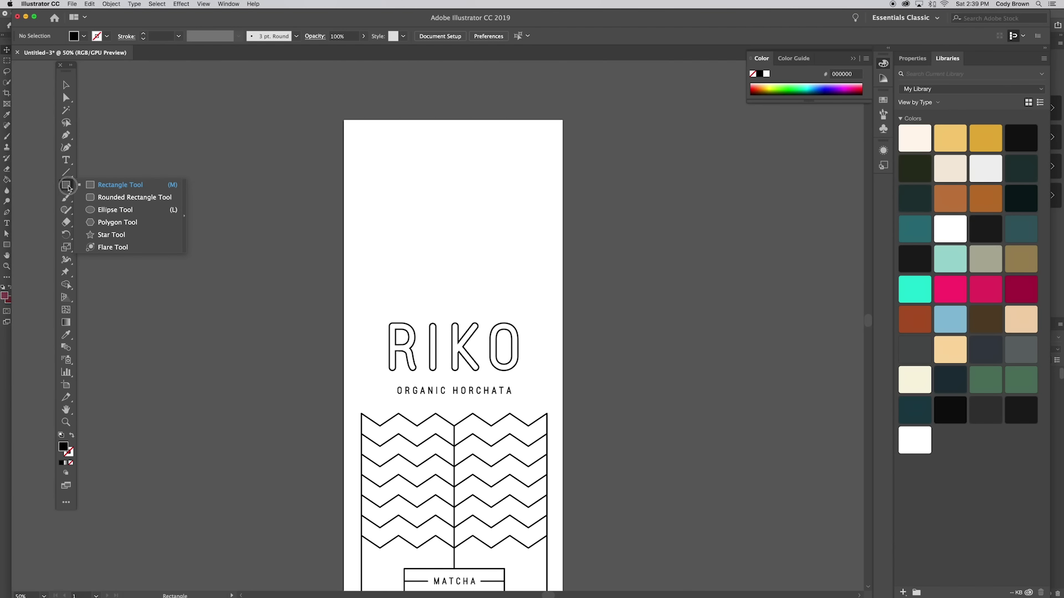
{"action": "left_click", "coordinate": [107, 223]}
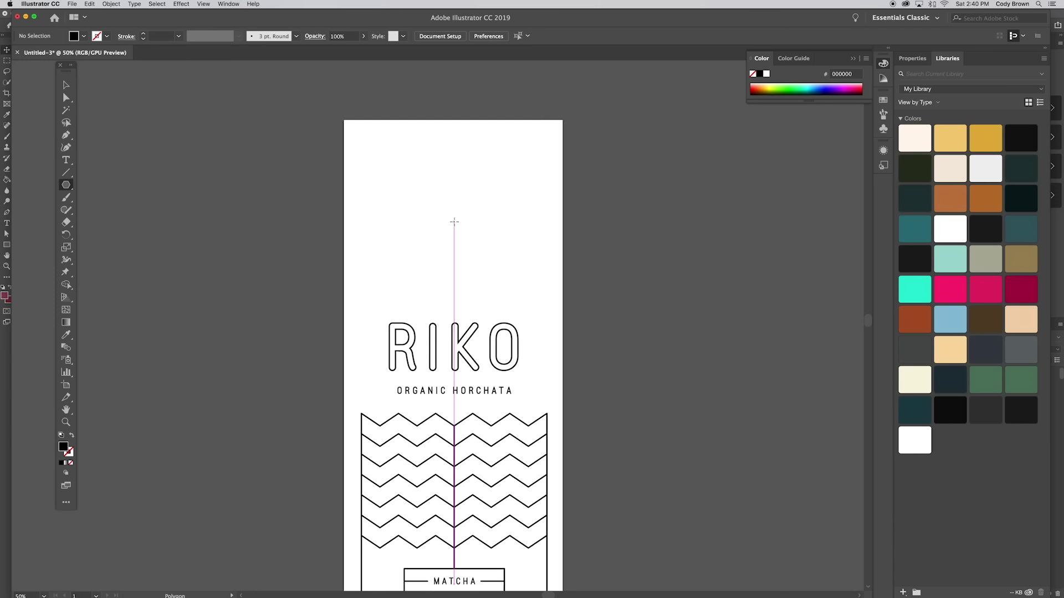
{"action": "left_click_drag", "start_coordinate": [454, 221], "coordinate": [492, 199]}
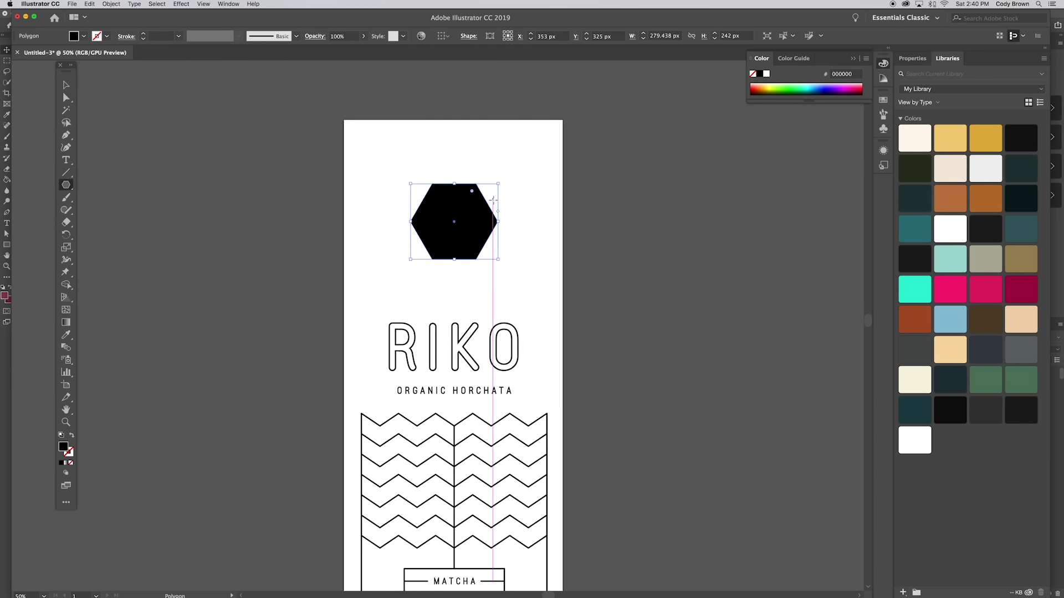
{"action": "left_click", "coordinate": [64, 339]}
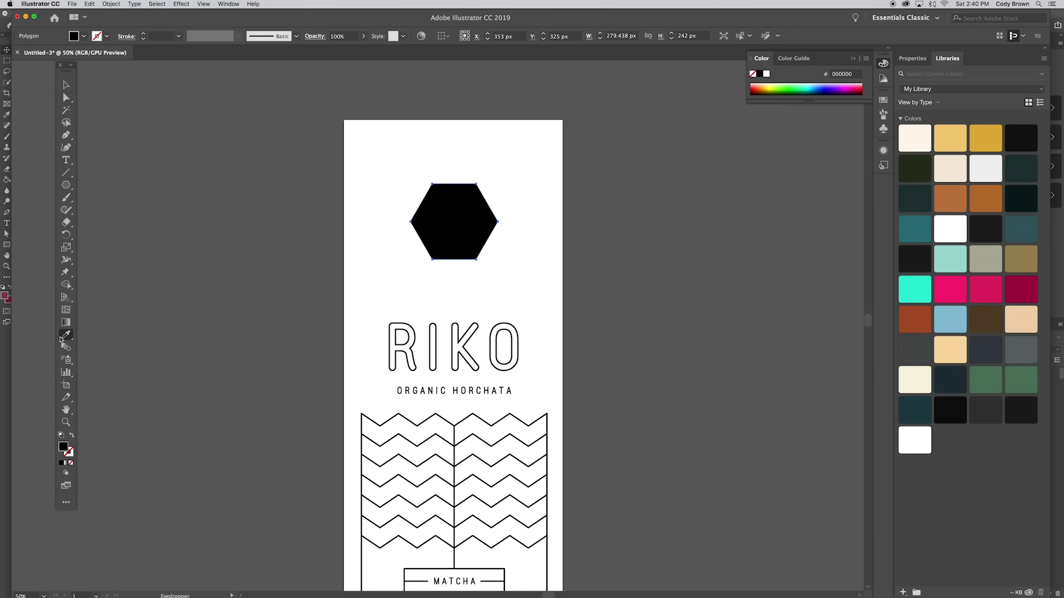
{"action": "left_click", "coordinate": [478, 414]}
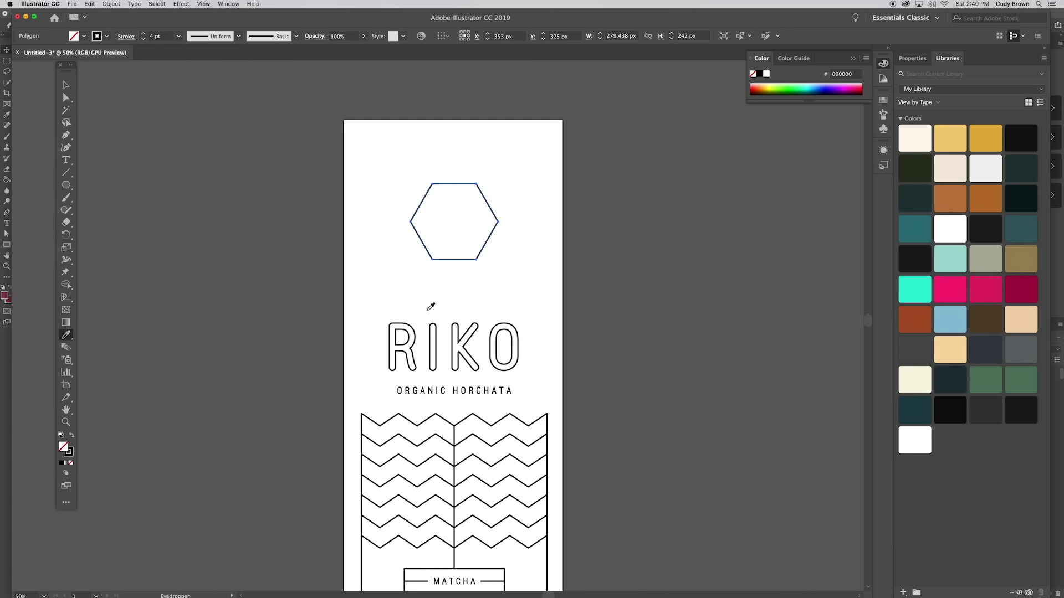
Rotate the hexagon above RIKO so that one of its corners points straight up.
{"action": "left_click", "coordinate": [67, 84]}
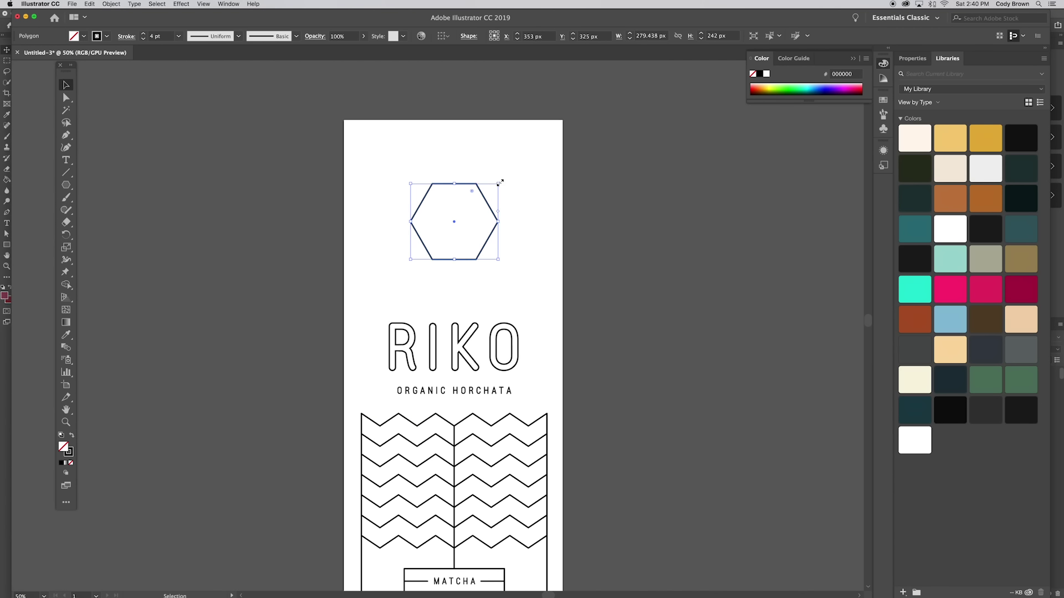
{"action": "left_click_drag", "start_coordinate": [502, 181], "coordinate": [487, 257]}
{"action": "left_click", "coordinate": [545, 268]}
{"action": "scroll", "coordinate": [544, 268], "scroll_direction": "down", "scroll_amount": 2}
{"action": "scroll", "coordinate": [544, 267], "scroll_direction": "up", "scroll_amount": 3}
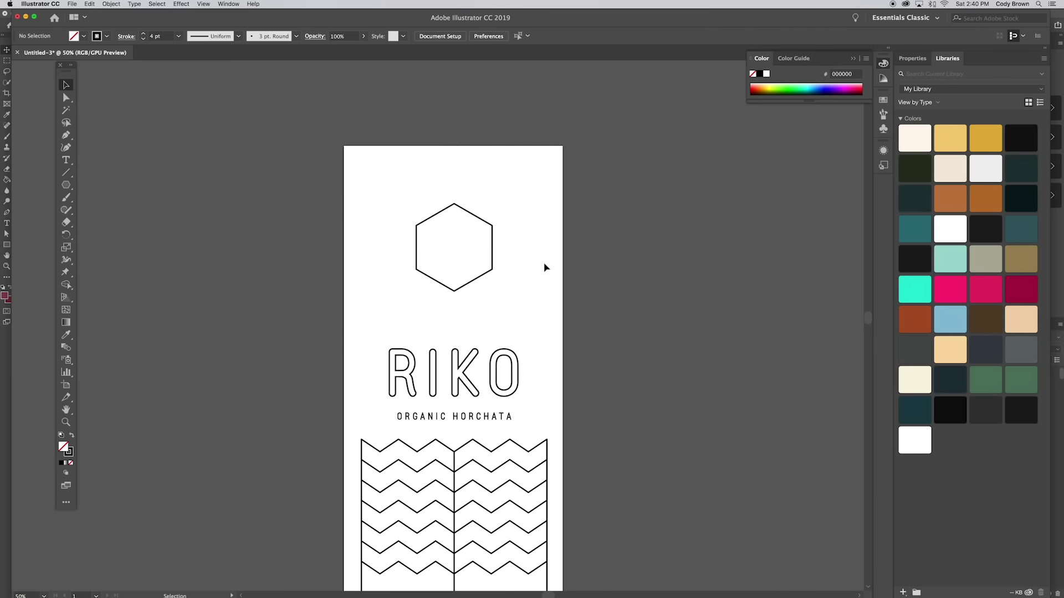
{"action": "scroll", "coordinate": [545, 267], "scroll_direction": "down", "scroll_amount": 1}
{"action": "scroll", "coordinate": [544, 268], "scroll_direction": "up", "scroll_amount": 1}
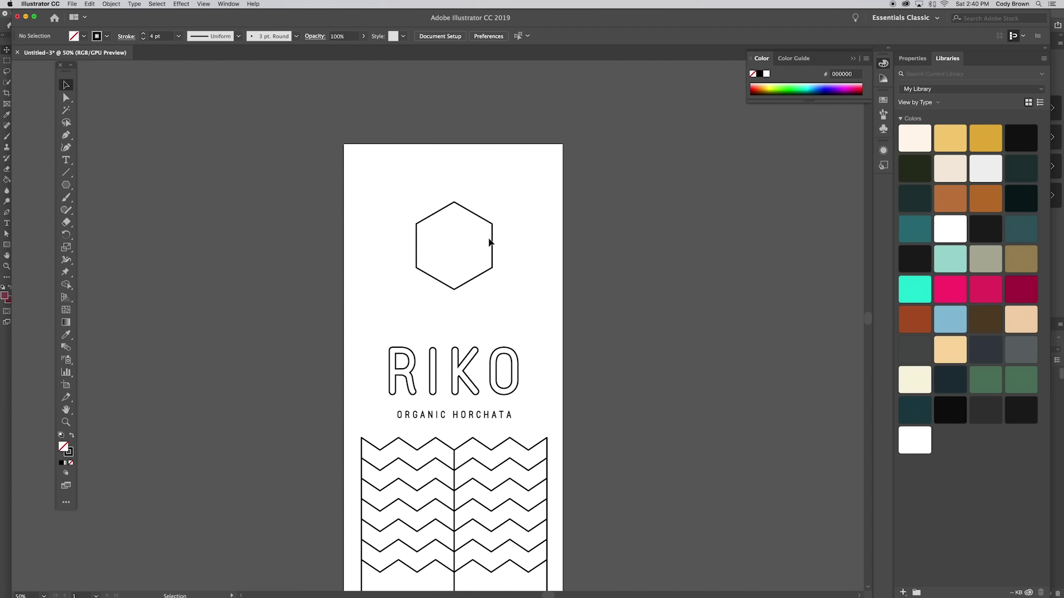
{"action": "scroll", "coordinate": [496, 242], "scroll_direction": "down", "scroll_amount": 4}
{"action": "scroll", "coordinate": [496, 241], "scroll_direction": "up", "scroll_amount": 4}
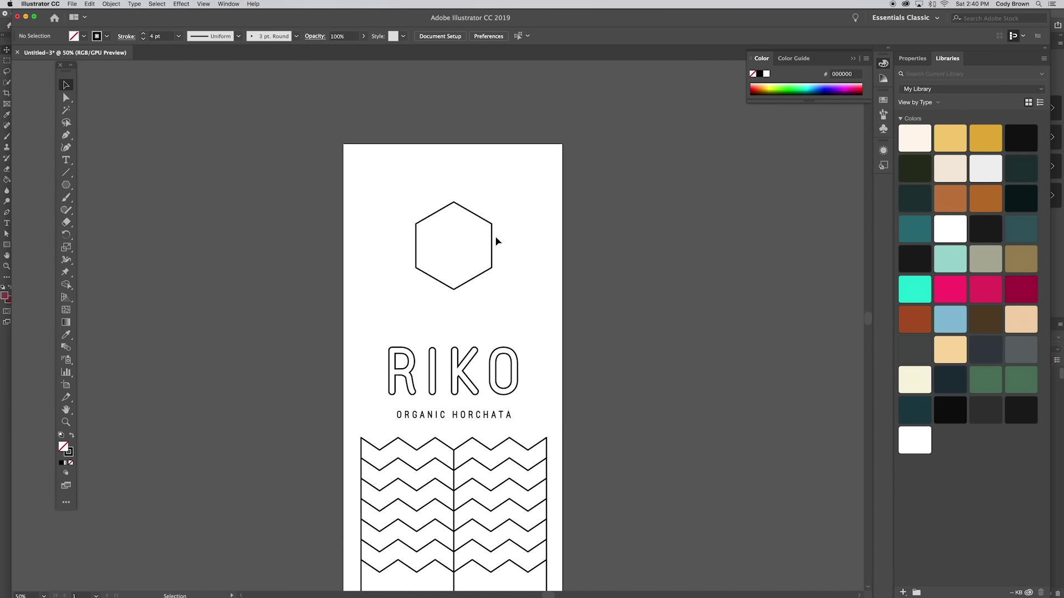
{"action": "left_click", "coordinate": [493, 242]}
{"action": "left_click", "coordinate": [507, 241]}
{"action": "key", "text": "super+equal"}
{"action": "scroll", "coordinate": [548, 276], "scroll_direction": "down", "scroll_amount": 2}
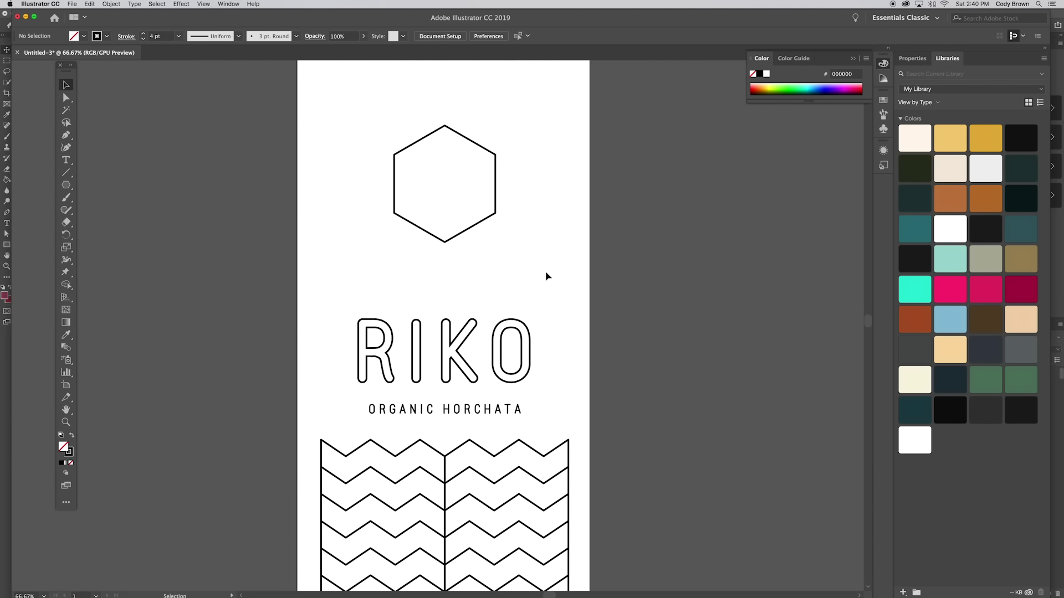
{"action": "scroll", "coordinate": [543, 275], "scroll_direction": "up", "scroll_amount": 2}
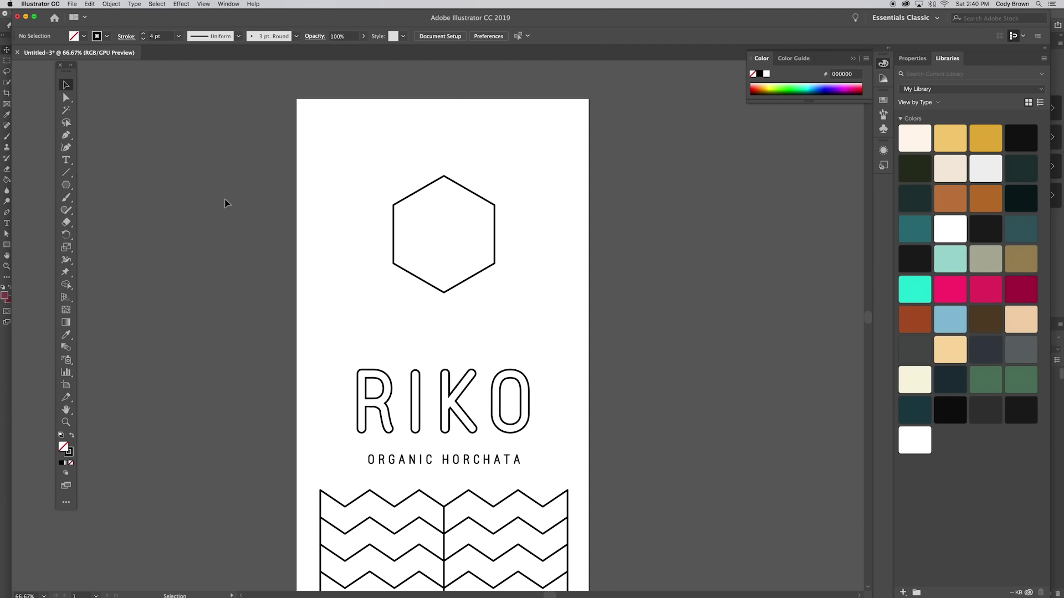
{"action": "scroll", "coordinate": [259, 201], "scroll_direction": "left", "scroll_amount": 1}
Draw a curved path with the Pen tool from the hexagon's upper-left corner to its center.
{"action": "left_click", "coordinate": [66, 136]}
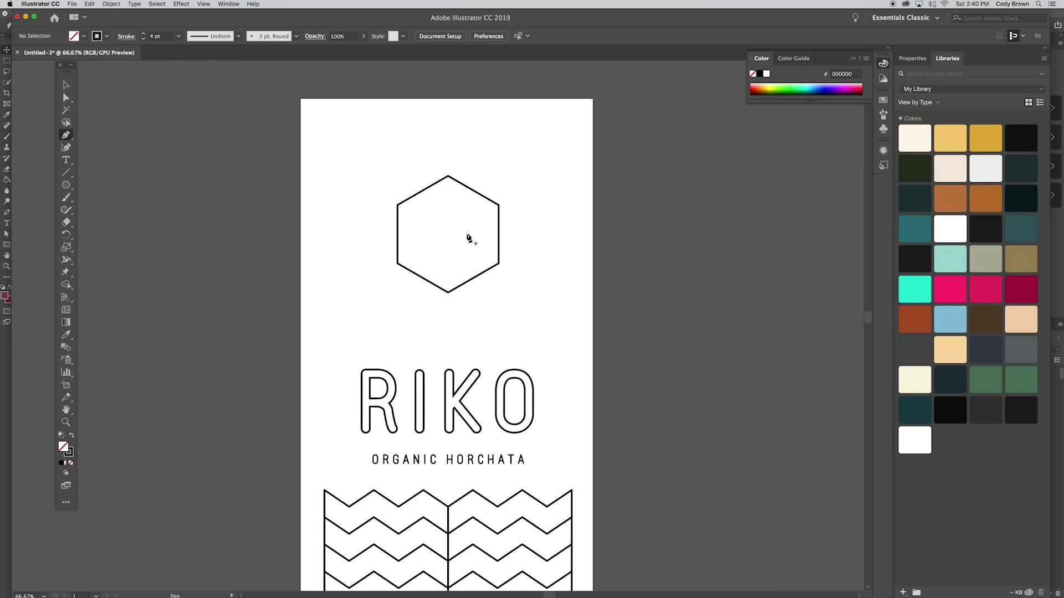
{"action": "left_click", "coordinate": [397, 205]}
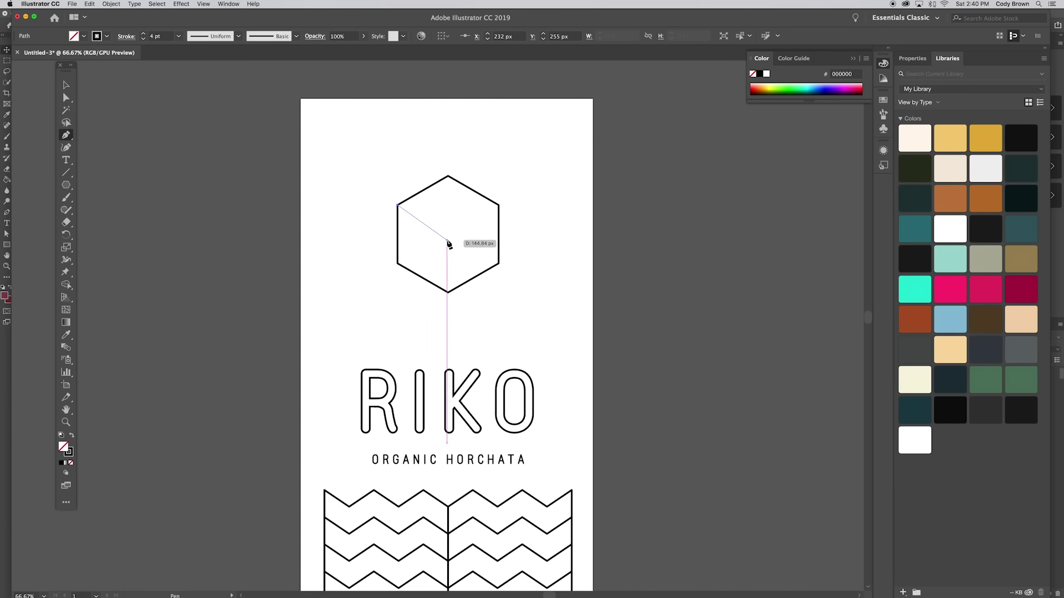
{"action": "left_click_drag", "start_coordinate": [447, 247], "coordinate": [448, 282]}
{"action": "key", "text": "v"}
{"action": "left_click", "coordinate": [336, 160]}
{"action": "left_click_drag", "start_coordinate": [336, 160], "coordinate": [325, 152]}
Draw a second curved path from the hexagon's lower-left corner to its center.
{"action": "key", "text": "p"}
{"action": "left_click", "coordinate": [387, 255]}
{"action": "left_click_drag", "start_coordinate": [436, 247], "coordinate": [464, 272]}
{"action": "key", "text": "v"}
{"action": "left_click", "coordinate": [146, 111]}
{"action": "left_click_drag", "start_coordinate": [145, 115], "coordinate": [136, 115]}
Draw a vertical line through the hexagon from its top corner to its bottom corner.
{"action": "key", "text": "backslash"}
{"action": "left_click_drag", "start_coordinate": [427, 167], "coordinate": [427, 284]}
{"action": "key", "text": "v"}
Adjust the curves' anchor points and handles so they meet cleanly at the hexagon's center line.
{"action": "key", "text": "super+equal"}
{"action": "key", "text": "super+equal"}
{"action": "left_click_drag", "start_coordinate": [288, 103], "coordinate": [311, 209]}
{"action": "key", "text": "a"}
{"action": "left_click", "coordinate": [434, 234]}
{"action": "left_click_drag", "start_coordinate": [434, 233], "coordinate": [437, 244]}
{"action": "left_click_drag", "start_coordinate": [382, 189], "coordinate": [365, 199]}
{"action": "left_click_drag", "start_coordinate": [437, 244], "coordinate": [436, 229]}
Reflect copies of the two left curves onto the right half of the hexagon.
{"action": "right_click", "coordinate": [471, 311]}
{"action": "mouse_move", "coordinate": [501, 423]}
{"action": "left_click_drag", "start_coordinate": [401, 310], "coordinate": [528, 333], "text": "alt"}
{"action": "left_click", "coordinate": [577, 451]}
{"action": "left_click", "coordinate": [791, 413]}
{"action": "left_click", "coordinate": [590, 336]}
Duplicate the hexagon in place and scale the copy up about its center to form an outer frame.
{"action": "key", "text": "super+equal"}
{"action": "left_click", "coordinate": [359, 156]}
{"action": "left_click", "coordinate": [90, 4]}
{"action": "left_click", "coordinate": [93, 42]}
{"action": "left_click", "coordinate": [89, 4]}
{"action": "left_click", "coordinate": [97, 56]}
{"action": "left_click_drag", "start_coordinate": [589, 110], "coordinate": [615, 81], "text": "alt+shift"}
Select the whole double-hexagon emblem and scale it down proportionally about its center.
{"action": "key", "text": "super+minus"}
{"action": "key", "text": "super+minus"}
{"action": "key", "text": "super+minus"}
{"action": "key", "text": "super+minus"}
{"action": "left_click_drag", "start_coordinate": [495, 244], "coordinate": [387, 371]}
{"action": "left_click_drag", "start_coordinate": [482, 274], "coordinate": [465, 293], "text": "alt+shift"}
{"action": "left_click", "coordinate": [484, 289]}
{"action": "key", "text": "super+equal"}
{"action": "key", "text": "super+equal"}
{"action": "left_click_drag", "start_coordinate": [512, 250], "coordinate": [387, 382]}
{"action": "left_click_drag", "start_coordinate": [491, 264], "coordinate": [495, 259], "text": "alt+shift"}
{"action": "left_click", "coordinate": [536, 255]}
Examine how the emblem's curves meet at the center up close and how the emblem reads at label scale.
{"action": "key", "text": "super+equal"}
{"action": "key", "text": "super+equal"}
{"action": "key", "text": "super+equal"}
{"action": "key", "text": "super+equal"}
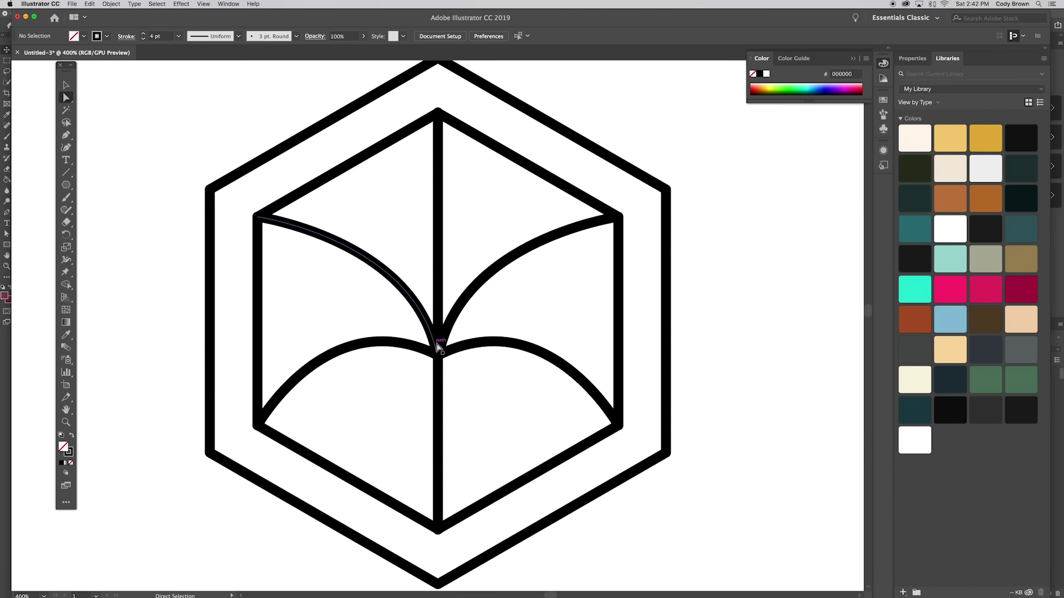
{"action": "key", "text": "super+minus"}
{"action": "key", "text": "super+minus"}
{"action": "key", "text": "super+minus"}
{"action": "key", "text": "super+minus"}
{"action": "key", "text": "super+minus"}
{"action": "key", "text": "super+minus"}
{"action": "key", "text": "super+minus"}
{"action": "key", "text": "super+minus"}
Move the outer ends of both lower curves up along the inner hexagon's vertical sides.
{"action": "key", "text": "super+equal"}
{"action": "key", "text": "super+equal"}
{"action": "key", "text": "super+equal"}
{"action": "key", "text": "super+equal"}
{"action": "key", "text": "super+equal"}
{"action": "key", "text": "super+equal"}
{"action": "key", "text": "a"}
{"action": "left_click_drag", "start_coordinate": [350, 370], "coordinate": [350, 335]}
{"action": "left_click_drag", "start_coordinate": [529, 371], "coordinate": [529, 336]}
Add a short curve from the emblem's center to the inner hexagon's lower-left edge and mirror it to the lower-right edge.
{"action": "left_click", "coordinate": [403, 405]}
{"action": "left_click_drag", "start_coordinate": [394, 395], "coordinate": [381, 387]}
{"action": "left_click", "coordinate": [482, 370]}
{"action": "left_click_drag", "start_coordinate": [385, 346], "coordinate": [490, 370]}
{"action": "key", "text": "Delete"}
{"action": "key", "text": "Delete"}
{"action": "key", "text": "v"}
{"action": "left_click", "coordinate": [440, 361]}
{"action": "left_click", "coordinate": [397, 357]}
{"action": "right_click", "coordinate": [429, 356]}
{"action": "left_click", "coordinate": [540, 500]}
{"action": "key", "text": "Return"}
Scale the finished hexagon emblem up slightly above RIKO.
{"action": "key", "text": "super+minus"}
{"action": "key", "text": "super+minus"}
{"action": "left_click", "coordinate": [539, 260]}
{"action": "left_click_drag", "start_coordinate": [540, 261], "coordinate": [551, 247]}
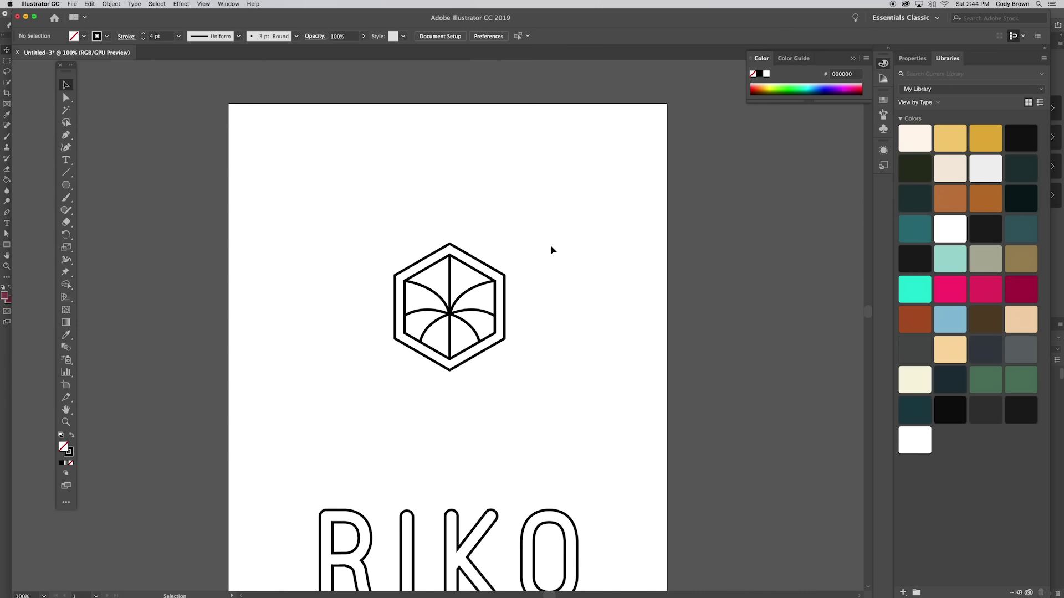
{"action": "key", "text": "super+minus"}
{"action": "key", "text": "super+plus"}
{"action": "key", "text": "super+minus"}
{"action": "key", "text": "super+minus"}
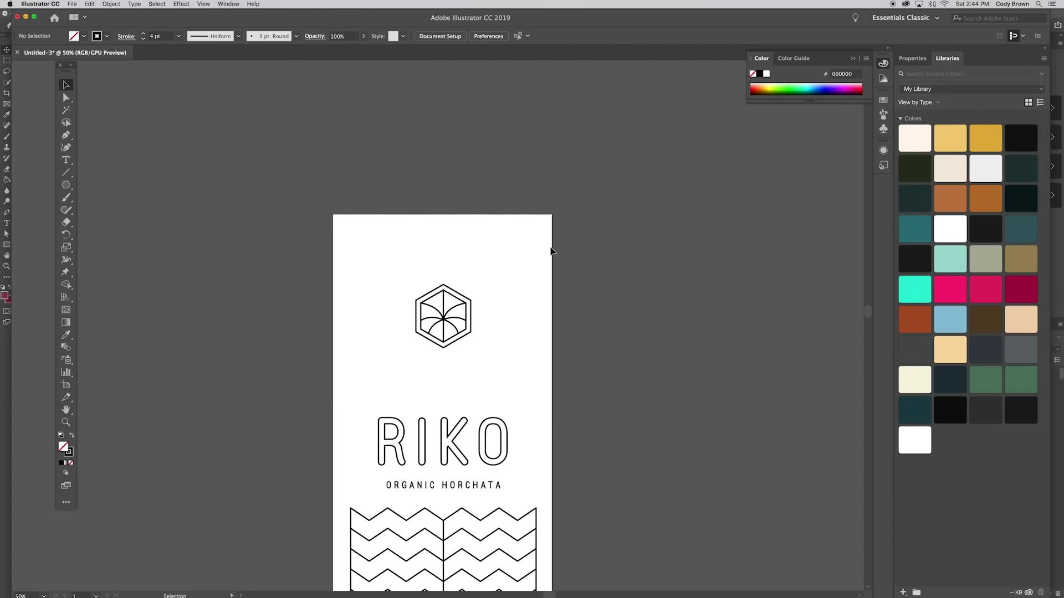
{"action": "key", "text": "super+plus"}
{"action": "key", "text": "super+plus"}
{"action": "left_click", "coordinate": [501, 273]}
{"action": "left_click_drag", "start_coordinate": [505, 243], "coordinate": [508, 240]}
Warp the ORGANIC HORCHATA text with a horizontal Arc and a bend of -15%.
{"action": "left_click", "coordinate": [526, 306]}
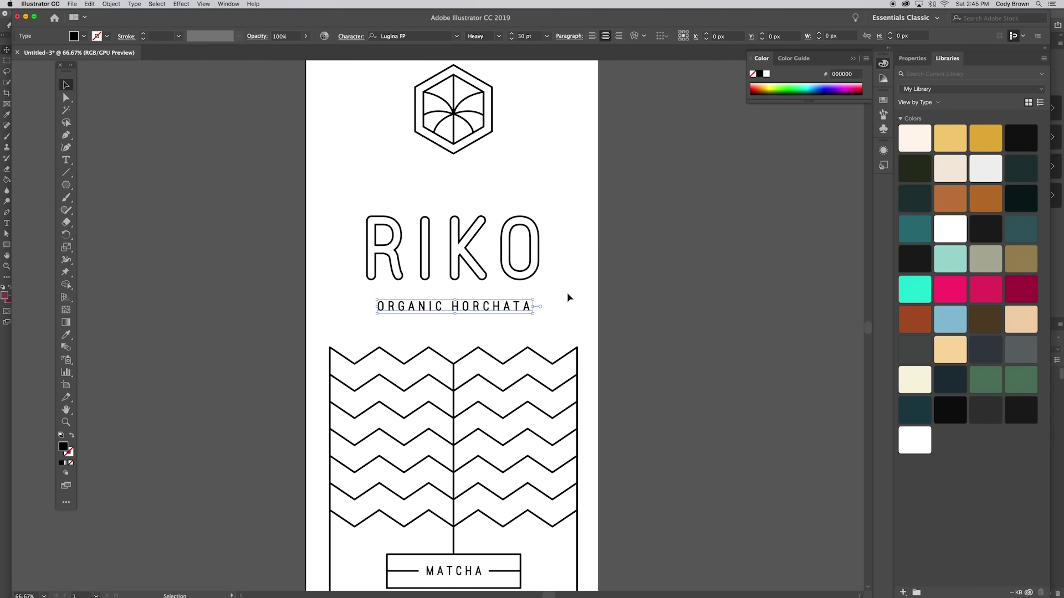
{"action": "left_click_drag", "start_coordinate": [568, 294], "coordinate": [583, 332]}
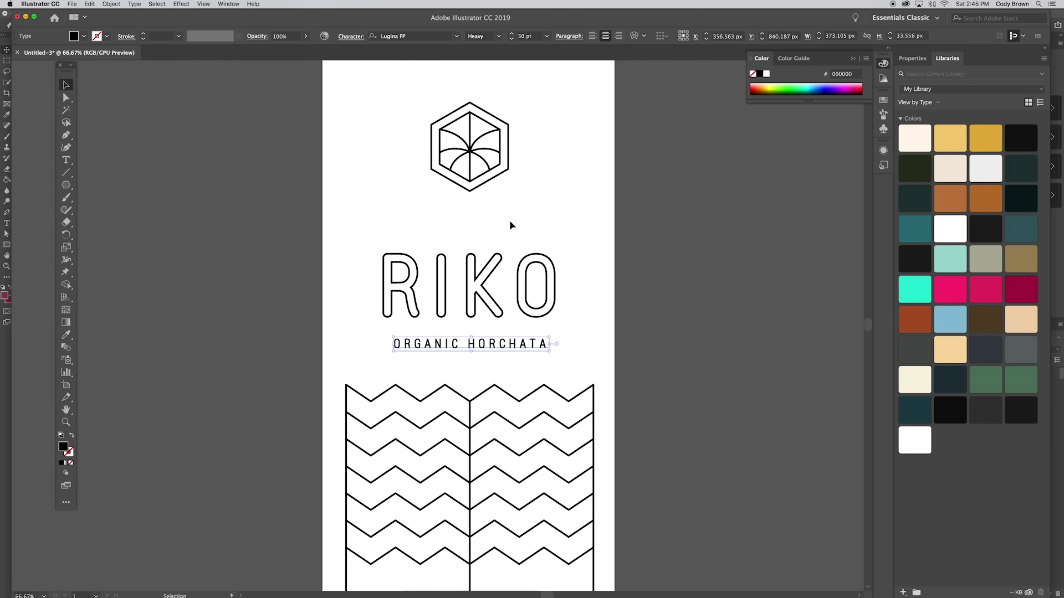
{"action": "left_click", "coordinate": [635, 38]}
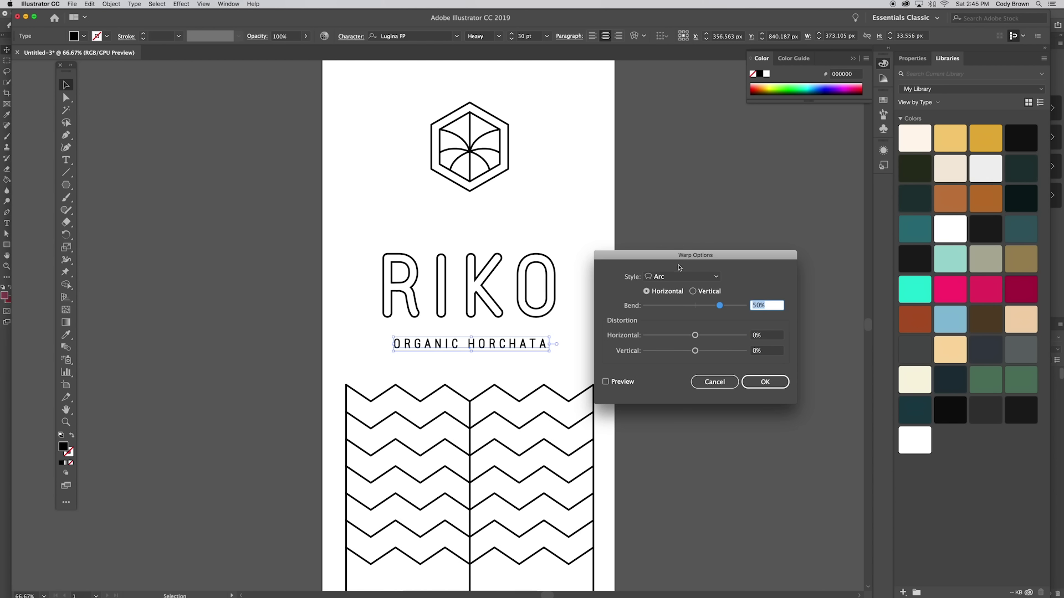
{"action": "left_click", "coordinate": [606, 382]}
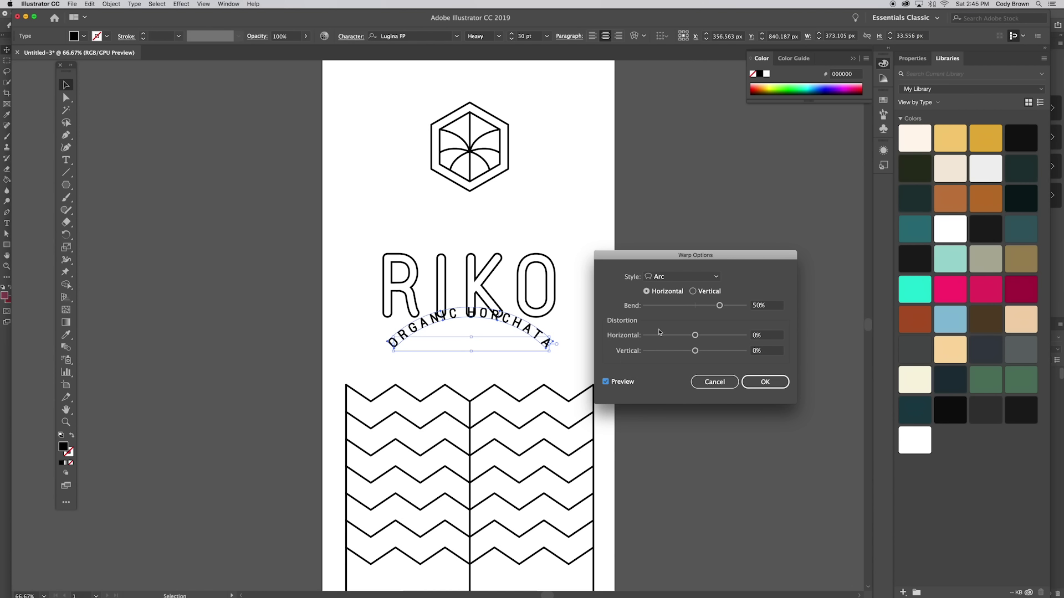
{"action": "left_click_drag", "start_coordinate": [719, 305], "coordinate": [710, 308]}
{"action": "left_click_drag", "start_coordinate": [689, 308], "coordinate": [689, 308]}
{"action": "left_click", "coordinate": [765, 382]}
{"action": "left_click", "coordinate": [693, 339]}
Enlarge the RIKO text slightly to about 473 × 225 px, keeping it above the arched tagline.
{"action": "left_click", "coordinate": [497, 300]}
{"action": "left_click_drag", "start_coordinate": [569, 242], "coordinate": [571, 240]}
{"action": "left_click_drag", "start_coordinate": [533, 278], "coordinate": [533, 276]}
{"action": "left_click", "coordinate": [524, 350]}
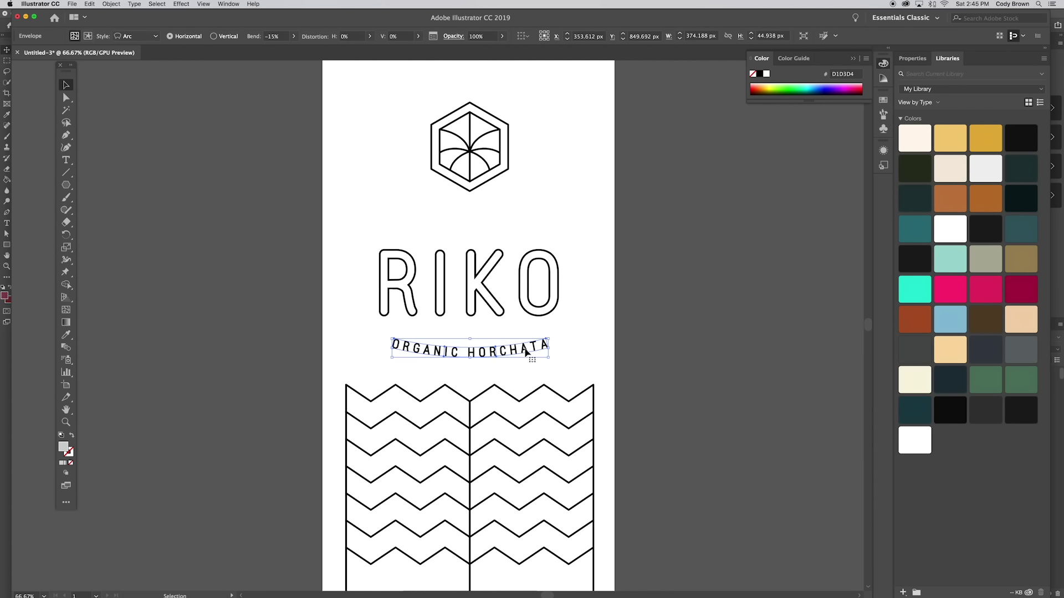
{"action": "key", "text": "super+minus"}
{"action": "left_click_drag", "start_coordinate": [552, 336], "coordinate": [577, 336]}
{"action": "left_click", "coordinate": [515, 279]}
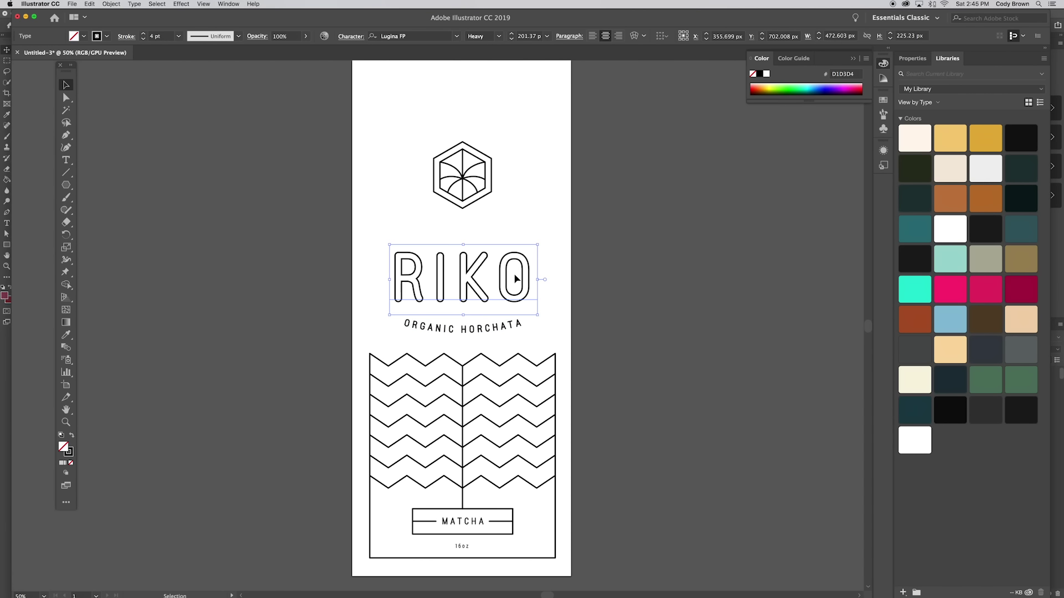
{"action": "left_click", "coordinate": [558, 278]}
Draw a horizontal line 64 px wide between the emblem and RIKO with the artwork's black 4 pt stroke.
{"action": "scroll", "coordinate": [630, 313], "scroll_direction": "up", "scroll_amount": 3}
{"action": "scroll", "coordinate": [629, 314], "scroll_direction": "left", "scroll_amount": 3}
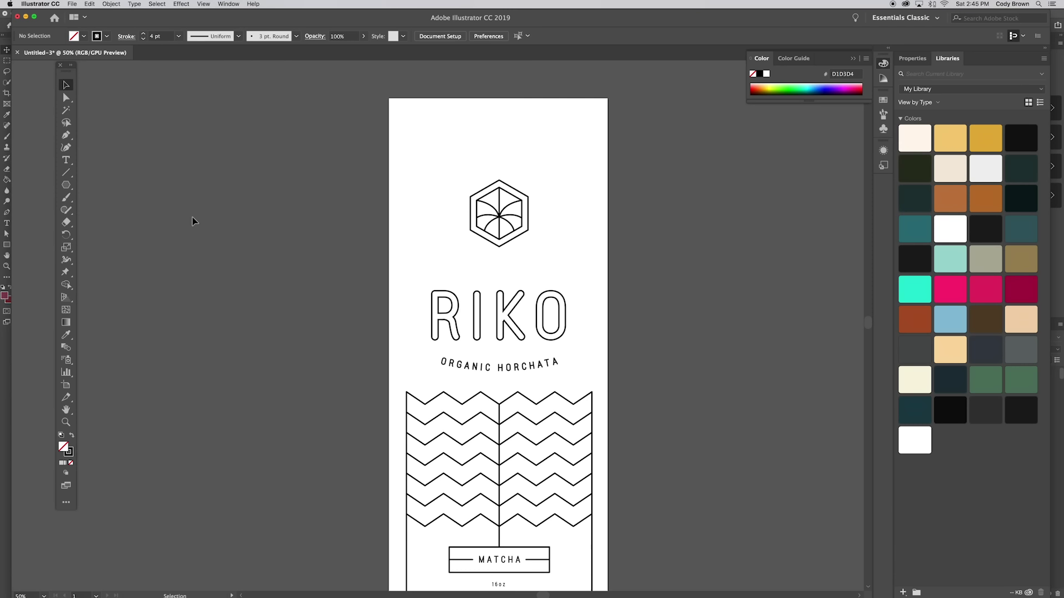
{"action": "left_click", "coordinate": [66, 172]}
{"action": "left_click_drag", "start_coordinate": [490, 265], "coordinate": [508, 266]}
{"action": "left_click", "coordinate": [66, 335]}
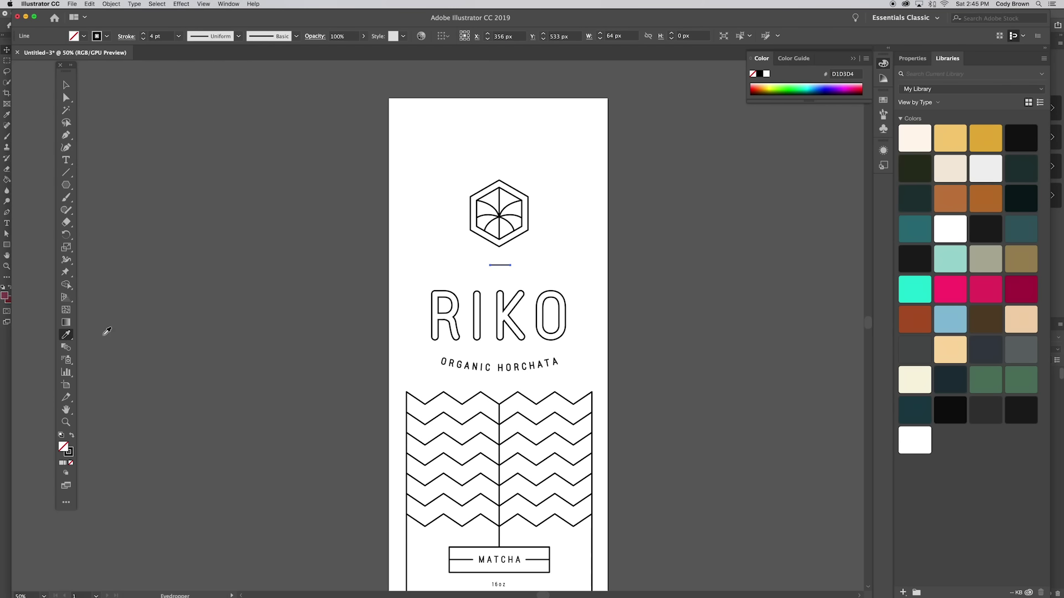
{"action": "left_click", "coordinate": [66, 85]}
{"action": "left_click", "coordinate": [210, 110]}
{"action": "key", "text": "super+equal"}
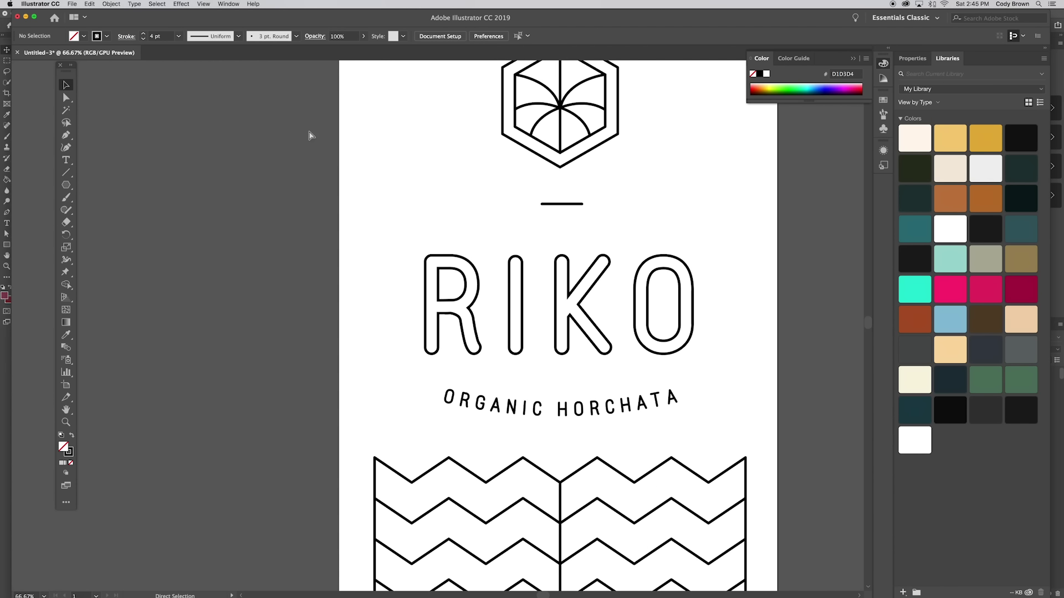
Center the short line under the emblem and place a copy of it between RIKO and ORGANIC HORCHATA.
{"action": "key", "text": "super+equal"}
{"action": "left_click_drag", "start_coordinate": [544, 242], "coordinate": [541, 245]}
{"action": "scroll", "coordinate": [549, 247], "scroll_direction": "down", "scroll_amount": 2}
{"action": "left_click_drag", "start_coordinate": [548, 308], "coordinate": [548, 303]}
{"action": "scroll", "coordinate": [533, 233], "scroll_direction": "left", "scroll_amount": 1}
{"action": "left_click", "coordinate": [535, 208]}
{"action": "left_click", "coordinate": [537, 213]}
{"action": "left_click_drag", "start_coordinate": [536, 212], "coordinate": [543, 388]}
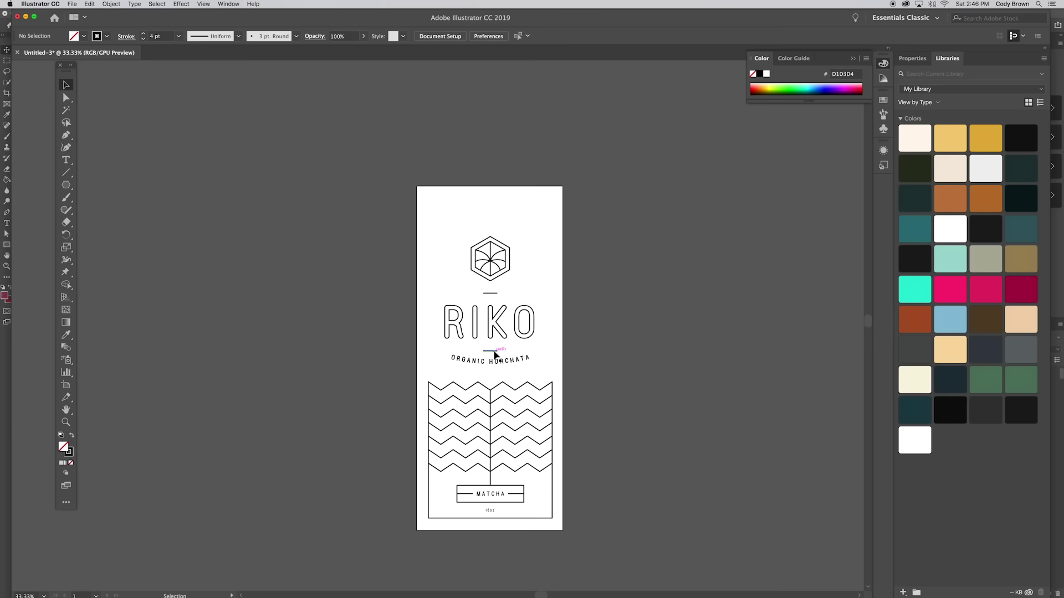
{"action": "left_click", "coordinate": [494, 351]}
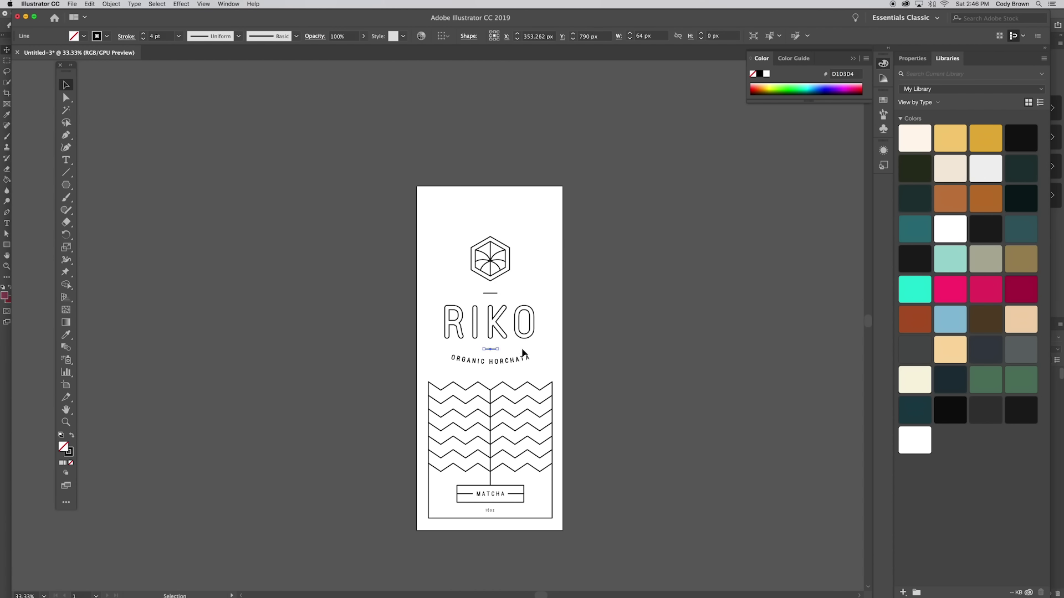
{"action": "left_click", "coordinate": [556, 338]}
{"action": "key", "text": "super+equal"}
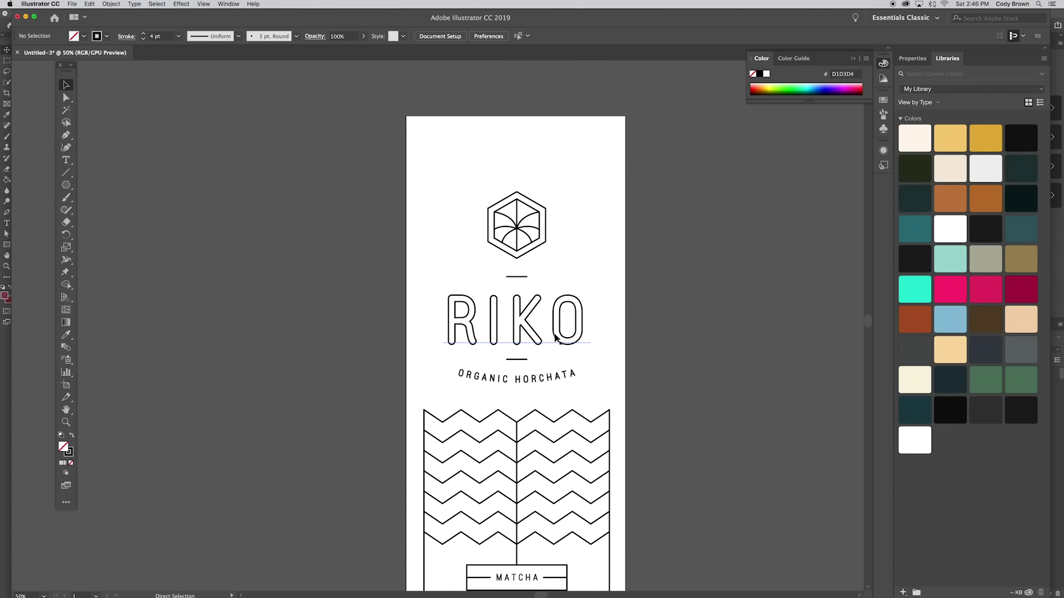
Copy the MATCHA text above the emblem and change the copy to SD.
{"action": "scroll", "coordinate": [593, 322], "scroll_direction": "down", "scroll_amount": 2}
{"action": "scroll", "coordinate": [590, 312], "scroll_direction": "up", "scroll_amount": 1}
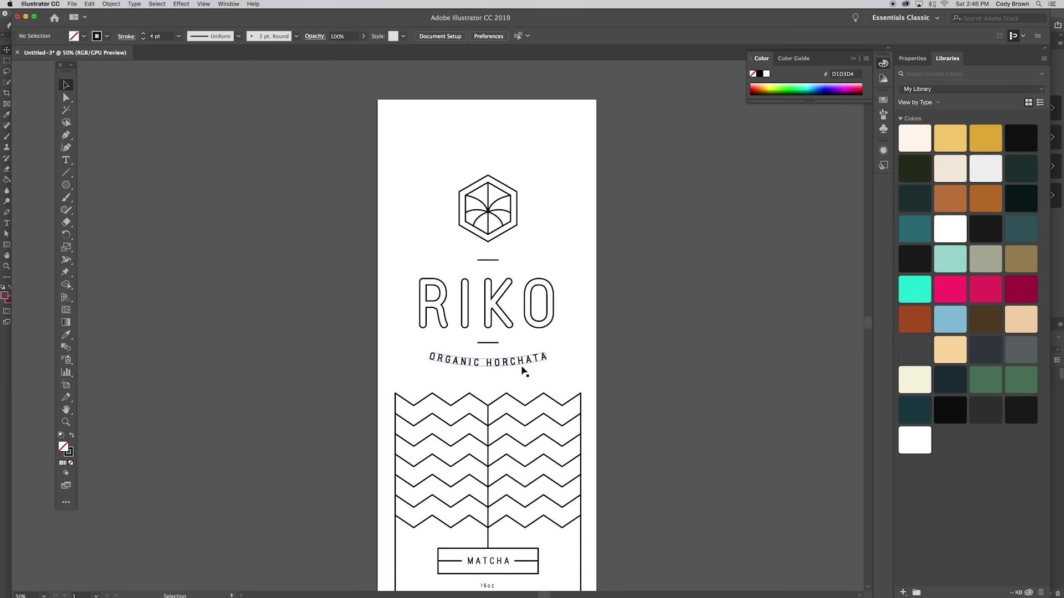
{"action": "left_click_drag", "start_coordinate": [495, 561], "coordinate": [496, 135]}
{"action": "double_click", "coordinate": [496, 135]}
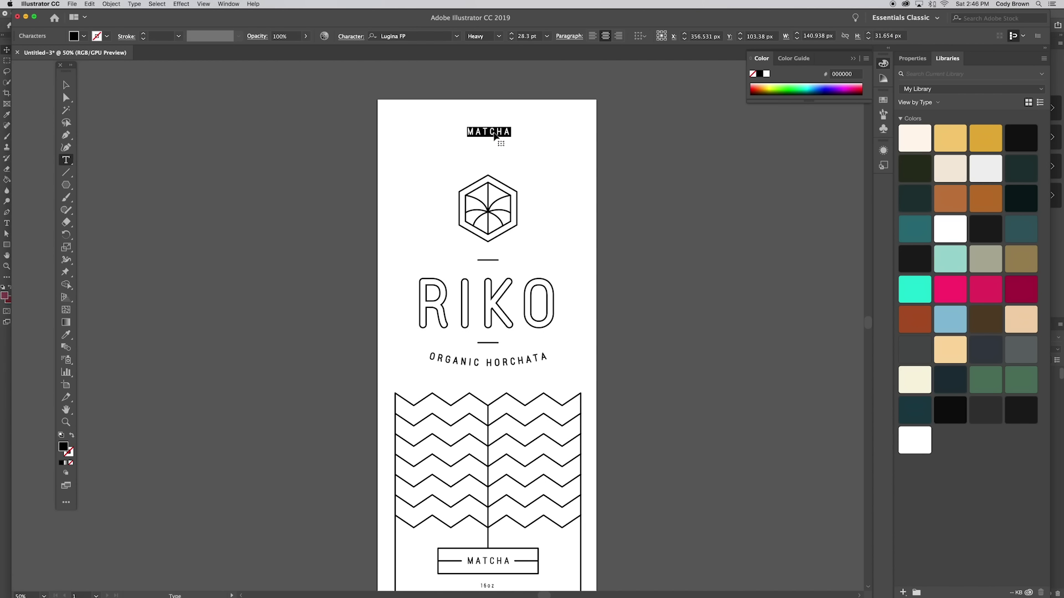
{"action": "type", "text": "SO"}
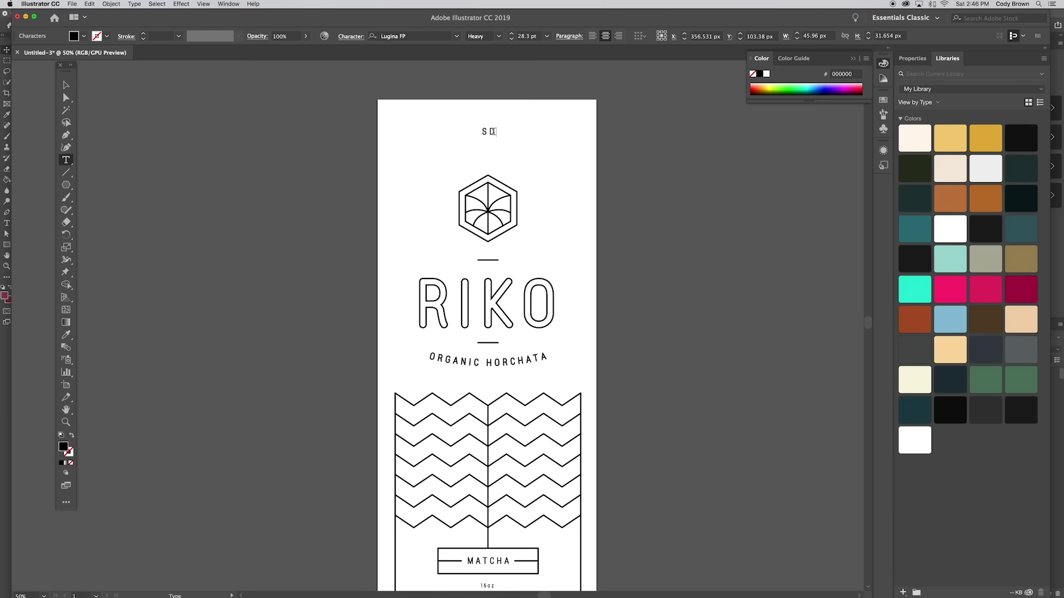
{"action": "left_click", "coordinate": [65, 84]}
Place SD to the left of the emblem and a copy to its right, changed to CA.
{"action": "left_click_drag", "start_coordinate": [497, 134], "coordinate": [533, 211]}
{"action": "double_click", "coordinate": [533, 208]}
{"action": "double_click", "coordinate": [532, 208]}
{"action": "type", "text": "CA"}
{"action": "left_click", "coordinate": [75, 84]}
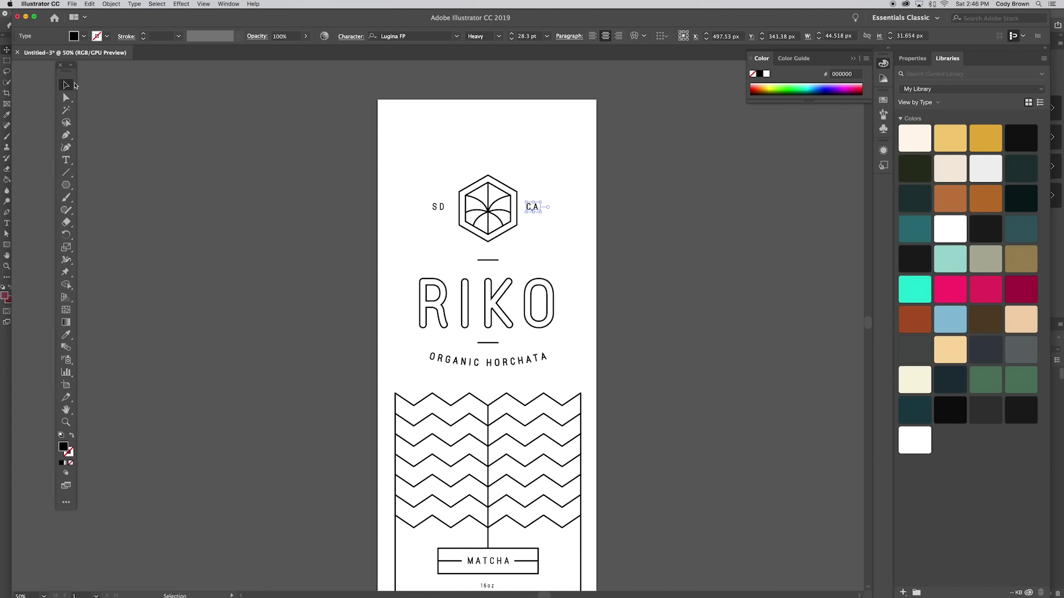
{"action": "left_click", "coordinate": [439, 171]}
{"action": "left_click", "coordinate": [436, 208]}
{"action": "left_click", "coordinate": [535, 209], "text": "shift"}
{"action": "key", "text": "super+1"}
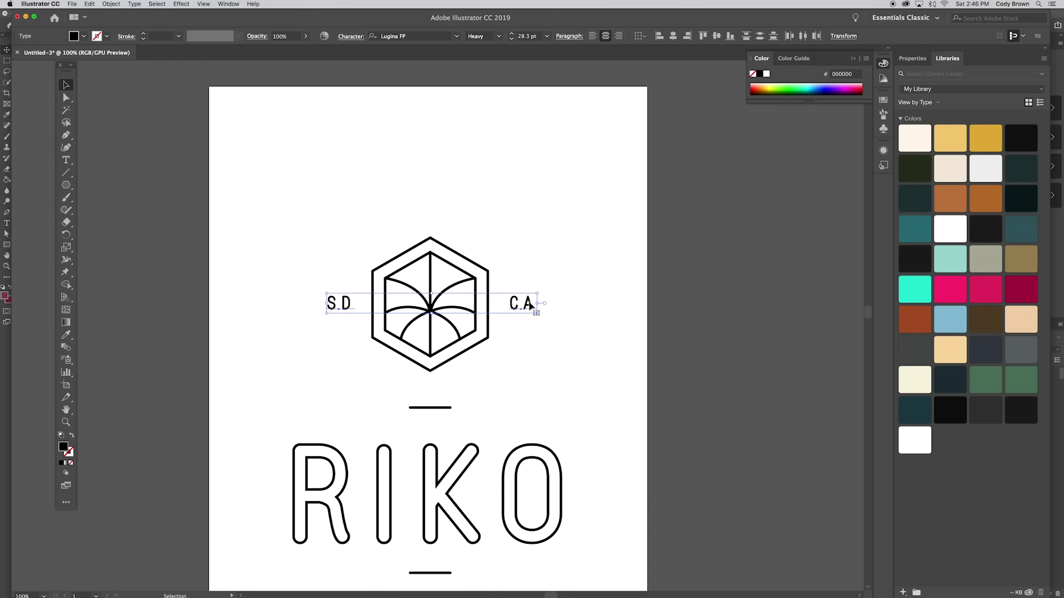
{"action": "left_click", "coordinate": [543, 255]}
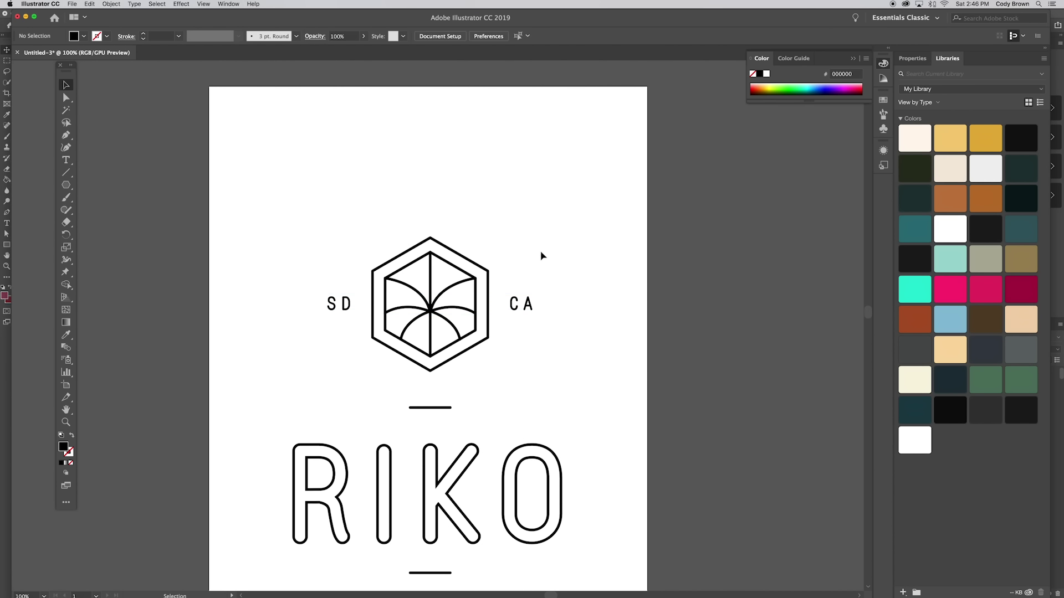
Copy all the label artwork and switch to the label document Rectangle 11111.psb in Photoshop.
{"action": "key", "text": "super+minus"}
{"action": "key", "text": "super+minus"}
{"action": "key", "text": "super+minus"}
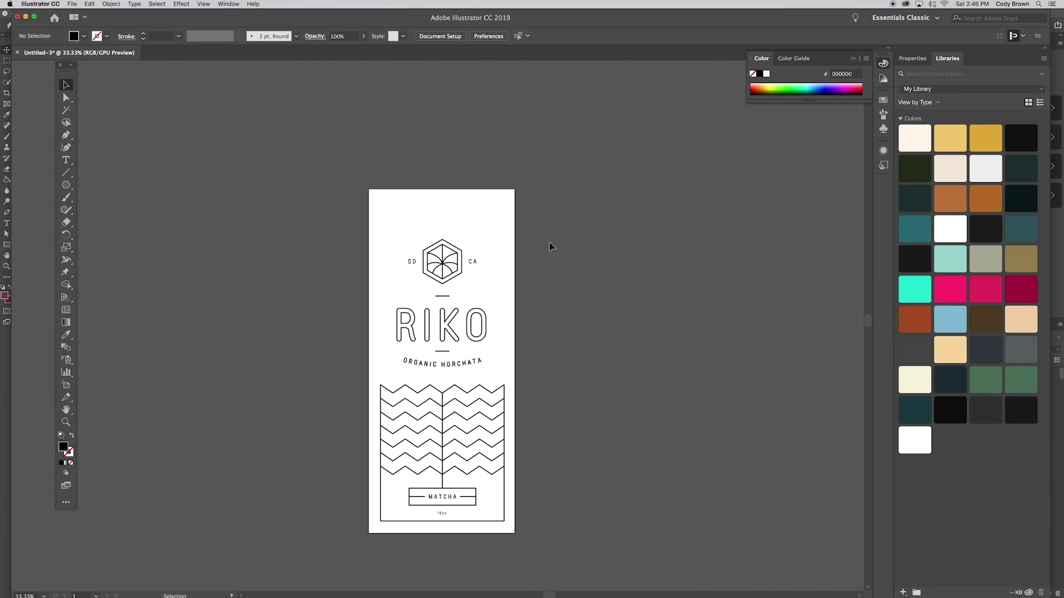
{"action": "left_click_drag", "start_coordinate": [541, 259], "coordinate": [545, 237]}
{"action": "key", "text": "super+a"}
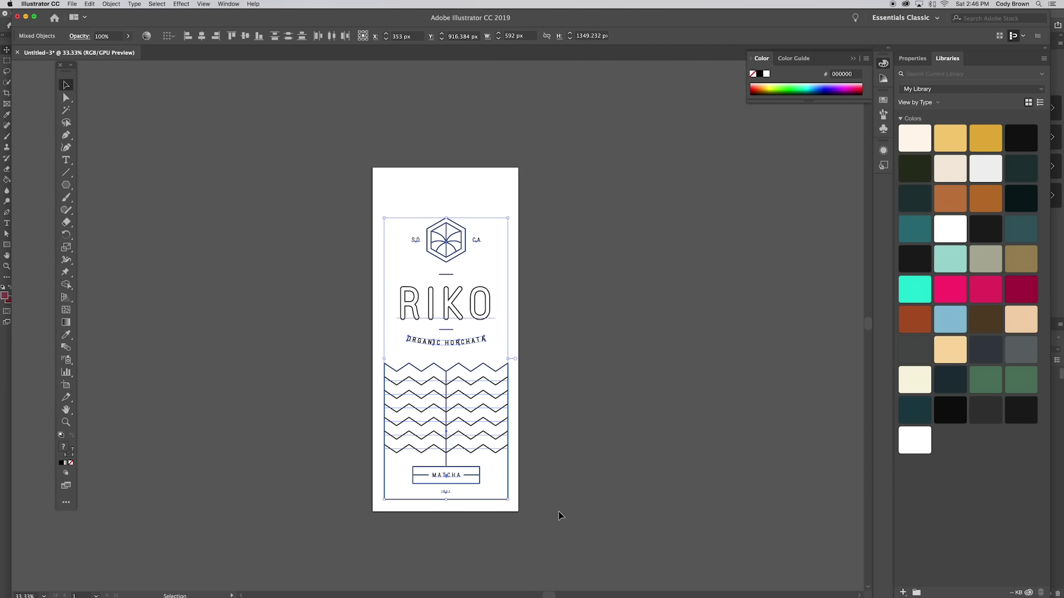
{"action": "mouse_move", "coordinate": [568, 593]}
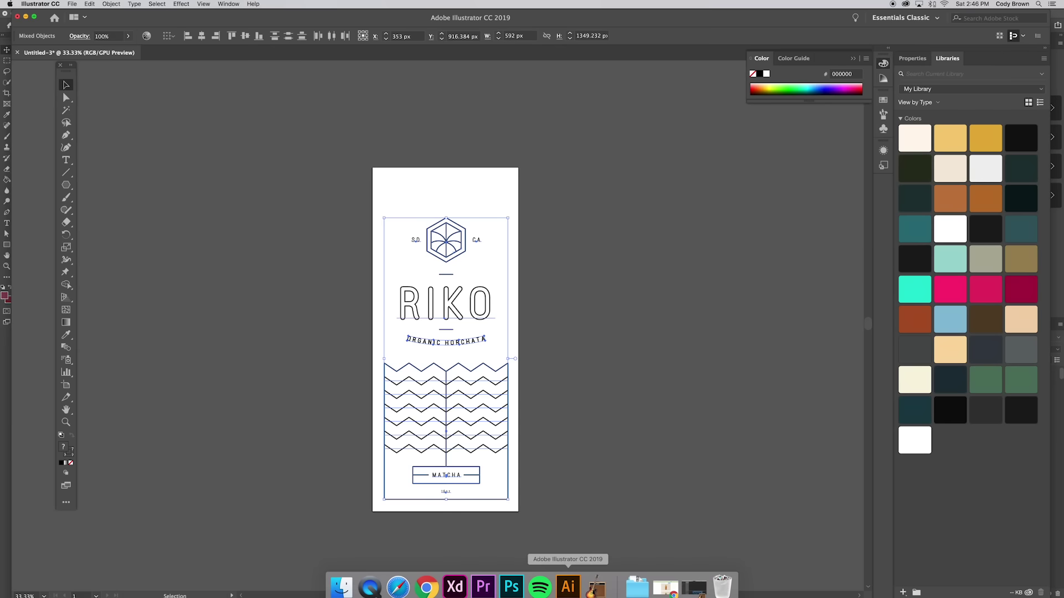
{"action": "left_click", "coordinate": [513, 591]}
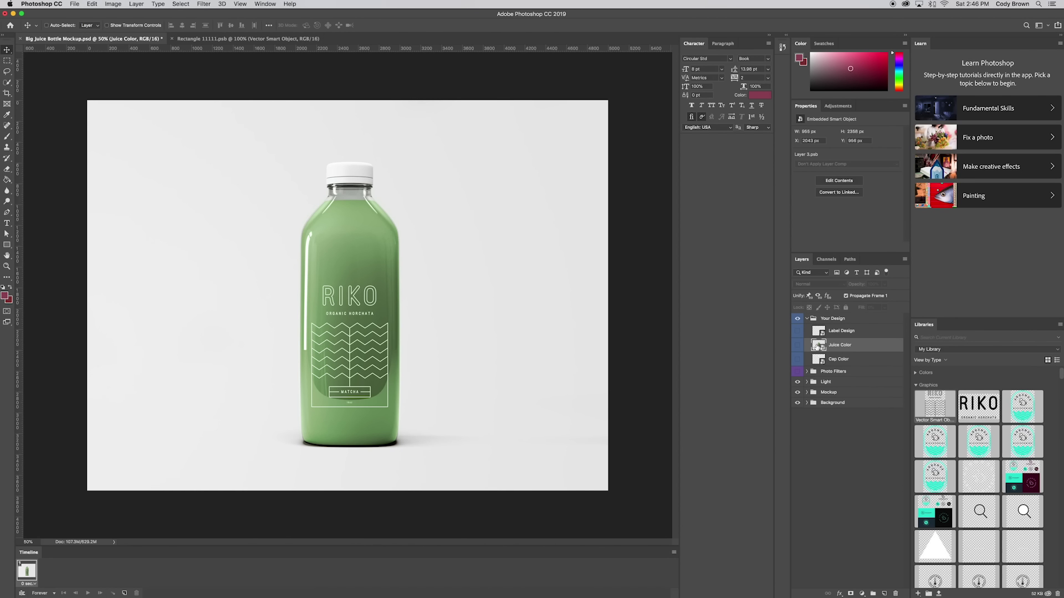
{"action": "double_click", "coordinate": [817, 345]}
{"action": "left_click", "coordinate": [328, 39]}
{"action": "left_click", "coordinate": [252, 39]}
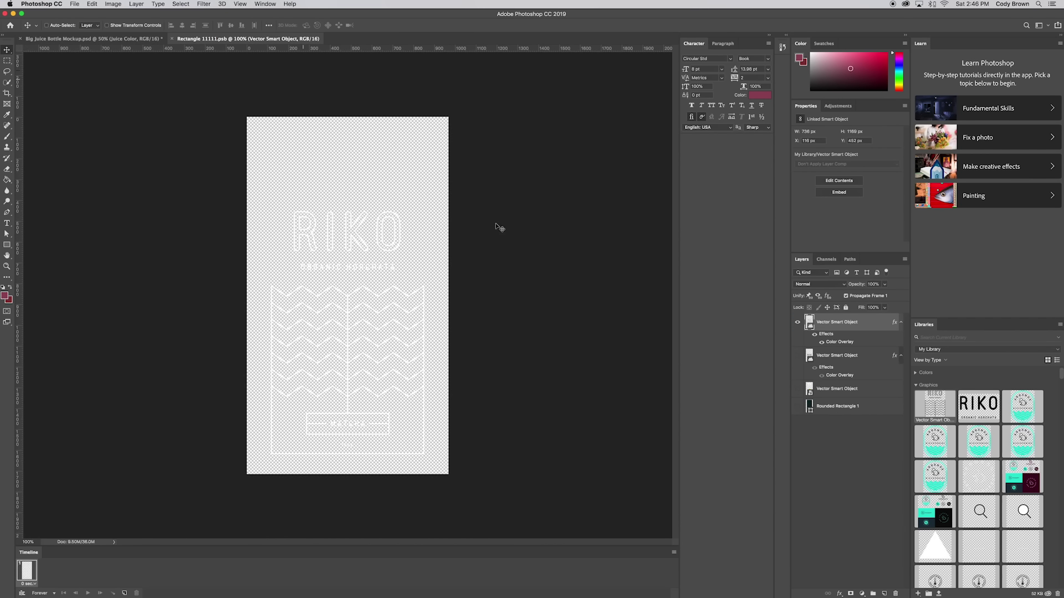
Replace the old label artwork with the copied design, pasted as a Smart Object and fitted inside the canvas with a margin.
{"action": "key", "text": "BackSpace"}
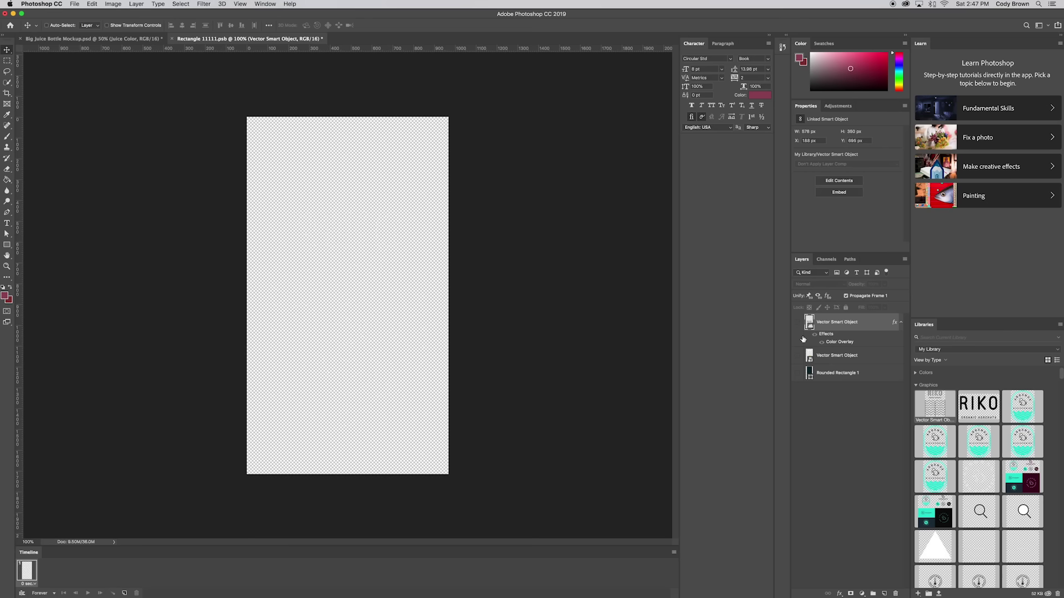
{"action": "key", "text": "super+v"}
{"action": "left_click", "coordinate": [571, 265]}
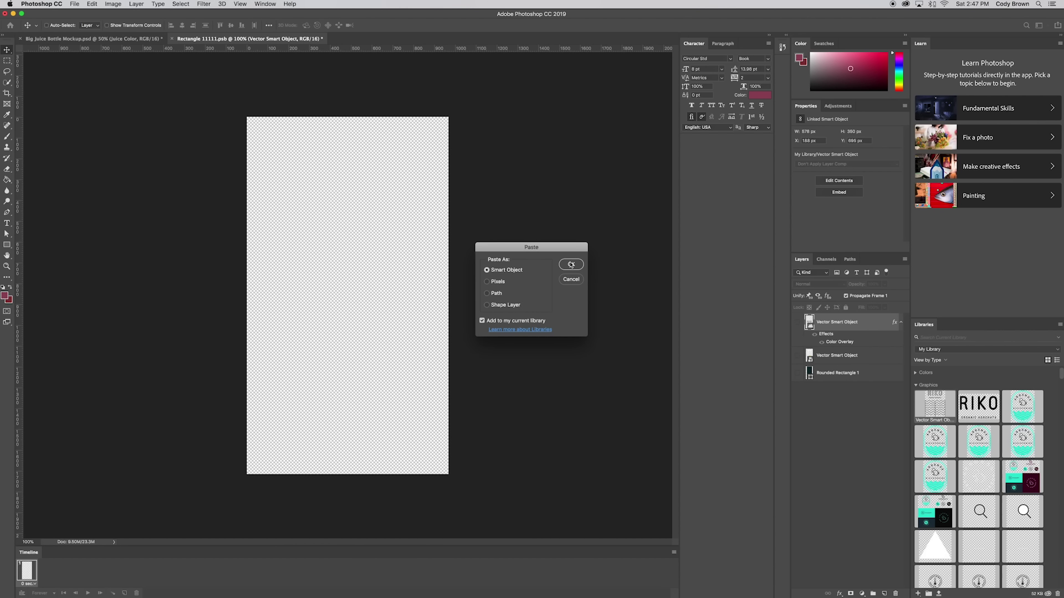
{"action": "left_click_drag", "start_coordinate": [430, 116], "coordinate": [419, 132]}
{"action": "key", "text": "Return"}
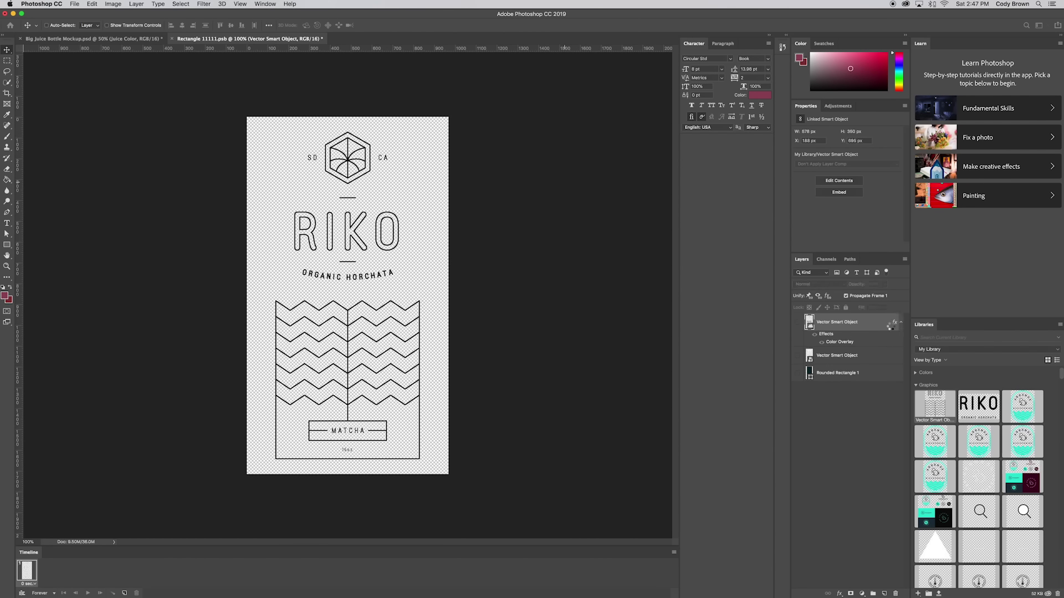
Apply a white Color Overlay to the pasted label artwork, save the label document and return to the bottle mockup.
{"action": "double_click", "coordinate": [882, 325]}
{"action": "left_click", "coordinate": [762, 446]}
{"action": "key", "text": "Return"}
{"action": "left_click", "coordinate": [74, 3]}
{"action": "left_click", "coordinate": [89, 78]}
{"action": "key", "text": "ctrl+Tab"}
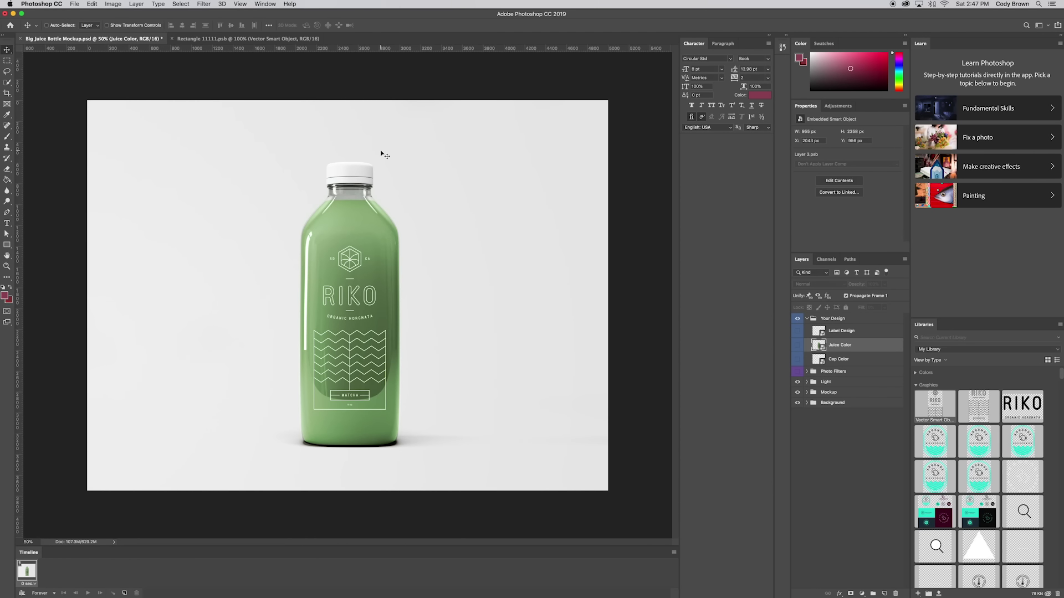
Enlarge the label artwork in Rectangle 11111.psb until it spans the canvas height, save it and return to the bottle mockup.
{"action": "left_click", "coordinate": [268, 40]}
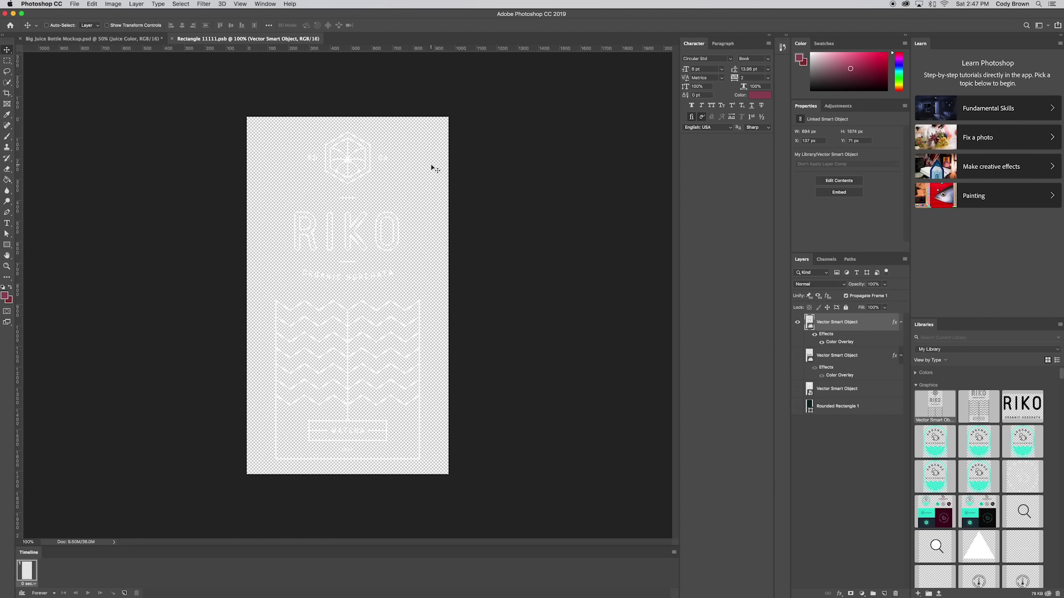
{"action": "key", "text": "ctrl+t"}
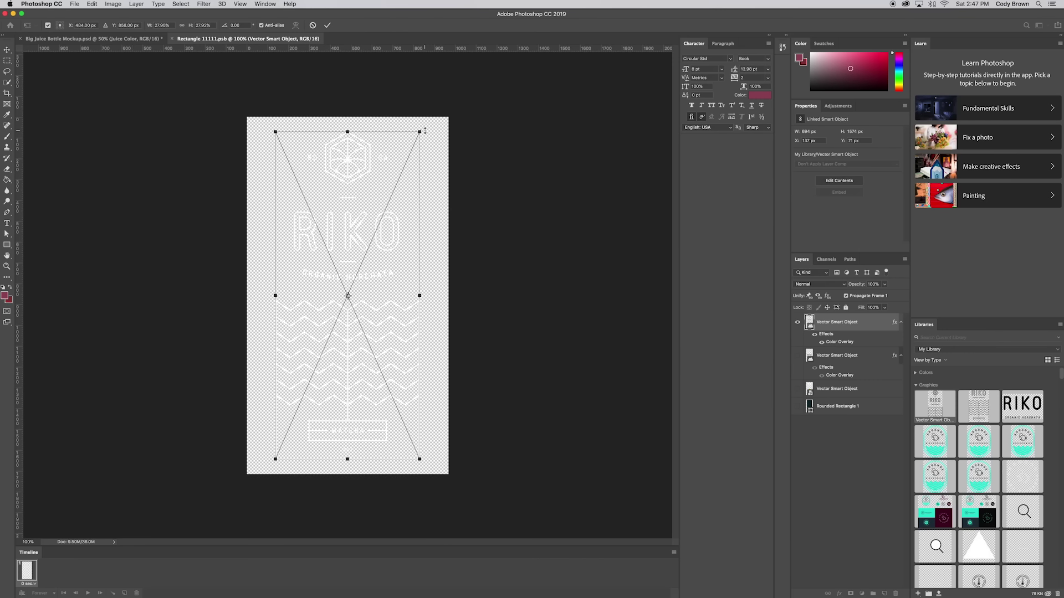
{"action": "left_click_drag", "start_coordinate": [424, 131], "coordinate": [433, 118]}
{"action": "key", "text": "Return"}
{"action": "left_click", "coordinate": [74, 4]}
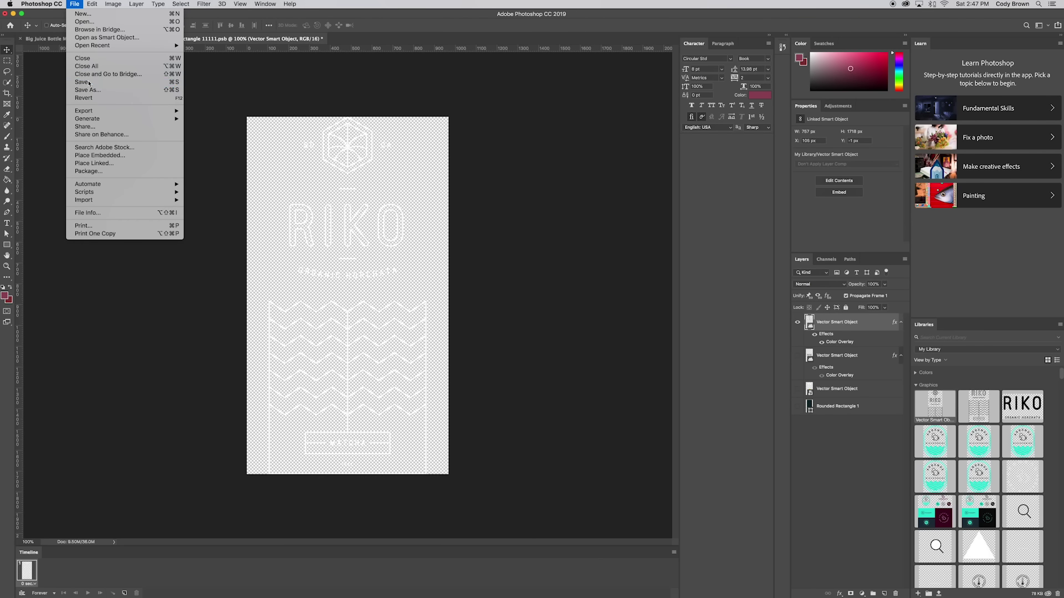
{"action": "left_click", "coordinate": [89, 83]}
{"action": "left_click", "coordinate": [73, 39]}
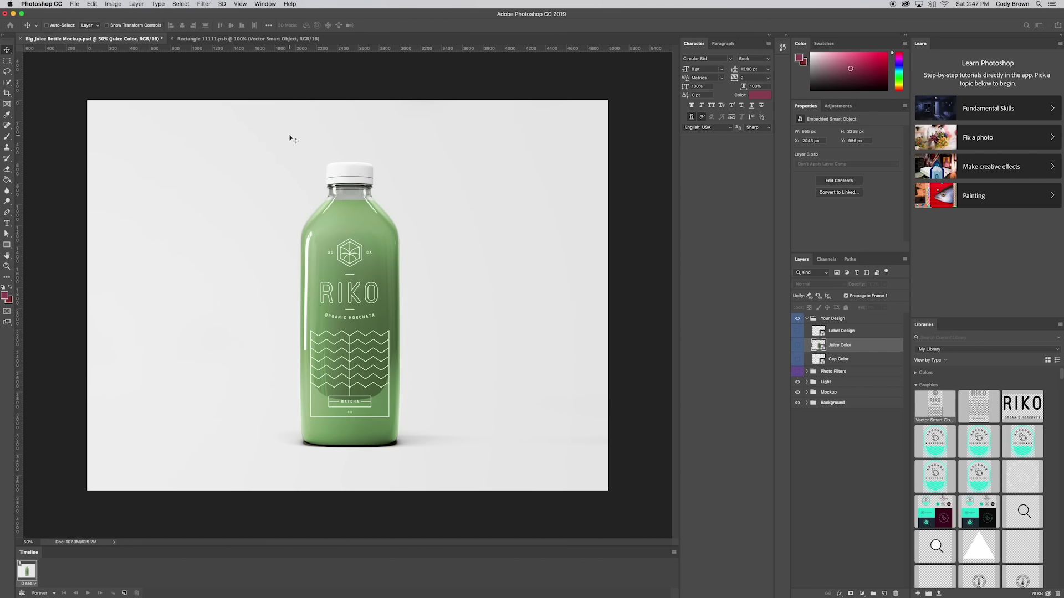
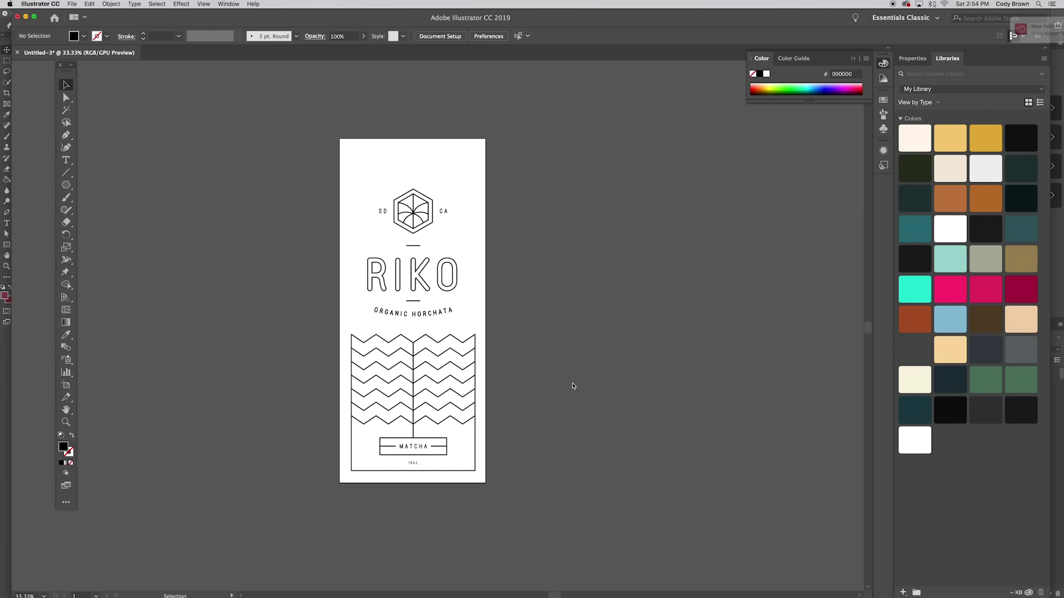
In Illustrator, duplicate the label artboard with its artwork and place the copy to the right of the original.
{"action": "left_click", "coordinate": [423, 36]}
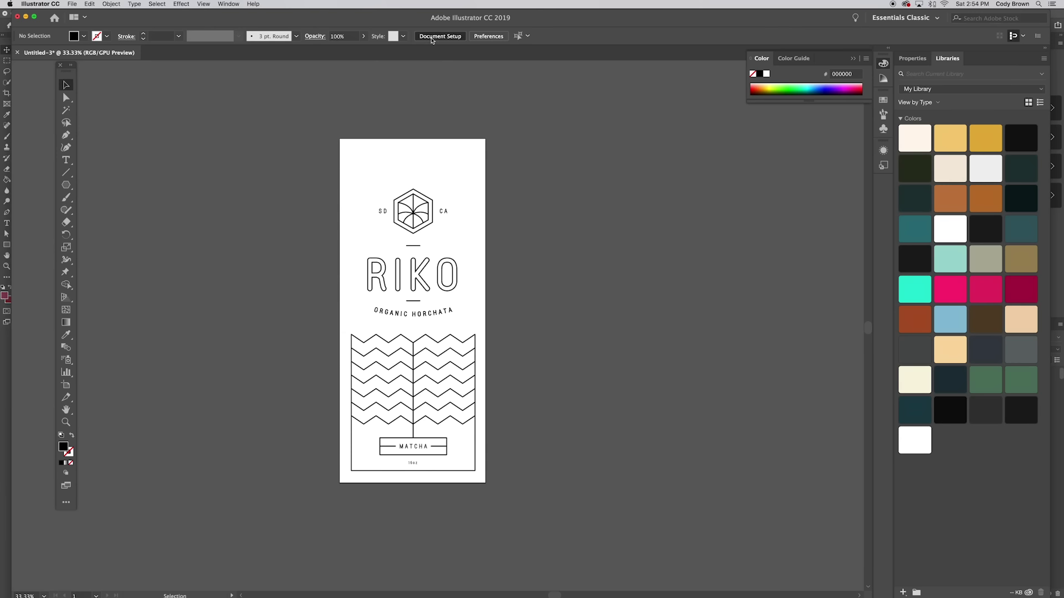
{"action": "left_click", "coordinate": [642, 249]}
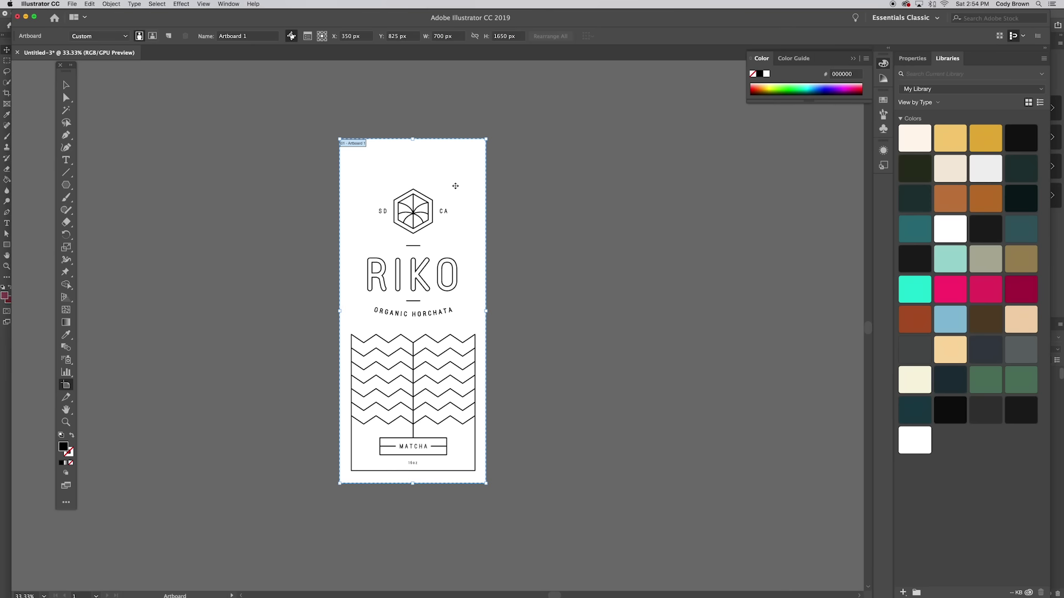
{"action": "left_click_drag", "start_coordinate": [456, 187], "coordinate": [663, 186]}
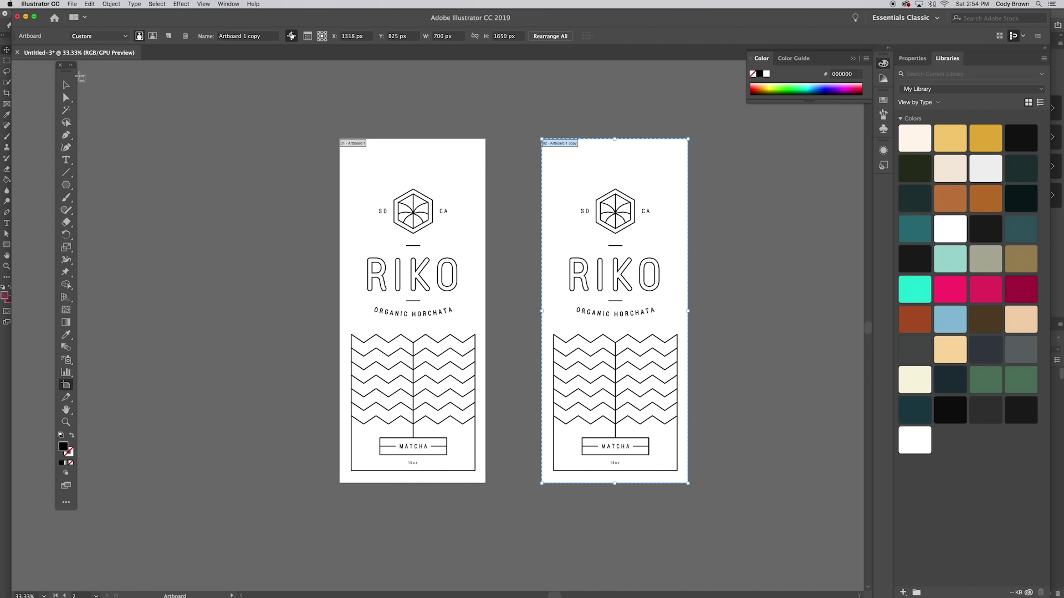
{"action": "left_click", "coordinate": [63, 83]}
{"action": "left_click_drag", "start_coordinate": [342, 127], "coordinate": [320, 118]}
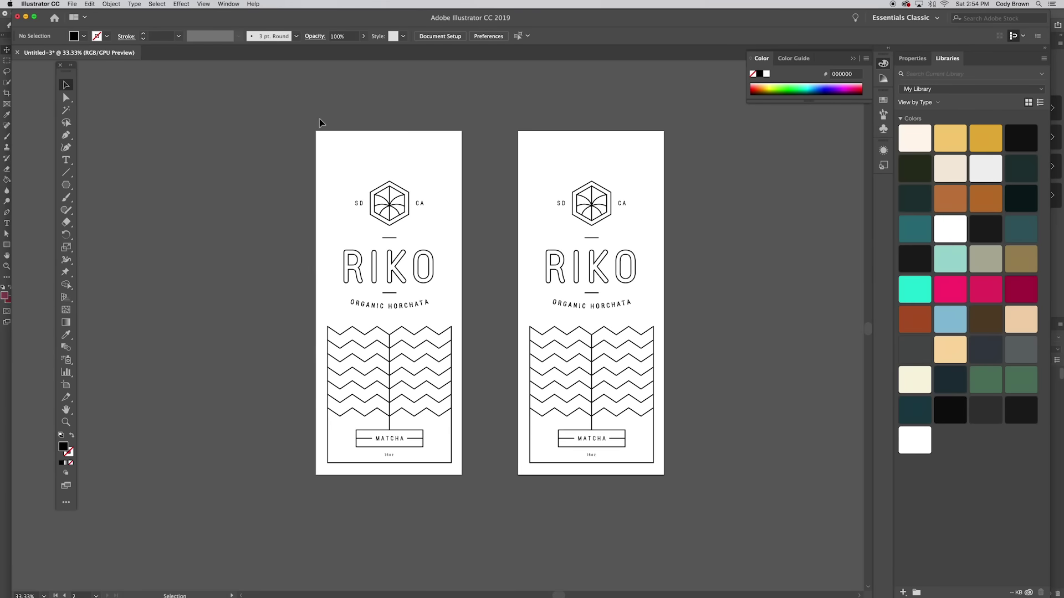
Change the MATCHA text on the copied label to TURMERIC.
{"action": "key", "text": "super+equal"}
{"action": "key", "text": "super+equal"}
{"action": "left_click_drag", "start_coordinate": [454, 194], "coordinate": [354, 109]}
{"action": "key", "text": "super+equal"}
{"action": "left_click_drag", "start_coordinate": [520, 271], "coordinate": [320, 114]}
{"action": "double_click", "coordinate": [577, 380]}
{"action": "double_click", "coordinate": [578, 380]}
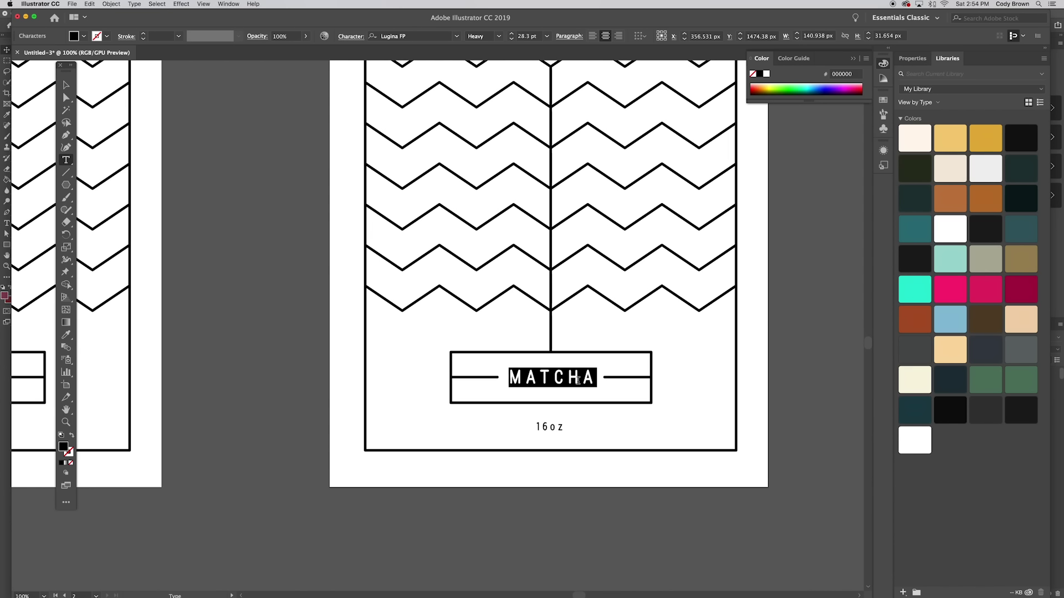
{"action": "type", "text": "T"}
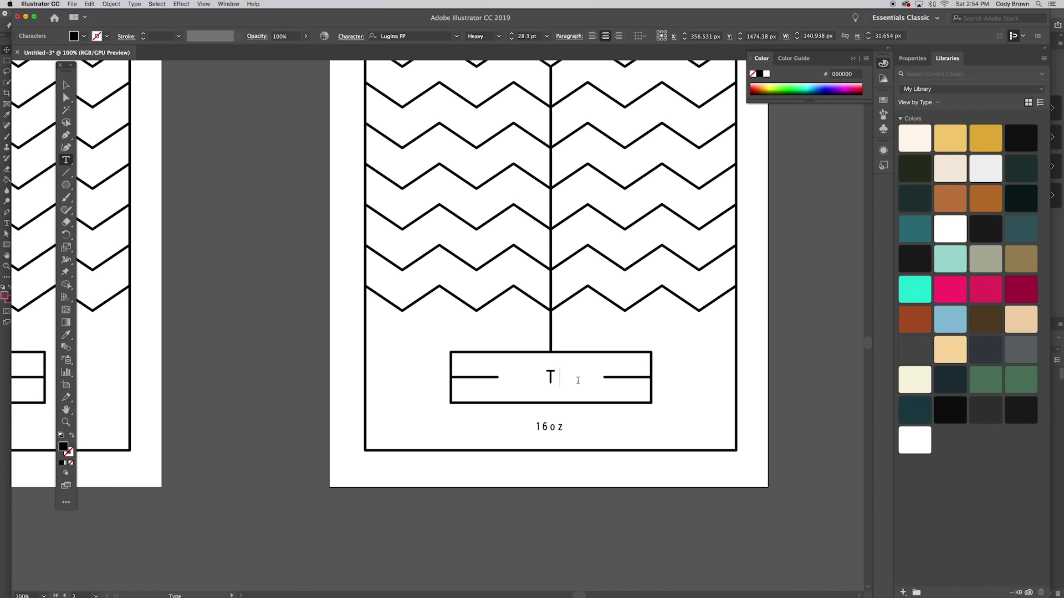
{"action": "type", "text": "URMERIC"}
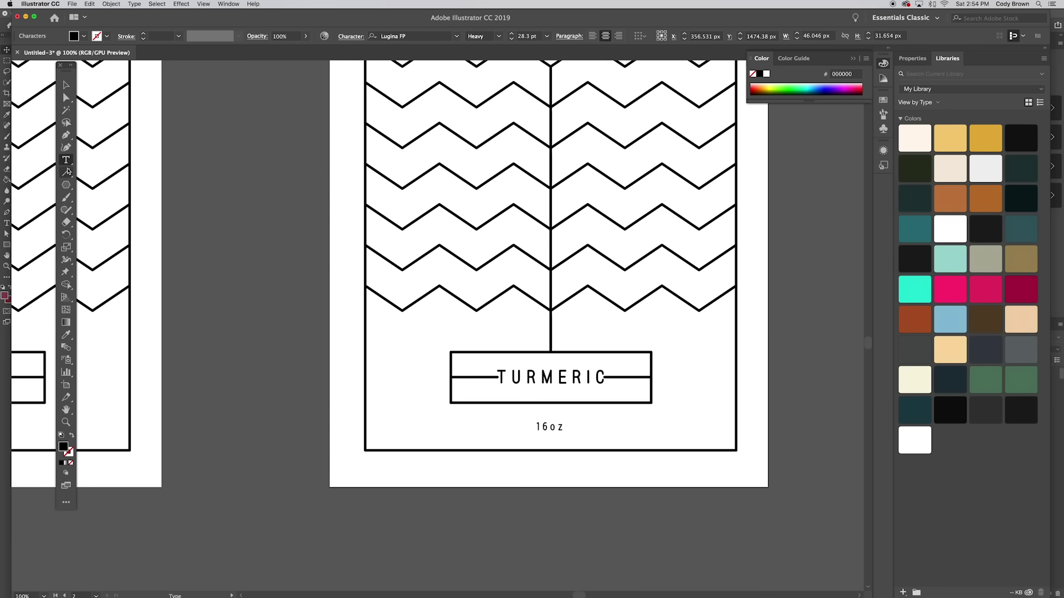
Shorten the horizontal lines on both sides of TURMERIC by moving their inner ends outward, clear of the text.
{"action": "left_click", "coordinate": [66, 84]}
{"action": "key", "text": "super+equal"}
{"action": "key", "text": "a"}
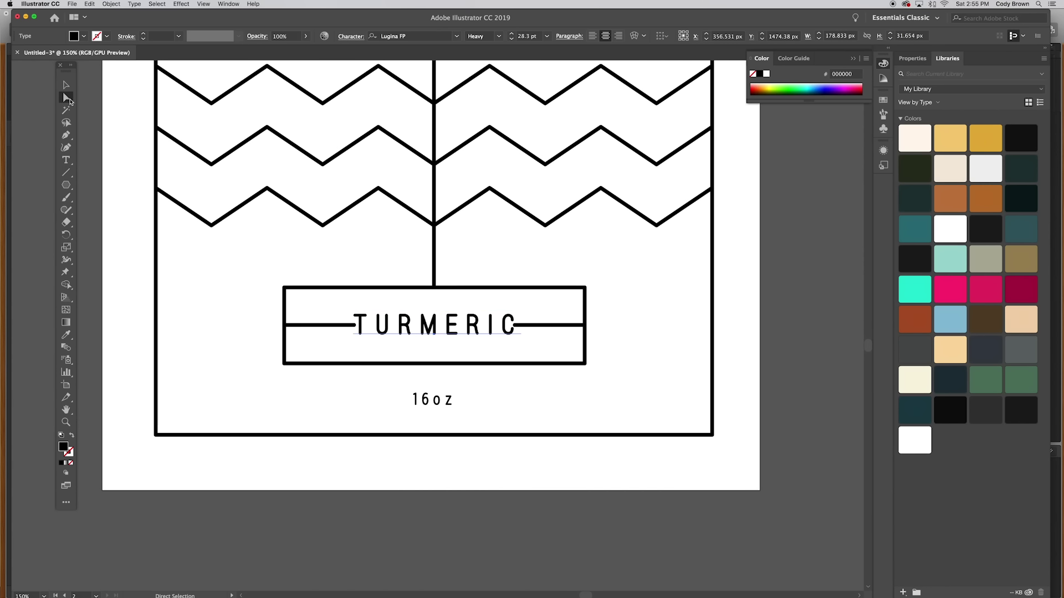
{"action": "left_click", "coordinate": [355, 326]}
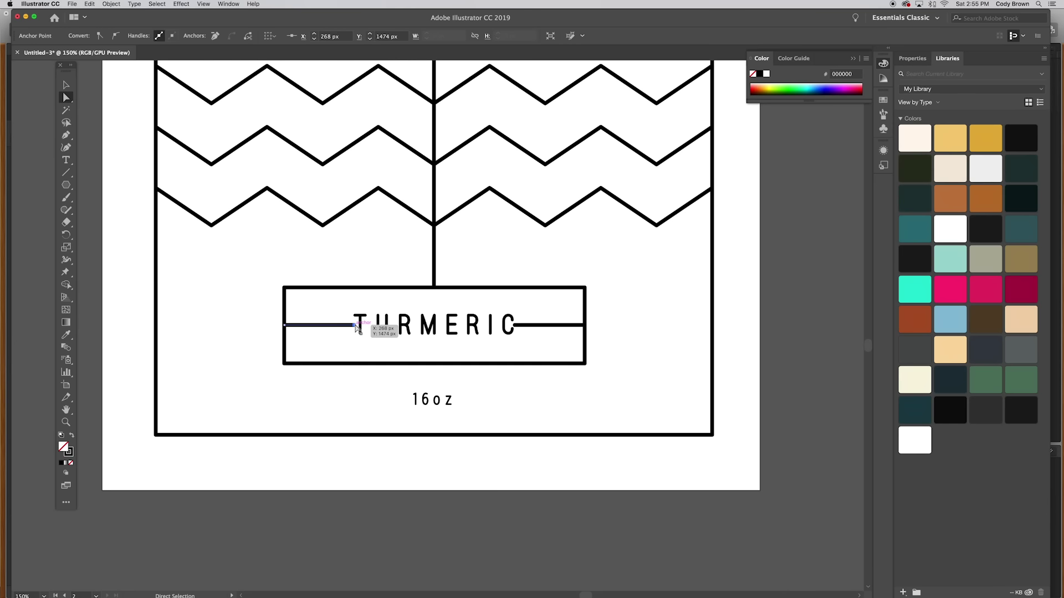
{"action": "key", "text": "shift+Left"}
{"action": "key", "text": "shift+Left"}
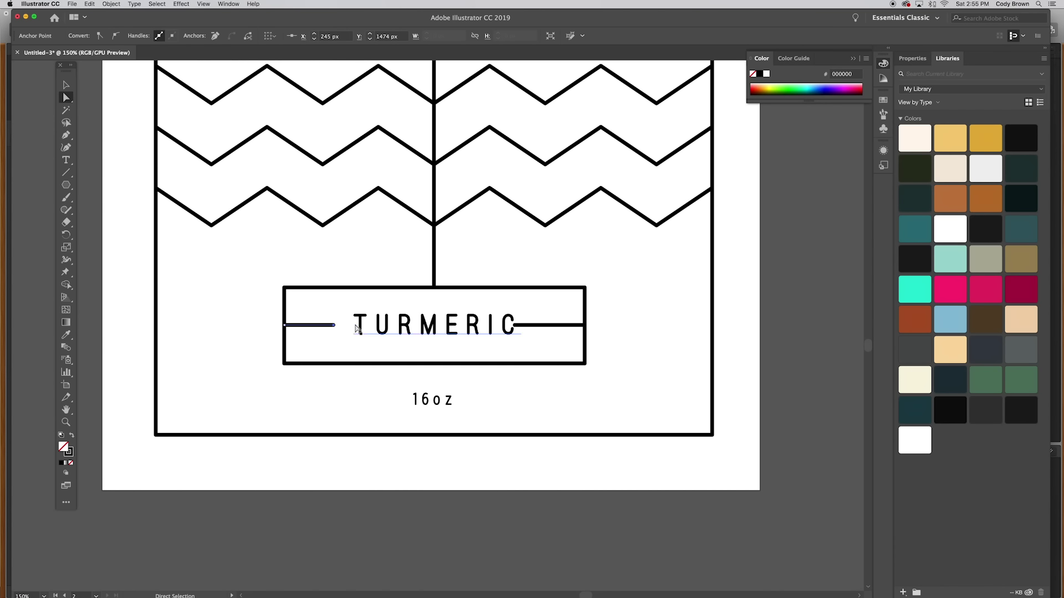
{"action": "key", "text": "super+shift+a"}
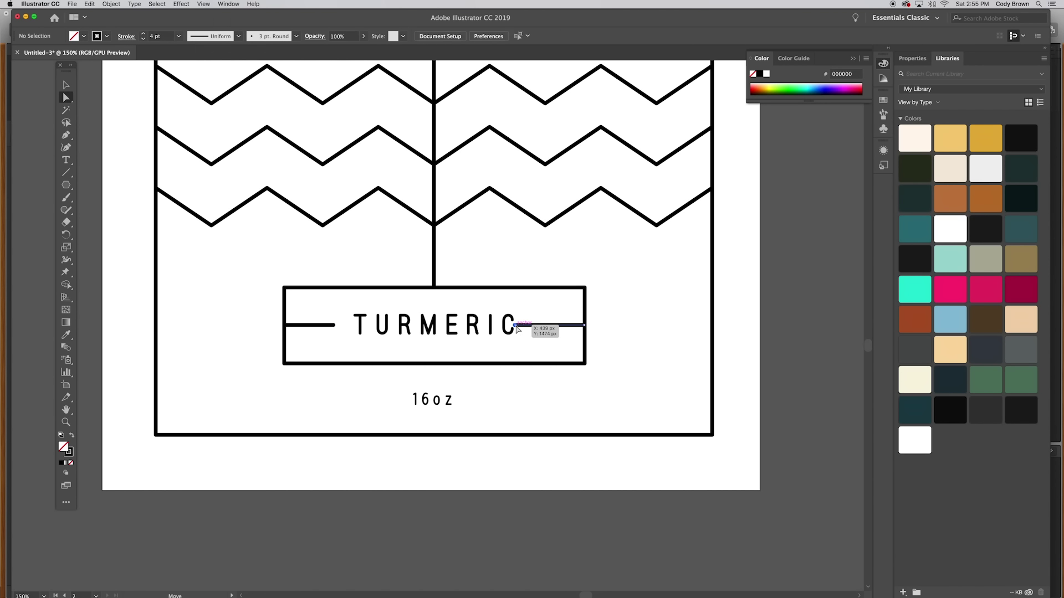
{"action": "left_click", "coordinate": [516, 328]}
{"action": "key", "text": "shift+Right"}
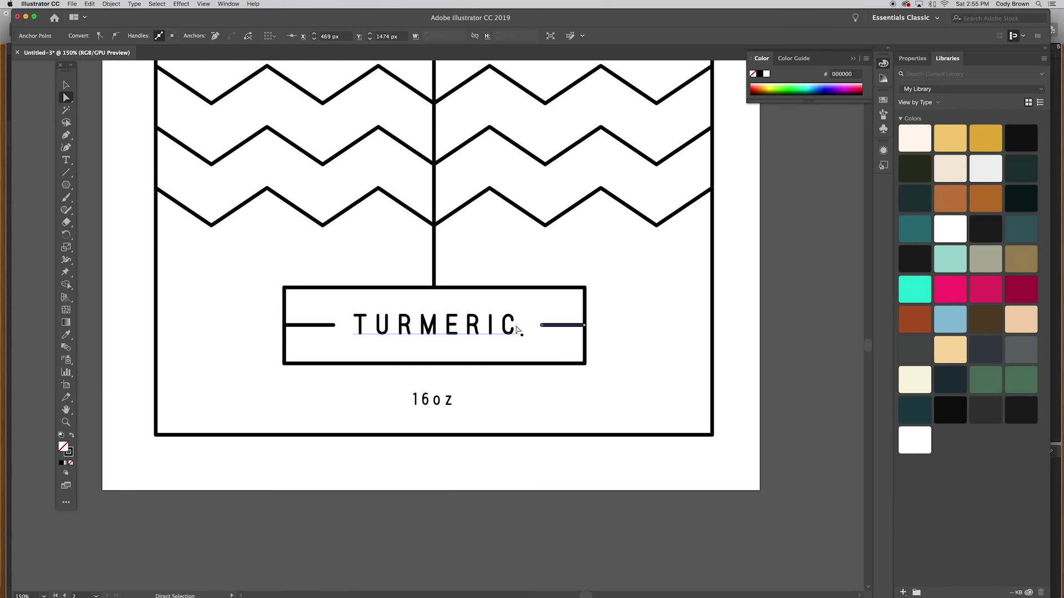
{"action": "left_click", "coordinate": [751, 285]}
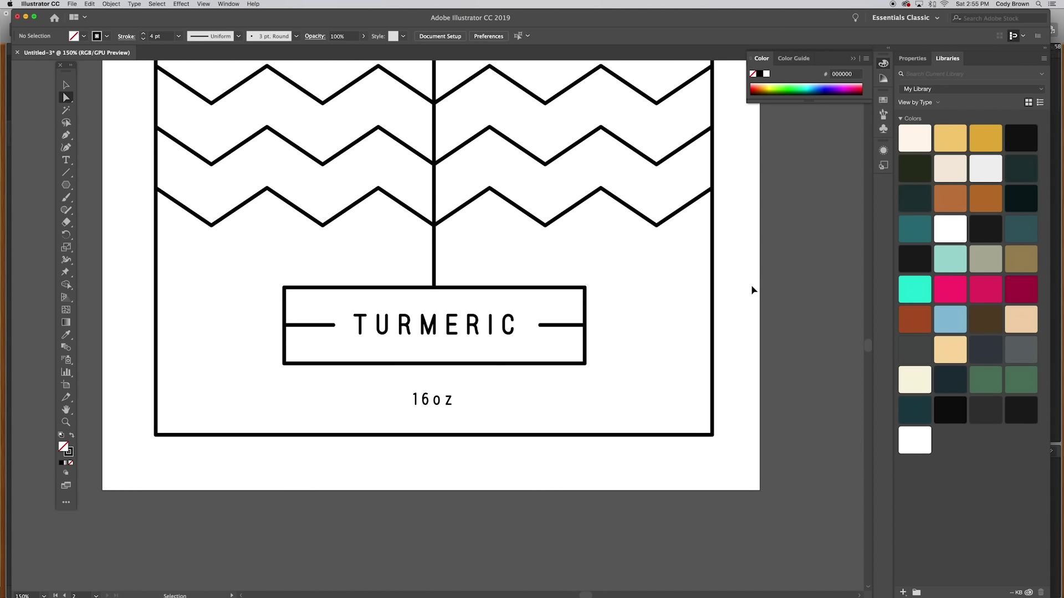
Switch to Photoshop and duplicate the Big Juice Bottle Mockup document.
{"action": "key", "text": "super+minus"}
{"action": "key", "text": "super+minus"}
{"action": "key", "text": "super+minus"}
{"action": "left_click_drag", "start_coordinate": [675, 285], "coordinate": [722, 346]}
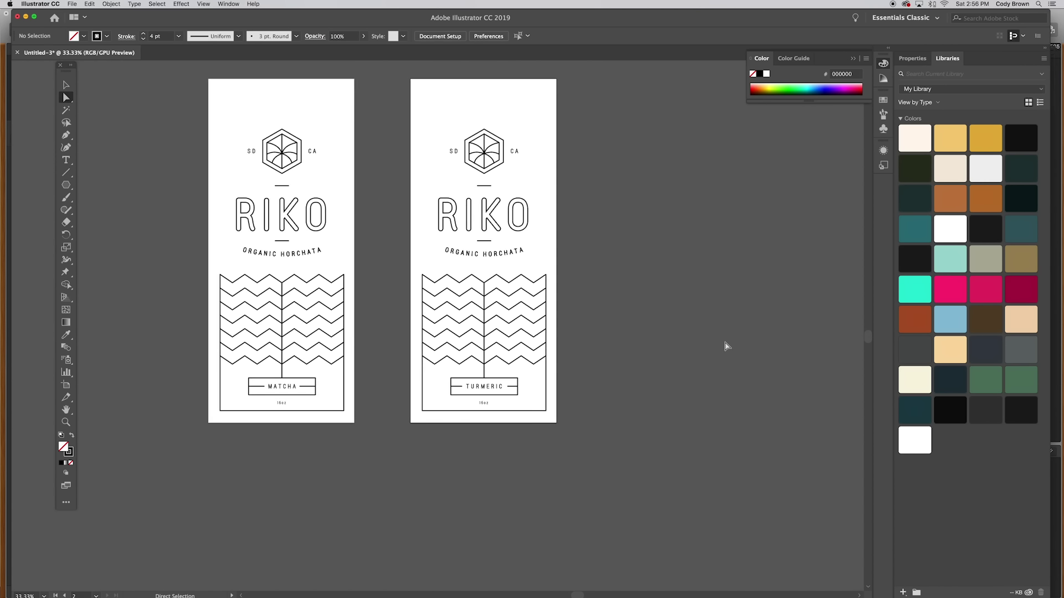
{"action": "left_click", "coordinate": [535, 593]}
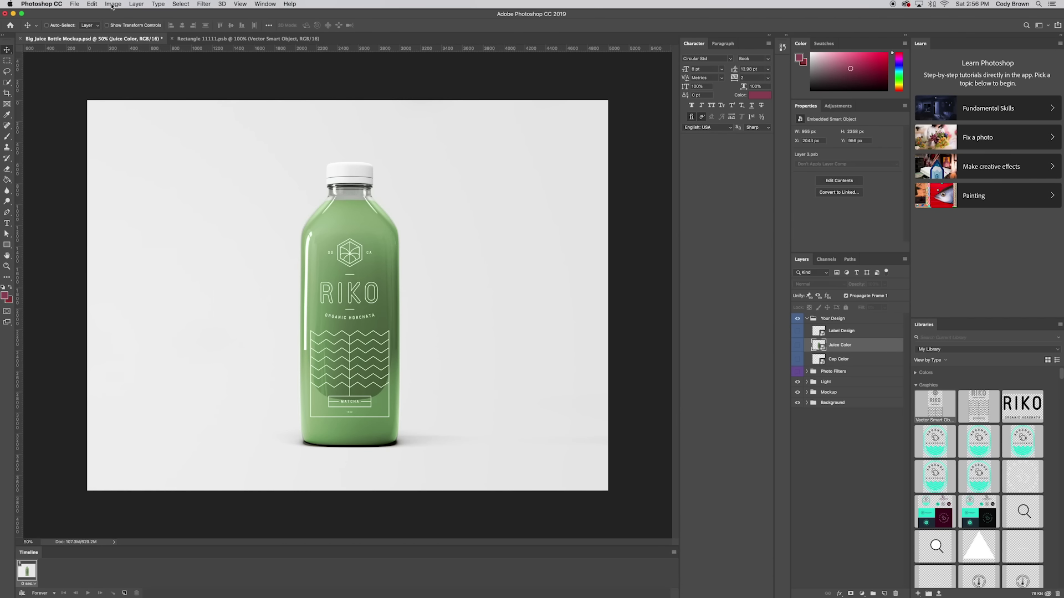
{"action": "left_click", "coordinate": [112, 5]}
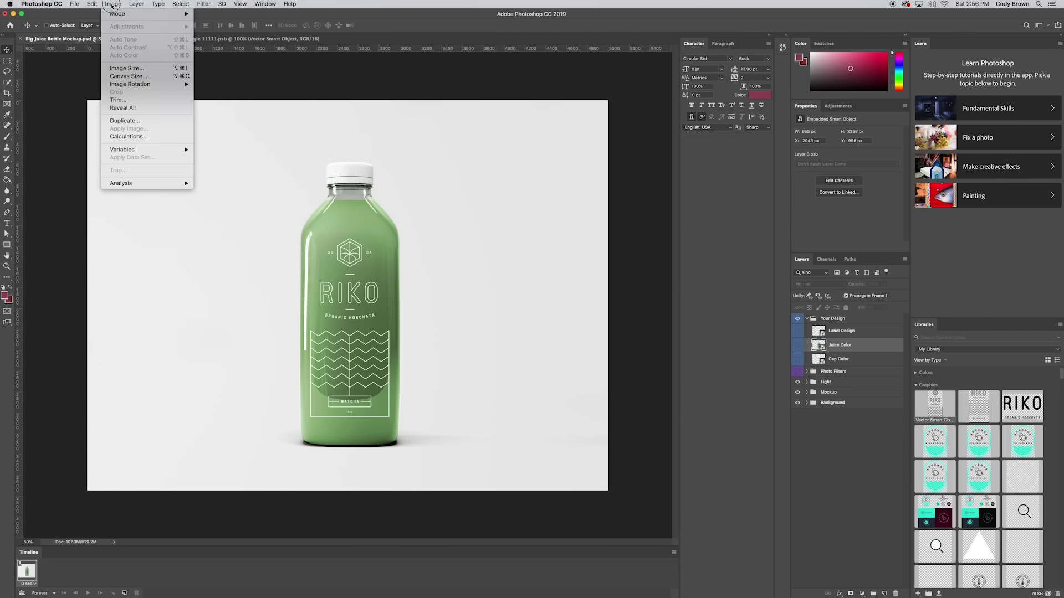
{"action": "left_click", "coordinate": [132, 120]}
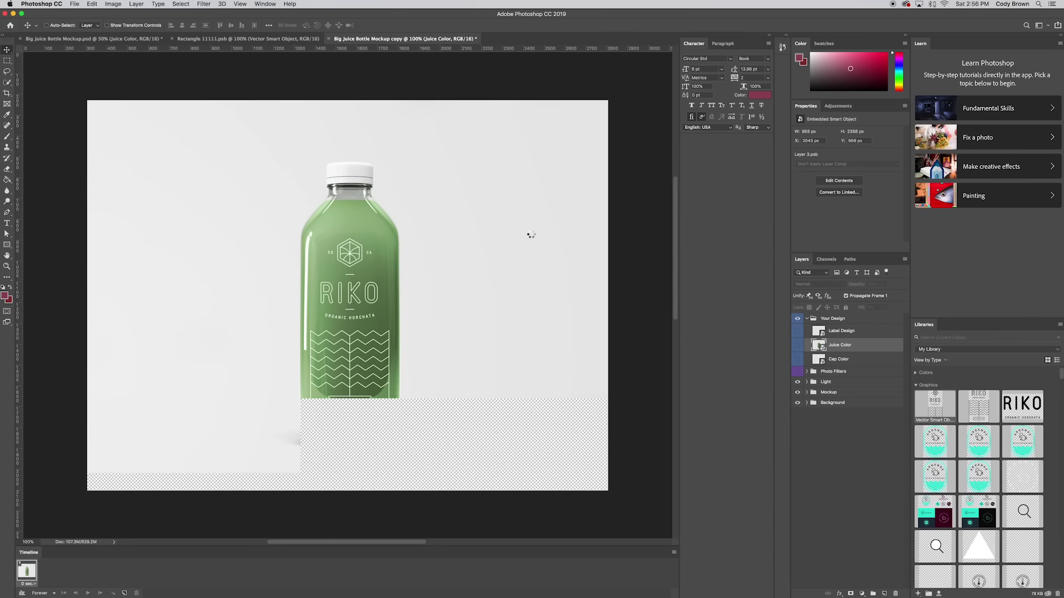
Open the Juice Color smart object of the duplicated mockup and set its juice fill colour to orange b35911.
{"action": "double_click", "coordinate": [818, 345]}
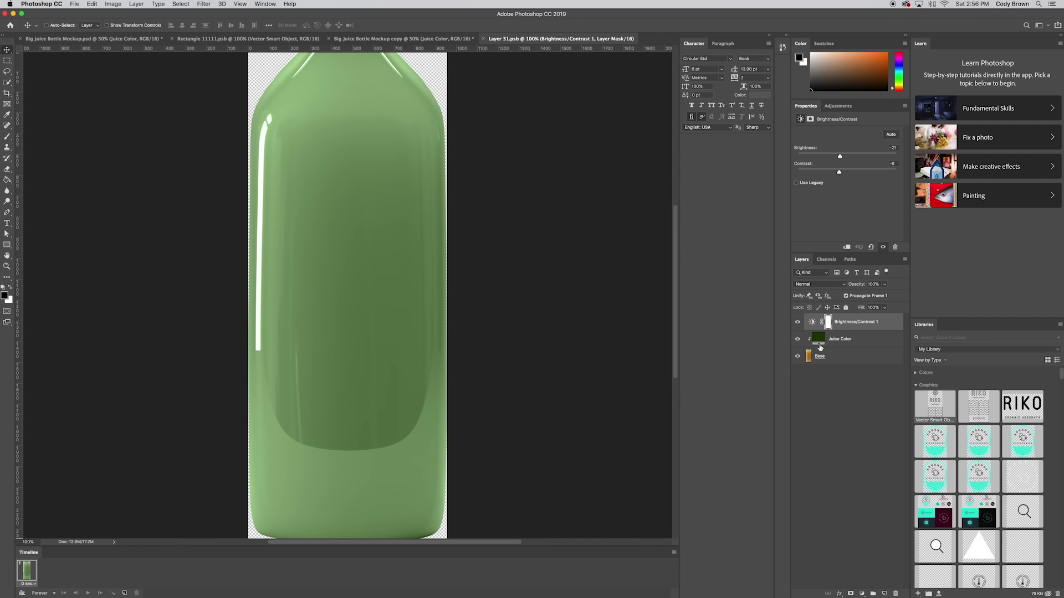
{"action": "double_click", "coordinate": [816, 339]}
{"action": "left_click_drag", "start_coordinate": [833, 367], "coordinate": [833, 379]}
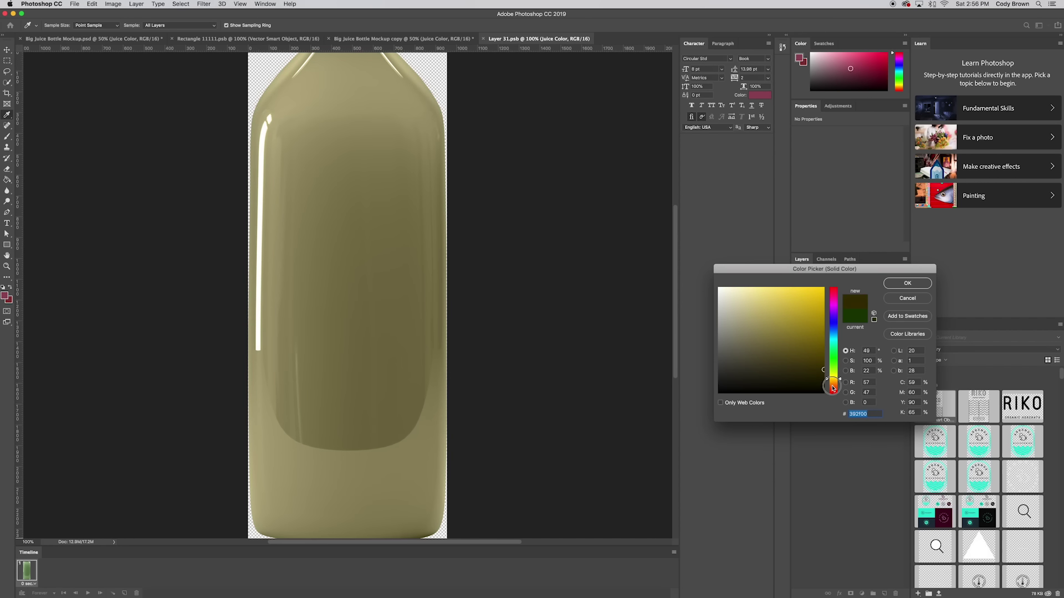
{"action": "left_click", "coordinate": [834, 387]}
{"action": "mouse_move", "coordinate": [817, 337]}
{"action": "left_mouse_down"}
{"action": "mouse_move", "coordinate": [818, 323]}
{"action": "mouse_move", "coordinate": [795, 325]}
{"action": "mouse_move", "coordinate": [814, 319]}
{"action": "left_mouse_up"}
{"action": "left_click", "coordinate": [842, 385]}
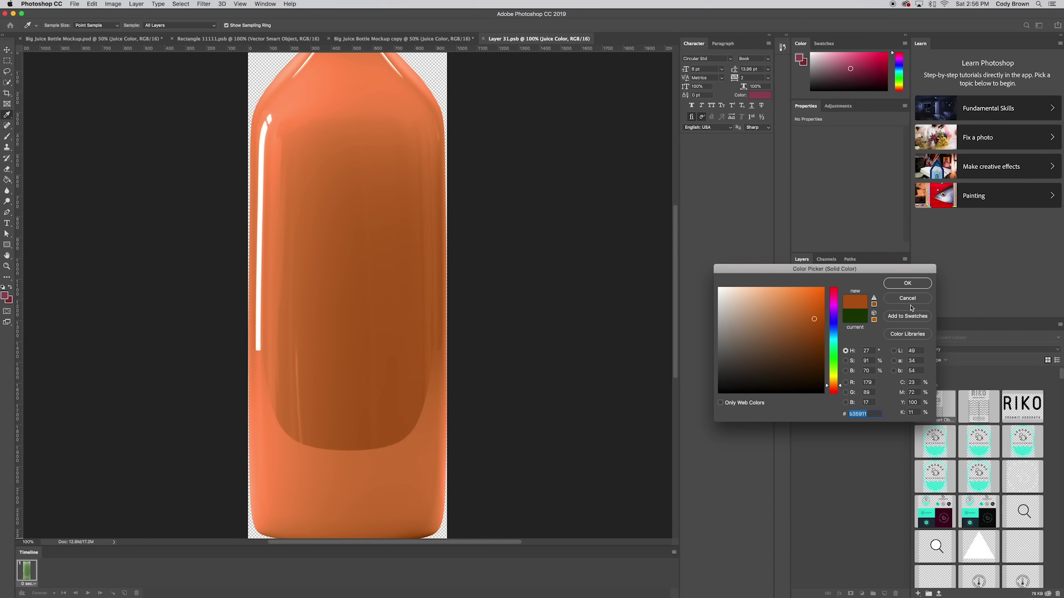
{"action": "left_click", "coordinate": [907, 283]}
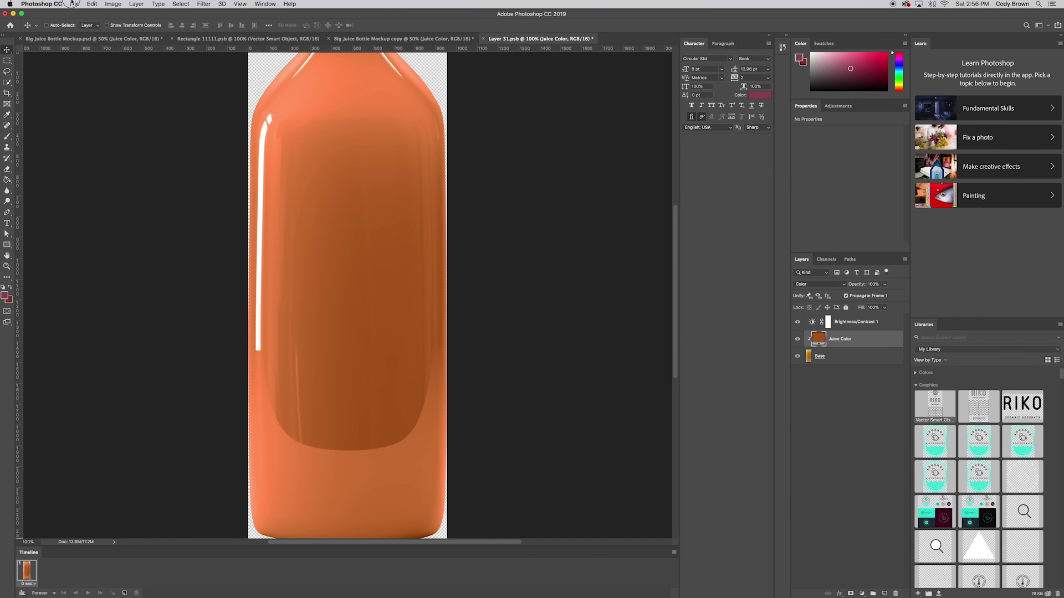
Save the Juice Color smart object and return to the Big Juice Bottle Mockup copy document.
{"action": "left_click", "coordinate": [74, 4]}
{"action": "left_click", "coordinate": [148, 87]}
{"action": "left_click", "coordinate": [415, 40]}
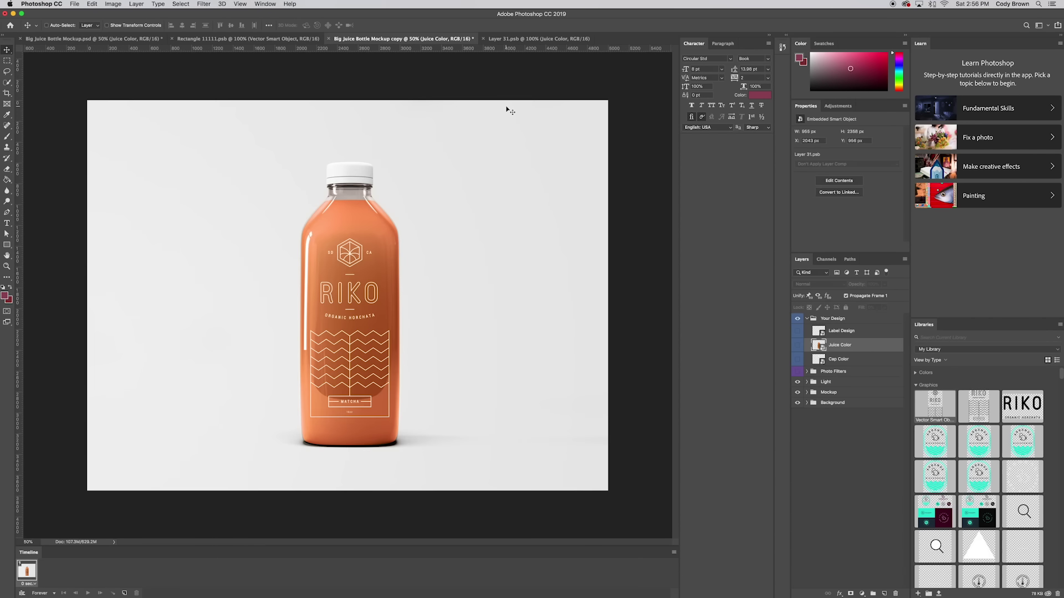
Open the mockup copy's Label Design smart object and paste the whole TURMERIC label artwork from Illustrator into it as a smart object.
{"action": "double_click", "coordinate": [819, 333]}
{"action": "mouse_move", "coordinate": [455, 597]}
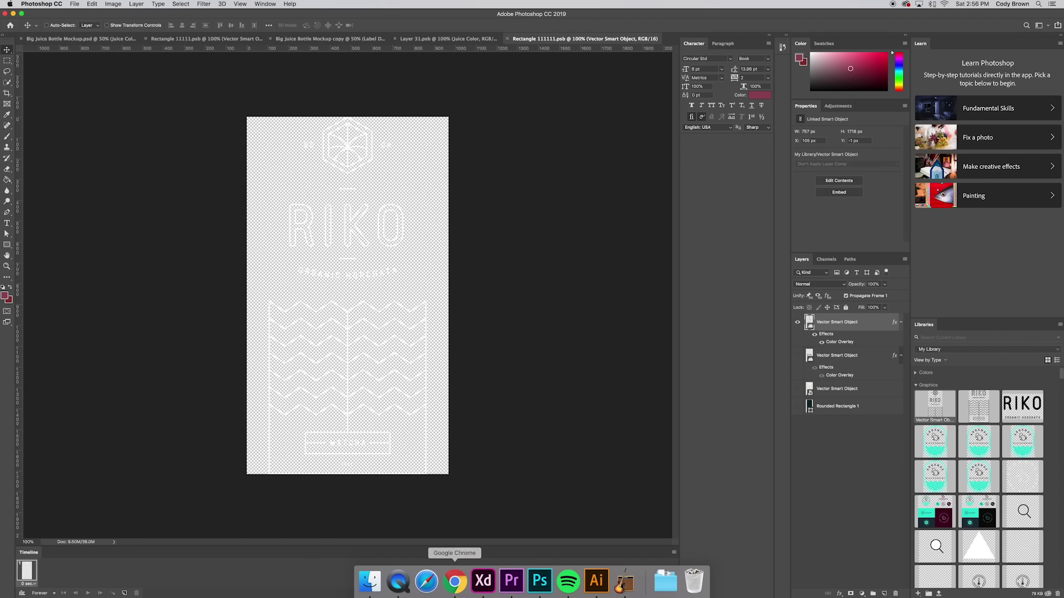
{"action": "left_click", "coordinate": [596, 581]}
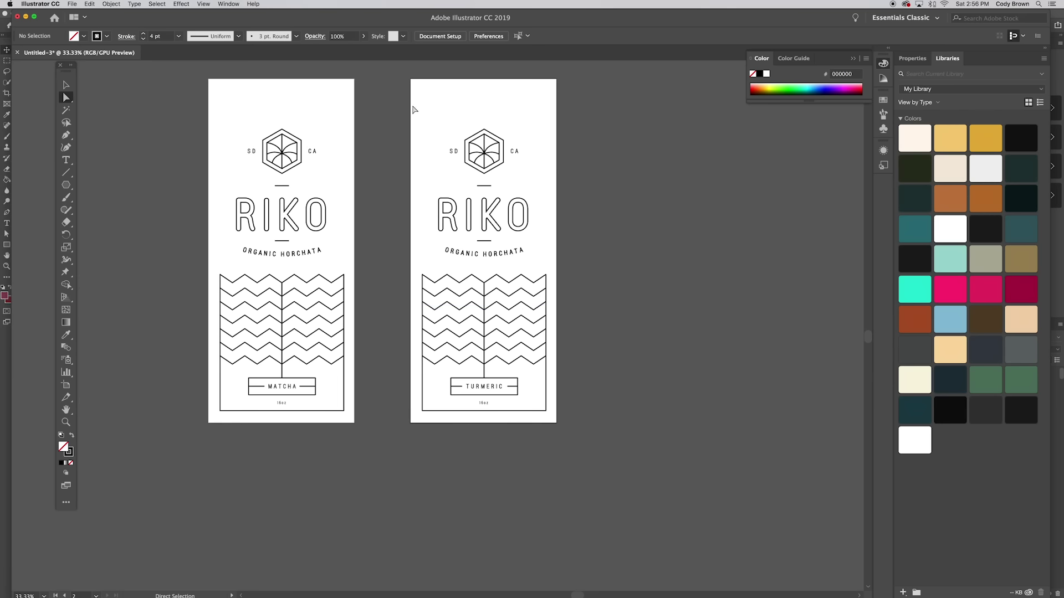
{"action": "left_click_drag", "start_coordinate": [408, 89], "coordinate": [575, 426]}
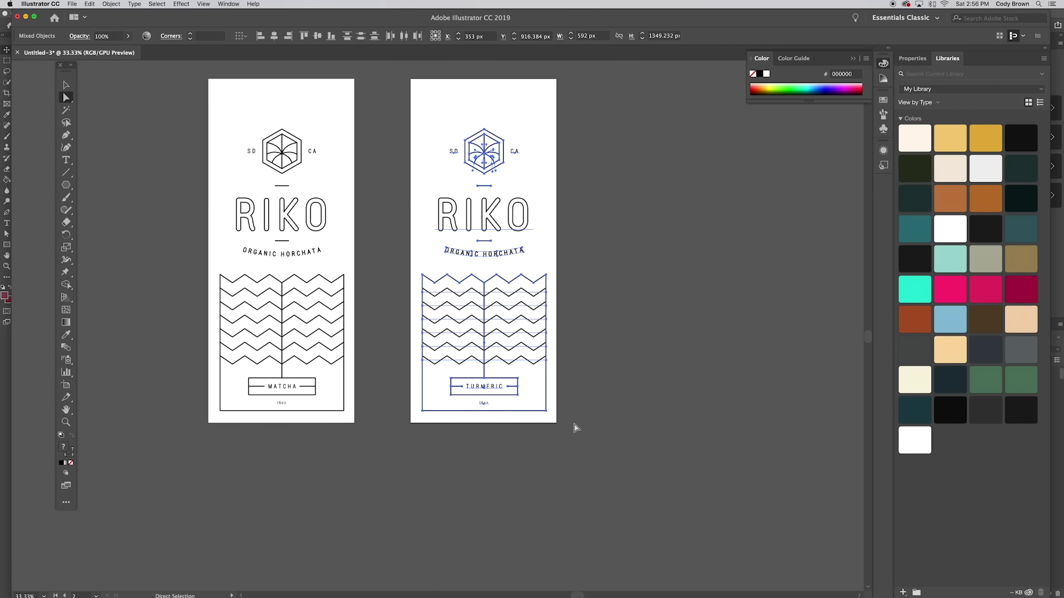
{"action": "left_click", "coordinate": [455, 581]}
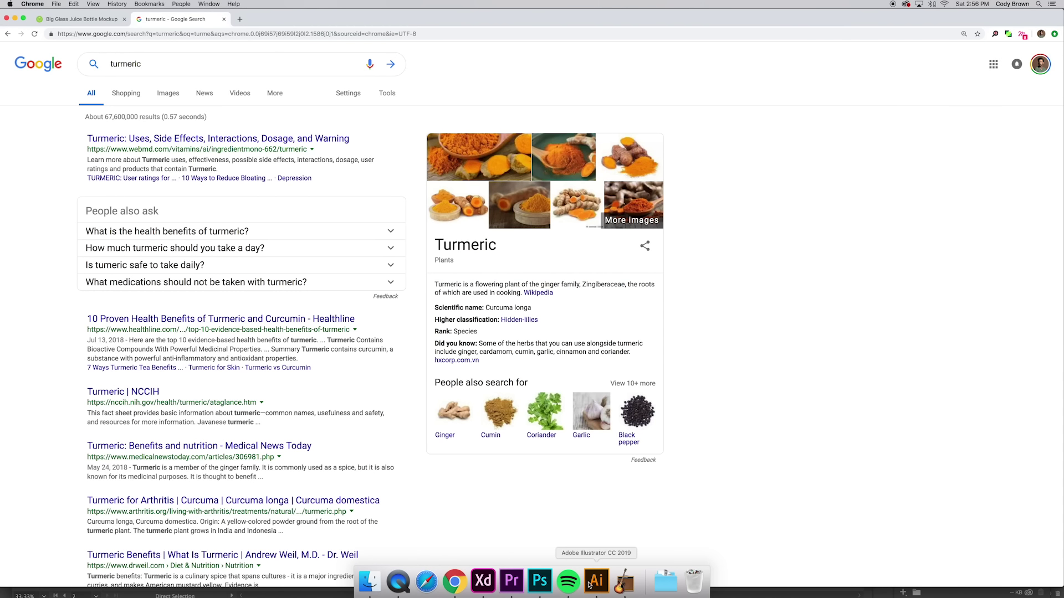
{"action": "left_click", "coordinate": [596, 582]}
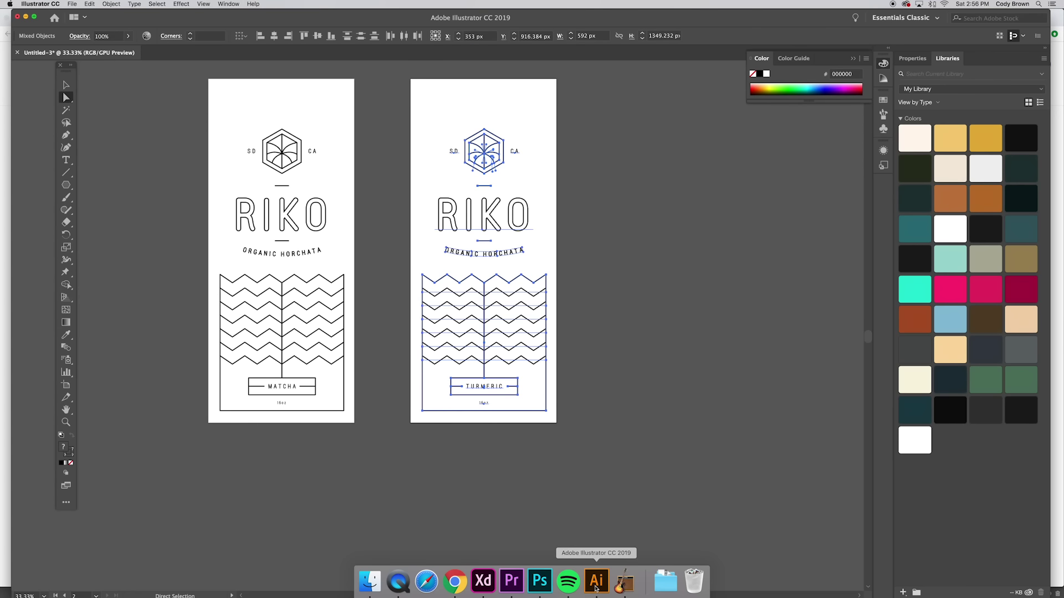
{"action": "left_click", "coordinate": [540, 582]}
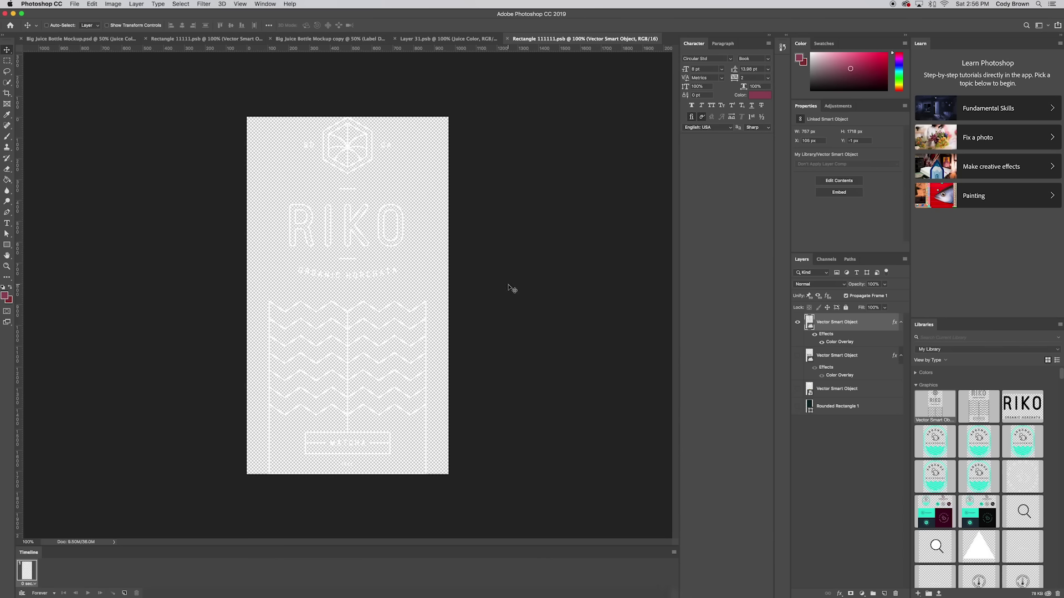
{"action": "key", "text": "super+v"}
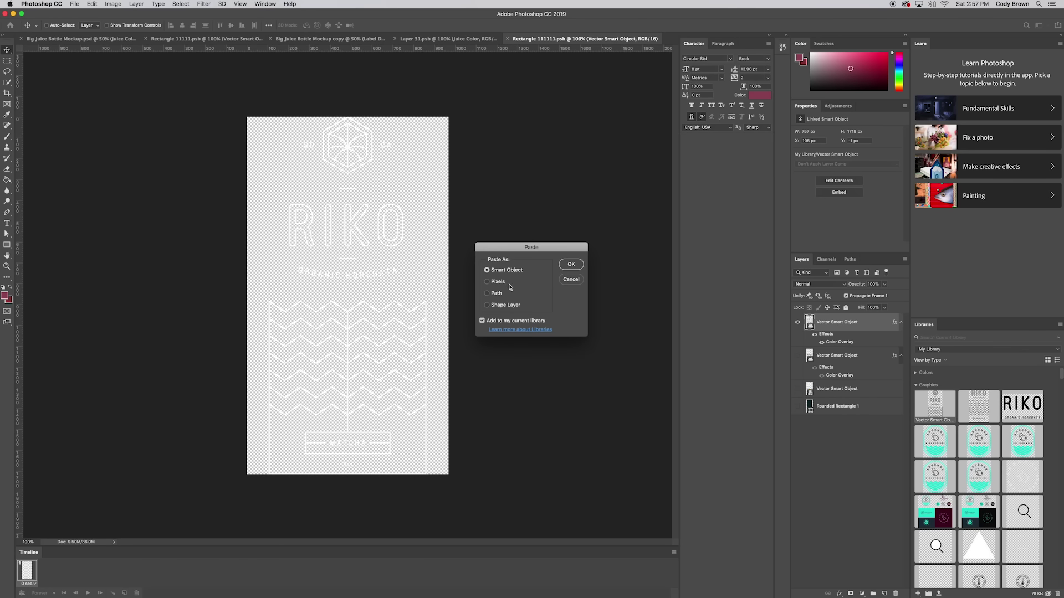
{"action": "left_click", "coordinate": [568, 269]}
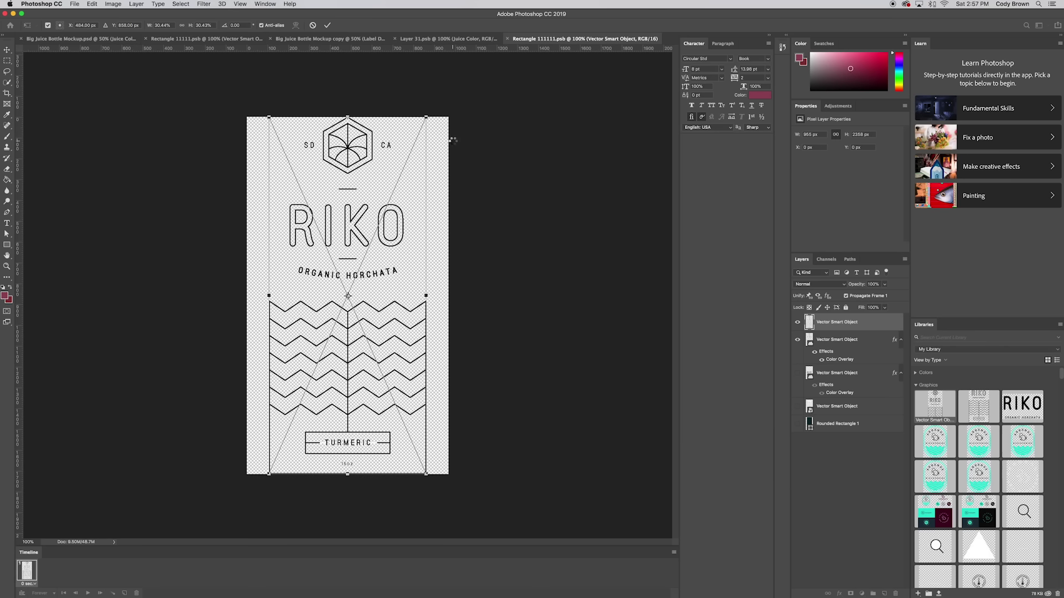
{"action": "key", "text": "Return"}
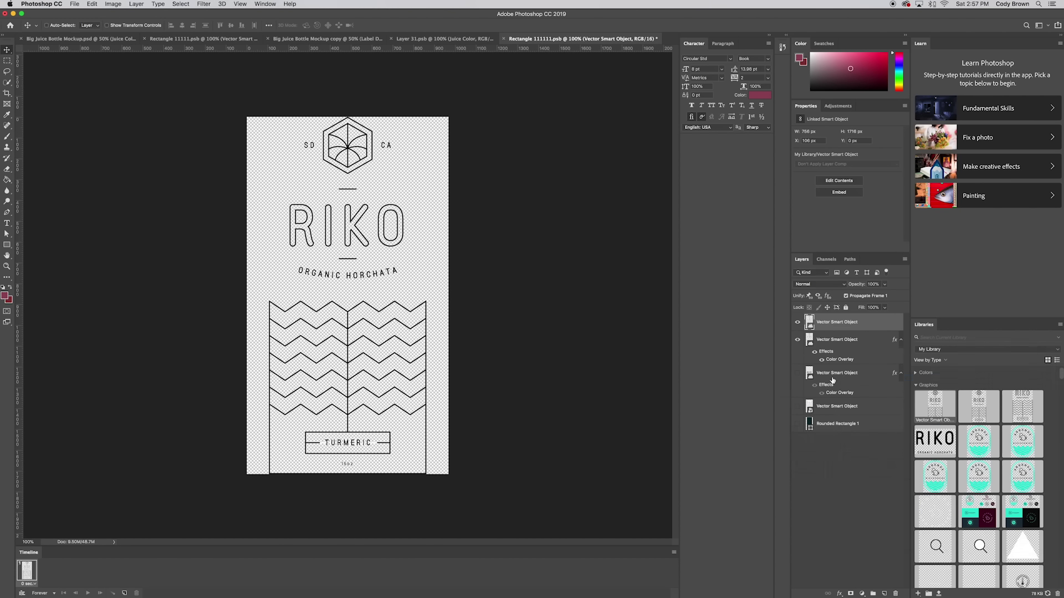
Apply a white Color Overlay to the pasted TURMERIC artwork and hide the MATCHA artwork layer beneath it.
{"action": "double_click", "coordinate": [870, 323]}
{"action": "left_click", "coordinate": [776, 445]}
{"action": "left_click", "coordinate": [1027, 351]}
{"action": "left_click", "coordinate": [797, 355]}
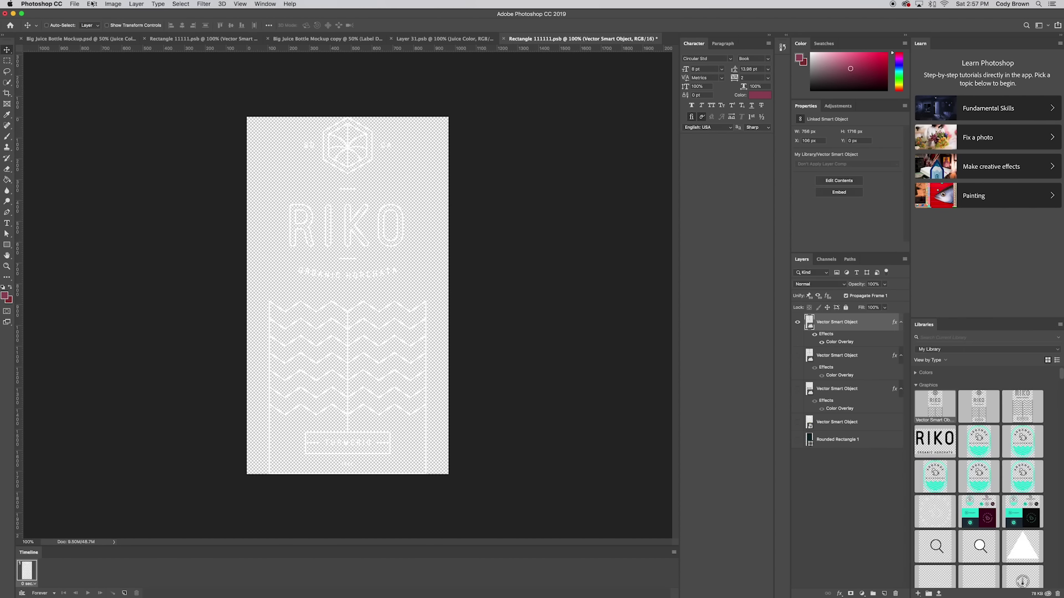
Save the TURMERIC label smart object and close the Juice Color smart object document.
{"action": "left_click", "coordinate": [75, 4]}
{"action": "left_click", "coordinate": [88, 92]}
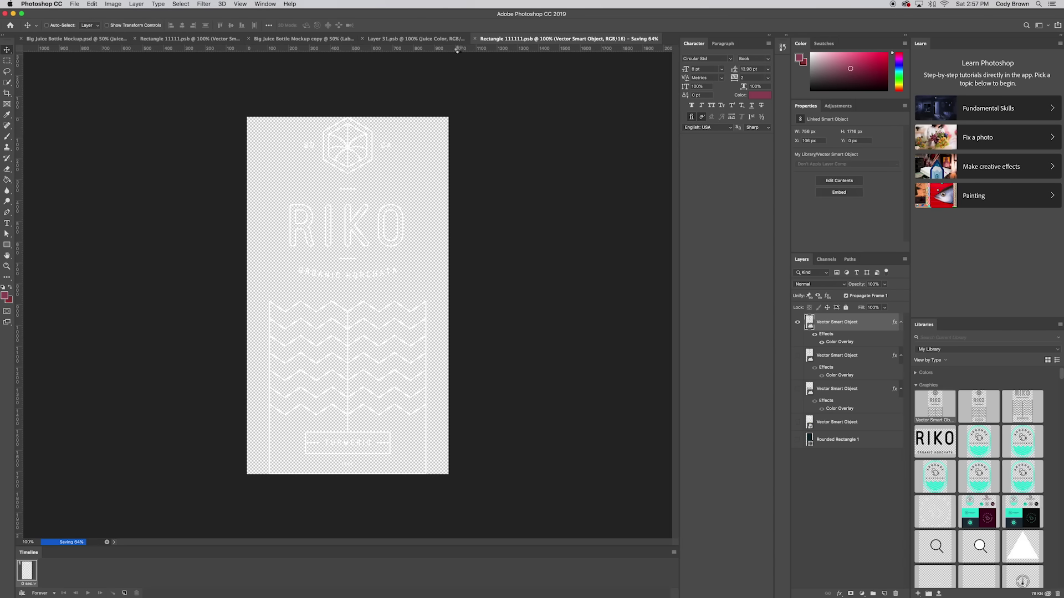
{"action": "left_click", "coordinate": [419, 40]}
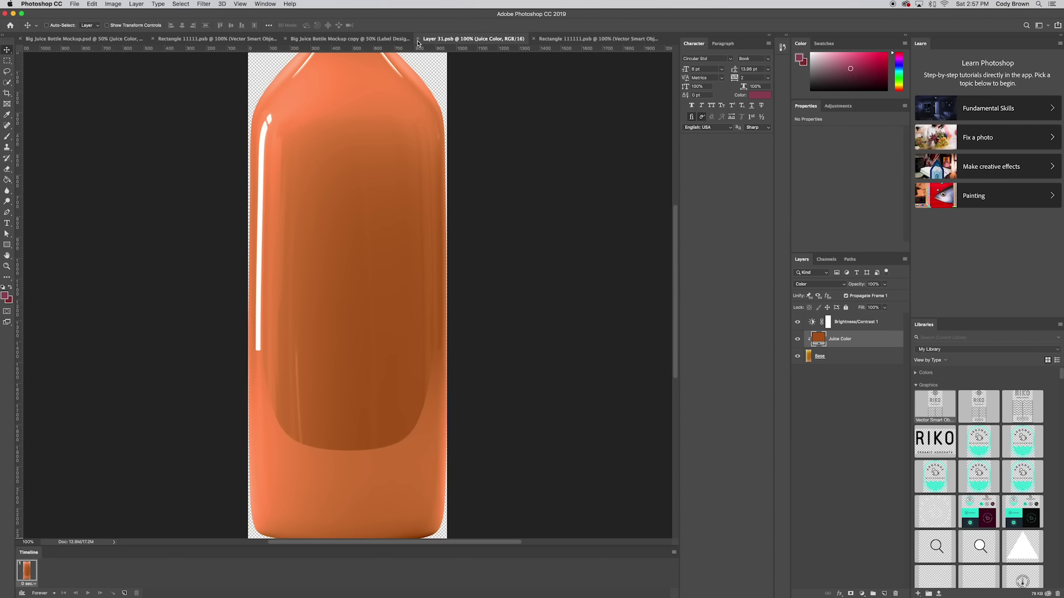
{"action": "left_click", "coordinate": [418, 40]}
{"action": "left_click", "coordinate": [488, 39]}
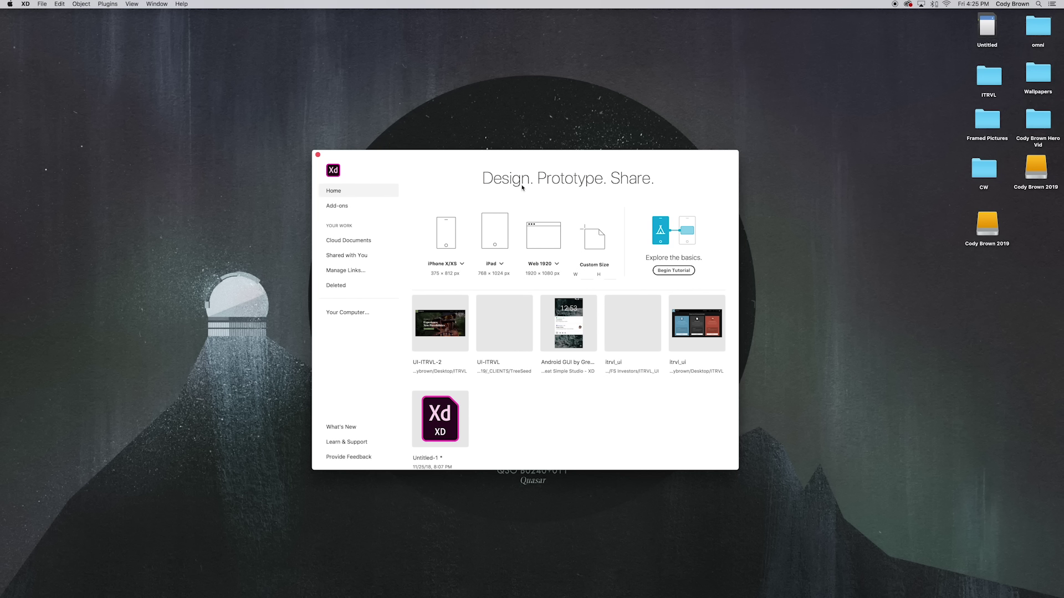
Switch to Adobe XD, create a Web 1920 document and show the artboard's layout grid with a gutter width of 30.
{"action": "left_click", "coordinate": [547, 268]}
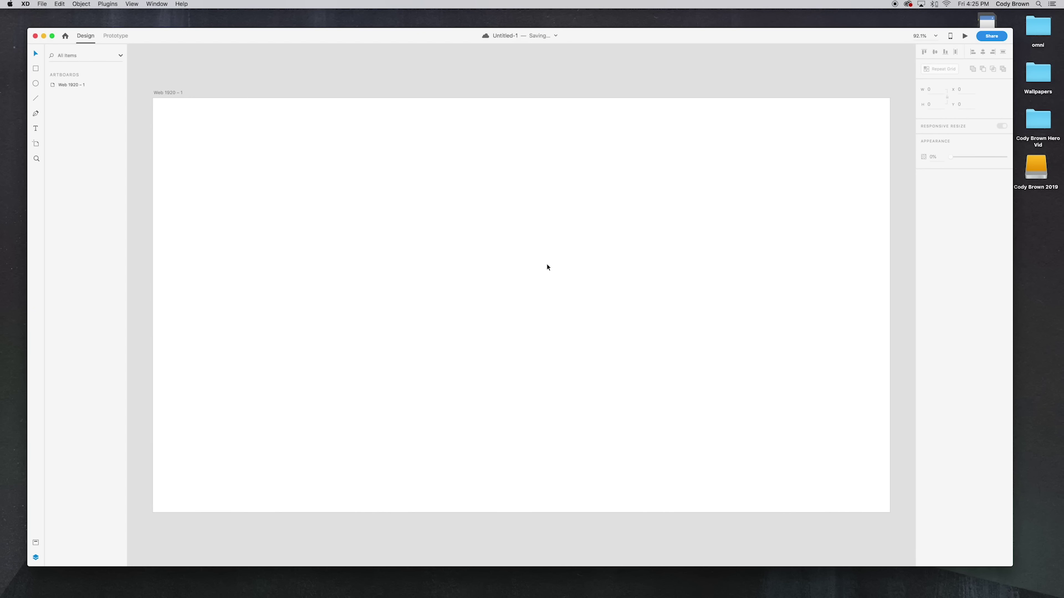
{"action": "key", "text": "super+minus"}
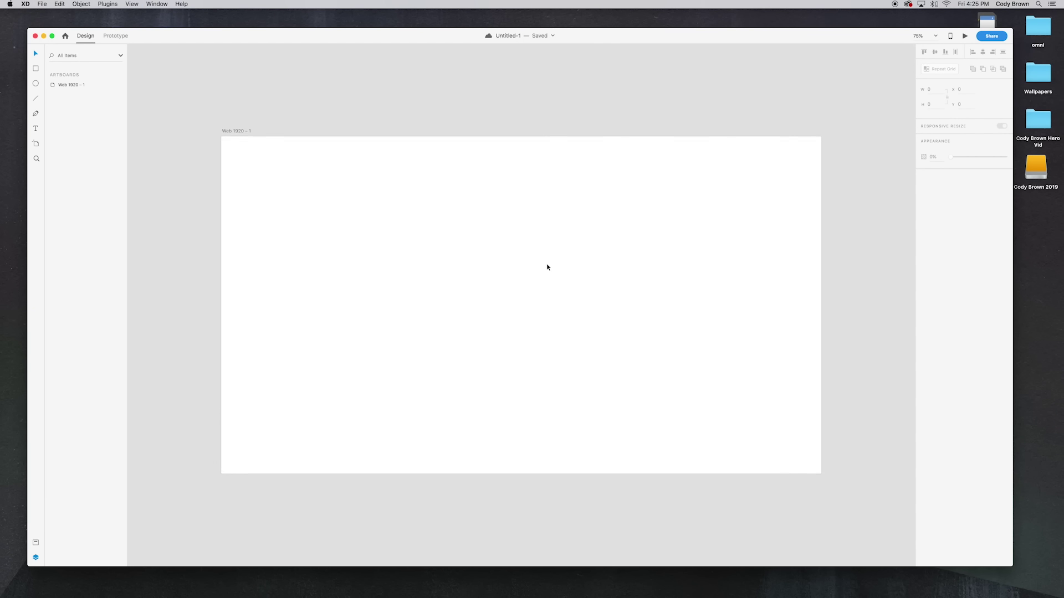
{"action": "left_click", "coordinate": [238, 132]}
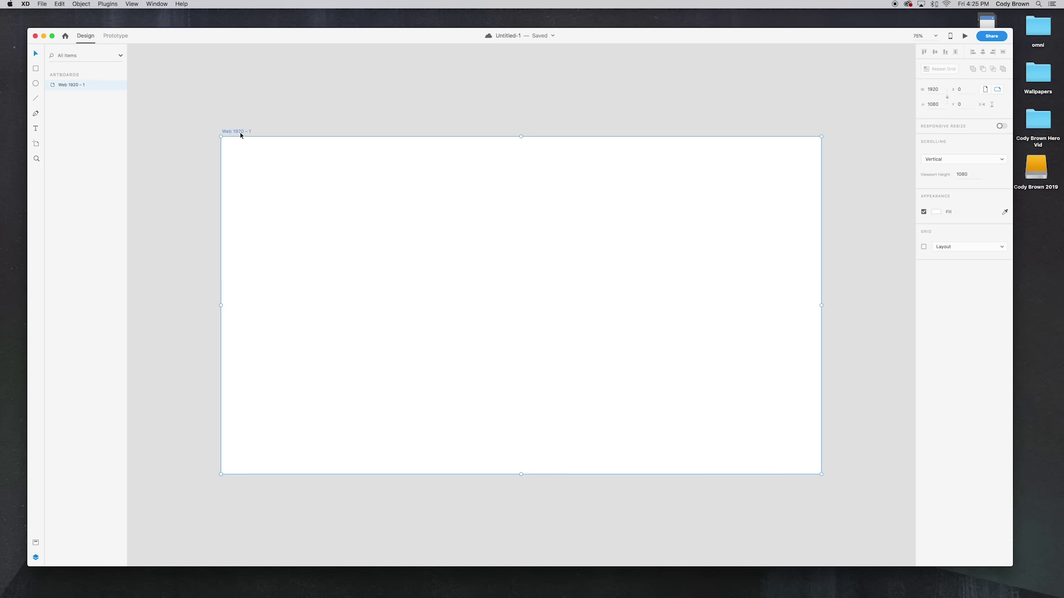
{"action": "left_click", "coordinate": [923, 247]}
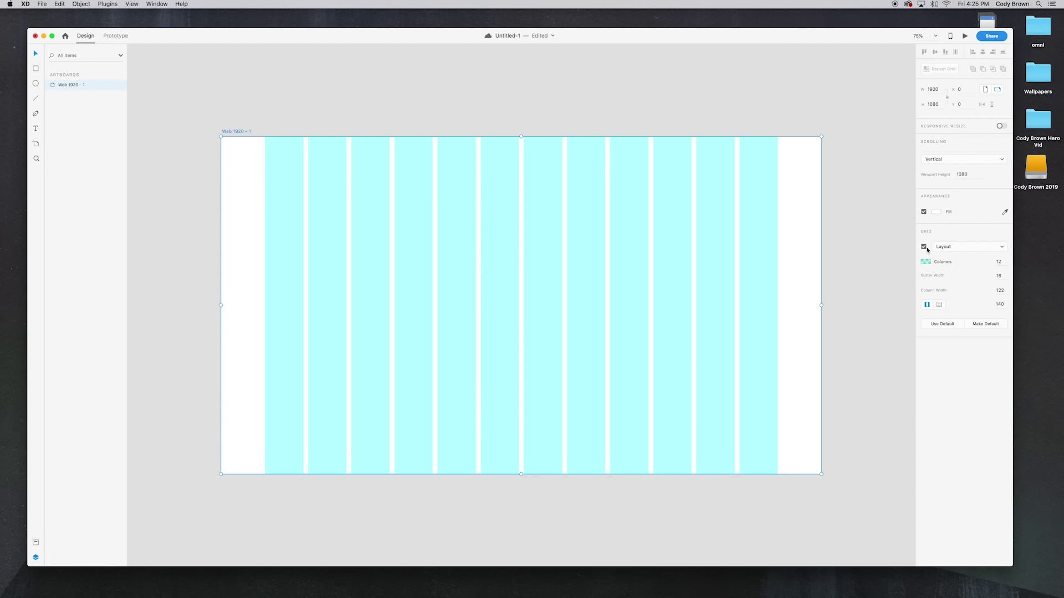
{"action": "left_click", "coordinate": [1000, 276]}
{"action": "type", "text": "30"}
{"action": "key", "text": "Return"}
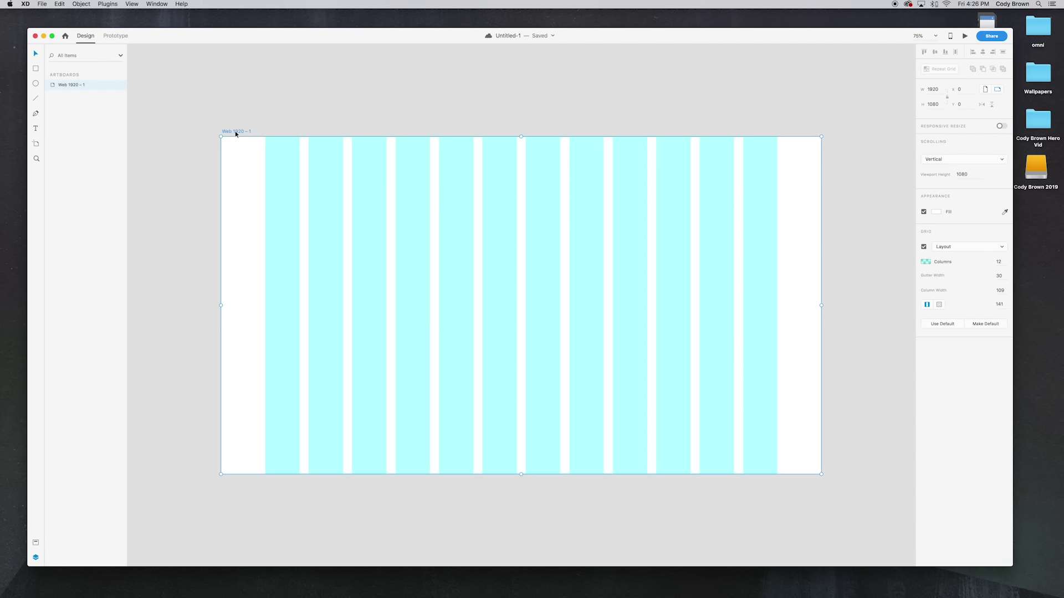
Toggle the artboard's layout grid off and on to compare the artboard with and without columns.
{"action": "left_click", "coordinate": [924, 247]}
{"action": "left_click", "coordinate": [924, 247]}
{"action": "left_click", "coordinate": [924, 247]}
{"action": "left_click", "coordinate": [924, 249]}
{"action": "left_click", "coordinate": [924, 248]}
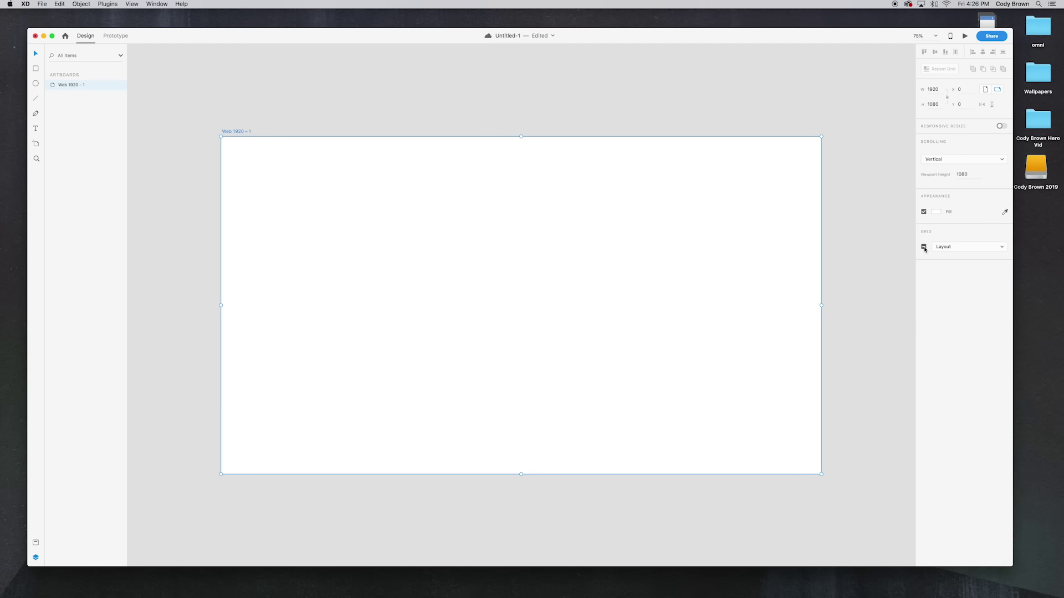
{"action": "left_click", "coordinate": [924, 248]}
{"action": "left_click", "coordinate": [740, 104]}
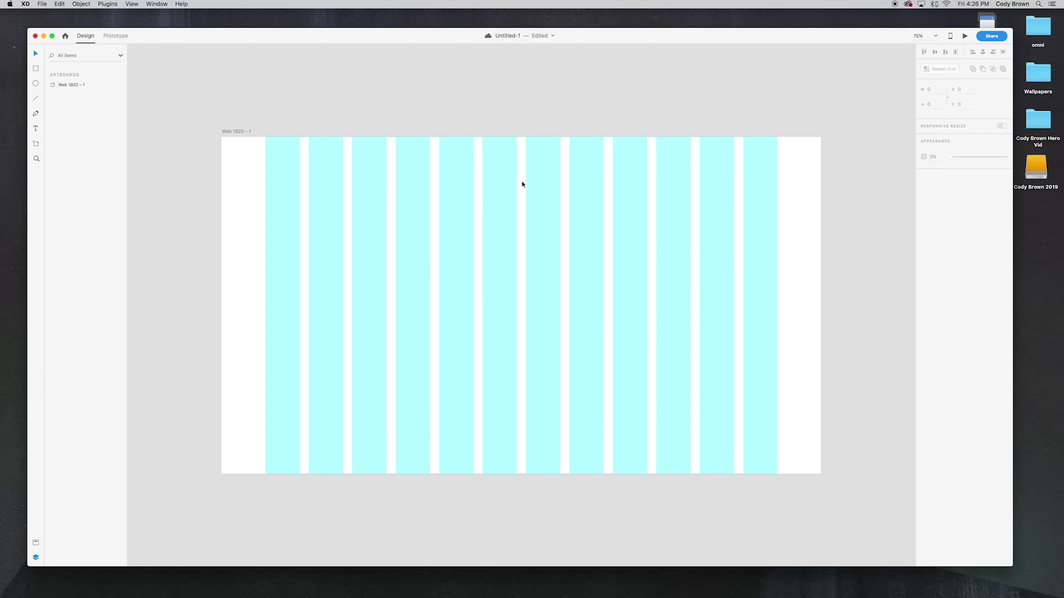
Place matcha_bottle.png from the BOTTLES folder on the artboard and scale it down proportionally to about 652 by 985.
{"action": "left_click", "coordinate": [526, 131]}
{"action": "left_click_drag", "start_coordinate": [166, 270], "coordinate": [491, 280]}
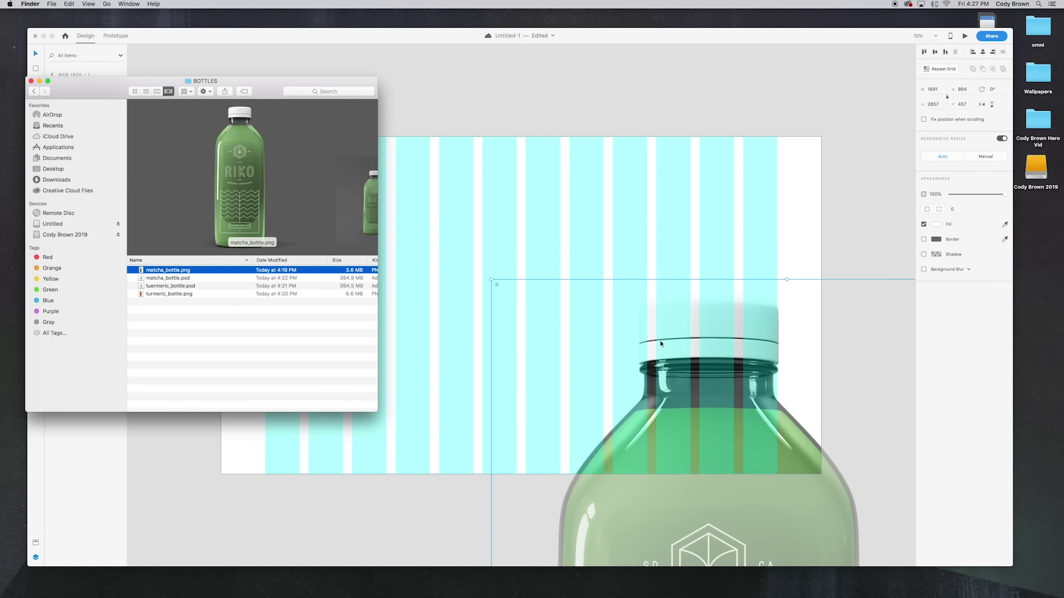
{"action": "left_click_drag", "start_coordinate": [649, 317], "coordinate": [435, 120]}
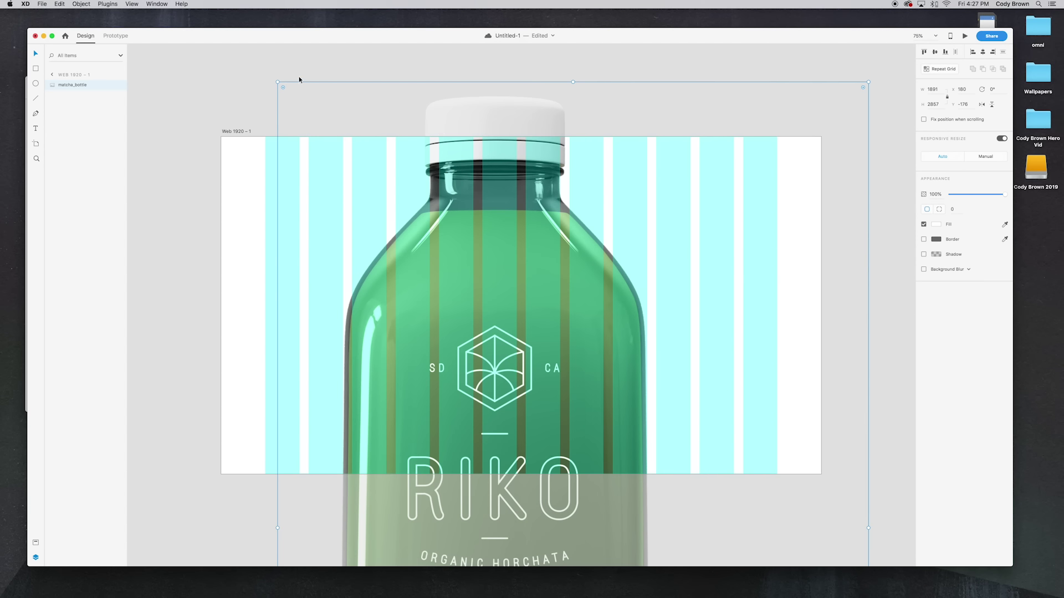
{"action": "left_click_drag", "start_coordinate": [277, 82], "coordinate": [467, 406]}
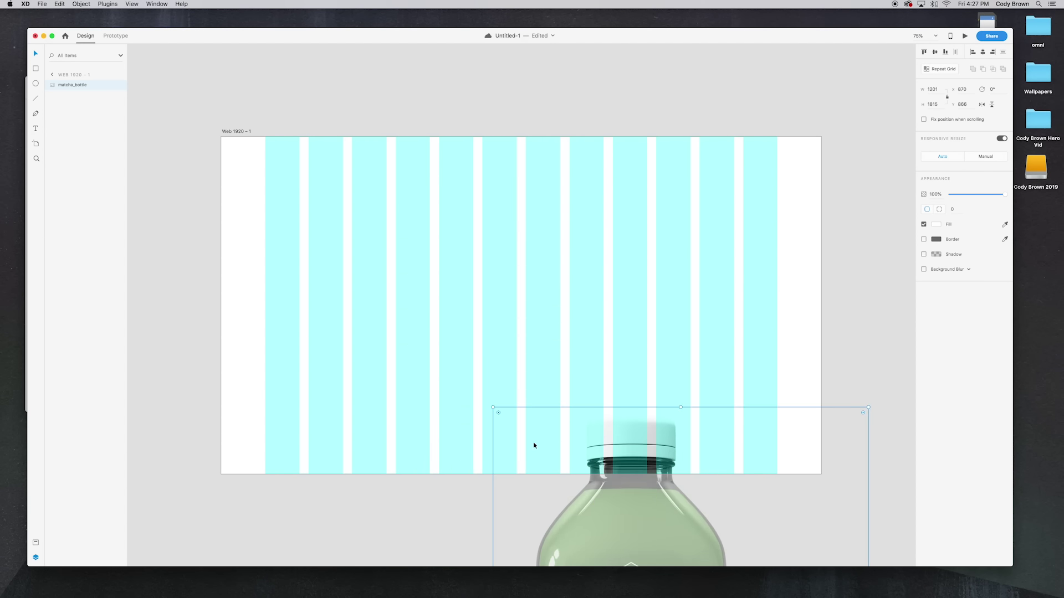
{"action": "left_click_drag", "start_coordinate": [611, 441], "coordinate": [399, 93]}
{"action": "left_click_drag", "start_coordinate": [288, 63], "coordinate": [450, 311]}
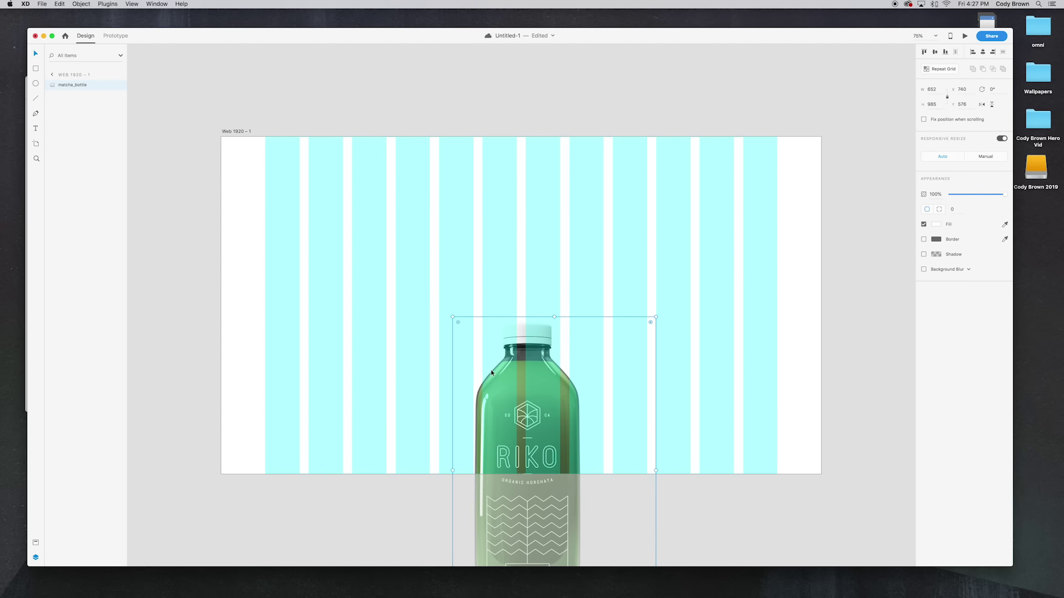
Scale the matcha bottle to about 520 by 786 and position it in the artboard's left half at about X 358, Y 158.
{"action": "left_click_drag", "start_coordinate": [490, 371], "coordinate": [408, 200]}
{"action": "left_click_drag", "start_coordinate": [368, 143], "coordinate": [428, 231]}
{"action": "left_click_drag", "start_coordinate": [476, 276], "coordinate": [374, 249]}
{"action": "left_click_drag", "start_coordinate": [472, 199], "coordinate": [484, 183]}
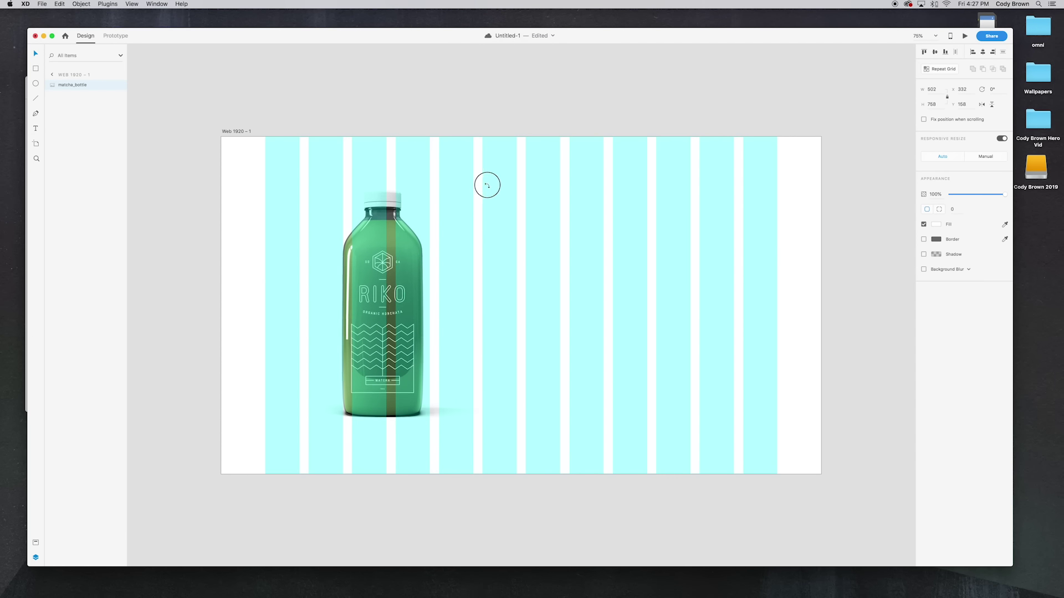
{"action": "left_click_drag", "start_coordinate": [399, 243], "coordinate": [406, 249]}
{"action": "left_click_drag", "start_coordinate": [492, 189], "coordinate": [496, 183]}
{"action": "left_click_drag", "start_coordinate": [419, 226], "coordinate": [420, 229]}
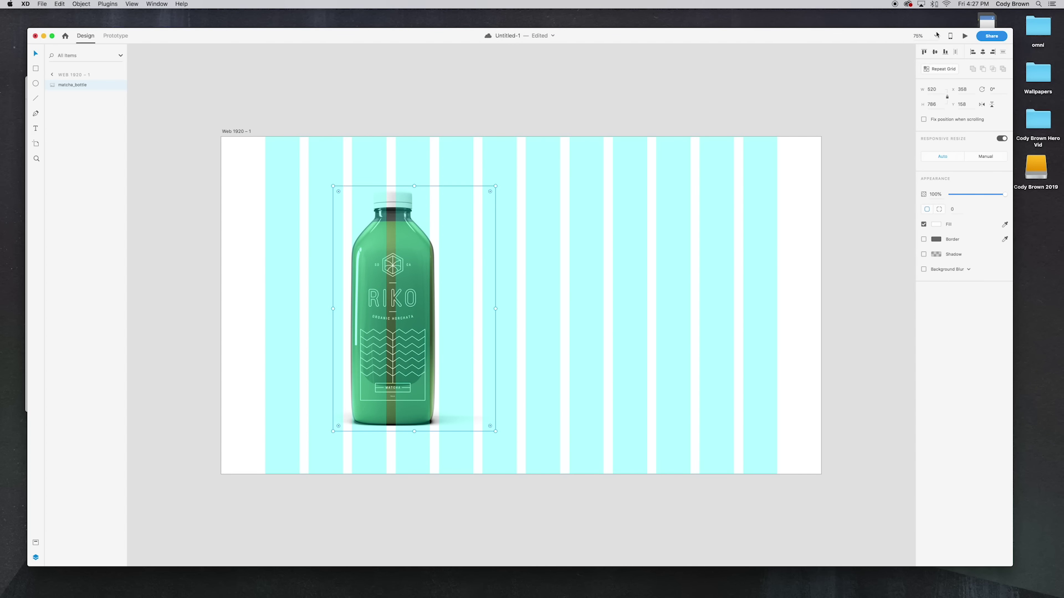
Preview the artboard with the placed matcha bottle, without the layout grid, and return to the design.
{"action": "left_click", "coordinate": [964, 37]}
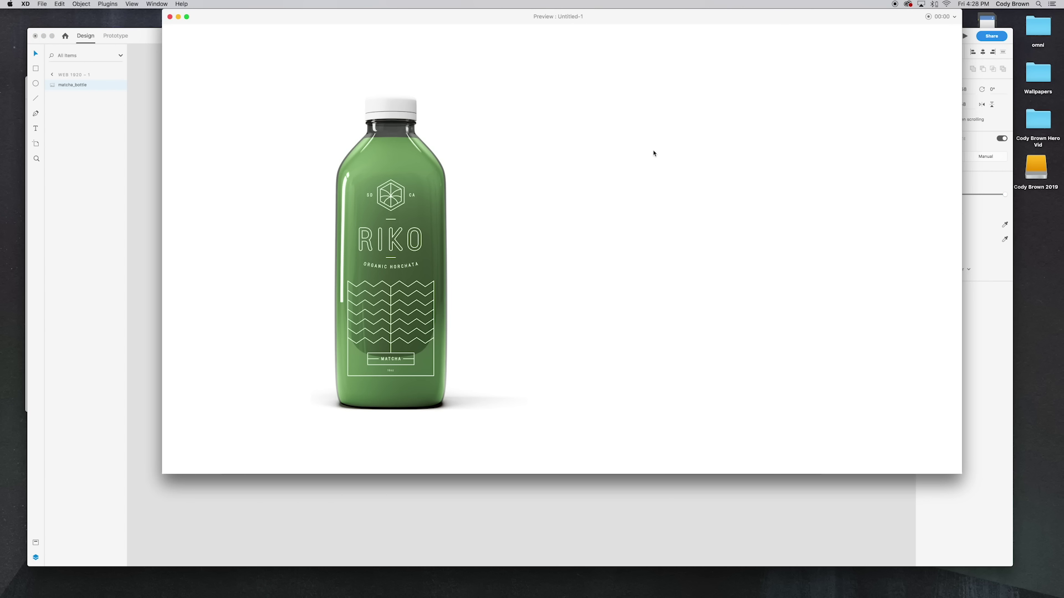
{"action": "left_click", "coordinate": [170, 17]}
{"action": "left_click", "coordinate": [348, 90]}
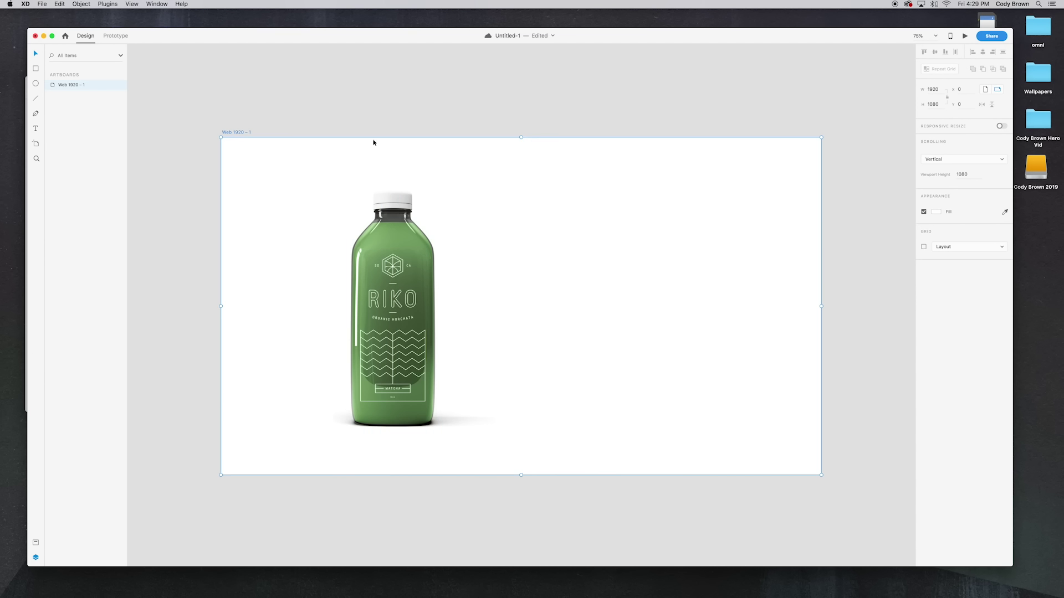
Draw a rectangle of about 1920 × 822 from the artboard's top-left corner across its full width and remove its border.
{"action": "left_click", "coordinate": [309, 122]}
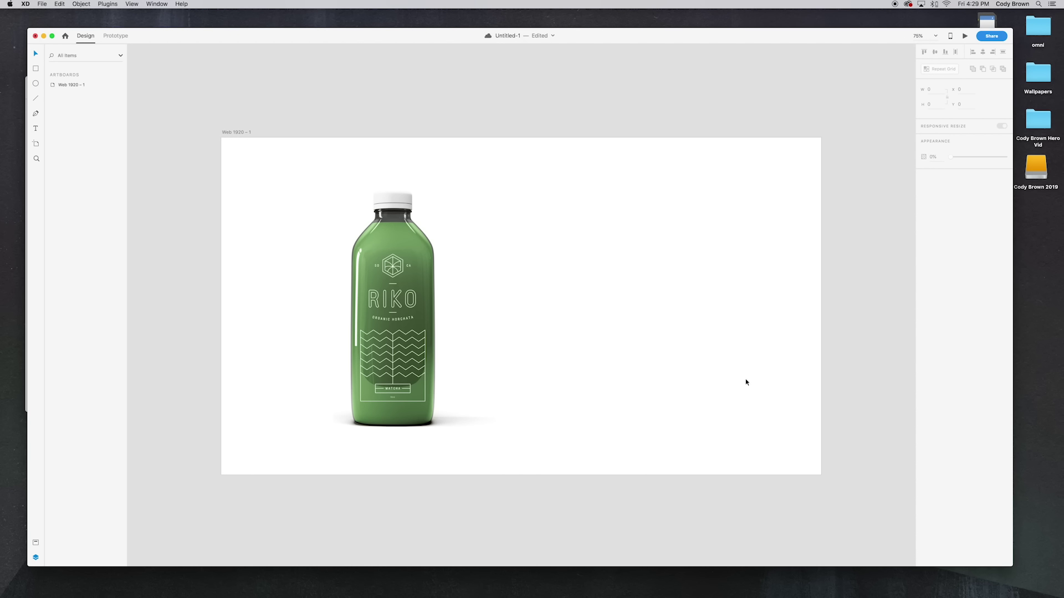
{"action": "scroll", "coordinate": [745, 383], "scroll_direction": "right", "scroll_amount": 1}
{"action": "left_click", "coordinate": [35, 68]}
{"action": "mouse_move", "coordinate": [219, 138]}
{"action": "left_mouse_down"}
{"action": "mouse_move", "coordinate": [361, 209]}
{"action": "mouse_move", "coordinate": [831, 377]}
{"action": "mouse_move", "coordinate": [818, 393]}
{"action": "left_mouse_up"}
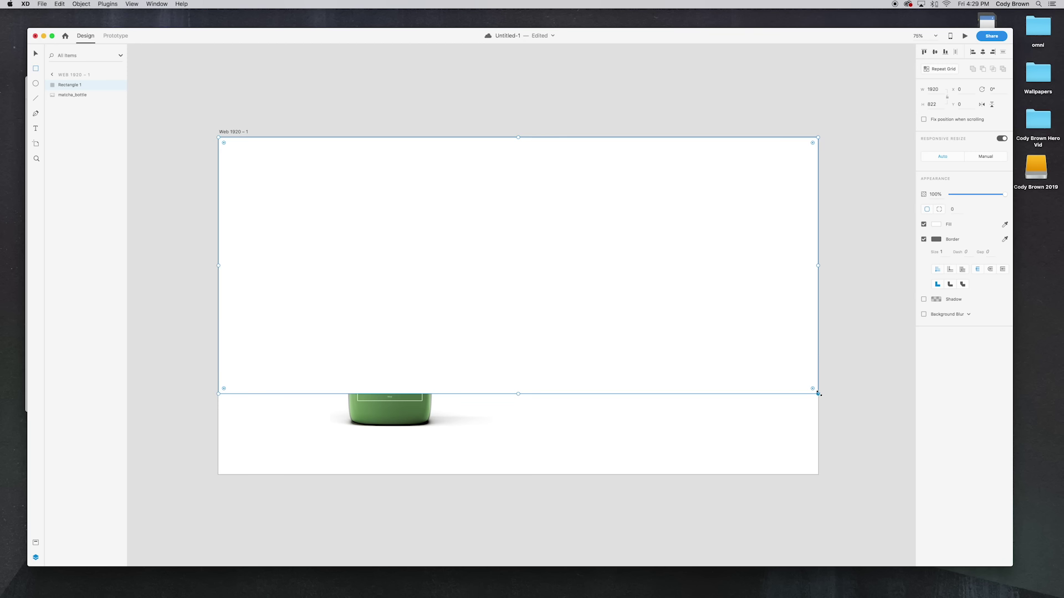
{"action": "left_click", "coordinate": [924, 240]}
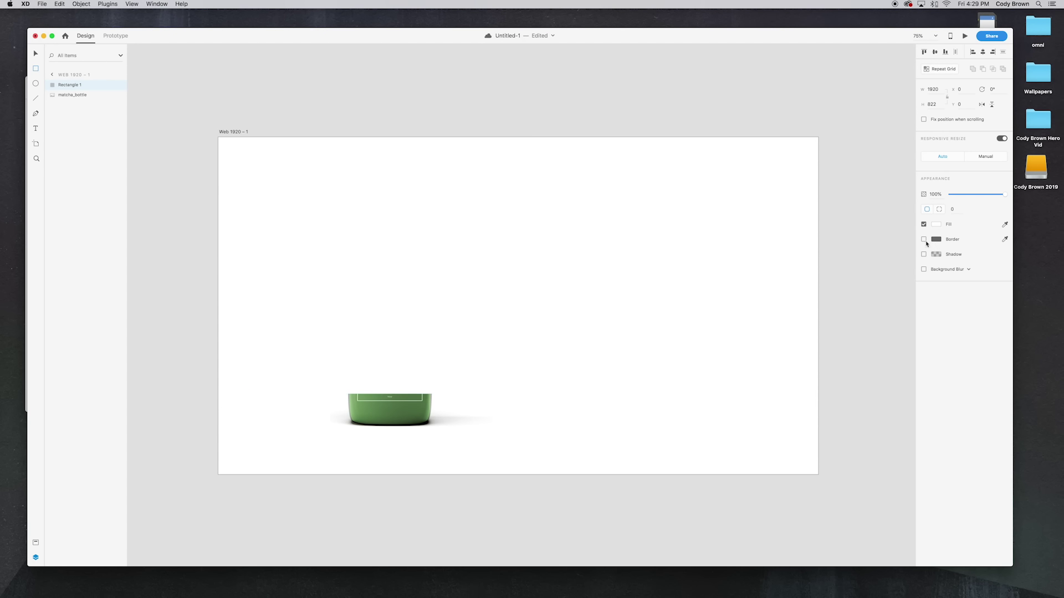
Place the rectangle's layer beneath matcha_bottle and rename it bg_container.
{"action": "left_click_drag", "start_coordinate": [70, 85], "coordinate": [72, 98]}
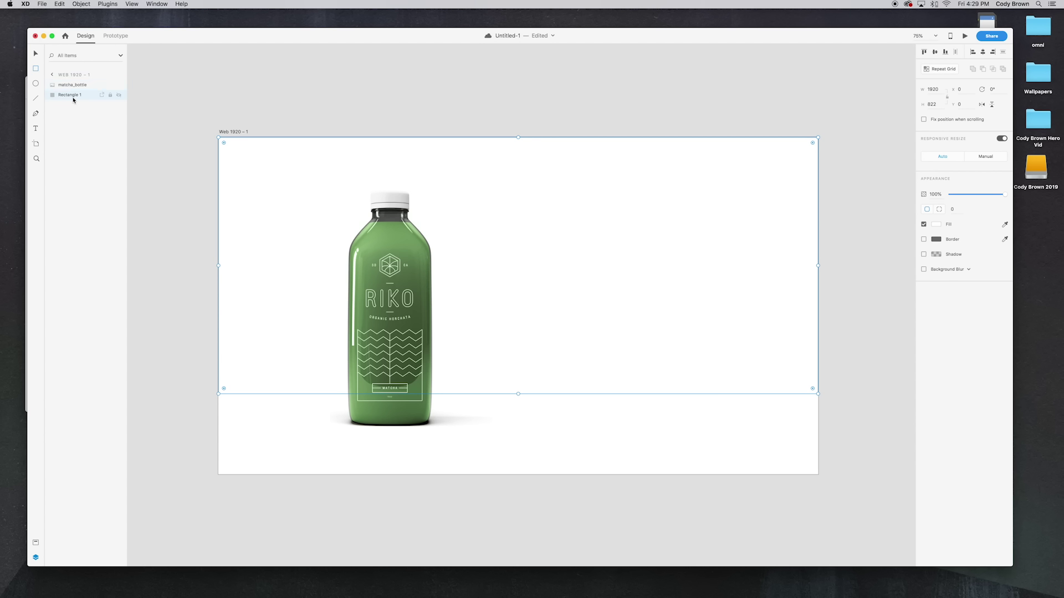
{"action": "double_click", "coordinate": [72, 95]}
{"action": "type", "text": "b"}
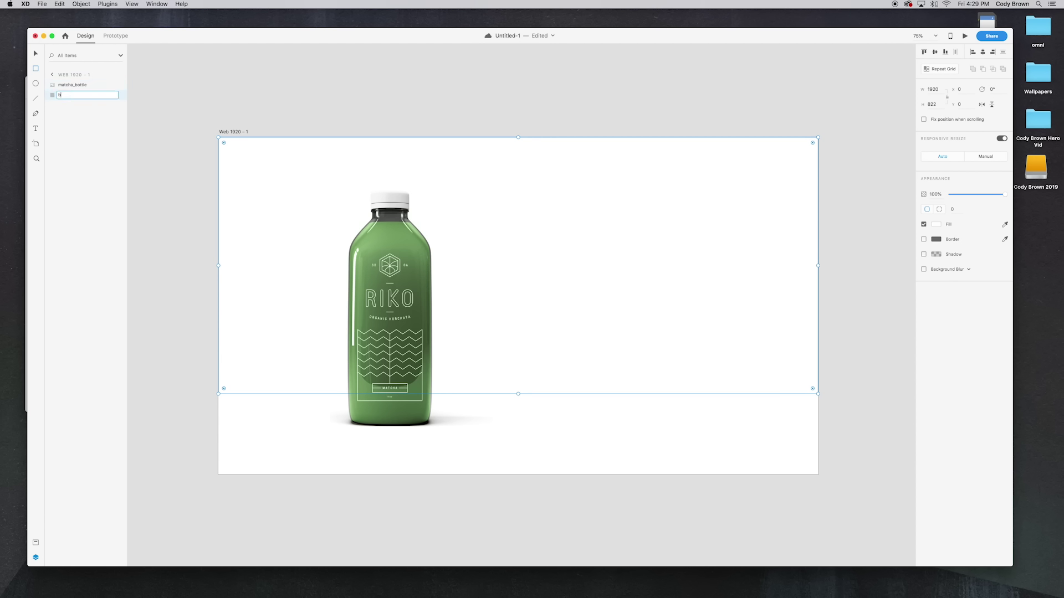
{"action": "type", "text": "g_container"}
{"action": "key", "text": "Return"}
Fill bg_container with the light green sampled from the upper part of the bottle.
{"action": "left_click", "coordinate": [937, 225]}
{"action": "left_click", "coordinate": [918, 258]}
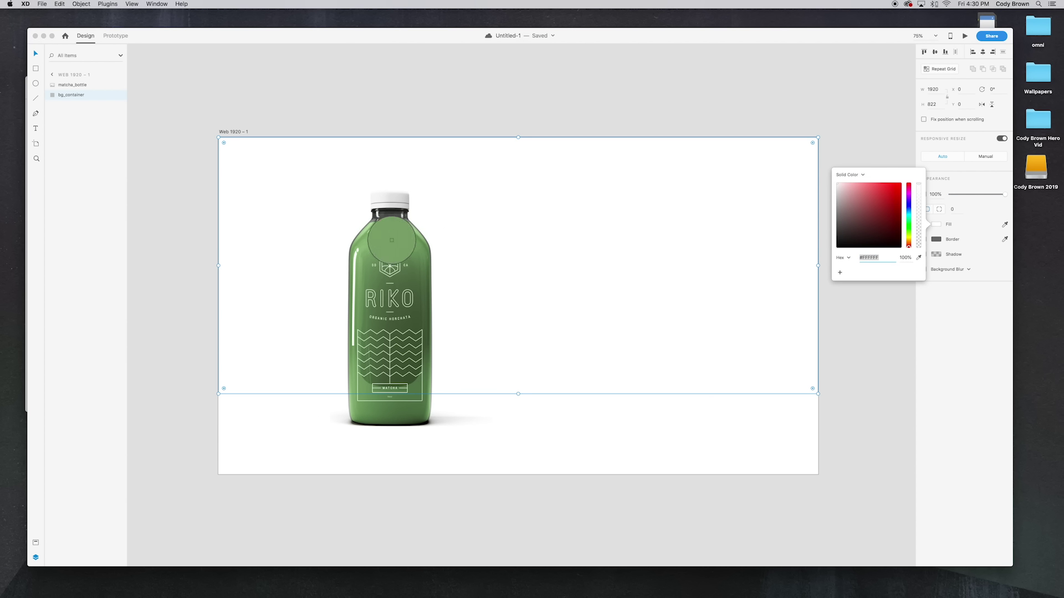
{"action": "left_click", "coordinate": [392, 243]}
Shift the bottle slightly down and left, and shorten bg_container to a height of about 785.
{"action": "left_click_drag", "start_coordinate": [402, 243], "coordinate": [388, 257]}
{"action": "left_click", "coordinate": [542, 332]}
{"action": "left_click_drag", "start_coordinate": [518, 394], "coordinate": [521, 381]}
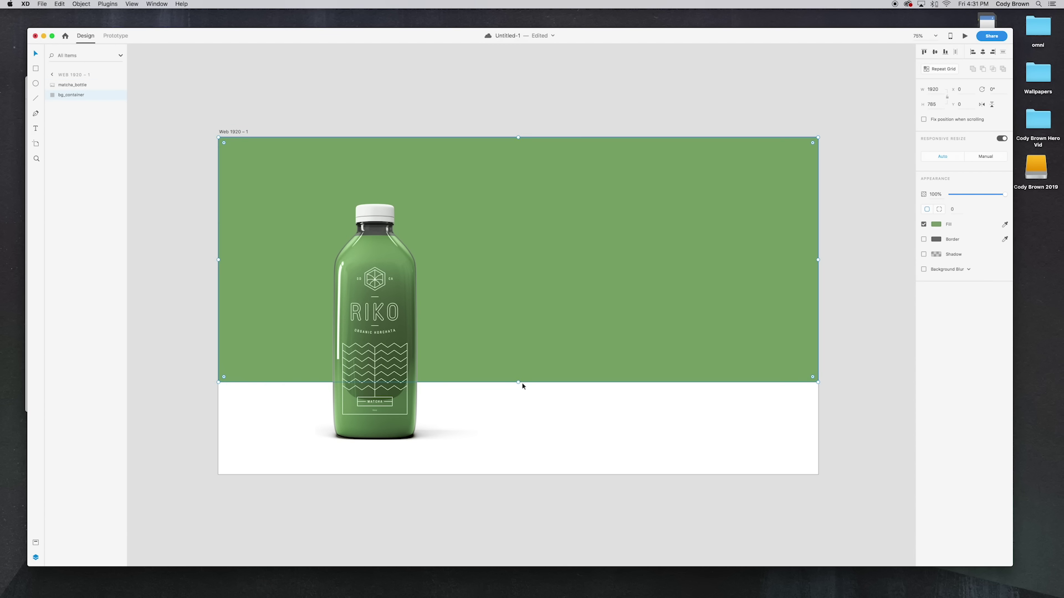
Reposition the bottle image farther left and slightly higher, at about X 279, Y 172.
{"action": "left_click", "coordinate": [392, 302]}
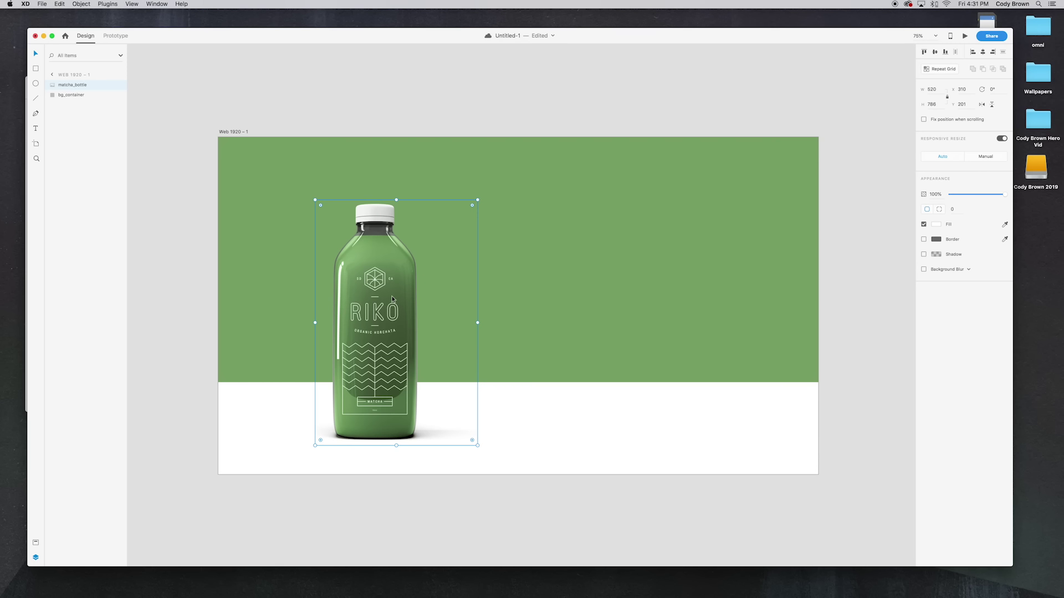
{"action": "scroll", "coordinate": [391, 300], "scroll_direction": "left", "scroll_amount": 1}
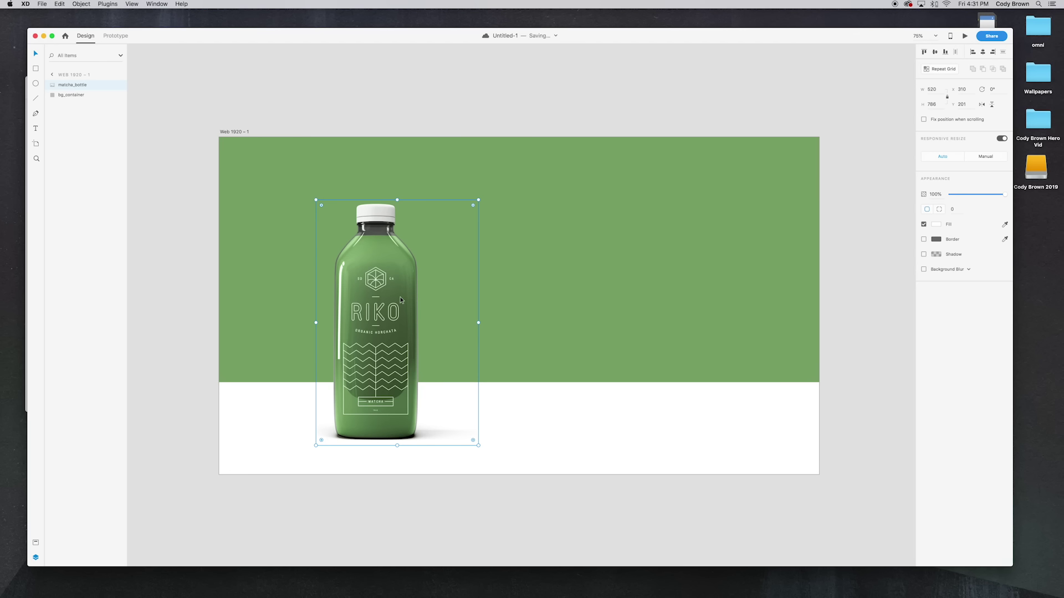
{"action": "left_click_drag", "start_coordinate": [407, 302], "coordinate": [389, 302]}
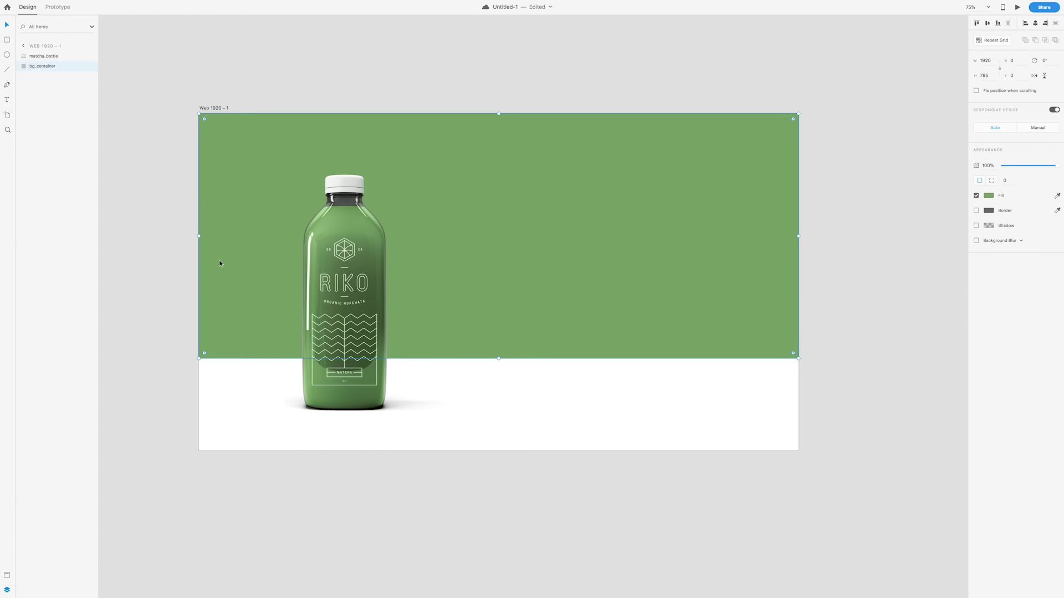
{"action": "scroll", "coordinate": [203, 137], "scroll_direction": "down", "scroll_amount": 1}
{"action": "scroll", "coordinate": [266, 123], "scroll_direction": "right", "scroll_amount": 1}
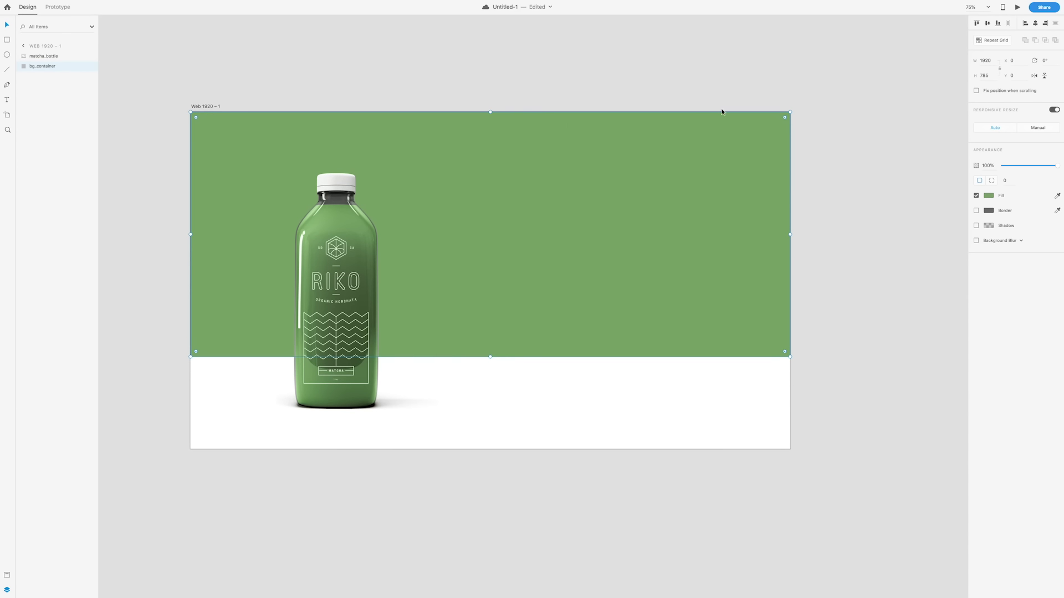
{"action": "left_click", "coordinate": [334, 221]}
{"action": "left_click_drag", "start_coordinate": [334, 222], "coordinate": [336, 216]}
{"action": "scroll", "coordinate": [343, 258], "scroll_direction": "left", "scroll_amount": 1}
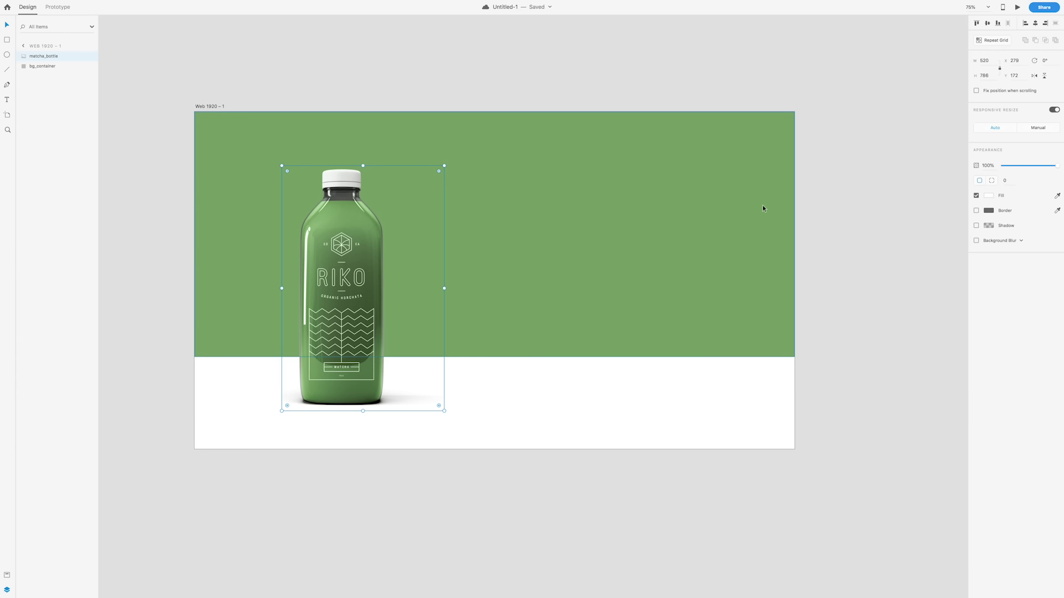
Edit the path of bg_container and move its two left anchor points 30 px inward to leave a white margin.
{"action": "left_click", "coordinate": [258, 131]}
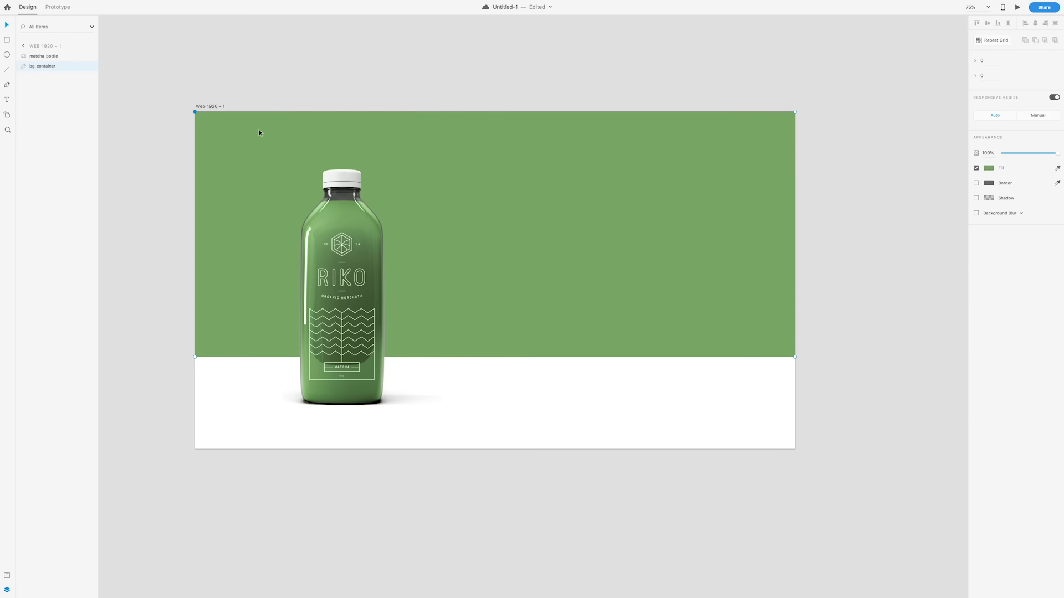
{"action": "left_click", "coordinate": [256, 93]}
{"action": "left_click", "coordinate": [321, 120]}
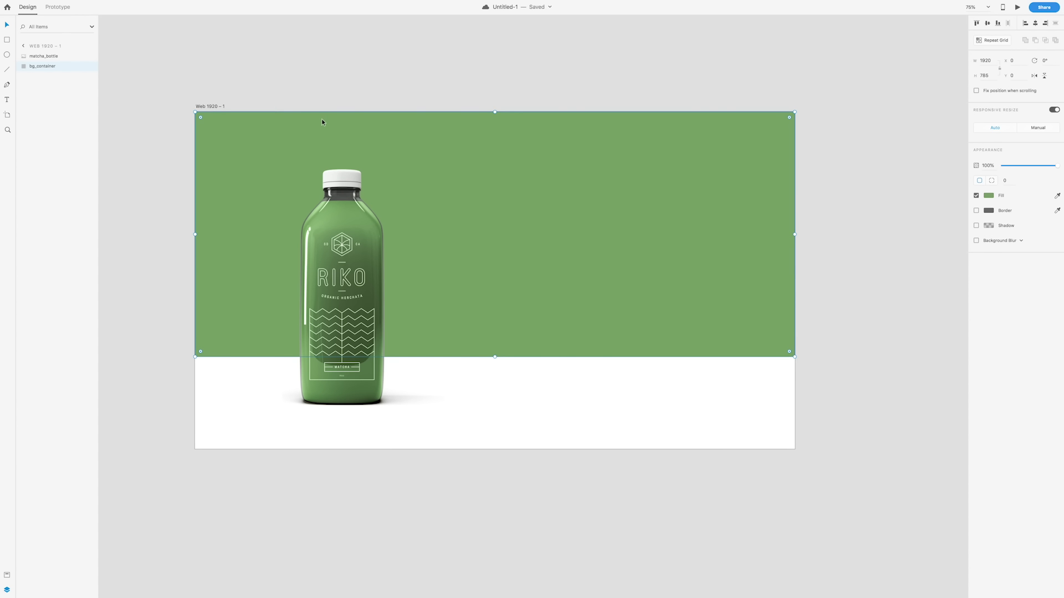
{"action": "double_click", "coordinate": [266, 140]}
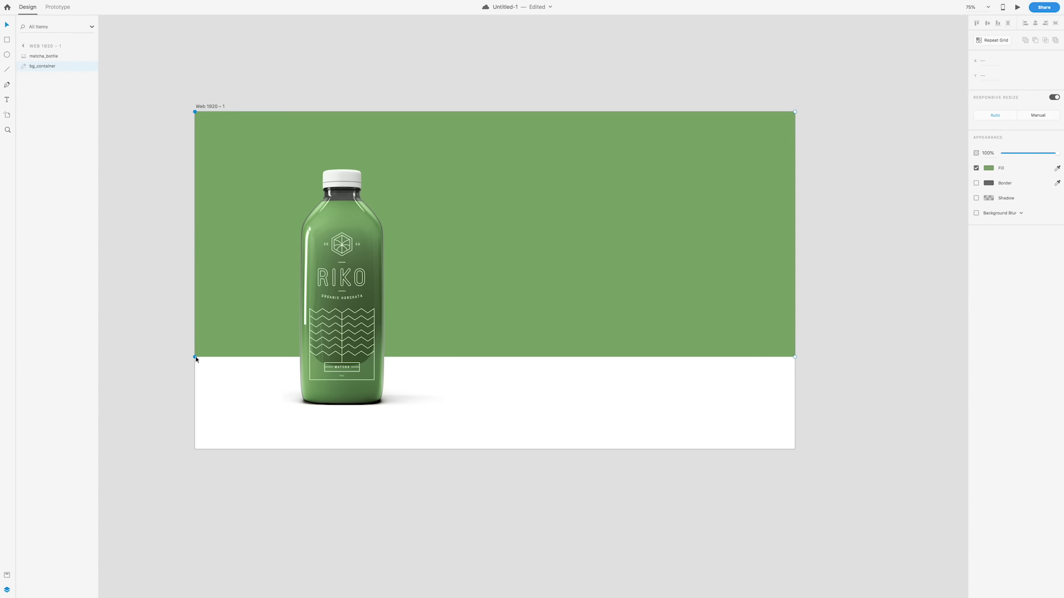
{"action": "key", "text": "shift+Right"}
{"action": "key", "text": "shift+Right"}
{"action": "key", "text": "shift+Right"}
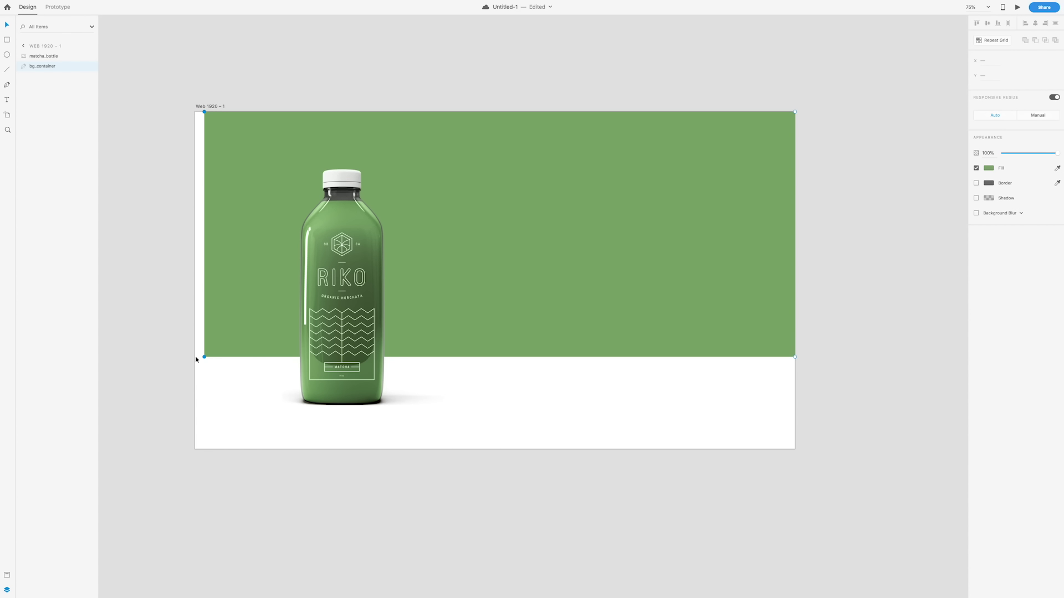
Move the two top anchor points of bg_container down about 30 px to match the left margin.
{"action": "left_click", "coordinate": [795, 112]}
{"action": "left_click", "coordinate": [204, 112], "text": "shift"}
{"action": "key", "text": "shift+Down"}
{"action": "key", "text": "shift+Down"}
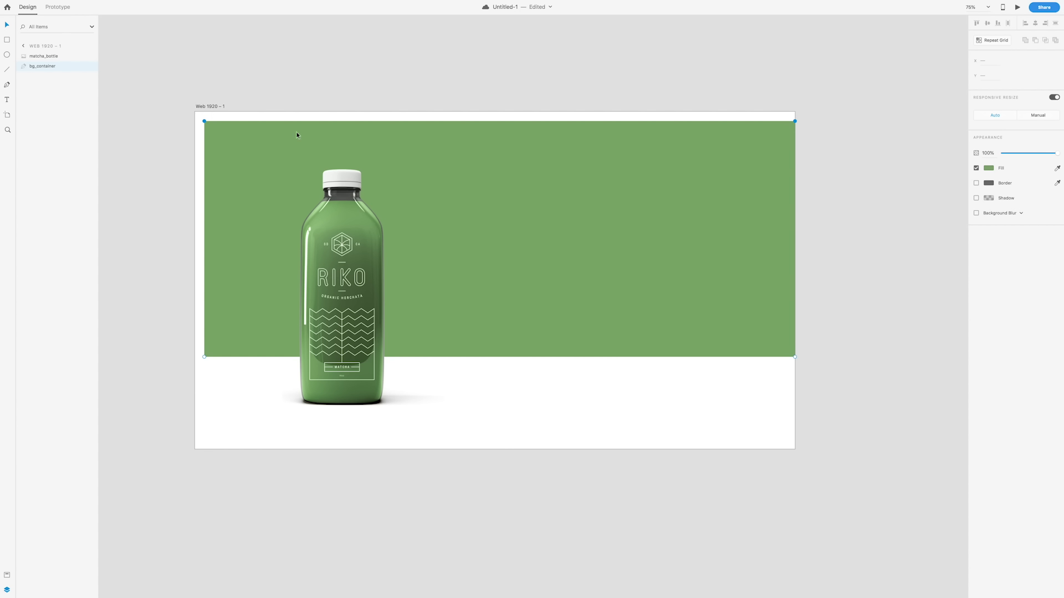
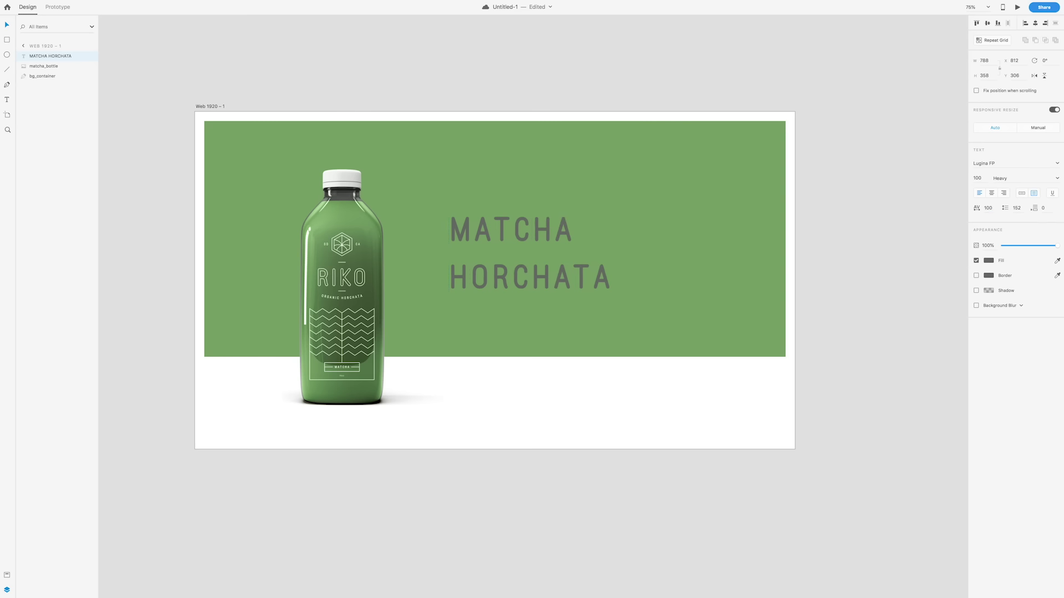
Shift the MATCHA HORCHATA heading right to about X 835 and set its font size to 200.
{"action": "left_click_drag", "start_coordinate": [540, 237], "coordinate": [546, 236]}
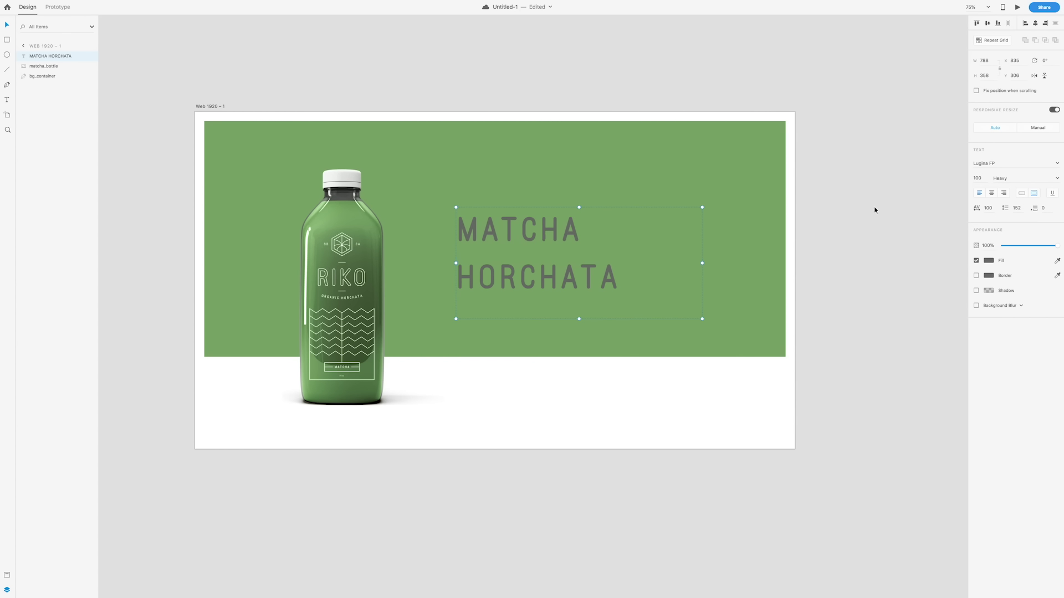
{"action": "left_click", "coordinate": [984, 180]}
{"action": "type", "text": "200"}
{"action": "key", "text": "Return"}
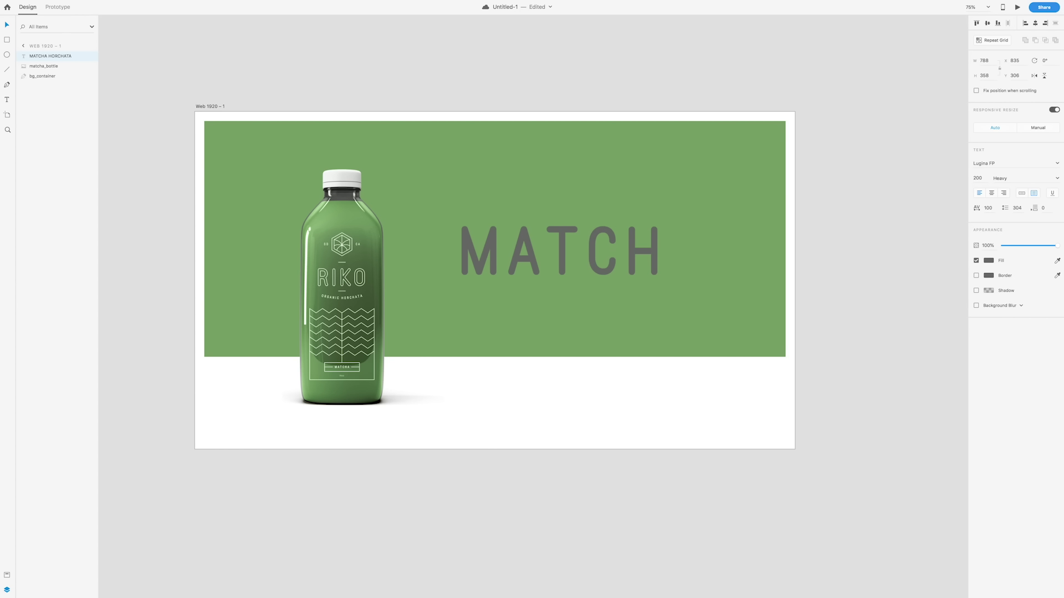
Enlarge the heading's text box to about 1395 × 730 so both words fit, and move it to about X 844, Y 192.
{"action": "left_click_drag", "start_coordinate": [702, 264], "coordinate": [791, 263]}
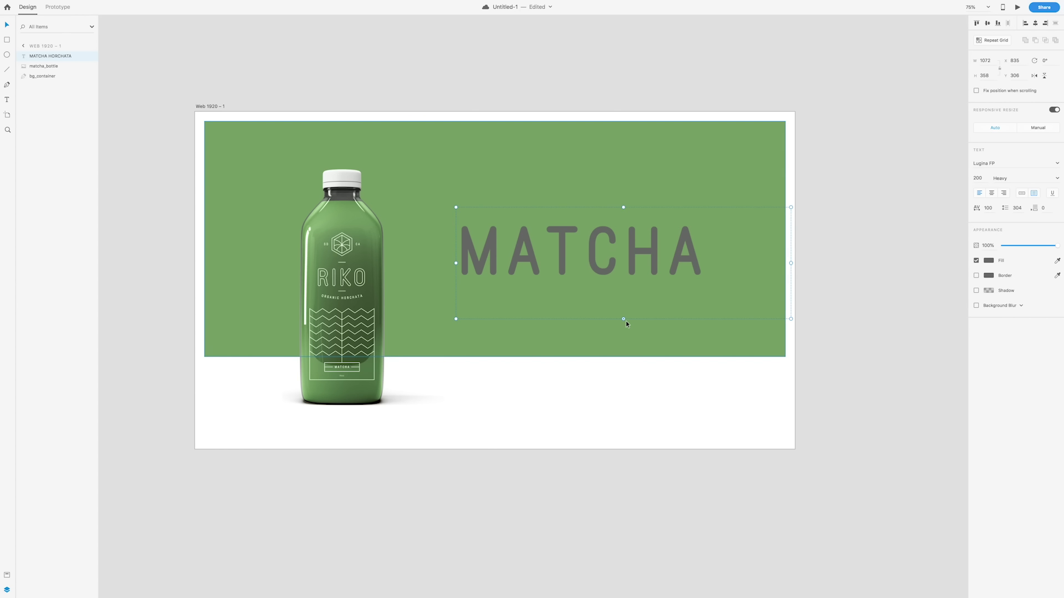
{"action": "left_click_drag", "start_coordinate": [626, 322], "coordinate": [624, 394]}
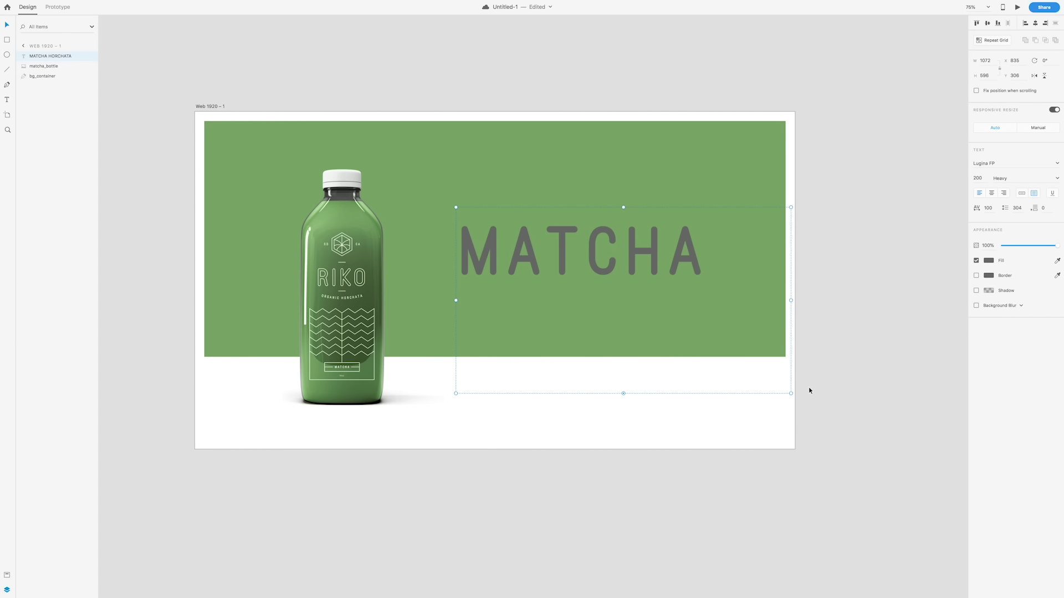
{"action": "left_click_drag", "start_coordinate": [791, 393], "coordinate": [891, 435]}
{"action": "left_click_drag", "start_coordinate": [647, 261], "coordinate": [651, 221]}
Try line spacings of 150 and 200 on the MATCHA HORCHATA heading.
{"action": "left_click", "coordinate": [1018, 208]}
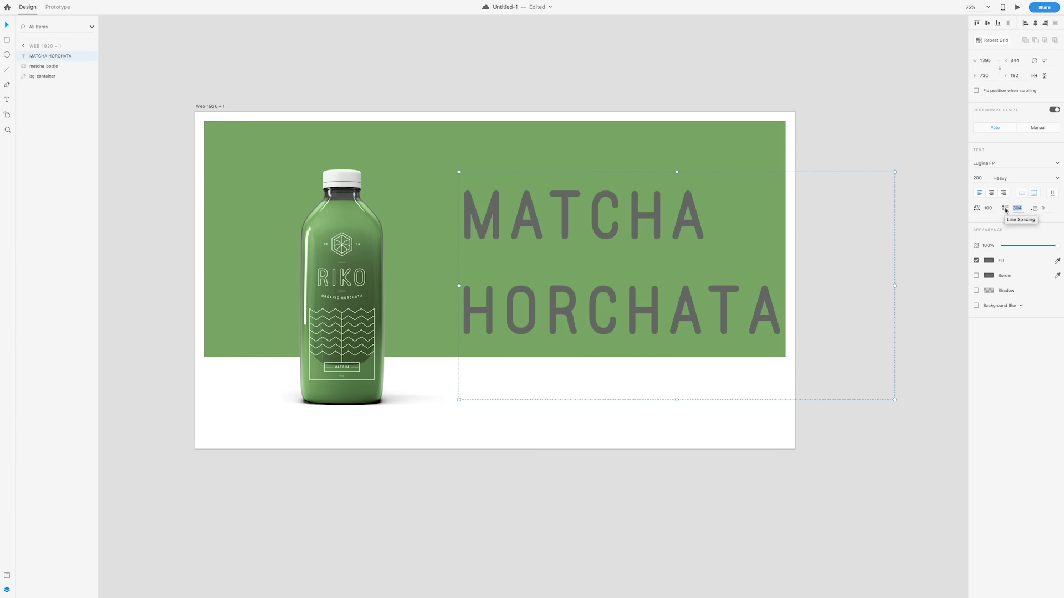
{"action": "type", "text": "150"}
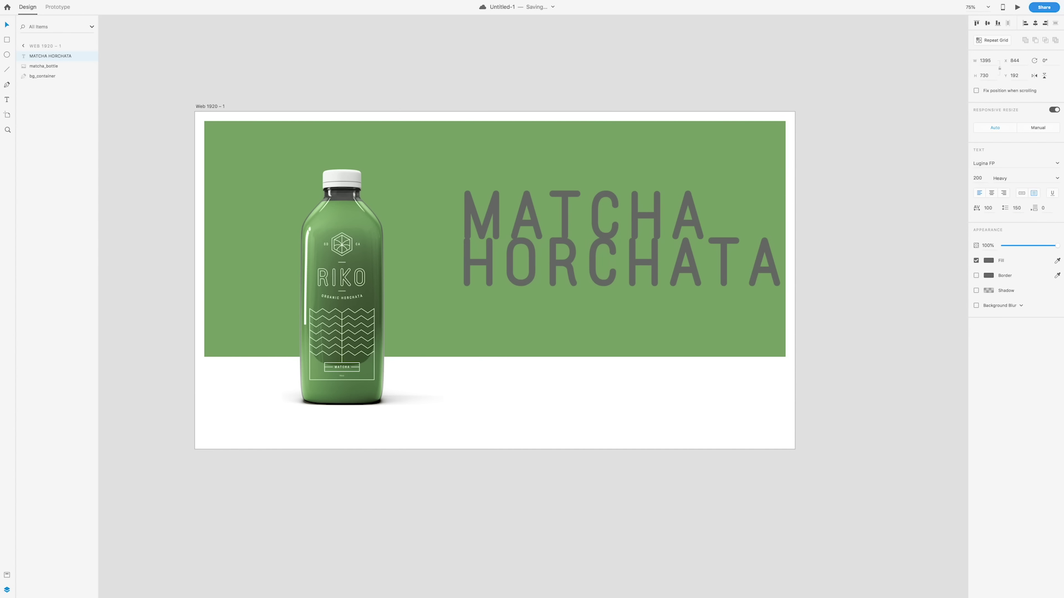
{"action": "key", "text": "Return"}
{"action": "type", "text": "20"}
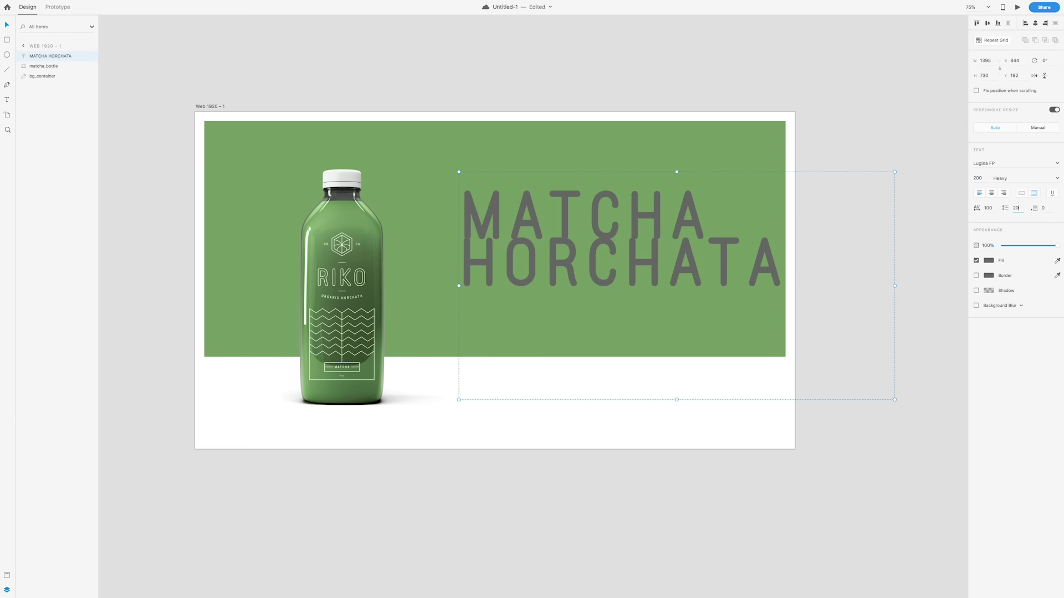
{"action": "key", "text": "Return"}
Set the heading's line spacing to 230 and move the heading to about X 713, Y 228.
{"action": "left_click_drag", "start_coordinate": [753, 251], "coordinate": [722, 263]}
{"action": "left_click", "coordinate": [1023, 207]}
{"action": "type", "text": "23"}
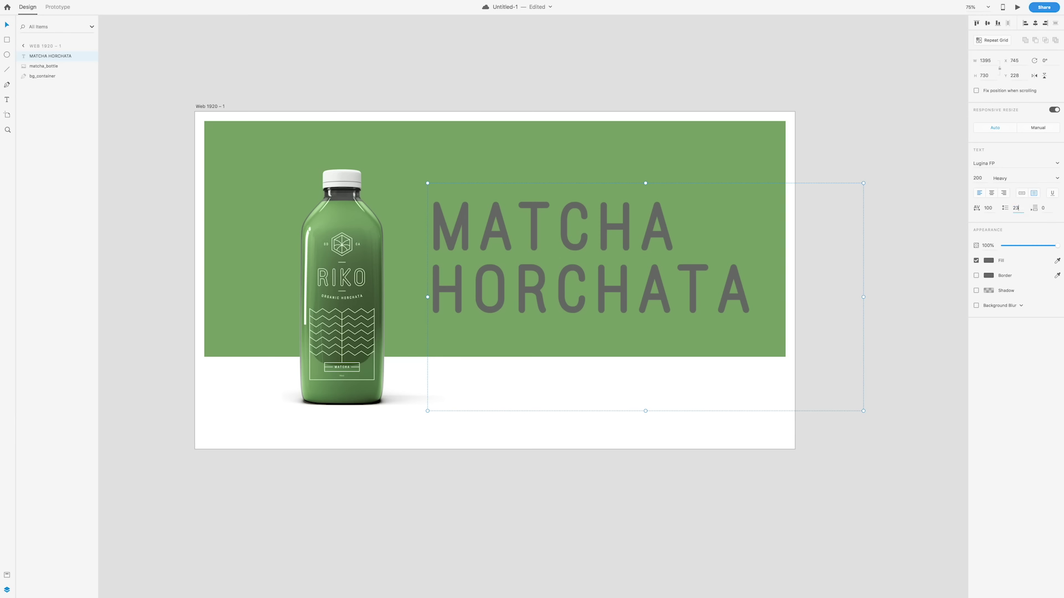
{"action": "type", "text": "0"}
{"action": "key", "text": "Return"}
{"action": "left_click_drag", "start_coordinate": [746, 307], "coordinate": [736, 306]}
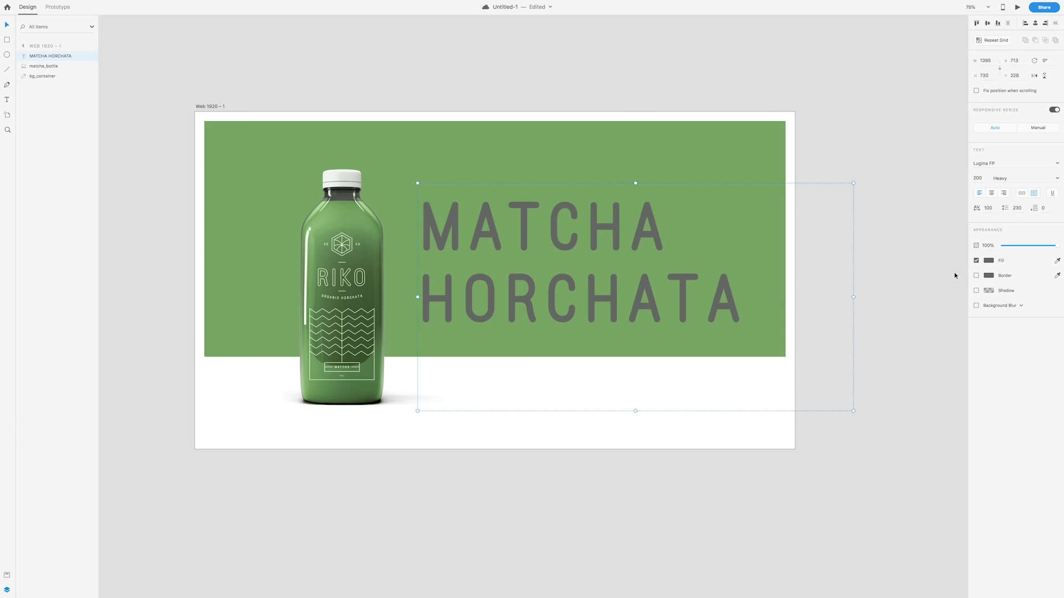
Change the fill colour of the MATCHA HORCHATA heading to white.
{"action": "left_click", "coordinate": [989, 261]}
{"action": "left_click_drag", "start_coordinate": [938, 248], "coordinate": [868, 199]}
{"action": "left_click", "coordinate": [595, 252]}
Shift the heading left to about X 697 and shrink its text box to about 1131 × 588.
{"action": "left_click_drag", "start_coordinate": [595, 253], "coordinate": [589, 252]}
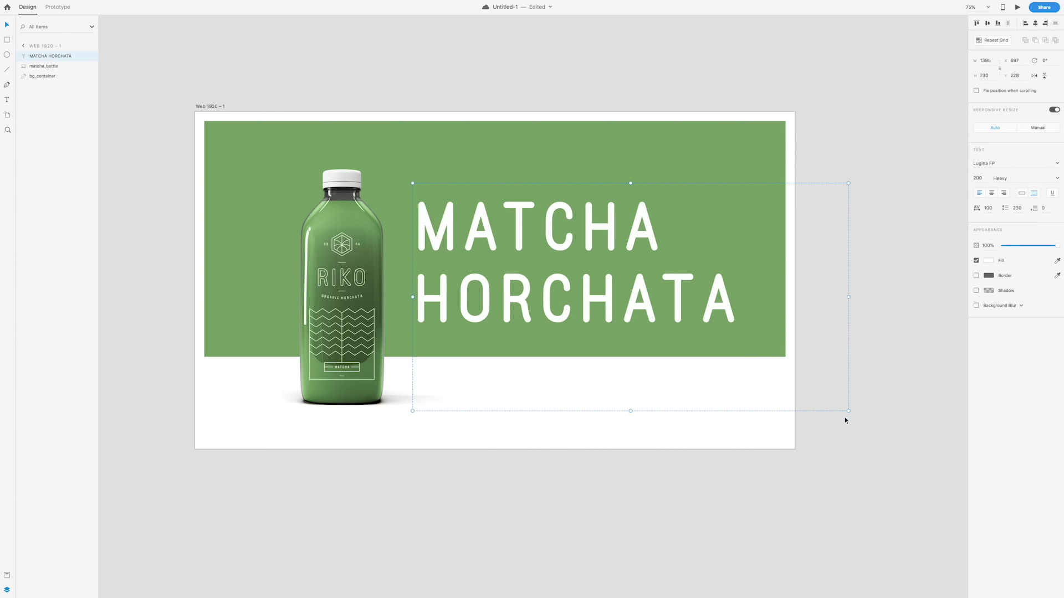
{"action": "left_click_drag", "start_coordinate": [849, 297], "coordinate": [766, 297]}
{"action": "left_click_drag", "start_coordinate": [589, 411], "coordinate": [582, 369]}
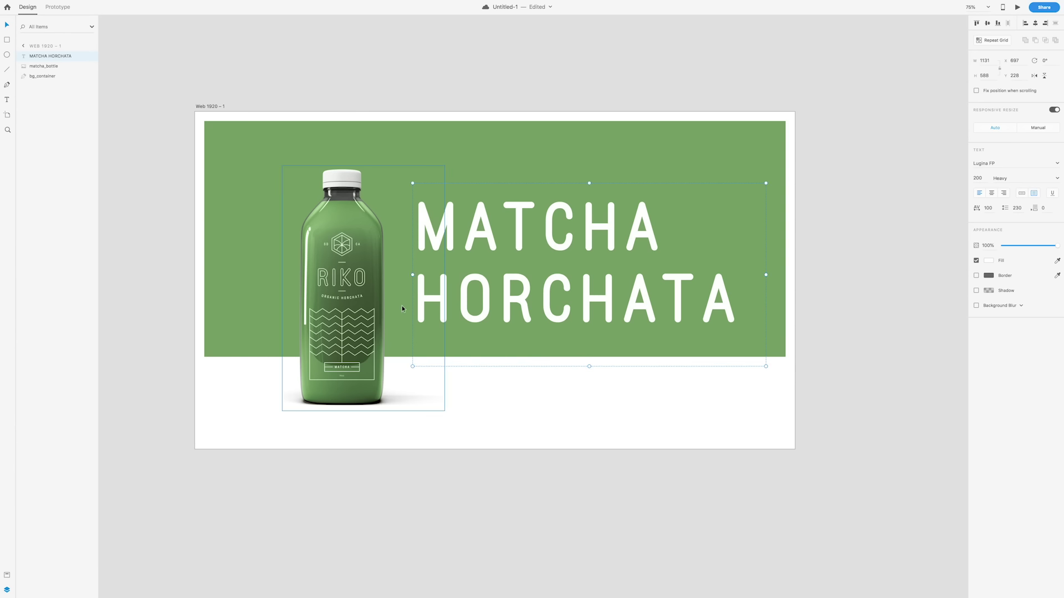
Turn the heading into outlined text by removing its fill and enabling a white border.
{"action": "left_click", "coordinate": [976, 260]}
{"action": "left_click", "coordinate": [977, 276]}
{"action": "left_click", "coordinate": [988, 276]}
{"action": "left_click_drag", "start_coordinate": [921, 273], "coordinate": [883, 214]}
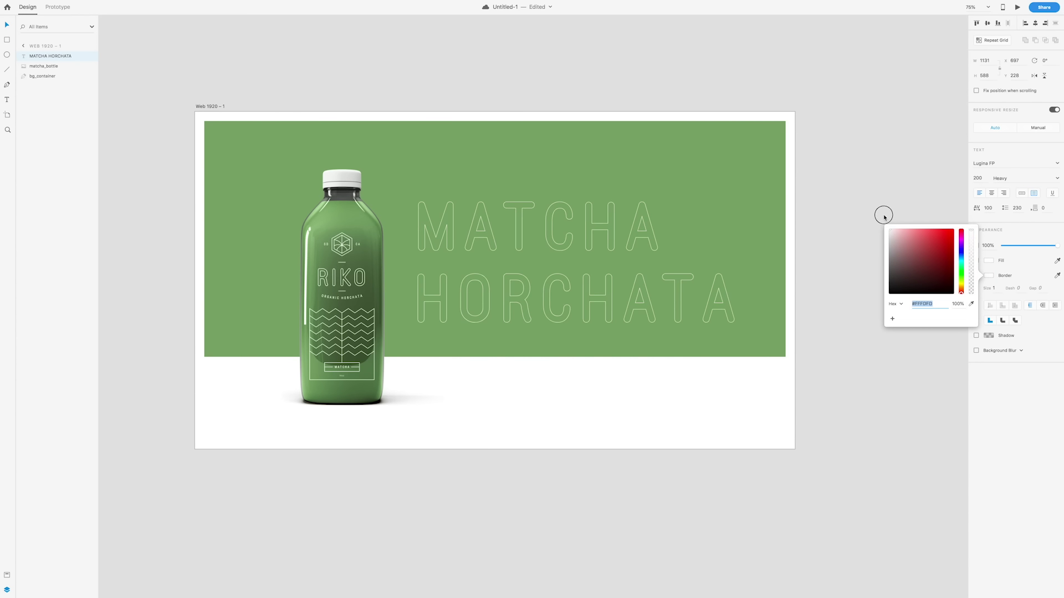
Thicken the heading's border to size 4 and move the heading up to about Y 197.
{"action": "left_click", "coordinate": [992, 287]}
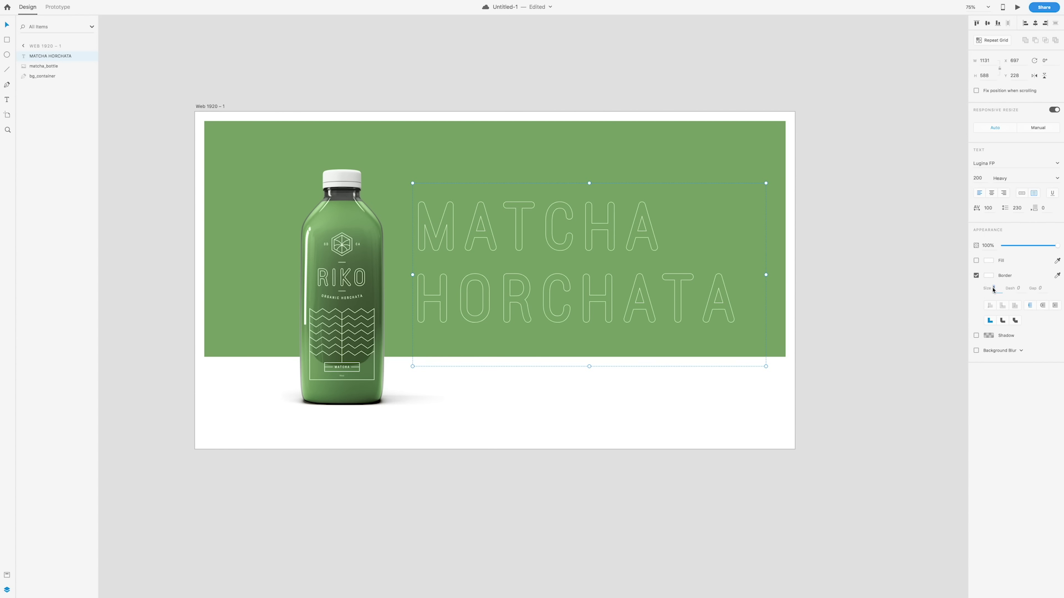
{"action": "type", "text": "3"}
{"action": "key", "text": "Return"}
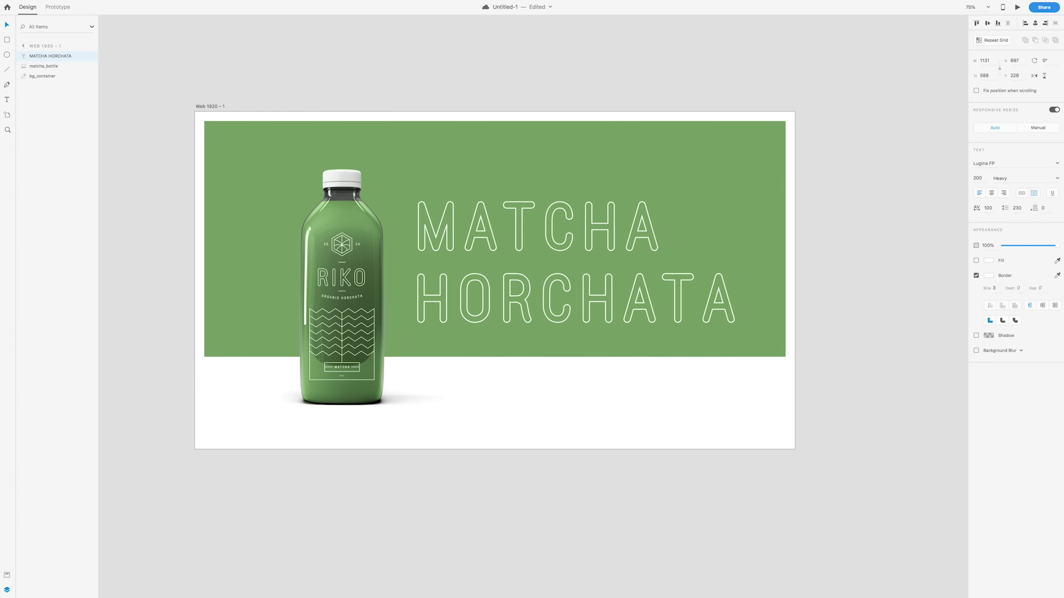
{"action": "left_click", "coordinate": [993, 288]}
{"action": "type", "text": "4"}
{"action": "key", "text": "Return"}
{"action": "left_click_drag", "start_coordinate": [589, 282], "coordinate": [590, 272]}
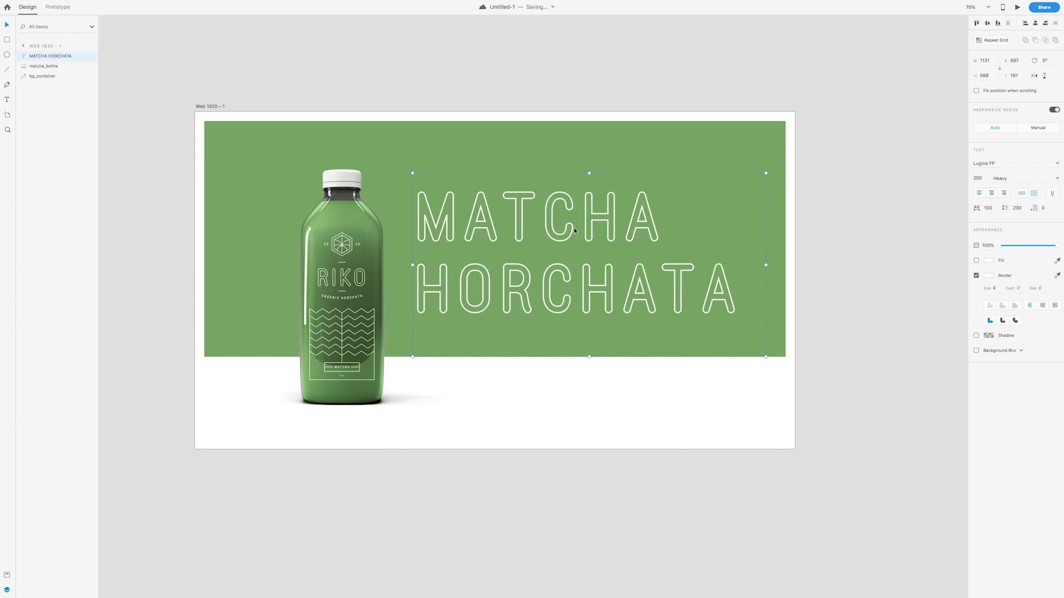
Recolour the heading's border by sampling the background green and shifting it to a brighter, lighter green.
{"action": "scroll", "coordinate": [574, 231], "scroll_direction": "down", "scroll_amount": 1}
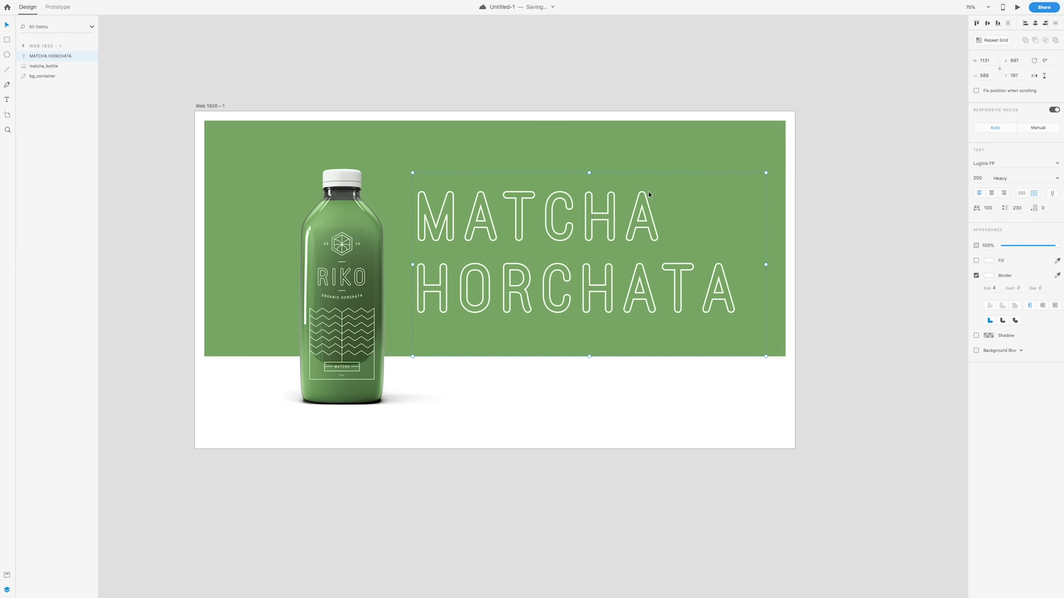
{"action": "left_click", "coordinate": [989, 276]}
{"action": "left_click", "coordinate": [970, 303]}
{"action": "left_click", "coordinate": [718, 147]}
{"action": "left_click_drag", "start_coordinate": [912, 250], "coordinate": [918, 236]}
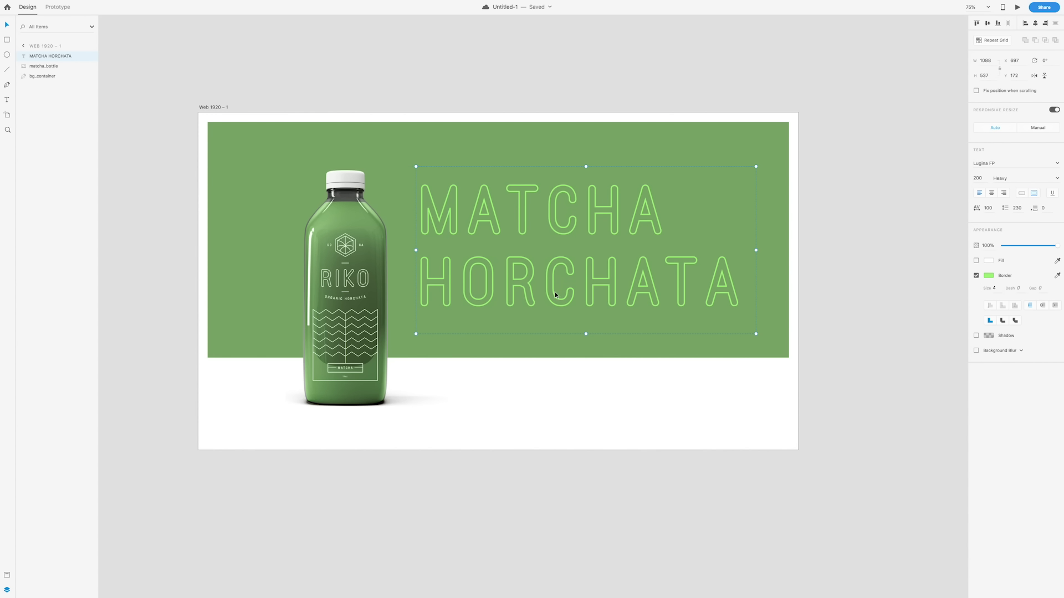
Duplicate the heading, set the copy's text size to 40 and place it below the original at about Y 690.
{"action": "left_click_drag", "start_coordinate": [640, 275], "coordinate": [639, 349]}
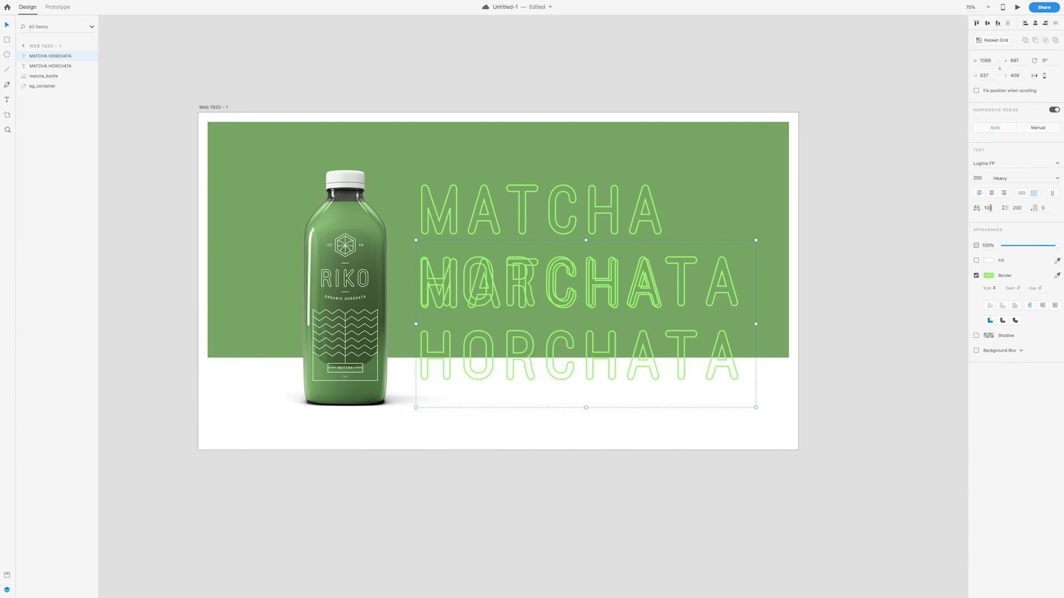
{"action": "left_click", "coordinate": [981, 177]}
{"action": "type", "text": "40"}
{"action": "key", "text": "Return"}
{"action": "left_click_drag", "start_coordinate": [609, 244], "coordinate": [628, 313]}
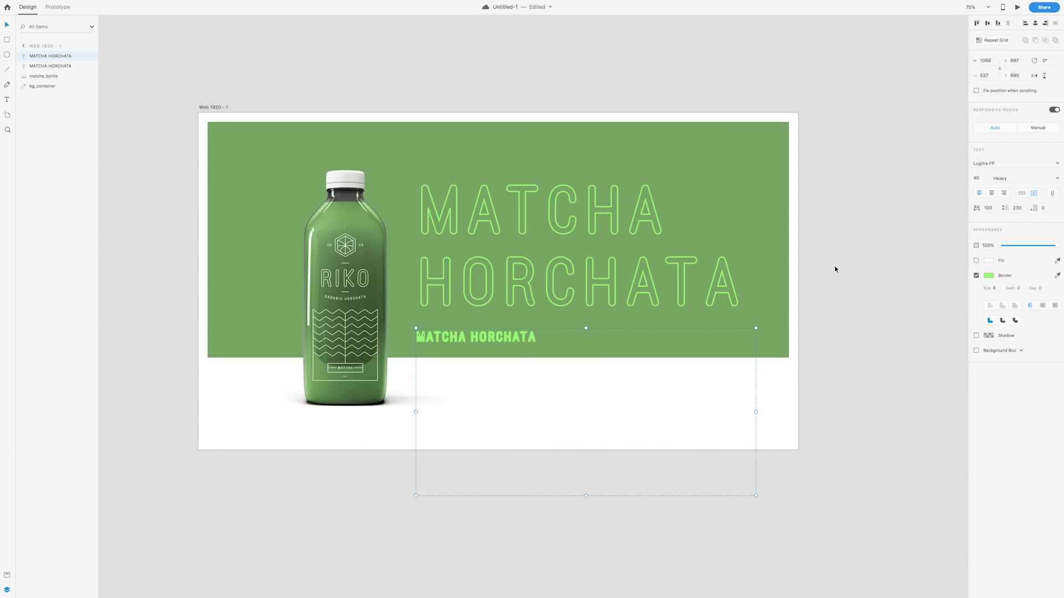
Give the copied text a white fill without a border, and fit its box to about 692 × 81 at Y 658.
{"action": "left_click", "coordinate": [976, 261]}
{"action": "left_click", "coordinate": [976, 275]}
{"action": "left_click_drag", "start_coordinate": [521, 338], "coordinate": [508, 328]}
{"action": "left_click_drag", "start_coordinate": [757, 487], "coordinate": [644, 343]}
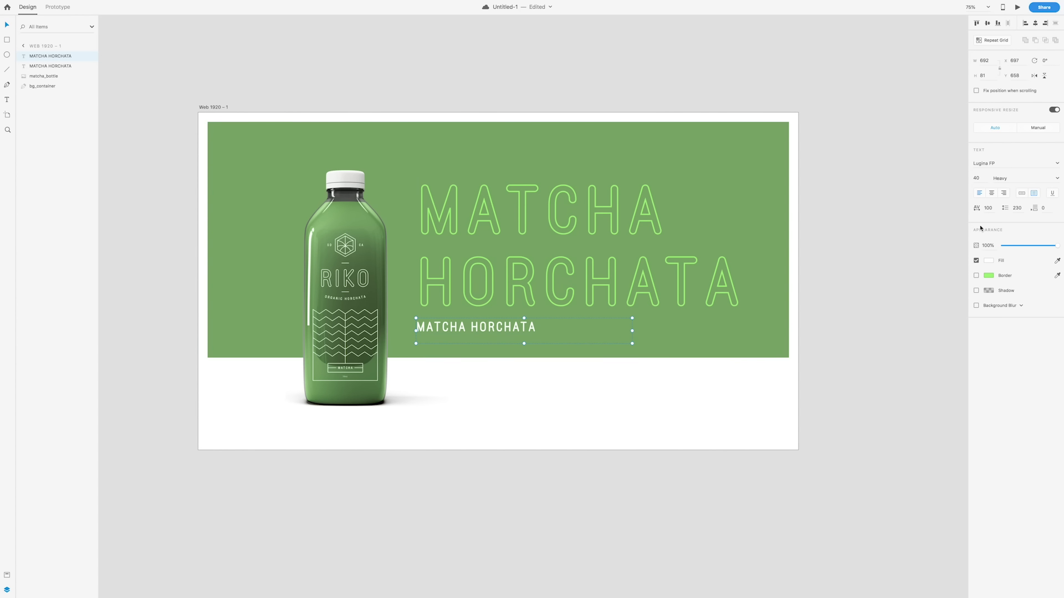
Reduce the copied text's size to 30 and move the large outlined heading up slightly.
{"action": "left_click_drag", "start_coordinate": [979, 178], "coordinate": [969, 180]}
{"action": "type", "text": "30"}
{"action": "key", "text": "Return"}
{"action": "left_click_drag", "start_coordinate": [511, 293], "coordinate": [511, 283]}
{"action": "left_click", "coordinate": [483, 323]}
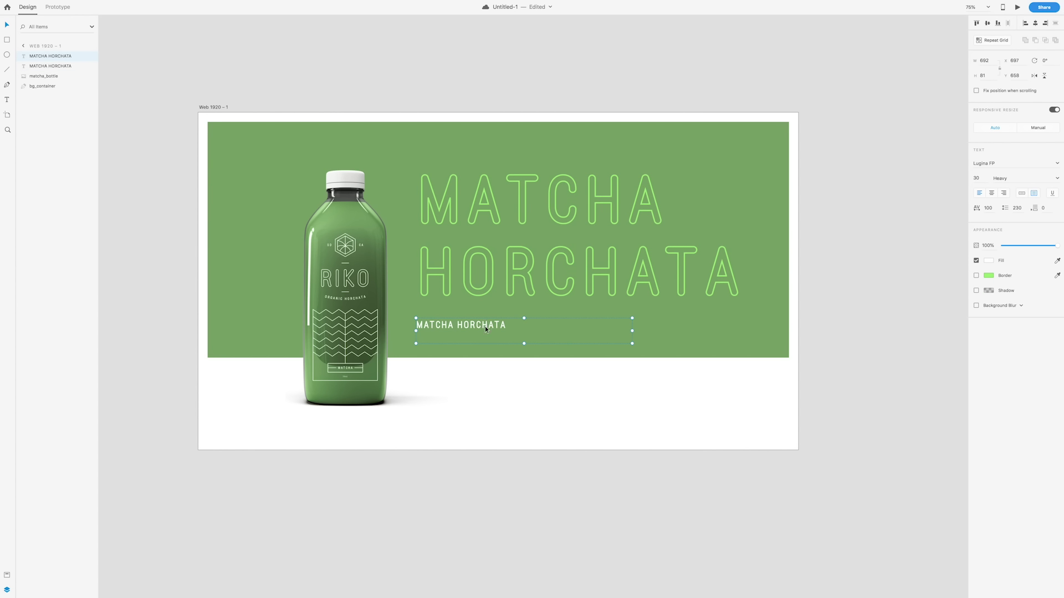
Replace the small text with "COMBINING TWO OF YOUR FAVORITE FLAVORS".
{"action": "double_click", "coordinate": [485, 326]}
{"action": "type", "text": "COMBINING TWO "}
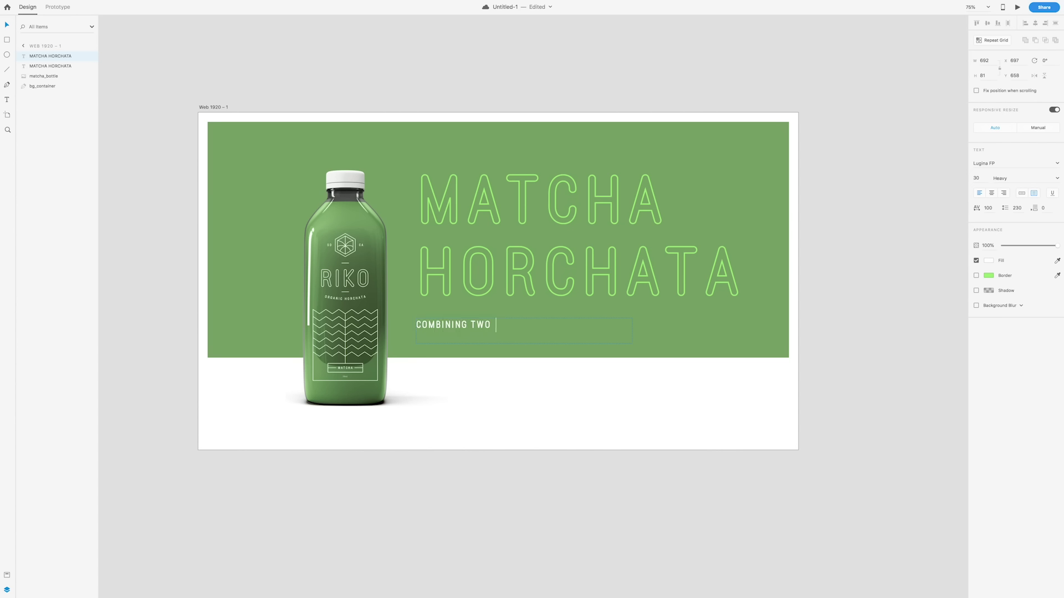
{"action": "type", "text": "OF YOUR FAVORITE FLAVORS"}
{"action": "key", "text": "Escape"}
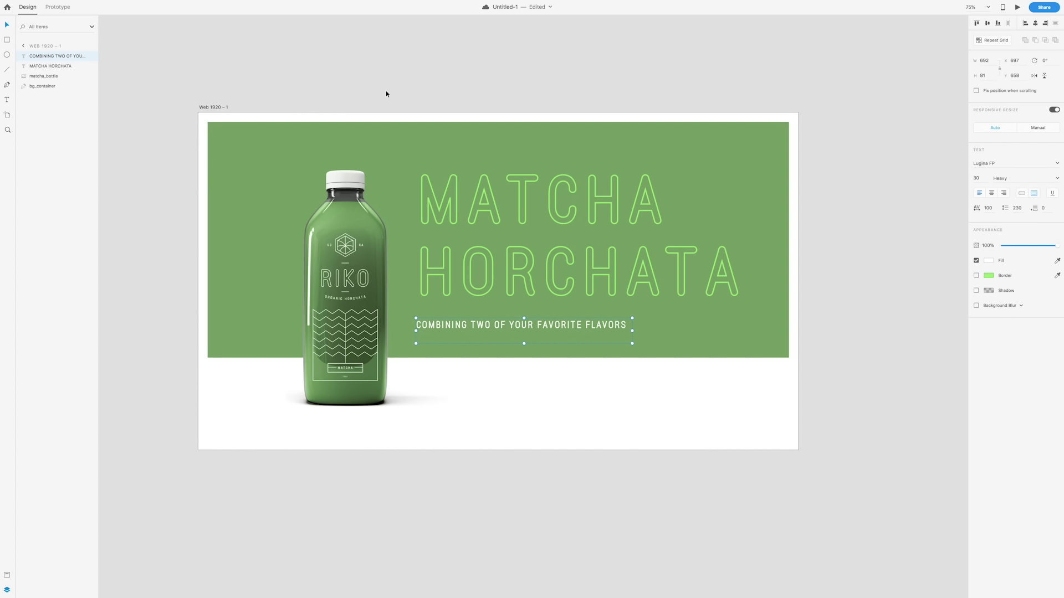
Shift the heading to about X 687, Y 107 and bring the tagline up beneath it.
{"action": "left_click_drag", "start_coordinate": [510, 330], "coordinate": [509, 325]}
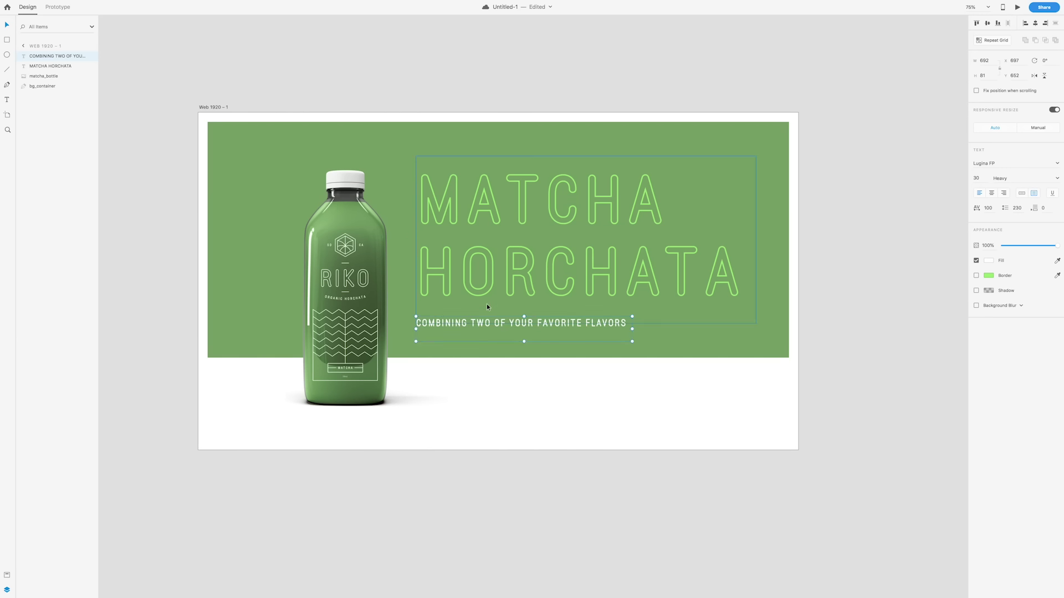
{"action": "left_click_drag", "start_coordinate": [504, 294], "coordinate": [511, 285]}
{"action": "left_click_drag", "start_coordinate": [507, 327], "coordinate": [506, 323]}
{"action": "left_click_drag", "start_coordinate": [501, 281], "coordinate": [500, 278]}
{"action": "left_click_drag", "start_coordinate": [510, 318], "coordinate": [506, 316]}
Set the heading's line spacing to 220 and trim its text box to about 1080 × 527.
{"action": "left_click", "coordinate": [507, 278]}
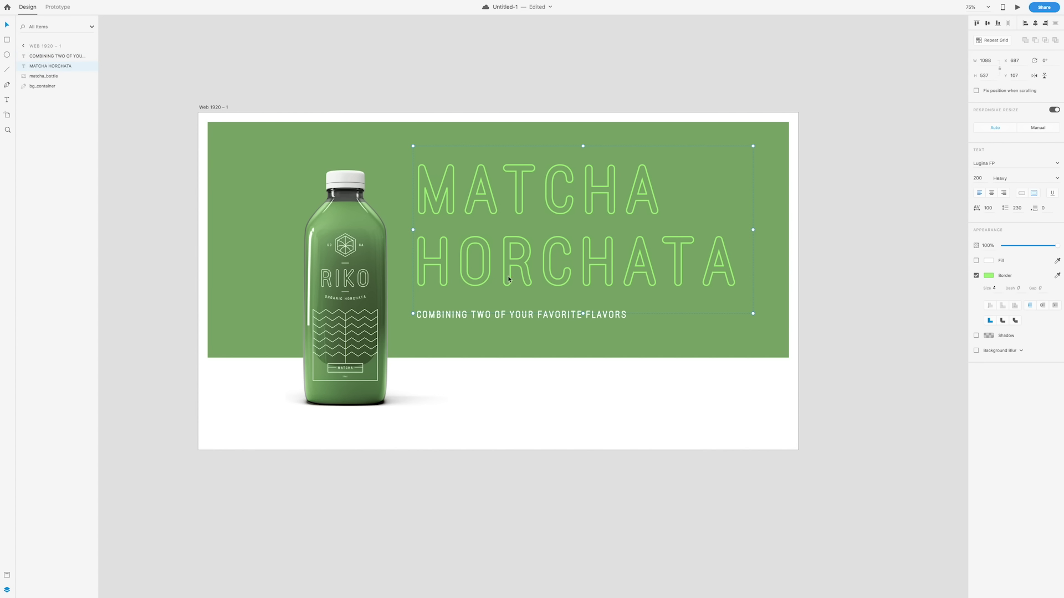
{"action": "left_click", "coordinate": [1020, 207]}
{"action": "type", "text": "220"}
{"action": "key", "text": "Return"}
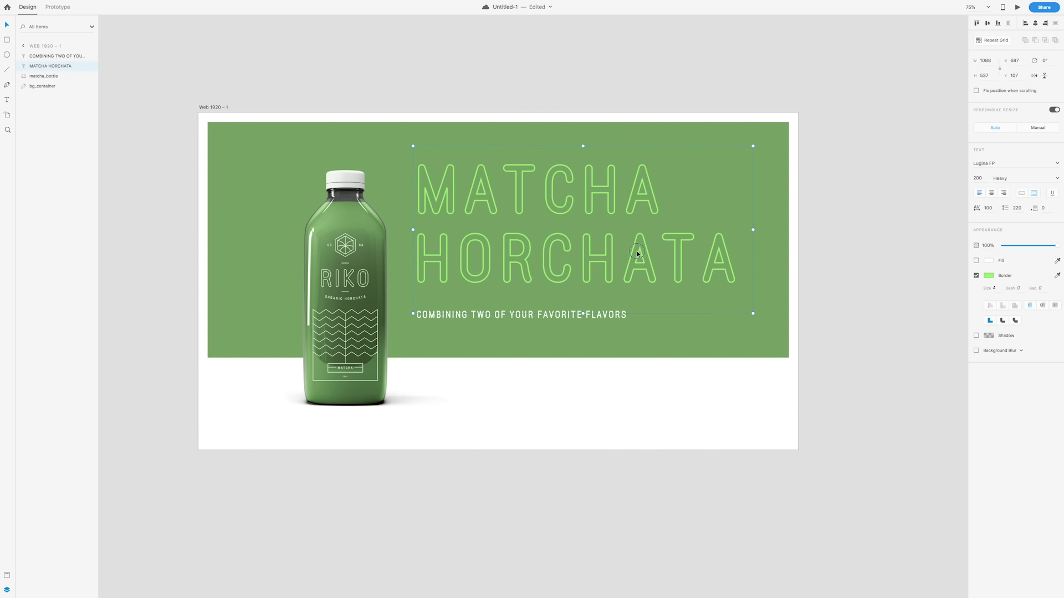
{"action": "left_click_drag", "start_coordinate": [752, 313], "coordinate": [751, 311]}
Move the tagline closer to the heading, to about Y 606.
{"action": "left_click_drag", "start_coordinate": [534, 323], "coordinate": [534, 316]}
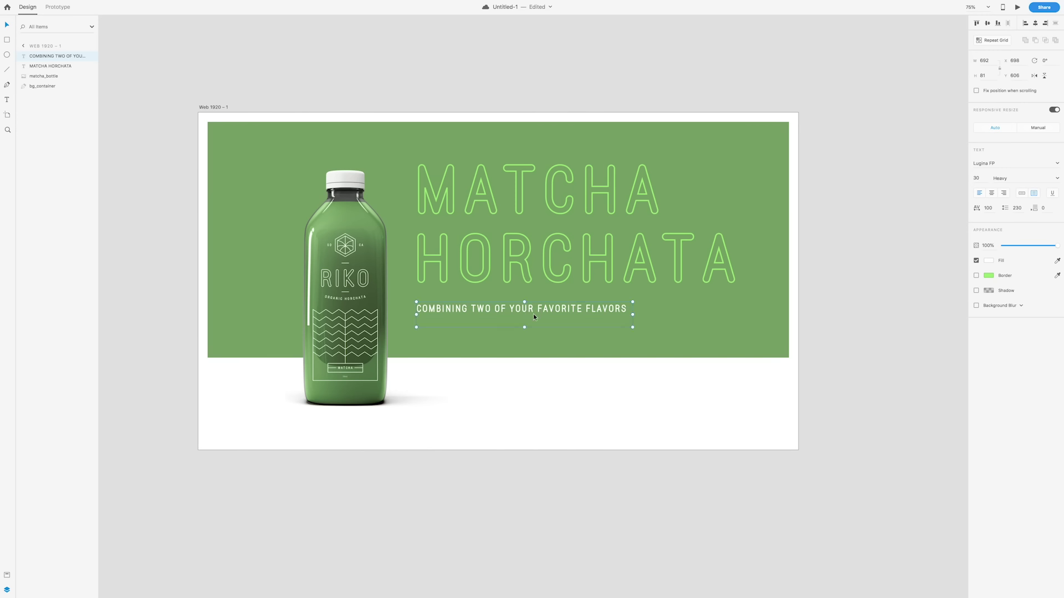
{"action": "left_click", "coordinate": [838, 311]}
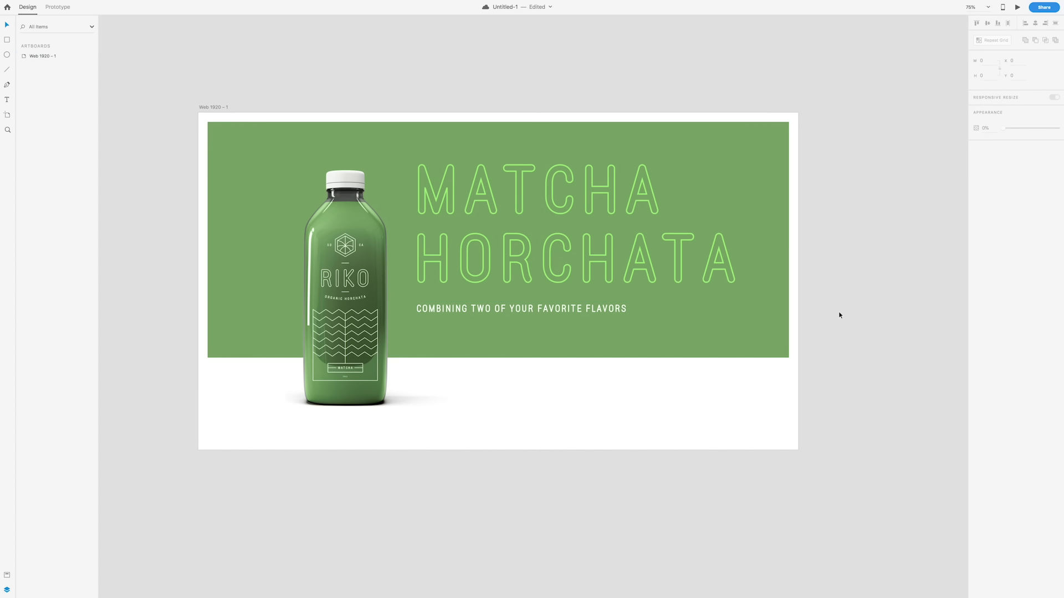
Draw a horizontal line about 64 px long between the heading and tagline and colour it white (#FFFFFF).
{"action": "scroll", "coordinate": [340, 268], "scroll_direction": "right", "scroll_amount": 1}
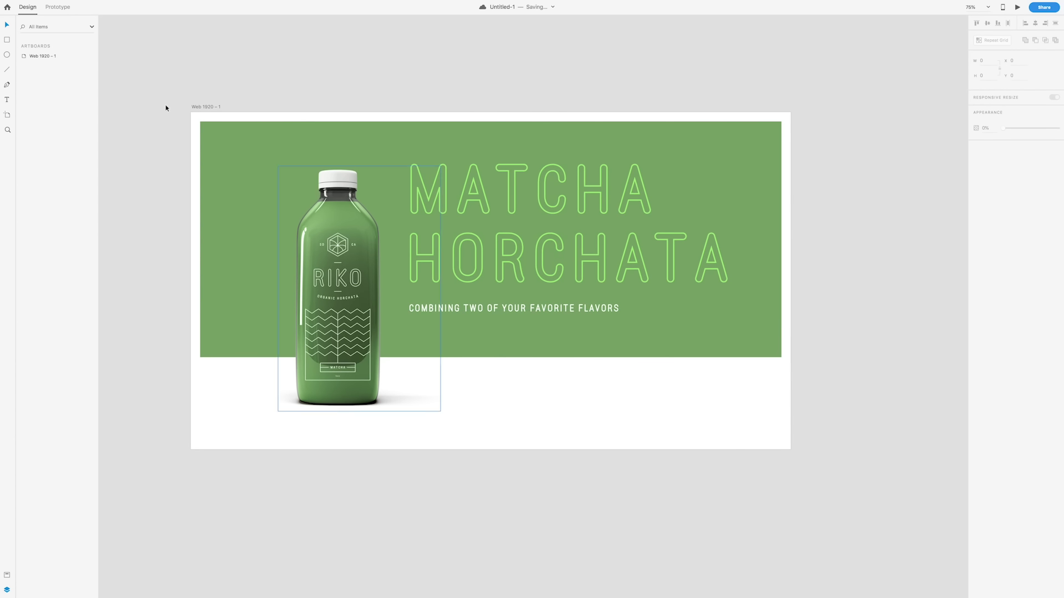
{"action": "left_click", "coordinate": [7, 70]}
{"action": "left_click_drag", "start_coordinate": [409, 294], "coordinate": [429, 293]}
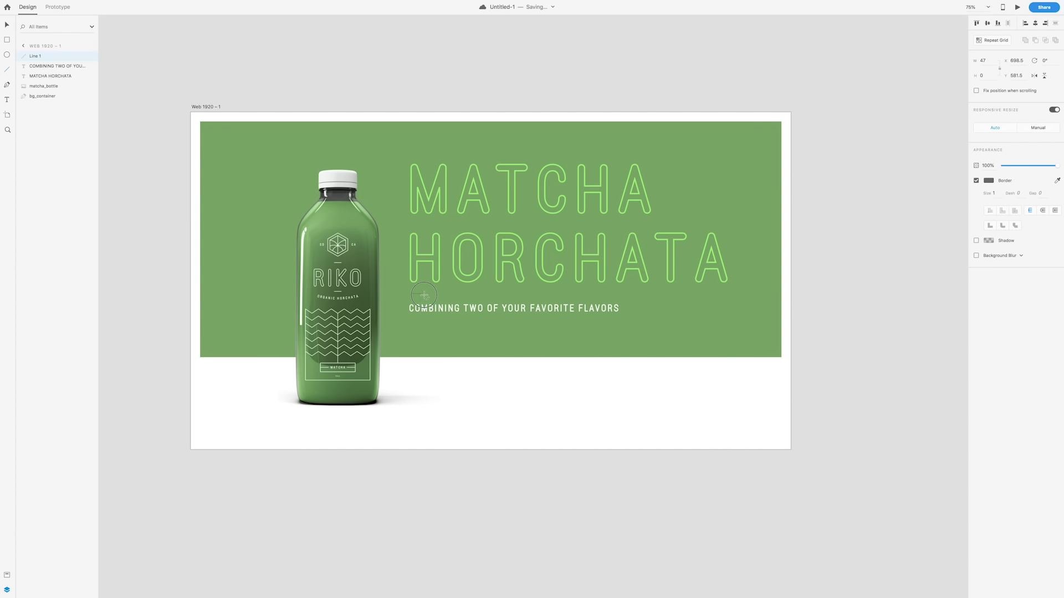
{"action": "left_click", "coordinate": [989, 181]}
{"action": "left_click_drag", "start_coordinate": [891, 175], "coordinate": [860, 123]}
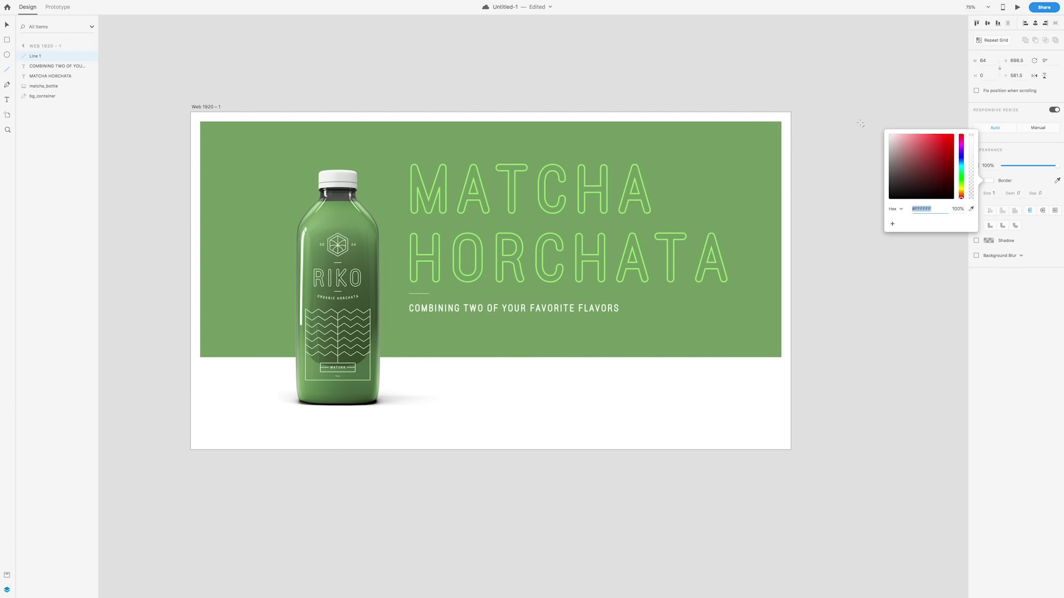
{"action": "left_click", "coordinate": [845, 128]}
Set the line's border size to 4 and give it round caps.
{"action": "left_click", "coordinate": [994, 194]}
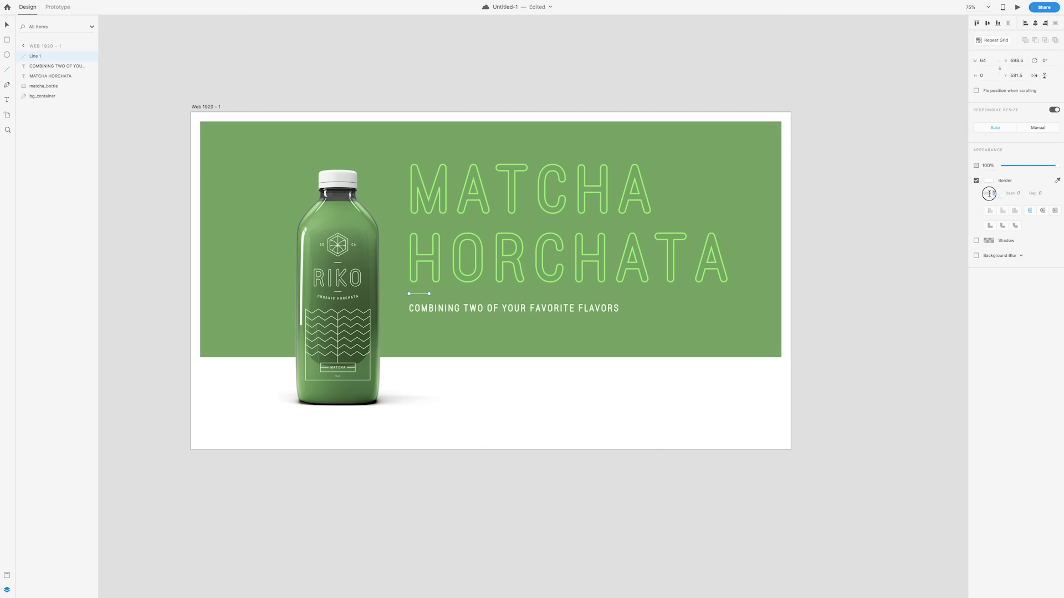
{"action": "type", "text": "4"}
{"action": "scroll", "coordinate": [951, 237], "scroll_direction": "right", "scroll_amount": 1}
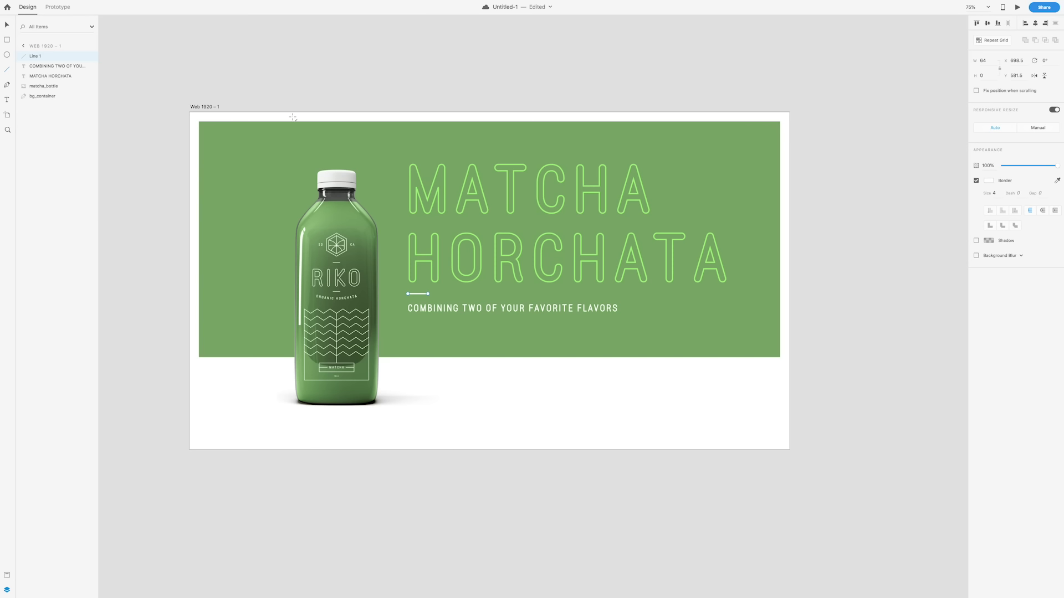
{"action": "left_click", "coordinate": [6, 24]}
{"action": "left_click", "coordinate": [1042, 210]}
{"action": "left_click", "coordinate": [804, 238]}
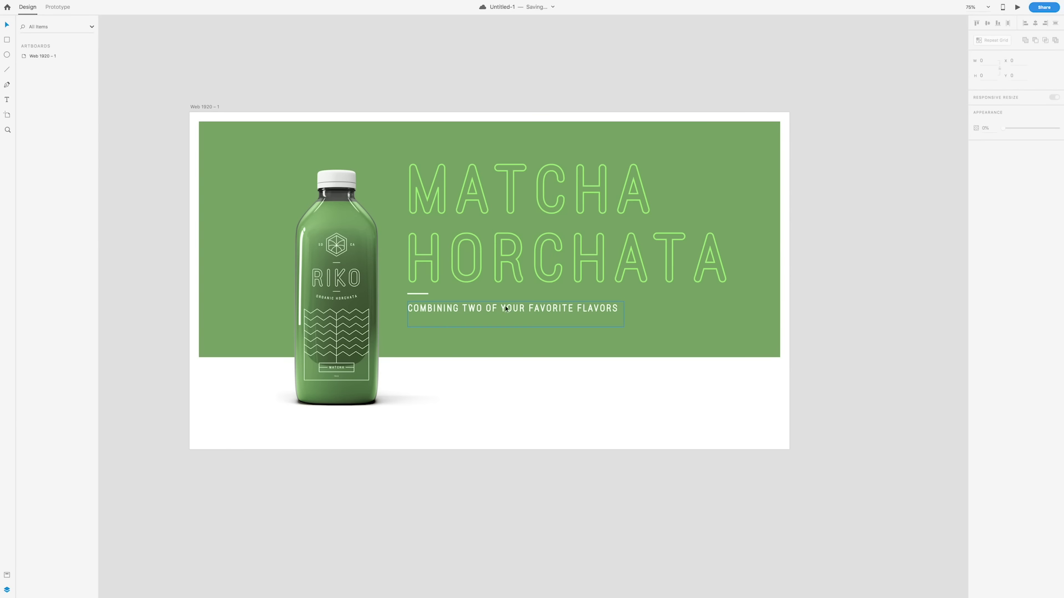
Move the tagline down to about Y 626 and the short line down to Y 589.5.
{"action": "left_click_drag", "start_coordinate": [505, 309], "coordinate": [505, 315]}
{"action": "left_click_drag", "start_coordinate": [420, 294], "coordinate": [419, 297]}
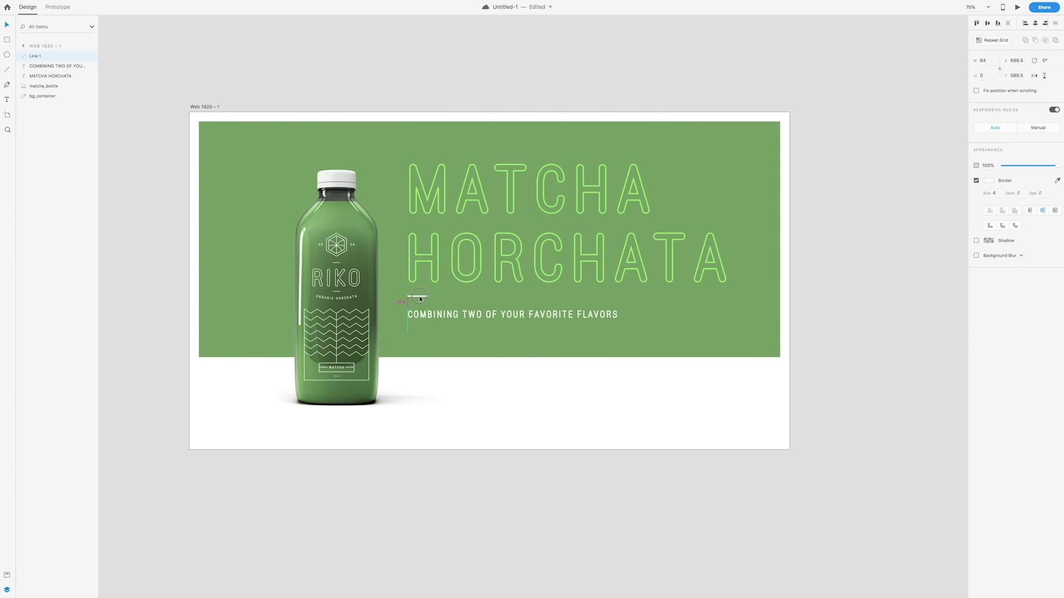
Nudge the heading left to about X 684 and the short line slightly right to align their left edges with the tagline.
{"action": "left_click", "coordinate": [421, 277]}
{"action": "key", "text": "Left"}
{"action": "key", "text": "Left"}
{"action": "key", "text": "Left"}
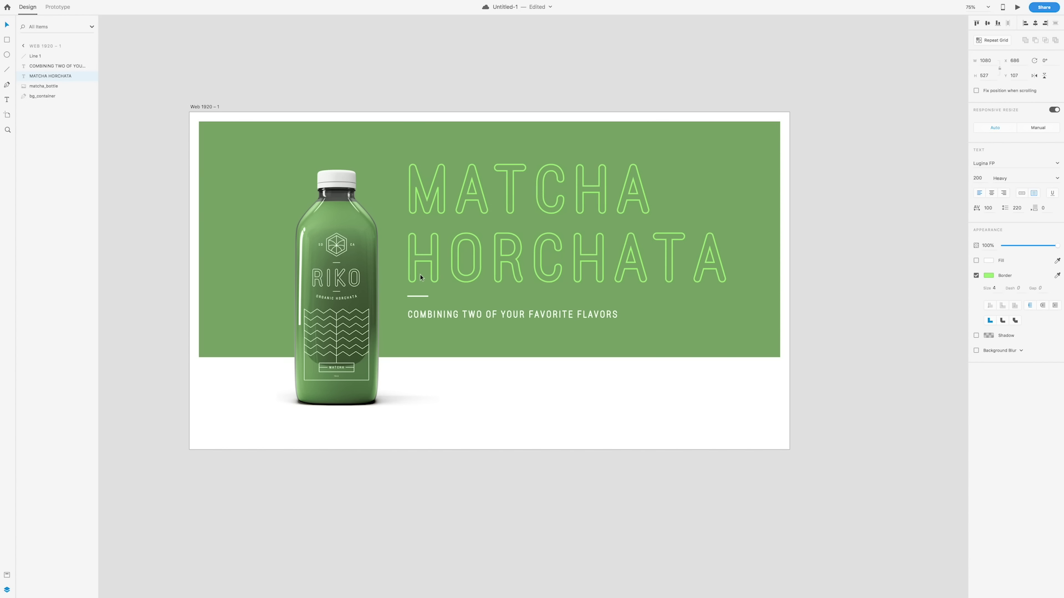
{"action": "left_click", "coordinate": [433, 317]}
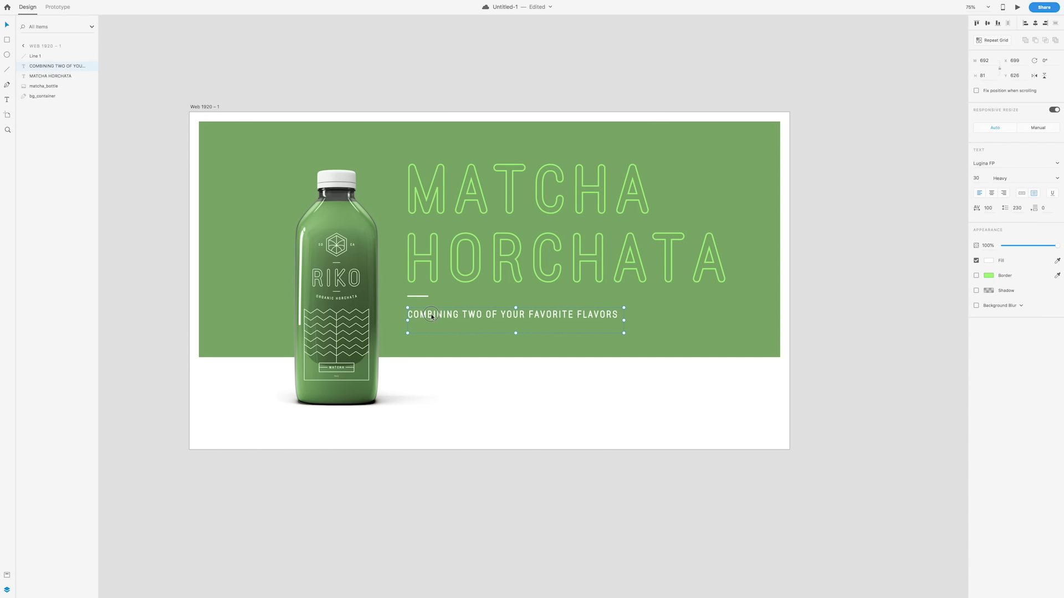
{"action": "left_click", "coordinate": [418, 297]}
{"action": "key", "text": "Right"}
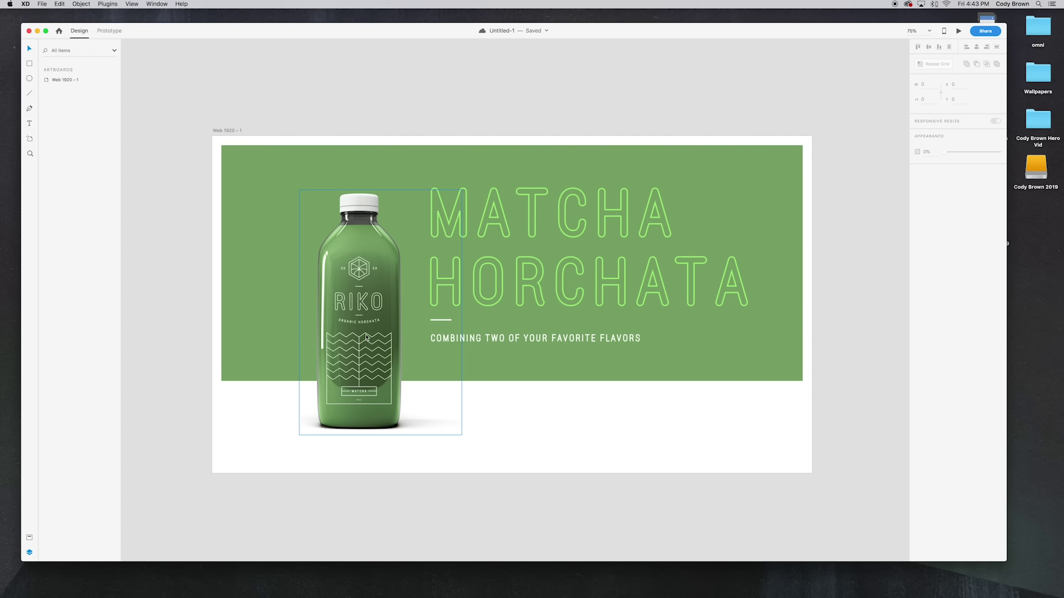
Group the heading, short line and tagline, and name the group "text".
{"action": "left_click", "coordinate": [487, 348]}
{"action": "left_click", "coordinate": [446, 320], "text": "shift"}
{"action": "left_click", "coordinate": [456, 295], "text": "shift"}
{"action": "right_click", "coordinate": [70, 95]}
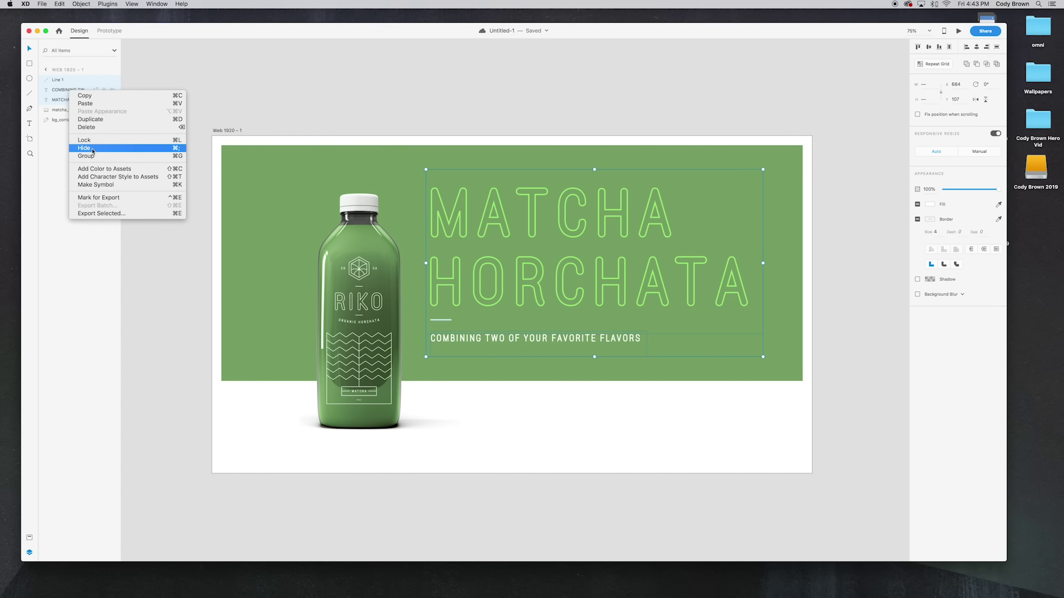
{"action": "left_click", "coordinate": [90, 157]}
{"action": "double_click", "coordinate": [60, 80]}
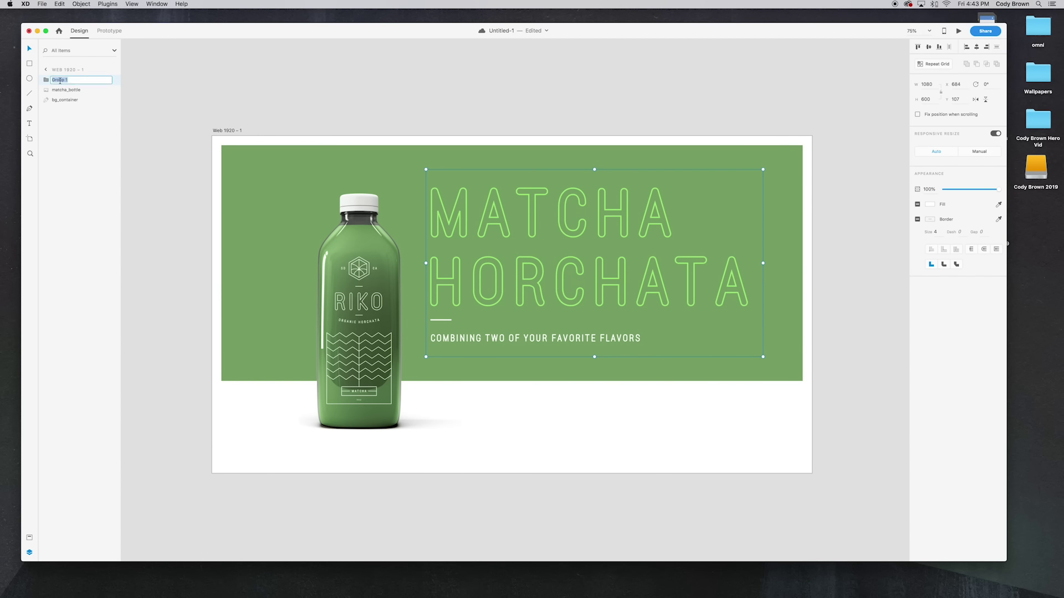
{"action": "type", "text": "text"}
{"action": "key", "text": "Return"}
{"action": "left_click", "coordinate": [368, 115]}
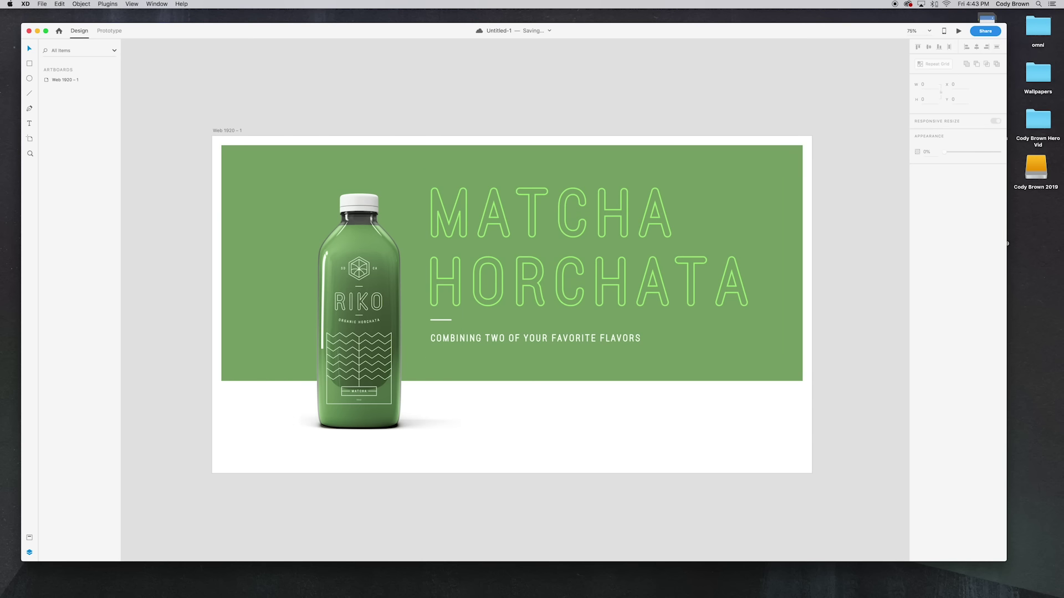
Switch to Illustrator and copy the zigzag lines from the MATCHA label artwork.
{"action": "left_click", "coordinate": [544, 577]}
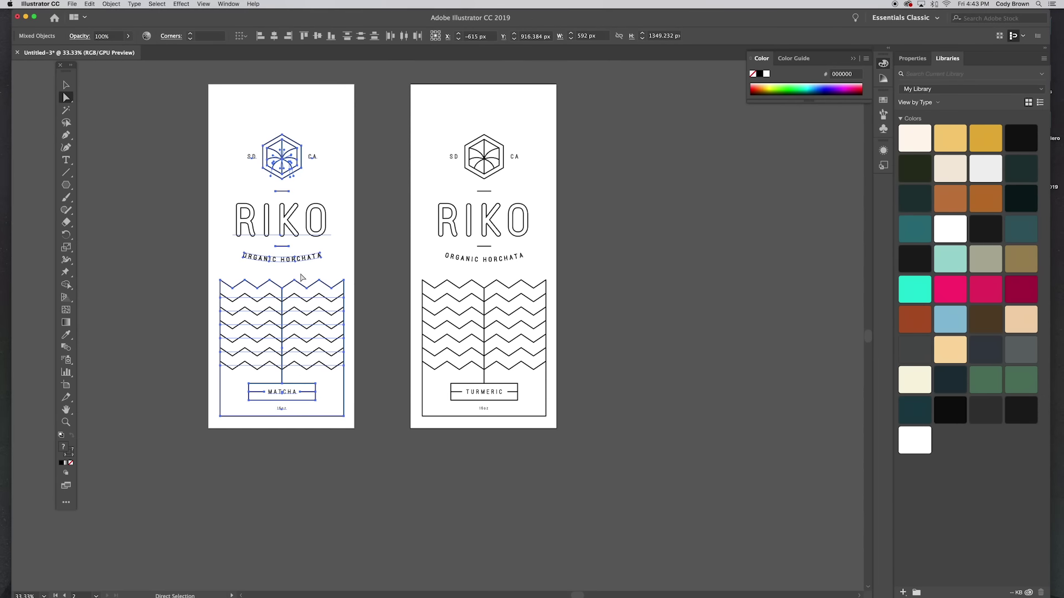
{"action": "left_click", "coordinate": [301, 277]}
{"action": "key", "text": "super+equal"}
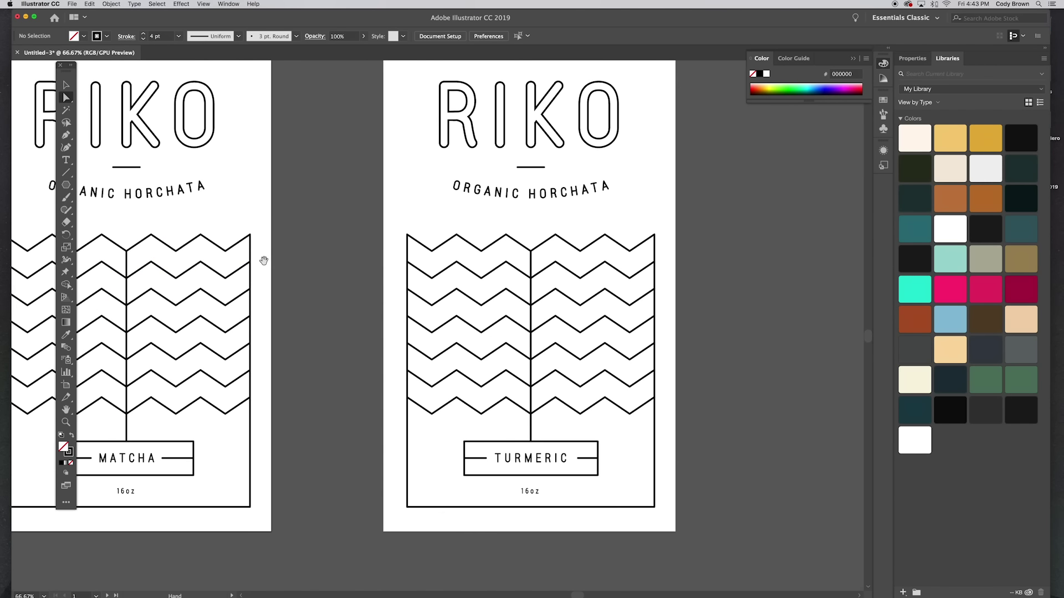
{"action": "left_click_drag", "start_coordinate": [263, 260], "coordinate": [469, 283]}
{"action": "left_click", "coordinate": [407, 267]}
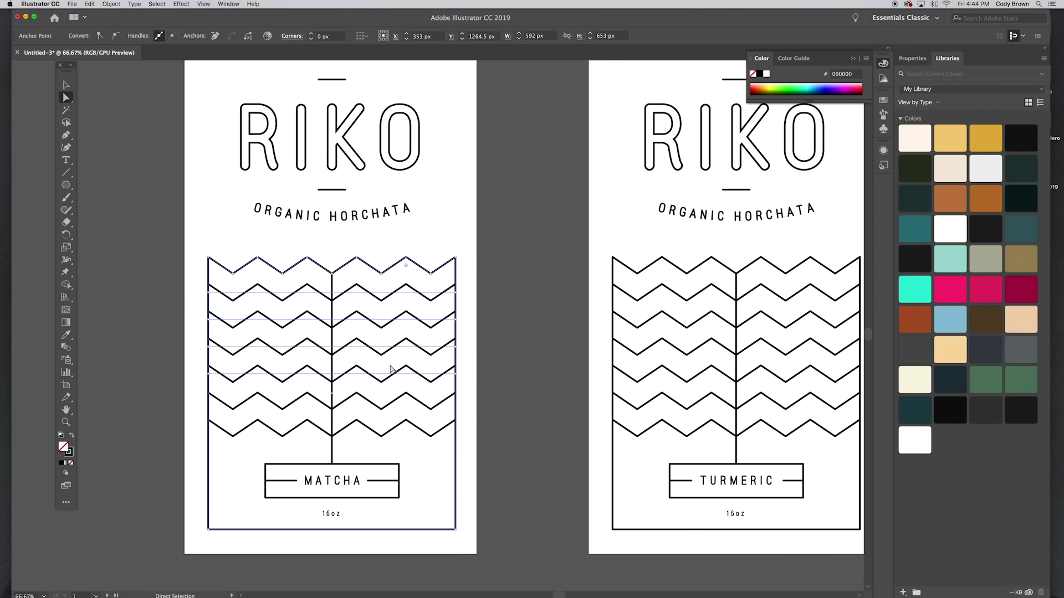
Switch back to Adobe XD, paste the zigzag lines onto the artboard and delete the stray short segment above them.
{"action": "mouse_move", "coordinate": [495, 589]}
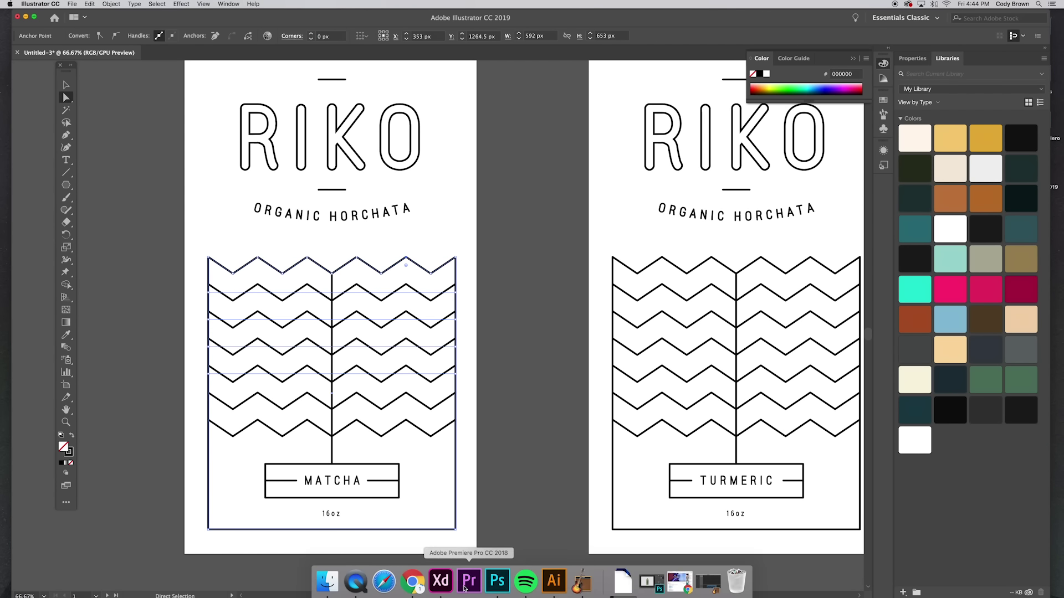
{"action": "left_click", "coordinate": [441, 581]}
{"action": "key", "text": "super+v"}
{"action": "double_click", "coordinate": [576, 267]}
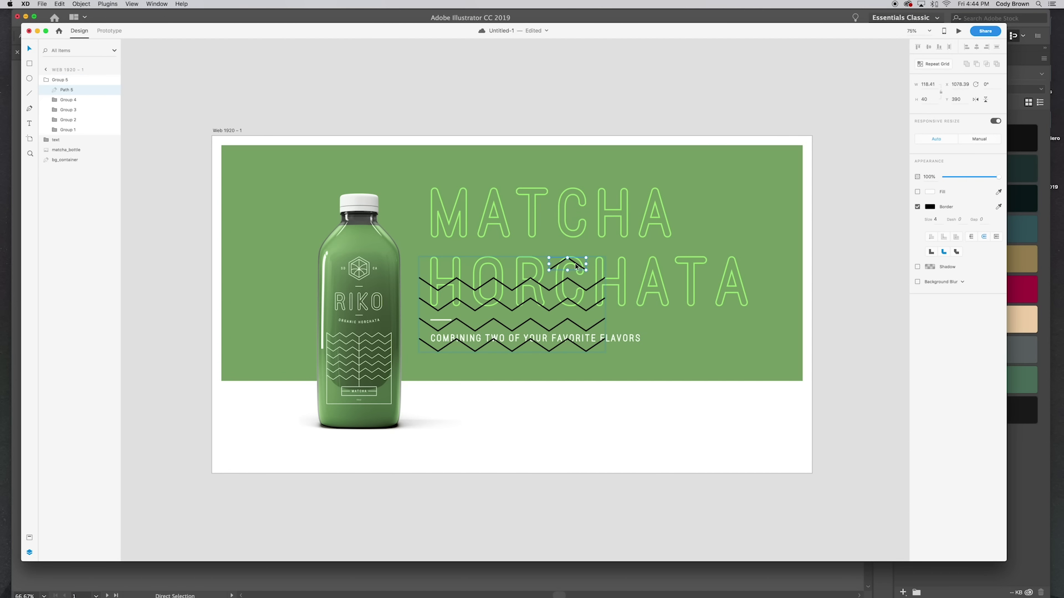
{"action": "key", "text": "Delete"}
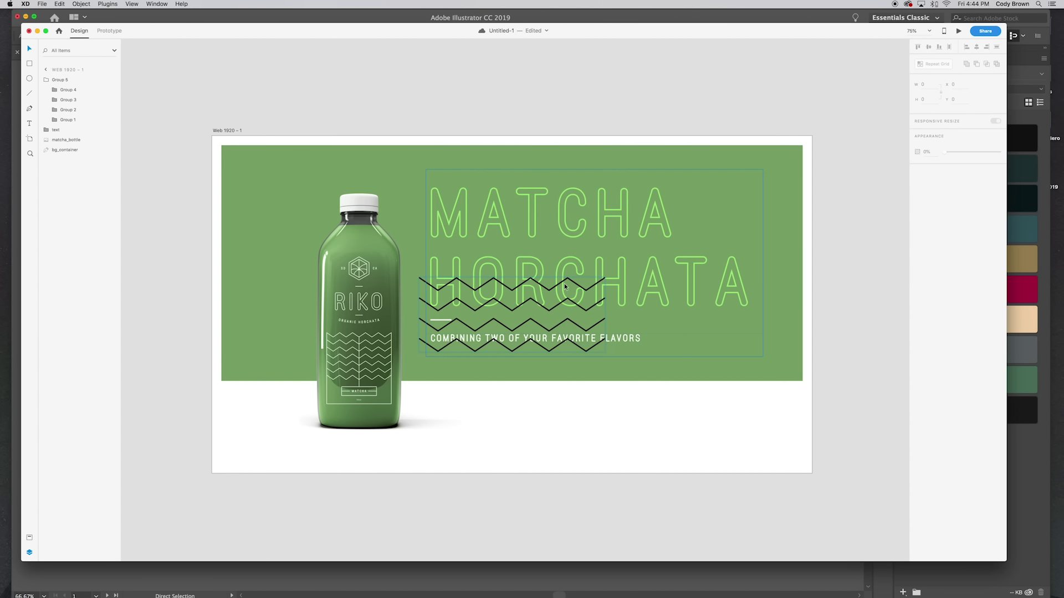
Move the zigzag group over the bottle to about X 98, Y 357 and rename it "zigzags".
{"action": "left_click_drag", "start_coordinate": [579, 306], "coordinate": [424, 249]}
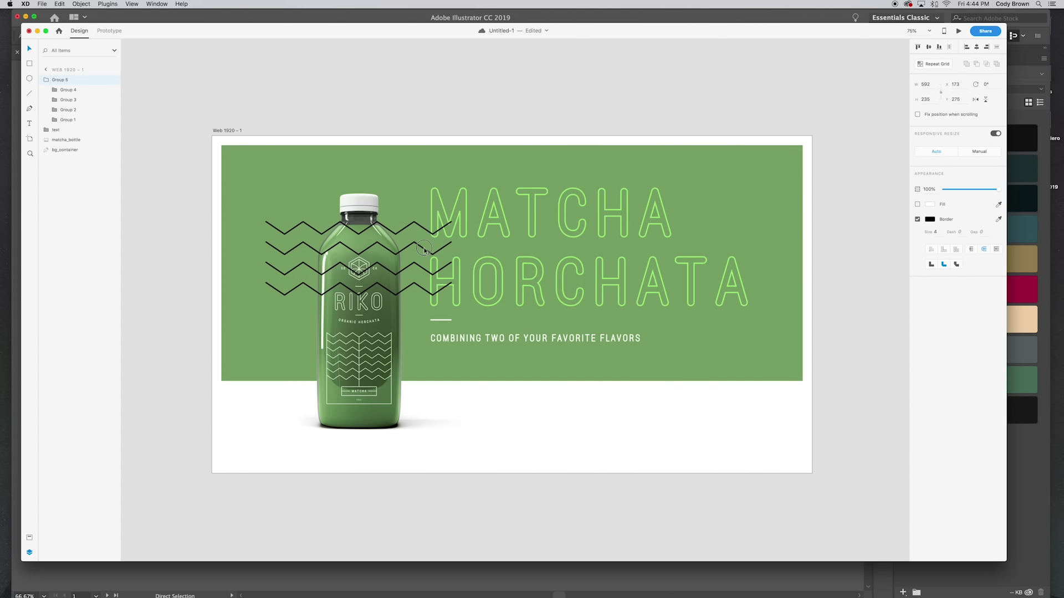
{"action": "left_click_drag", "start_coordinate": [424, 249], "coordinate": [402, 275]}
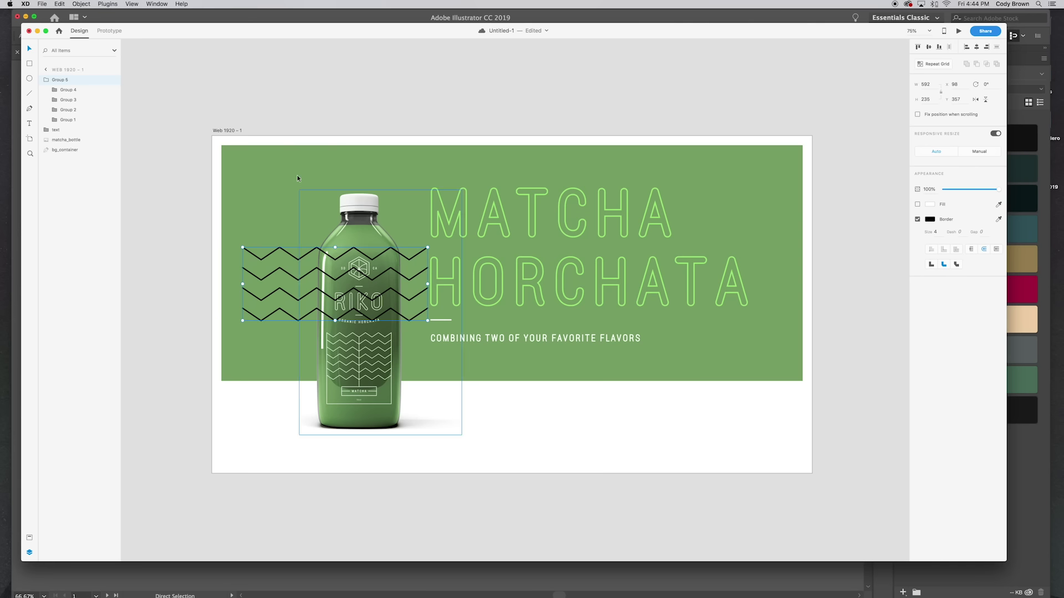
{"action": "left_click", "coordinate": [62, 84]}
{"action": "double_click", "coordinate": [63, 81]}
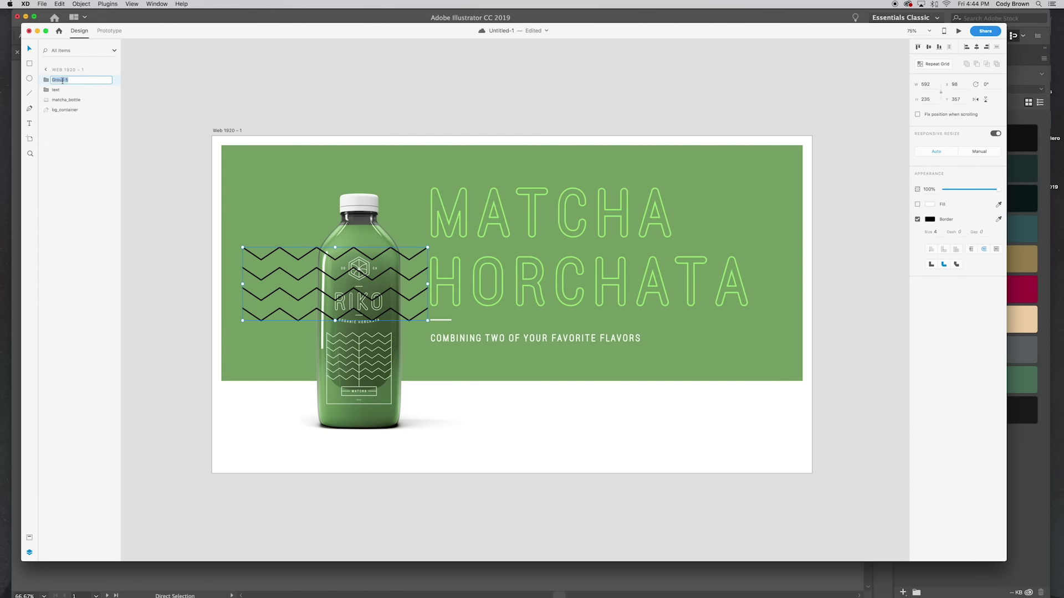
{"action": "type", "text": "zigzags"}
{"action": "key", "text": "Return"}
Place the zigzags group behind the bottle in the layer order and shift it to about X 56, Y 290.
{"action": "left_click_drag", "start_coordinate": [70, 83], "coordinate": [69, 101]}
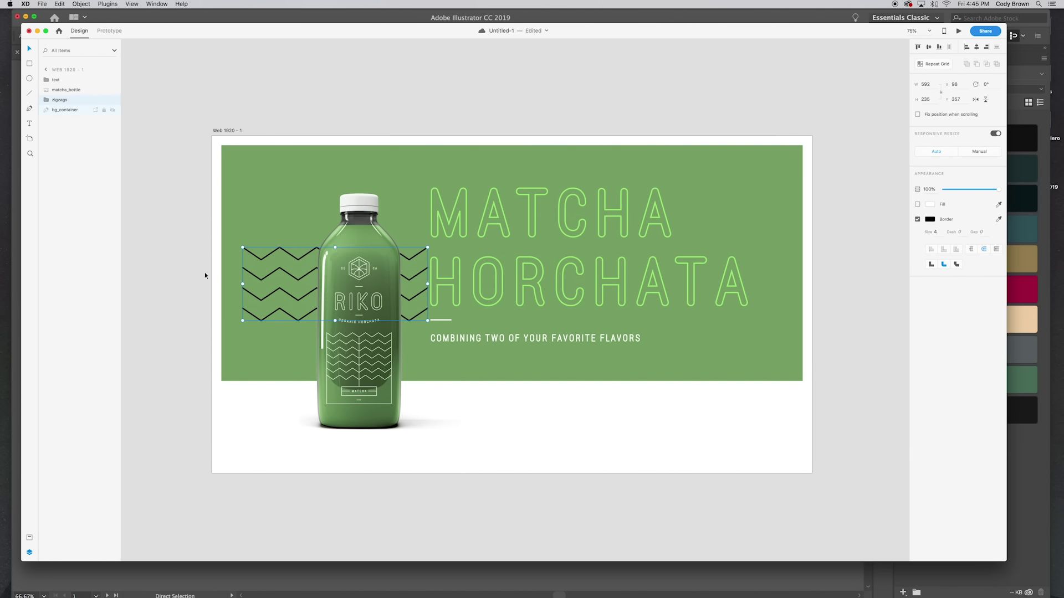
{"action": "left_click_drag", "start_coordinate": [282, 271], "coordinate": [269, 252]}
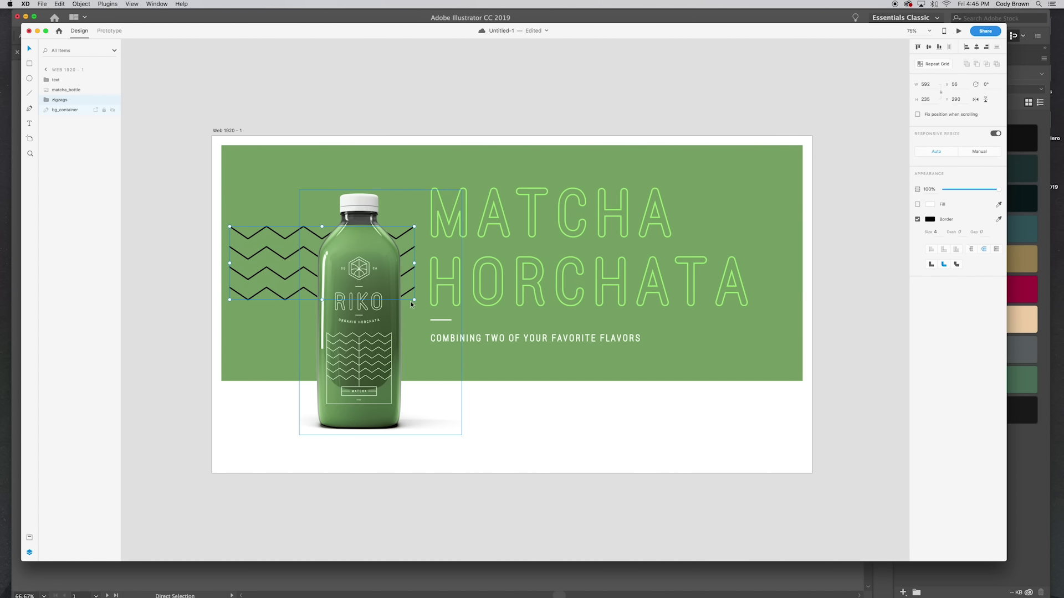
Enlarge the zigzags group to about 864 × 343 and give its border a slightly darker shade of the background green.
{"action": "left_click_drag", "start_coordinate": [415, 300], "coordinate": [497, 348]}
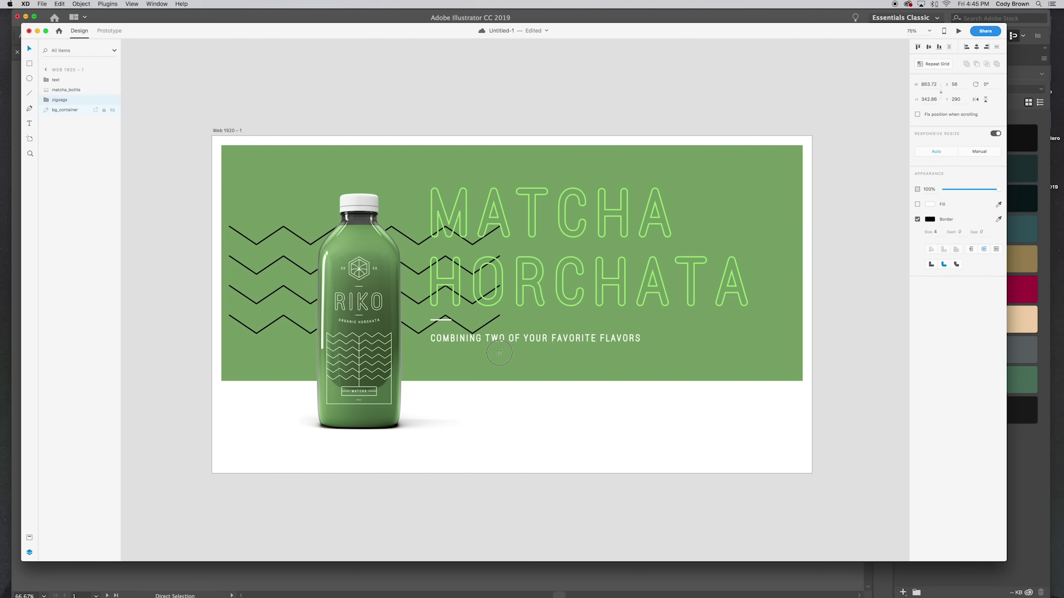
{"action": "left_click", "coordinate": [930, 220]}
{"action": "left_click", "coordinate": [913, 247]}
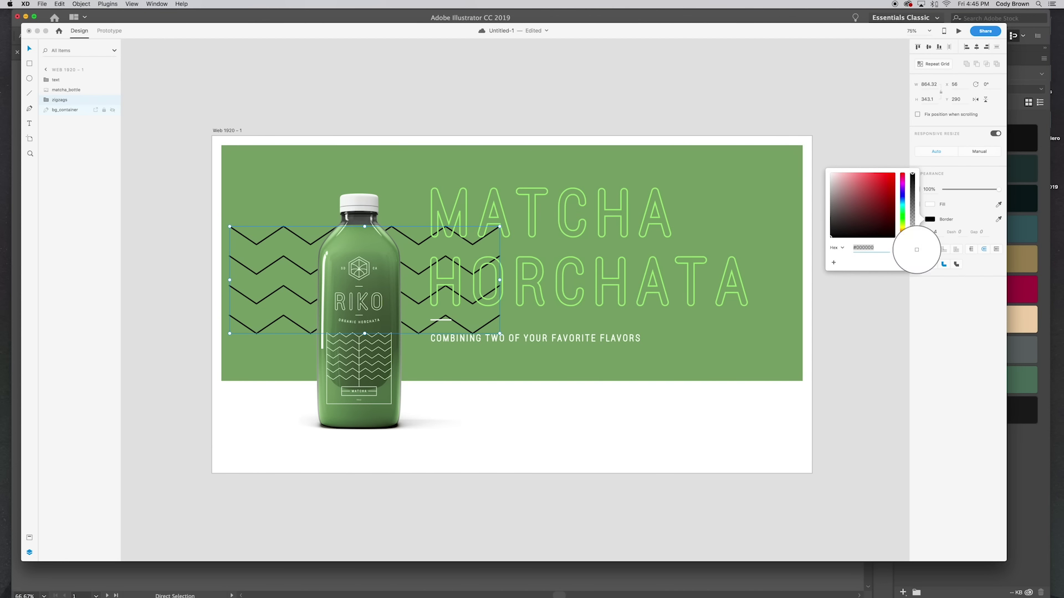
{"action": "left_click", "coordinate": [778, 230]}
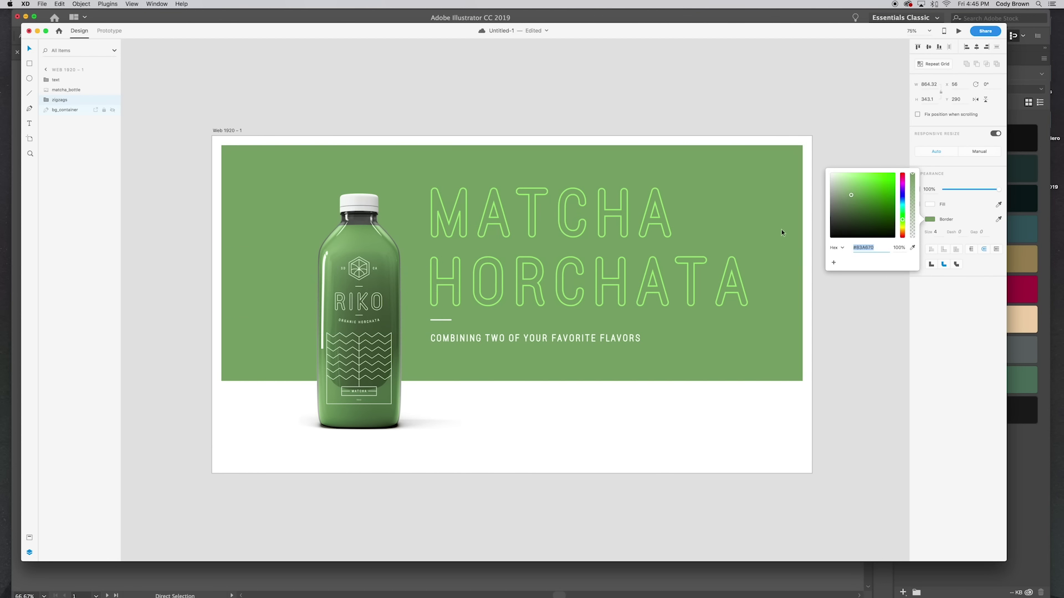
{"action": "left_click", "coordinate": [851, 201]}
{"action": "left_click_drag", "start_coordinate": [851, 200], "coordinate": [851, 200]}
Resize the zigzags group to about 732 × 291 and place it behind the bottle at about X 38, Y 311.
{"action": "scroll", "coordinate": [479, 243], "scroll_direction": "down", "scroll_amount": 3}
{"action": "left_click_drag", "start_coordinate": [503, 192], "coordinate": [476, 202]}
{"action": "left_click_drag", "start_coordinate": [287, 206], "coordinate": [281, 204]}
{"action": "left_click_drag", "start_coordinate": [470, 295], "coordinate": [456, 289]}
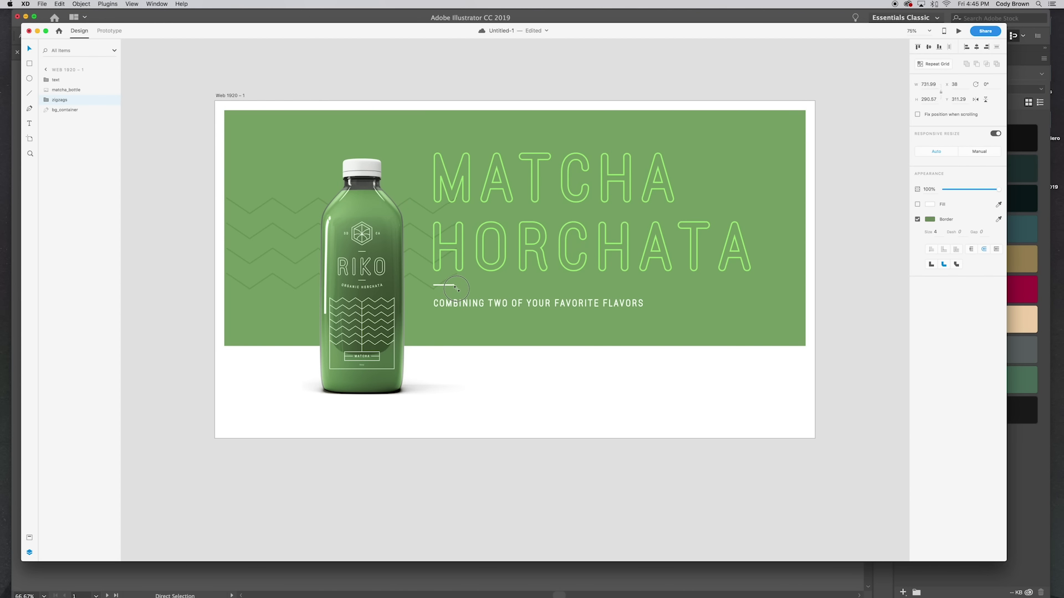
Duplicate the lowest zigzag line twice, placing one copy below the pattern and one above it at about Y 231 with matching spacing.
{"action": "double_click", "coordinate": [286, 283]}
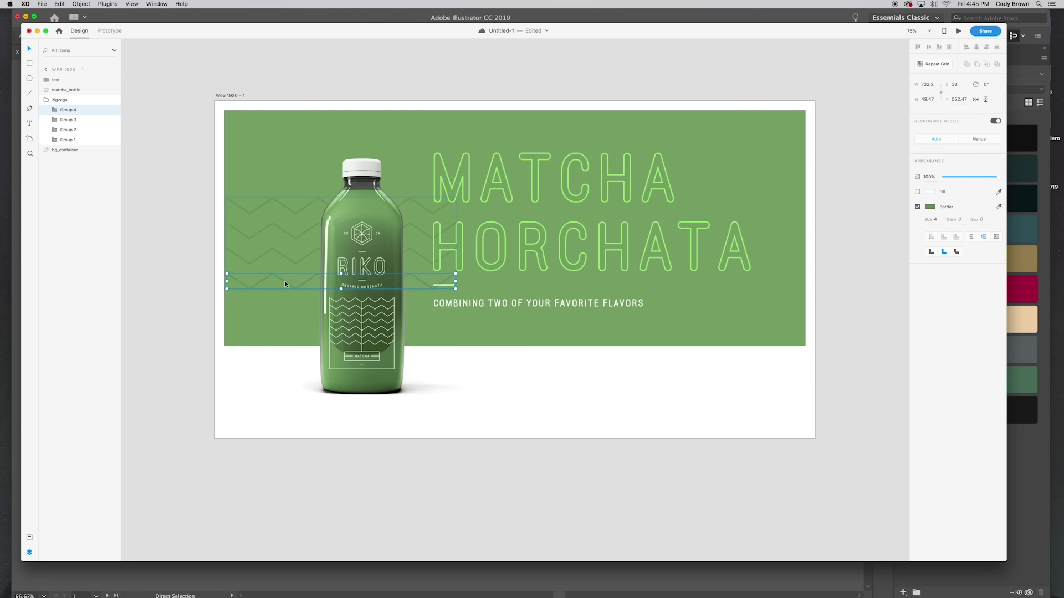
{"action": "key", "text": "super+d"}
{"action": "left_click_drag", "start_coordinate": [285, 282], "coordinate": [292, 178]}
{"action": "key", "text": "super+d"}
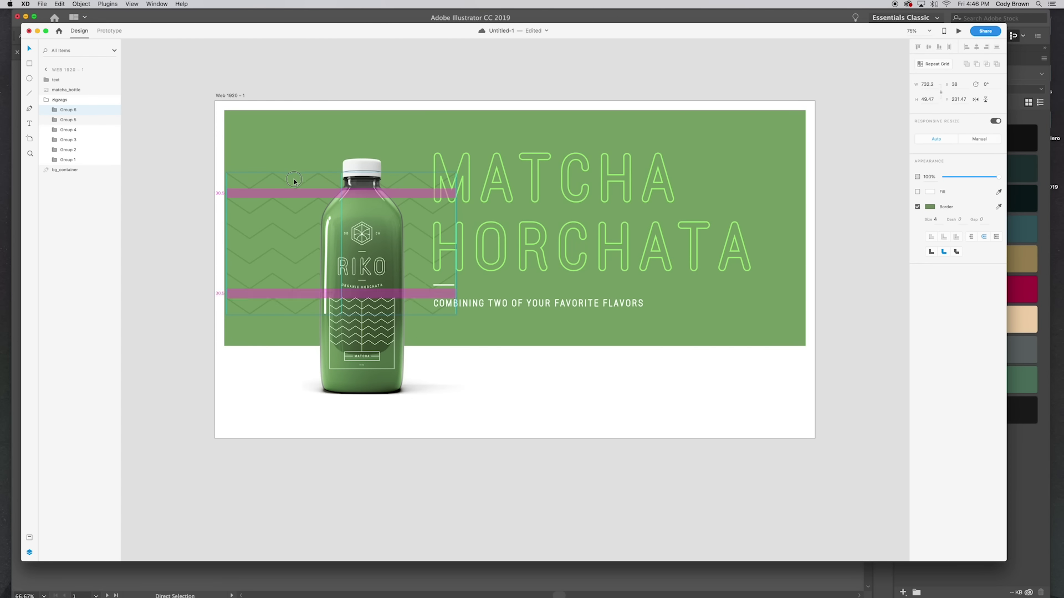
{"action": "left_click", "coordinate": [451, 80]}
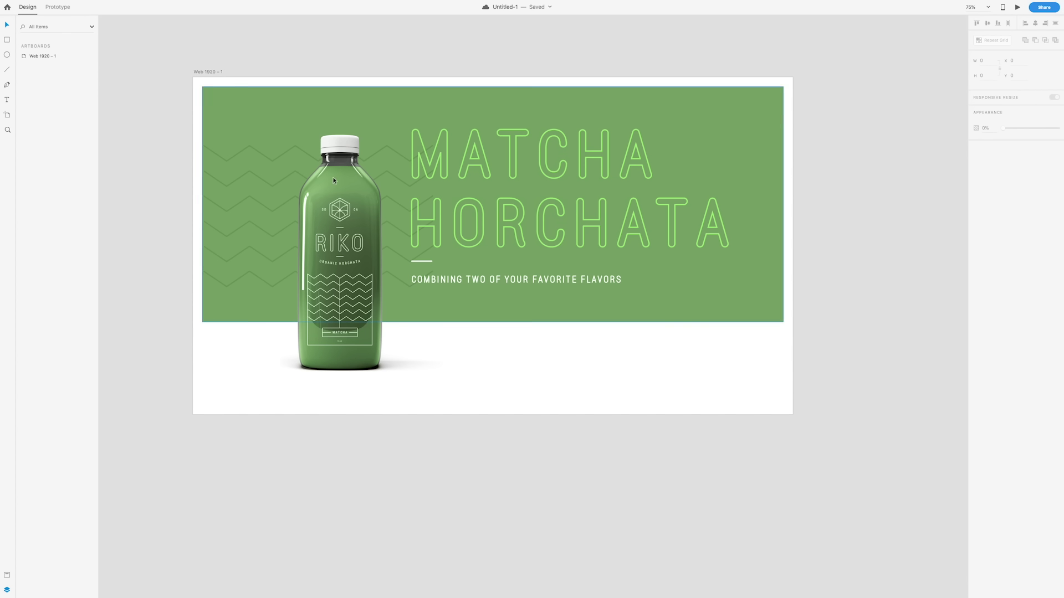
Switch to Illustrator and copy only the hexagon icon from the MATCHA label, without the SD and CA text.
{"action": "left_click", "coordinate": [548, 577]}
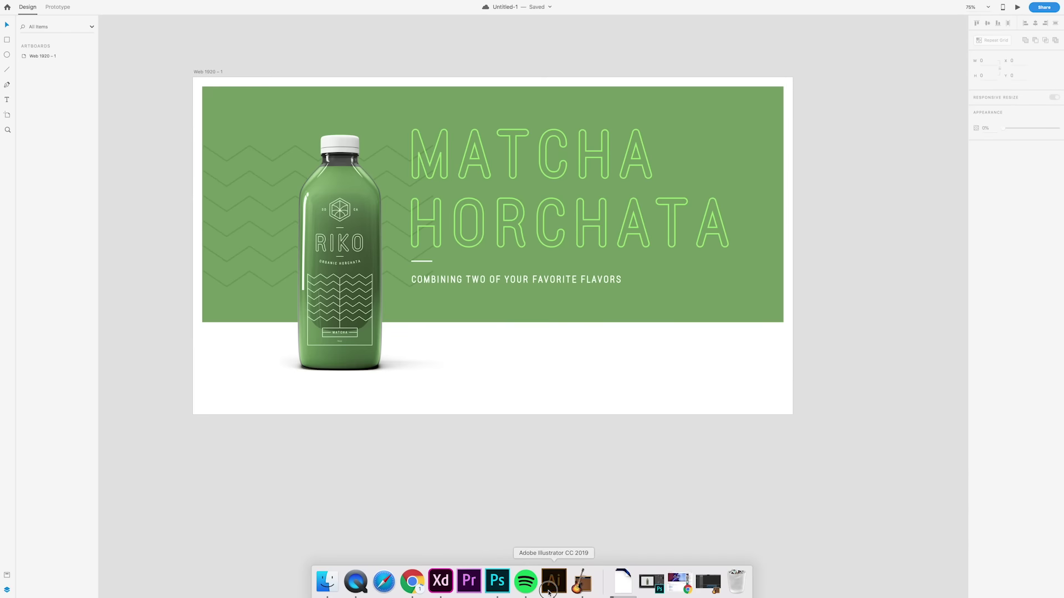
{"action": "left_click", "coordinate": [501, 205]}
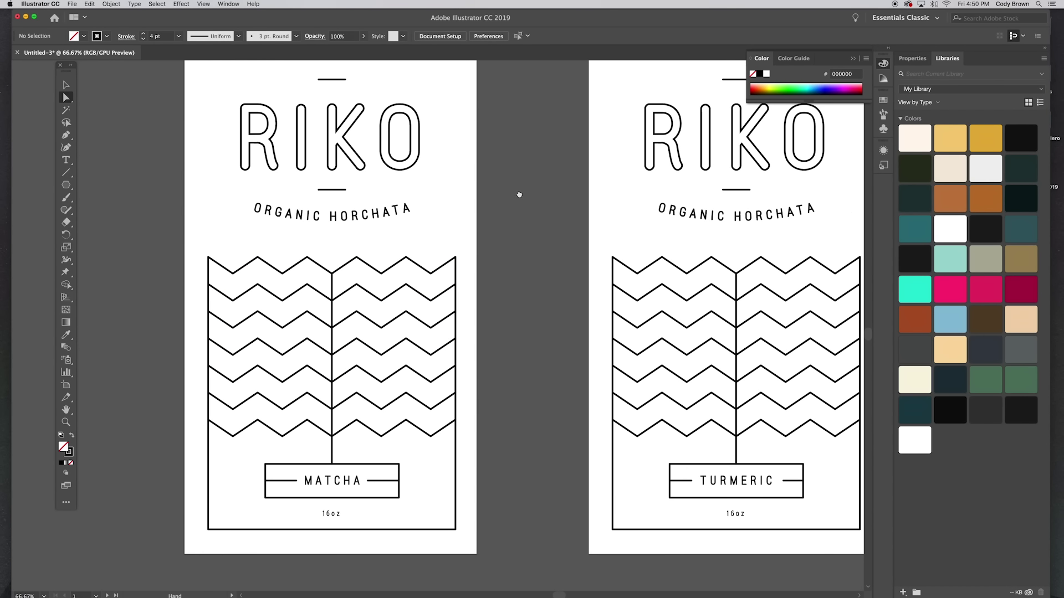
{"action": "scroll", "coordinate": [517, 192], "scroll_direction": "up", "scroll_amount": 6}
{"action": "scroll", "coordinate": [518, 192], "scroll_direction": "left", "scroll_amount": 2}
{"action": "scroll", "coordinate": [541, 299], "scroll_direction": "up", "scroll_amount": 2}
{"action": "scroll", "coordinate": [541, 300], "scroll_direction": "left", "scroll_amount": 1}
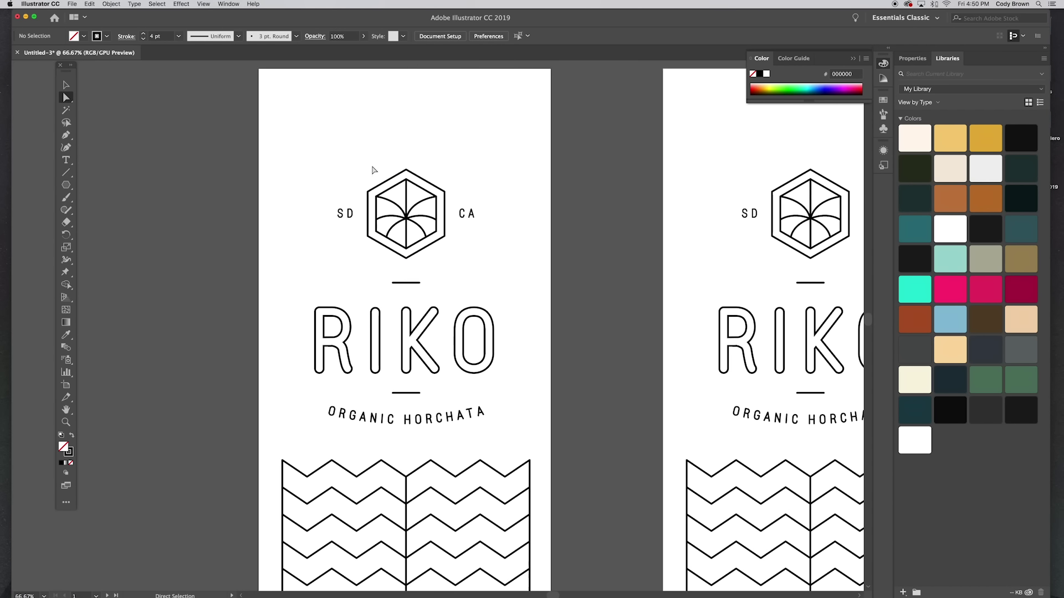
{"action": "left_click", "coordinate": [66, 85]}
{"action": "left_click_drag", "start_coordinate": [356, 150], "coordinate": [448, 271]}
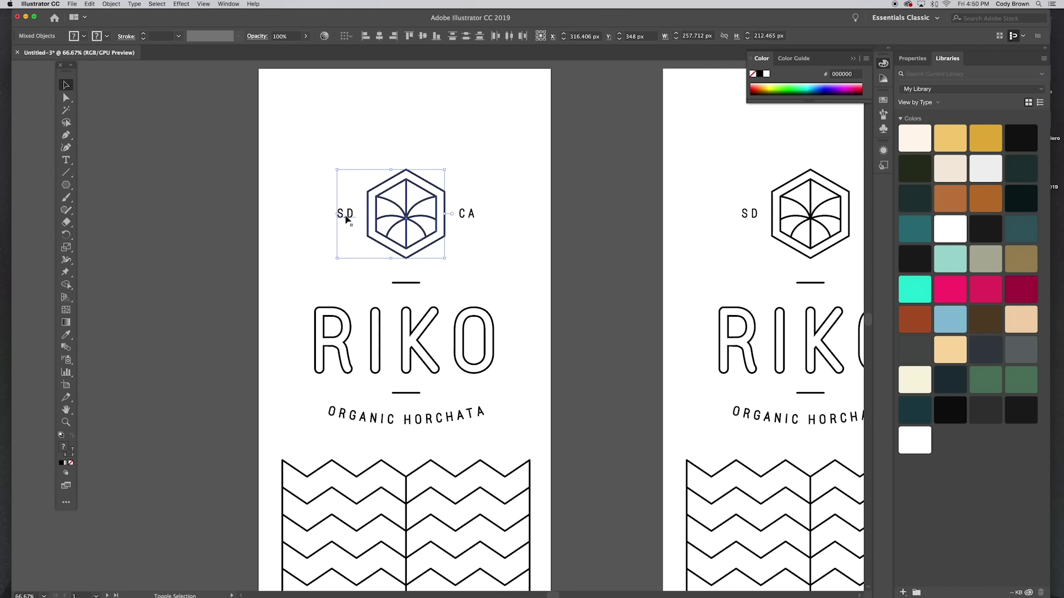
{"action": "left_click", "coordinate": [348, 216], "text": "shift"}
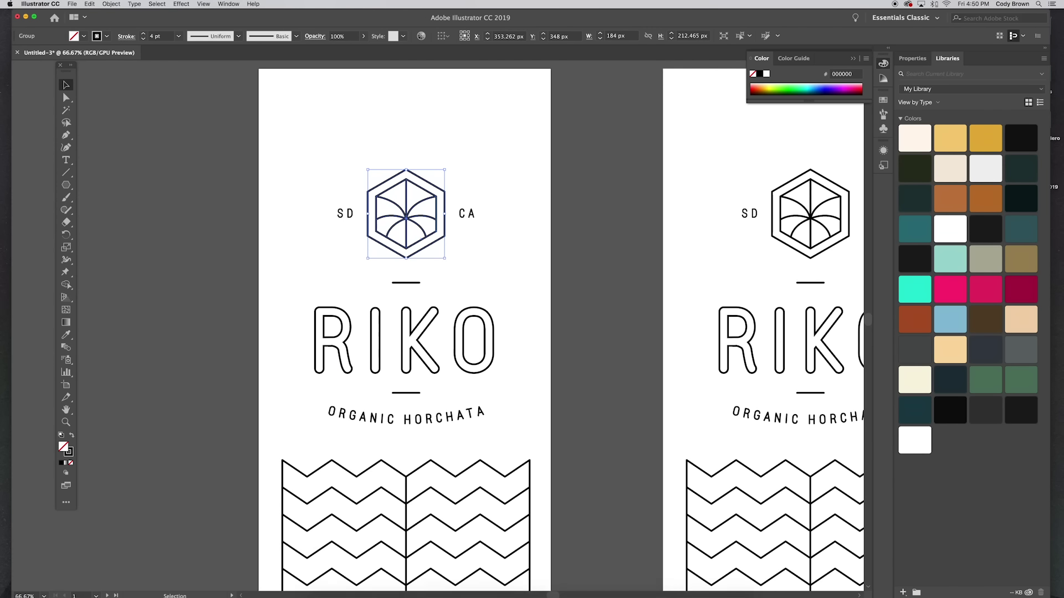
Switch back to Adobe XD, paste the hexagon icon and shrink it to about half size in the green background's upper-left corner.
{"action": "mouse_move", "coordinate": [546, 592]}
{"action": "left_click", "coordinate": [442, 582]}
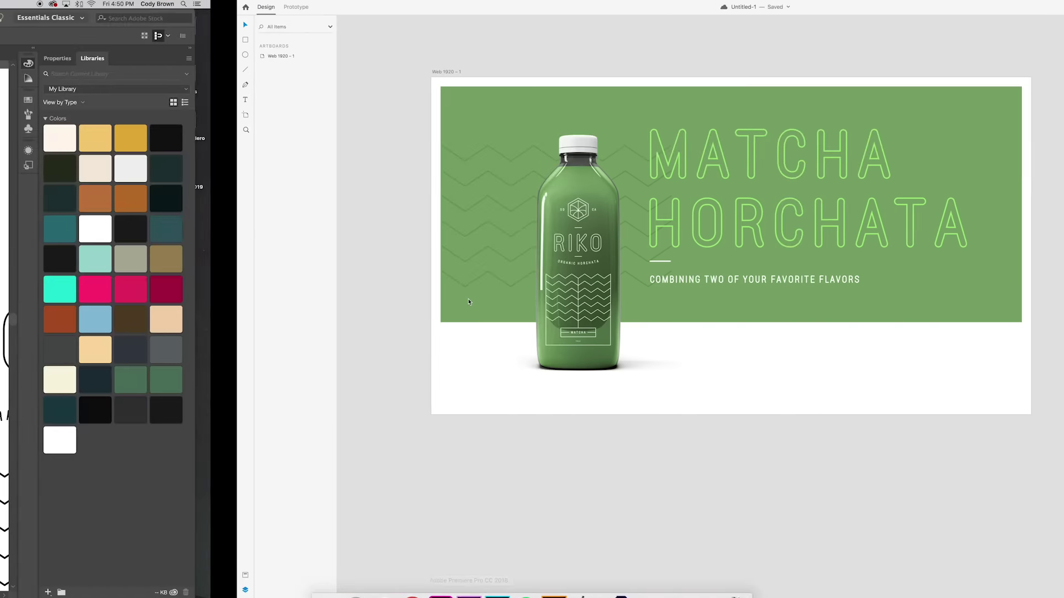
{"action": "left_click", "coordinate": [470, 279]}
{"action": "key", "text": "ctrl+v"}
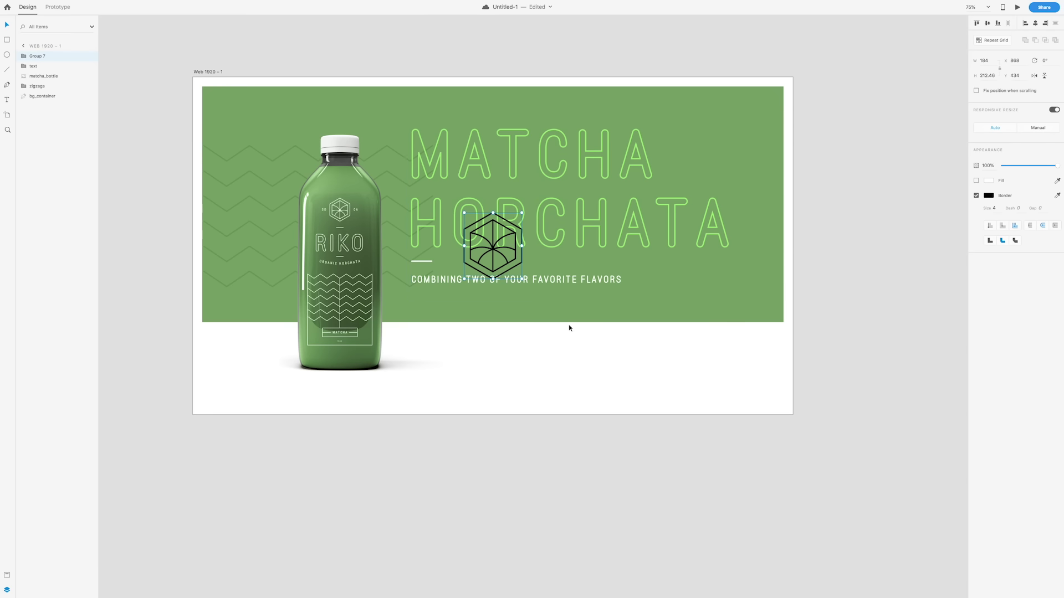
{"action": "left_click_drag", "start_coordinate": [497, 244], "coordinate": [247, 118]}
{"action": "left_click_drag", "start_coordinate": [275, 153], "coordinate": [248, 126]}
{"action": "left_click", "coordinate": [449, 62]}
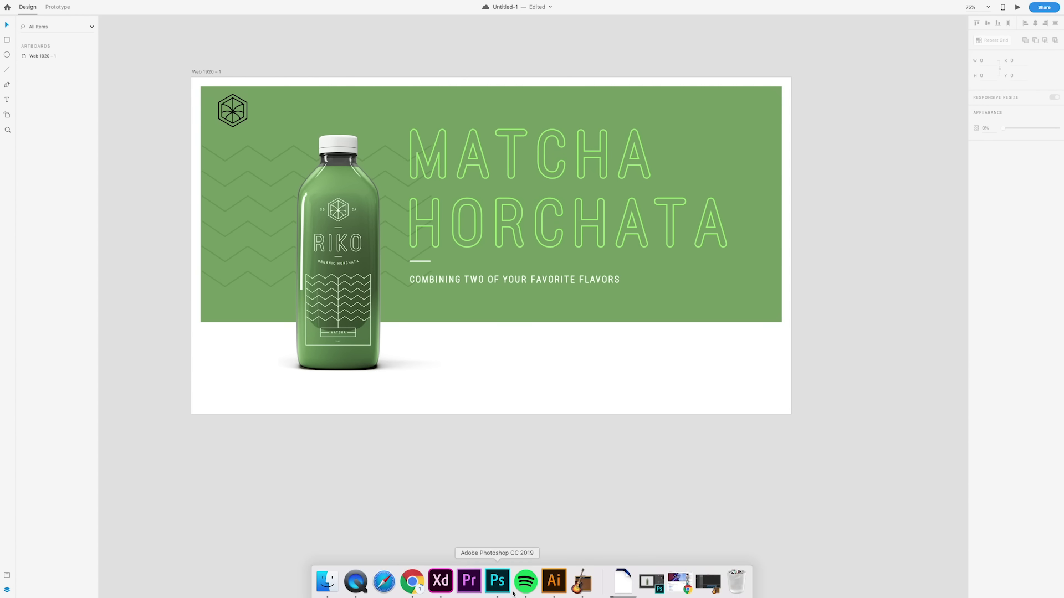
Copy the RIKO wordmark from the Illustrator label and paste it onto the Adobe XD artboard, below the tagline.
{"action": "left_click", "coordinate": [555, 582]}
{"action": "left_click", "coordinate": [408, 346]}
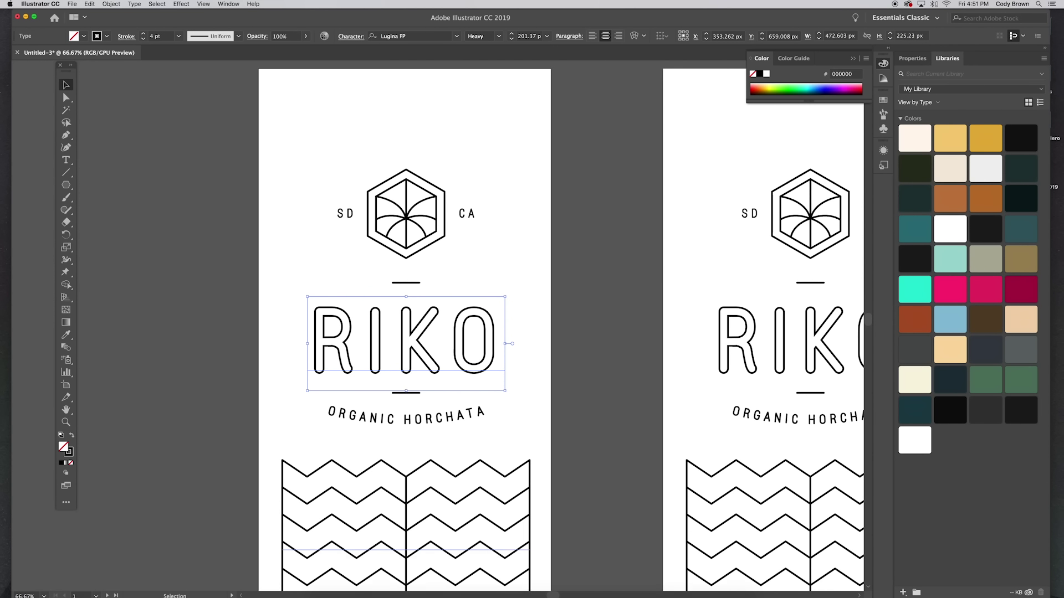
{"action": "mouse_move", "coordinate": [495, 590]}
{"action": "left_click", "coordinate": [440, 580]}
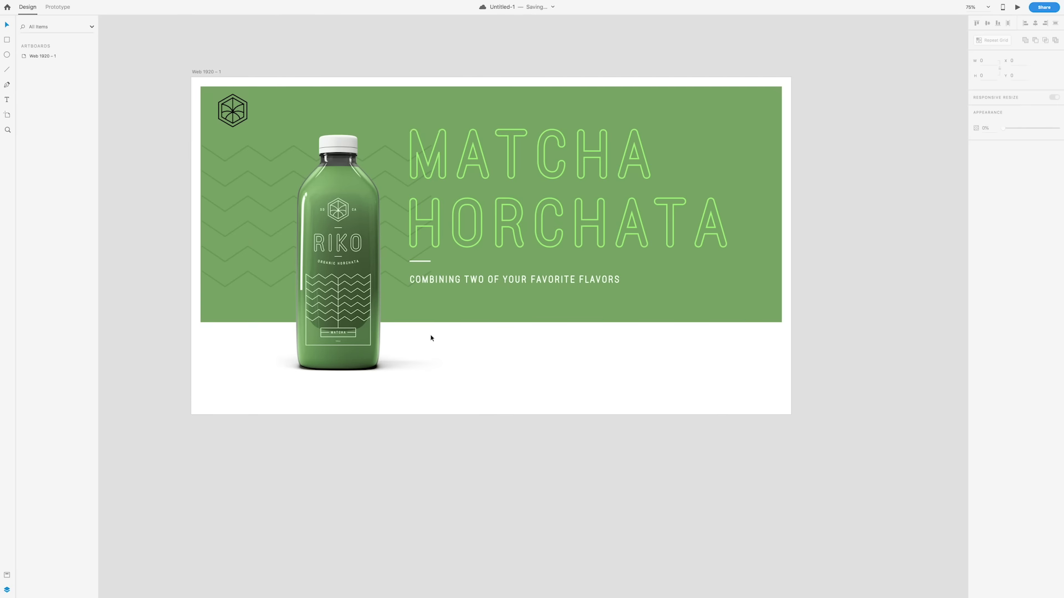
{"action": "key", "text": "super+v"}
{"action": "left_click_drag", "start_coordinate": [497, 257], "coordinate": [544, 358]}
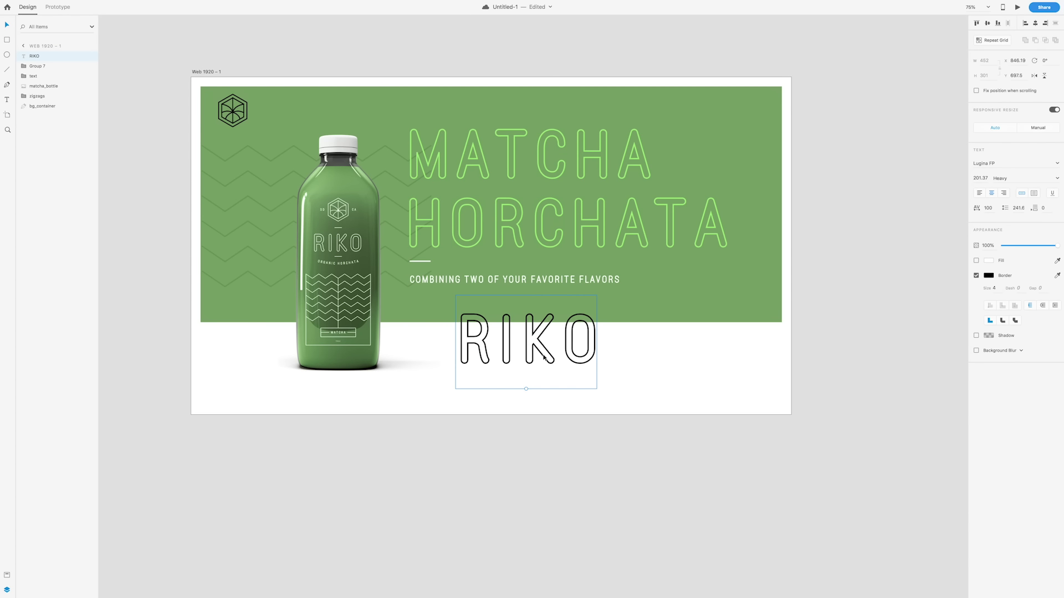
Set the RIKO text's font size to 80 and place it beside the hexagon icon at about X 204, Y 48.
{"action": "scroll", "coordinate": [549, 354], "scroll_direction": "right", "scroll_amount": 1}
{"action": "double_click", "coordinate": [540, 350]}
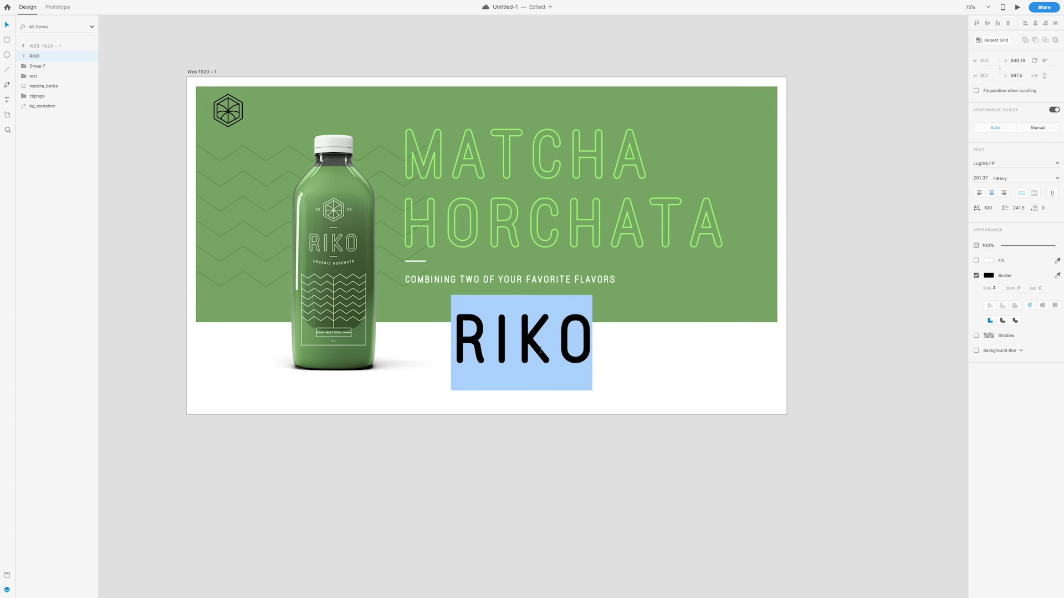
{"action": "left_click", "coordinate": [554, 350]}
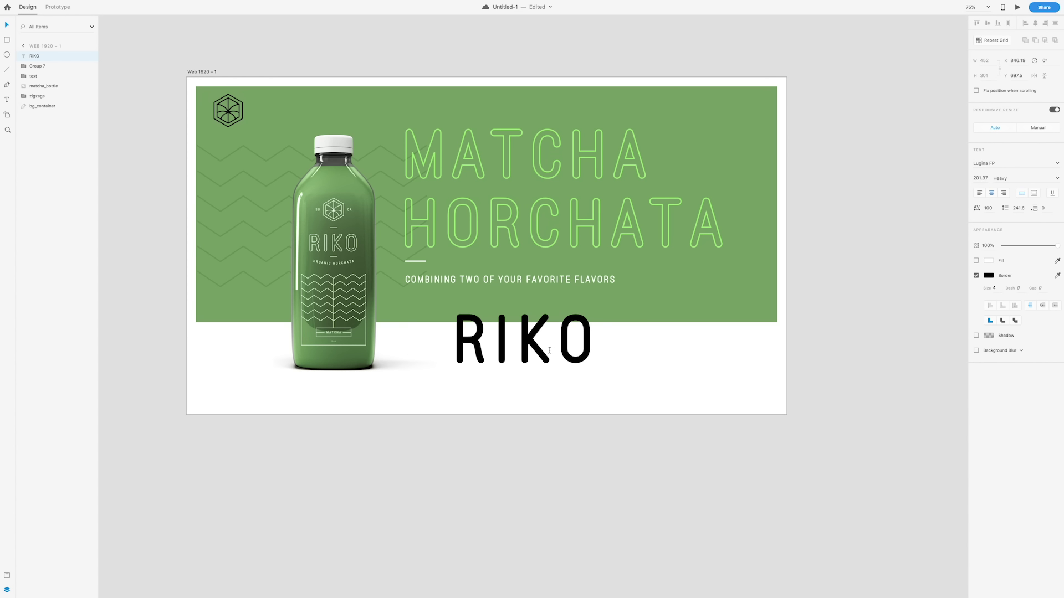
{"action": "key", "text": "Escape"}
{"action": "left_click", "coordinate": [981, 178]}
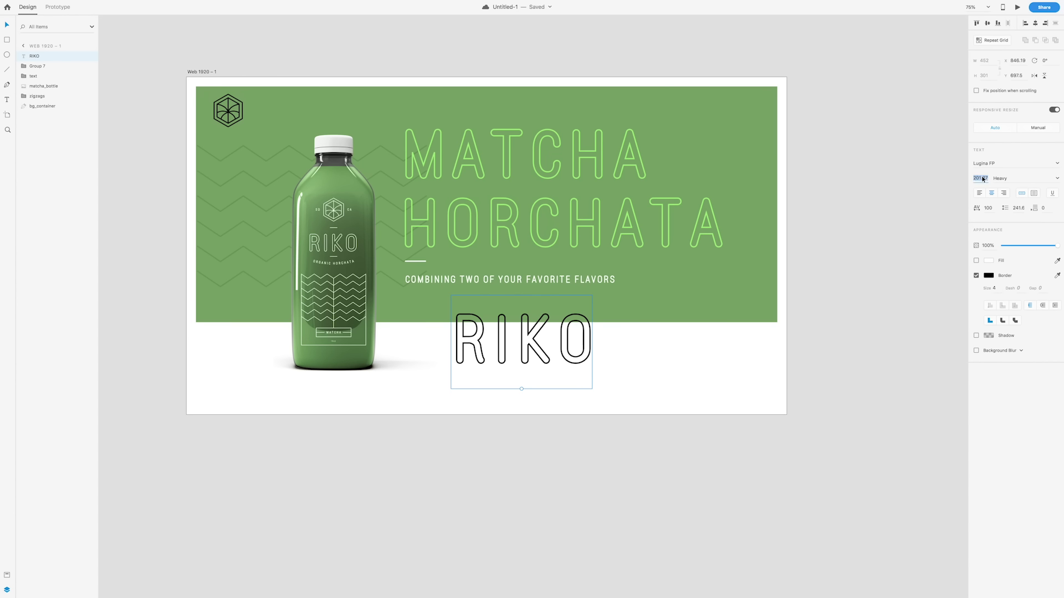
{"action": "type", "text": "80"}
{"action": "key", "text": "Return"}
{"action": "scroll", "coordinate": [546, 361], "scroll_direction": "up", "scroll_amount": 1}
{"action": "left_click_drag", "start_coordinate": [546, 361], "coordinate": [298, 125]}
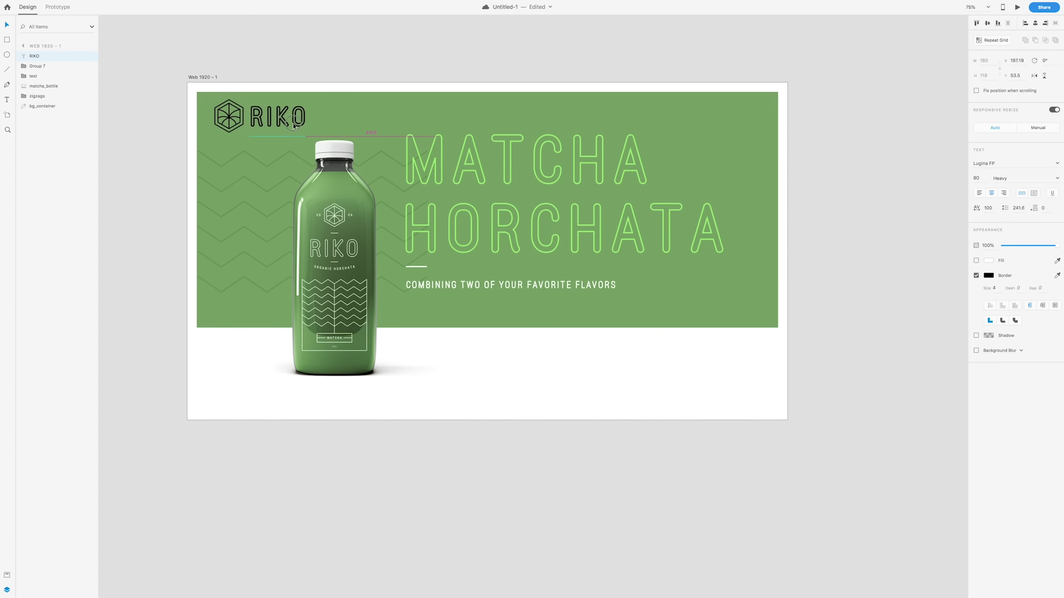
{"action": "scroll", "coordinate": [298, 126], "scroll_direction": "up", "scroll_amount": 1}
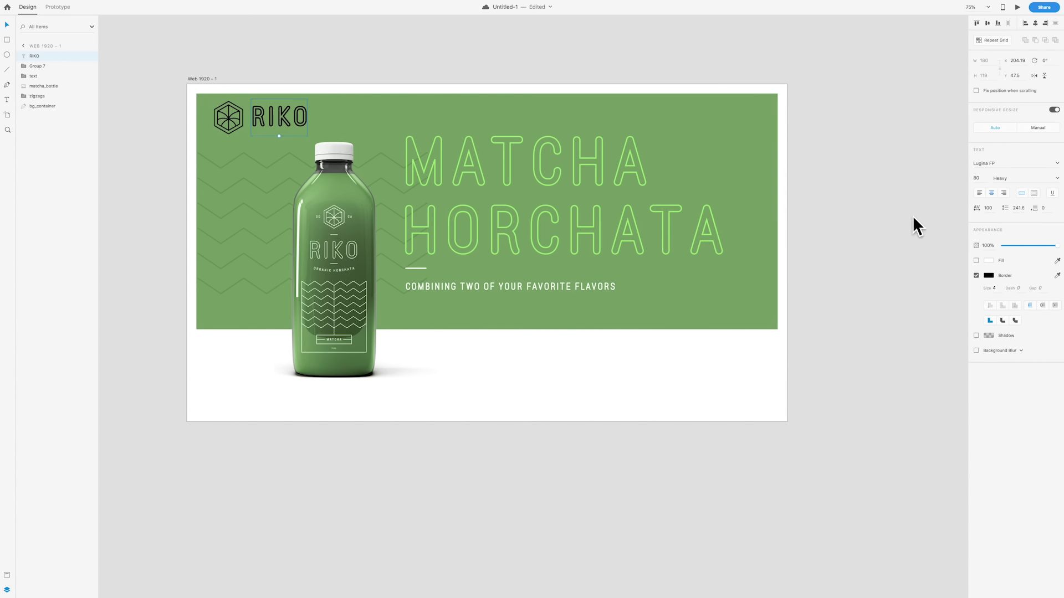
Set the RIKO text's border size to 3 and fine-tune its position beside the hexagon icon.
{"action": "left_click", "coordinate": [995, 287]}
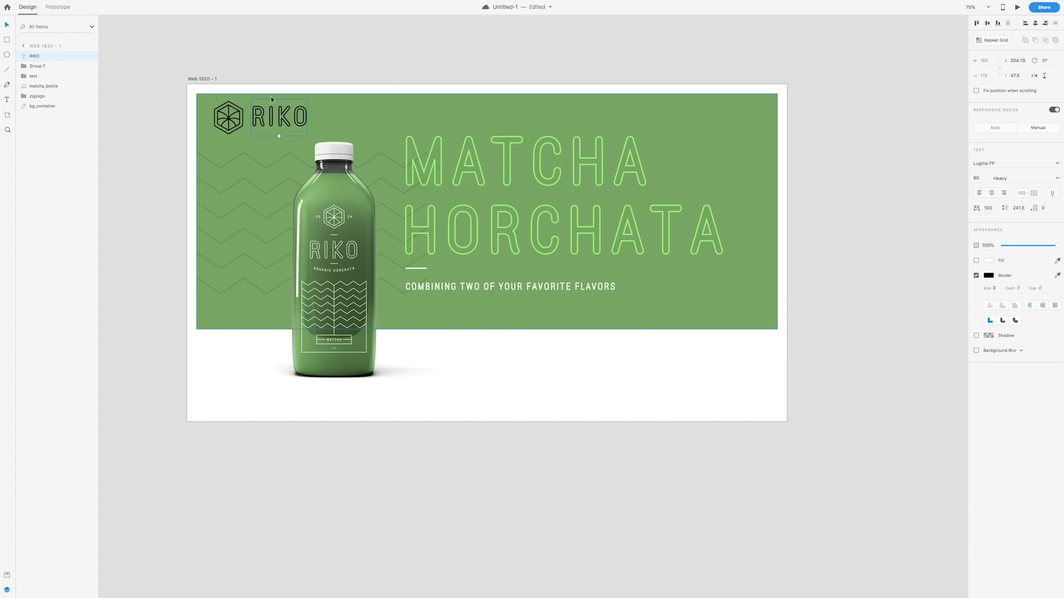
{"action": "left_click_drag", "start_coordinate": [273, 118], "coordinate": [273, 118]}
{"action": "key", "text": "Right"}
{"action": "key", "text": "Right"}
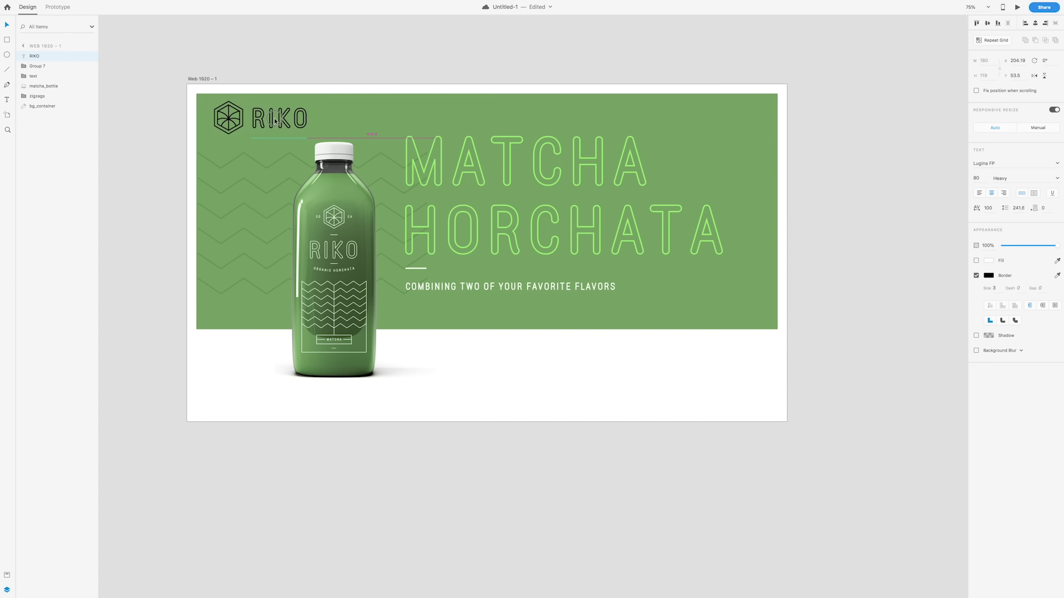
Group the RIKO text with the hexagon icon and rename the group "logo".
{"action": "left_click", "coordinate": [240, 116], "text": "shift"}
{"action": "right_click", "coordinate": [240, 116]}
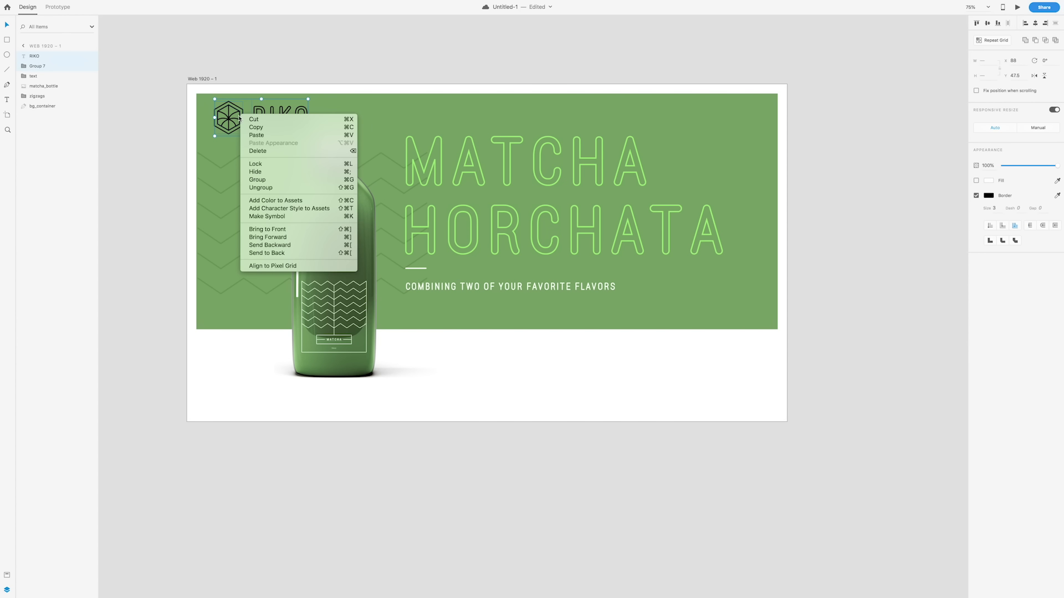
{"action": "left_click", "coordinate": [259, 180]}
{"action": "double_click", "coordinate": [36, 56]}
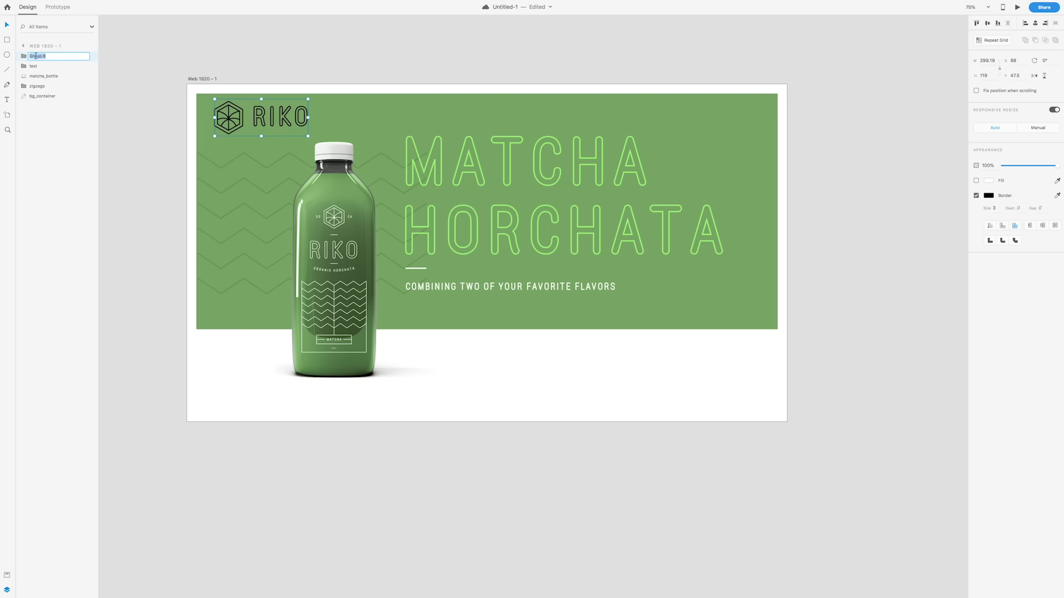
{"action": "type", "text": "logo"}
{"action": "key", "text": "Return"}
Move the logo group to about X 102, Y 54 and shift the bottle image to about X 305, Y 172.
{"action": "left_click_drag", "start_coordinate": [276, 118], "coordinate": [282, 121]}
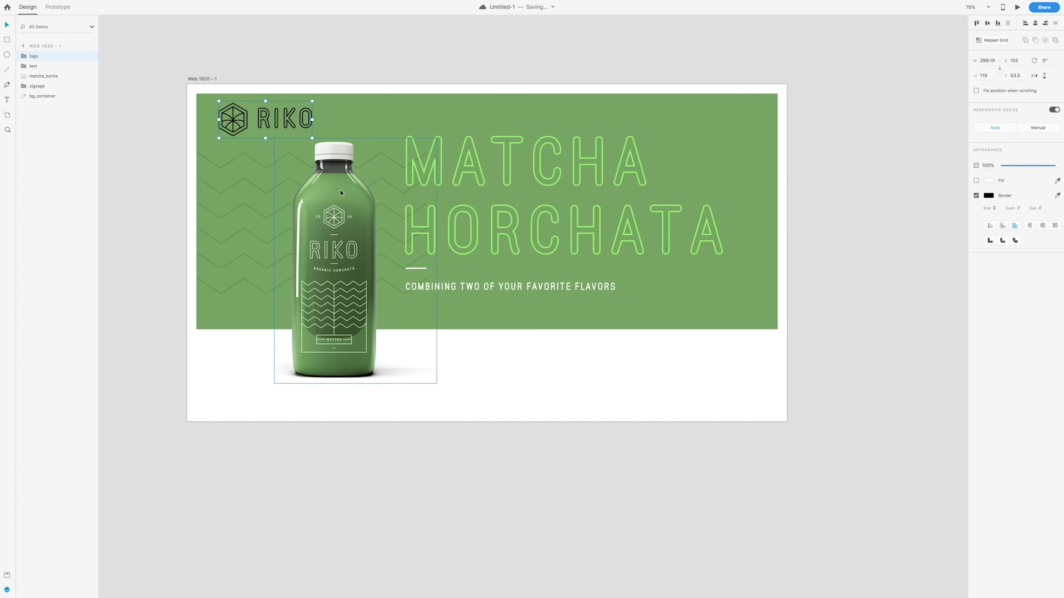
{"action": "left_click_drag", "start_coordinate": [340, 190], "coordinate": [348, 190]}
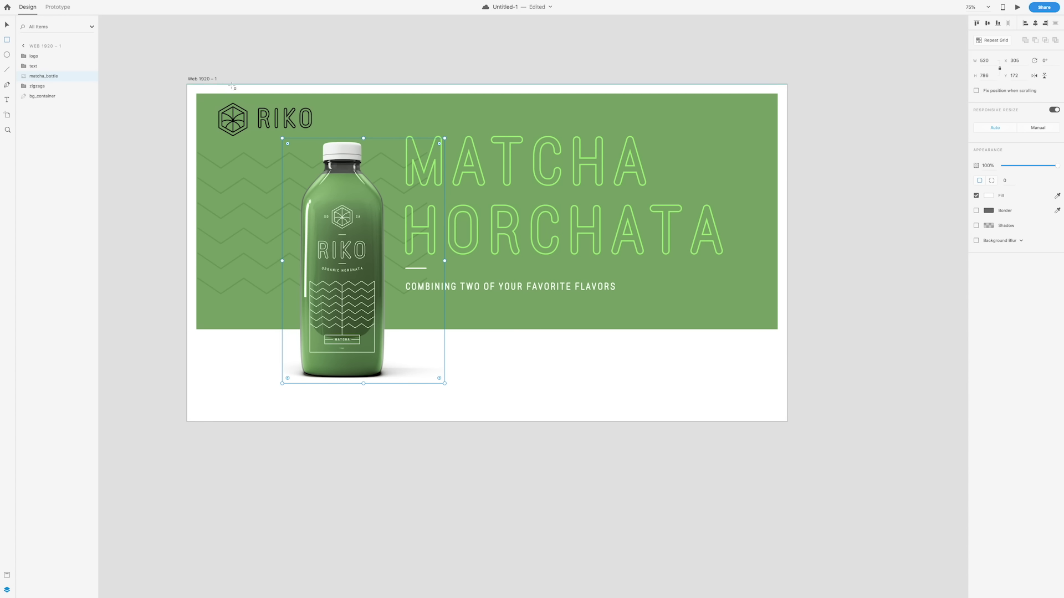
Draw a borderless rectangle about 401 × 172 over the logo from the artboard's upper edge and fill it with dark charcoal #2C2A2A.
{"action": "left_click_drag", "start_coordinate": [219, 84], "coordinate": [344, 138]}
{"action": "left_click", "coordinate": [6, 25]}
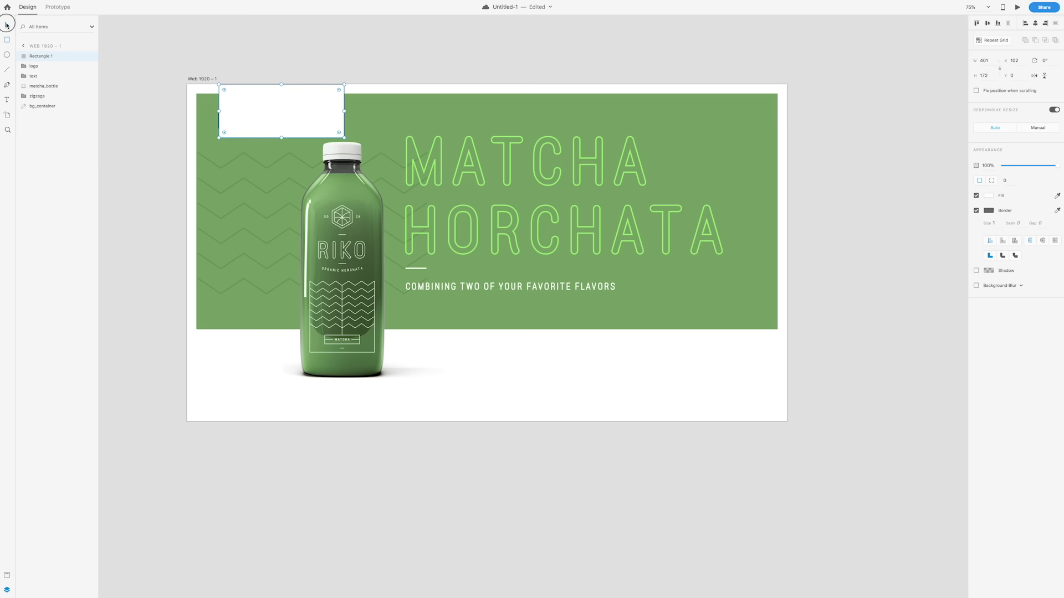
{"action": "left_click", "coordinate": [977, 210]}
{"action": "left_click", "coordinate": [989, 195]}
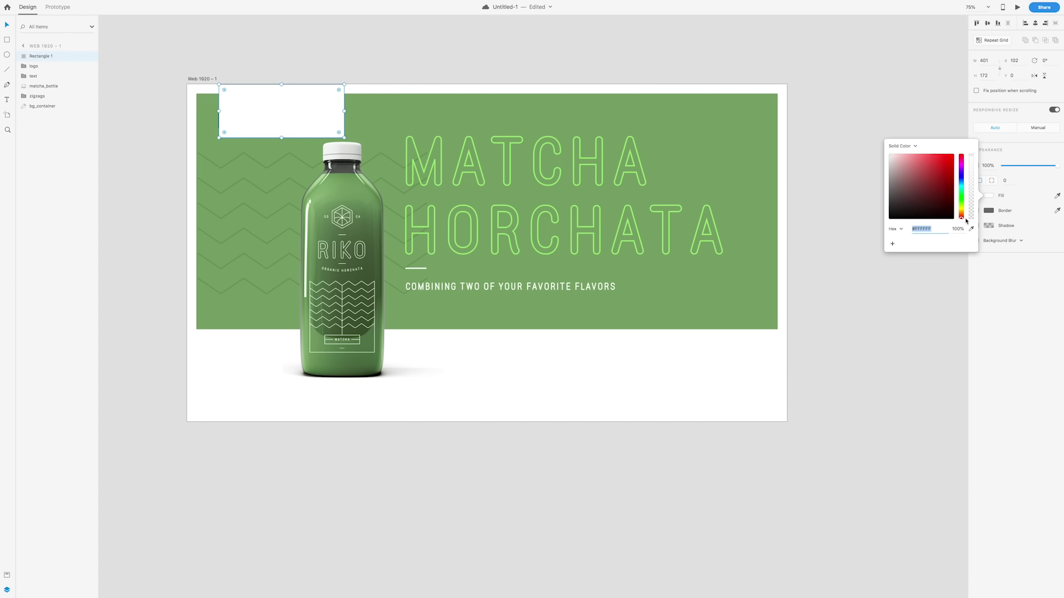
{"action": "left_click_drag", "start_coordinate": [896, 209], "coordinate": [892, 208]}
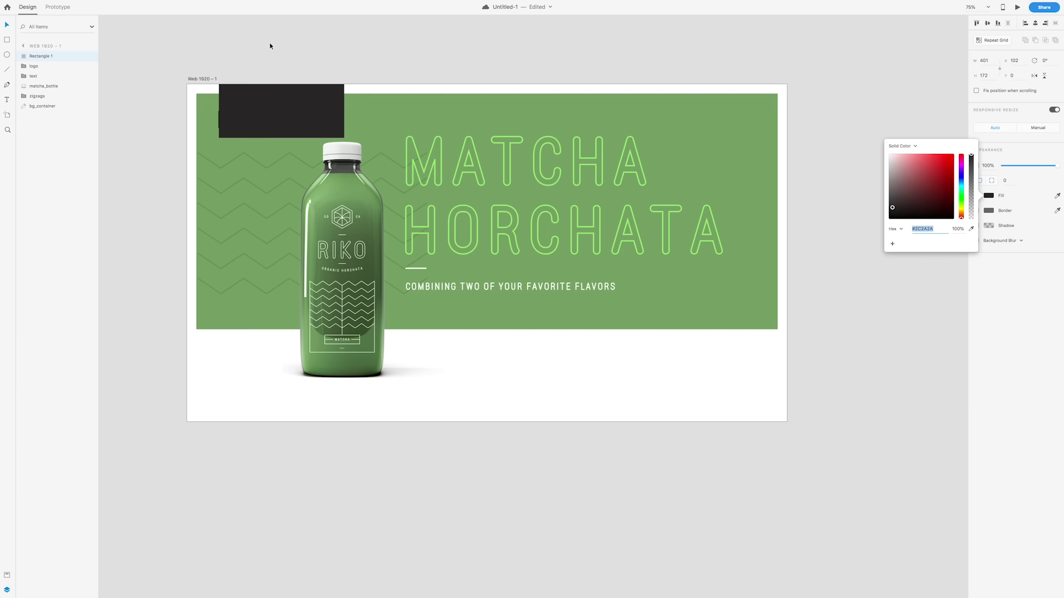
Place the logo group above the dark rectangle in the layer order and set its border color to white.
{"action": "left_click", "coordinate": [45, 65]}
{"action": "left_click_drag", "start_coordinate": [45, 65], "coordinate": [40, 53]}
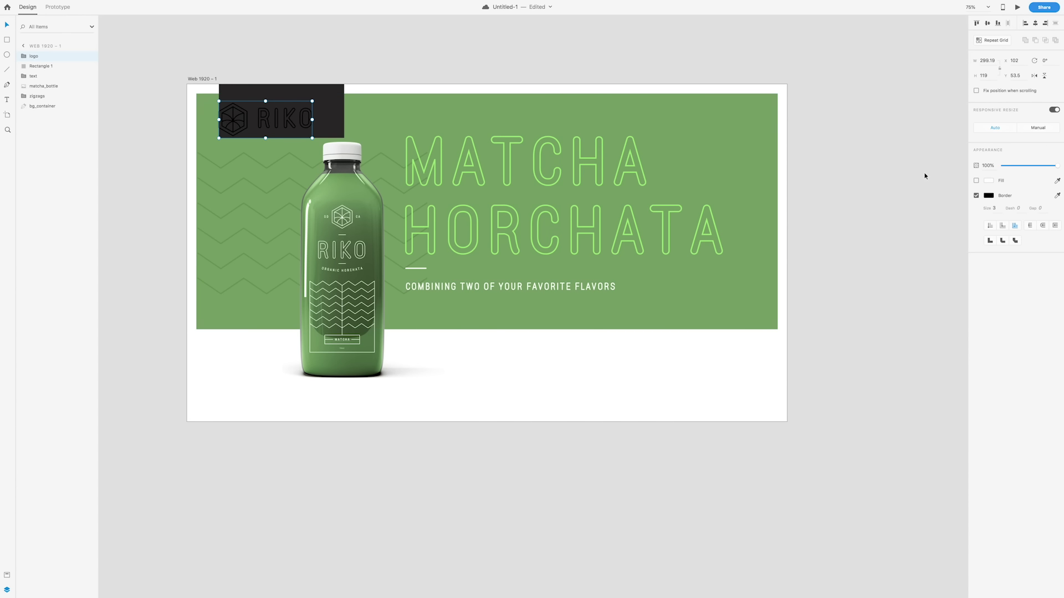
{"action": "left_click", "coordinate": [988, 196]}
{"action": "left_click_drag", "start_coordinate": [916, 191], "coordinate": [872, 131]}
Center the white logo within the dark rectangle at about X 144, Y 20.
{"action": "left_click_drag", "start_coordinate": [286, 118], "coordinate": [302, 110]}
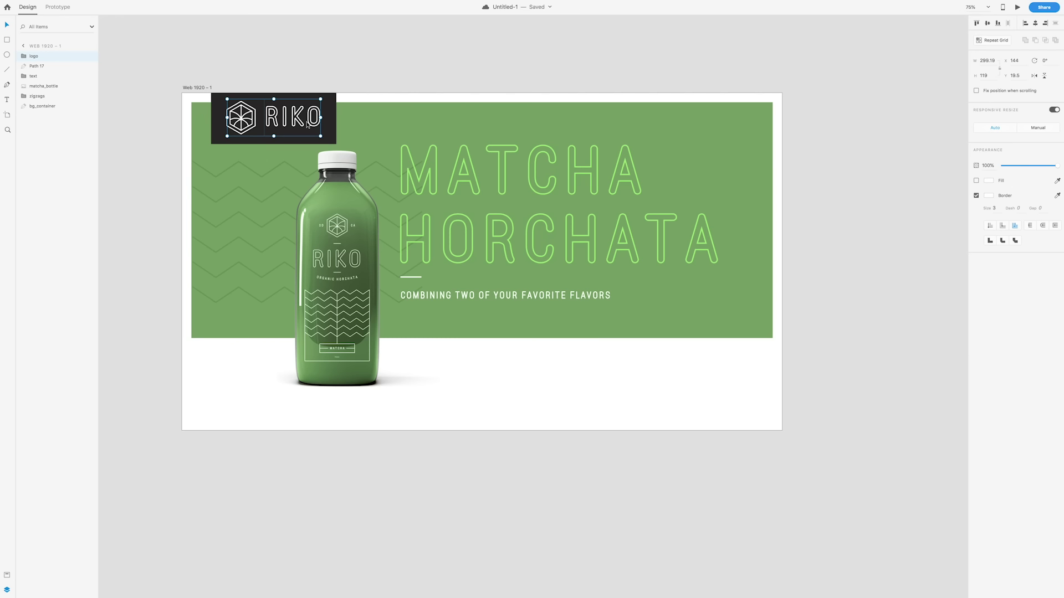
{"action": "left_click", "coordinate": [328, 122]}
{"action": "left_click", "coordinate": [309, 119]}
{"action": "left_click_drag", "start_coordinate": [308, 119], "coordinate": [308, 119]}
{"action": "left_click", "coordinate": [329, 118]}
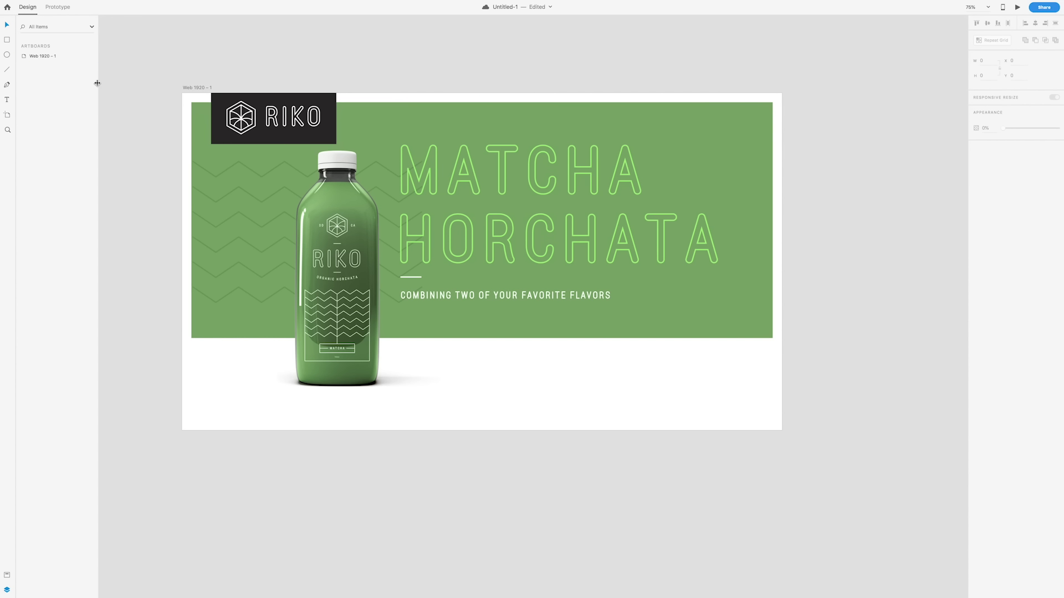
Rename the dark rectangle layer bg, then group it with the logo and name the group logo_tag.
{"action": "double_click", "coordinate": [38, 65]}
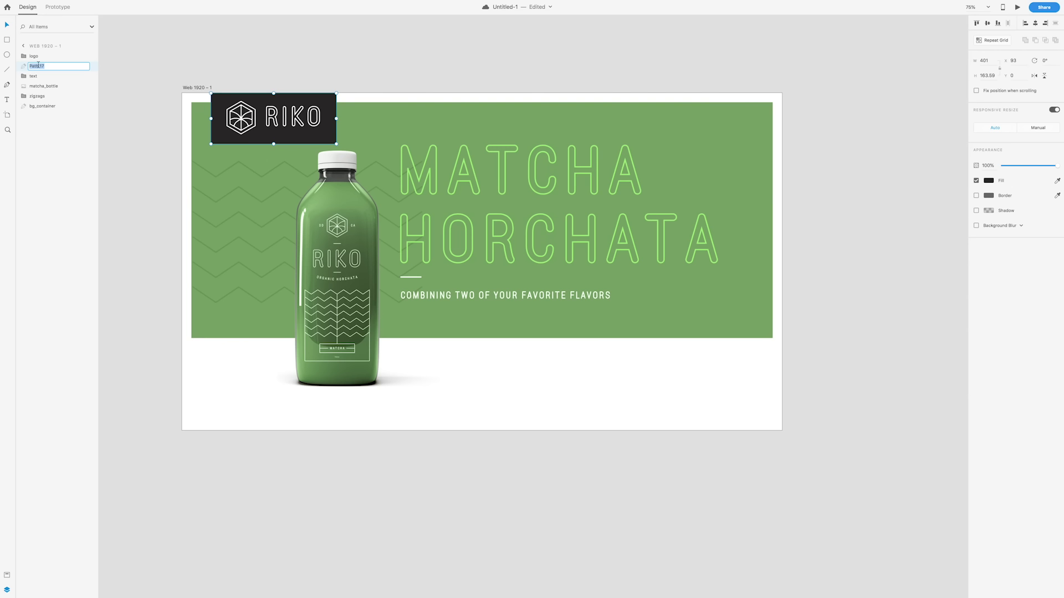
{"action": "type", "text": "bg"}
{"action": "key", "text": "Return"}
{"action": "left_click", "coordinate": [40, 61]}
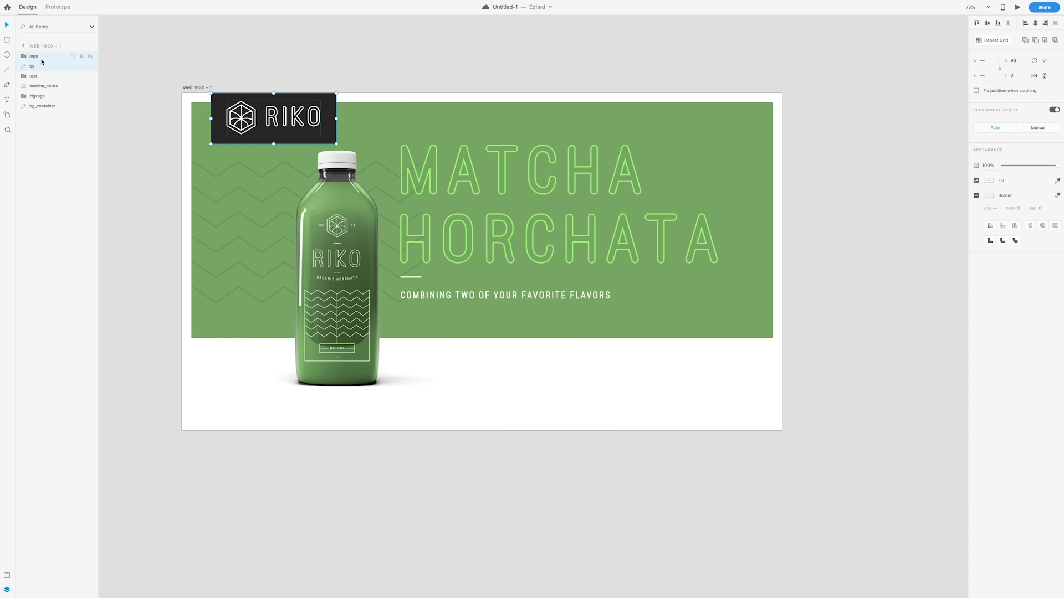
{"action": "right_click", "coordinate": [45, 61]}
{"action": "left_click", "coordinate": [58, 123]}
{"action": "double_click", "coordinate": [34, 57]}
{"action": "type", "text": "logo"}
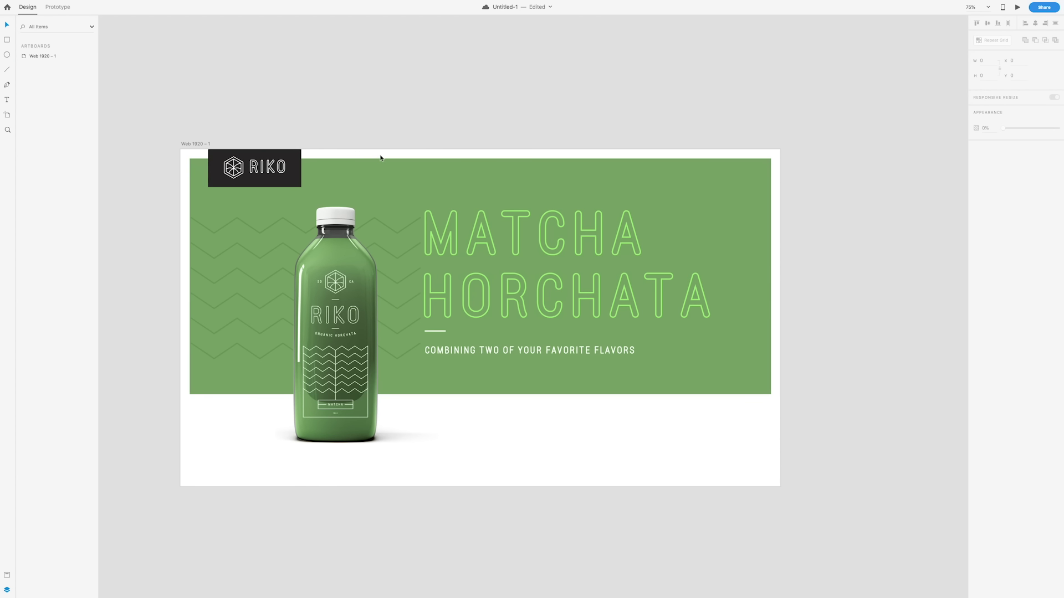
Duplicate the tagline text above the heading and replace the copy's wording with SHOP.
{"action": "double_click", "coordinate": [482, 353]}
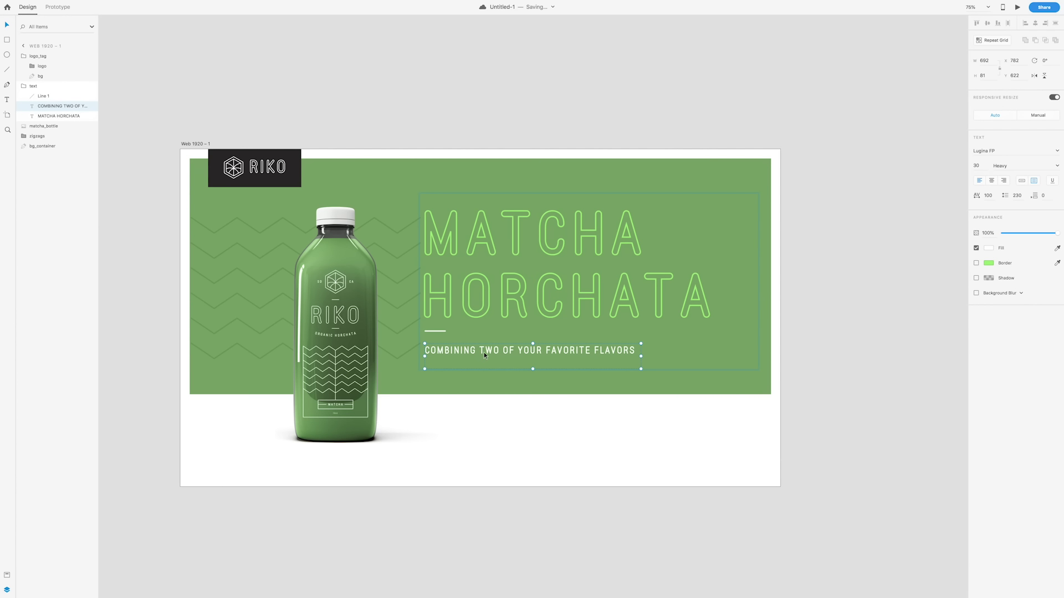
{"action": "left_click", "coordinate": [443, 180]}
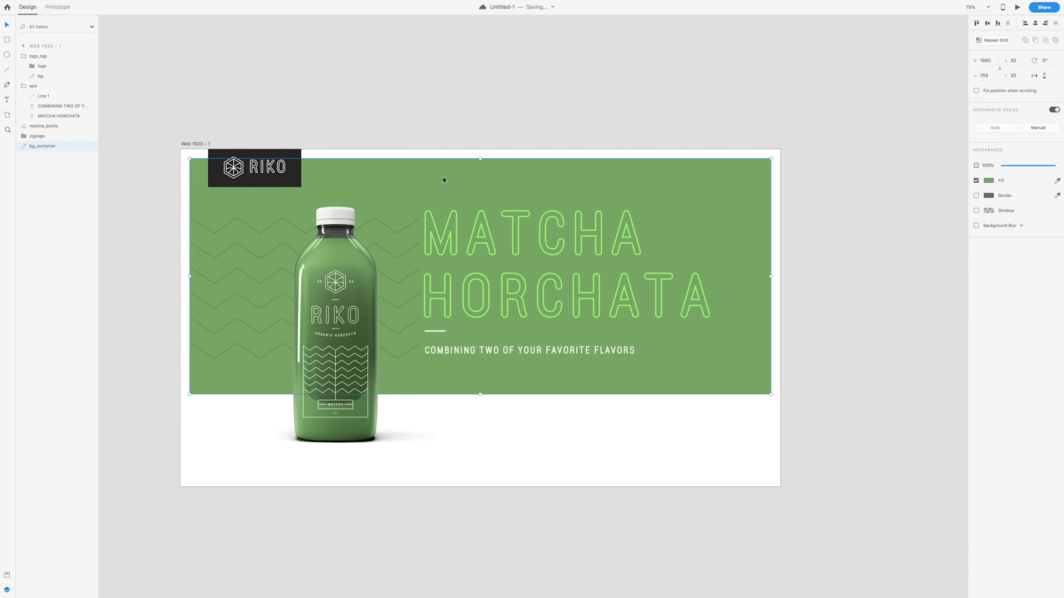
{"action": "left_click", "coordinate": [498, 354]}
{"action": "left_click_drag", "start_coordinate": [497, 354], "coordinate": [493, 178]}
{"action": "double_click", "coordinate": [494, 178]}
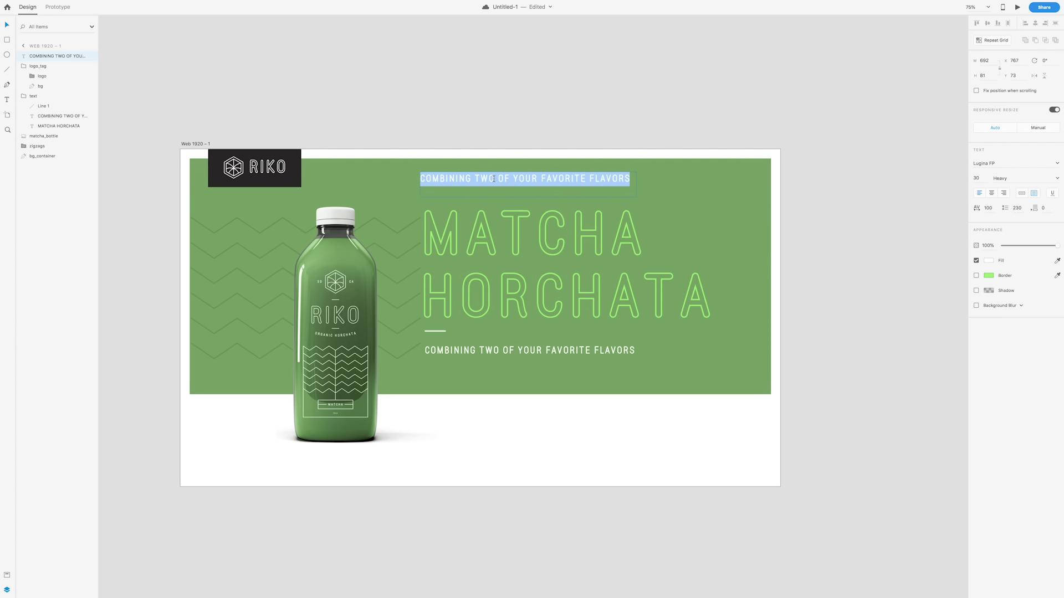
{"action": "type", "text": "SHOP"}
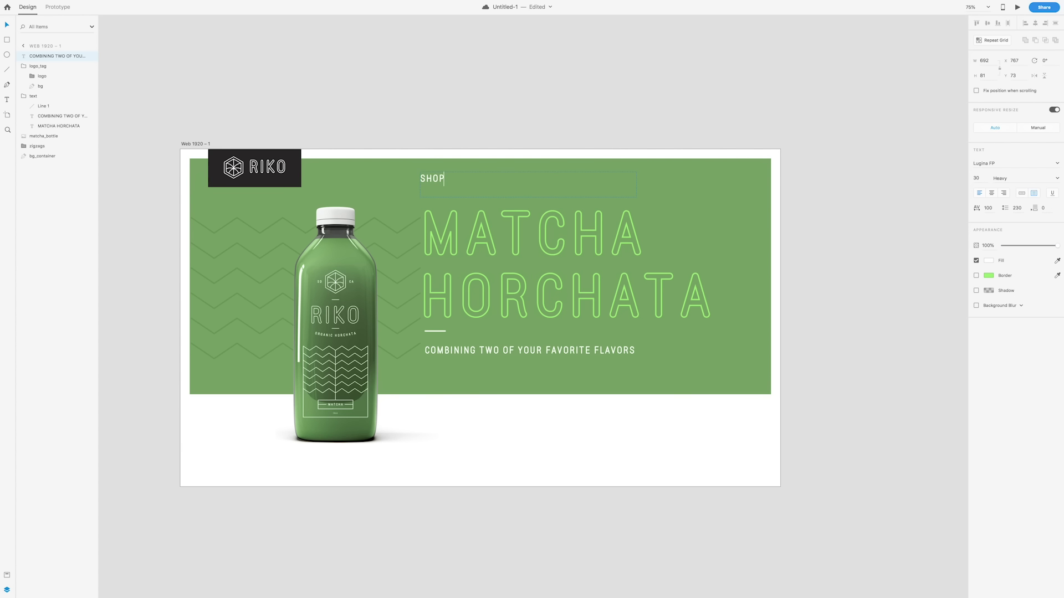
{"action": "key", "text": "Escape"}
Narrow the SHOP text box to about 109 wide, center its text and set the font size to 18.
{"action": "left_click_drag", "start_coordinate": [637, 197], "coordinate": [454, 187]}
{"action": "left_click", "coordinate": [991, 193]}
{"action": "left_click_drag", "start_coordinate": [441, 181], "coordinate": [472, 177]}
{"action": "left_click", "coordinate": [974, 179]}
{"action": "type", "text": "18"}
{"action": "key", "text": "Return"}
Duplicate the SHOP link three times along the navigation row and change the second link's text to OUR STORY.
{"action": "left_click_drag", "start_coordinate": [469, 175], "coordinate": [607, 177]}
{"action": "left_click", "coordinate": [515, 174]}
{"action": "double_click", "coordinate": [520, 174]}
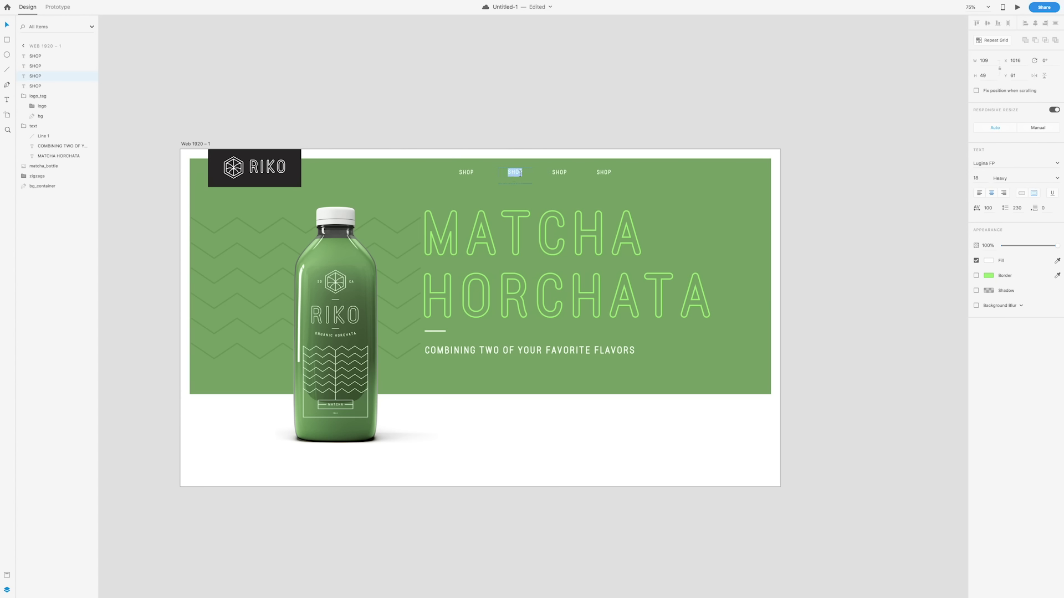
{"action": "type", "text": "OUR STORY"}
Shift the last two links farther right, change the third link's text to BLOG and adjust its spacing.
{"action": "left_click", "coordinate": [560, 173]}
{"action": "left_click", "coordinate": [604, 173], "text": "shift"}
{"action": "left_click_drag", "start_coordinate": [604, 172], "coordinate": [622, 172]}
{"action": "left_click", "coordinate": [639, 164]}
{"action": "left_click", "coordinate": [575, 172]}
{"action": "double_click", "coordinate": [575, 172]}
{"action": "type", "text": "BLOG"}
{"action": "key", "text": "Escape"}
{"action": "left_click_drag", "start_coordinate": [584, 173], "coordinate": [577, 175]}
Change the fourth link's text to CONTACT and duplicate it to the right as a fifth link reading CAREERS.
{"action": "left_click", "coordinate": [623, 173]}
{"action": "double_click", "coordinate": [624, 173]}
{"action": "type", "text": "CONTACT"}
{"action": "key", "text": "Escape"}
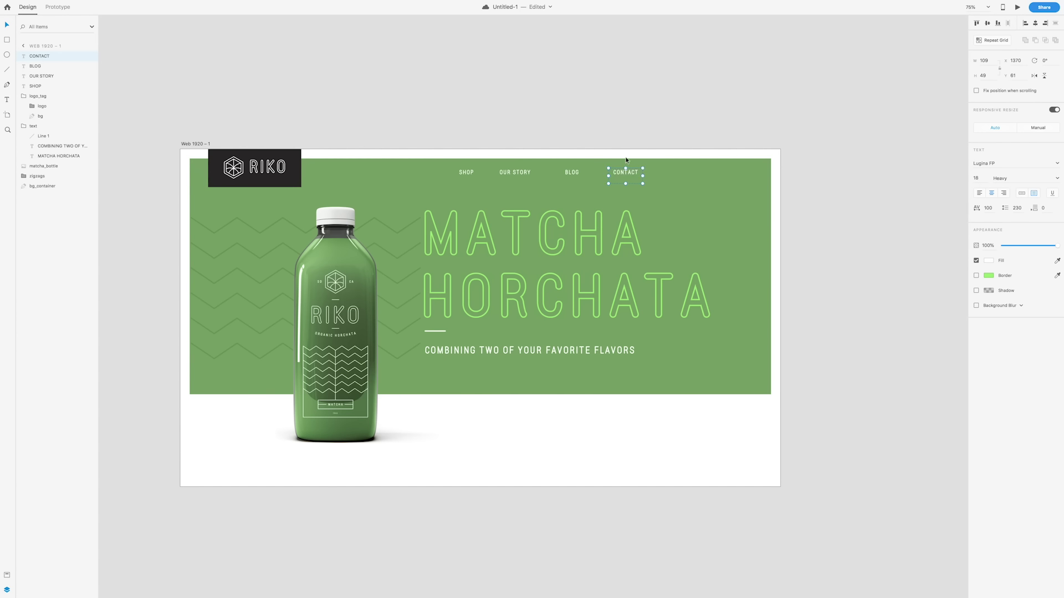
{"action": "left_click_drag", "start_coordinate": [630, 172], "coordinate": [685, 173], "text": "alt"}
{"action": "double_click", "coordinate": [685, 173]}
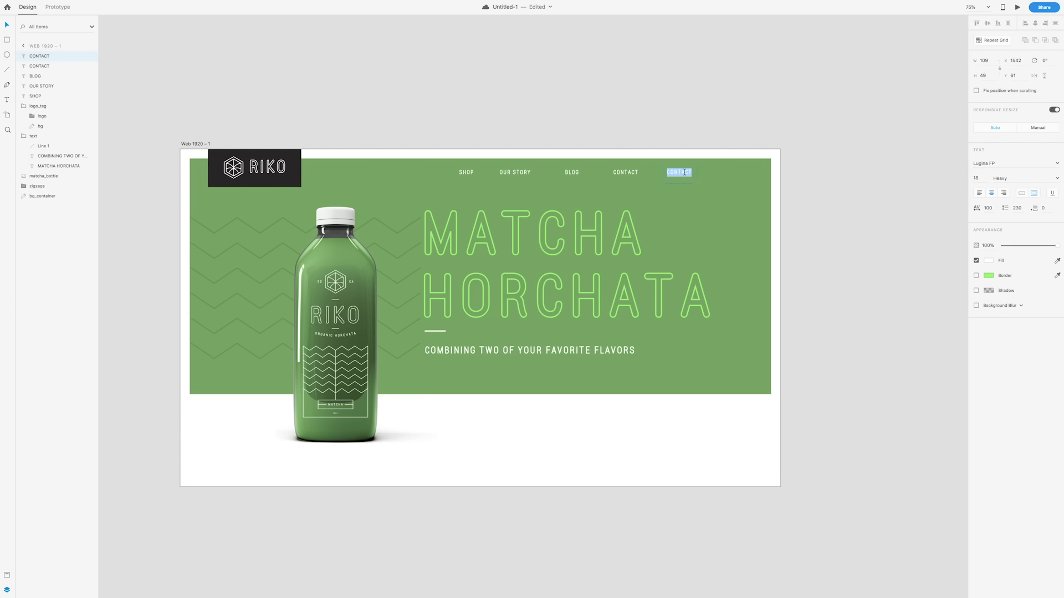
{"action": "type", "text": "CAREERS"}
{"action": "key", "text": "Escape"}
Move the SHOP and OUR STORY links to the left and distribute all five navigation links evenly horizontally.
{"action": "left_click_drag", "start_coordinate": [454, 174], "coordinate": [435, 175]}
{"action": "left_click", "coordinate": [510, 173], "text": "shift"}
{"action": "left_click_drag", "start_coordinate": [515, 174], "coordinate": [505, 174]}
{"action": "left_click", "coordinate": [569, 172]}
{"action": "left_click", "coordinate": [444, 173]}
{"action": "left_click", "coordinate": [502, 172], "text": "shift"}
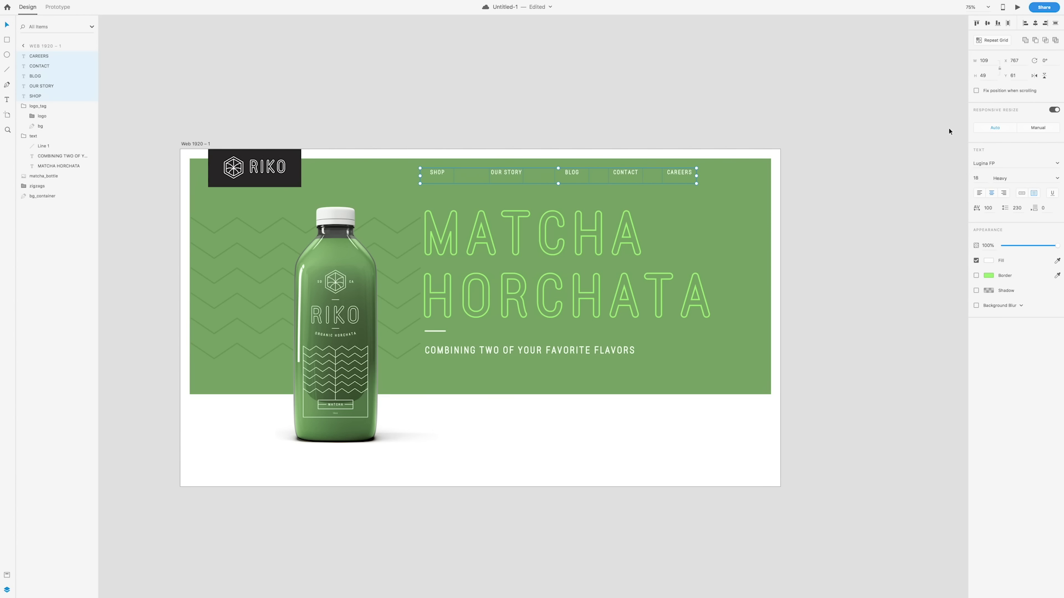
{"action": "left_click", "coordinate": [1008, 25]}
Group the five navigation links and name the group nav_links.
{"action": "left_click", "coordinate": [666, 176], "text": "shift"}
{"action": "right_click", "coordinate": [666, 177]}
{"action": "left_click", "coordinate": [687, 237]}
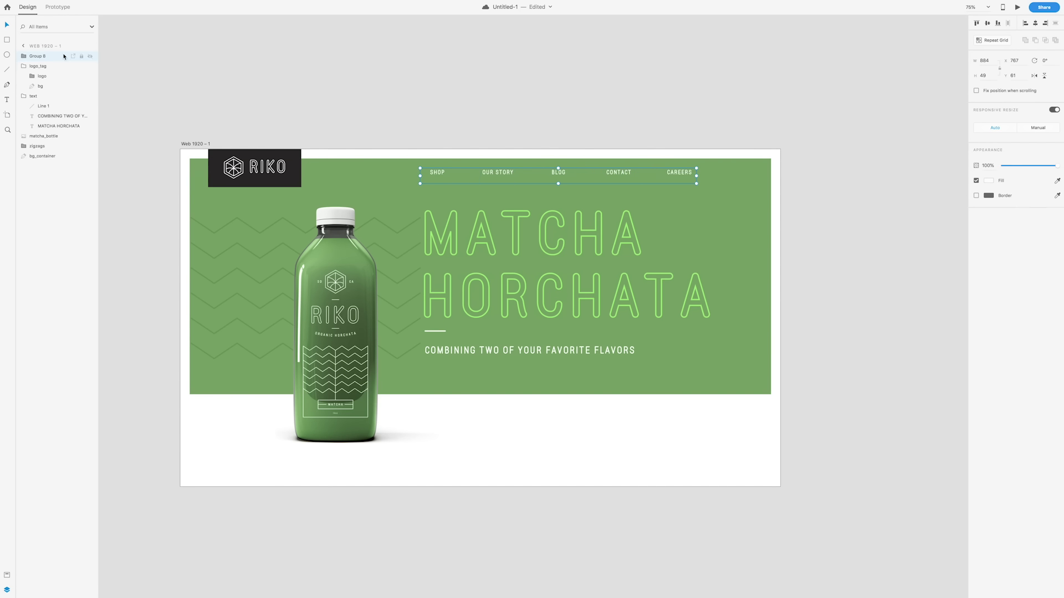
{"action": "double_click", "coordinate": [36, 56]}
{"action": "type", "text": "nav_links"}
{"action": "key", "text": "Return"}
{"action": "left_click", "coordinate": [24, 66]}
{"action": "left_click", "coordinate": [23, 77]}
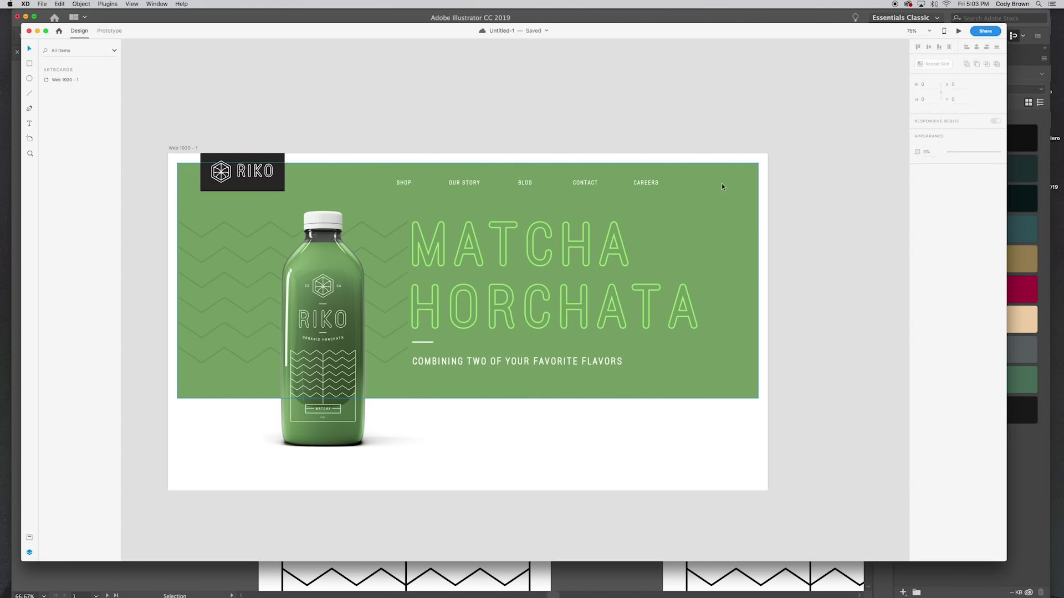
Open the recent document CW-Wellbeing_Homepage_Revised and look over its Home artboard and the neighboring Choose Your Practice artboard.
{"action": "scroll", "coordinate": [721, 181], "scroll_direction": "right", "scroll_amount": 1}
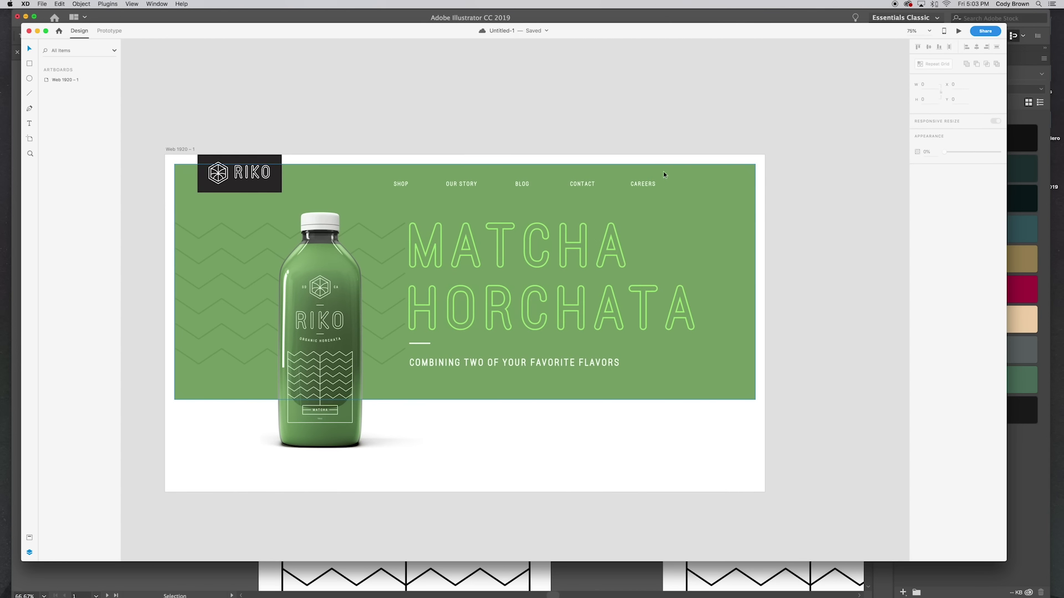
{"action": "left_click", "coordinate": [42, 4]}
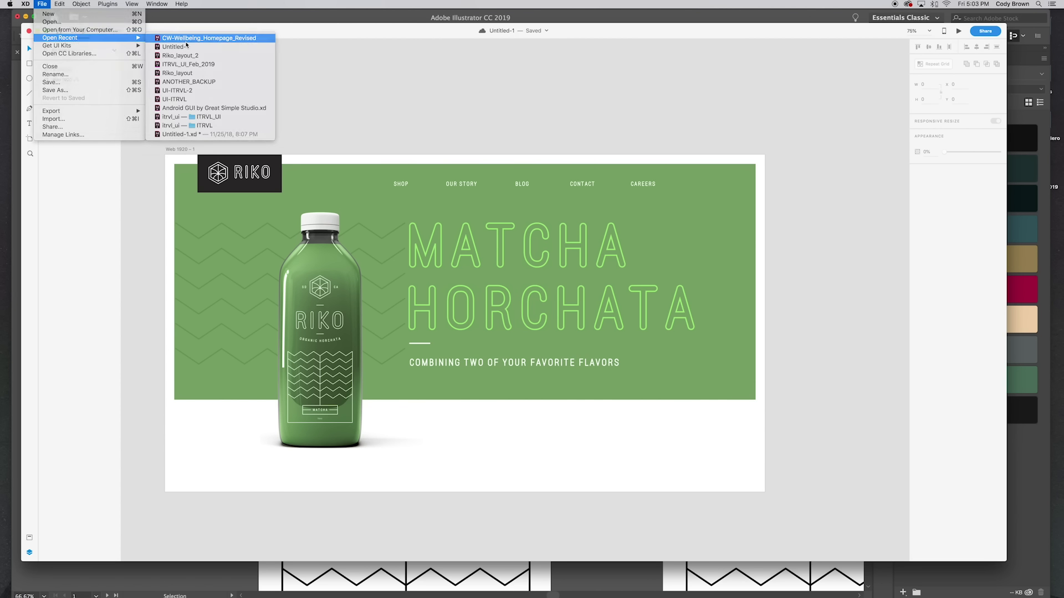
{"action": "left_click", "coordinate": [299, 90]}
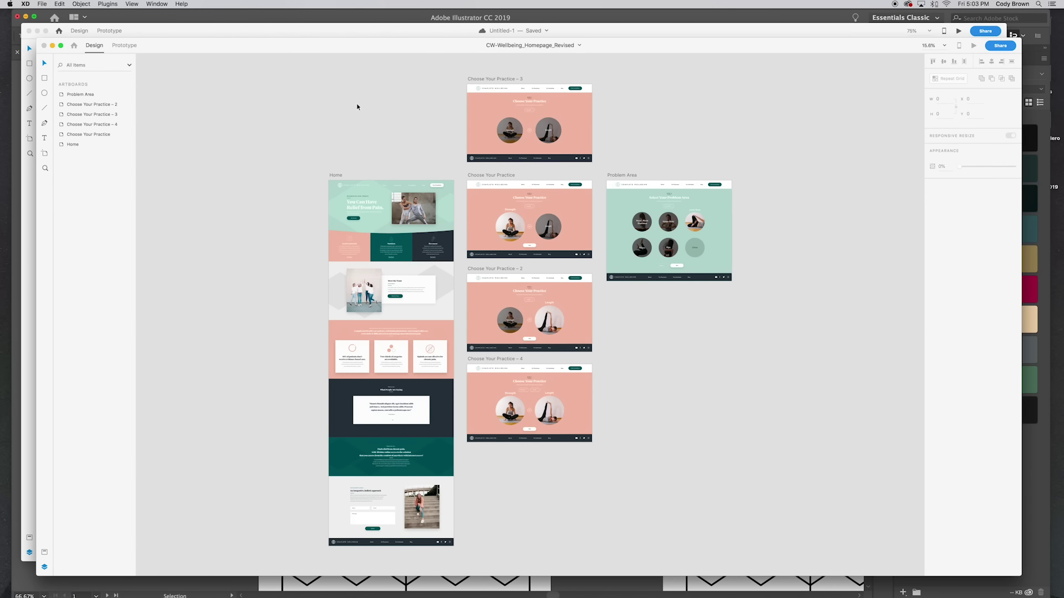
{"action": "left_click_drag", "start_coordinate": [391, 122], "coordinate": [509, 221]}
{"action": "key", "text": "super+equal"}
{"action": "key", "text": "super+equal"}
{"action": "left_click_drag", "start_coordinate": [500, 211], "coordinate": [615, 299]}
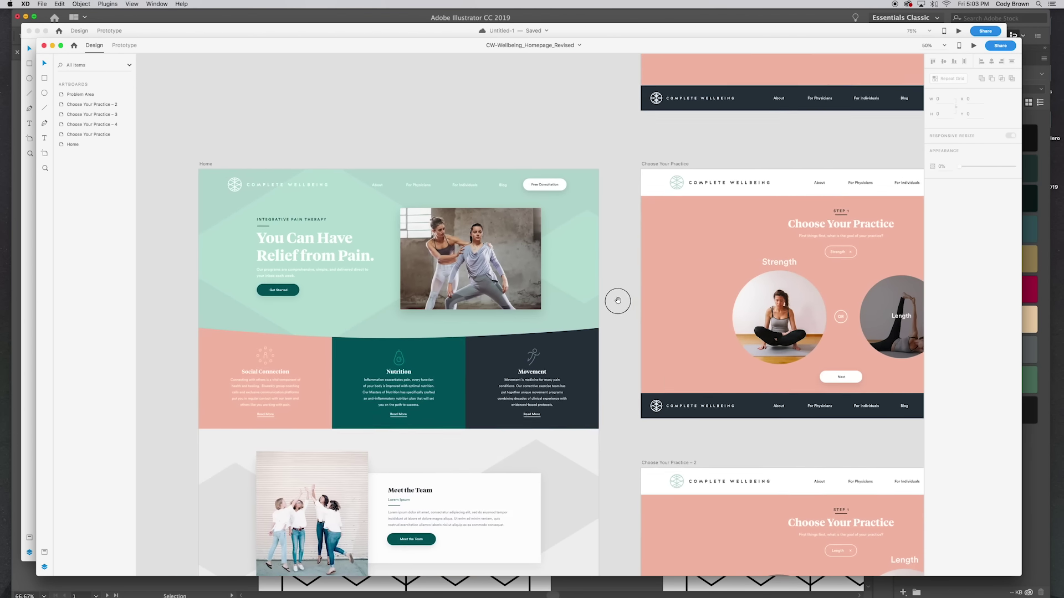
{"action": "scroll", "coordinate": [620, 301], "scroll_direction": "up", "scroll_amount": 3}
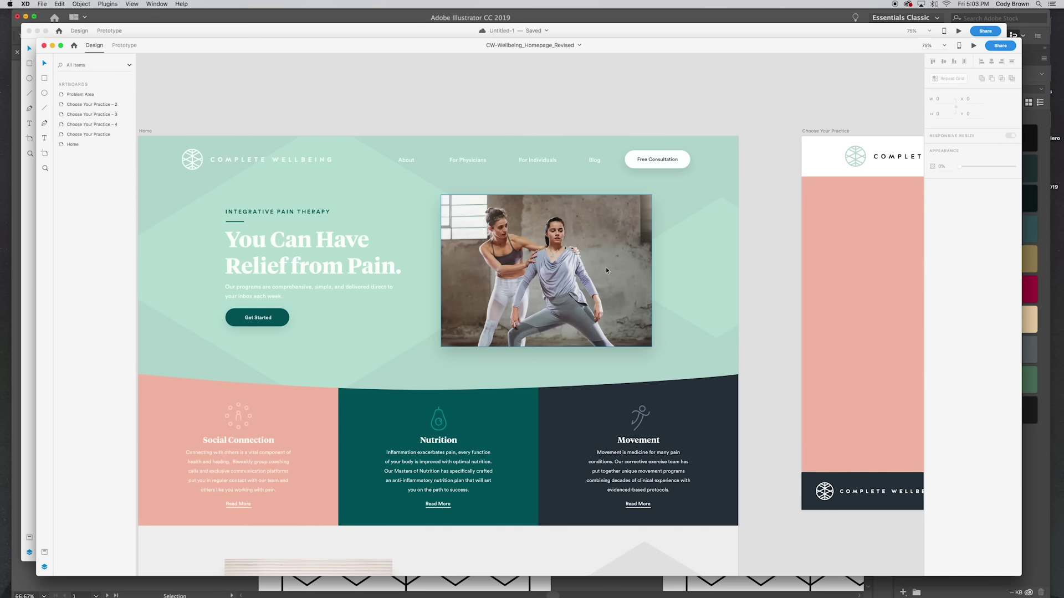
{"action": "scroll", "coordinate": [368, 236], "scroll_direction": "down", "scroll_amount": 6}
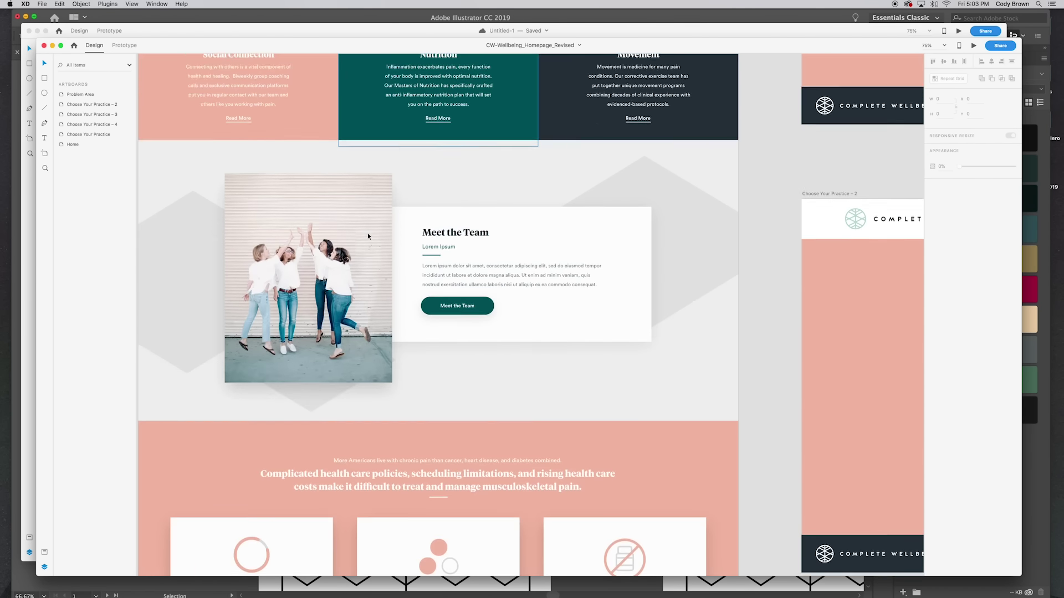
{"action": "scroll", "coordinate": [367, 236], "scroll_direction": "up", "scroll_amount": 6}
{"action": "scroll", "coordinate": [367, 236], "scroll_direction": "right", "scroll_amount": 2}
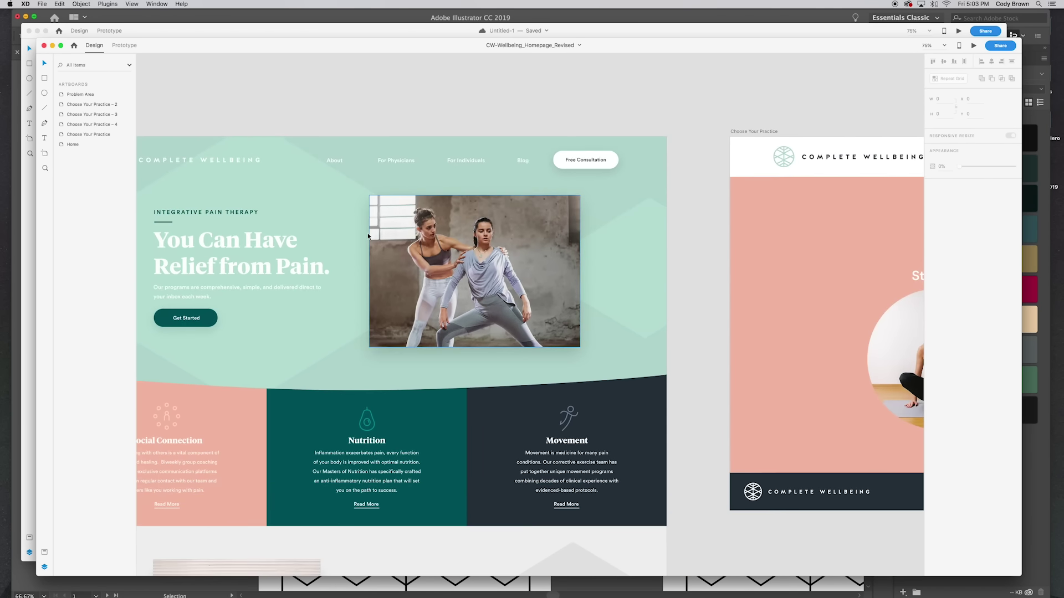
{"action": "scroll", "coordinate": [367, 235], "scroll_direction": "right", "scroll_amount": 8}
Copy the group of Facebook, Twitter and Instagram icons from the footer of the Choose Your Practice artboard.
{"action": "left_click", "coordinate": [821, 480]}
{"action": "left_click_drag", "start_coordinate": [821, 480], "coordinate": [655, 390]}
{"action": "key", "text": "super+2"}
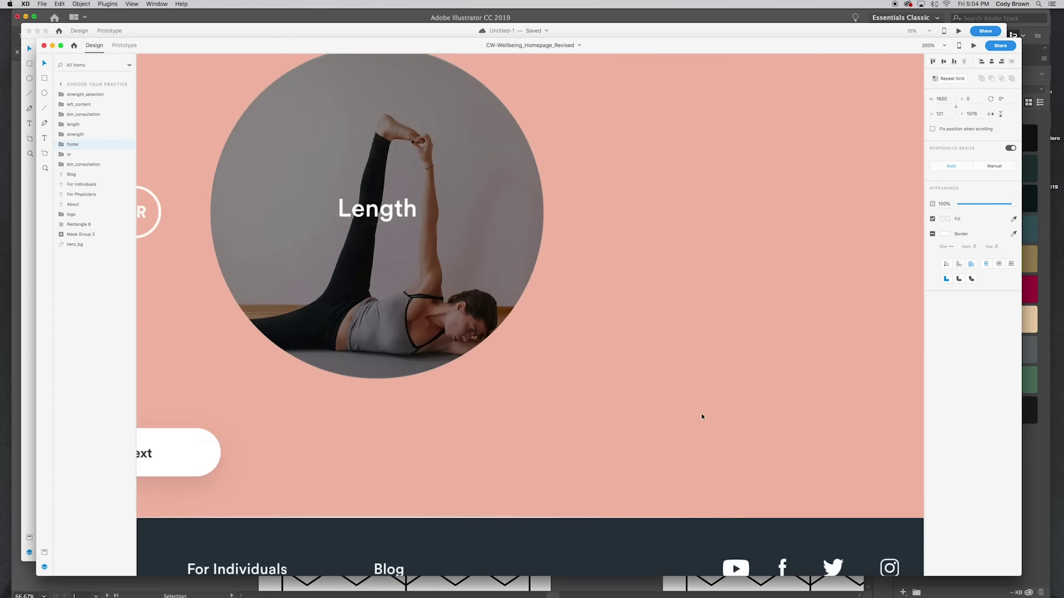
{"action": "double_click", "coordinate": [542, 378]}
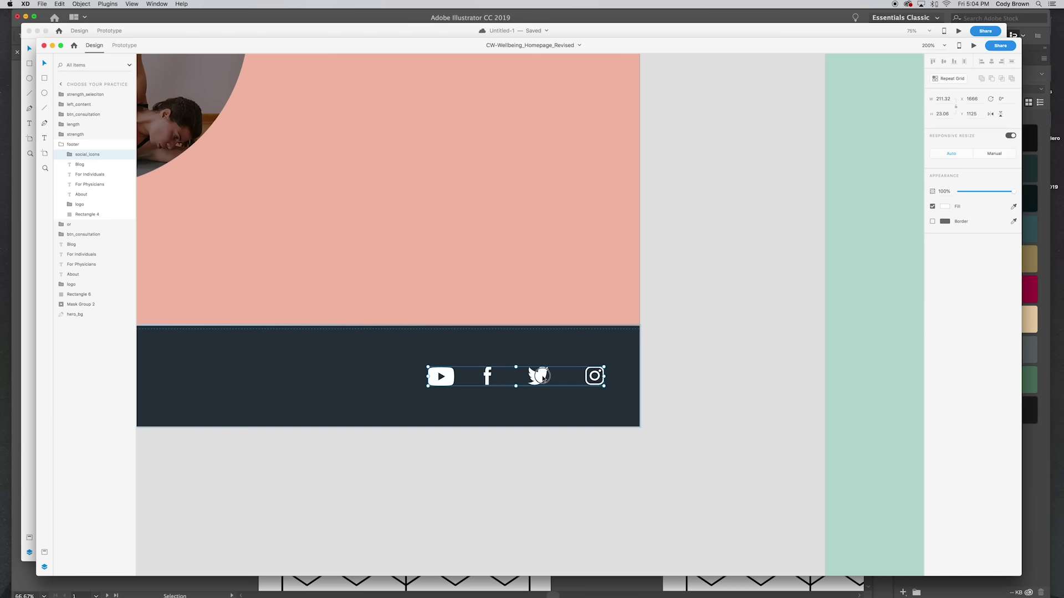
{"action": "double_click", "coordinate": [543, 379]}
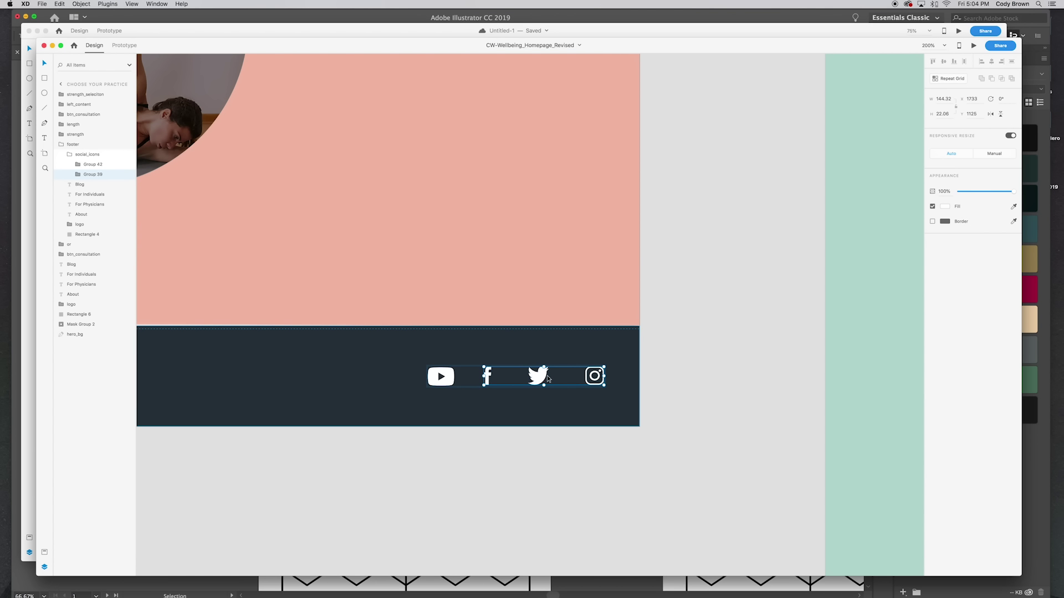
{"action": "key", "text": "super+c"}
Place the copied social icons in Untitled-1 at about X 1695, Y 83 and move the nav links right to about X 761.
{"action": "key", "text": "super+minus"}
{"action": "key", "text": "super+minus"}
{"action": "left_click_drag", "start_coordinate": [600, 373], "coordinate": [627, 334]}
{"action": "left_click_drag", "start_coordinate": [704, 185], "coordinate": [716, 186]}
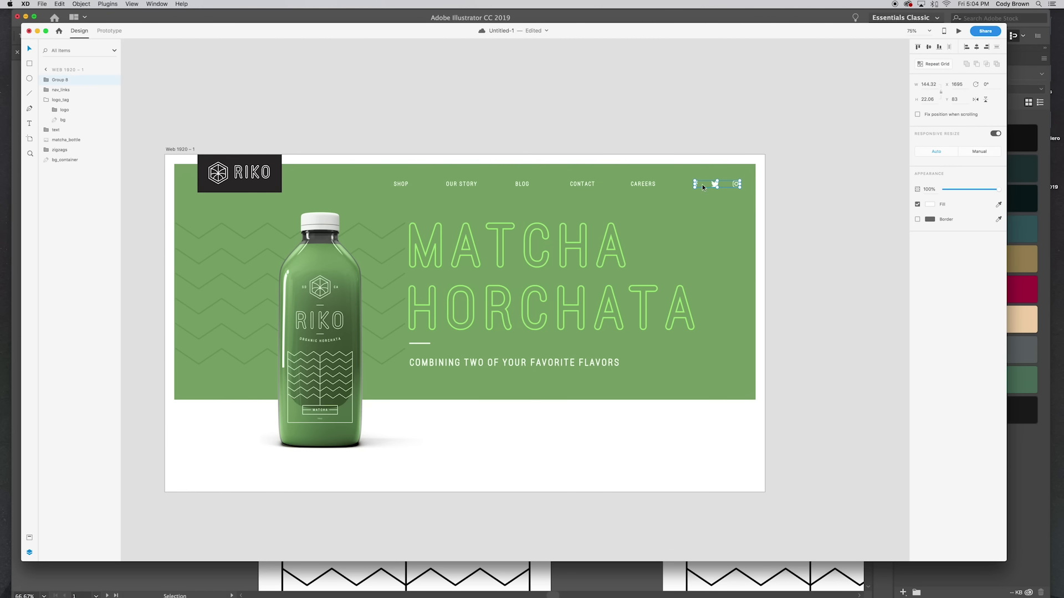
{"action": "left_click_drag", "start_coordinate": [641, 187], "coordinate": [660, 188]}
Rename the icon group social_icons and move it into the nav_links group.
{"action": "left_click", "coordinate": [714, 186]}
{"action": "double_click", "coordinate": [65, 81]}
{"action": "type", "text": "soc"}
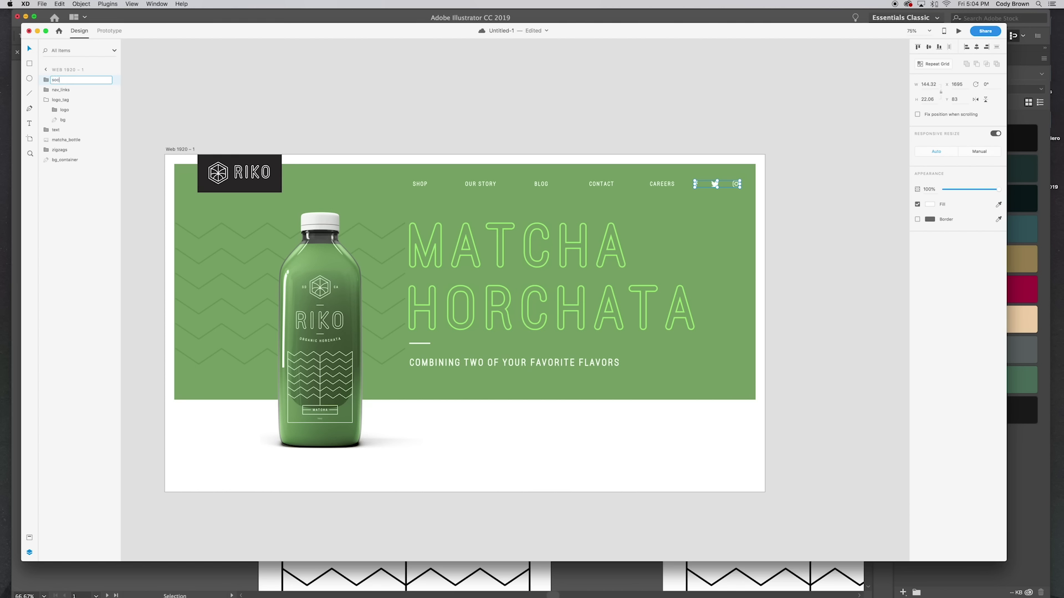
{"action": "type", "text": "ial_icons"}
{"action": "key", "text": "Return"}
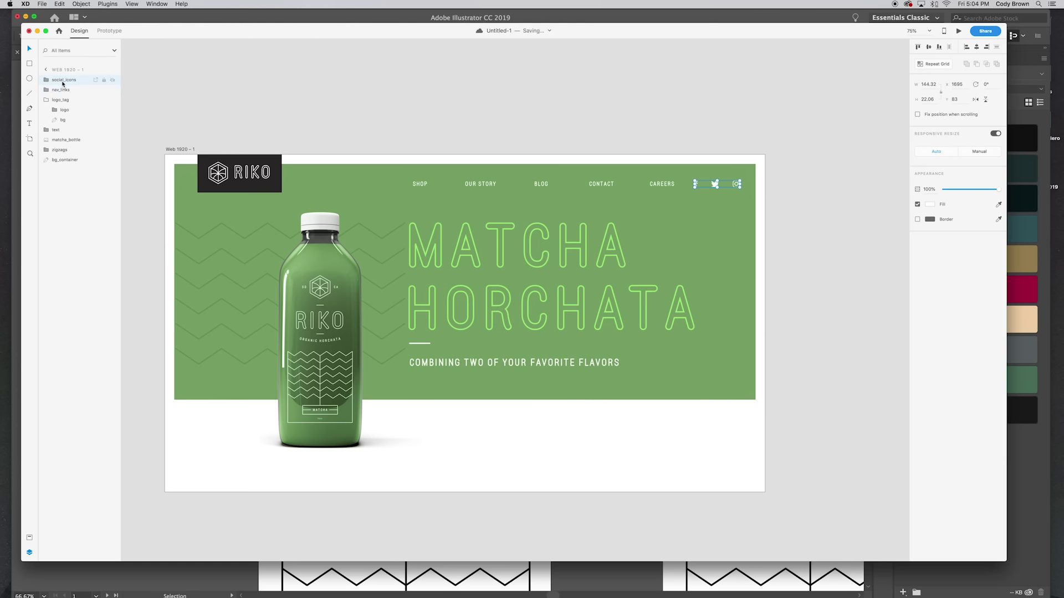
{"action": "left_click_drag", "start_coordinate": [64, 83], "coordinate": [61, 89]}
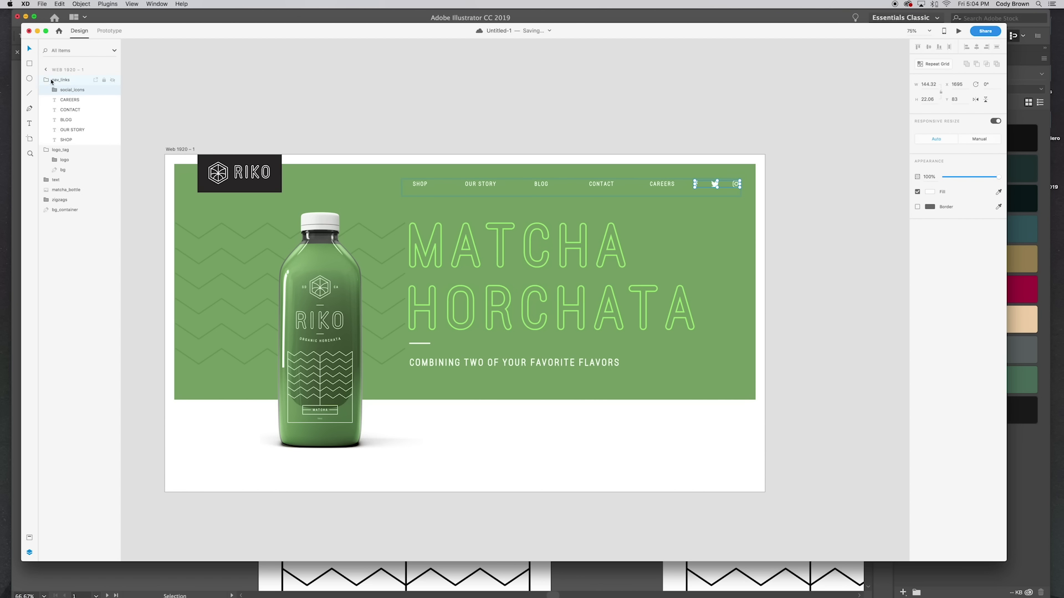
{"action": "left_click", "coordinate": [62, 81]}
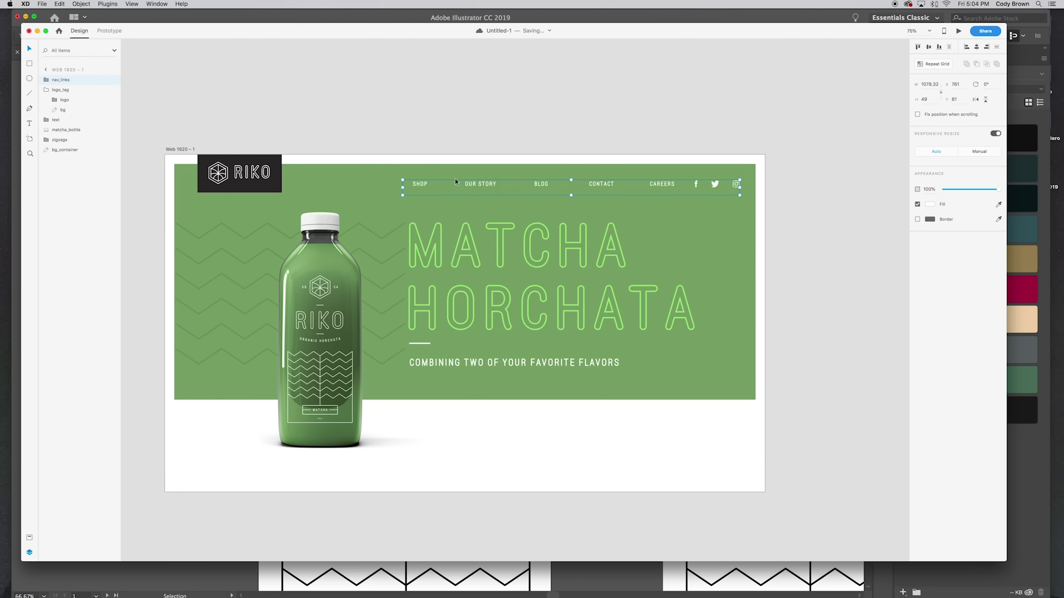
{"action": "left_click", "coordinate": [533, 132]}
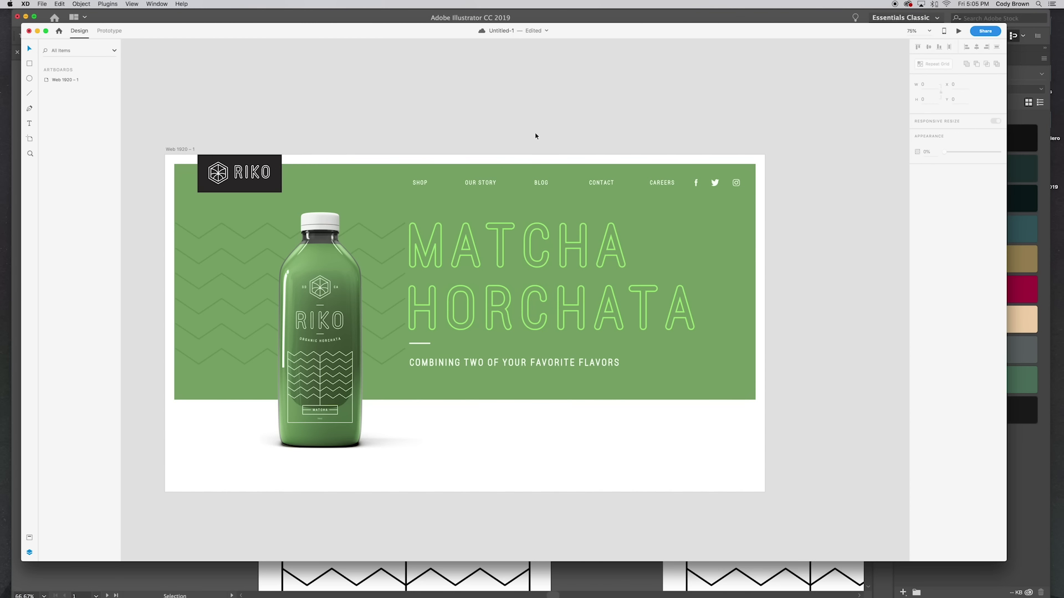
Nudge the heading and tagline group up to about X 767, Y 156.
{"action": "left_click_drag", "start_coordinate": [499, 268], "coordinate": [500, 264]}
{"action": "scroll", "coordinate": [501, 264], "scroll_direction": "right", "scroll_amount": 1}
{"action": "scroll", "coordinate": [501, 265], "scroll_direction": "down", "scroll_amount": 3}
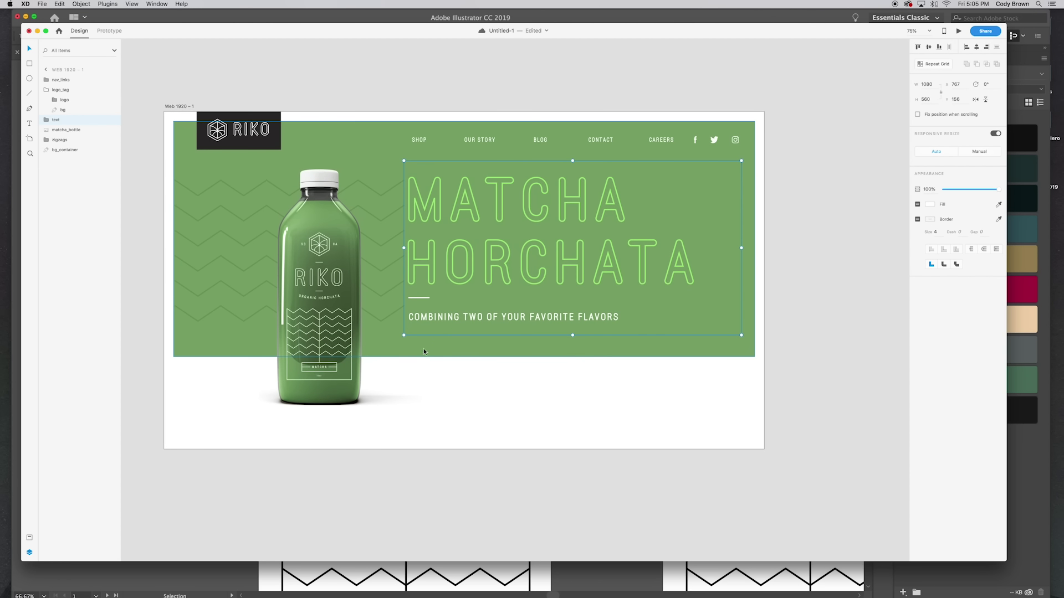
{"action": "left_click", "coordinate": [447, 351]}
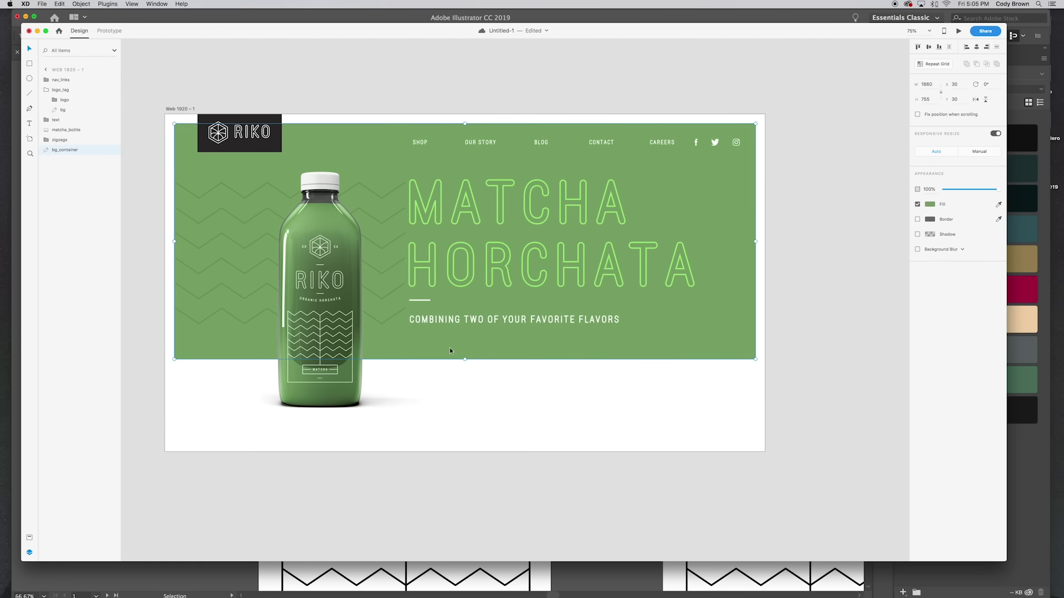
{"action": "scroll", "coordinate": [443, 300], "scroll_direction": "up", "scroll_amount": 3}
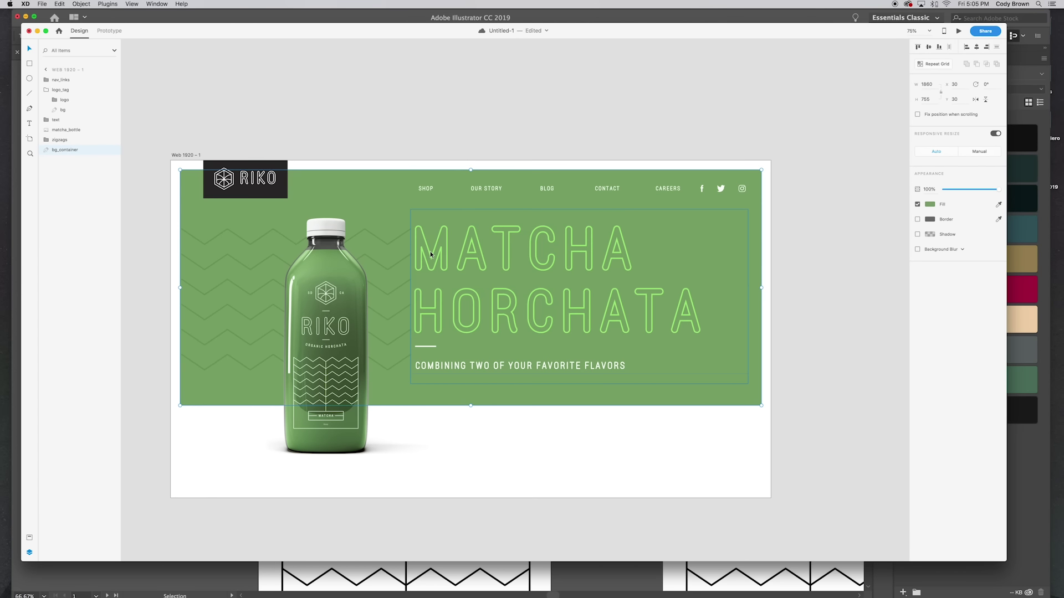
{"action": "left_click", "coordinate": [380, 118]}
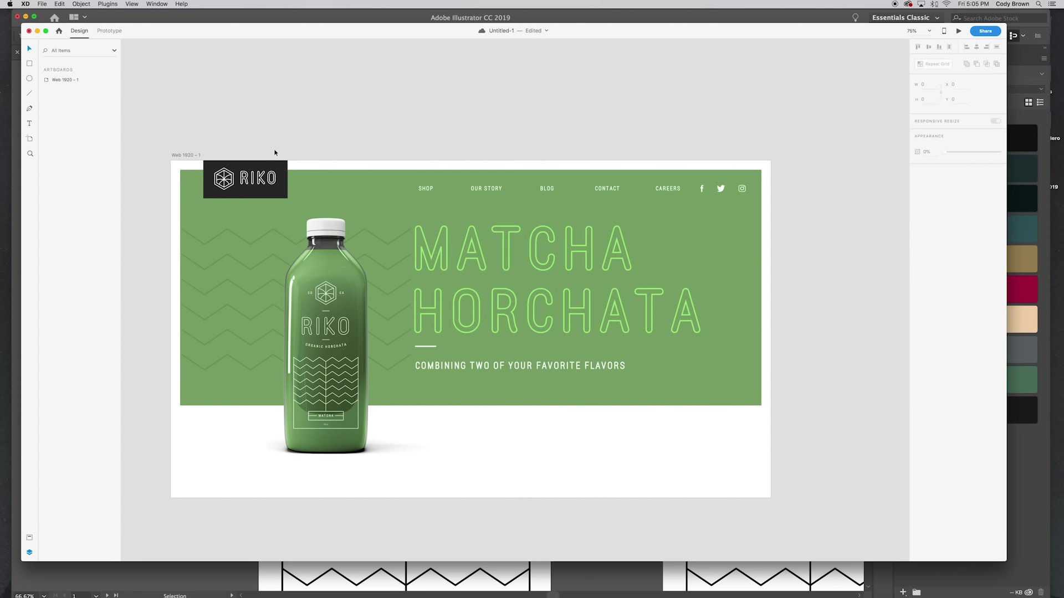
Draw a button rectangle 77 px high beneath the tagline, widen it and place it at X 779, Y 736.
{"action": "left_click", "coordinate": [30, 63]}
{"action": "left_click_drag", "start_coordinate": [417, 384], "coordinate": [496, 408]}
{"action": "scroll", "coordinate": [478, 397], "scroll_direction": "down", "scroll_amount": 1}
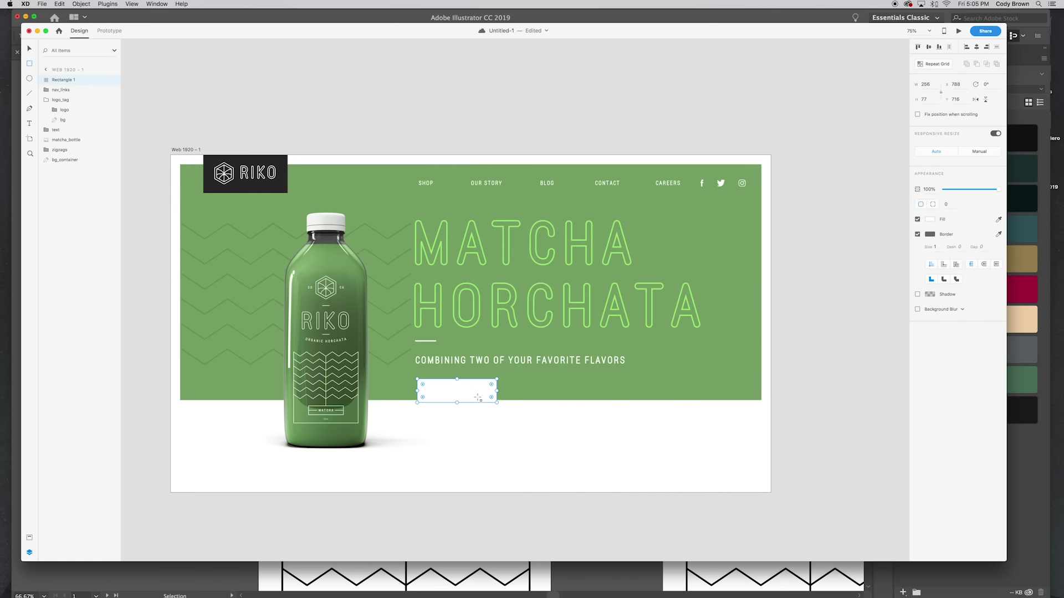
{"action": "left_click_drag", "start_coordinate": [453, 390], "coordinate": [500, 397]}
{"action": "left_click", "coordinate": [466, 404]}
Remove the button rectangle's border and fill it with a bright orange-red.
{"action": "left_click", "coordinate": [918, 235]}
{"action": "left_click", "coordinate": [931, 220]}
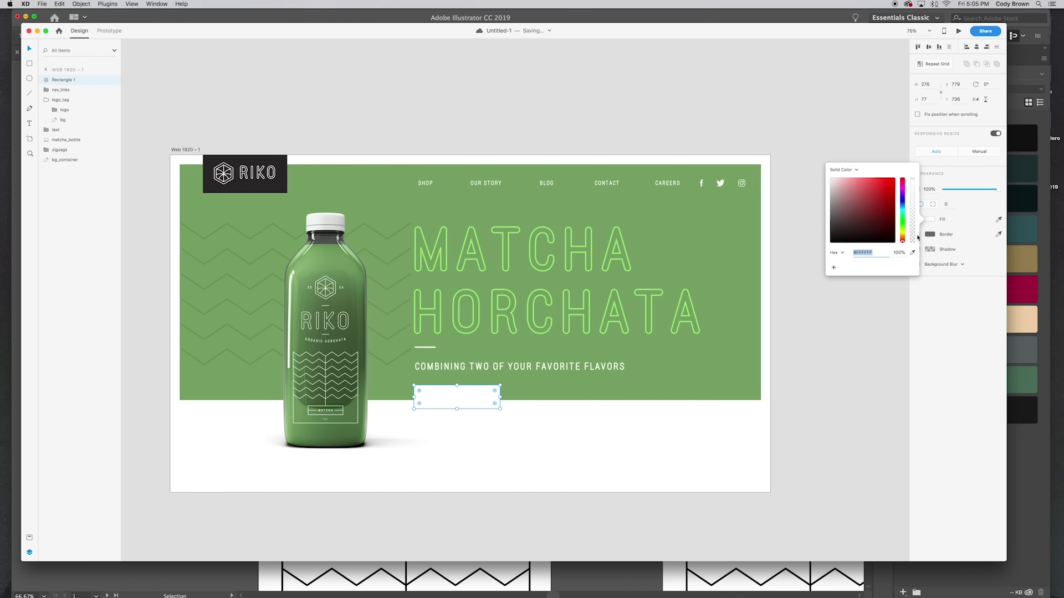
{"action": "left_click_drag", "start_coordinate": [906, 245], "coordinate": [904, 242]}
{"action": "left_click_drag", "start_coordinate": [885, 189], "coordinate": [883, 185]}
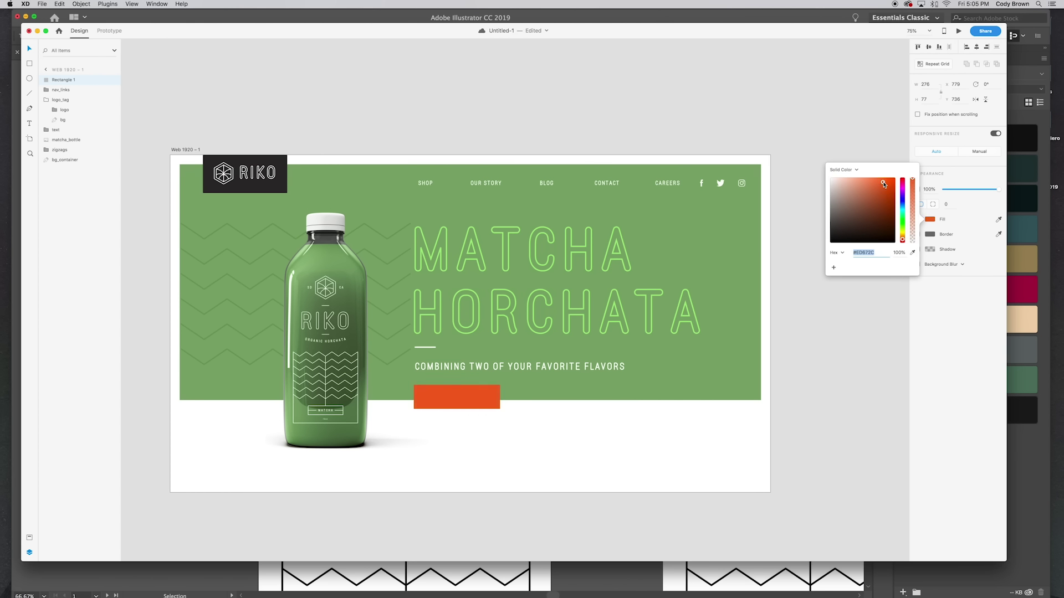
{"action": "left_click", "coordinate": [472, 390]}
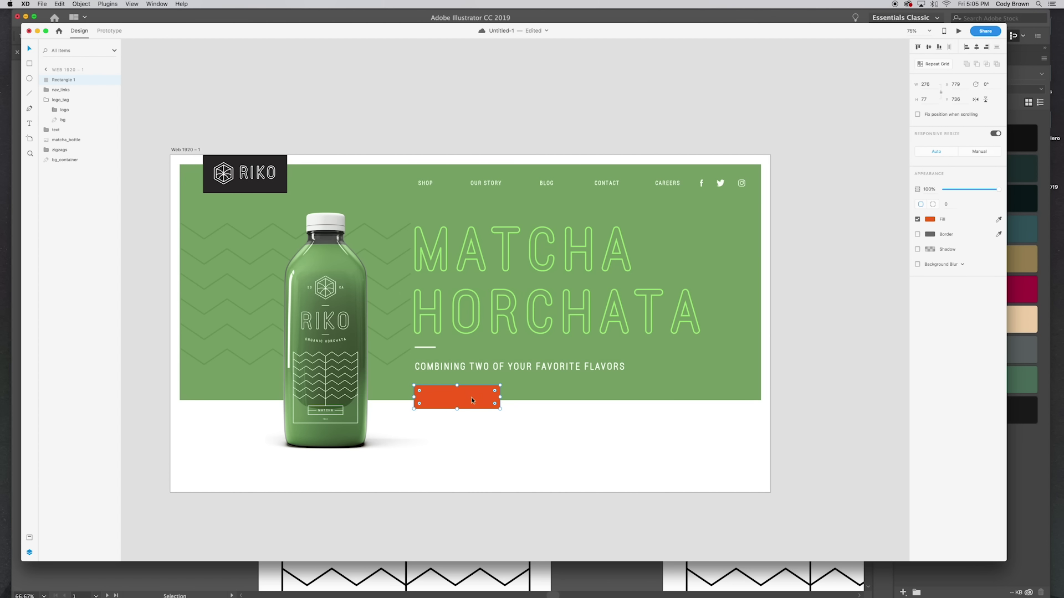
{"action": "left_click", "coordinate": [501, 432]}
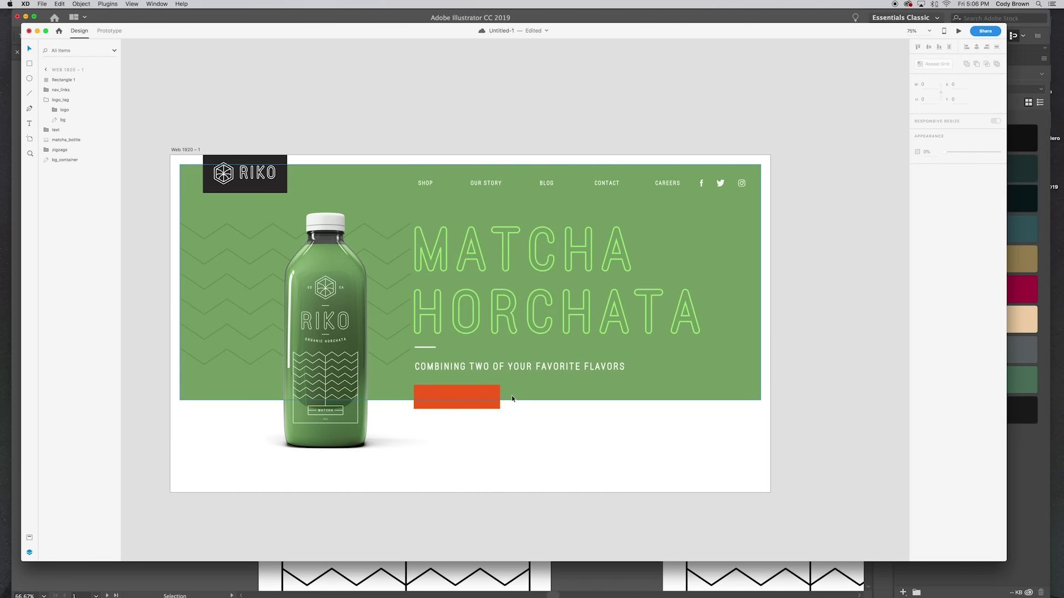
Copy the SHOP navigation link and place the copy on the orange rectangle.
{"action": "left_click", "coordinate": [427, 184]}
{"action": "double_click", "coordinate": [428, 185]}
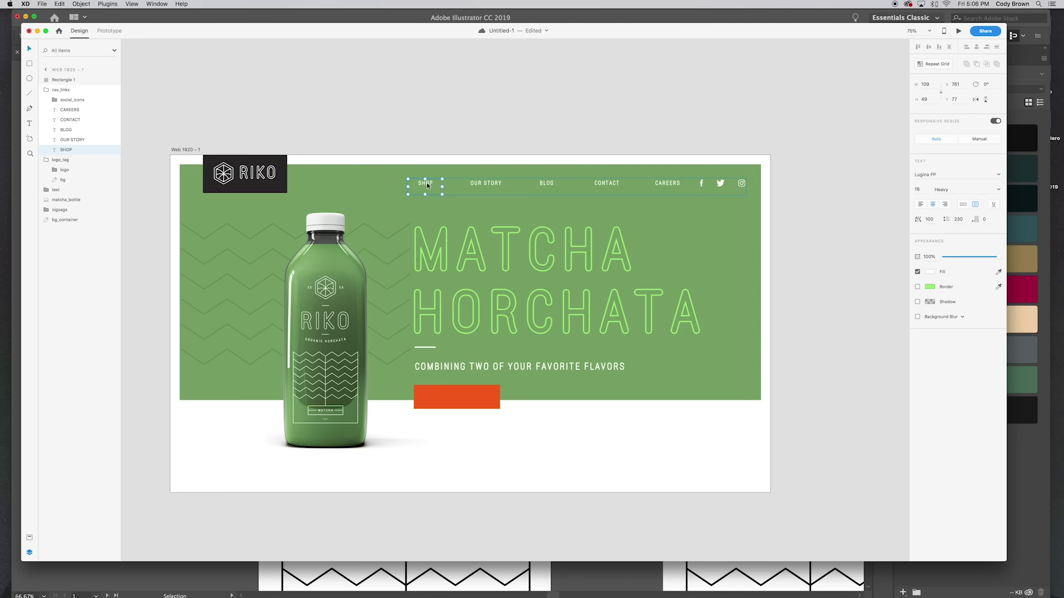
{"action": "left_click", "coordinate": [466, 398]}
{"action": "key", "text": "super+v"}
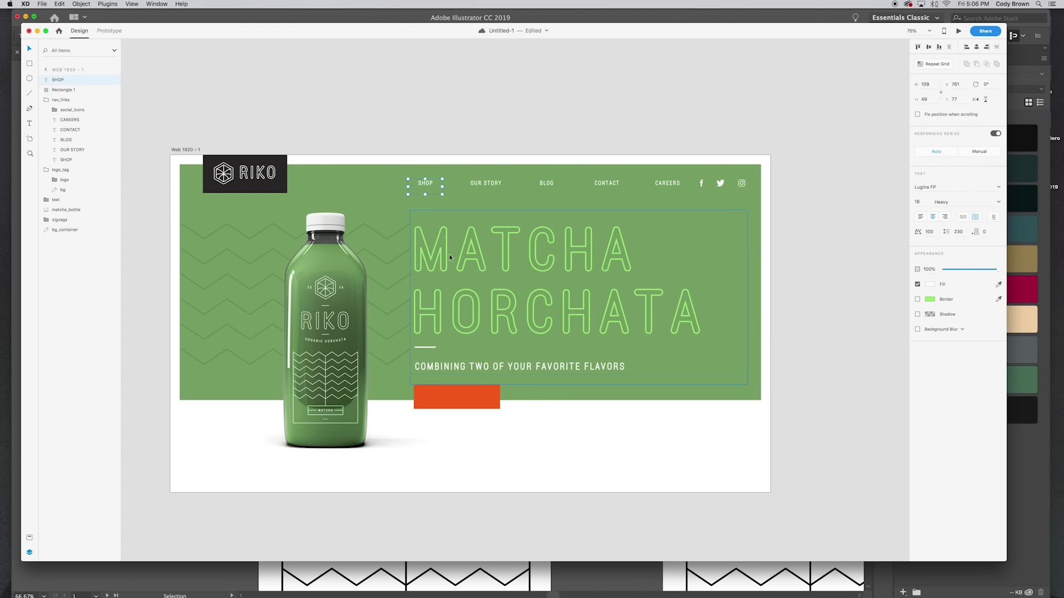
{"action": "left_click_drag", "start_coordinate": [428, 185], "coordinate": [458, 399]}
Change the copied label to SHOP NOW and center it horizontally with the orange rectangle.
{"action": "double_click", "coordinate": [459, 398]}
{"action": "type", "text": "NOW"}
{"action": "left_click", "coordinate": [458, 396]}
{"action": "key", "text": "Escape"}
{"action": "left_click_drag", "start_coordinate": [458, 407], "coordinate": [458, 405]}
{"action": "left_click", "coordinate": [486, 404], "text": "shift"}
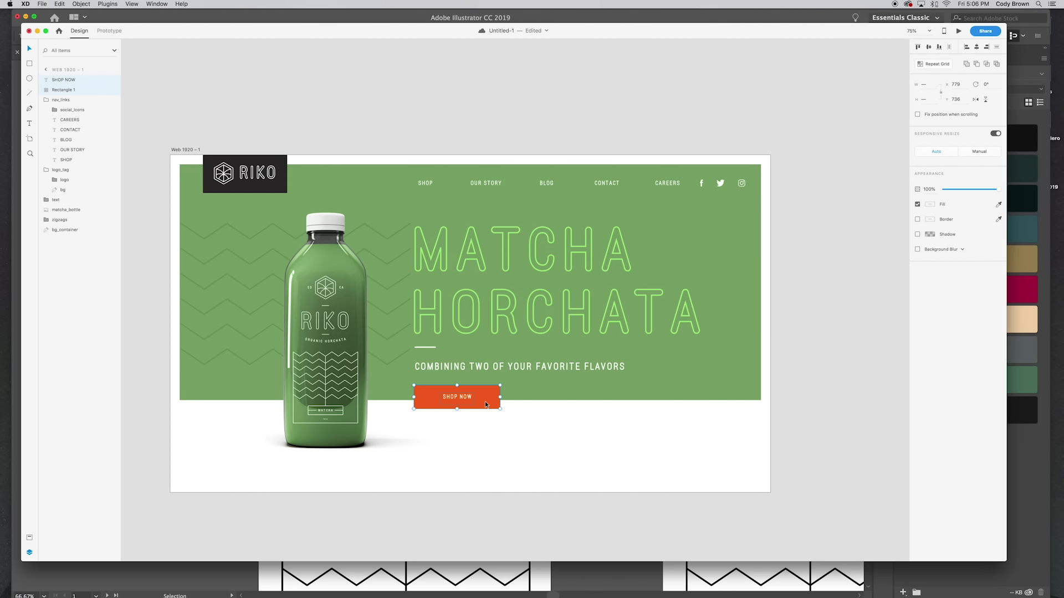
{"action": "left_click", "coordinate": [978, 49]}
{"action": "left_click", "coordinate": [528, 429]}
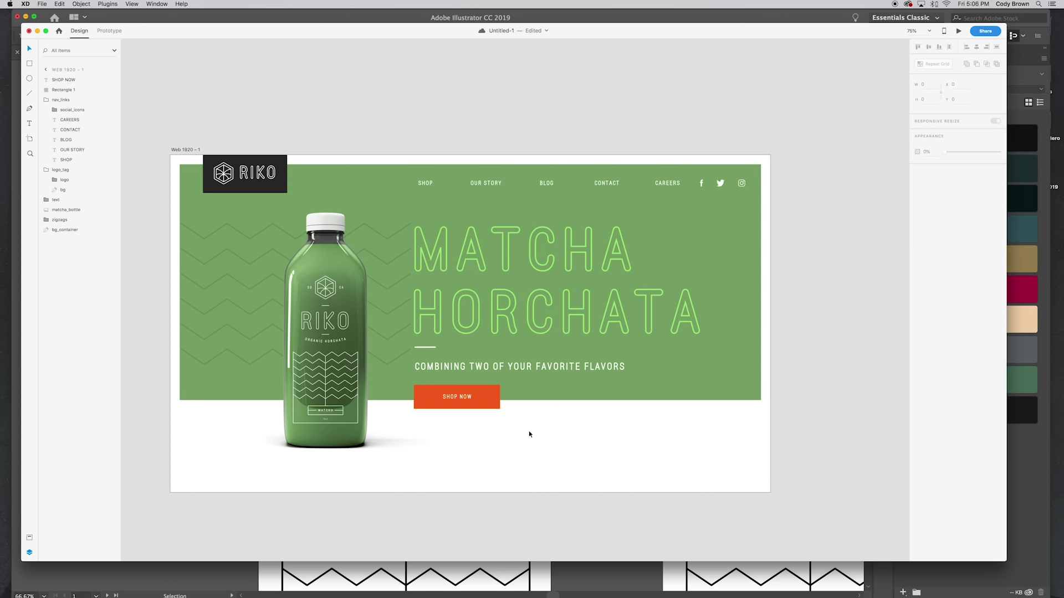
Duplicate the orange button rectangle and turn off the fill of the copy.
{"action": "key", "text": "super+equal"}
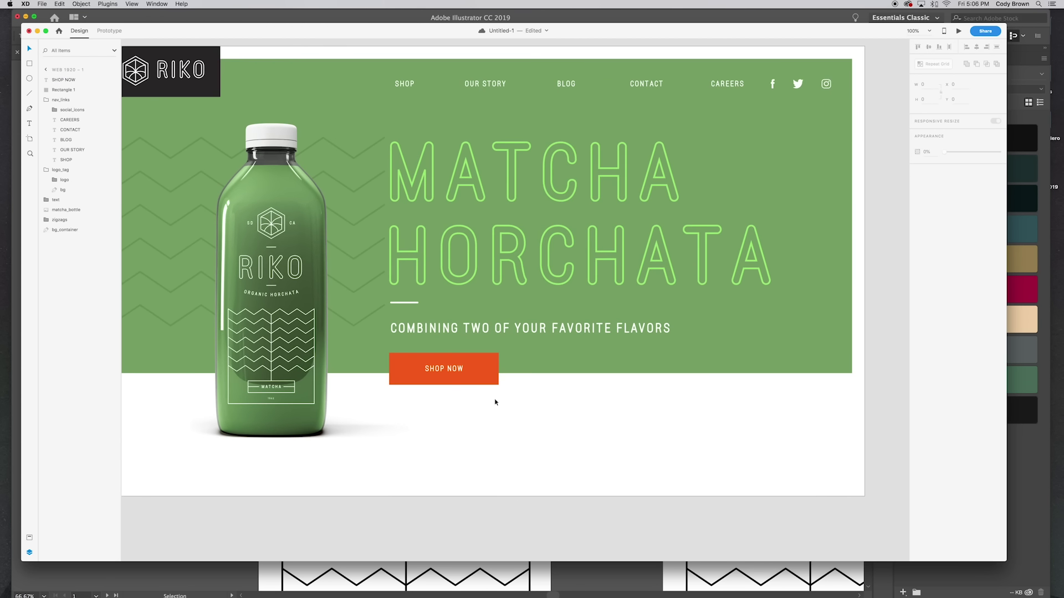
{"action": "scroll", "coordinate": [496, 402], "scroll_direction": "up", "scroll_amount": 1}
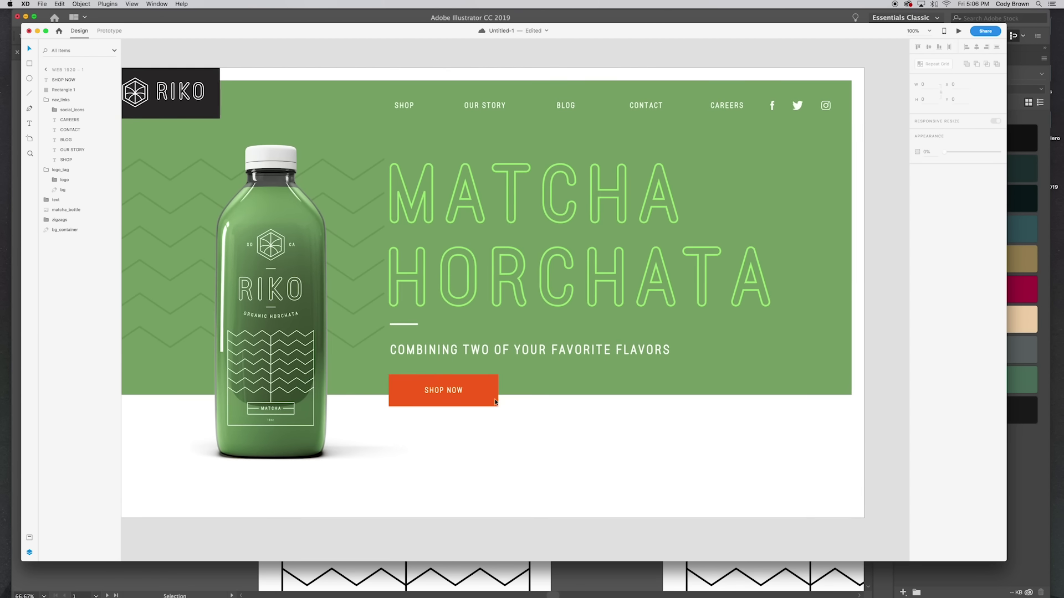
{"action": "left_click", "coordinate": [280, 413]}
{"action": "scroll", "coordinate": [320, 412], "scroll_direction": "left", "scroll_amount": 3}
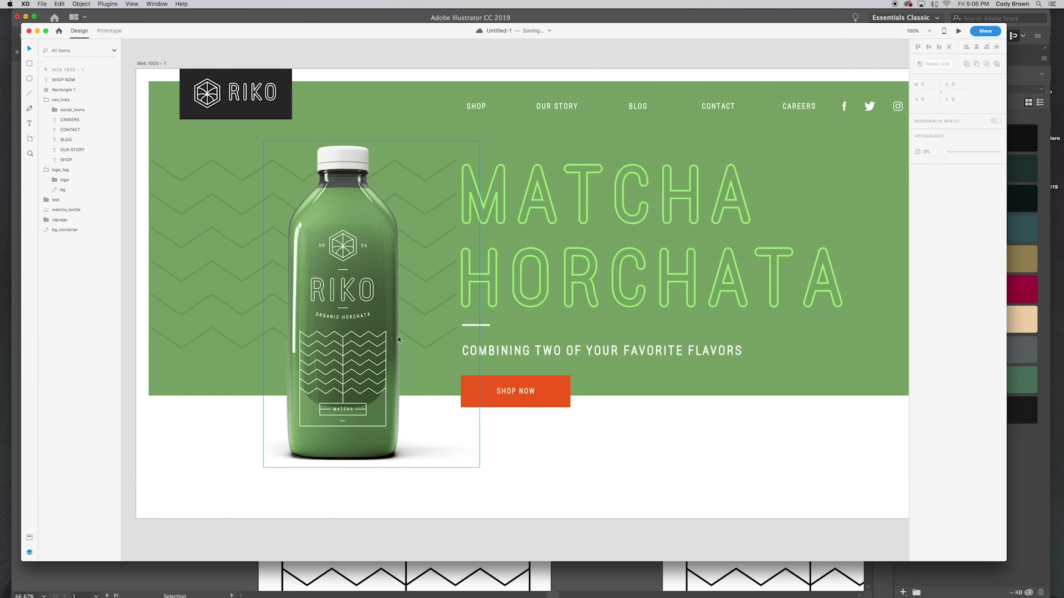
{"action": "left_click", "coordinate": [569, 391]}
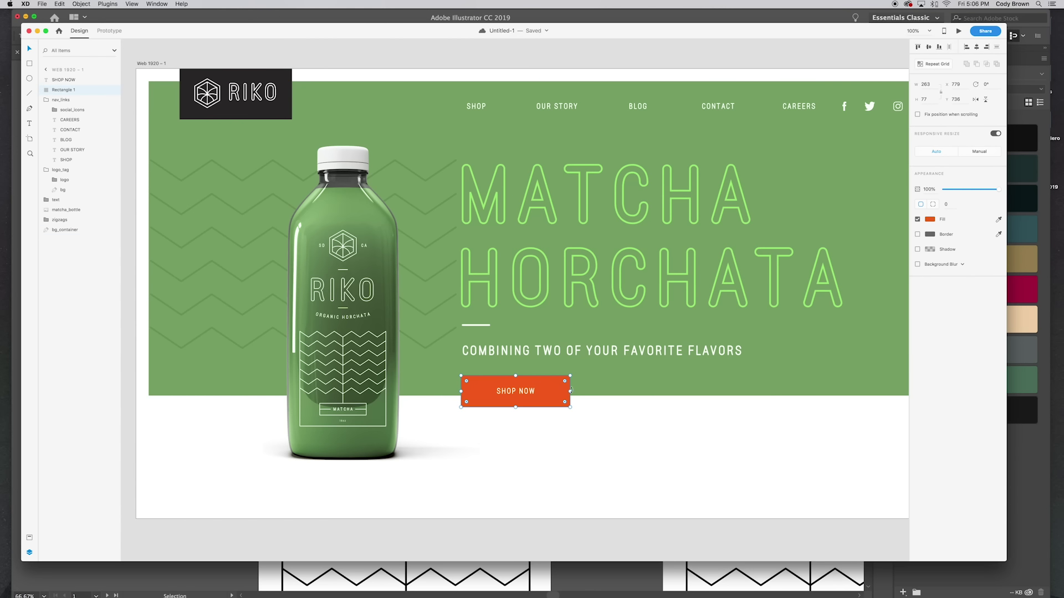
{"action": "key", "text": "super+d"}
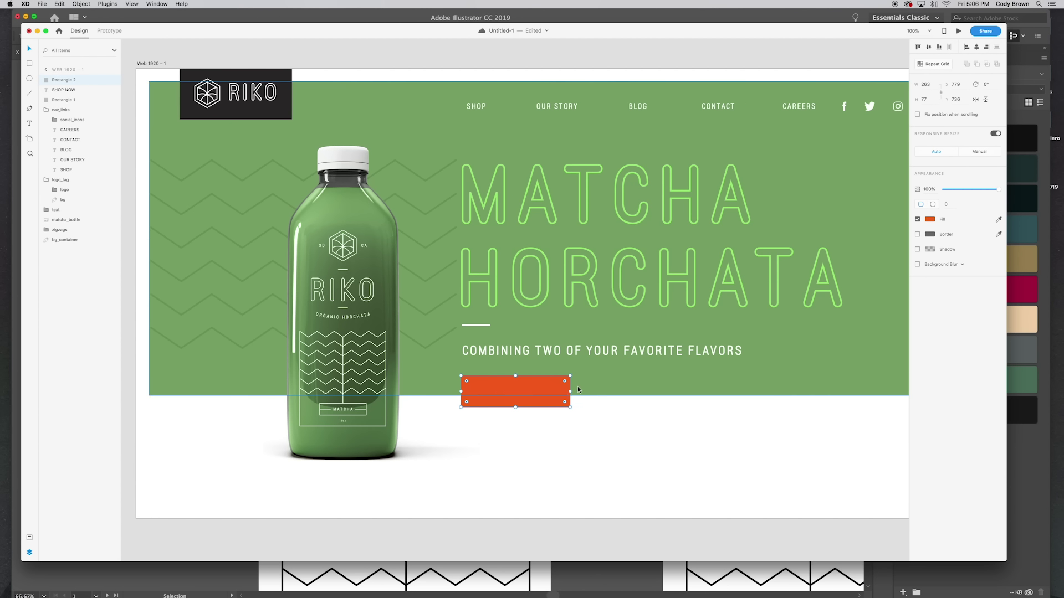
{"action": "left_click", "coordinate": [918, 219]}
Give the duplicate rectangle a white border with a size of 3.
{"action": "left_click", "coordinate": [918, 234]}
{"action": "left_click", "coordinate": [935, 235]}
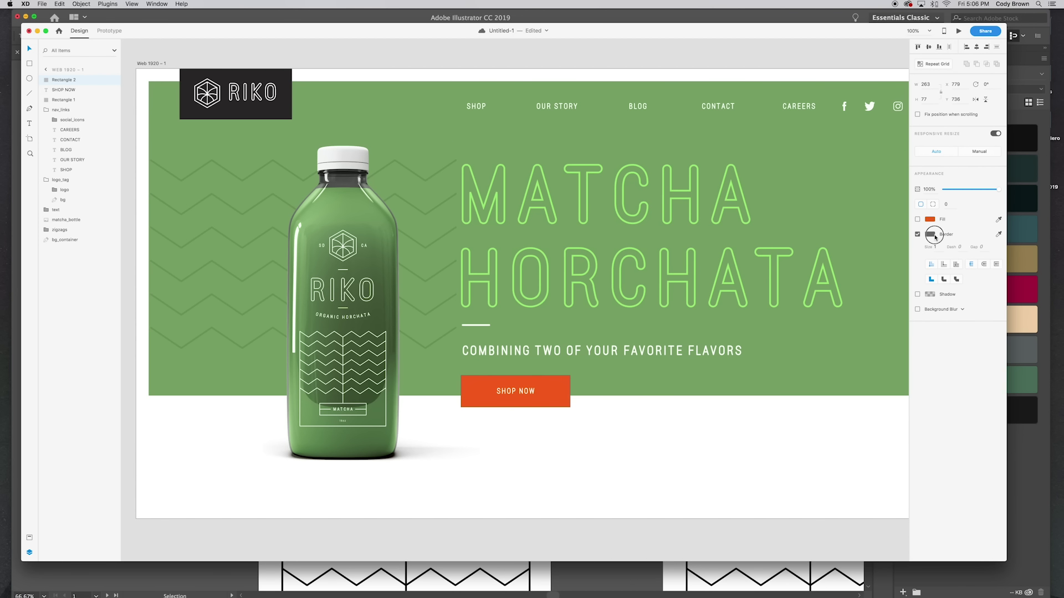
{"action": "left_click_drag", "start_coordinate": [867, 222], "coordinate": [815, 174]}
{"action": "left_click", "coordinate": [942, 247]}
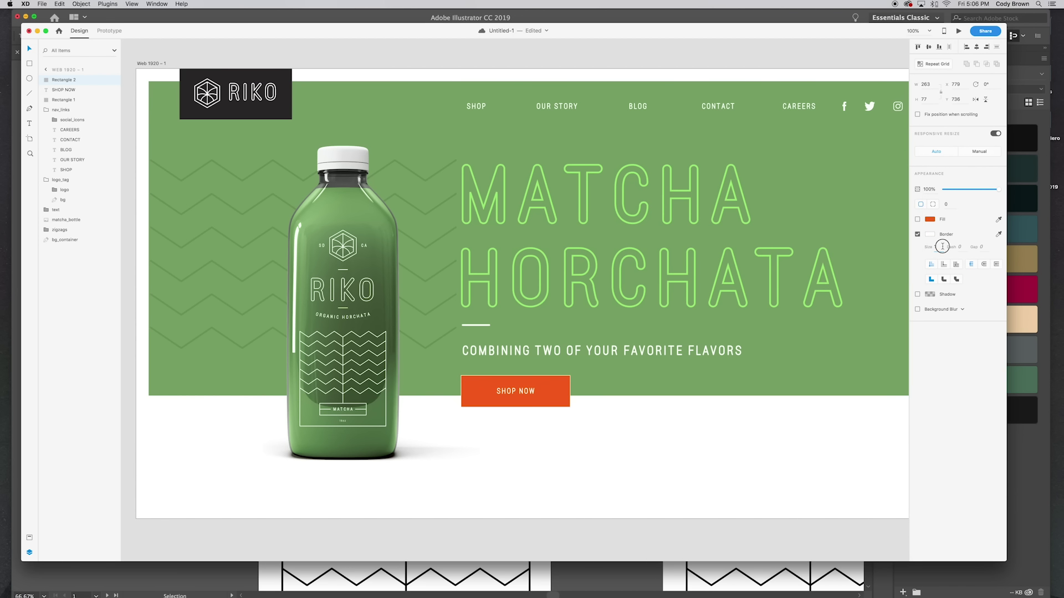
{"action": "key", "text": "Return"}
Edit the white outline's path and move its two right corner points slightly inward from the button edge.
{"action": "key", "text": "super+plus"}
{"action": "key", "text": "super+plus"}
{"action": "key", "text": "super+plus"}
{"action": "left_click_drag", "start_coordinate": [584, 381], "coordinate": [617, 214]}
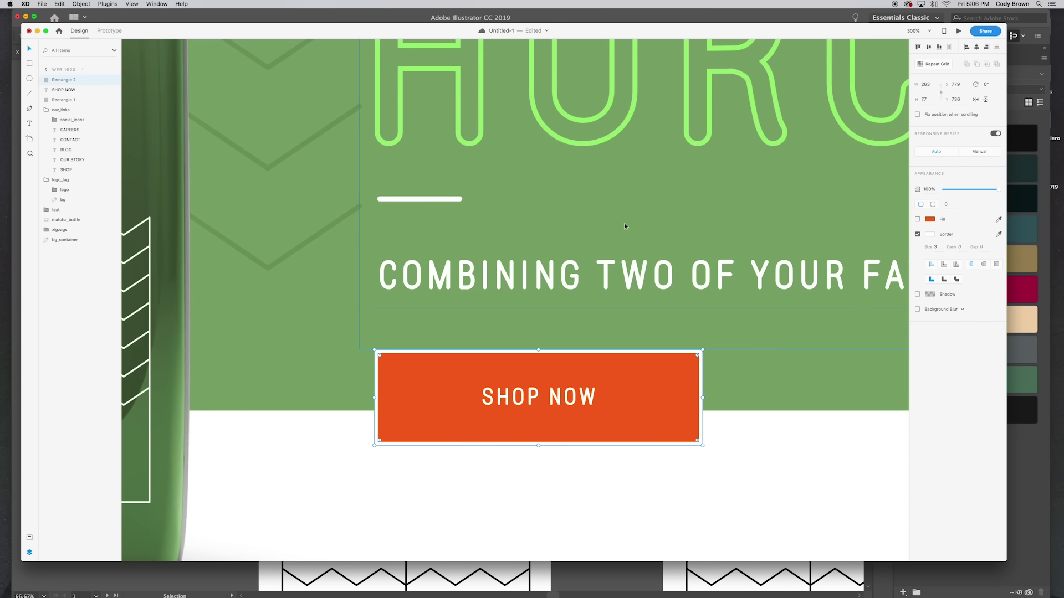
{"action": "double_click", "coordinate": [697, 353]}
{"action": "left_click", "coordinate": [703, 350]}
{"action": "left_click", "coordinate": [703, 446], "text": "shift"}
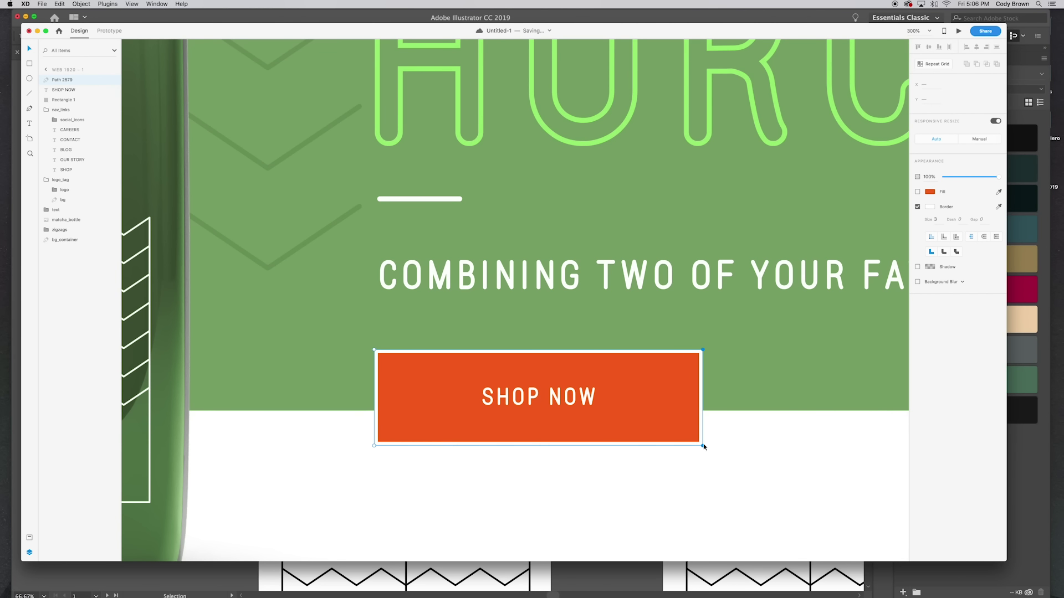
{"action": "key", "text": "shift+Left"}
{"action": "key", "text": "shift+Right"}
{"action": "left_click_drag", "start_coordinate": [703, 446], "coordinate": [697, 446]}
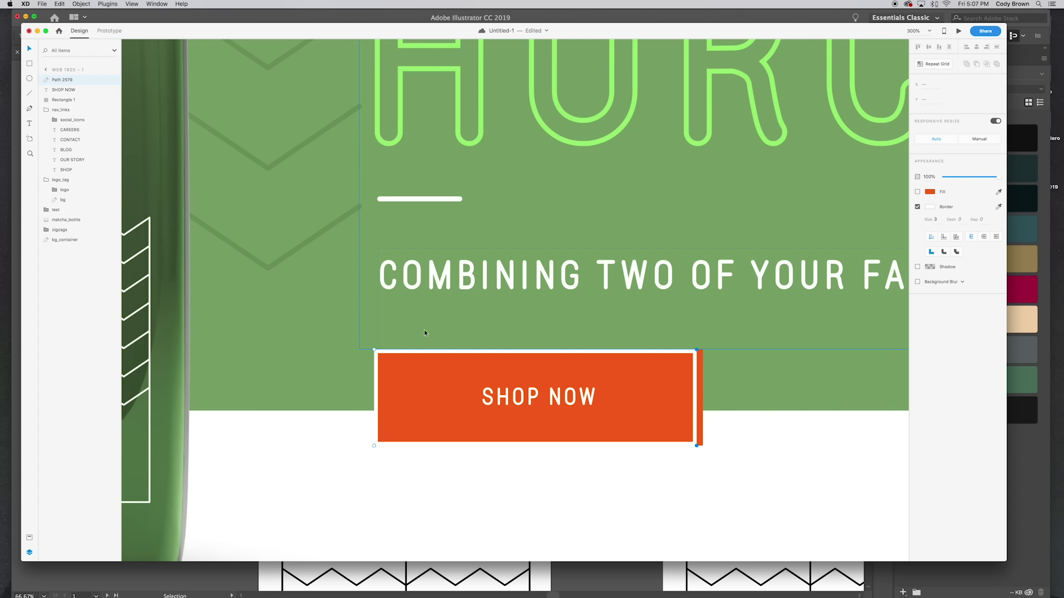
Move the white outline's two left corner points slightly inward from the button edge.
{"action": "left_click", "coordinate": [375, 350]}
{"action": "left_click", "coordinate": [374, 445], "text": "shift"}
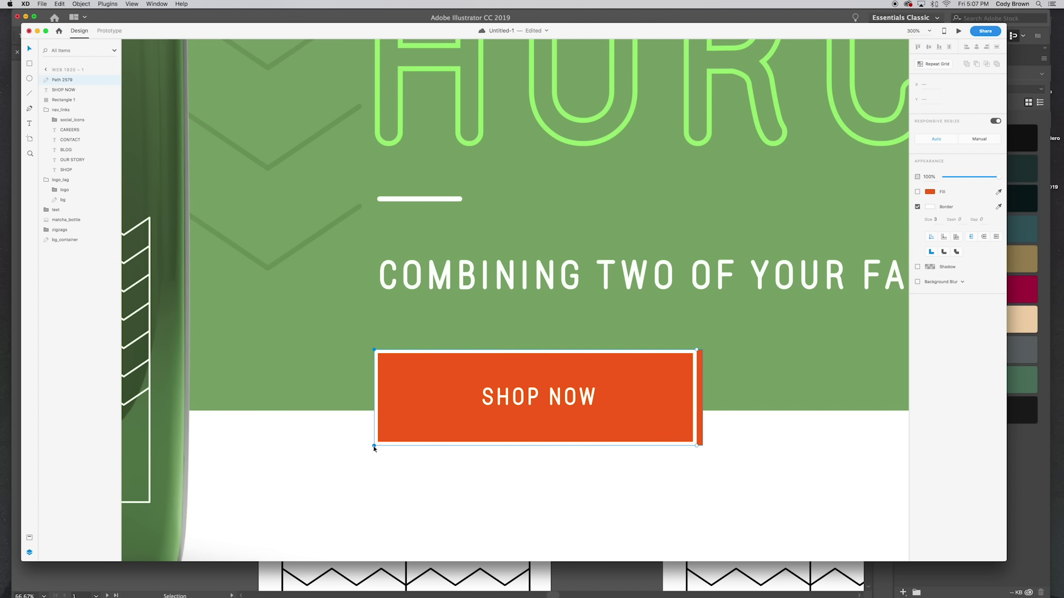
{"action": "left_click_drag", "start_coordinate": [375, 446], "coordinate": [379, 446]}
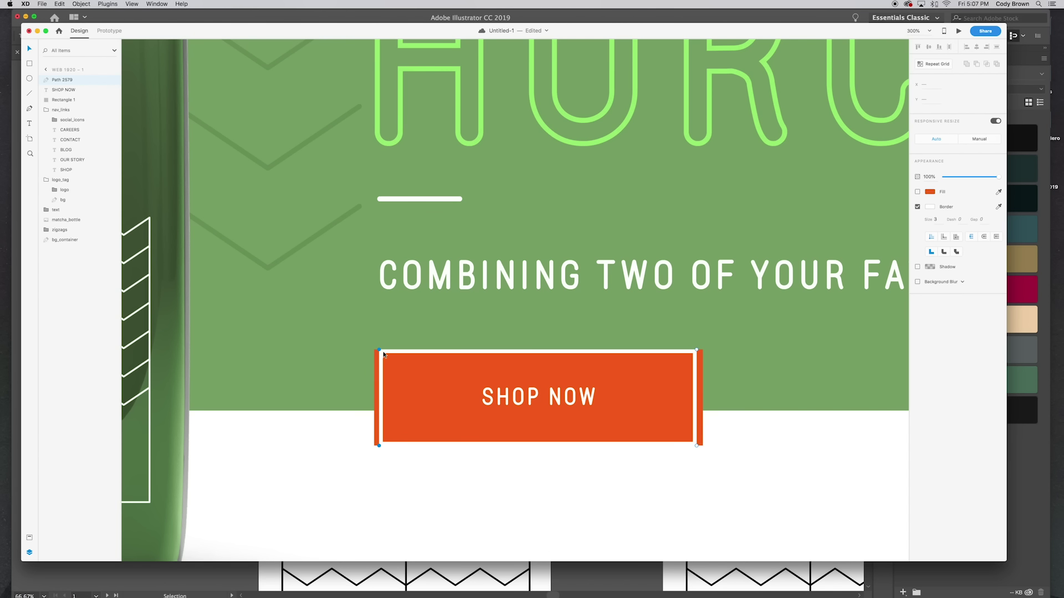
Move the white outline's two top corner points down about 4 px.
{"action": "left_click", "coordinate": [441, 350]}
{"action": "key", "text": "super+z"}
{"action": "left_click", "coordinate": [379, 350]}
{"action": "left_click", "coordinate": [696, 350], "text": "shift"}
{"action": "key", "text": "Down"}
{"action": "key", "text": "Down"}
{"action": "key", "text": "Down"}
{"action": "key", "text": "Down"}
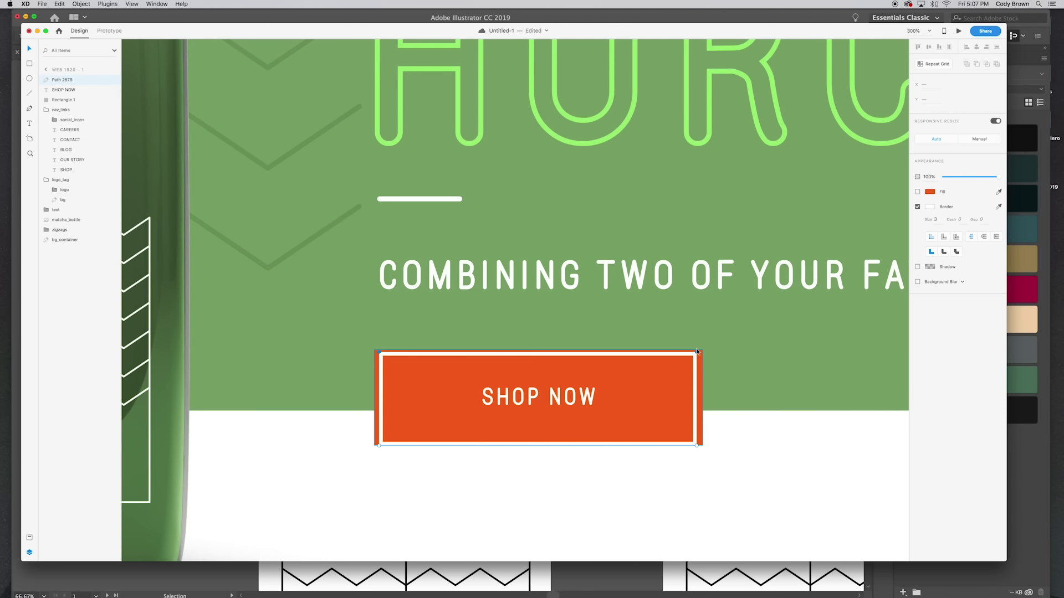
Move the white outline's two bottom corner points up about 4 px and leave path editing.
{"action": "left_click", "coordinate": [379, 445]}
{"action": "left_click", "coordinate": [696, 446], "text": "shift"}
{"action": "key", "text": "Up"}
{"action": "key", "text": "Up"}
{"action": "key", "text": "Up"}
{"action": "key", "text": "Up"}
{"action": "left_click", "coordinate": [712, 454]}
{"action": "key", "text": "super+1"}
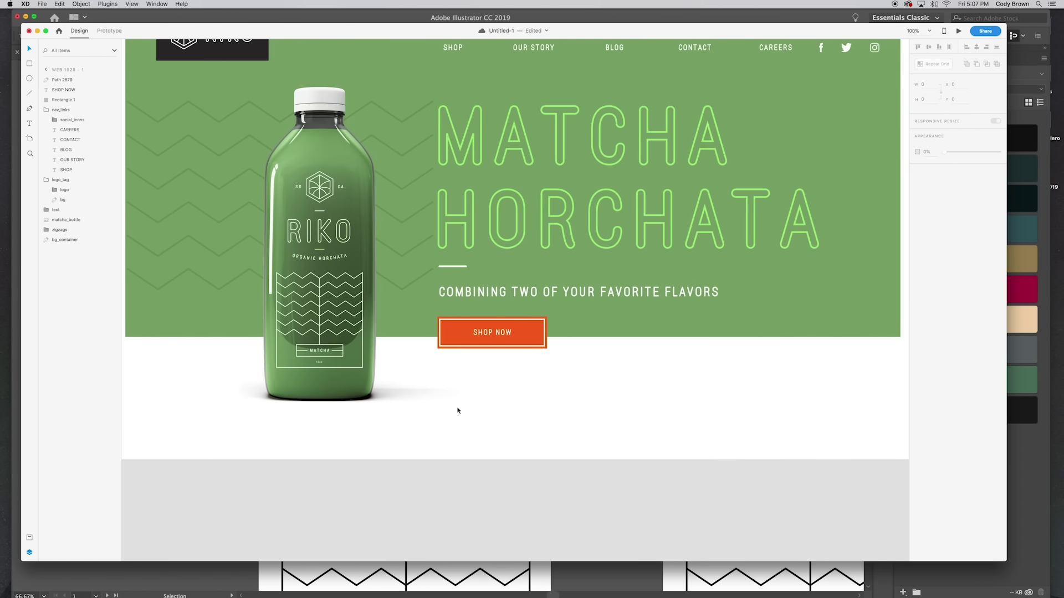
Draw a horizontal line about 54 px long from the outline's left edge toward the SHOP NOW label.
{"action": "key", "text": "super+2"}
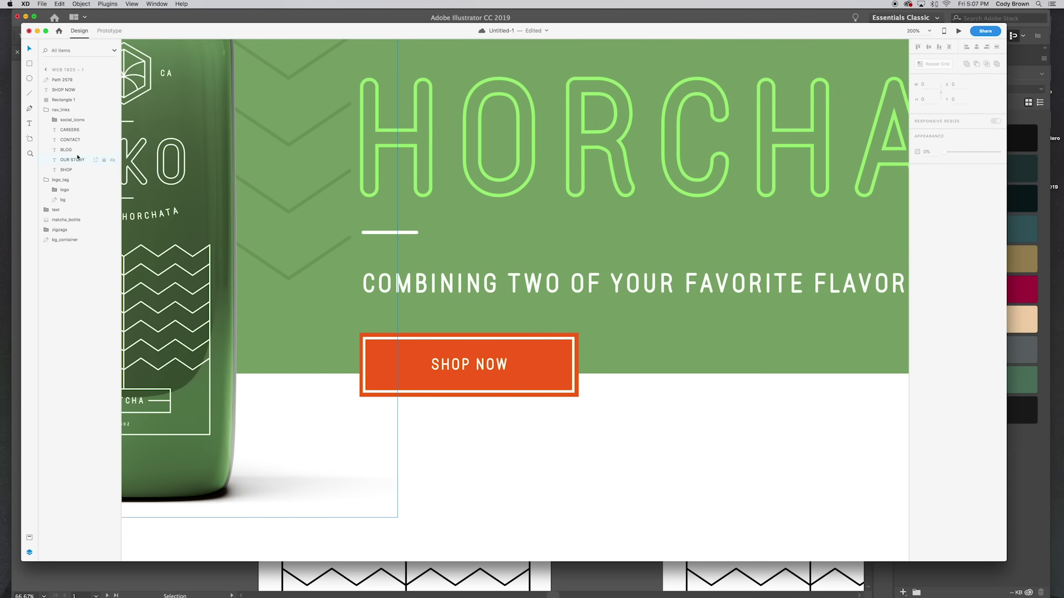
{"action": "left_click", "coordinate": [30, 95]}
{"action": "scroll", "coordinate": [225, 407], "scroll_direction": "left", "scroll_amount": 2}
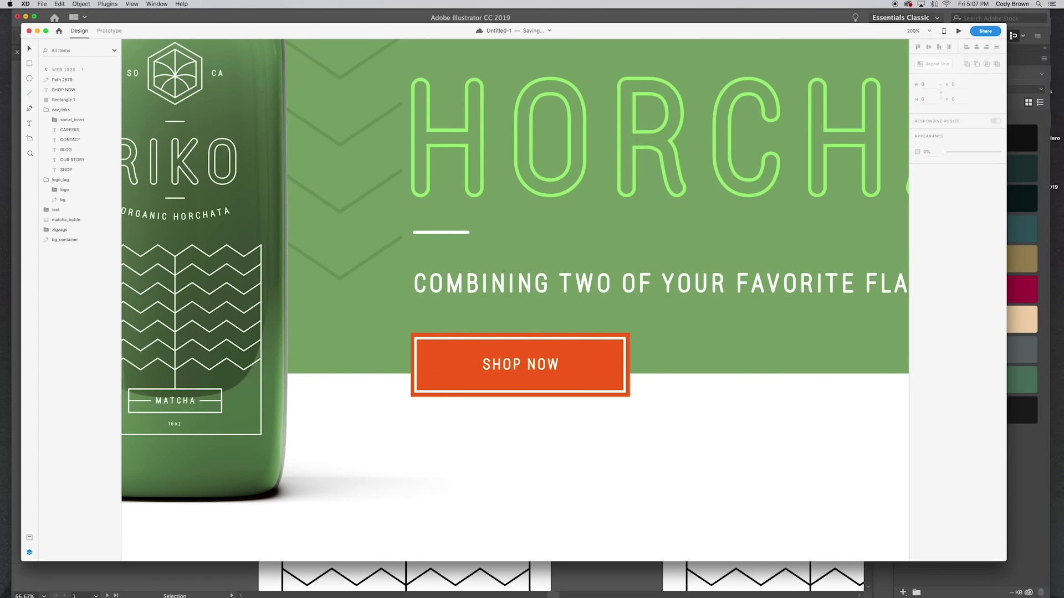
{"action": "left_click_drag", "start_coordinate": [416, 366], "coordinate": [461, 364]}
Style the new line with a white border of size 3 and round caps.
{"action": "left_click_drag", "start_coordinate": [938, 216], "coordinate": [914, 218]}
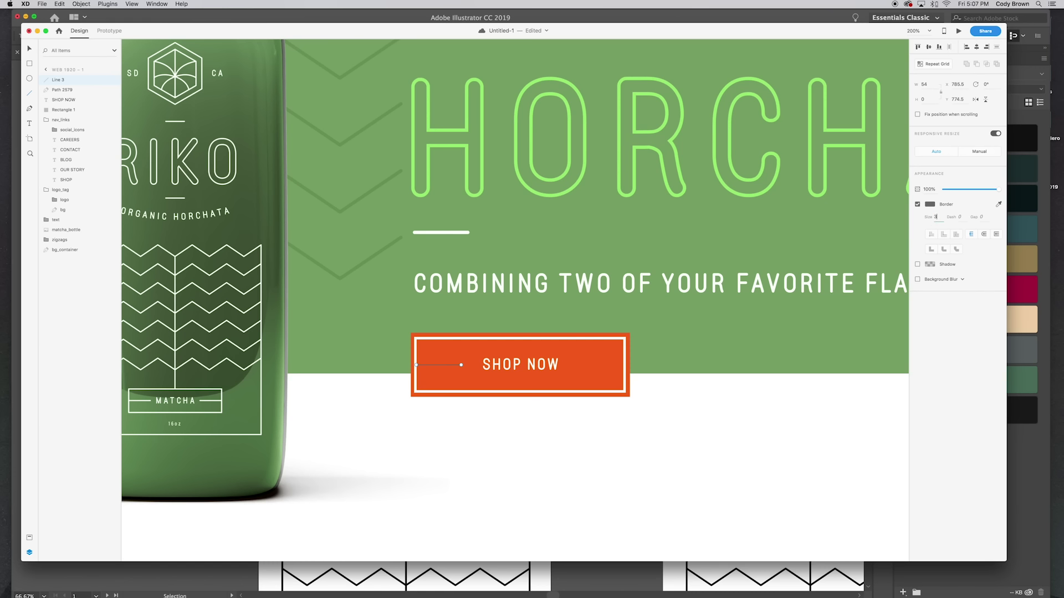
{"action": "left_click", "coordinate": [931, 205]}
{"action": "left_click_drag", "start_coordinate": [870, 208], "coordinate": [795, 114]}
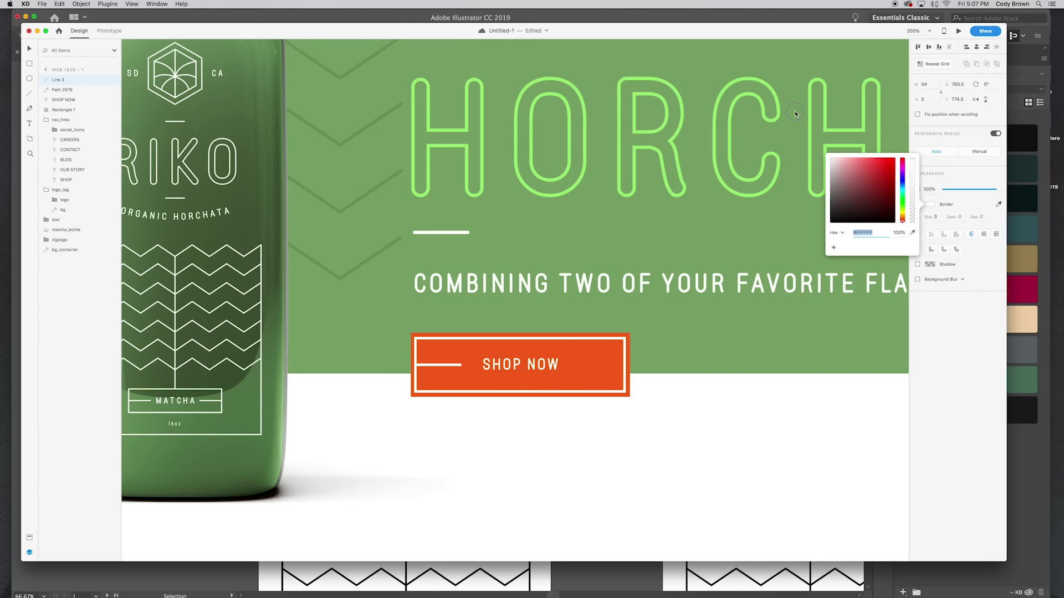
{"action": "left_click", "coordinate": [983, 235]}
Lengthen the line to 63 px and place a copy between the SHOP NOW label and the outline's right edge.
{"action": "scroll", "coordinate": [230, 128], "scroll_direction": "up", "scroll_amount": 1}
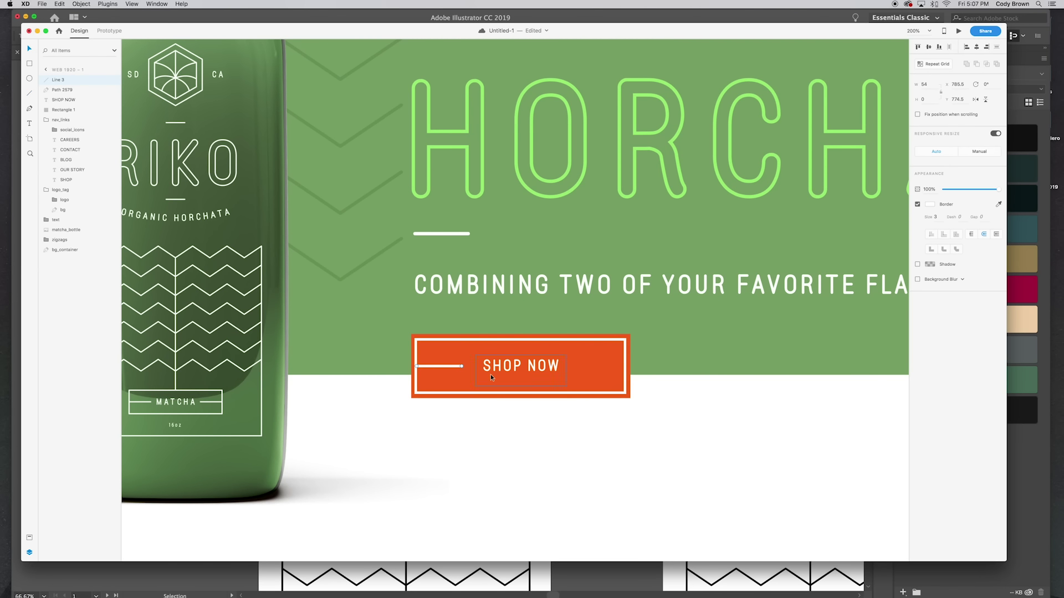
{"action": "left_click_drag", "start_coordinate": [461, 367], "coordinate": [606, 373]}
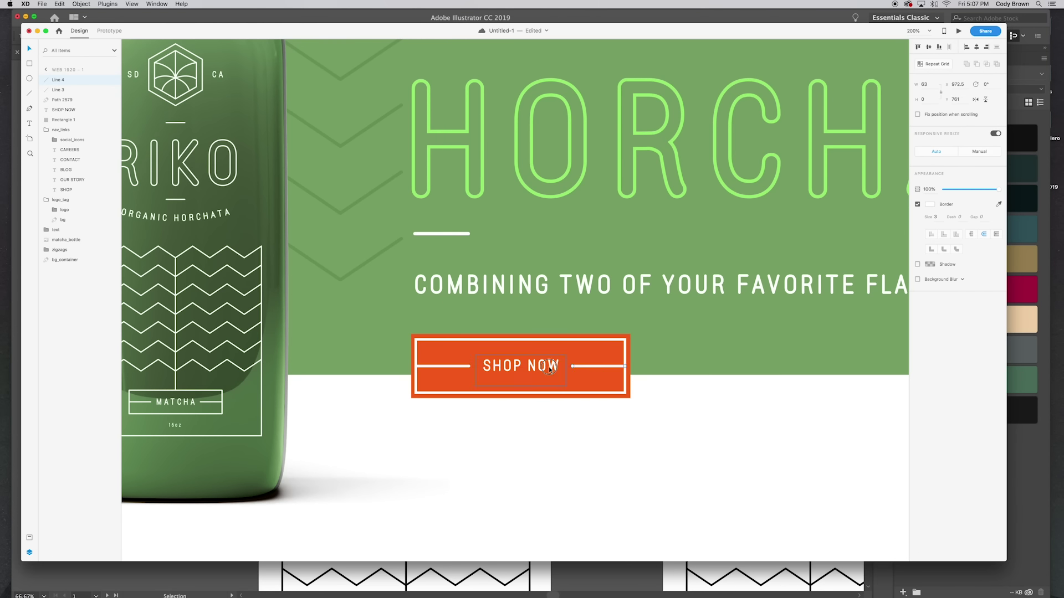
Group the two lines, outline, SHOP NOW label and orange rectangle, and name the group btn_shop.
{"action": "left_click", "coordinate": [61, 119], "text": "shift"}
{"action": "right_click", "coordinate": [63, 118]}
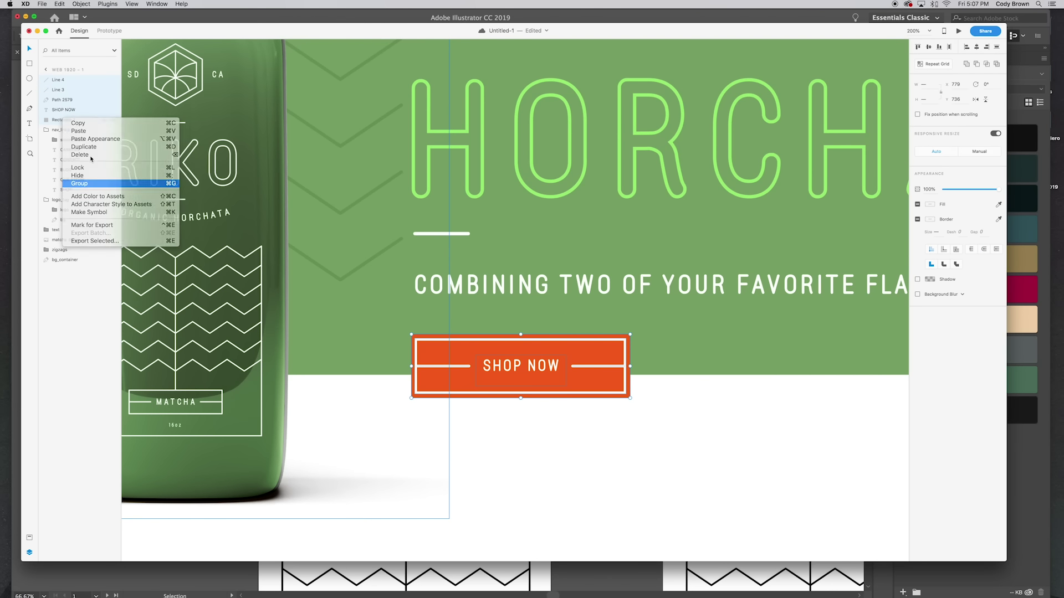
{"action": "left_click", "coordinate": [83, 183]}
{"action": "double_click", "coordinate": [60, 80]}
{"action": "type", "text": "btn_shop"}
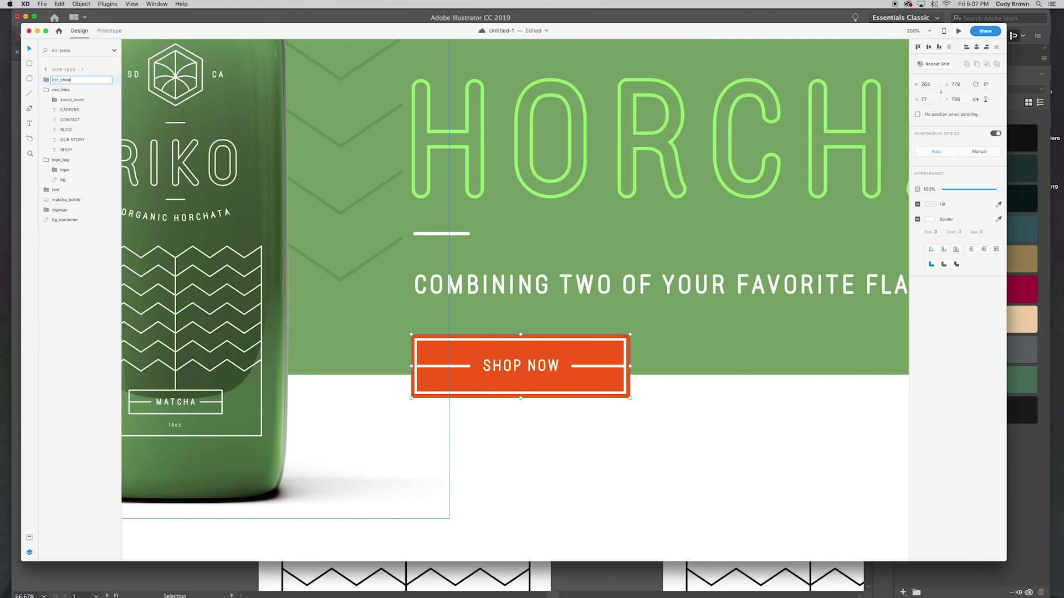
{"action": "key", "text": "Return"}
{"action": "left_click", "coordinate": [510, 426]}
Examine the SHOP NOW button both within the whole hero layout and up close.
{"action": "key", "text": "super+minus"}
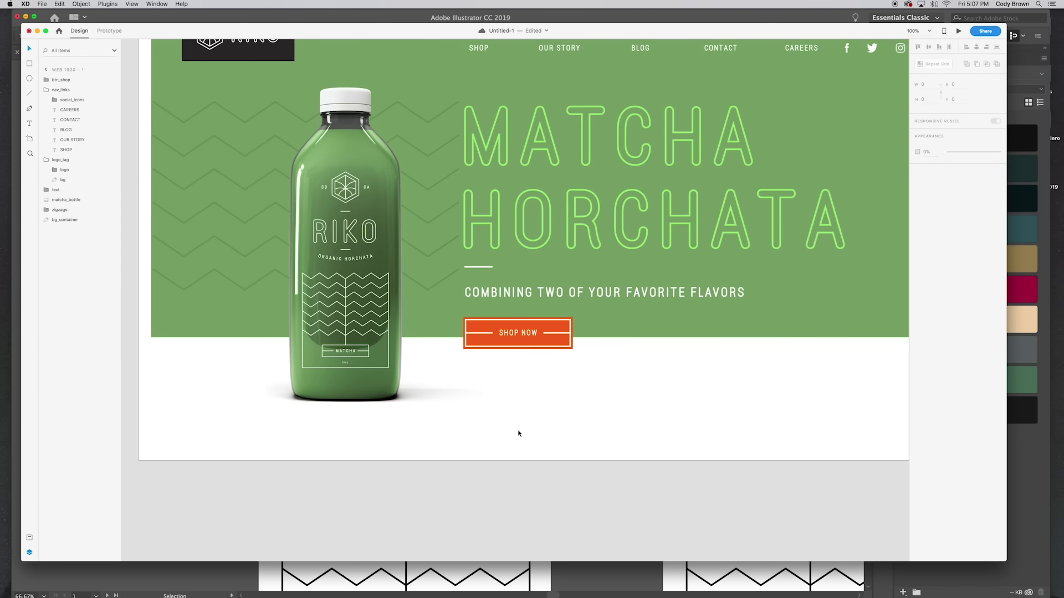
{"action": "left_click_drag", "start_coordinate": [572, 396], "coordinate": [551, 414]}
{"action": "key", "text": "super+minus"}
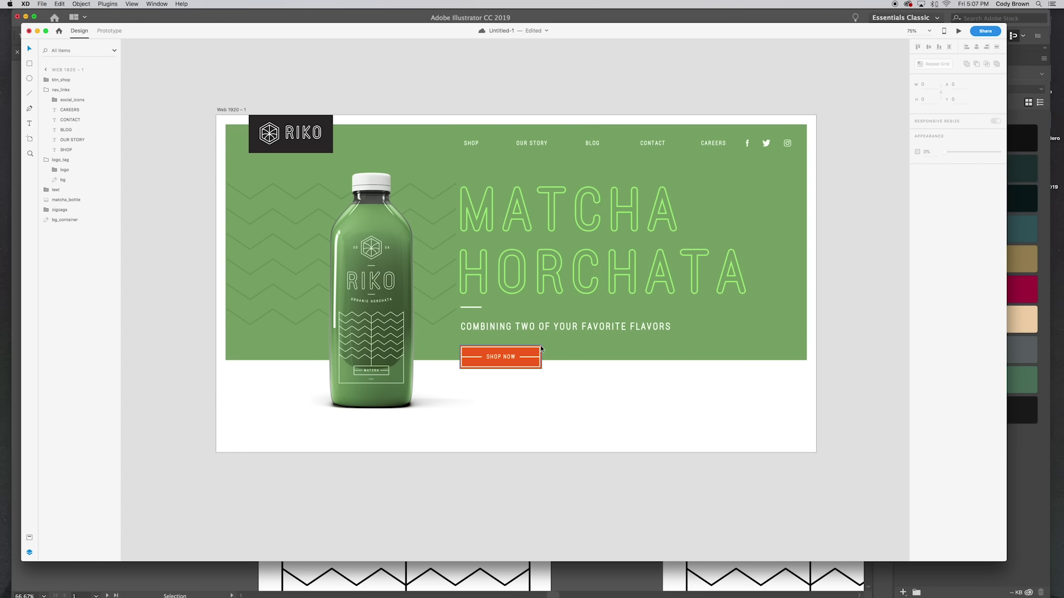
{"action": "key", "text": "super+plus"}
{"action": "key", "text": "super+plus"}
{"action": "key", "text": "super+plus"}
{"action": "key", "text": "super+plus"}
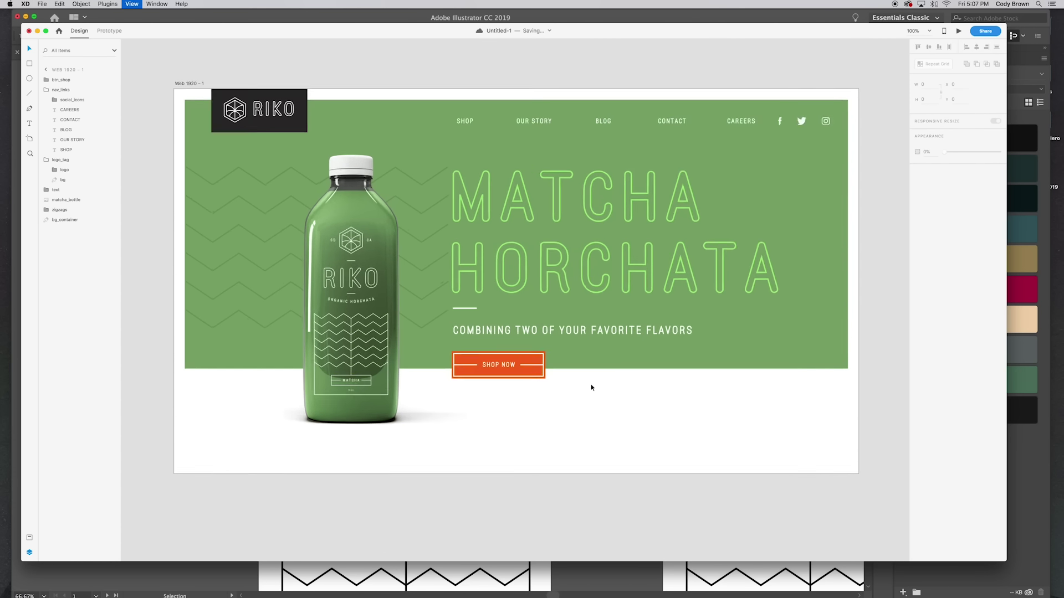
{"action": "left_click_drag", "start_coordinate": [592, 383], "coordinate": [591, 258]}
{"action": "key", "text": "super+plus"}
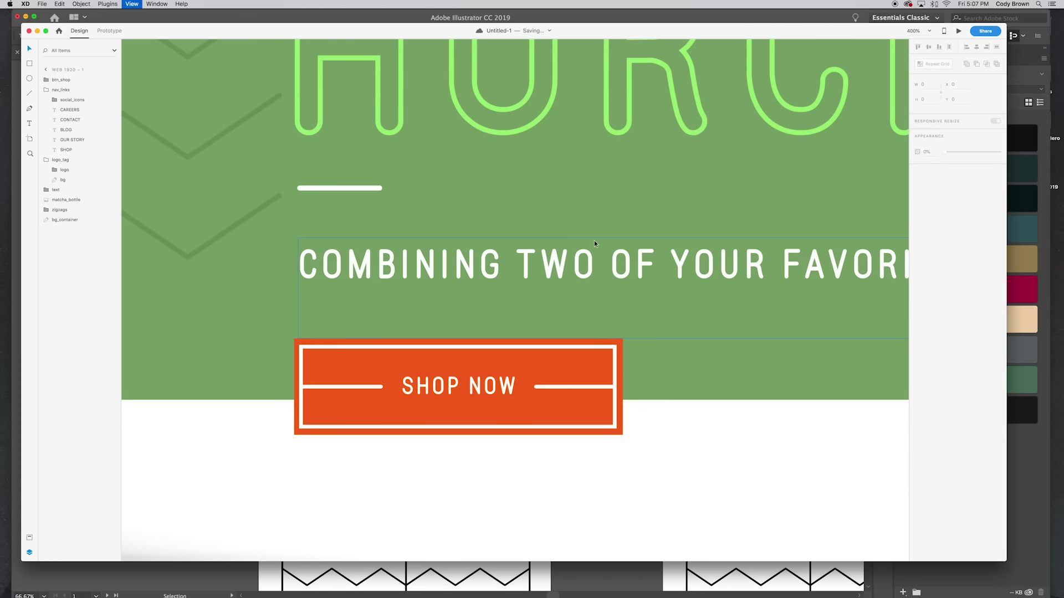
Inset the SHOP NOW button's white outline further from the orange edge and shorten the inner left line to 60 px to meet it.
{"action": "left_click_drag", "start_coordinate": [584, 273], "coordinate": [617, 207]}
{"action": "double_click", "coordinate": [271, 299]}
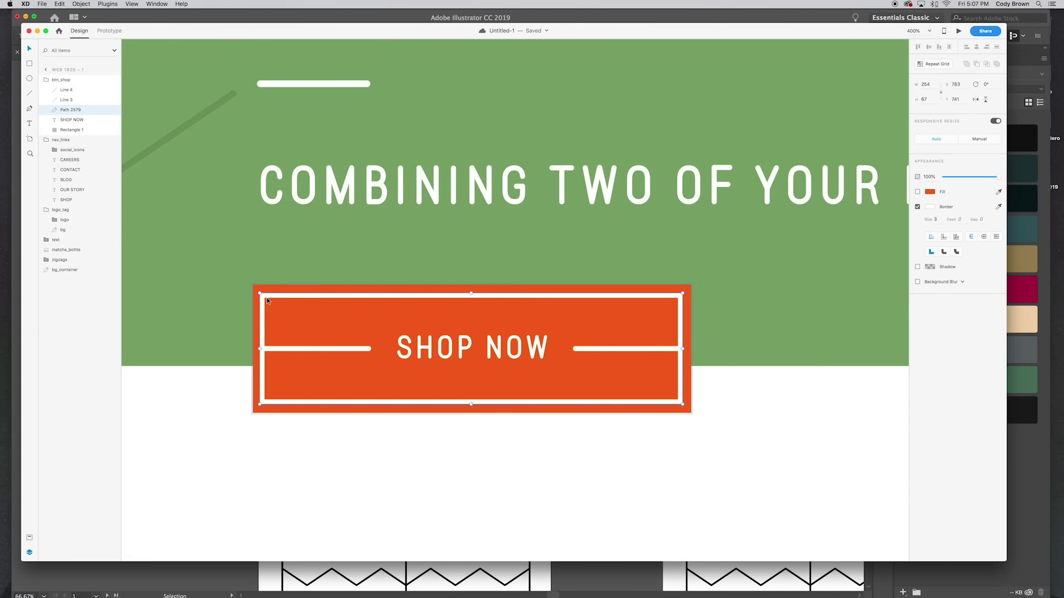
{"action": "double_click", "coordinate": [266, 294]}
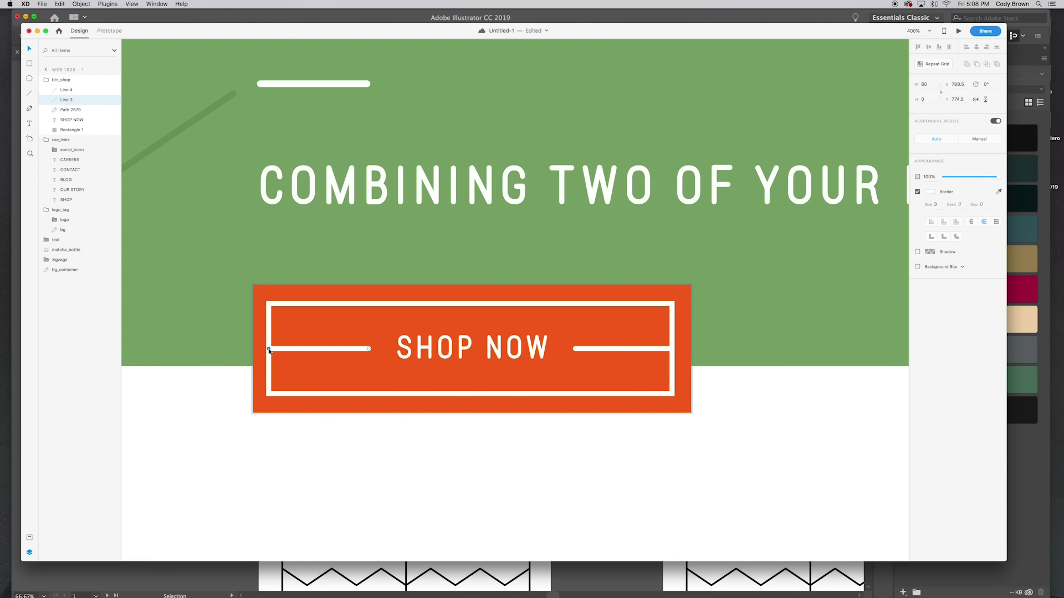
{"action": "key", "text": "super+minus"}
{"action": "key", "text": "super+minus"}
{"action": "key", "text": "super+minus"}
{"action": "key", "text": "super+minus"}
{"action": "key", "text": "super+minus"}
Select the whole btn_shop group, and collapse the btn_shop and nav_links groups in the layer list.
{"action": "left_click", "coordinate": [500, 371]}
{"action": "scroll", "coordinate": [471, 369], "scroll_direction": "up", "scroll_amount": 2}
{"action": "left_click", "coordinate": [508, 370]}
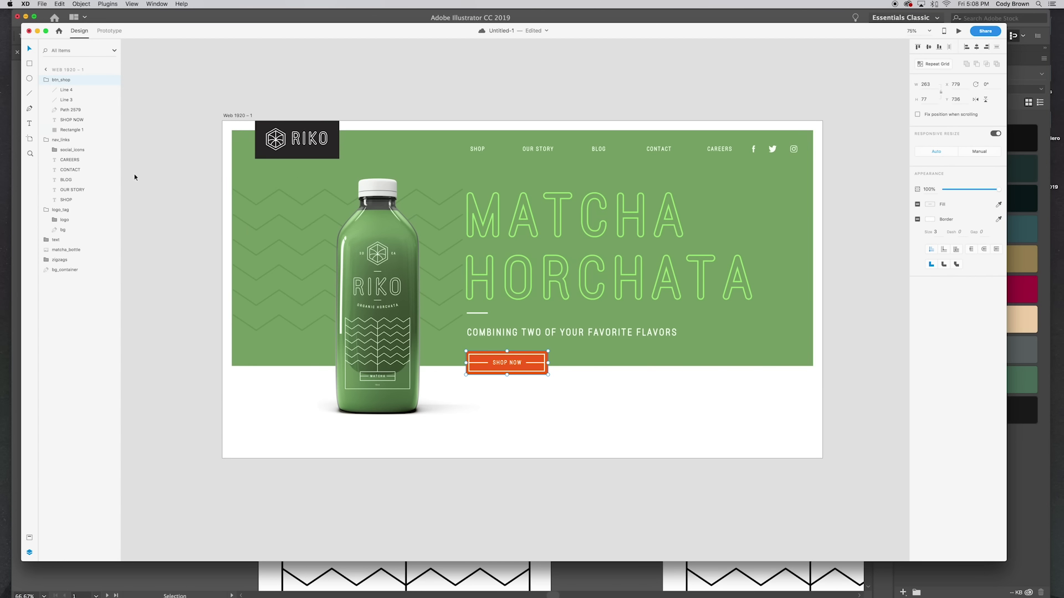
{"action": "left_click", "coordinate": [45, 80]}
{"action": "left_click", "coordinate": [47, 91]}
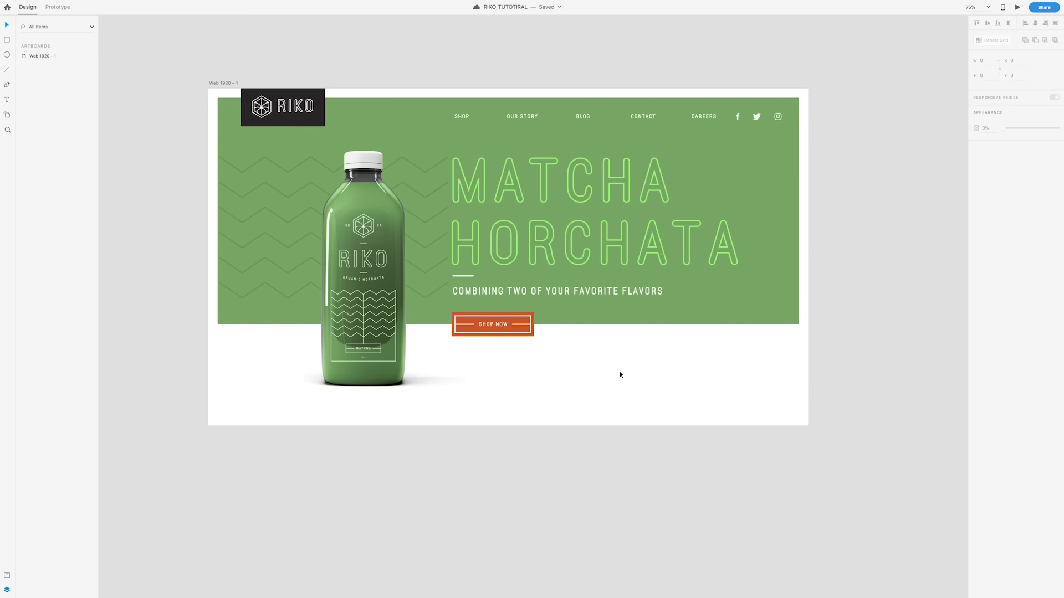
Add a rectangle filled with colour 272525 directly below the green background at the hero's lower right.
{"action": "key", "text": "r"}
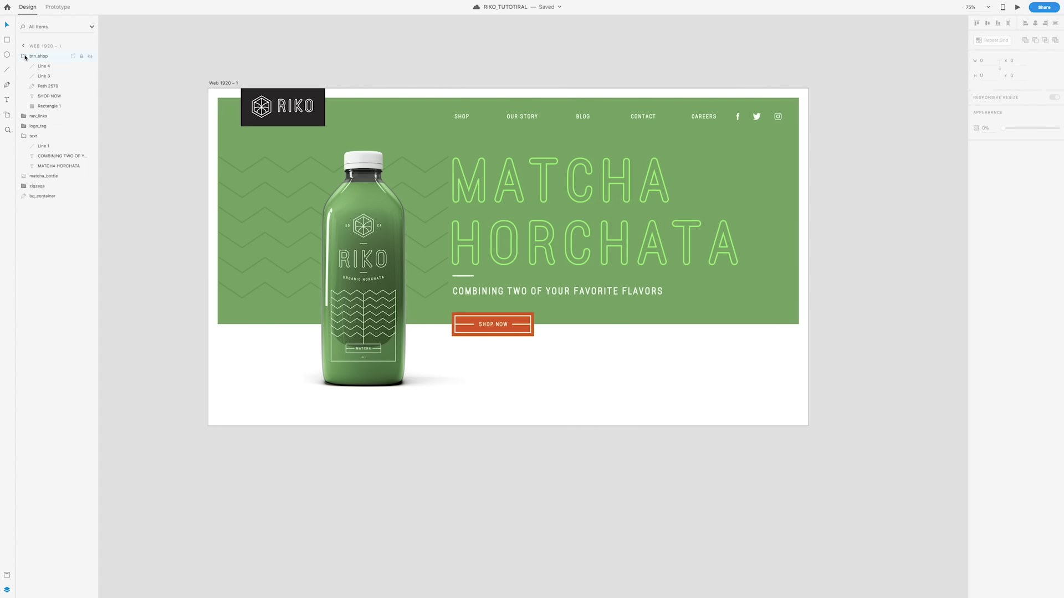
{"action": "left_click_drag", "start_coordinate": [568, 324], "coordinate": [797, 417]}
{"action": "left_click", "coordinate": [989, 196]}
{"action": "type", "text": "272525"}
{"action": "key", "text": "Return"}
{"action": "left_click_drag", "start_coordinate": [568, 370], "coordinate": [563, 371]}
{"action": "left_click_drag", "start_coordinate": [499, 324], "coordinate": [491, 324]}
{"action": "left_click", "coordinate": [378, 288]}
{"action": "left_click", "coordinate": [482, 375]}
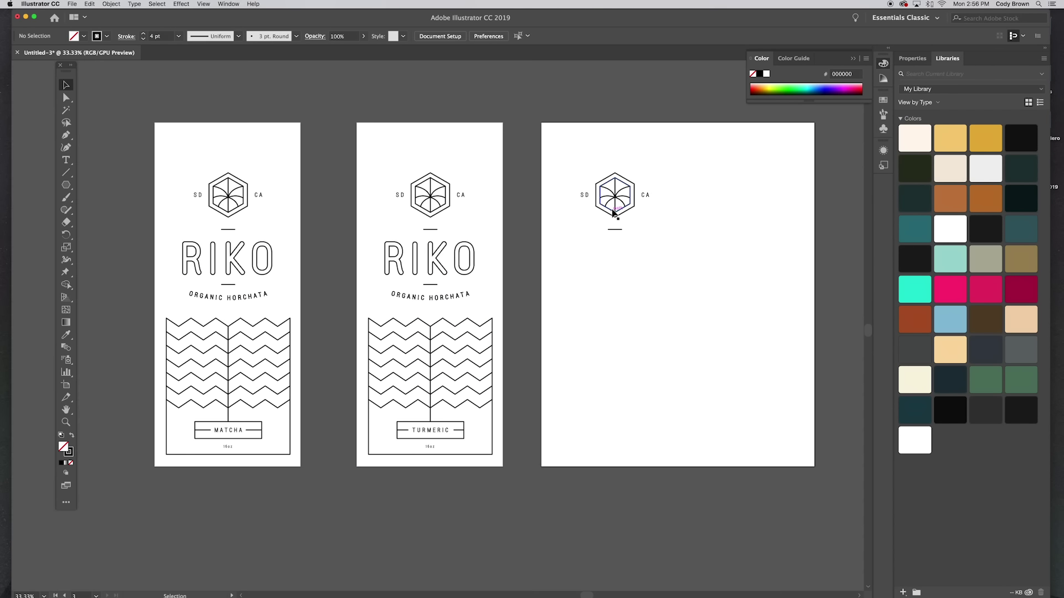
Switch to Illustrator and delete the SD and CA labels beside the hexagon badge on the third artboard.
{"action": "left_click", "coordinate": [586, 196]}
{"action": "left_click", "coordinate": [646, 196], "text": "shift"}
{"action": "key", "text": "Delete"}
Remove the curved and vertical linework inside the badge, keeping only the two nested hexagons.
{"action": "key", "text": "super+equal"}
{"action": "key", "text": "super+equal"}
{"action": "key", "text": "super+equal"}
{"action": "key", "text": "super+equal"}
{"action": "key", "text": "super+equal"}
{"action": "left_click_drag", "start_coordinate": [591, 304], "coordinate": [458, 466]}
{"action": "double_click", "coordinate": [580, 271]}
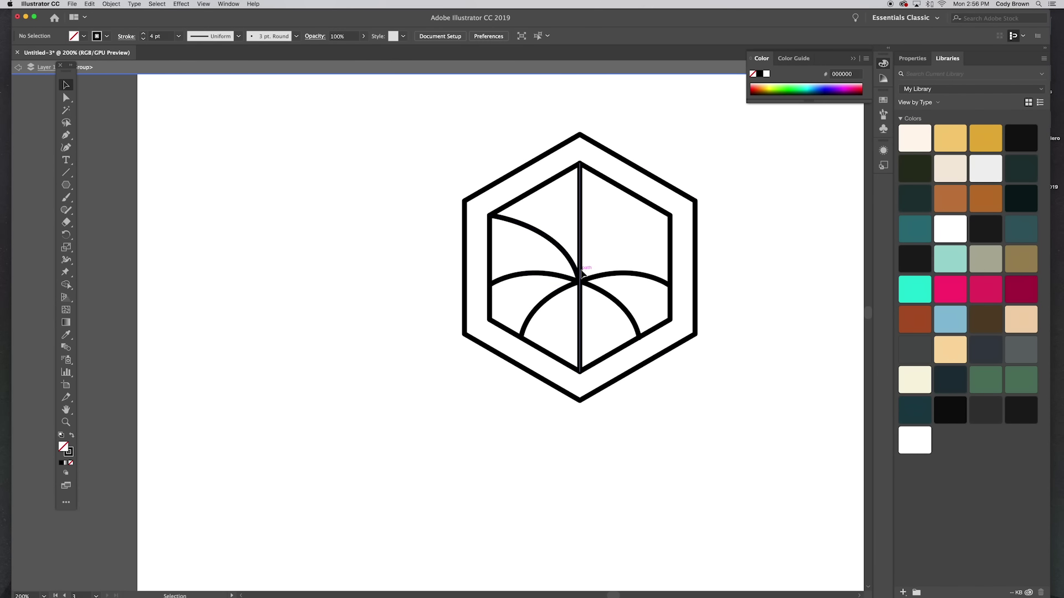
{"action": "key", "text": "Delete"}
Draw a path inside the inner hexagon that runs vertically and bends diagonally to the centre, and extend its upper end upward.
{"action": "key", "text": "super+equal"}
{"action": "key", "text": "super+equal"}
{"action": "key", "text": "p"}
{"action": "left_click", "coordinate": [516, 217]}
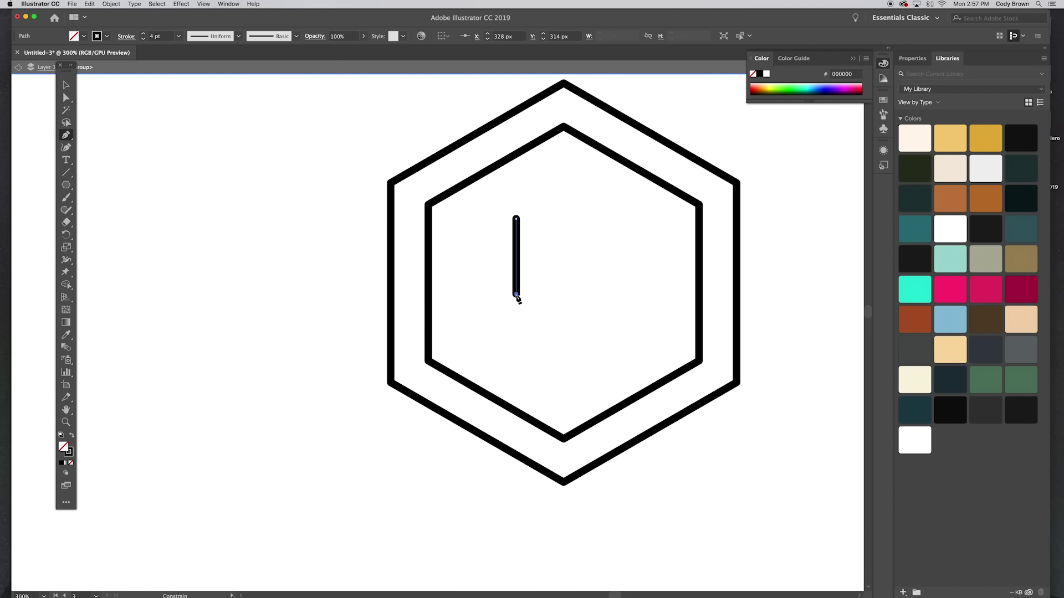
{"action": "left_click", "coordinate": [515, 293]}
{"action": "left_click", "coordinate": [563, 339]}
{"action": "key", "text": "a"}
{"action": "left_click_drag", "start_coordinate": [515, 219], "coordinate": [517, 188]}
Add a vertical stem line along the hexagon's centre and diagonal strokes between the wheat's left edge and the stem.
{"action": "key", "text": "v"}
{"action": "mouse_move", "coordinate": [517, 245]}
{"action": "left_mouse_down"}
{"action": "mouse_move", "coordinate": [516, 260]}
{"action": "mouse_move", "coordinate": [564, 302]}
{"action": "left_mouse_up"}
{"action": "key", "text": "super+shift+a"}
{"action": "key", "text": "backslash"}
{"action": "mouse_move", "coordinate": [564, 248]}
{"action": "left_mouse_down"}
{"action": "mouse_move", "coordinate": [516, 200]}
{"action": "mouse_move", "coordinate": [564, 396]}
{"action": "left_mouse_up"}
{"action": "key", "text": "a"}
{"action": "key", "text": "backslash"}
{"action": "key", "text": "v"}
Mirror a copy of the wheat's left half and fit it against the other side of the stem.
{"action": "left_click_drag", "start_coordinate": [494, 185], "coordinate": [528, 329]}
{"action": "mouse_move", "coordinate": [517, 219]}
{"action": "left_mouse_down"}
{"action": "mouse_move", "coordinate": [589, 229]}
{"action": "mouse_move", "coordinate": [584, 236]}
{"action": "left_mouse_up"}
{"action": "right_click", "coordinate": [589, 228]}
{"action": "mouse_move", "coordinate": [615, 372]}
{"action": "left_click", "coordinate": [714, 407]}
{"action": "left_click", "coordinate": [791, 413]}
{"action": "left_click", "coordinate": [540, 233], "text": "shift"}
{"action": "left_click_drag", "start_coordinate": [610, 183], "coordinate": [563, 179]}
{"action": "key", "text": "Down"}
Group the wheat strokes and align the group within the hexagons.
{"action": "key", "text": "a"}
{"action": "key", "text": "v"}
{"action": "left_click_drag", "start_coordinate": [593, 246], "coordinate": [517, 328]}
{"action": "left_click", "coordinate": [111, 4]}
{"action": "left_click", "coordinate": [127, 35]}
{"action": "key", "text": "super+a"}
{"action": "left_click", "coordinate": [449, 120]}
{"action": "left_click", "coordinate": [562, 234]}
{"action": "key", "text": "Up"}
{"action": "key", "text": "super+minus"}
{"action": "key", "text": "super+minus"}
{"action": "key", "text": "super+minus"}
{"action": "left_click", "coordinate": [561, 234]}
Draw a diagonal slash across the inner hexagon and delete the section that crosses the wheat.
{"action": "key", "text": "backslash"}
{"action": "key", "text": "super+equal"}
{"action": "key", "text": "super+equal"}
{"action": "key", "text": "super+equal"}
{"action": "left_click_drag", "start_coordinate": [540, 188], "coordinate": [512, 217]}
{"action": "key", "text": "v"}
{"action": "left_click_drag", "start_coordinate": [530, 199], "coordinate": [548, 214]}
{"action": "key", "text": "a"}
{"action": "key", "text": "v"}
{"action": "left_click", "coordinate": [526, 203]}
{"action": "key", "text": "Delete"}
{"action": "key", "text": "a"}
{"action": "left_click", "coordinate": [206, 143]}
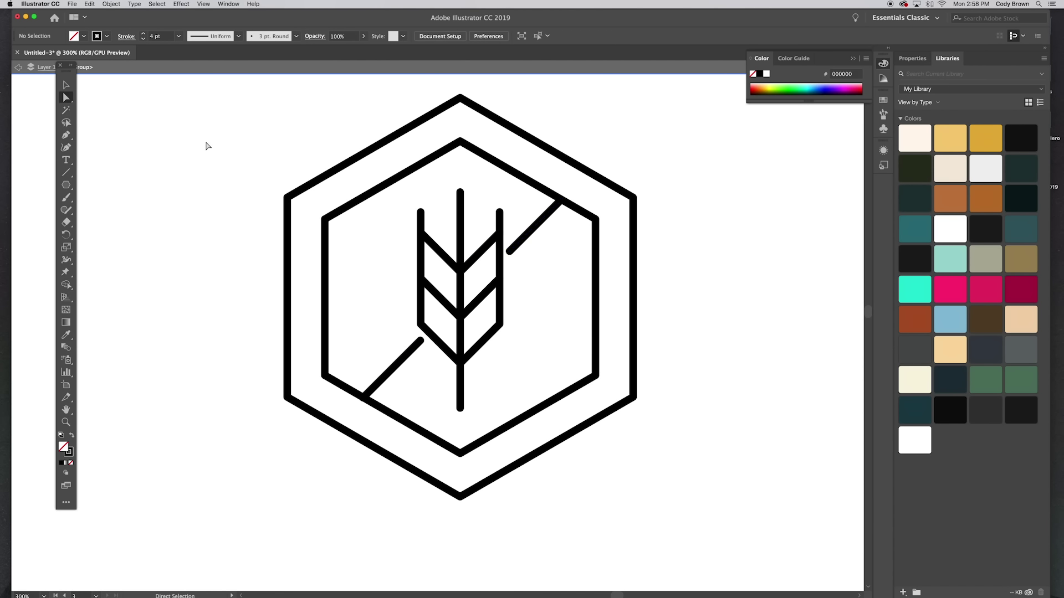
Adjust the wheat's position slightly within the crossed-out badge.
{"action": "key", "text": "super+minus"}
{"action": "key", "text": "super+minus"}
{"action": "key", "text": "v"}
{"action": "left_click", "coordinate": [456, 293]}
{"action": "left_click_drag", "start_coordinate": [470, 258], "coordinate": [466, 267]}
{"action": "key", "text": "a"}
{"action": "left_click", "coordinate": [491, 379]}
Prepare a second hexagon badge beside the wheat badge by deleting the wheat and slash from a copy.
{"action": "mouse_move", "coordinate": [430, 333]}
{"action": "left_mouse_down"}
{"action": "mouse_move", "coordinate": [527, 310]}
{"action": "mouse_move", "coordinate": [657, 202]}
{"action": "left_mouse_up"}
{"action": "left_click", "coordinate": [474, 290]}
{"action": "left_click", "coordinate": [437, 271]}
{"action": "key", "text": "super+minus"}
{"action": "key", "text": "super+minus"}
{"action": "key", "text": "v"}
{"action": "left_click", "coordinate": [396, 310]}
{"action": "key", "text": "super+plus"}
{"action": "key", "text": "super+plus"}
{"action": "key", "text": "super+plus"}
{"action": "key", "text": "Delete"}
Draw one curved leaf edge from tip to tip inside the second badge with the Pen tool.
{"action": "double_click", "coordinate": [637, 208]}
{"action": "scroll", "coordinate": [637, 208], "scroll_direction": "right", "scroll_amount": 2}
{"action": "key", "text": "p"}
{"action": "left_click", "coordinate": [574, 185]}
{"action": "mouse_move", "coordinate": [575, 283]}
{"action": "left_mouse_down"}
{"action": "mouse_move", "coordinate": [630, 349]}
{"action": "mouse_move", "coordinate": [627, 324]}
{"action": "left_mouse_up"}
Reflect a copy of the curved edge and position it to form the leaf's other half.
{"action": "left_click", "coordinate": [66, 86]}
{"action": "scroll", "coordinate": [456, 194], "scroll_direction": "right", "scroll_amount": 3}
{"action": "left_click_drag", "start_coordinate": [470, 239], "coordinate": [495, 238]}
{"action": "right_click", "coordinate": [501, 263]}
{"action": "left_click", "coordinate": [605, 360]}
{"action": "key", "text": "Return"}
{"action": "left_click_drag", "start_coordinate": [520, 284], "coordinate": [526, 291]}
{"action": "key", "text": "Down"}
{"action": "key", "text": "Down"}
{"action": "key", "text": "Down"}
Bring the end points of the two leaf halves together at the bottom tip.
{"action": "left_click", "coordinate": [546, 305]}
{"action": "key", "text": "super+plus"}
{"action": "key", "text": "super+plus"}
{"action": "key", "text": "super+plus"}
{"action": "key", "text": "a"}
{"action": "scroll", "coordinate": [569, 314], "scroll_direction": "up", "scroll_amount": 3}
{"action": "left_click_drag", "start_coordinate": [549, 360], "coordinate": [590, 404]}
{"action": "key", "text": "v"}
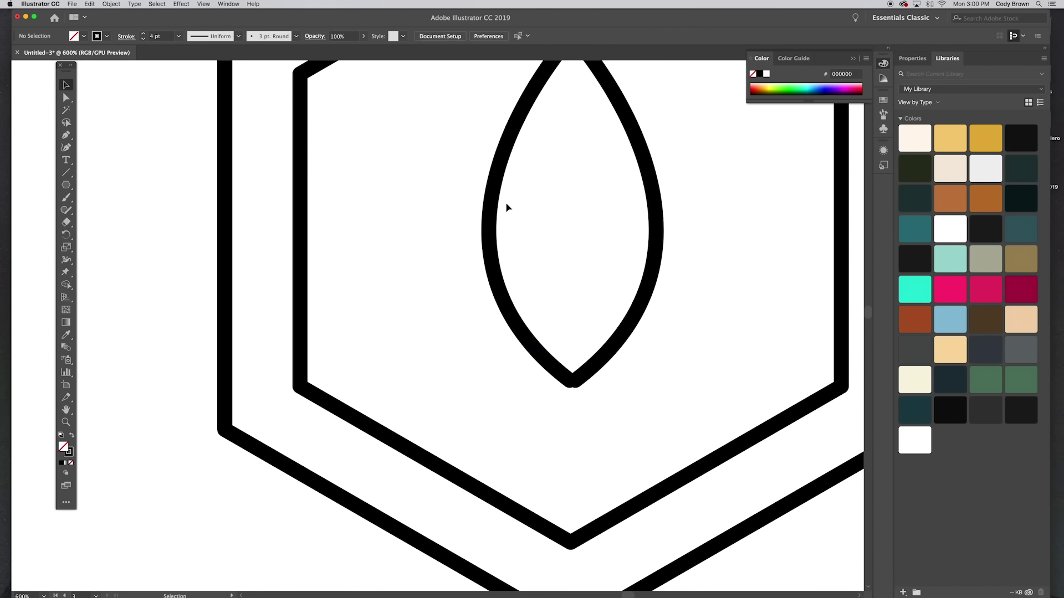
{"action": "left_click", "coordinate": [496, 202]}
{"action": "scroll", "coordinate": [505, 211], "scroll_direction": "up", "scroll_amount": 4}
Draw a vertical midrib through the leaf and three evenly spaced diagonal veins on its left half.
{"action": "key", "text": "backslash"}
{"action": "left_click_drag", "start_coordinate": [573, 128], "coordinate": [574, 469]}
{"action": "scroll", "coordinate": [318, 190], "scroll_direction": "right", "scroll_amount": 3}
{"action": "mouse_move", "coordinate": [398, 320]}
{"action": "left_mouse_down"}
{"action": "mouse_move", "coordinate": [471, 393]}
{"action": "mouse_move", "coordinate": [465, 309]}
{"action": "left_mouse_up"}
{"action": "key", "text": "Up"}
{"action": "key", "text": "super+d"}
Trim the outer ends of the diagonal veins back to the leaf outline.
{"action": "key", "text": "a"}
{"action": "left_click_drag", "start_coordinate": [399, 173], "coordinate": [424, 198]}
{"action": "left_click_drag", "start_coordinate": [398, 245], "coordinate": [403, 250]}
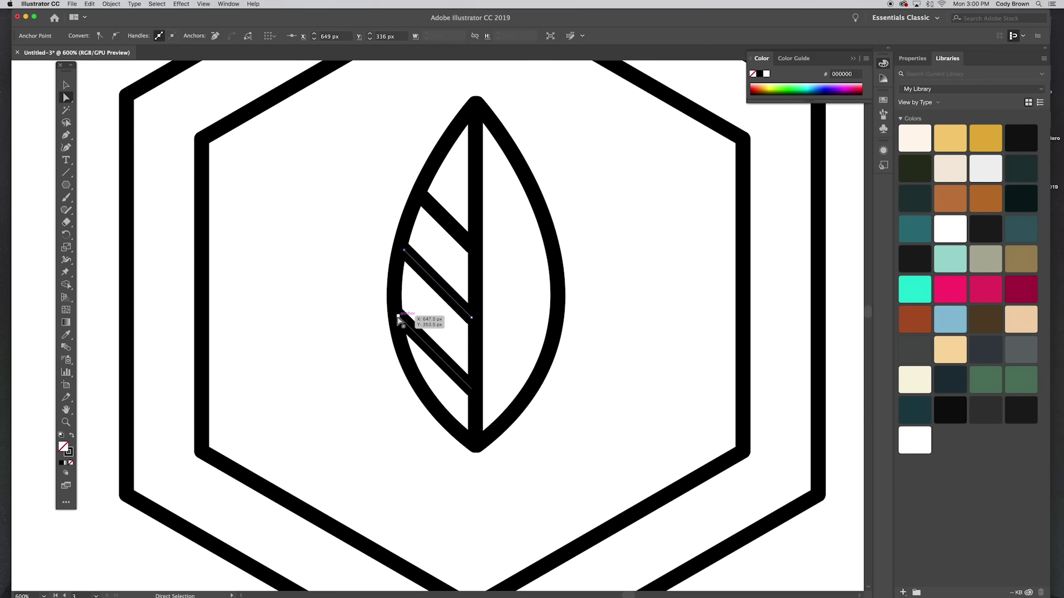
{"action": "left_click", "coordinate": [311, 238]}
Select the three diagonal veins, nudge them up and reflect a copy across the midrib onto the right half.
{"action": "key", "text": "v"}
{"action": "left_click", "coordinate": [450, 224]}
{"action": "left_click", "coordinate": [437, 284], "text": "shift"}
{"action": "left_click", "coordinate": [434, 352], "text": "shift"}
{"action": "key", "text": "Up"}
{"action": "key", "text": "a"}
{"action": "key", "text": "v"}
{"action": "left_click_drag", "start_coordinate": [455, 228], "coordinate": [477, 229]}
{"action": "key", "text": "o"}
{"action": "left_click", "coordinate": [475, 229], "text": "alt"}
{"action": "left_click", "coordinate": [781, 412]}
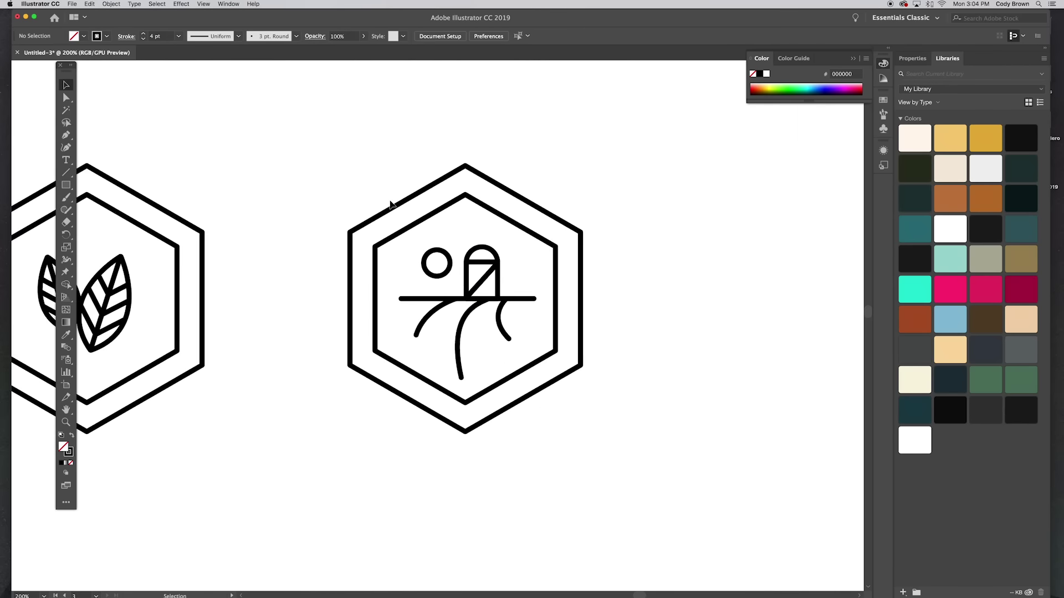
Copy the crossed-out wheat badge into the hero layout in Adobe XD and name its group no_gluten.
{"action": "key", "text": "super+minus"}
{"action": "key", "text": "super+minus"}
{"action": "key", "text": "super+minus"}
{"action": "key", "text": "super+minus"}
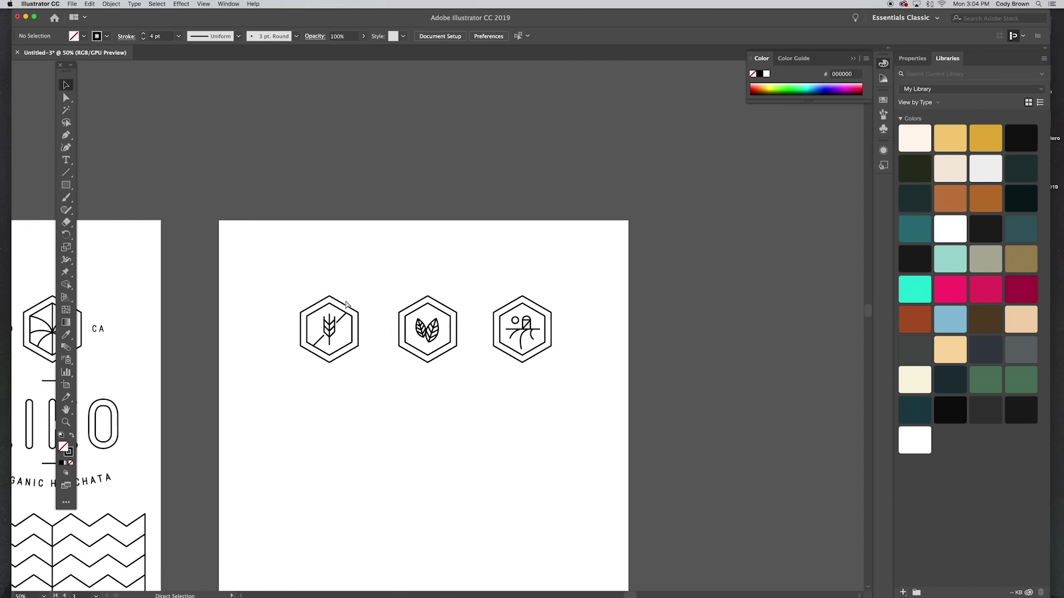
{"action": "left_click", "coordinate": [345, 304]}
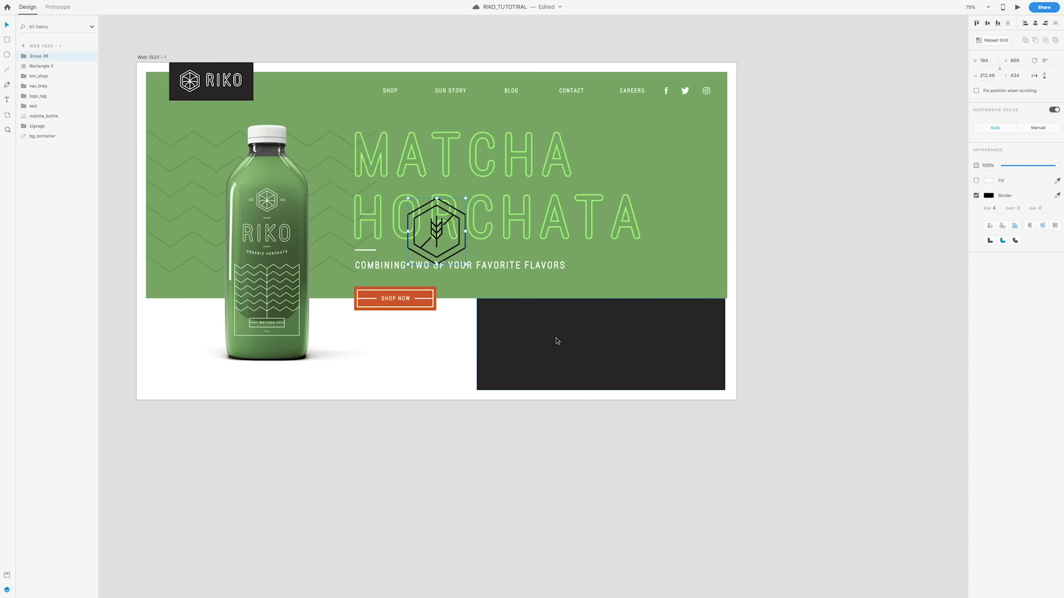
{"action": "double_click", "coordinate": [49, 56]}
{"action": "type", "text": "no_gluten"}
{"action": "key", "text": "Return"}
Bring the leaf and farm badges from Illustrator into the XD hero layout and name their groups vegan and local.
{"action": "left_click", "coordinate": [551, 577]}
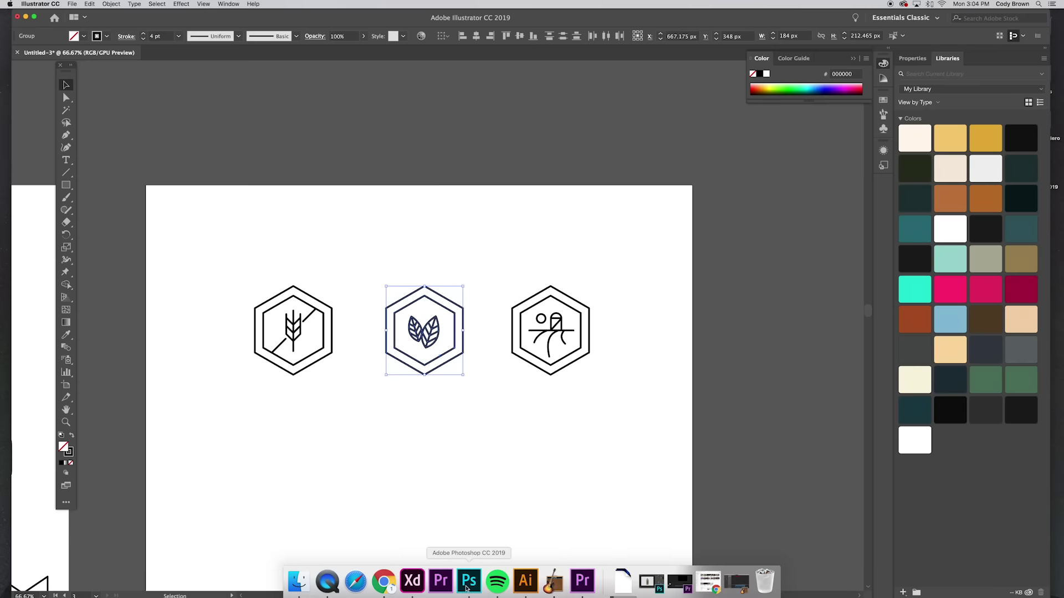
{"action": "type", "text": "vegan"}
{"action": "key", "text": "Return"}
{"action": "type", "text": "loc"}
{"action": "type", "text": "al"}
{"action": "key", "text": "Return"}
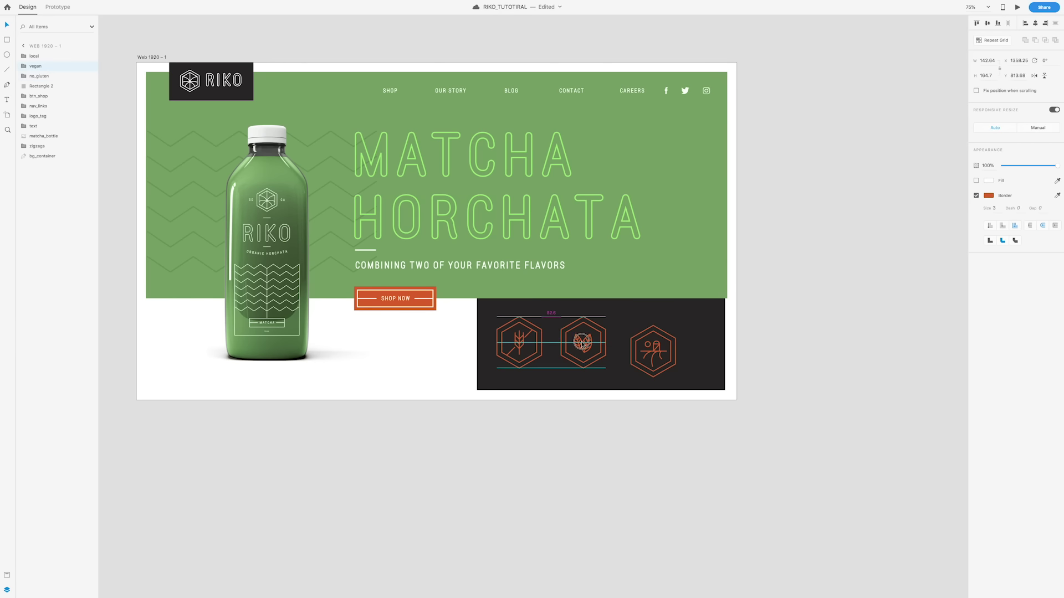
Reposition the three orange badges in a row across the dark panel.
{"action": "left_click_drag", "start_coordinate": [666, 348], "coordinate": [682, 348]}
{"action": "left_click_drag", "start_coordinate": [583, 344], "coordinate": [600, 343]}
{"action": "left_click_drag", "start_coordinate": [519, 343], "coordinate": [526, 344]}
Delete one leaf from the vegan badge, then rotate the remaining leaf upright and center it in the hexagon.
{"action": "double_click", "coordinate": [601, 344]}
{"action": "key", "text": "Delete"}
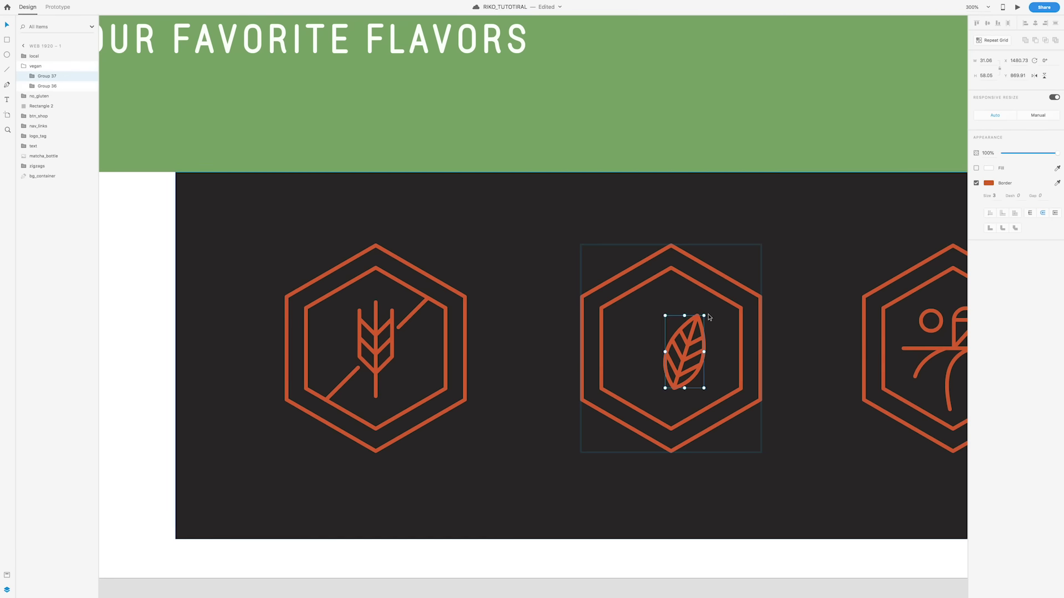
{"action": "left_click_drag", "start_coordinate": [710, 318], "coordinate": [693, 310]}
{"action": "key", "text": "Escape"}
{"action": "double_click", "coordinate": [686, 350]}
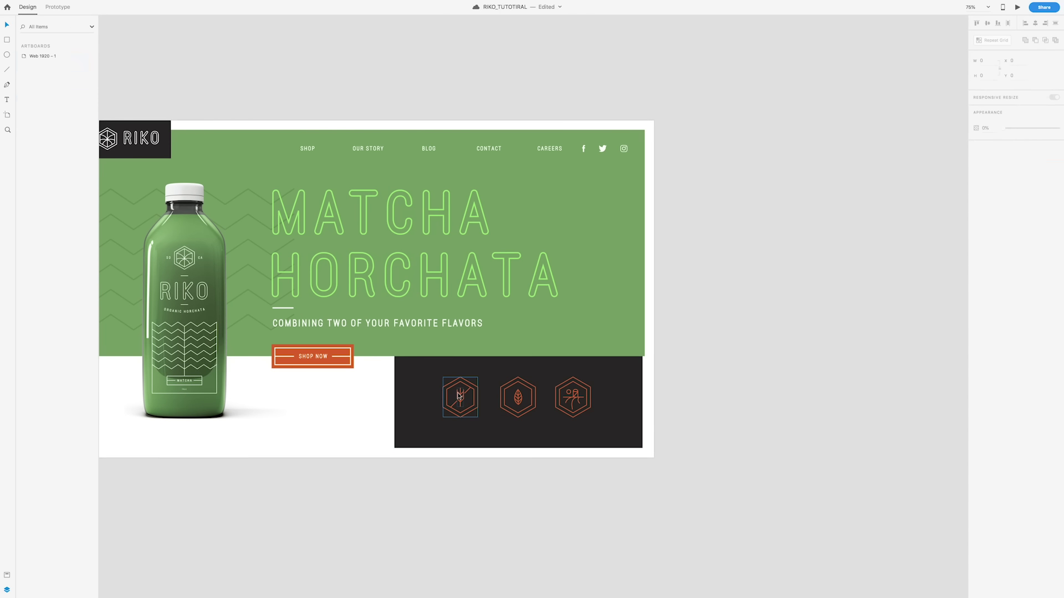
Spread the three badges evenly and center them as a row on the dark panel.
{"action": "left_click", "coordinate": [468, 401], "text": "shift"}
{"action": "left_click", "coordinate": [467, 401], "text": "shift"}
{"action": "left_click_drag", "start_coordinate": [465, 400], "coordinate": [468, 397]}
Paste a copy of the tagline onto the dark panel and change its text to VEGAN.
{"action": "double_click", "coordinate": [408, 326]}
{"action": "left_click", "coordinate": [476, 491]}
{"action": "key", "text": "super+v"}
{"action": "left_click_drag", "start_coordinate": [293, 324], "coordinate": [387, 442]}
{"action": "double_click", "coordinate": [387, 441]}
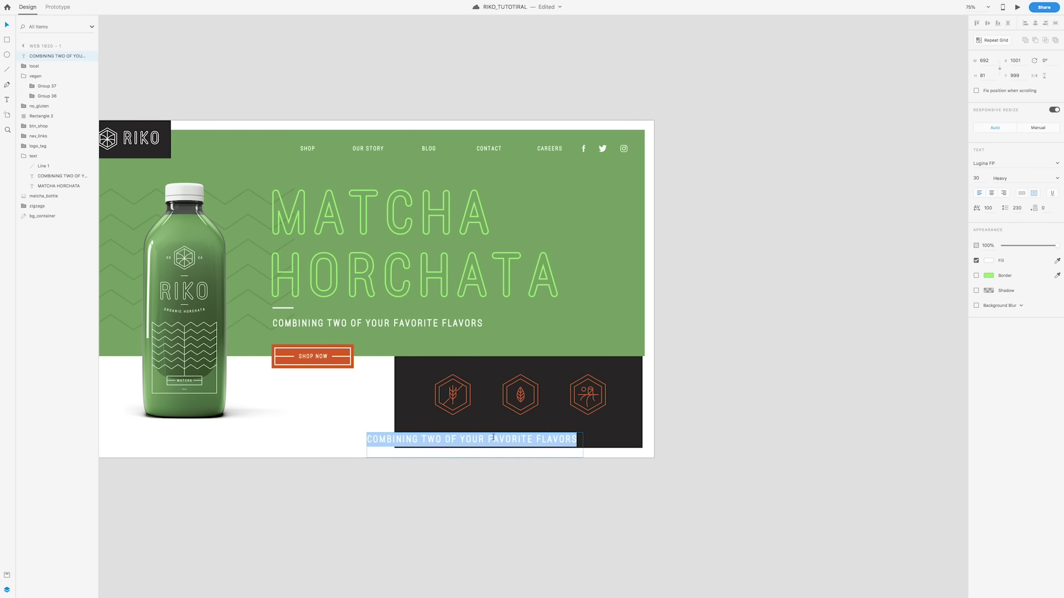
{"action": "type", "text": "VEGAN"}
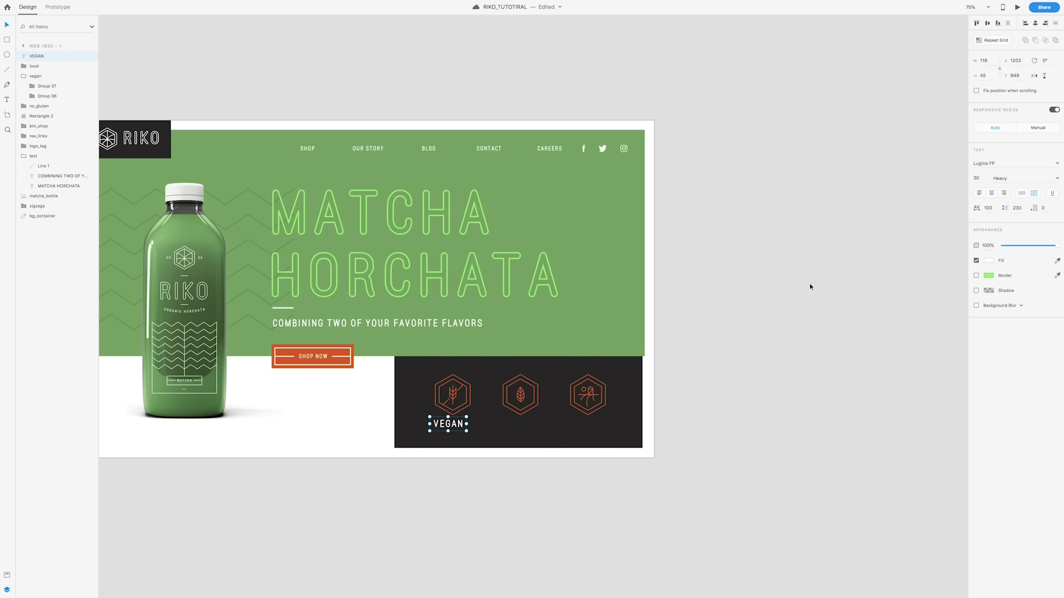
Set the VEGAN caption's font size to 18 and center it beneath the crossed-out wheat badge.
{"action": "left_click", "coordinate": [976, 179]}
{"action": "key", "text": "super+equal"}
{"action": "key", "text": "super+equal"}
{"action": "key", "text": "super+equal"}
{"action": "left_click_drag", "start_coordinate": [402, 459], "coordinate": [589, 445]}
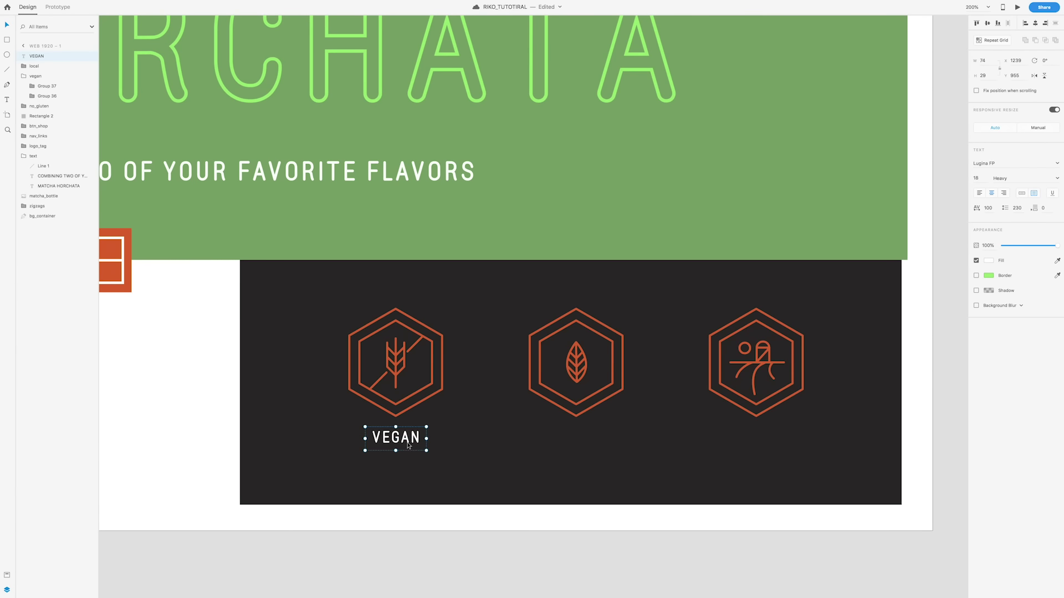
Change the wheat badge's caption to NO GLUTEN and complete the other badges' captions, with LOCALLY SOURCED under the farm badge.
{"action": "double_click", "coordinate": [396, 438]}
{"action": "type", "text": "NO"}
{"action": "left_click", "coordinate": [10, 27]}
{"action": "left_click_drag", "start_coordinate": [426, 438], "coordinate": [586, 427], "text": "alt"}
{"action": "scroll", "coordinate": [453, 418], "scroll_direction": "right", "scroll_amount": 3}
{"action": "double_click", "coordinate": [658, 426]}
{"action": "type", "text": "LOCALLY SOURCED"}
{"action": "left_click", "coordinate": [7, 25]}
{"action": "left_click_drag", "start_coordinate": [687, 427], "coordinate": [827, 465]}
{"action": "key", "text": "super+minus"}
{"action": "key", "text": "super+minus"}
{"action": "left_click", "coordinate": [828, 465]}
Put each caption into its matching badge group, no_gluten, vegan or local, and collapse the groups.
{"action": "left_click", "coordinate": [518, 407]}
{"action": "left_click", "coordinate": [520, 432], "text": "shift"}
{"action": "mouse_move", "coordinate": [47, 66]}
{"action": "left_mouse_down"}
{"action": "mouse_move", "coordinate": [33, 96]}
{"action": "mouse_move", "coordinate": [33, 66]}
{"action": "left_mouse_up"}
{"action": "left_click", "coordinate": [24, 85]}
{"action": "left_click", "coordinate": [24, 105]}
{"action": "left_click", "coordinate": [23, 56]}
{"action": "left_click", "coordinate": [24, 126]}
{"action": "scroll", "coordinate": [333, 221], "scroll_direction": "left", "scroll_amount": 3}
{"action": "left_click", "coordinate": [203, 73]}
Move the logo_tag group to the top of the layer order and rename the dark panel's rectangle bg.
{"action": "left_click_drag", "start_coordinate": [38, 116], "coordinate": [37, 53]}
{"action": "double_click", "coordinate": [40, 96]}
{"action": "type", "text": "bg"}
{"action": "key", "text": "Return"}
Group the three badge groups with the bg rectangle and name the group icons.
{"action": "left_click", "coordinate": [35, 66], "text": "shift"}
{"action": "key", "text": "super+g"}
{"action": "double_click", "coordinate": [37, 66]}
{"action": "type", "text": "icons"}
{"action": "key", "text": "Return"}
Adjust the horizontal spacing of the captioned badges on the dark panel and shift them left.
{"action": "left_click_drag", "start_coordinate": [592, 400], "coordinate": [580, 400]}
{"action": "left_click_drag", "start_coordinate": [771, 397], "coordinate": [469, 437]}
{"action": "left_click", "coordinate": [693, 407], "text": "shift"}
{"action": "left_click", "coordinate": [582, 401], "text": "shift"}
{"action": "key", "text": "shift+Left"}
{"action": "key", "text": "shift+Left"}
{"action": "scroll", "coordinate": [598, 397], "scroll_direction": "right", "scroll_amount": 2}
{"action": "key", "text": "super+minus"}
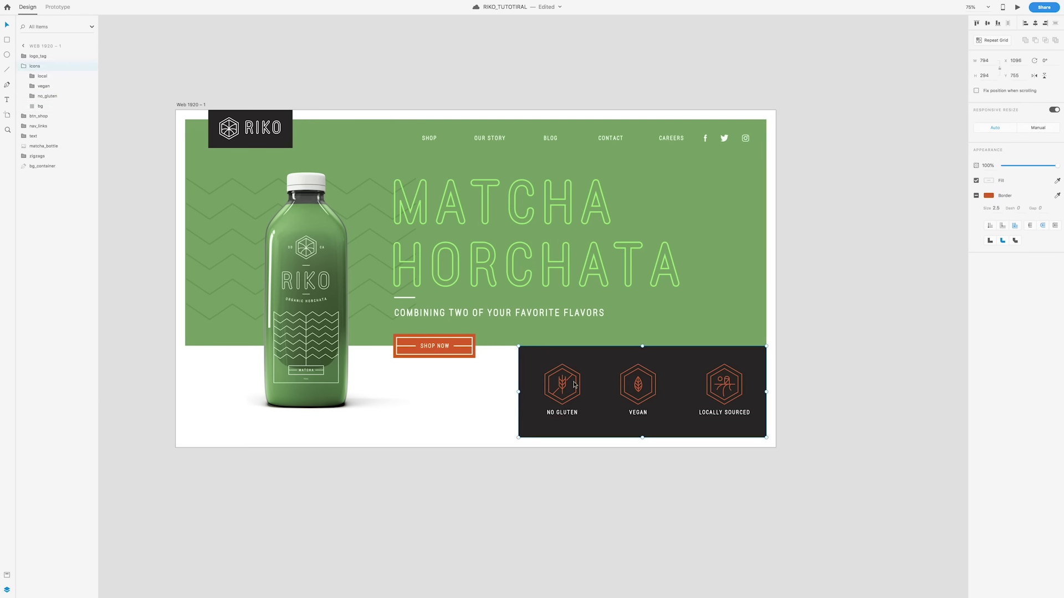
Move the locally sourced badge slightly left, then shift all three badges slightly right together.
{"action": "left_click", "coordinate": [837, 310]}
{"action": "double_click", "coordinate": [703, 396]}
{"action": "left_click_drag", "start_coordinate": [703, 396], "coordinate": [697, 396]}
{"action": "left_click", "coordinate": [638, 398], "text": "shift"}
{"action": "left_click", "coordinate": [571, 398], "text": "shift"}
{"action": "left_click_drag", "start_coordinate": [571, 397], "coordinate": [576, 398]}
{"action": "left_click", "coordinate": [856, 383]}
Draw a borderless 74 × 147 rectangle at the green background's left edge, filled #222 with an adjusted background blur.
{"action": "scroll", "coordinate": [856, 382], "scroll_direction": "left", "scroll_amount": 1}
{"action": "scroll", "coordinate": [855, 382], "scroll_direction": "up", "scroll_amount": 1}
{"action": "left_click", "coordinate": [6, 40]}
{"action": "left_click_drag", "start_coordinate": [214, 250], "coordinate": [237, 296]}
{"action": "left_click", "coordinate": [977, 211]}
{"action": "left_click", "coordinate": [988, 196]}
{"action": "type", "text": "222"}
{"action": "left_click", "coordinate": [971, 229]}
{"action": "left_click", "coordinate": [781, 388]}
{"action": "left_click", "coordinate": [976, 240]}
{"action": "left_click_drag", "start_coordinate": [1012, 283], "coordinate": [1046, 283]}
{"action": "left_click_drag", "start_coordinate": [1042, 268], "coordinate": [1039, 268]}
Form a left-pointing chevron from two short white diagonal lines, one flipped vertically, and group them as icn_arrow.
{"action": "key", "text": "v"}
{"action": "left_click_drag", "start_coordinate": [210, 260], "coordinate": [296, 262]}
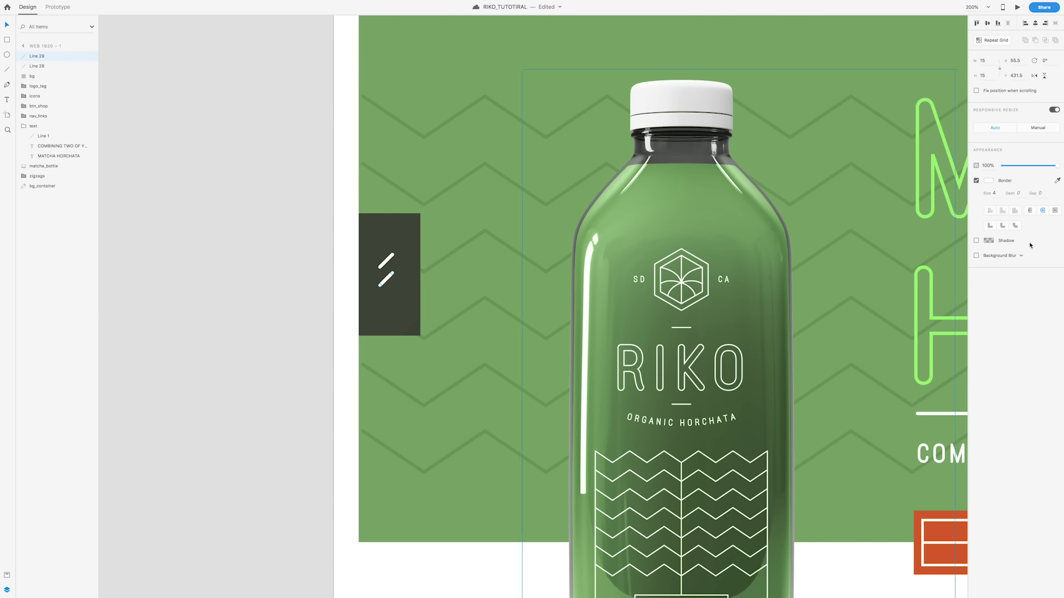
{"action": "left_click", "coordinate": [1044, 76]}
{"action": "left_click_drag", "start_coordinate": [386, 279], "coordinate": [386, 273]}
{"action": "left_click", "coordinate": [387, 260], "text": "shift"}
{"action": "right_click", "coordinate": [387, 259]}
{"action": "left_click", "coordinate": [408, 317]}
{"action": "double_click", "coordinate": [38, 56]}
{"action": "type", "text": "icn_arrow"}
{"action": "key", "text": "Return"}
Group the chevron with its dark rectangle and name the group left_arrow.
{"action": "left_click", "coordinate": [393, 245], "text": "shift"}
{"action": "right_click", "coordinate": [35, 55]}
{"action": "left_click", "coordinate": [55, 112]}
{"action": "double_click", "coordinate": [39, 56]}
{"action": "type", "text": "left_arrow"}
{"action": "key", "text": "Return"}
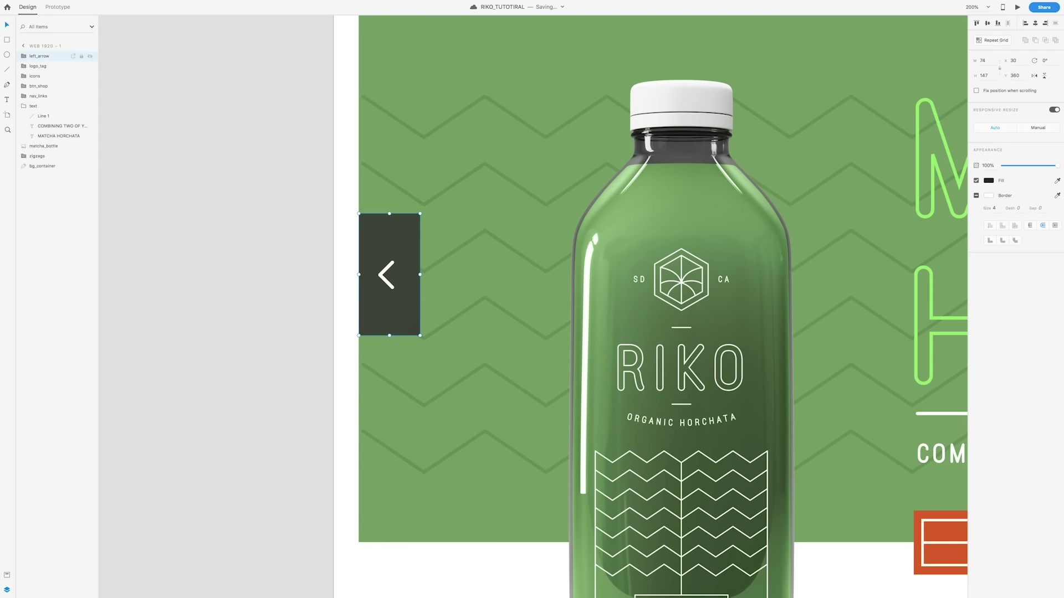
Align the left_arrow group vertically to the middle of the green background.
{"action": "scroll", "coordinate": [190, 243], "scroll_direction": "down", "scroll_amount": 5}
{"action": "left_click", "coordinate": [397, 161], "text": "shift"}
{"action": "left_click", "coordinate": [988, 24]}
{"action": "left_click", "coordinate": [865, 66]}
Place a mirrored copy of the arrow at the green background's right edge and name it right_arrow.
{"action": "left_click_drag", "start_coordinate": [243, 238], "coordinate": [801, 238]}
{"action": "left_click", "coordinate": [1034, 76]}
{"action": "double_click", "coordinate": [39, 56]}
{"action": "type", "text": "right_arrow"}
{"action": "key", "text": "Return"}
Collapse the text group and shift the headline text and shop button slightly left together.
{"action": "left_click", "coordinate": [24, 117]}
{"action": "left_click", "coordinate": [488, 300]}
{"action": "left_click", "coordinate": [485, 335], "text": "shift"}
{"action": "left_click_drag", "start_coordinate": [485, 336], "coordinate": [480, 336]}
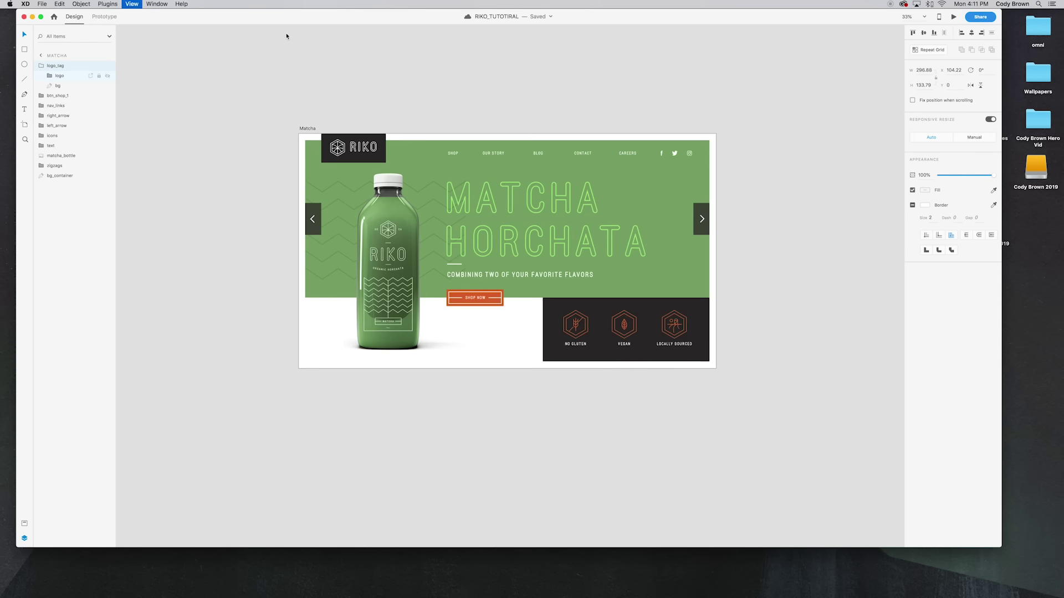
{"action": "key", "text": "super+minus"}
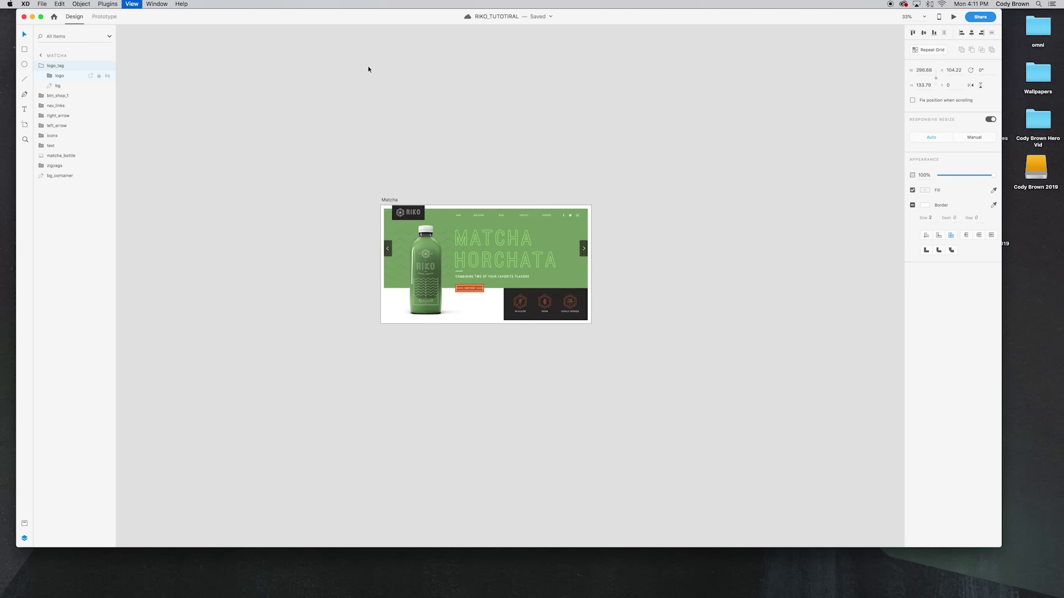
{"action": "left_click", "coordinate": [368, 69]}
{"action": "key", "text": "super+equal"}
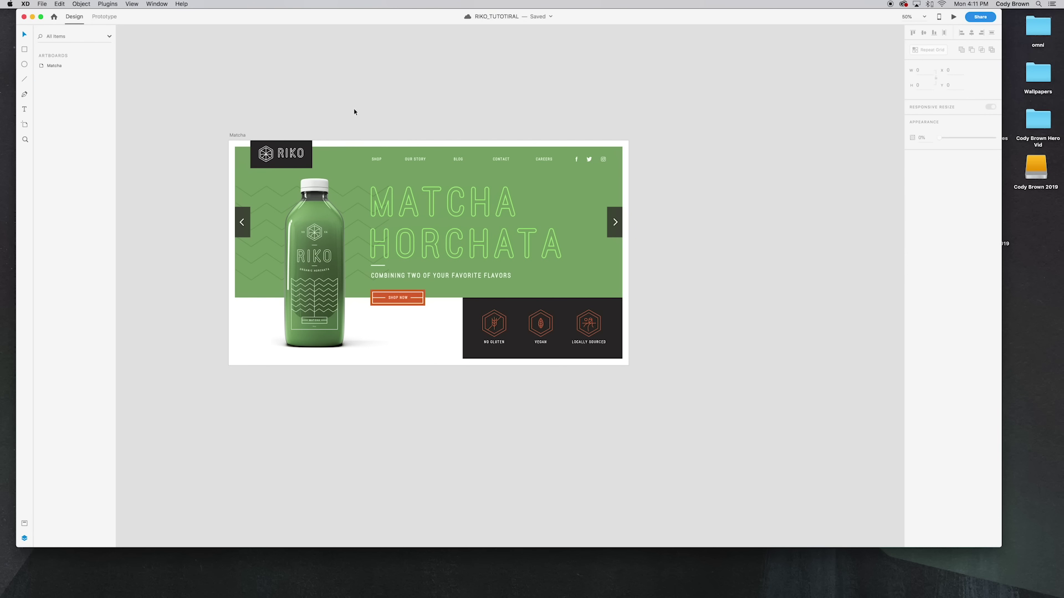
{"action": "left_click", "coordinate": [618, 227]}
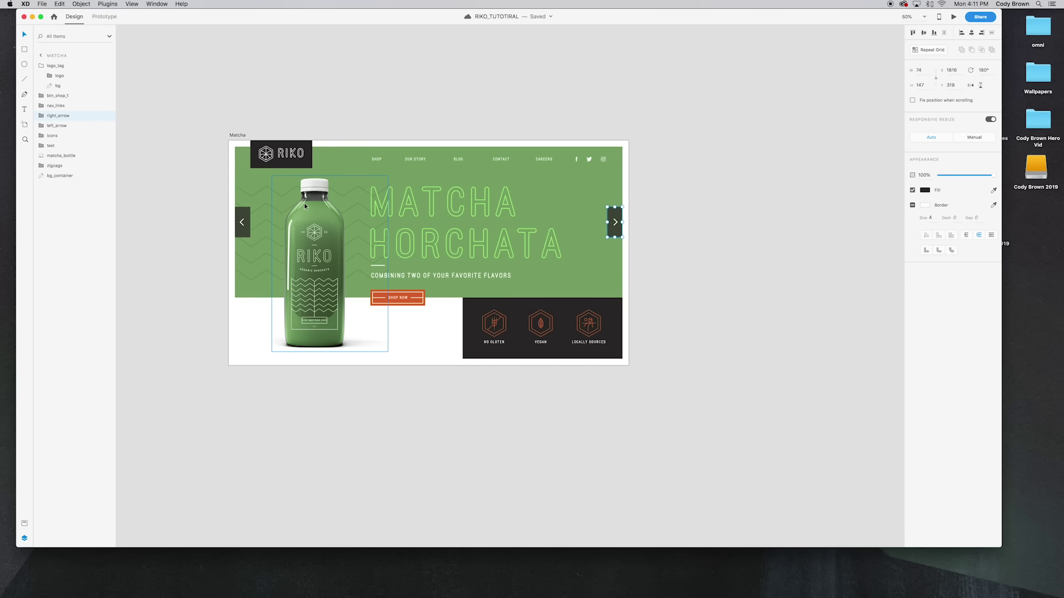
{"action": "key", "text": "super+minus"}
{"action": "left_click_drag", "start_coordinate": [626, 250], "coordinate": [644, 254]}
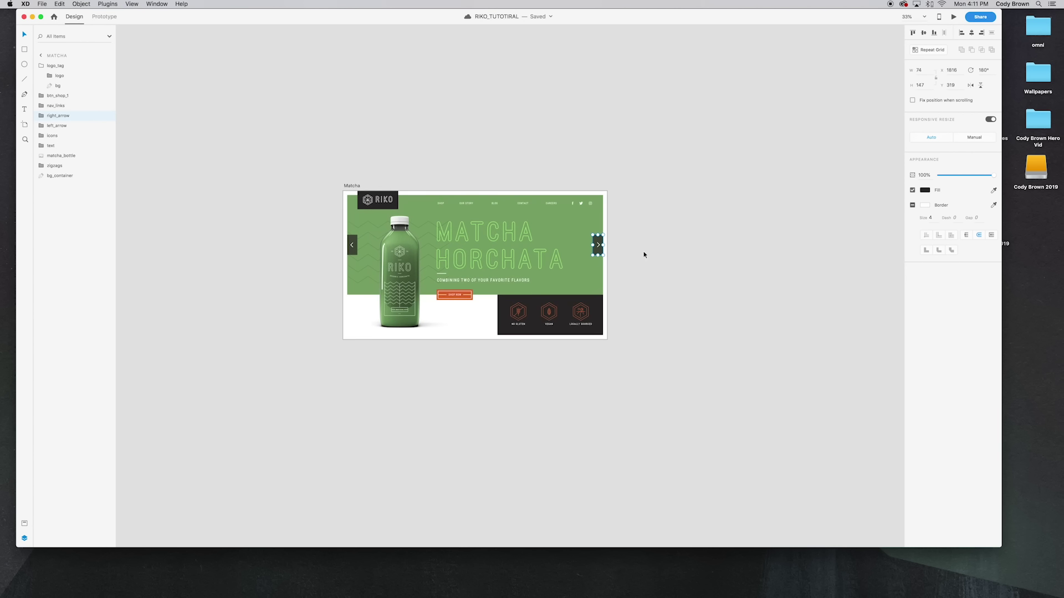
{"action": "key", "text": "super+equal"}
{"action": "left_click_drag", "start_coordinate": [563, 271], "coordinate": [621, 285]}
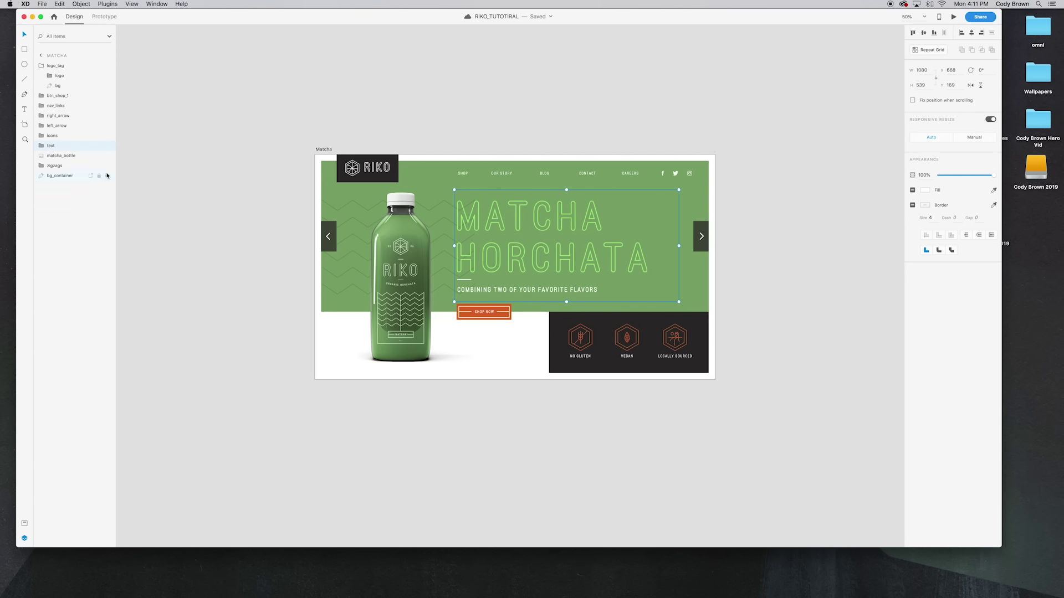
Move the btn_shop_1 group down the layer order to sit directly above the text group.
{"action": "left_click", "coordinate": [54, 166]}
{"action": "left_click", "coordinate": [56, 177]}
{"action": "left_click", "coordinate": [54, 148], "text": "shift"}
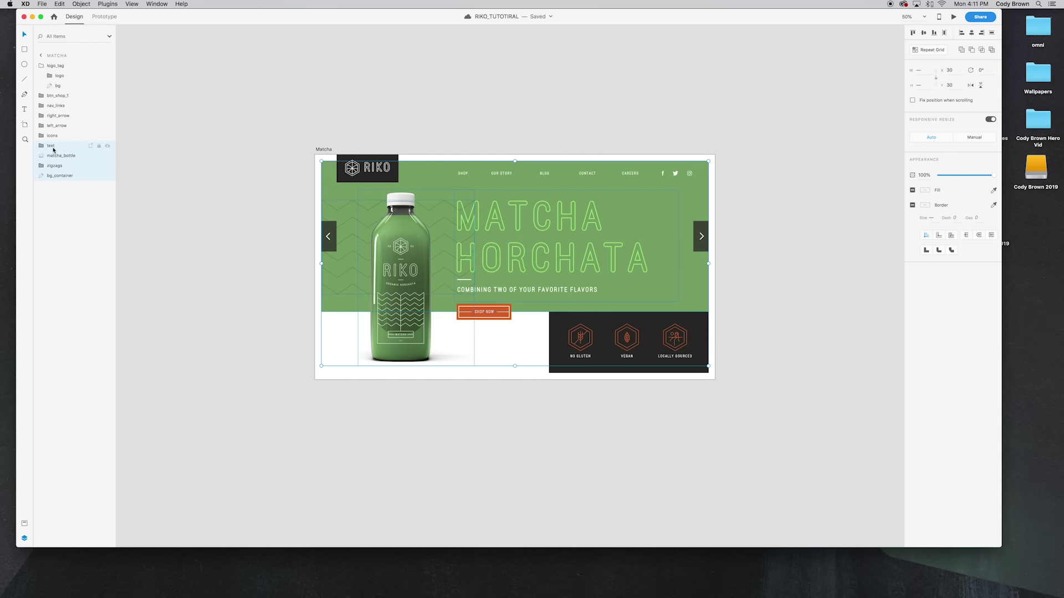
{"action": "left_click", "coordinate": [58, 96]}
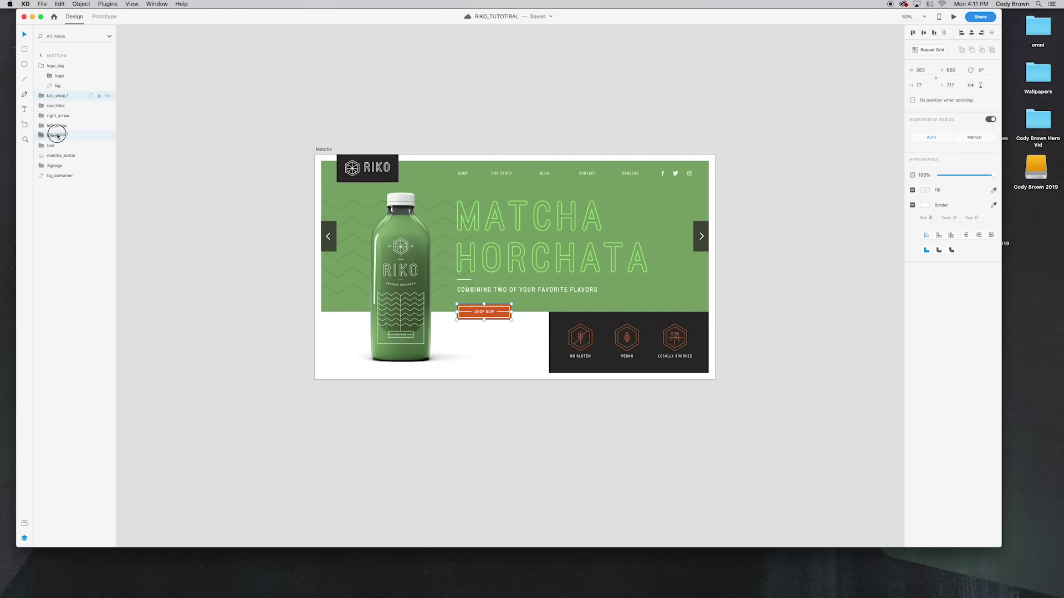
{"action": "left_click_drag", "start_coordinate": [57, 142], "coordinate": [58, 144]}
Group the shop button, text, bottle, zigzags and background container as matcha_elements.
{"action": "left_click", "coordinate": [62, 178], "text": "shift"}
{"action": "right_click", "coordinate": [62, 176]}
{"action": "left_click", "coordinate": [89, 240]}
{"action": "double_click", "coordinate": [54, 136]}
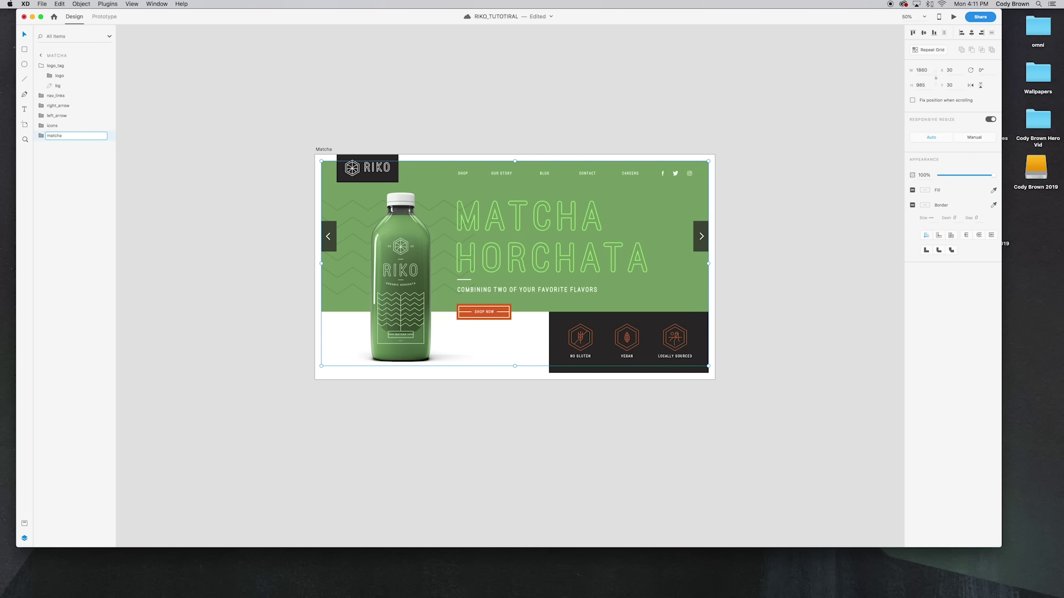
{"action": "type", "text": "matcha_elements"}
{"action": "key", "text": "Return"}
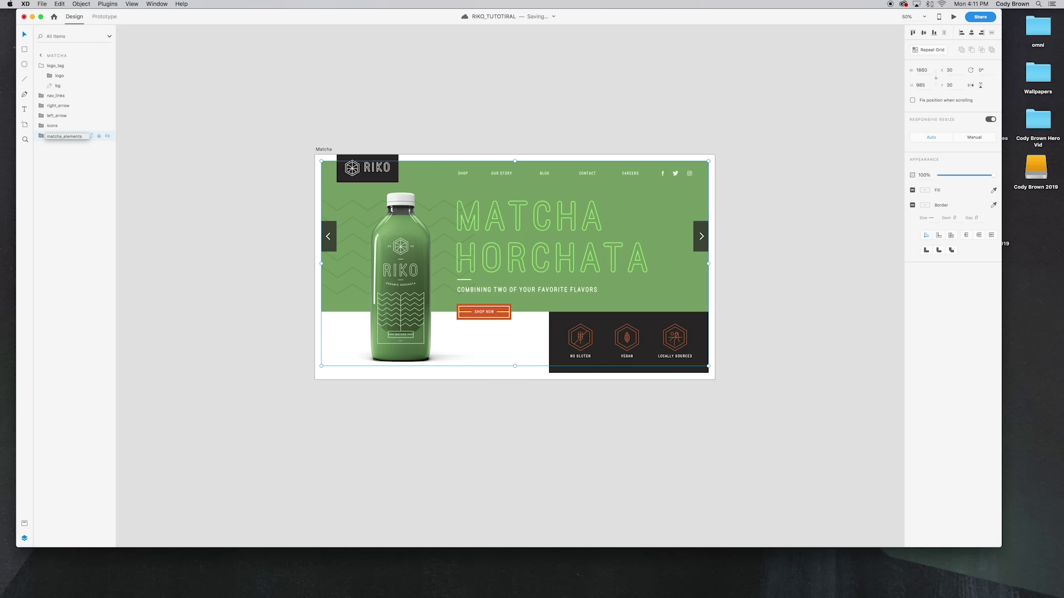
Inside matcha_elements, rename the shop button group btn_shop_match and the text group text_matcha.
{"action": "left_click", "coordinate": [42, 136]}
{"action": "double_click", "coordinate": [62, 145]}
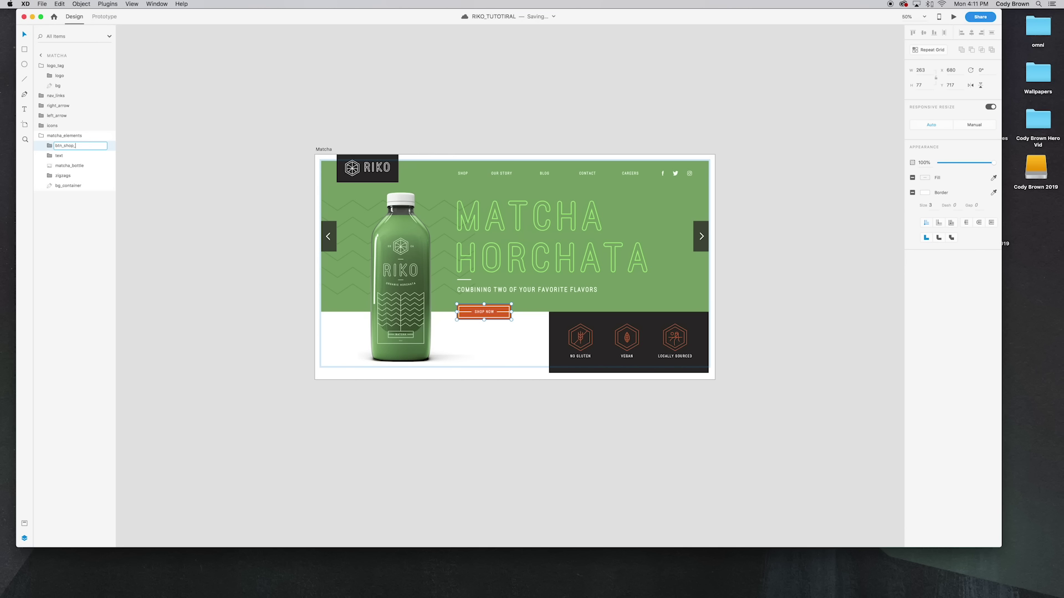
{"action": "type", "text": "matcha"}
{"action": "key", "text": "Return"}
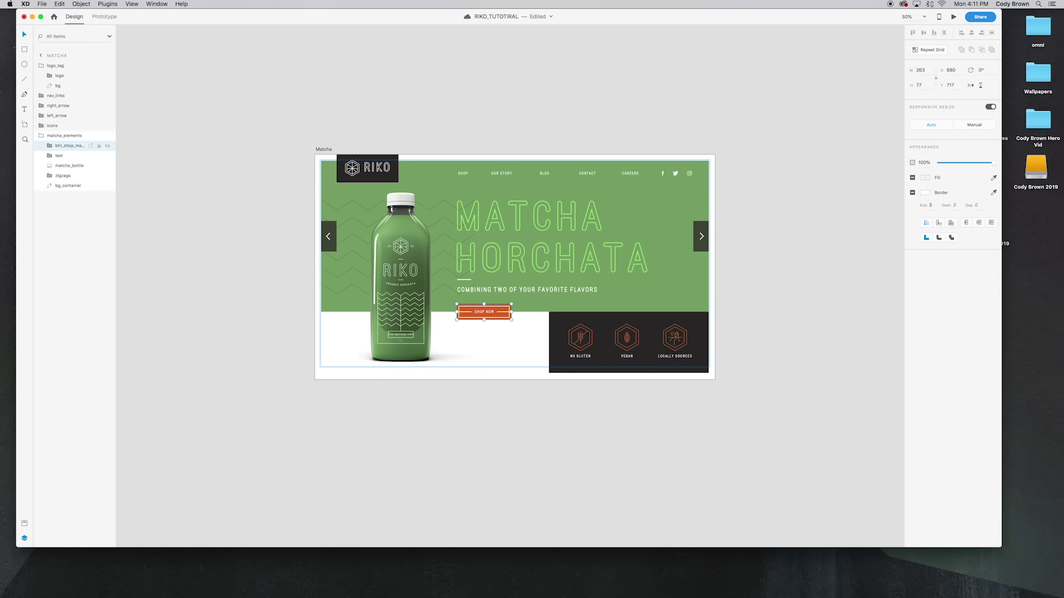
{"action": "double_click", "coordinate": [61, 156]}
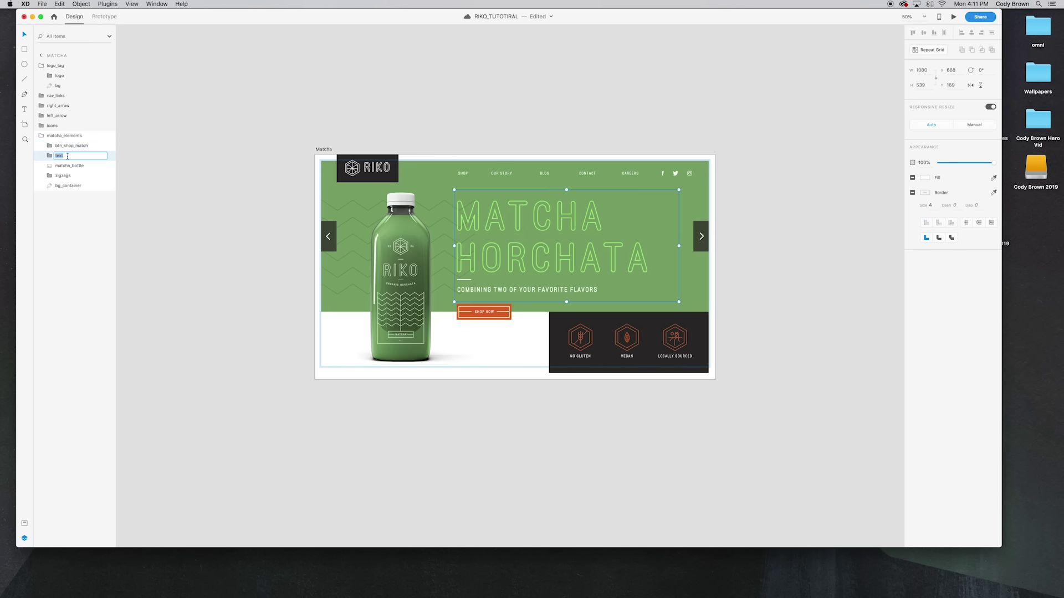
{"action": "type", "text": "_matcha"}
{"action": "key", "text": "Return"}
Rename the zigzags group zigzags_matcha and the background container bg_container_matcha, then collapse matcha_elements.
{"action": "left_click", "coordinate": [67, 166]}
{"action": "double_click", "coordinate": [71, 176]}
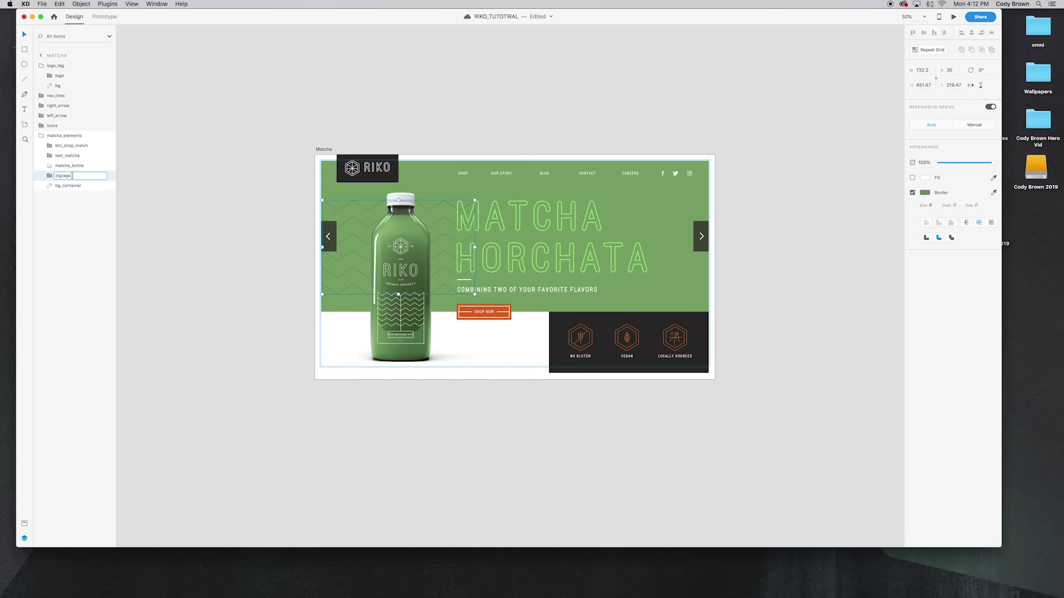
{"action": "key", "text": "Return"}
{"action": "double_click", "coordinate": [71, 186]}
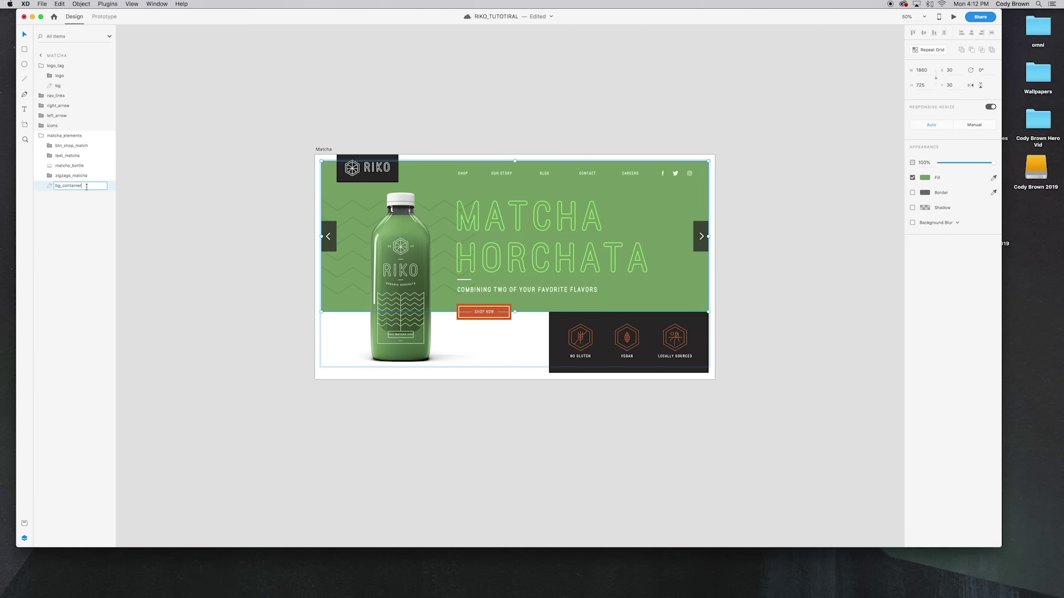
{"action": "type", "text": "_matcha"}
{"action": "key", "text": "Return"}
{"action": "left_click", "coordinate": [42, 137]}
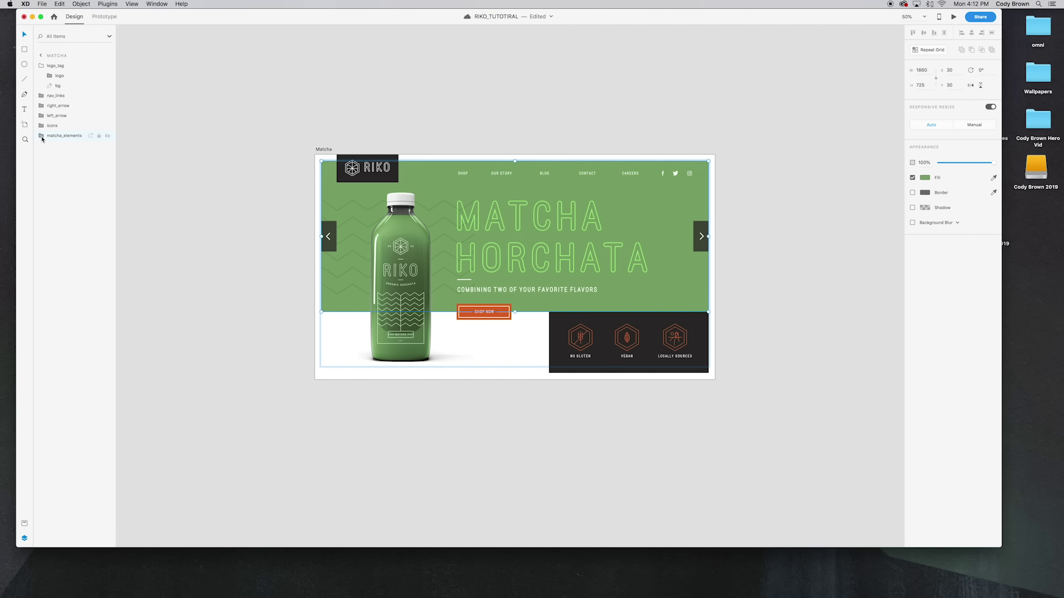
Duplicate the matcha_elements group and rename the copy tumeric_elements.
{"action": "left_click", "coordinate": [71, 136]}
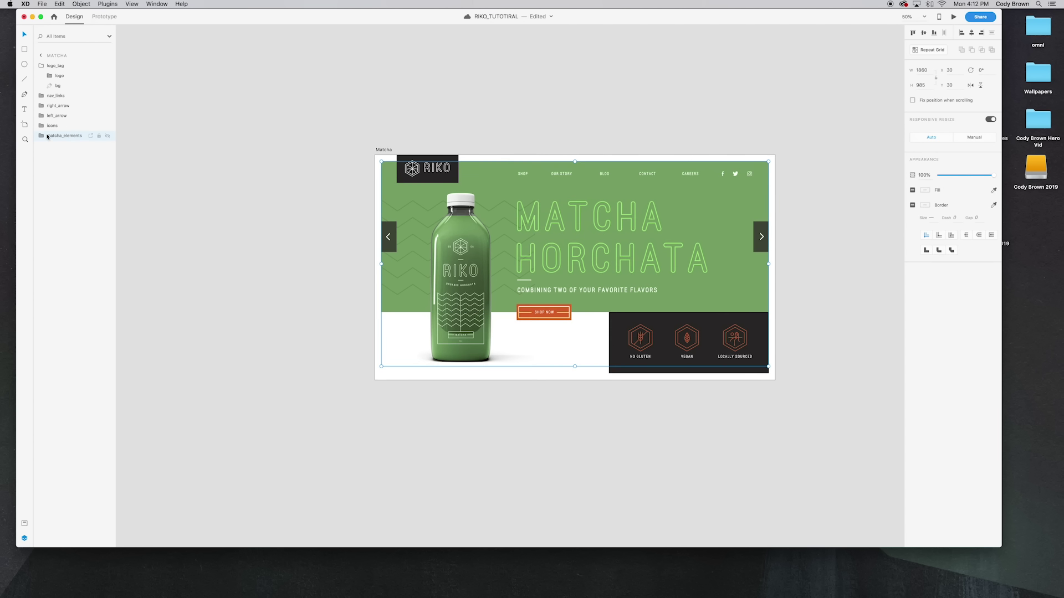
{"action": "right_click", "coordinate": [57, 138]}
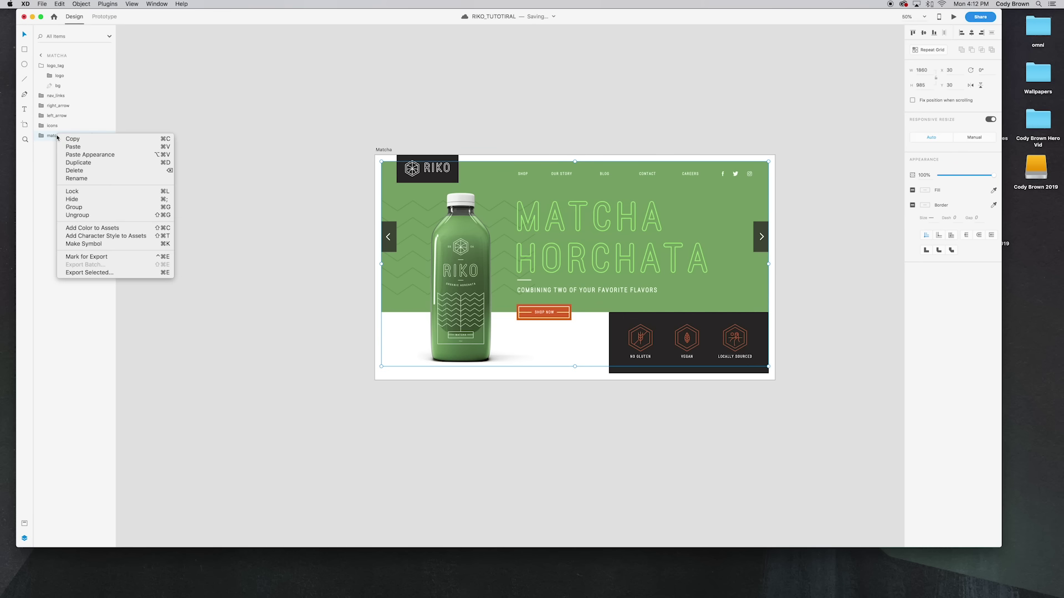
{"action": "left_click", "coordinate": [80, 159]}
{"action": "double_click", "coordinate": [62, 137]}
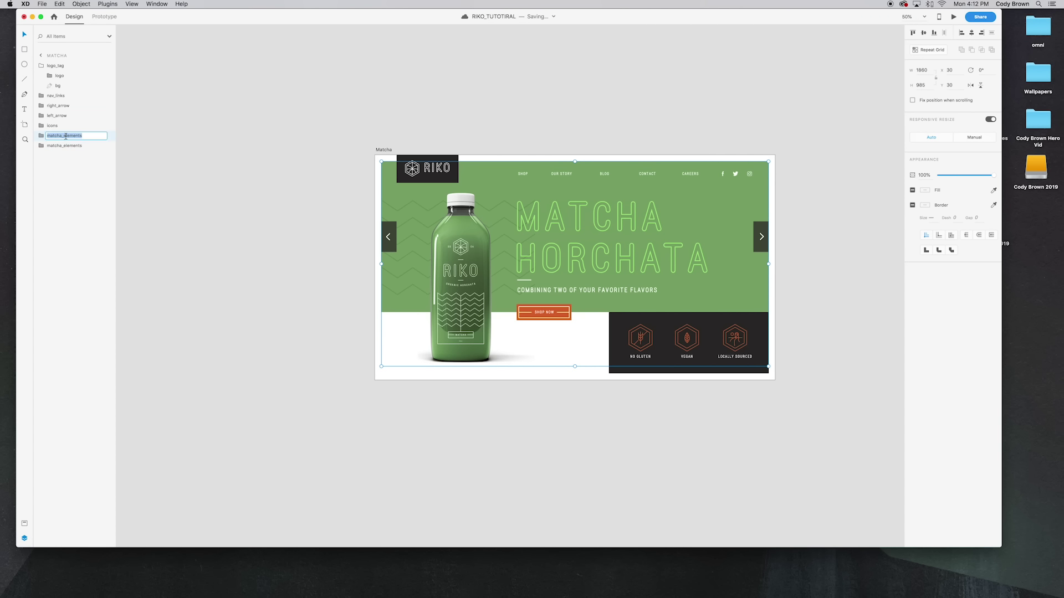
{"action": "left_click_drag", "start_coordinate": [63, 138], "coordinate": [40, 134]}
{"action": "key", "text": "BackSpace"}
{"action": "type", "text": "tumeric_"}
{"action": "key", "text": "Return"}
{"action": "left_click_drag", "start_coordinate": [333, 151], "coordinate": [259, 148]}
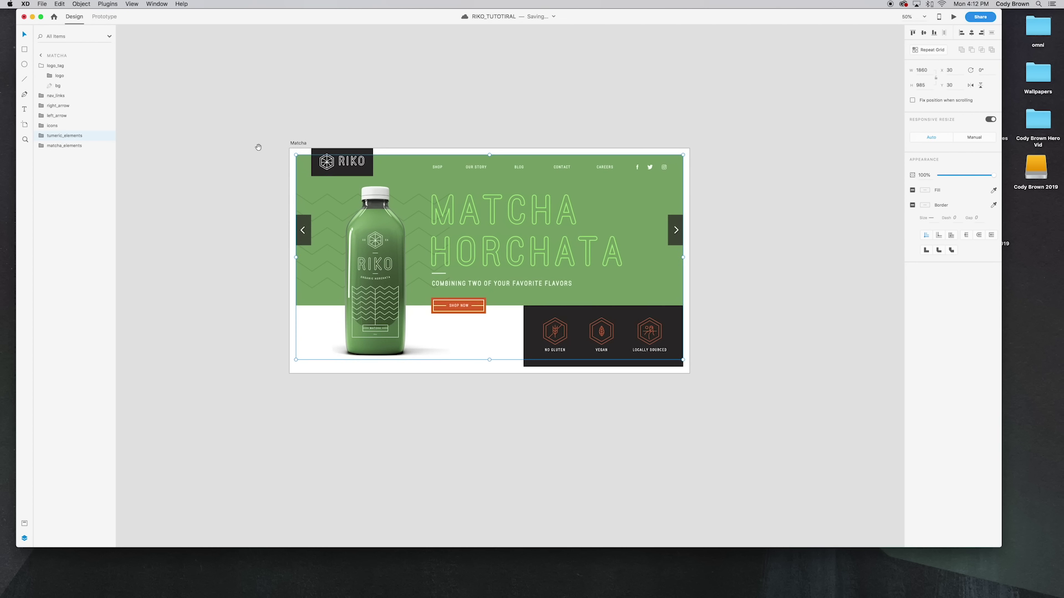
{"action": "left_click_drag", "start_coordinate": [494, 246], "coordinate": [457, 238]}
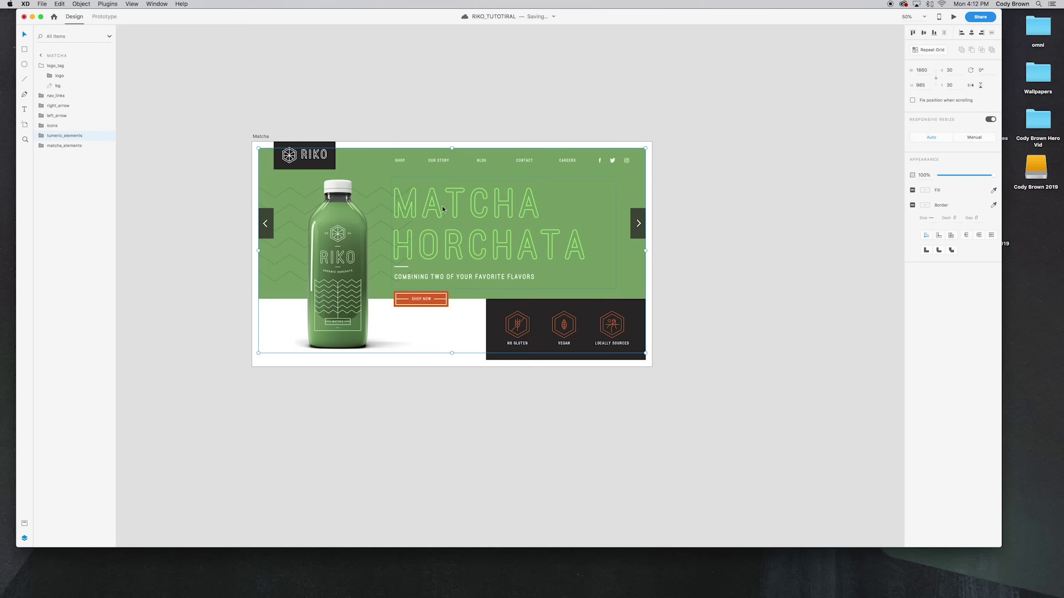
Hide the matcha_elements group so only the tumeric_elements copy remains in view for editing.
{"action": "key", "text": "super+minus"}
{"action": "scroll", "coordinate": [444, 206], "scroll_direction": "right", "scroll_amount": 2}
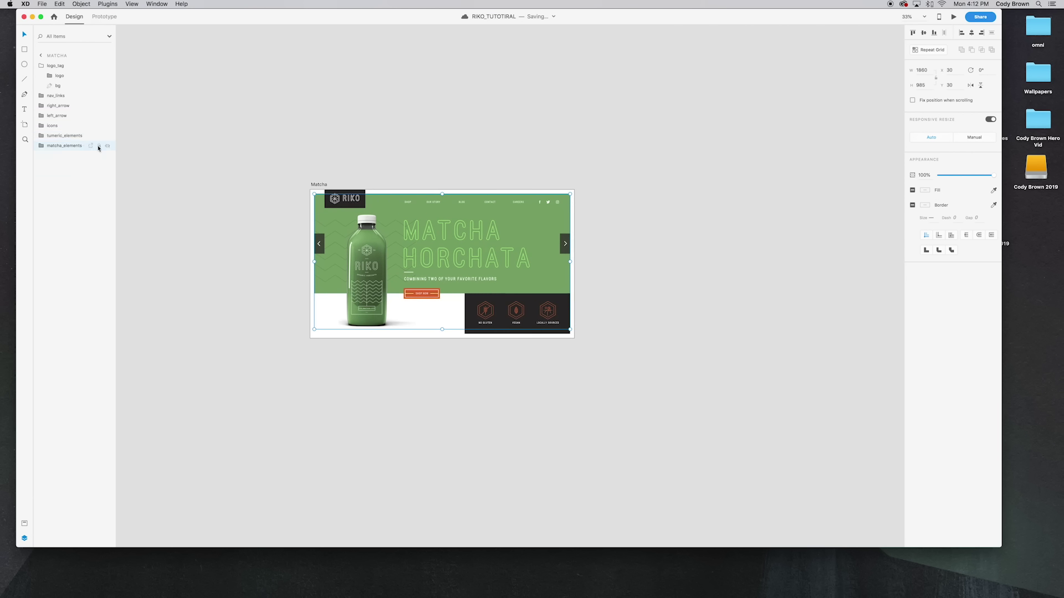
{"action": "left_click", "coordinate": [107, 146]}
{"action": "key", "text": "super+plus"}
{"action": "key", "text": "super+plus"}
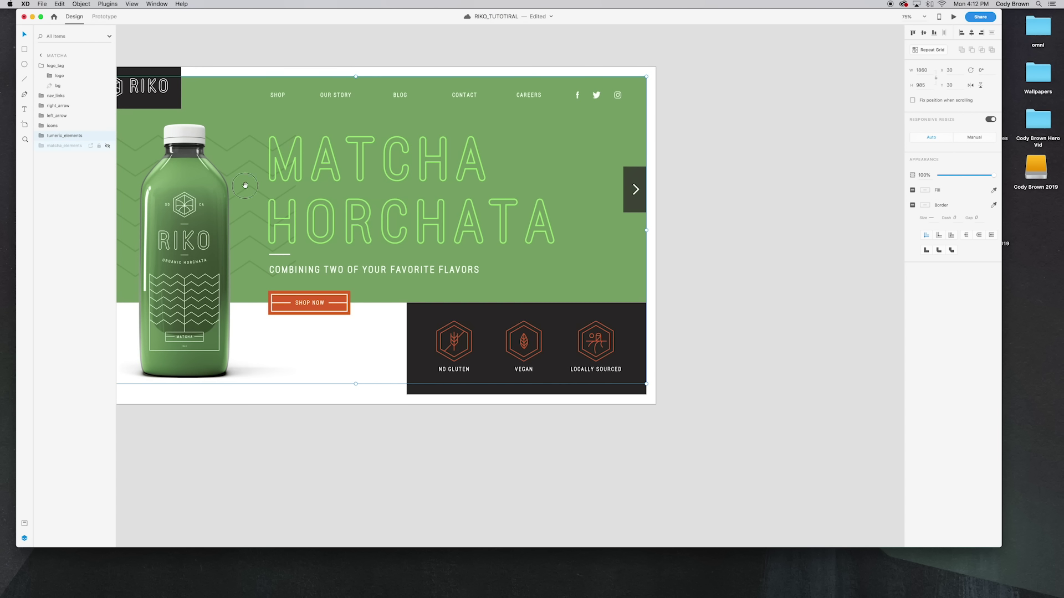
{"action": "left_click_drag", "start_coordinate": [240, 184], "coordinate": [369, 213]}
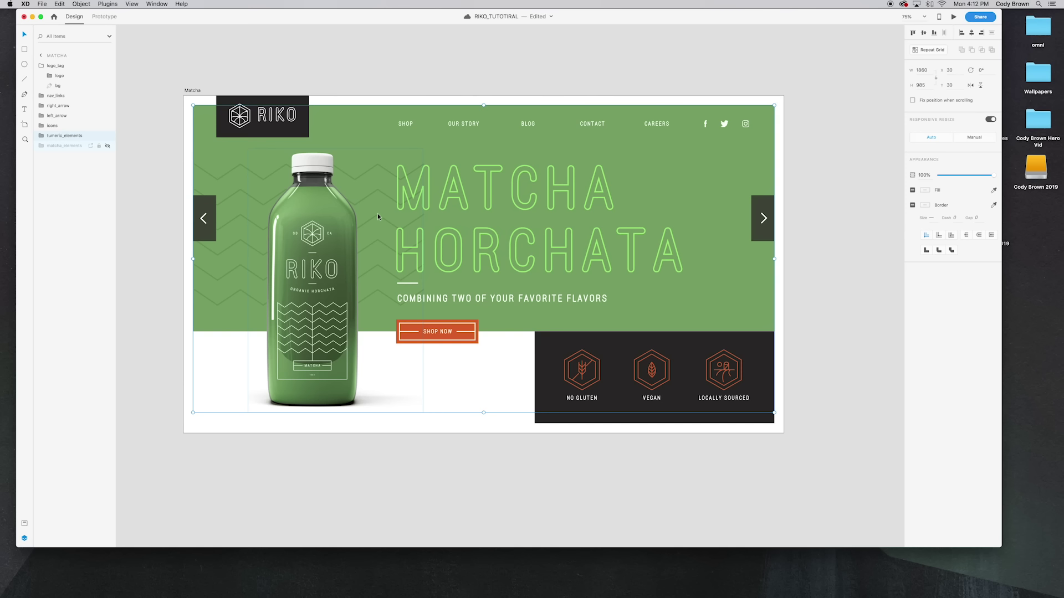
In tumeric_elements, replace the word MATCHA in the headline with TUMERIC, keeping HORCHATA on the second line.
{"action": "double_click", "coordinate": [490, 205]}
{"action": "double_click", "coordinate": [490, 204]}
{"action": "double_click", "coordinate": [482, 200]}
{"action": "key", "text": "Up"}
{"action": "key", "text": "Left"}
{"action": "key", "text": "Left"}
{"action": "key", "text": "BackSpace"}
{"action": "key", "text": "BackSpace"}
{"action": "key", "text": "BackSpace"}
{"action": "key", "text": "BackSpace"}
{"action": "key", "text": "BackSpace"}
{"action": "key", "text": "BackSpace"}
{"action": "key", "text": "BackSpace"}
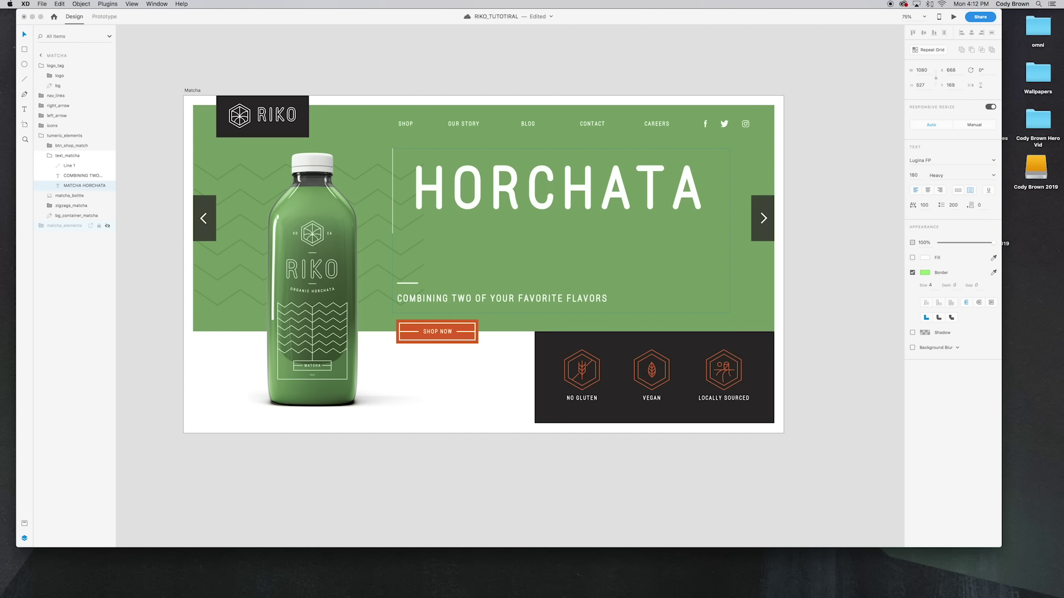
{"action": "type", "text": "TUMERIC"}
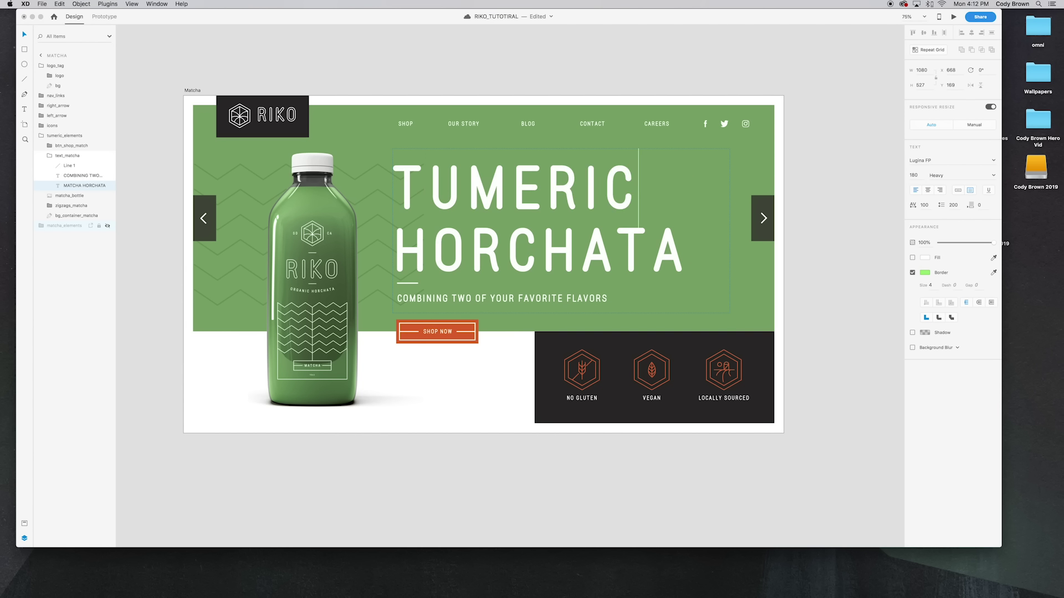
{"action": "left_click", "coordinate": [437, 78]}
{"action": "left_click_drag", "start_coordinate": [437, 78], "coordinate": [452, 70]}
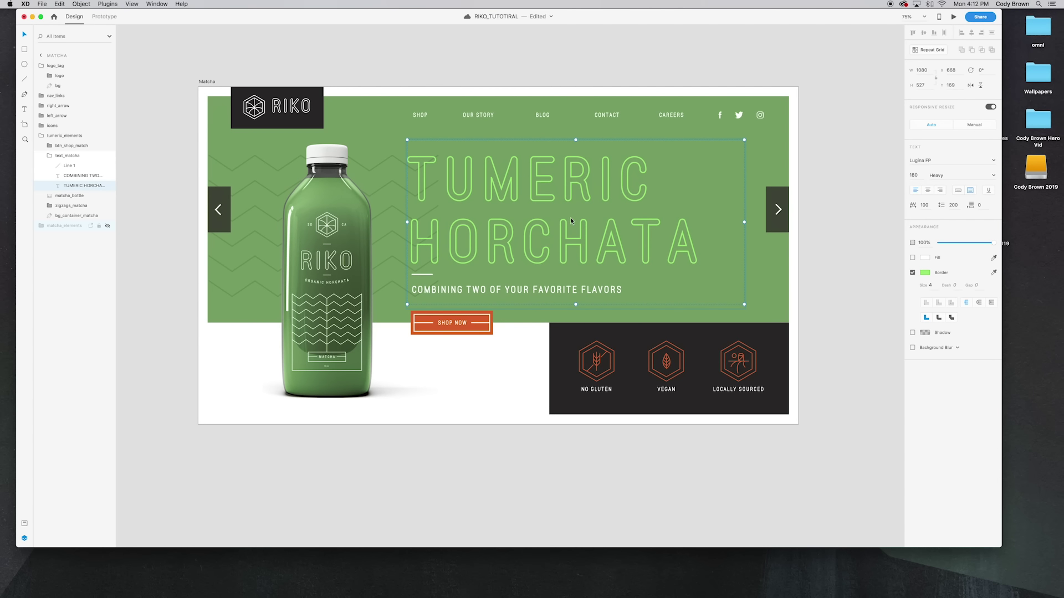
Import the orange turmeric bottle image from Finder into the tumeric_elements group.
{"action": "left_click", "coordinate": [329, 331]}
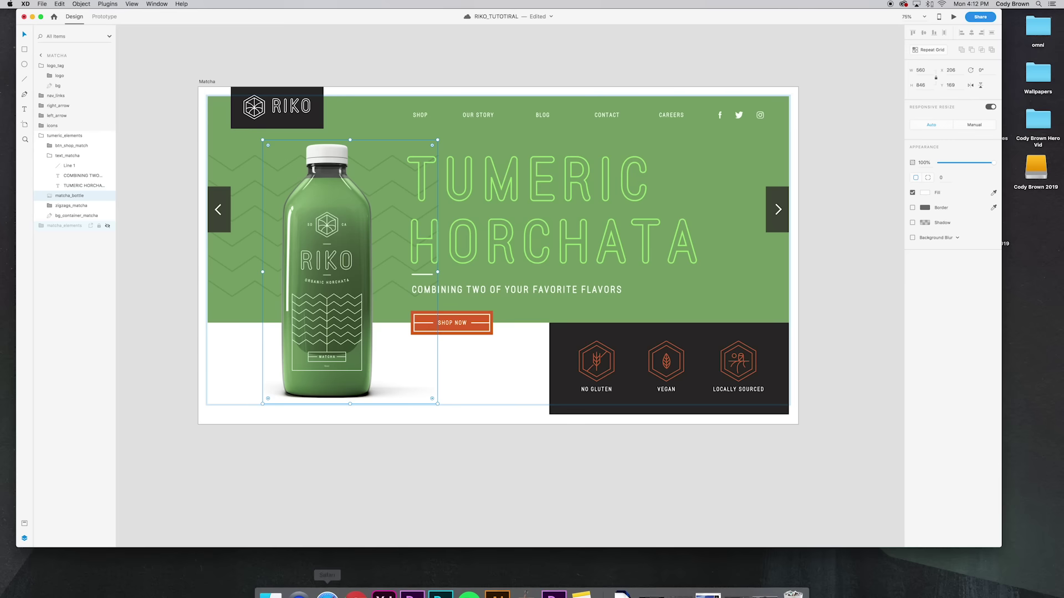
{"action": "left_click", "coordinate": [269, 578]}
{"action": "left_click_drag", "start_coordinate": [355, 197], "coordinate": [327, 51]}
{"action": "left_click", "coordinate": [328, 50]}
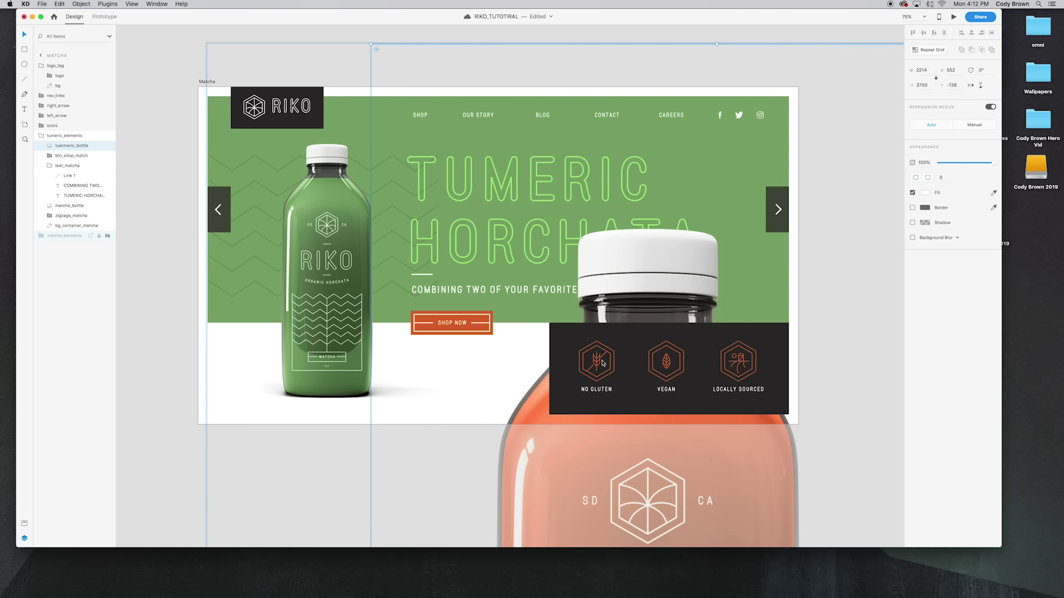
Scale the imported turmeric bottle down to about 772 by 1307 and place it beside the green bottle.
{"action": "key", "text": "super+minus"}
{"action": "key", "text": "super+minus"}
{"action": "scroll", "coordinate": [605, 378], "scroll_direction": "down", "scroll_amount": 2}
{"action": "left_click_drag", "start_coordinate": [606, 378], "coordinate": [556, 278]}
{"action": "scroll", "coordinate": [603, 172], "scroll_direction": "up", "scroll_amount": 3}
{"action": "left_click_drag", "start_coordinate": [704, 107], "coordinate": [612, 191]}
{"action": "left_click_drag", "start_coordinate": [549, 312], "coordinate": [463, 264]}
{"action": "left_click_drag", "start_coordinate": [527, 213], "coordinate": [509, 224]}
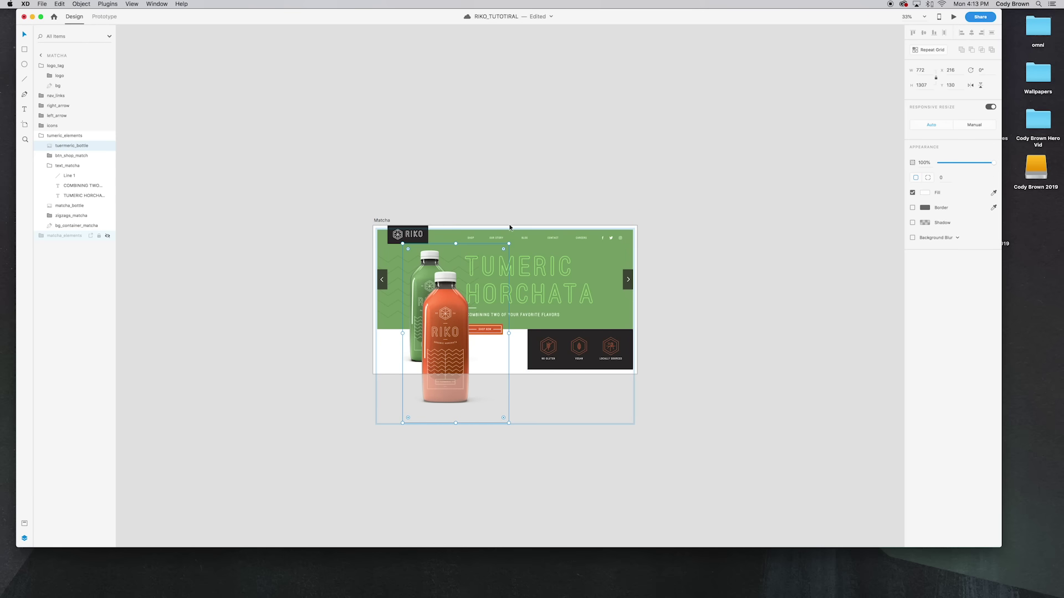
Shrink the turmeric bottle further and align it directly over the green matcha bottle.
{"action": "key", "text": "super+plus"}
{"action": "key", "text": "super+plus"}
{"action": "scroll", "coordinate": [420, 290], "scroll_direction": "left", "scroll_amount": 3}
{"action": "left_click_drag", "start_coordinate": [420, 290], "coordinate": [394, 238]}
{"action": "left_click_drag", "start_coordinate": [566, 63], "coordinate": [532, 86]}
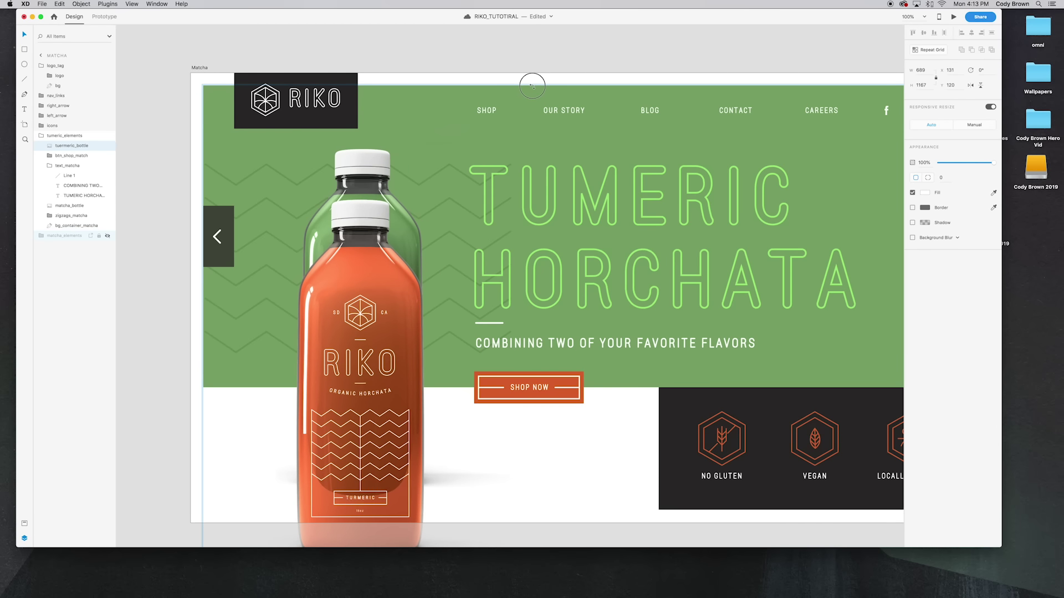
{"action": "left_click_drag", "start_coordinate": [340, 239], "coordinate": [352, 195]}
{"action": "left_click_drag", "start_coordinate": [248, 72], "coordinate": [249, 74]}
{"action": "left_click_drag", "start_coordinate": [367, 227], "coordinate": [365, 227]}
Move the turmeric bottle layer below the headline text layer and delete matcha_bottle from tumeric_elements.
{"action": "left_click_drag", "start_coordinate": [73, 149], "coordinate": [74, 198]}
{"action": "left_click", "coordinate": [75, 208]}
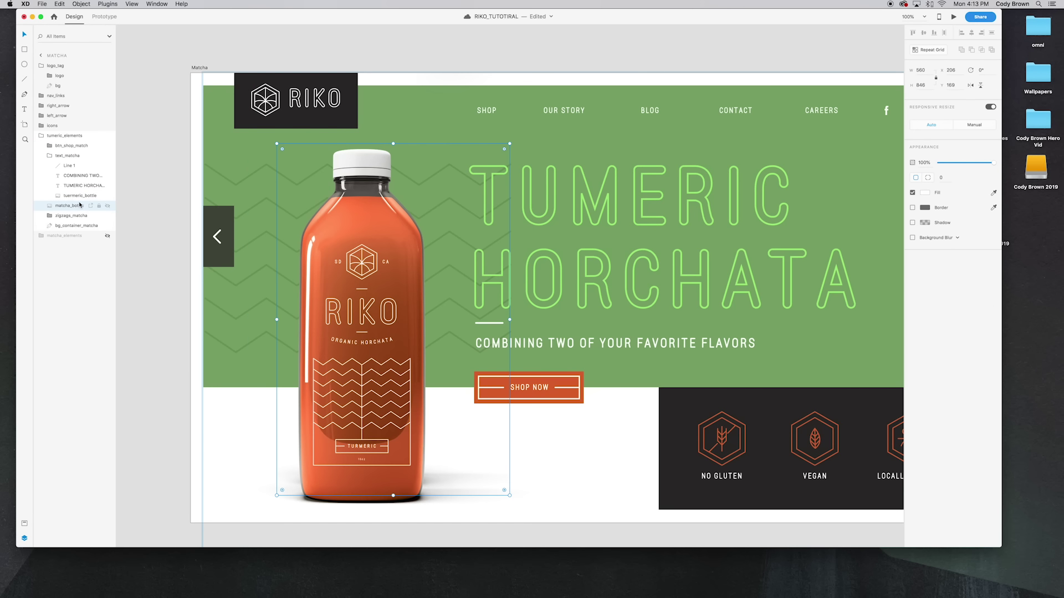
{"action": "key", "text": "Delete"}
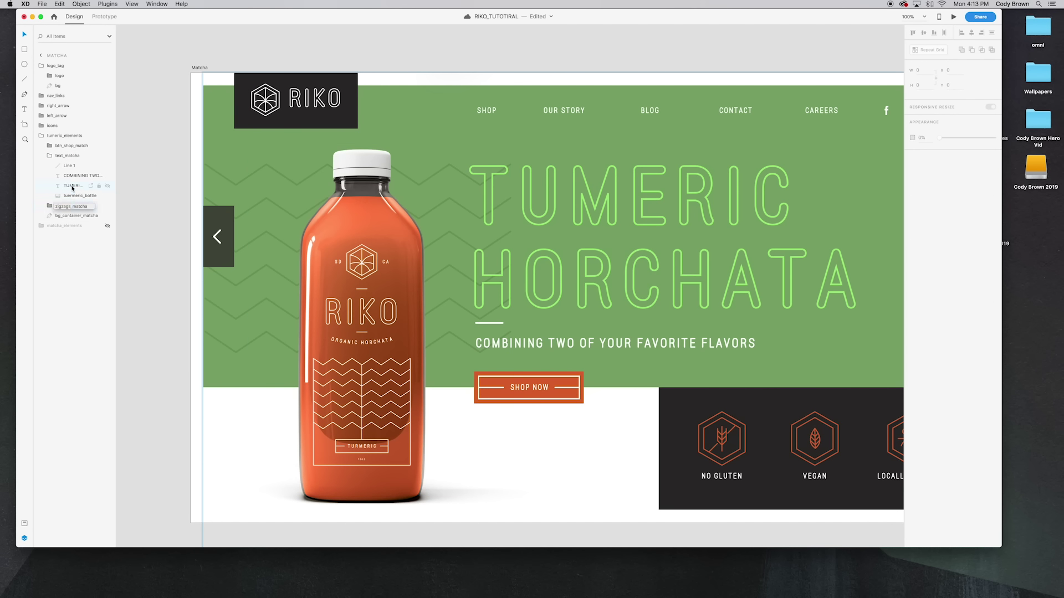
Collapse the text group and rename the layers inside tumeric_elements btn_shop_tumeric, text_tumeric, zigzags_tumeric and bg_container_tumeric.
{"action": "left_click", "coordinate": [50, 157]}
{"action": "double_click", "coordinate": [69, 146]}
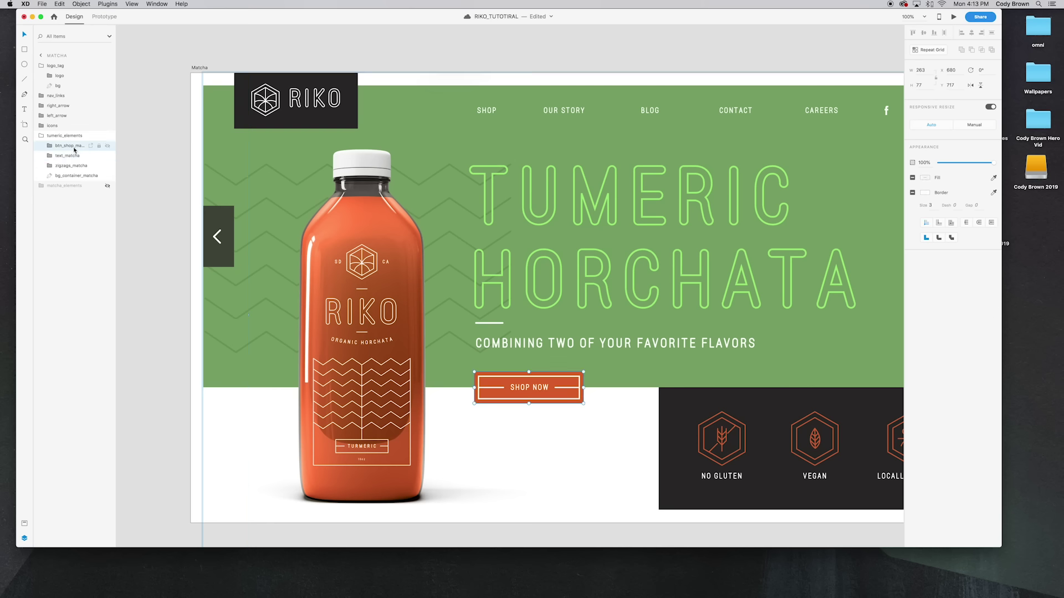
{"action": "left_click", "coordinate": [85, 145]}
{"action": "left_click_drag", "start_coordinate": [76, 145], "coordinate": [107, 149]}
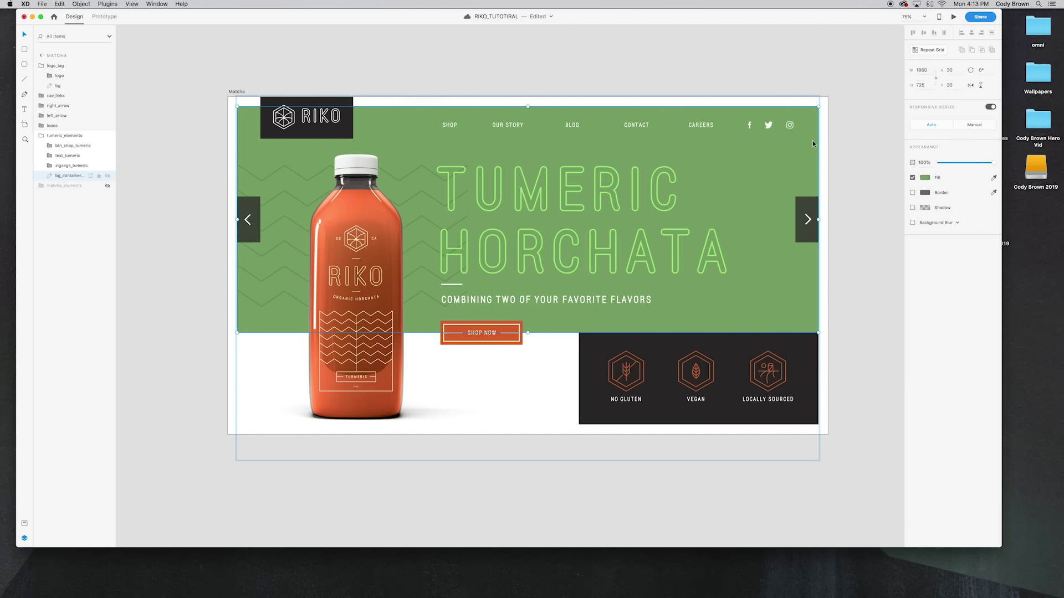
Change the fill of the bg_container_tumeric background to an orange matching the turmeric bottle.
{"action": "left_click", "coordinate": [812, 141]}
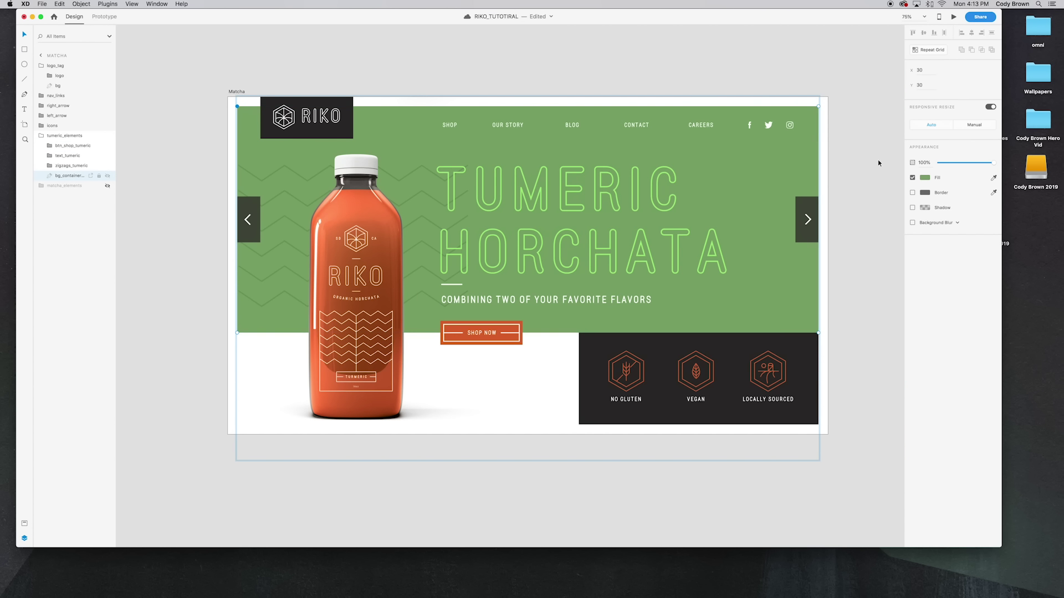
{"action": "left_click", "coordinate": [925, 178]}
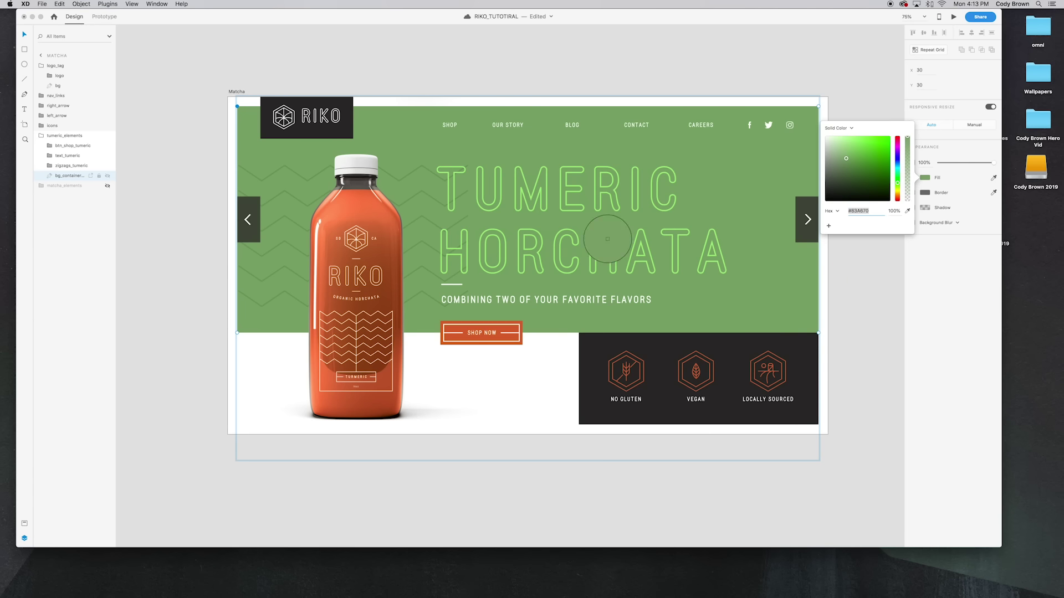
{"action": "type", "text": "#F4824F"}
{"action": "key", "text": "Return"}
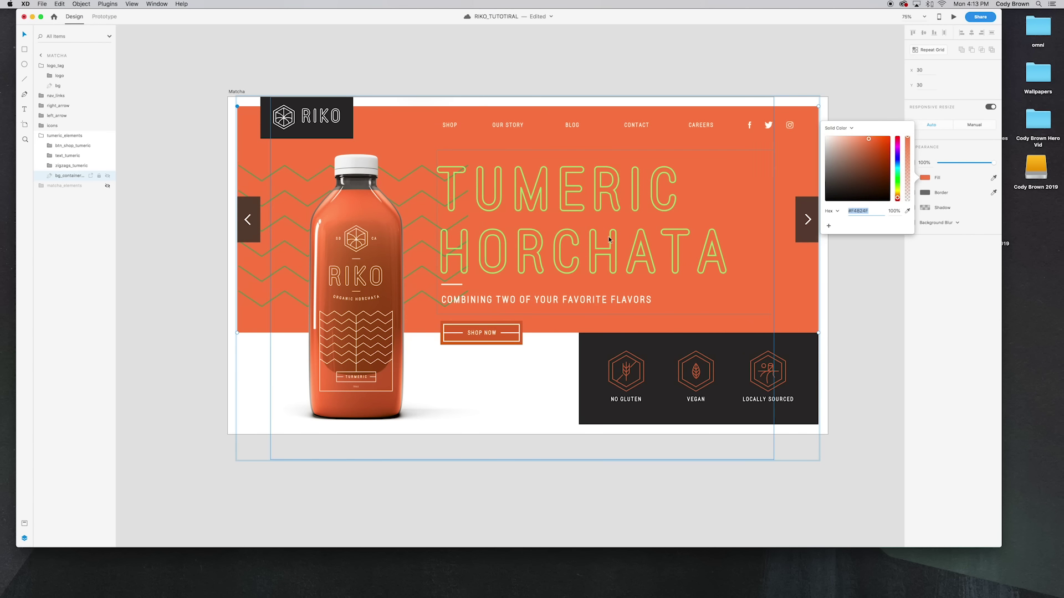
{"action": "left_click", "coordinate": [773, 70]}
{"action": "scroll", "coordinate": [776, 67], "scroll_direction": "right", "scroll_amount": 2}
{"action": "scroll", "coordinate": [775, 68], "scroll_direction": "down", "scroll_amount": 1}
{"action": "key", "text": "super+minus"}
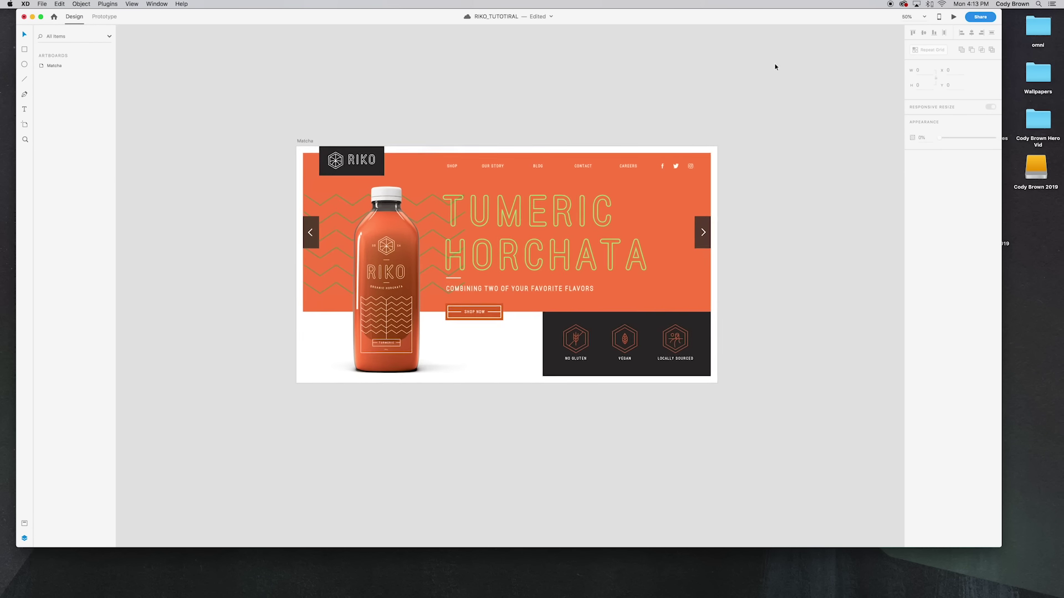
Recolor the TUMERIC HORCHATA outline by sampling the orange background and shifting the hue to golden yellow.
{"action": "double_click", "coordinate": [583, 221]}
{"action": "double_click", "coordinate": [583, 221]}
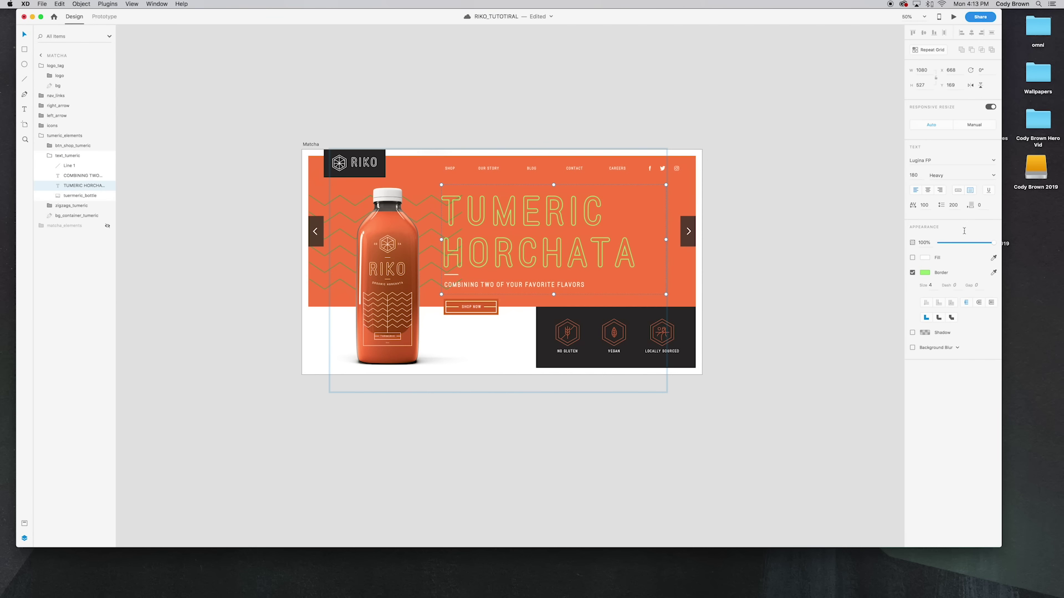
{"action": "left_click", "coordinate": [927, 272]}
{"action": "left_click", "coordinate": [909, 302]}
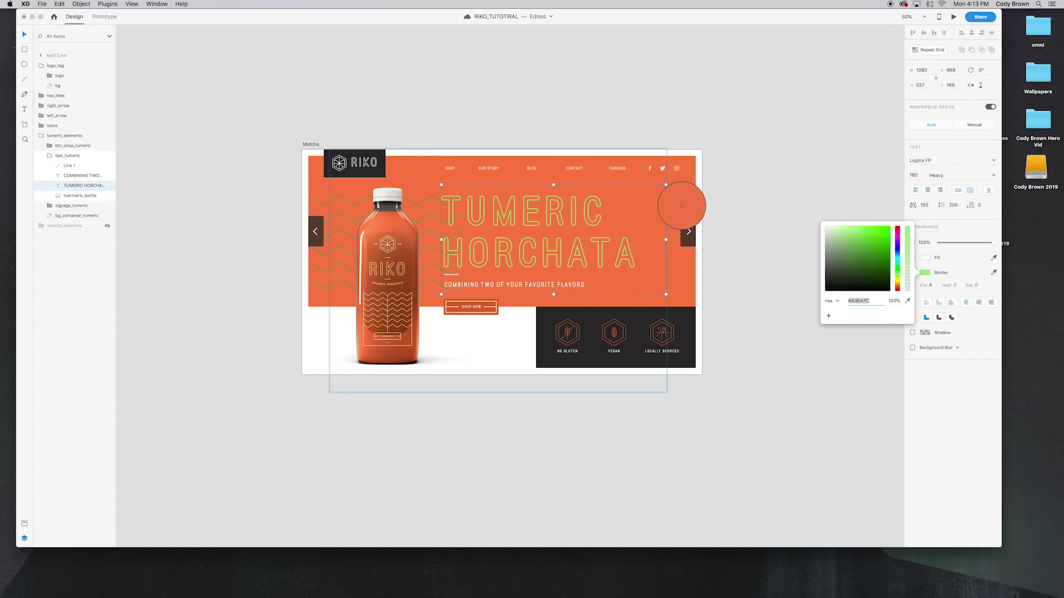
{"action": "left_click", "coordinate": [691, 204]}
{"action": "left_click_drag", "start_coordinate": [897, 288], "coordinate": [899, 286]}
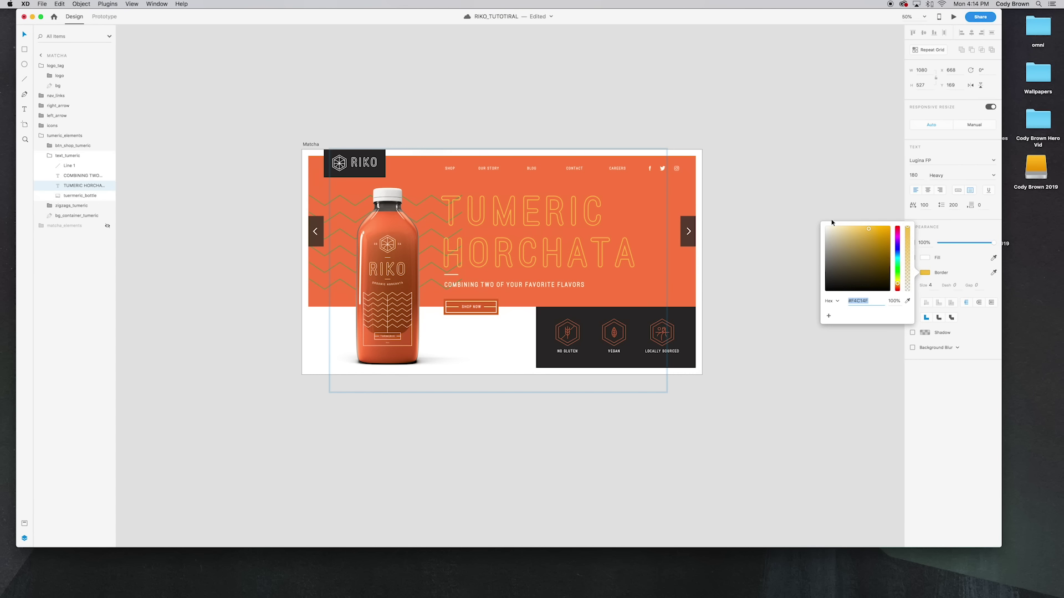
{"action": "left_click", "coordinate": [815, 205]}
Set the zigzags_tumeric border to the sampled background orange, darkened to a slightly deeper shade.
{"action": "key", "text": "super+equal"}
{"action": "left_click", "coordinate": [214, 155]}
{"action": "left_click", "coordinate": [65, 206]}
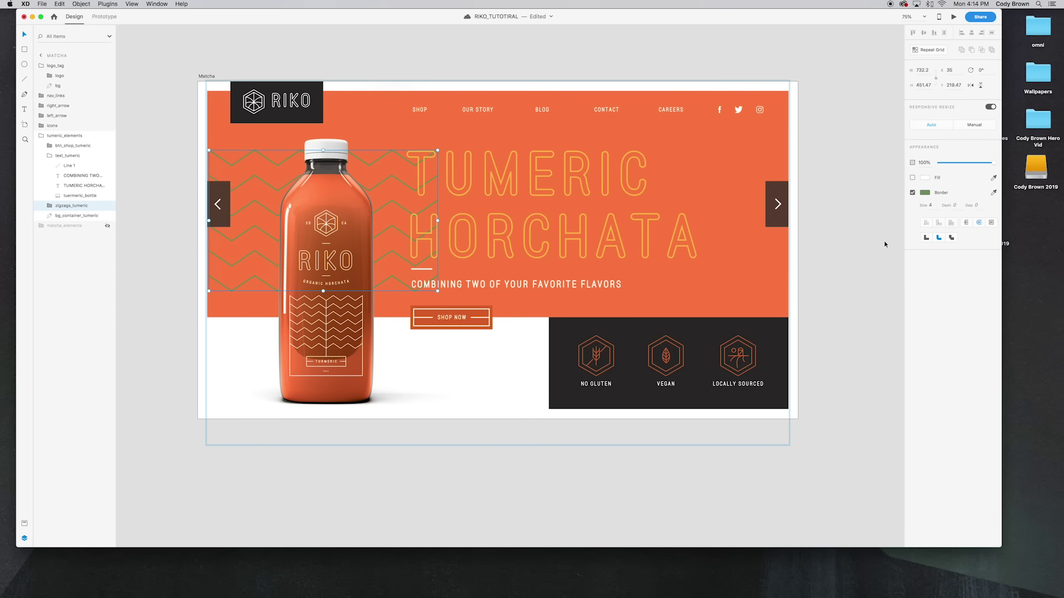
{"action": "left_click", "coordinate": [924, 192]}
{"action": "left_click", "coordinate": [907, 220]}
{"action": "left_click", "coordinate": [743, 168]}
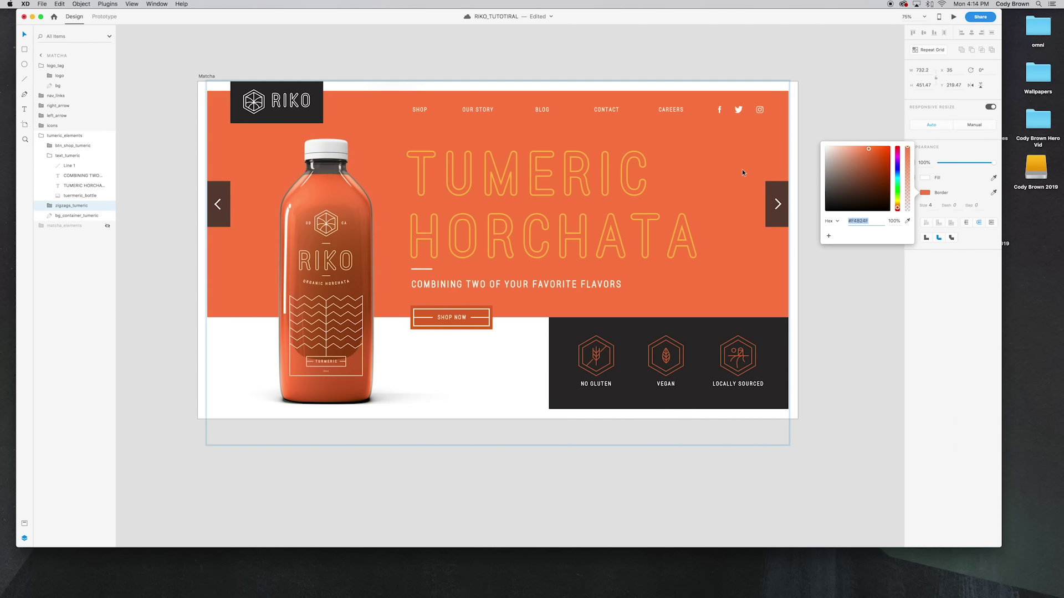
{"action": "left_click", "coordinate": [870, 157]}
{"action": "left_click", "coordinate": [814, 121]}
{"action": "key", "text": "super+minus"}
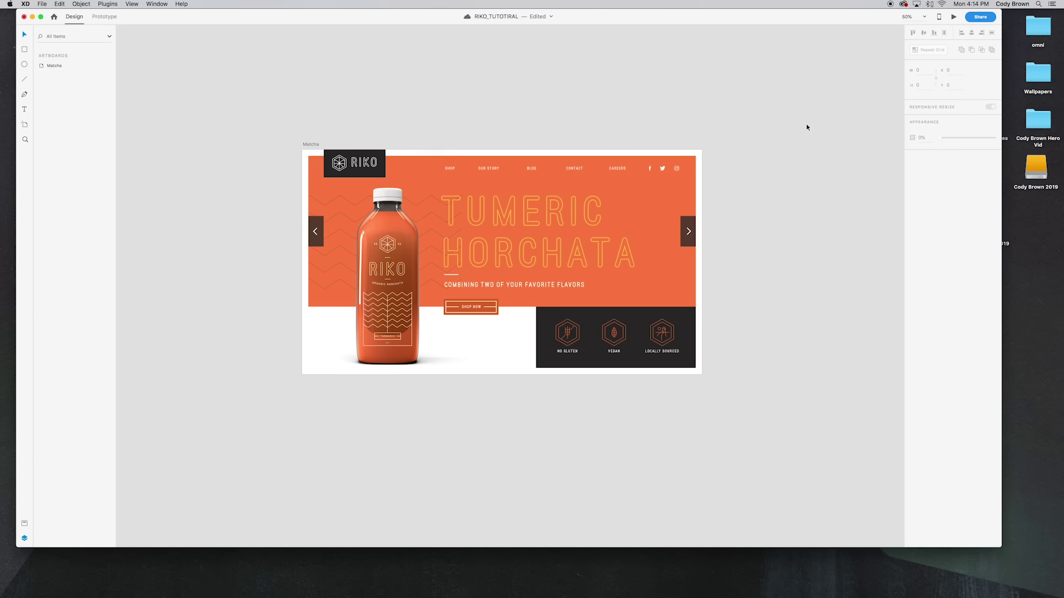
Collapse tumeric_elements, show matcha_elements again and move it above tumeric_elements in the layer order.
{"action": "left_click", "coordinate": [311, 145]}
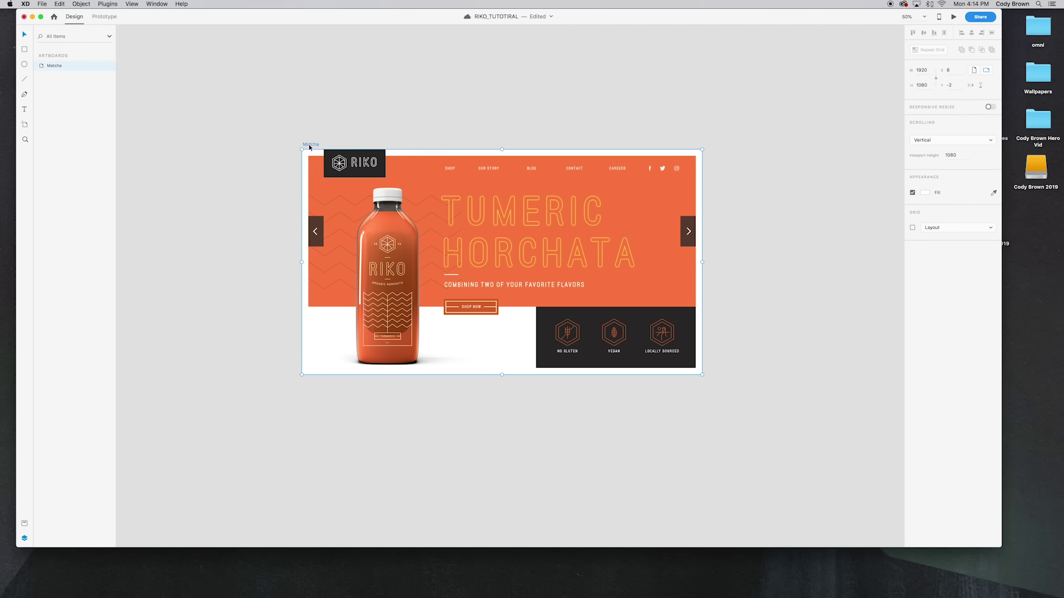
{"action": "left_click", "coordinate": [323, 170]}
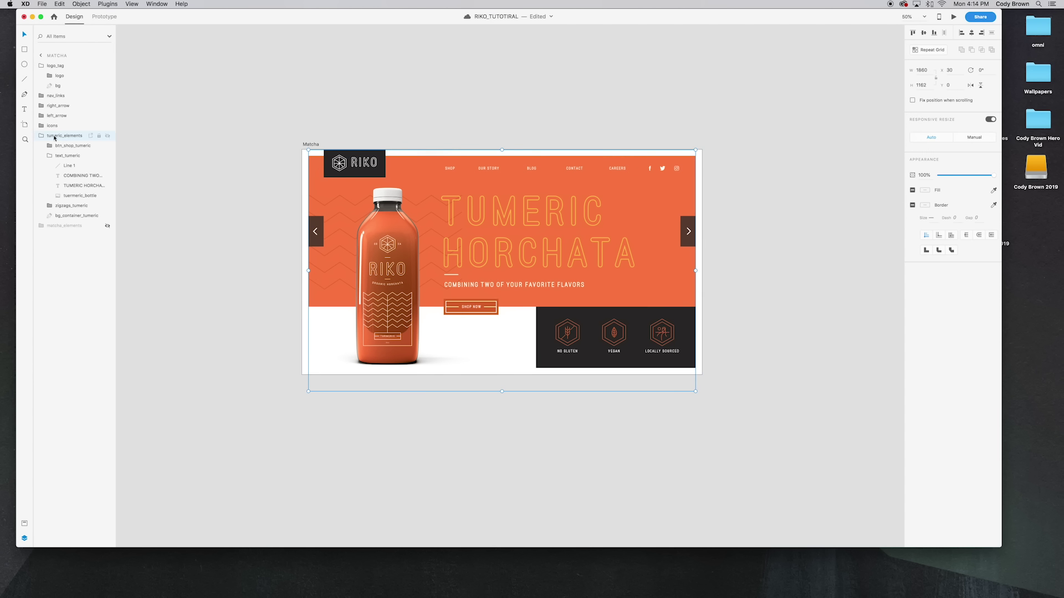
{"action": "left_click", "coordinate": [40, 136]}
{"action": "left_click", "coordinate": [108, 146]}
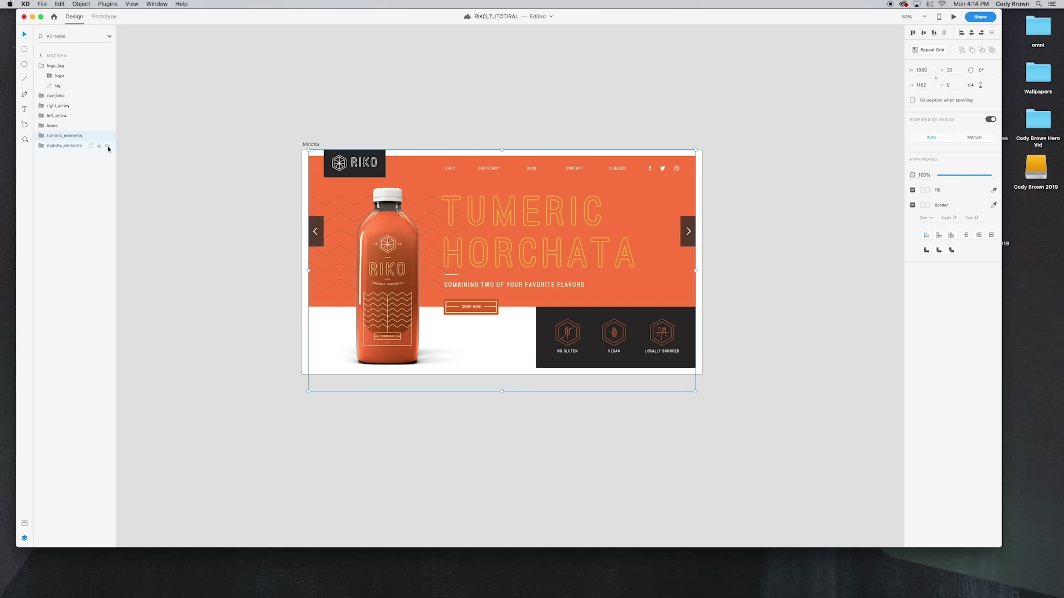
{"action": "left_click_drag", "start_coordinate": [45, 147], "coordinate": [47, 135]}
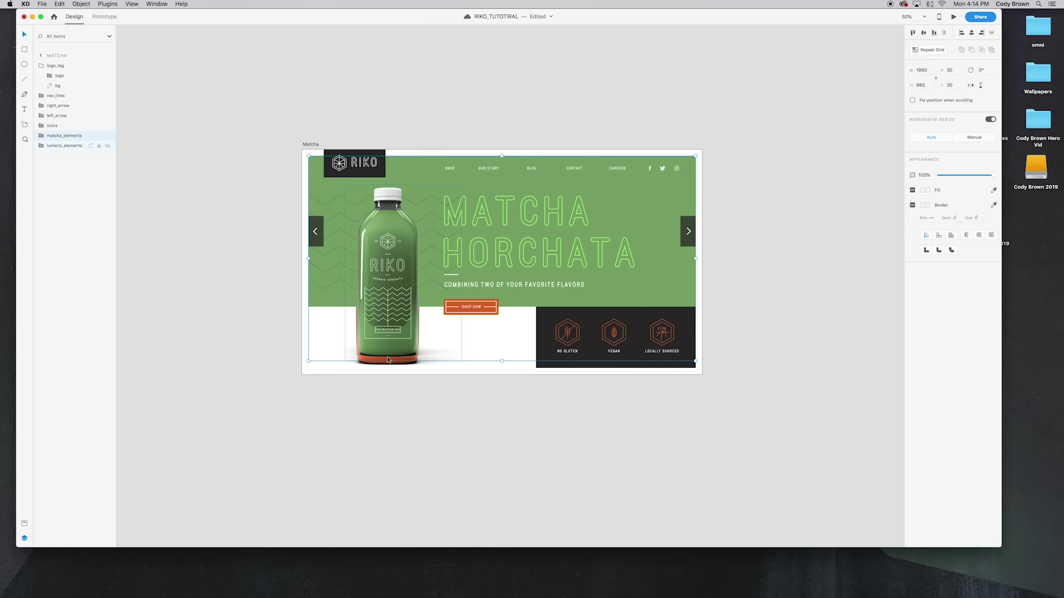
Resize the turmeric bottle to about 662 by 1121, align it behind the matcha bottle, and collapse its groups.
{"action": "scroll", "coordinate": [387, 364], "scroll_direction": "up", "scroll_amount": 5}
{"action": "left_click", "coordinate": [49, 145]}
{"action": "left_click", "coordinate": [40, 145]}
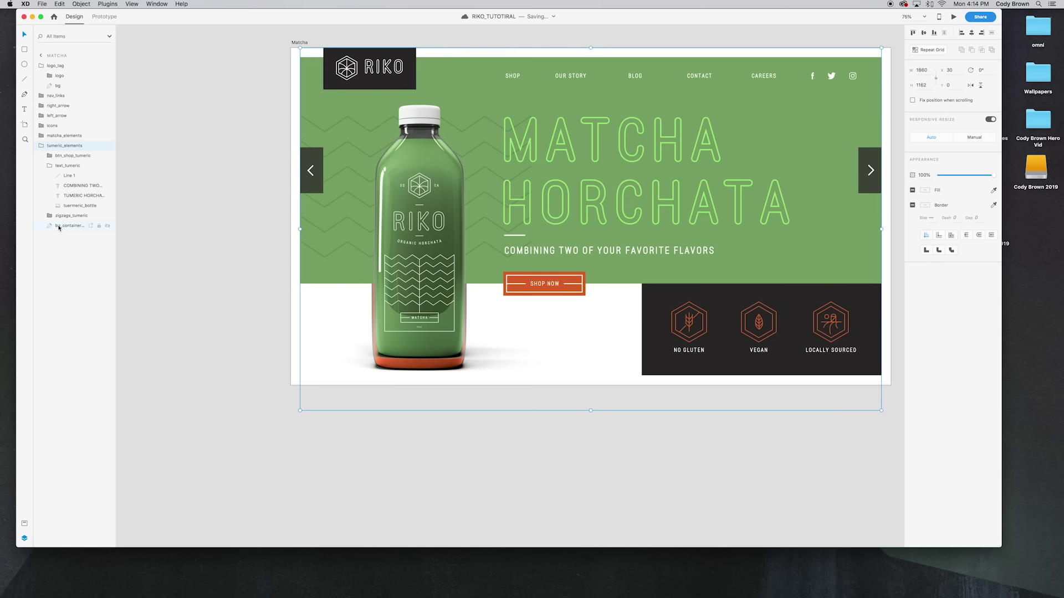
{"action": "left_click", "coordinate": [50, 166]}
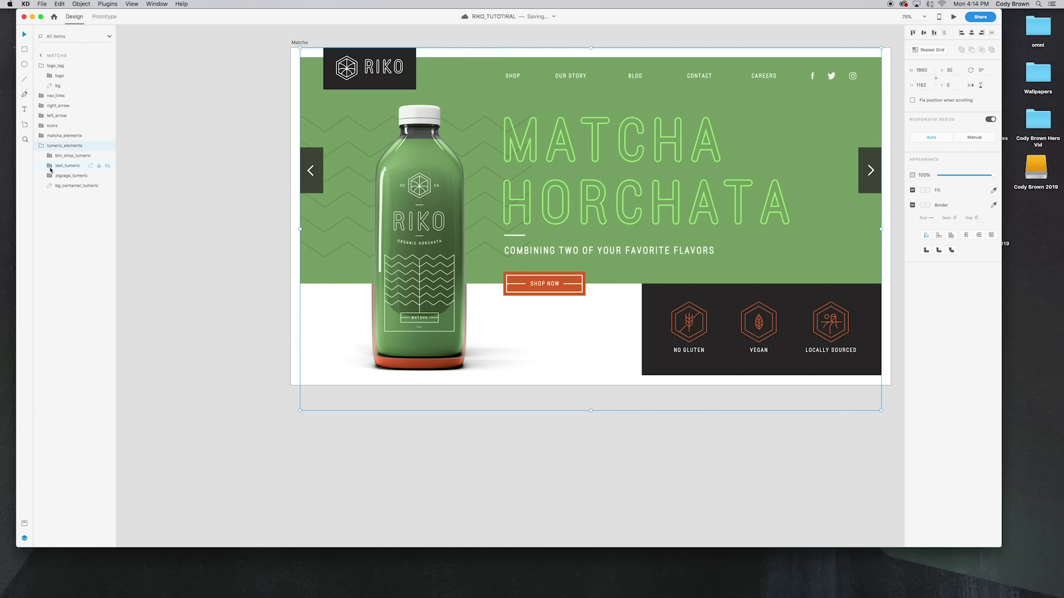
{"action": "left_click", "coordinate": [51, 168]}
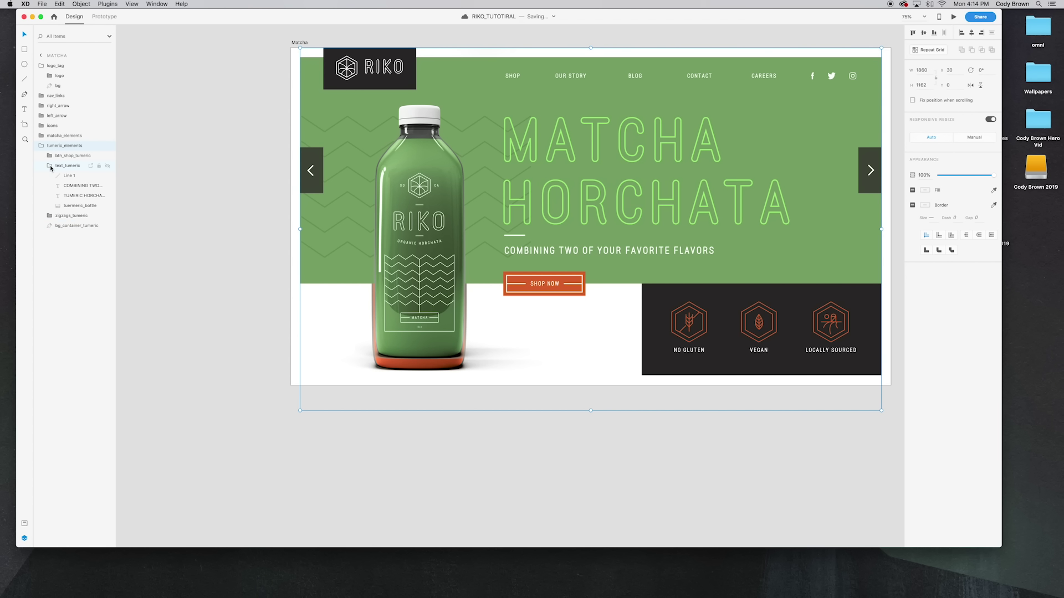
{"action": "left_click", "coordinate": [72, 206]}
{"action": "left_click_drag", "start_coordinate": [548, 410], "coordinate": [540, 408]}
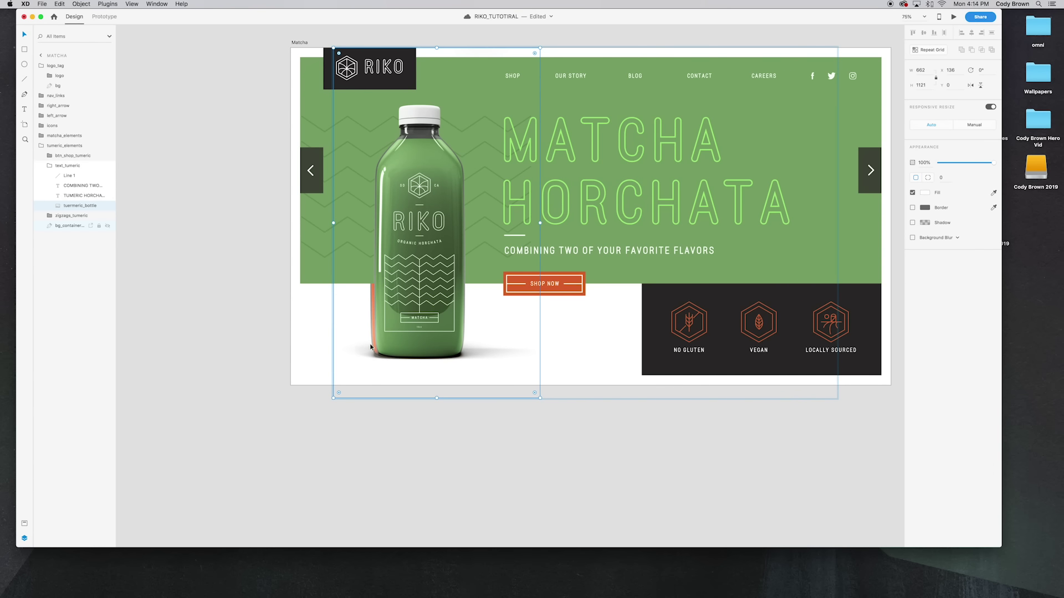
{"action": "left_click_drag", "start_coordinate": [374, 343], "coordinate": [376, 343]}
{"action": "left_click", "coordinate": [51, 166]}
{"action": "left_click", "coordinate": [41, 145]}
{"action": "left_click", "coordinate": [59, 147]}
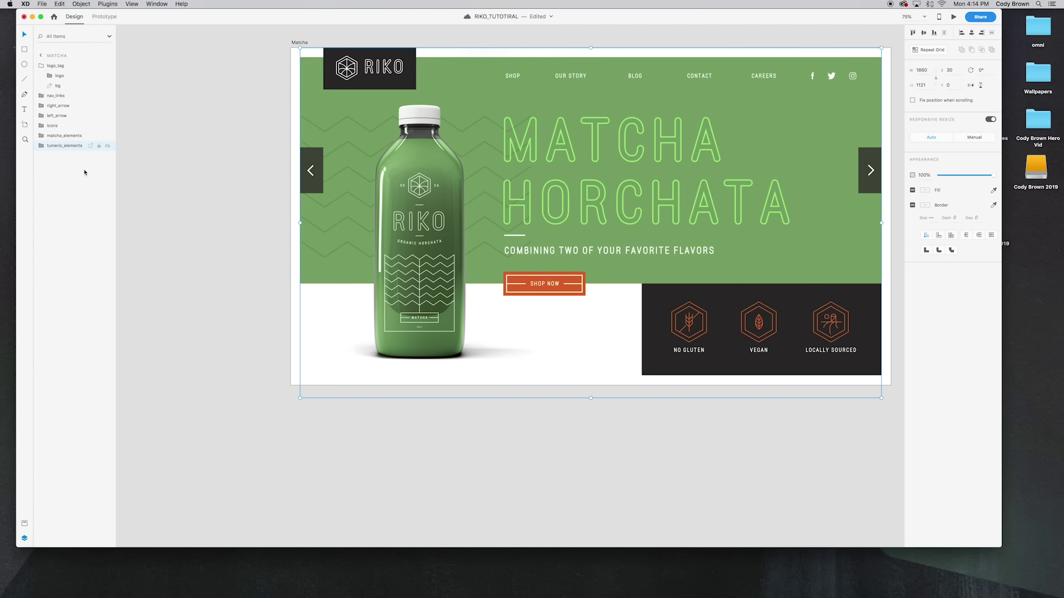
Duplicate the Matcha artboard and place the copy well to the right of the original, leaving a wide empty gap between them.
{"action": "key", "text": "super+minus"}
{"action": "left_click_drag", "start_coordinate": [532, 297], "coordinate": [478, 295]}
{"action": "key", "text": "super+minus"}
{"action": "left_click_drag", "start_coordinate": [497, 157], "coordinate": [444, 142]}
{"action": "left_click", "coordinate": [446, 145]}
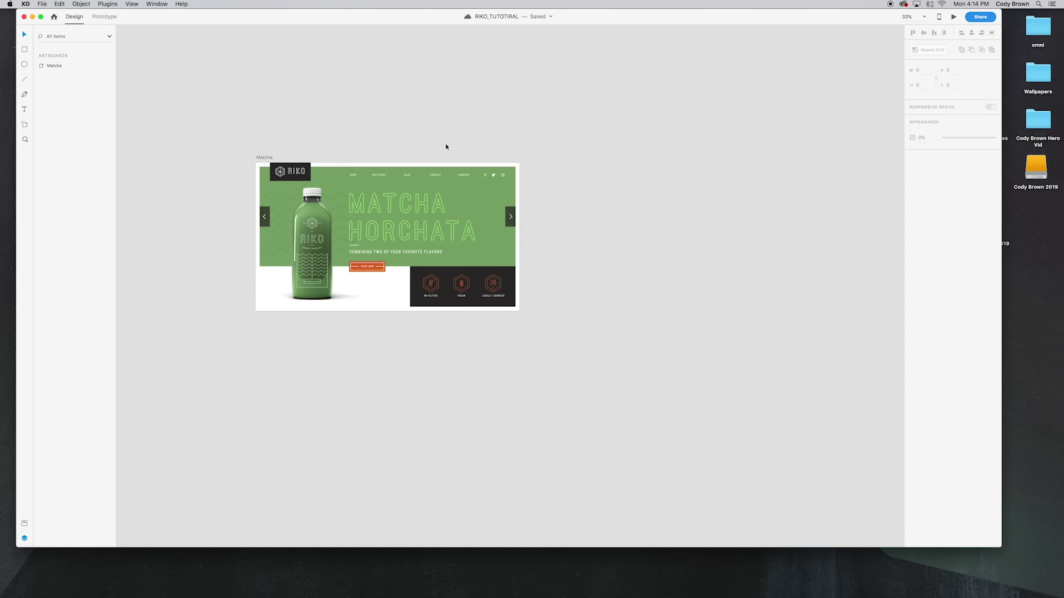
{"action": "left_click", "coordinate": [269, 161]}
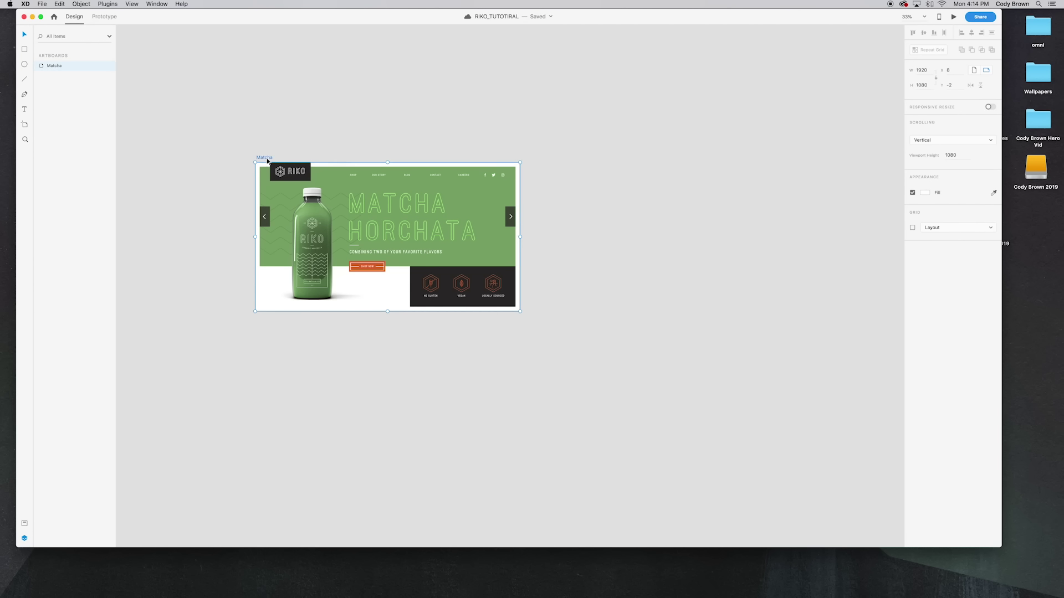
{"action": "left_click_drag", "start_coordinate": [263, 161], "coordinate": [708, 191]}
{"action": "key", "text": "super+minus"}
{"action": "key", "text": "super+minus"}
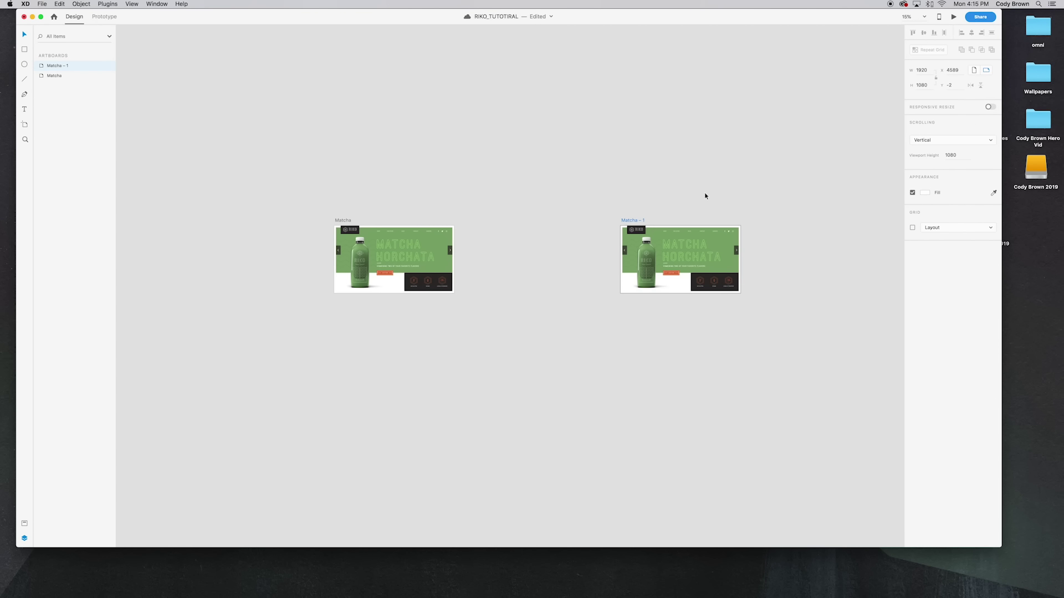
{"action": "left_click_drag", "start_coordinate": [637, 228], "coordinate": [662, 228]}
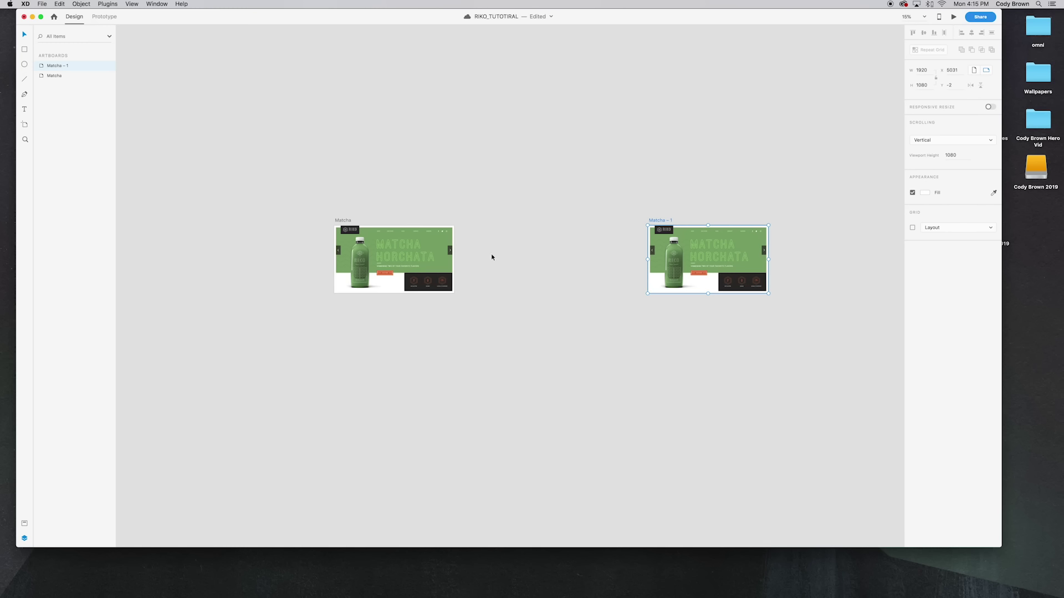
{"action": "left_click_drag", "start_coordinate": [661, 221], "coordinate": [676, 221]}
{"action": "left_click", "coordinate": [476, 214]}
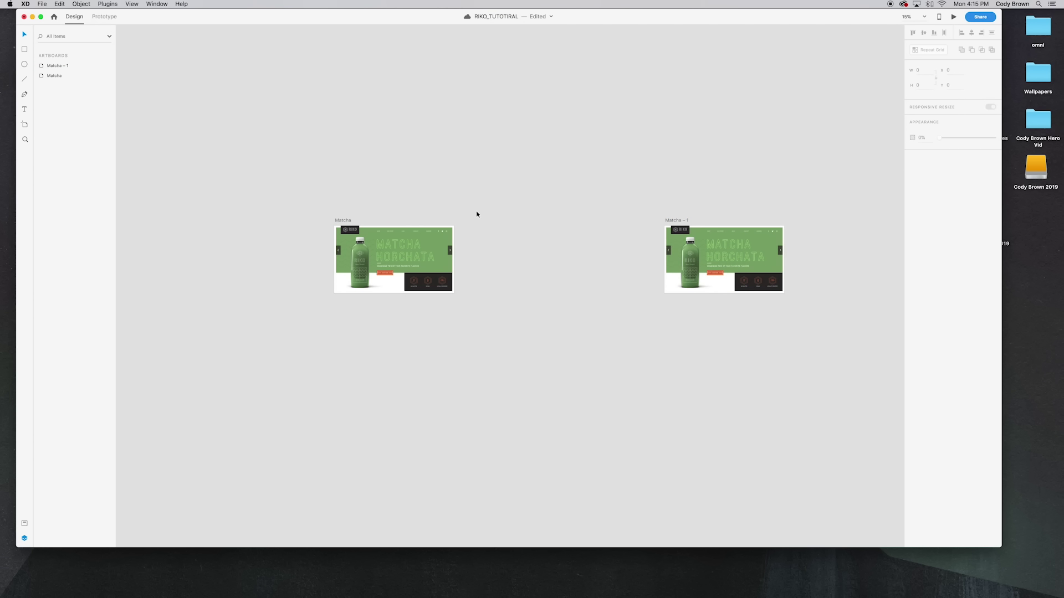
Create a prototype link from right_arrow on the Matcha artboard to the Matcha – 1 artboard.
{"action": "scroll", "coordinate": [477, 214], "scroll_direction": "up", "scroll_amount": 5}
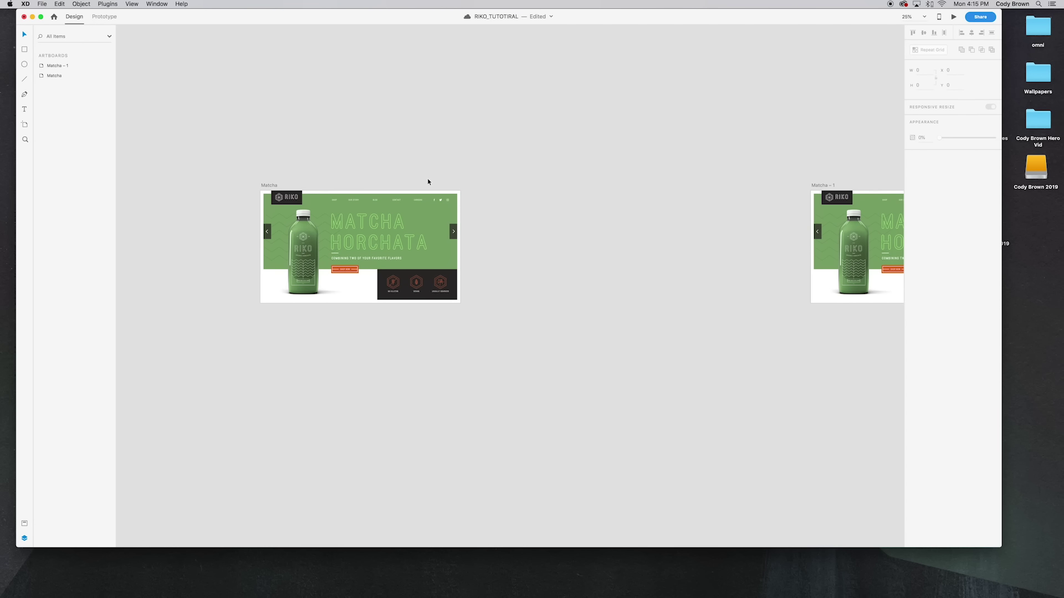
{"action": "left_click", "coordinate": [453, 232]}
{"action": "scroll", "coordinate": [455, 232], "scroll_direction": "right", "scroll_amount": 1}
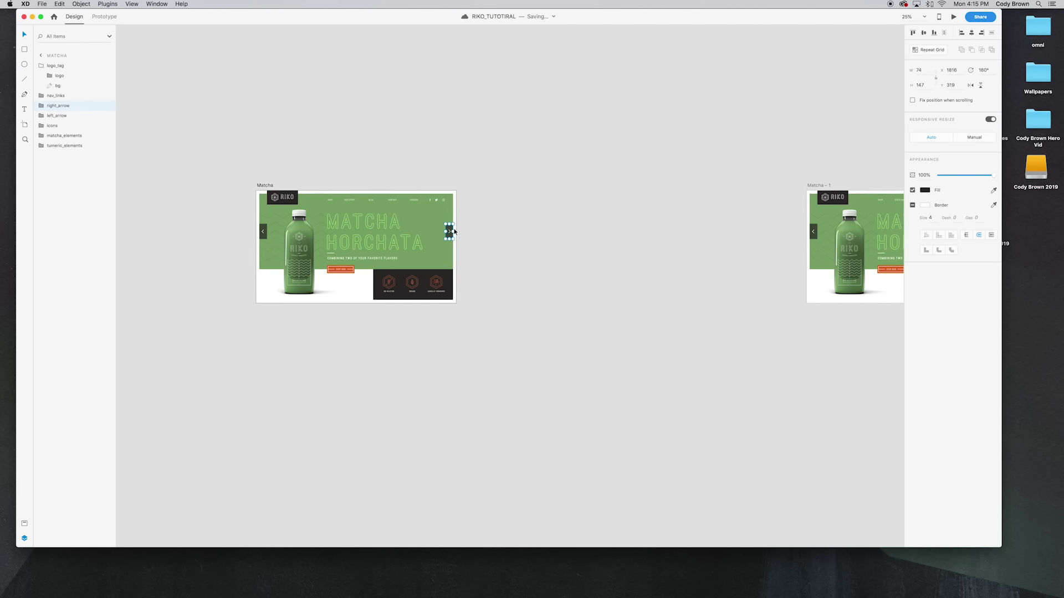
{"action": "scroll", "coordinate": [455, 232], "scroll_direction": "right", "scroll_amount": 3}
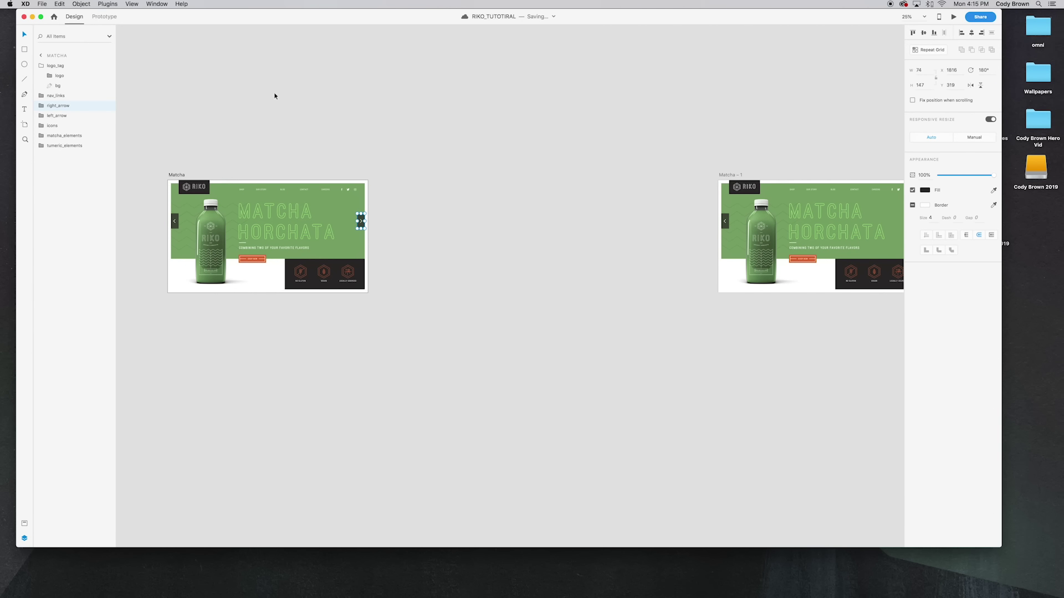
{"action": "left_click", "coordinate": [104, 17]}
{"action": "left_click_drag", "start_coordinate": [368, 223], "coordinate": [738, 270]}
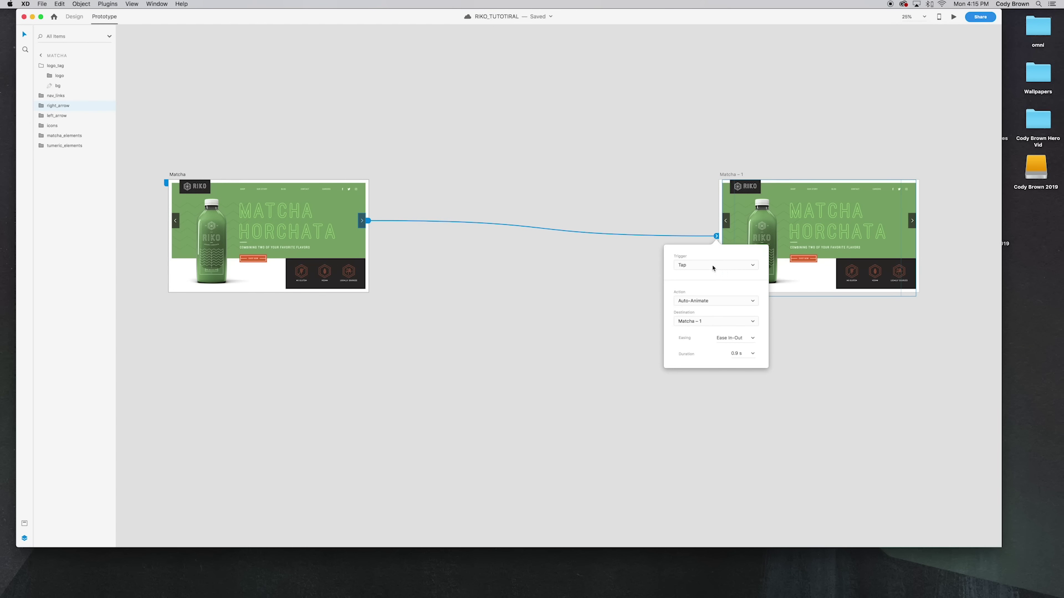
Configure the right_arrow link with a Tap trigger, Auto-Animate action and a duration of 1 s.
{"action": "left_click", "coordinate": [714, 266]}
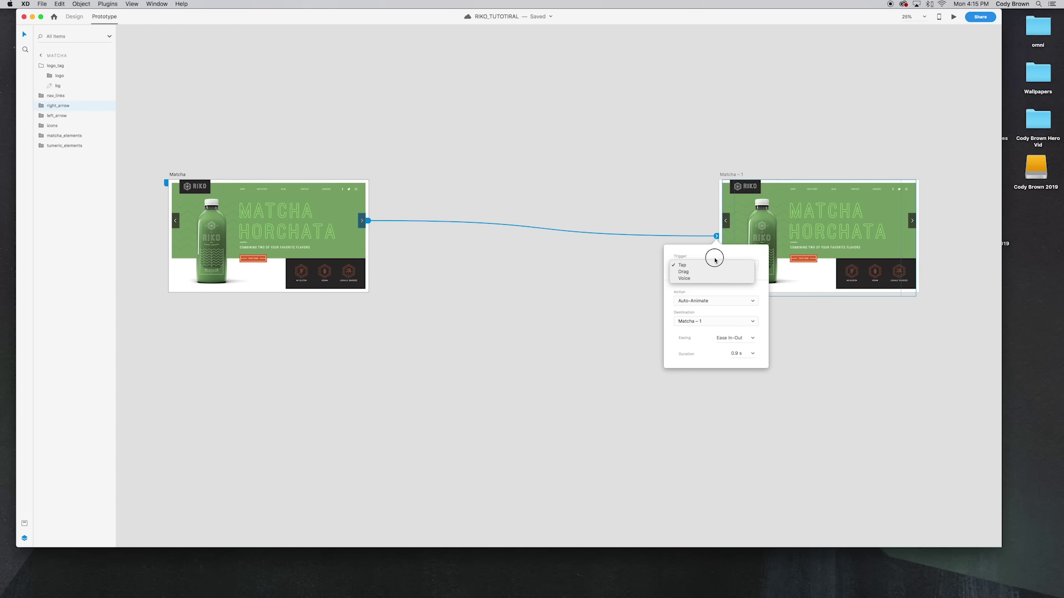
{"action": "left_click", "coordinate": [717, 259]}
{"action": "left_click", "coordinate": [708, 300]}
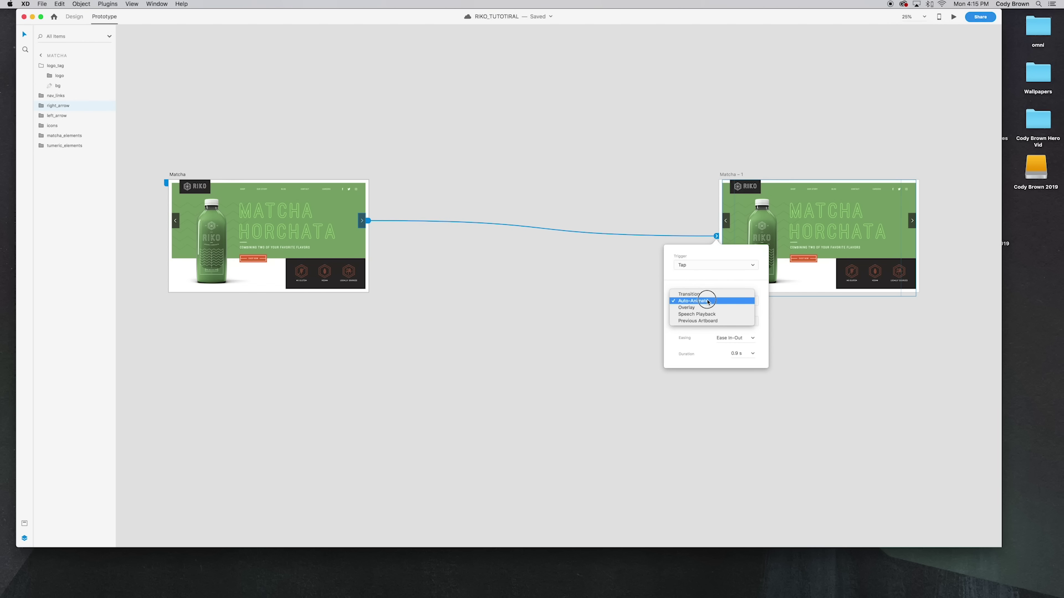
{"action": "left_click", "coordinate": [756, 301]}
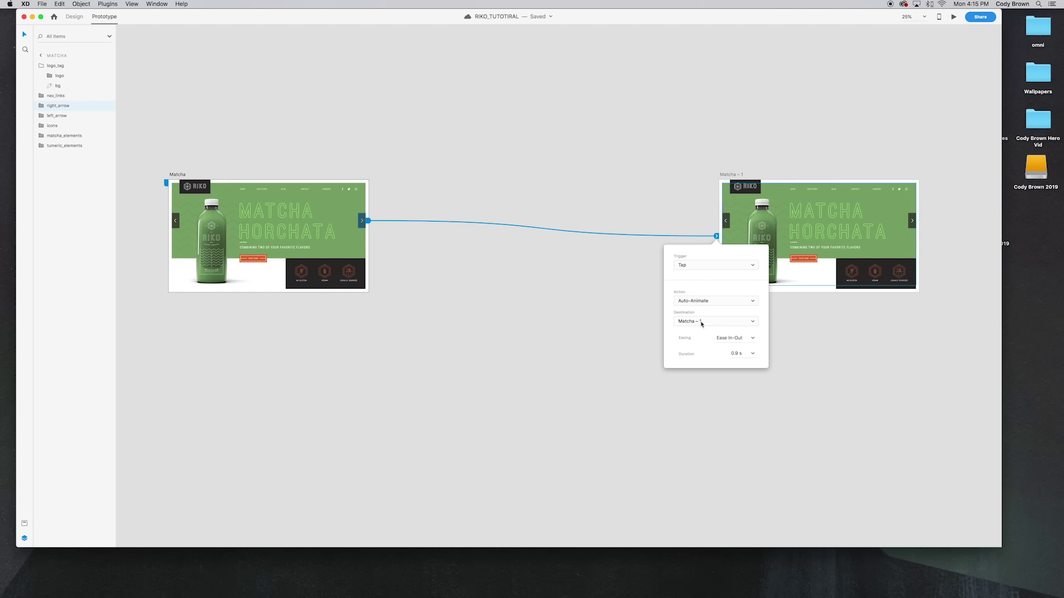
{"action": "left_click", "coordinate": [740, 353]}
{"action": "left_click", "coordinate": [670, 169]}
Move the matcha_elements group off the left side of the Matcha – 1 artboard, leaving the turmeric design in place.
{"action": "scroll", "coordinate": [670, 169], "scroll_direction": "right", "scroll_amount": 5}
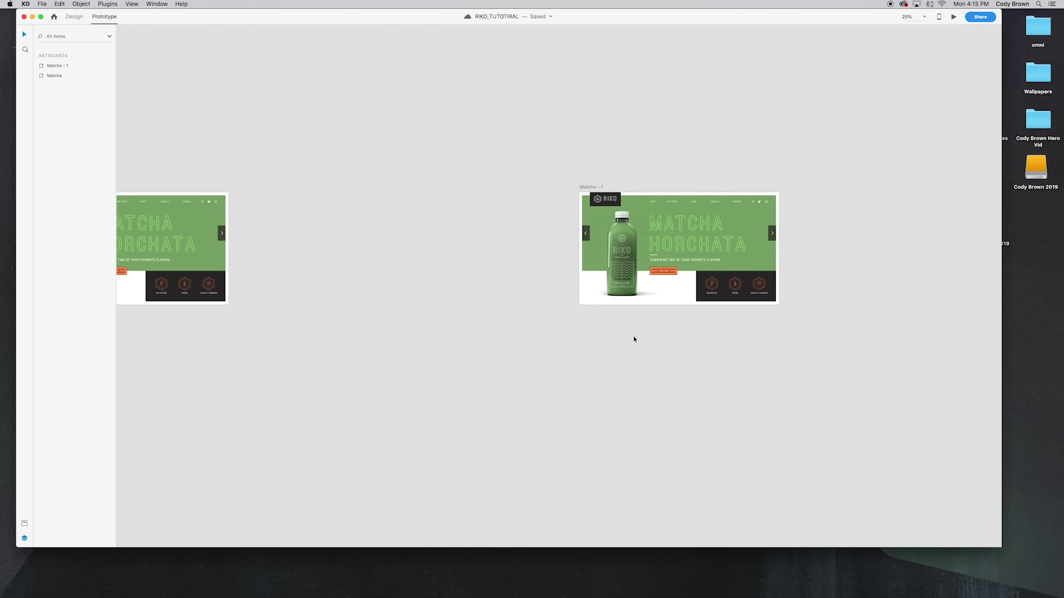
{"action": "left_click", "coordinate": [627, 285]}
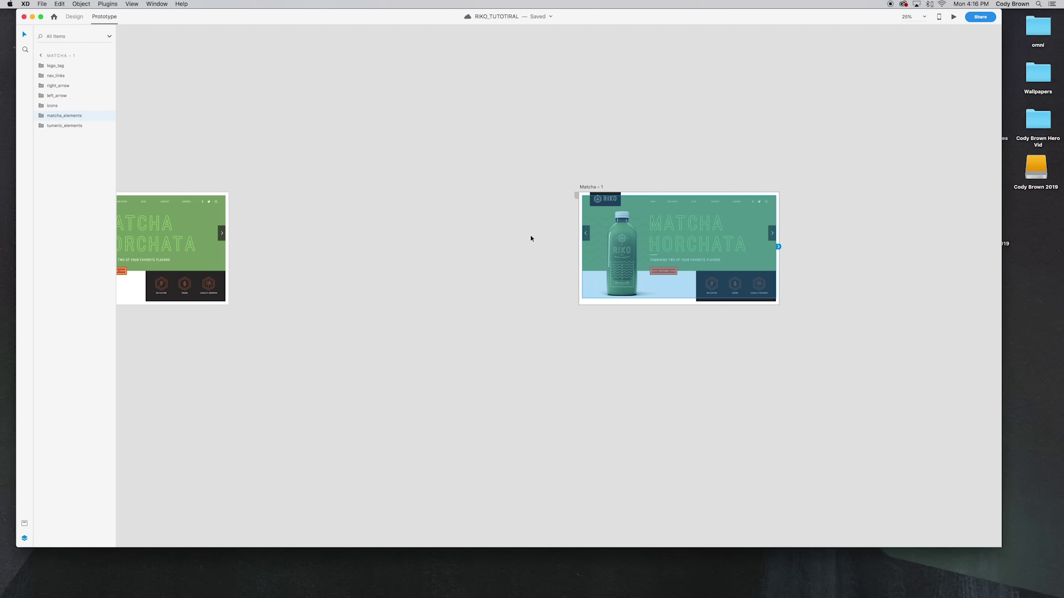
{"action": "left_click_drag", "start_coordinate": [688, 246], "coordinate": [624, 230]}
Preview the prototype from the Matcha artboard, test the right arrow transition, and close the preview.
{"action": "left_click", "coordinate": [162, 189]}
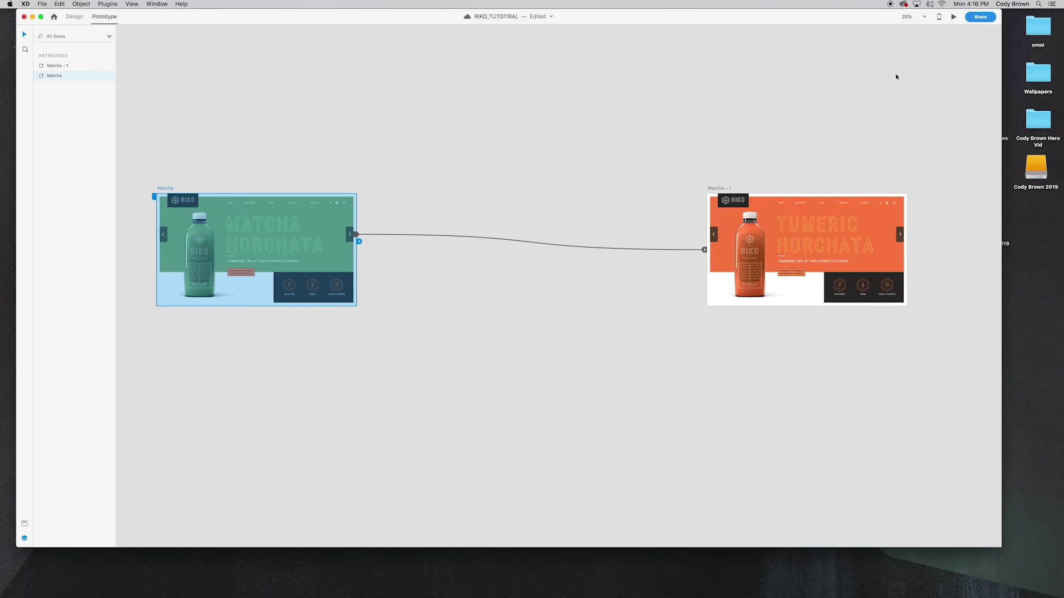
{"action": "left_click", "coordinate": [954, 17]}
{"action": "left_click", "coordinate": [939, 198]}
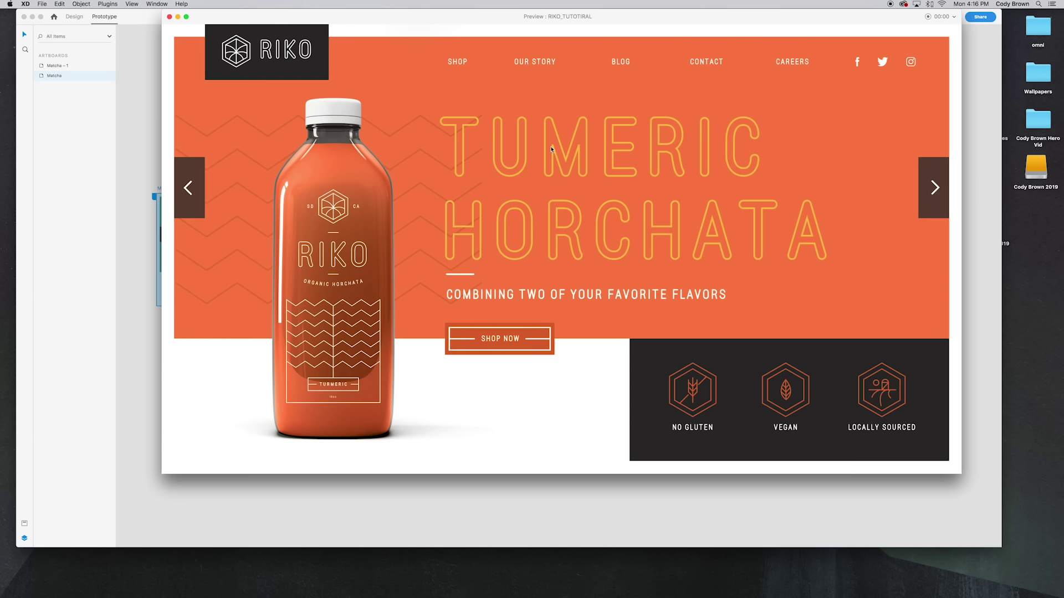
{"action": "left_click", "coordinate": [170, 17]}
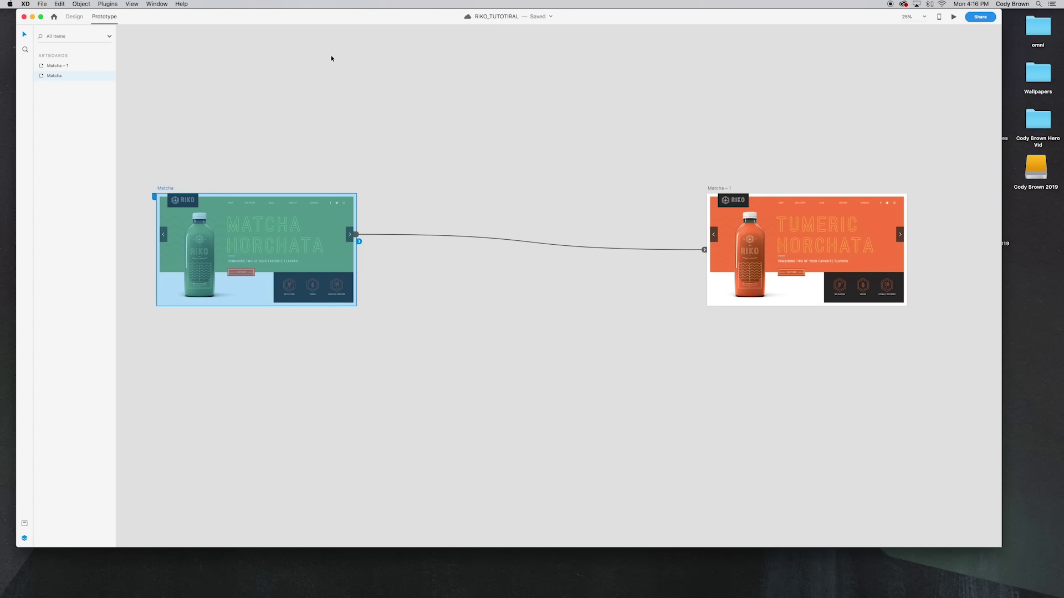
On the Matcha artboard, hide matcha_elements and move the tumeric_elements group off the artboard's right side.
{"action": "key", "text": "super+1"}
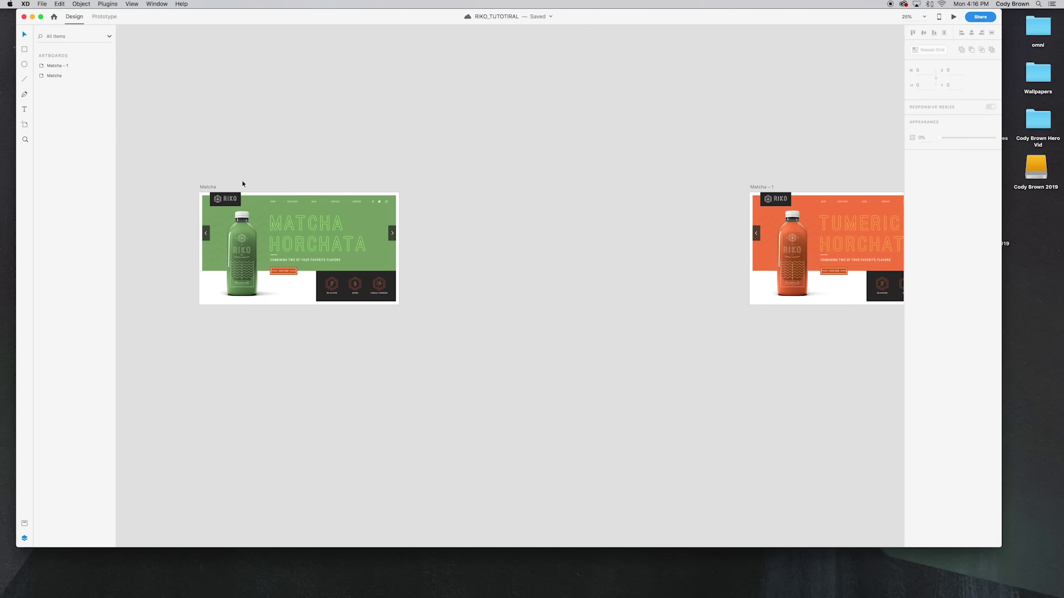
{"action": "left_click", "coordinate": [209, 189]}
{"action": "left_click", "coordinate": [247, 217]}
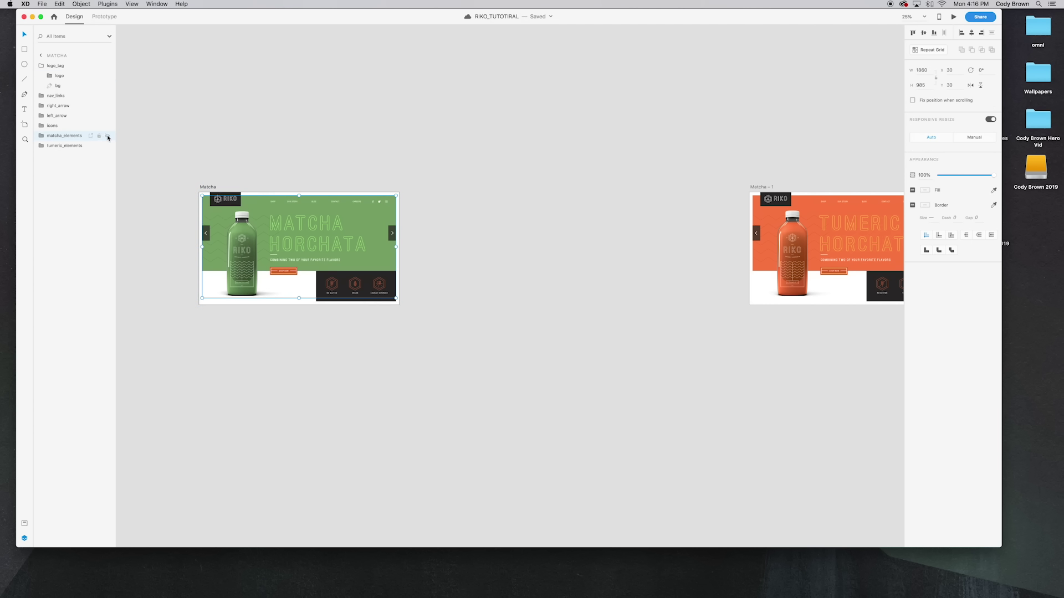
{"action": "left_click", "coordinate": [108, 138]}
{"action": "left_click", "coordinate": [65, 145]}
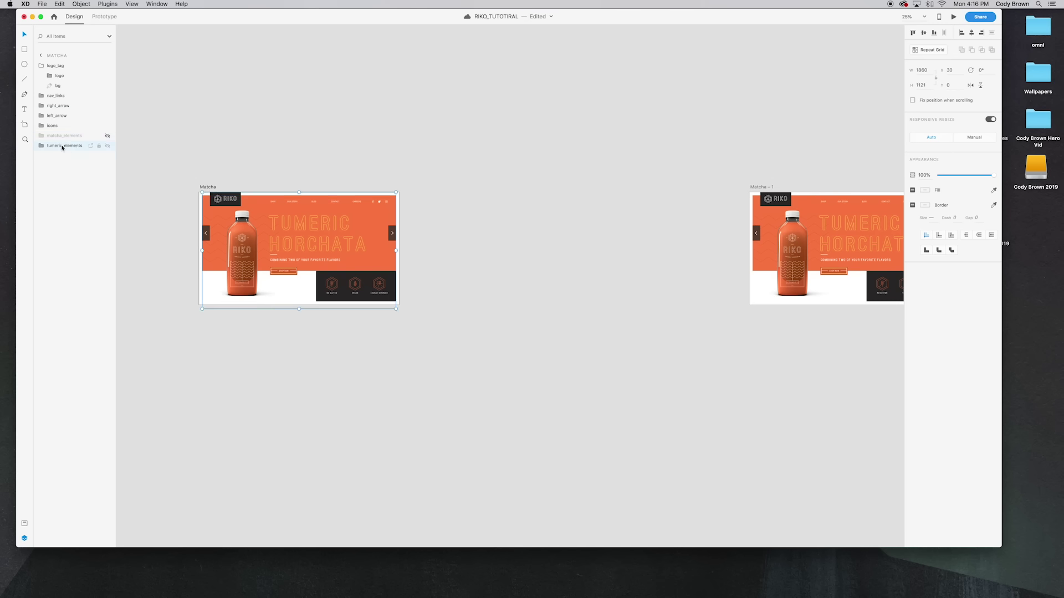
{"action": "left_click_drag", "start_coordinate": [224, 227], "coordinate": [422, 232]}
{"action": "left_click", "coordinate": [181, 169]}
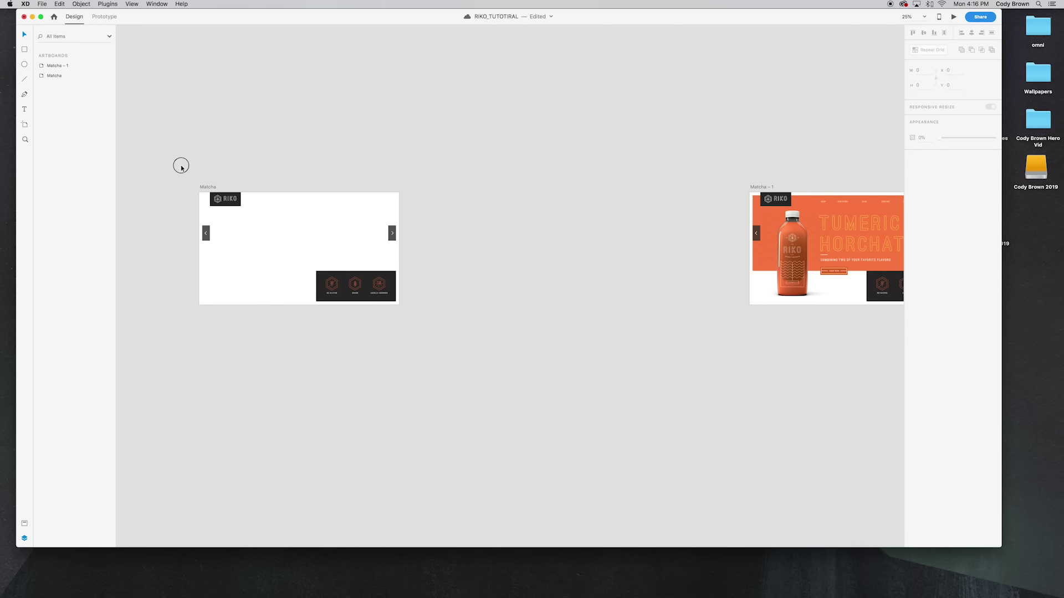
Show the matcha_elements group again on the Matcha artboard.
{"action": "left_click", "coordinate": [194, 187]}
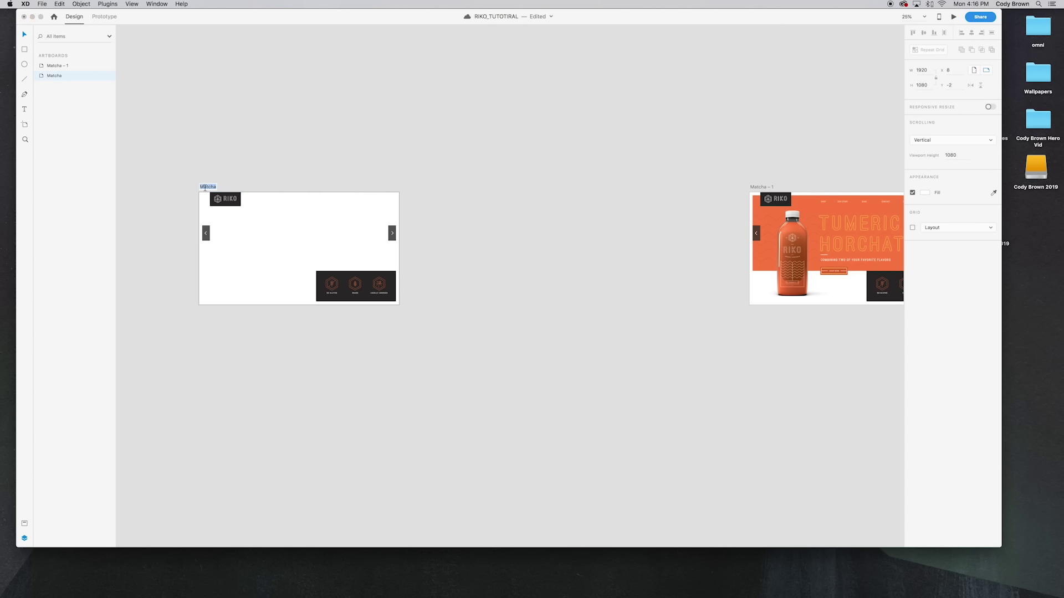
{"action": "left_click", "coordinate": [230, 209]}
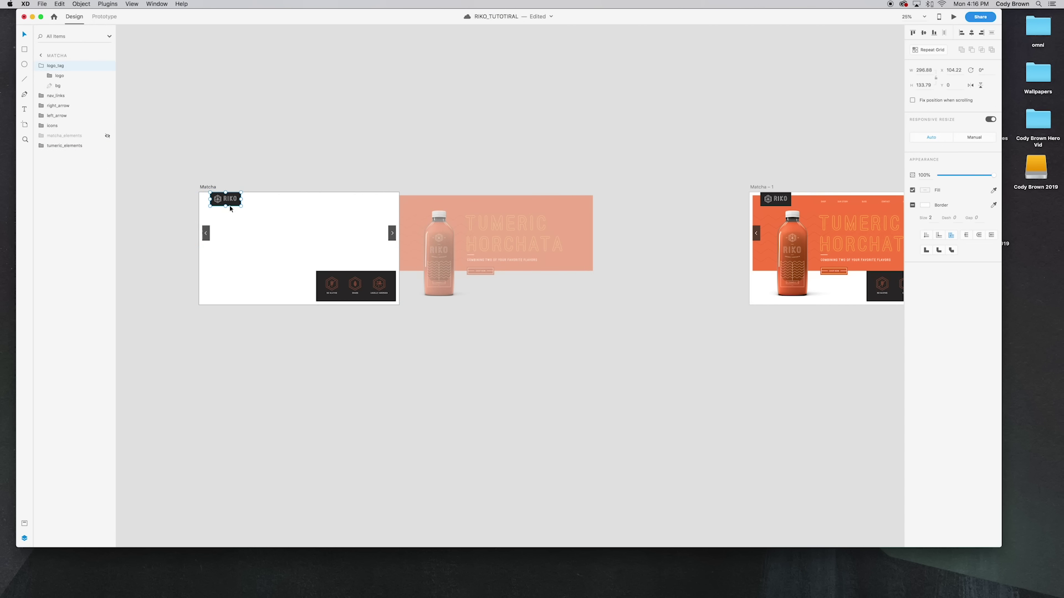
{"action": "left_click", "coordinate": [108, 136]}
{"action": "left_click", "coordinate": [153, 143]}
Preview the slide from the Matcha artboard to the turmeric design, replay the right arrow transition, and close the preview.
{"action": "left_click", "coordinate": [211, 189]}
{"action": "left_click", "coordinate": [954, 17]}
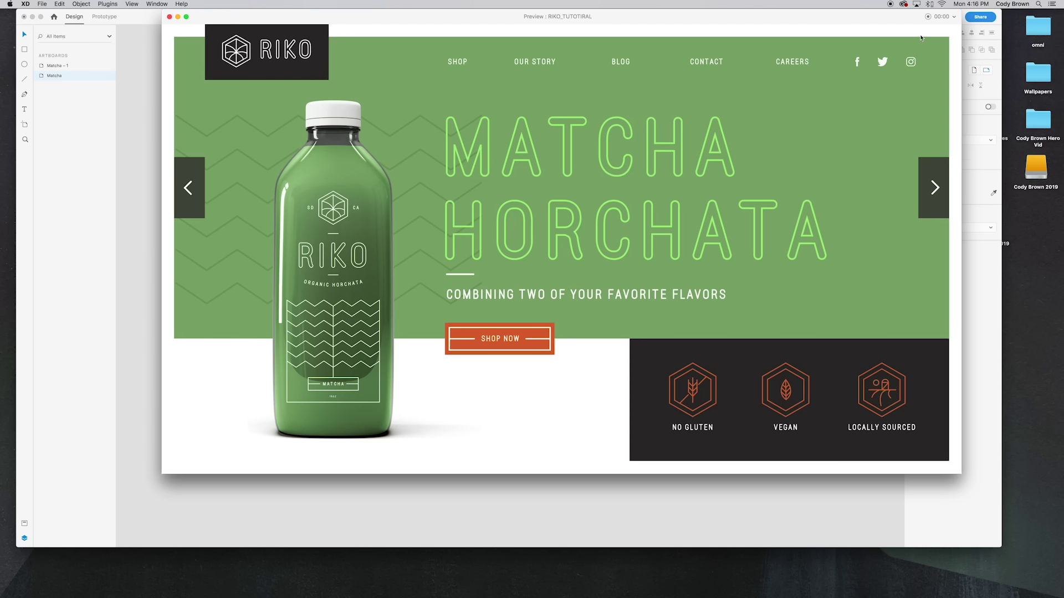
{"action": "left_click", "coordinate": [936, 188]}
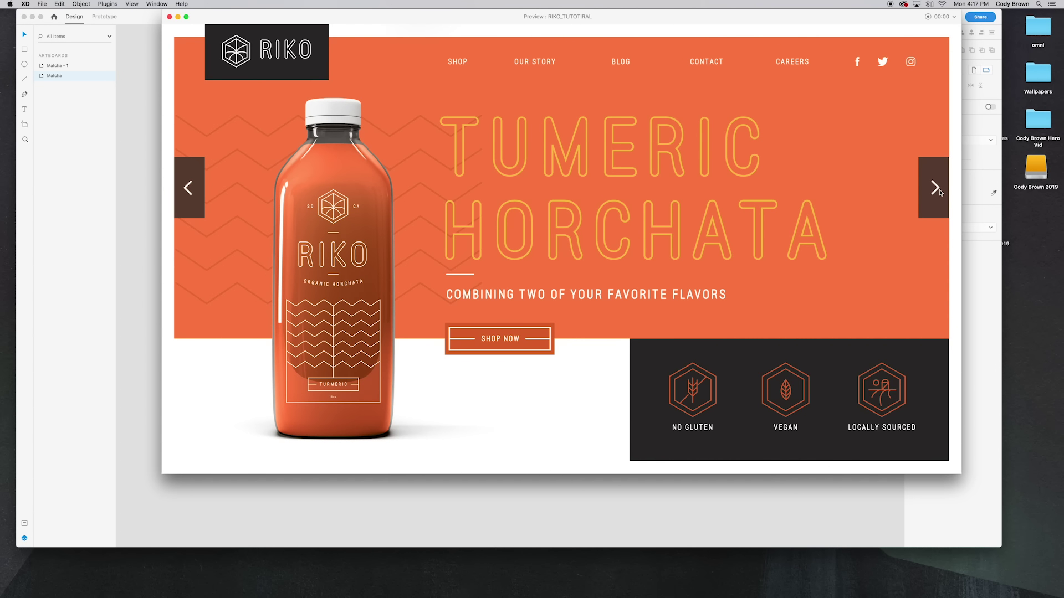
{"action": "left_click", "coordinate": [940, 192]}
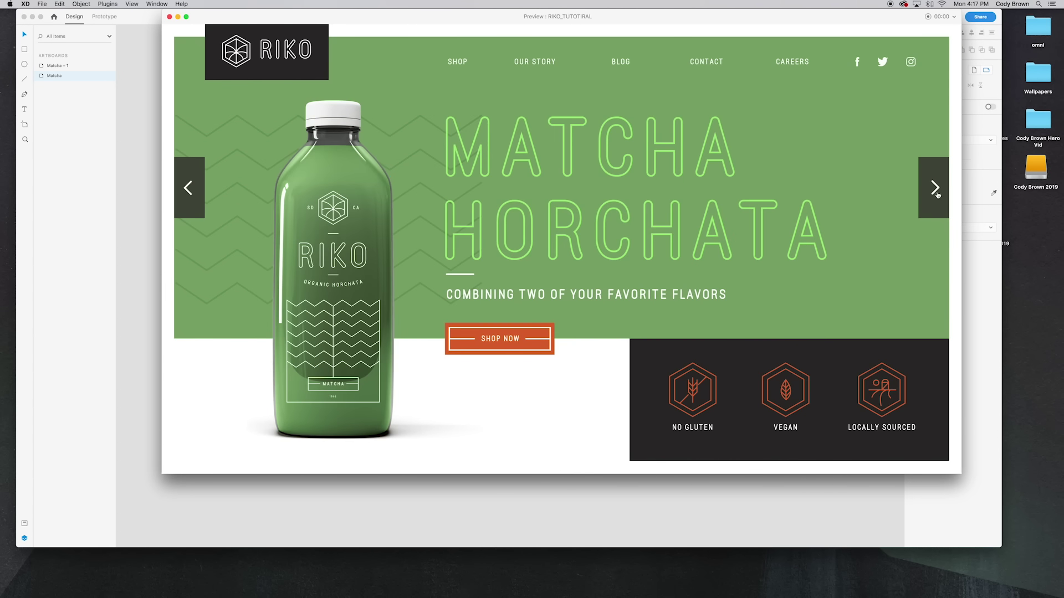
{"action": "left_click", "coordinate": [938, 193]}
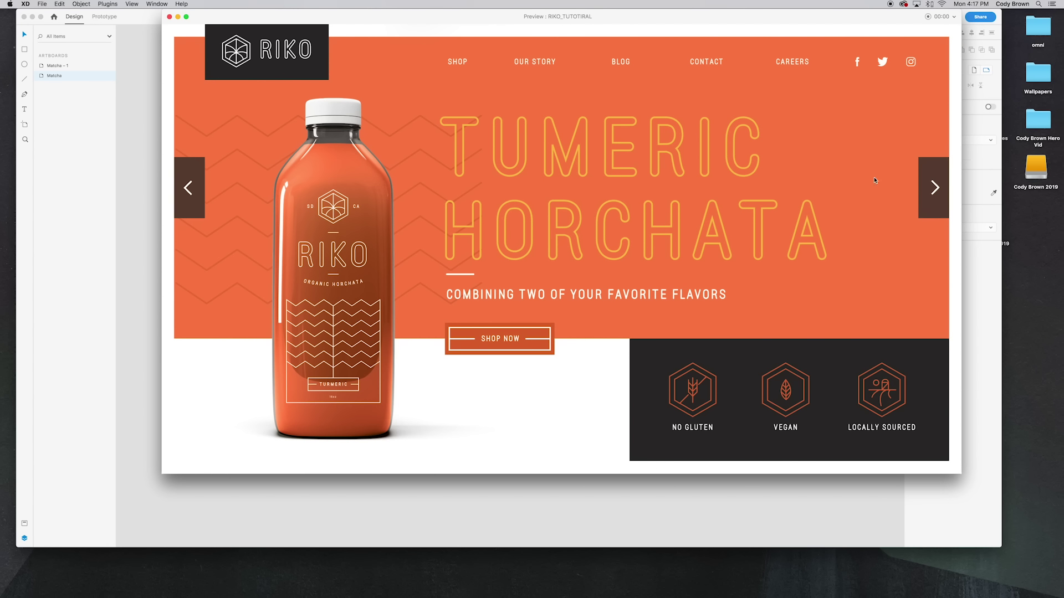
{"action": "left_click", "coordinate": [169, 17]}
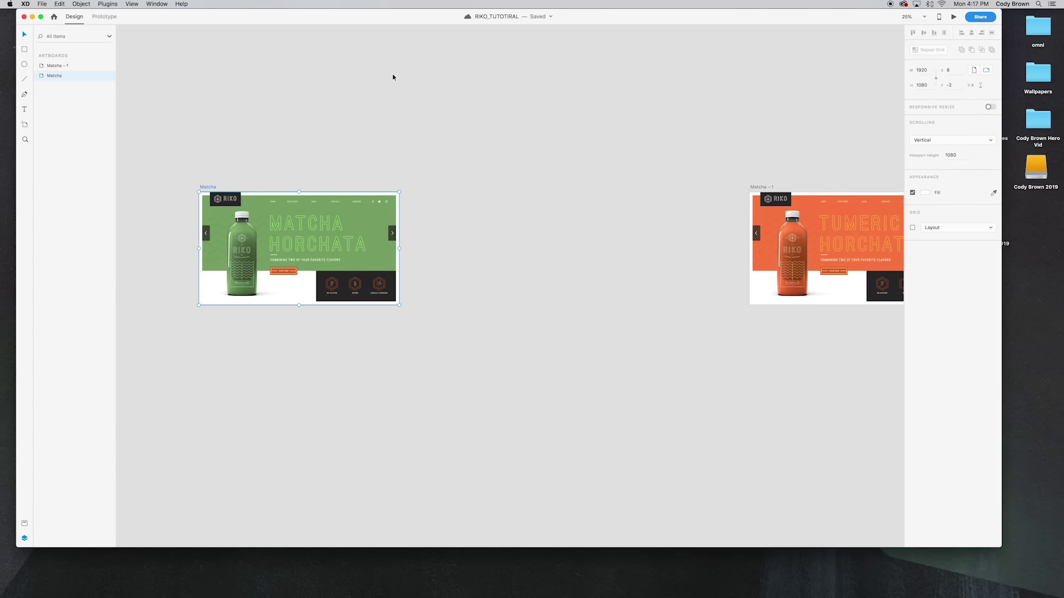
Link left_arrow on the Matcha – 1 artboard back to the Matcha artboard with a Tap trigger and 1 s Auto-Animate.
{"action": "left_click", "coordinate": [756, 234]}
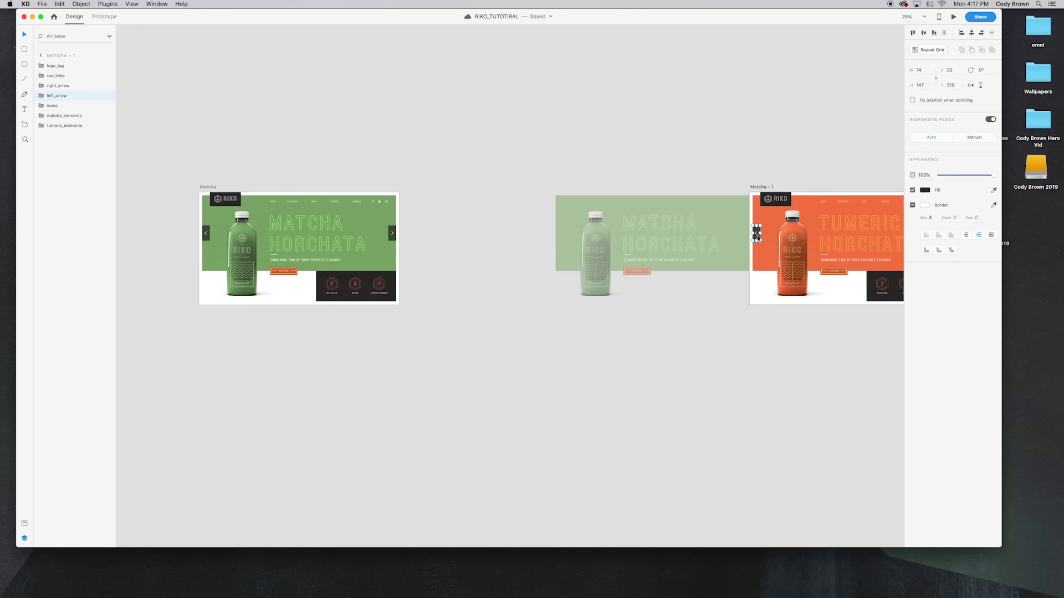
{"action": "left_click", "coordinate": [102, 17]}
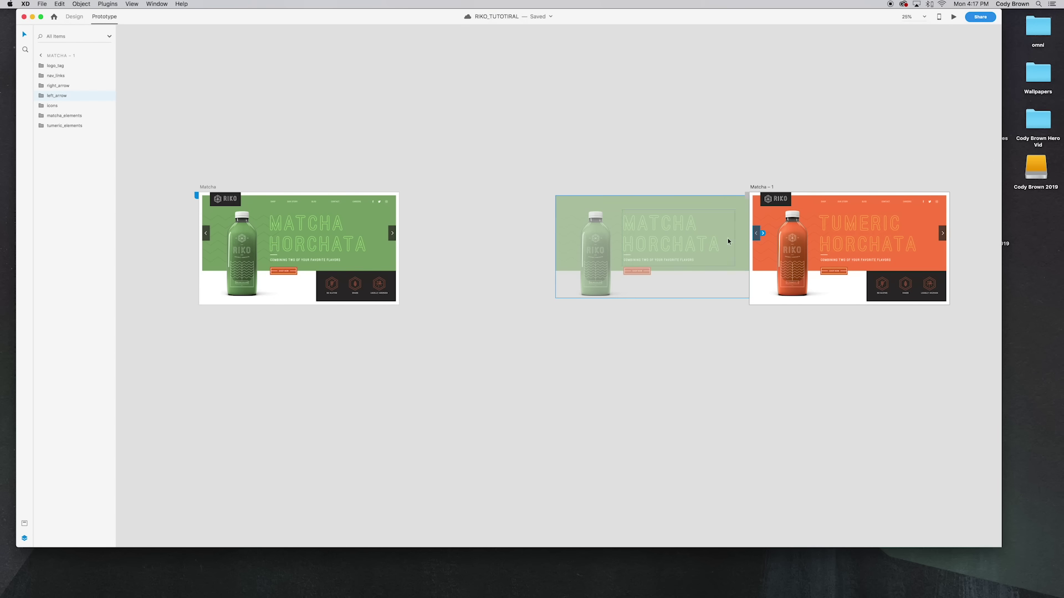
{"action": "left_click", "coordinate": [759, 236]}
{"action": "left_click_drag", "start_coordinate": [760, 239], "coordinate": [372, 245]}
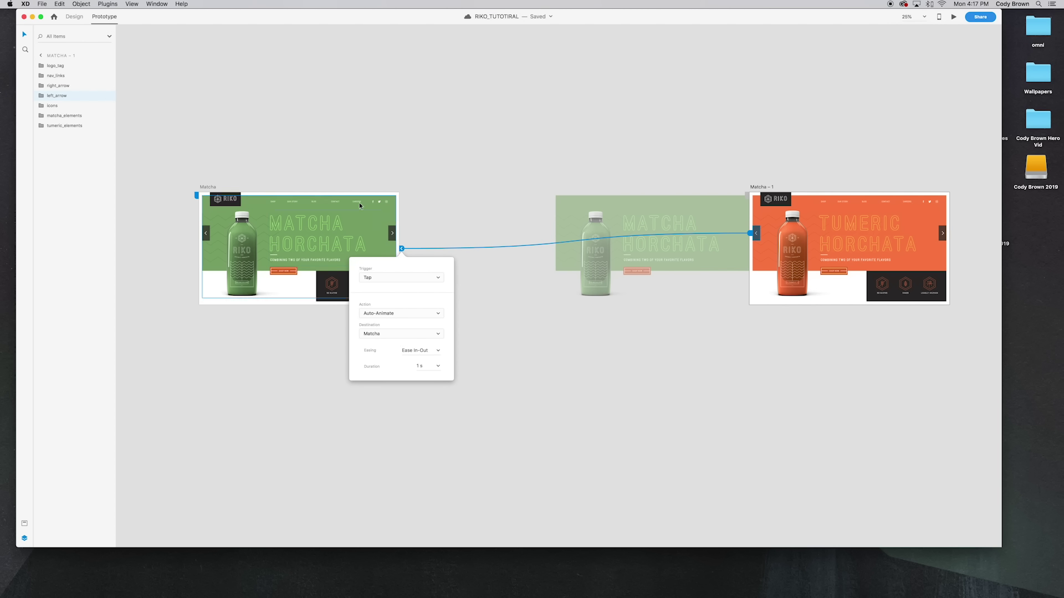
{"action": "left_click", "coordinate": [222, 181]}
Preview the prototype from the Matcha artboard and test sliding between both flavors with the right and left arrows.
{"action": "left_click", "coordinate": [208, 187]}
{"action": "left_click", "coordinate": [953, 17]}
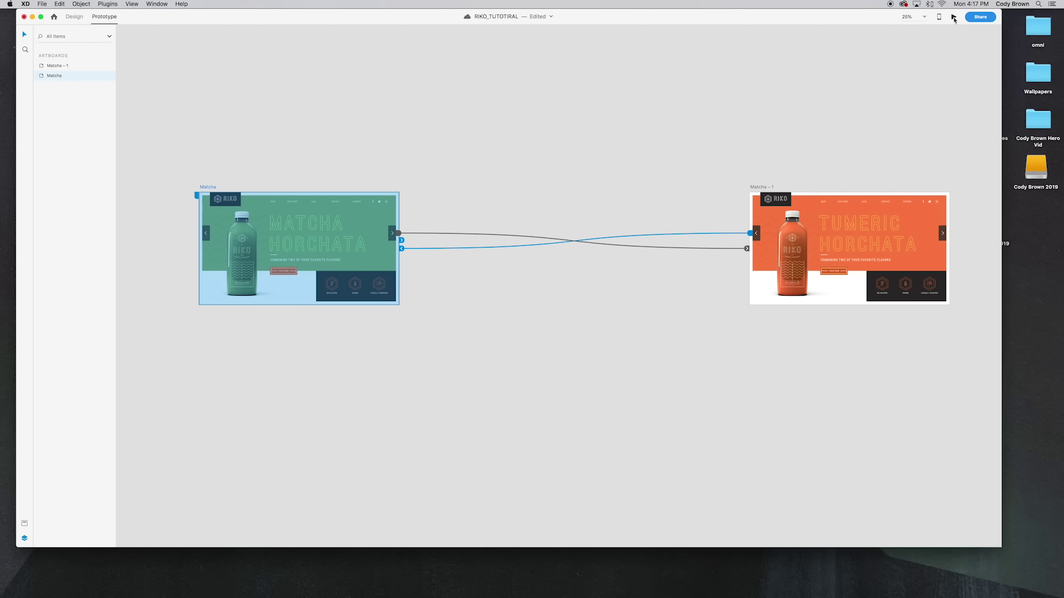
{"action": "left_click", "coordinate": [946, 203]}
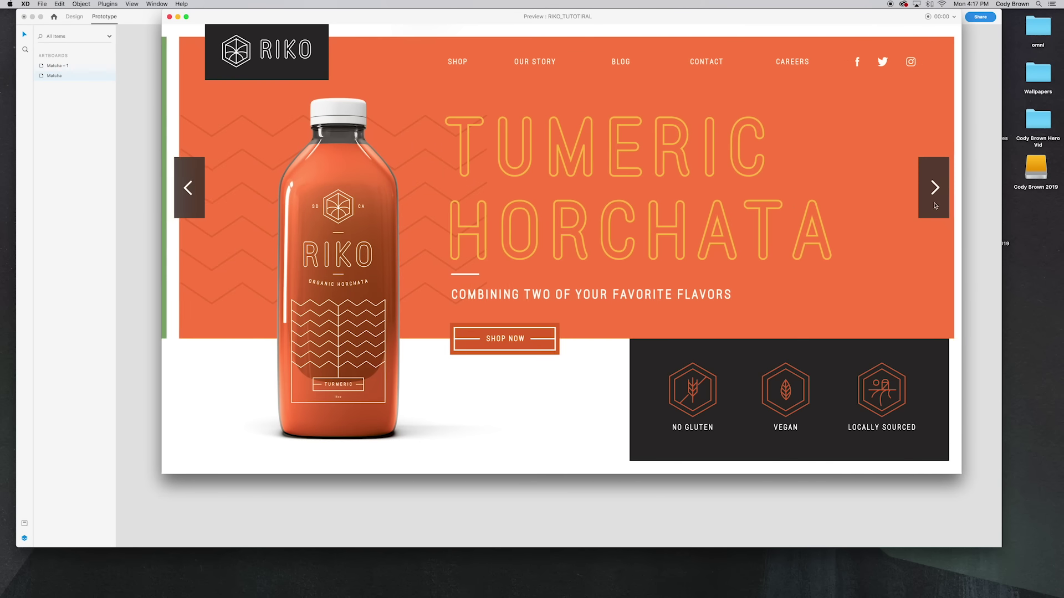
{"action": "left_click", "coordinate": [191, 187]}
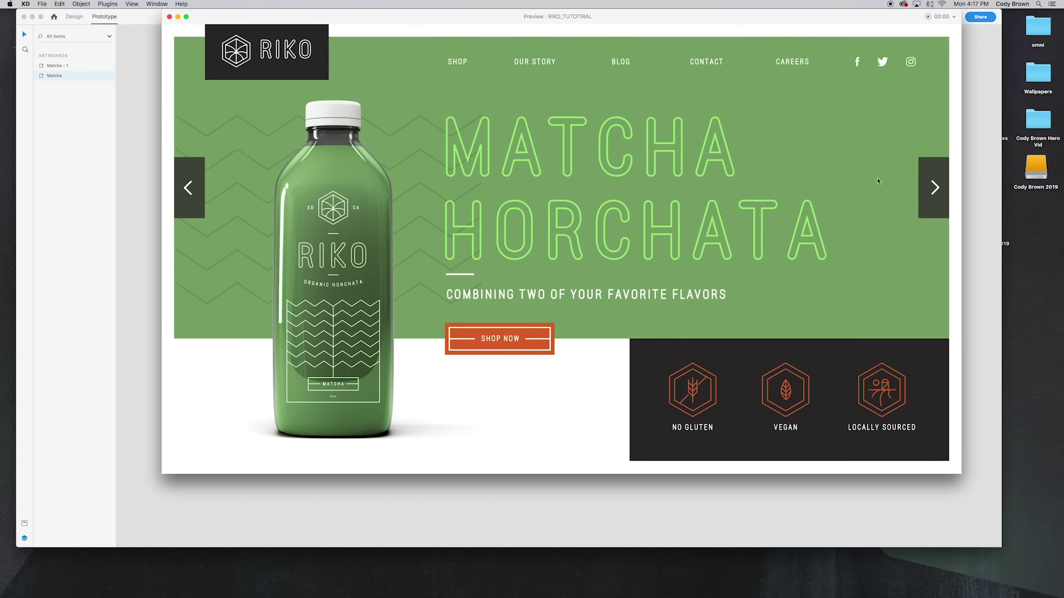
{"action": "left_click", "coordinate": [935, 191]}
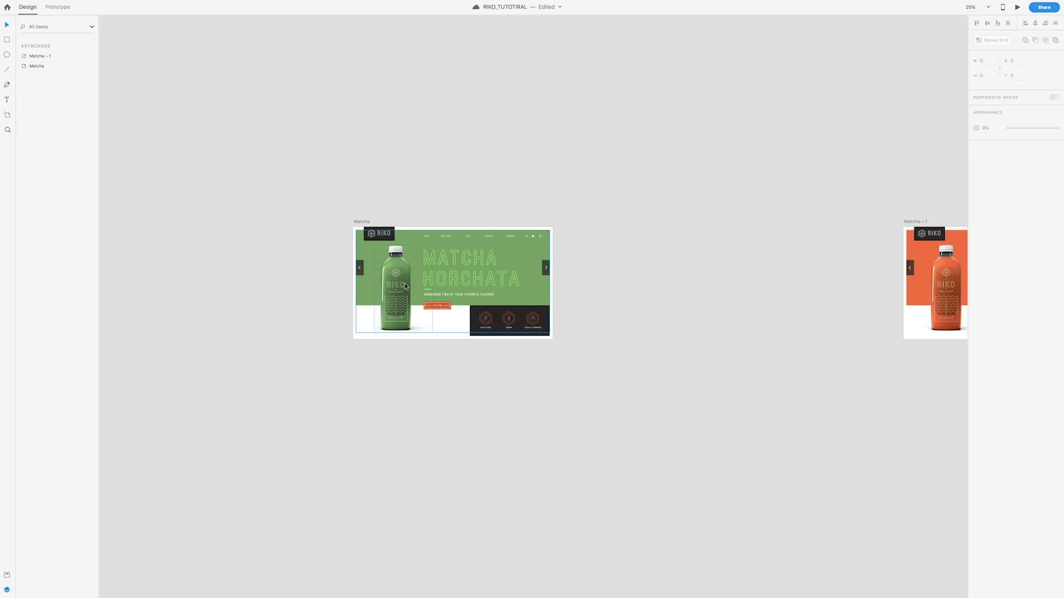
Move the turmeric bottle from beside the Matcha artboard to just below it, directly under the matcha bottle.
{"action": "double_click", "coordinate": [405, 282]}
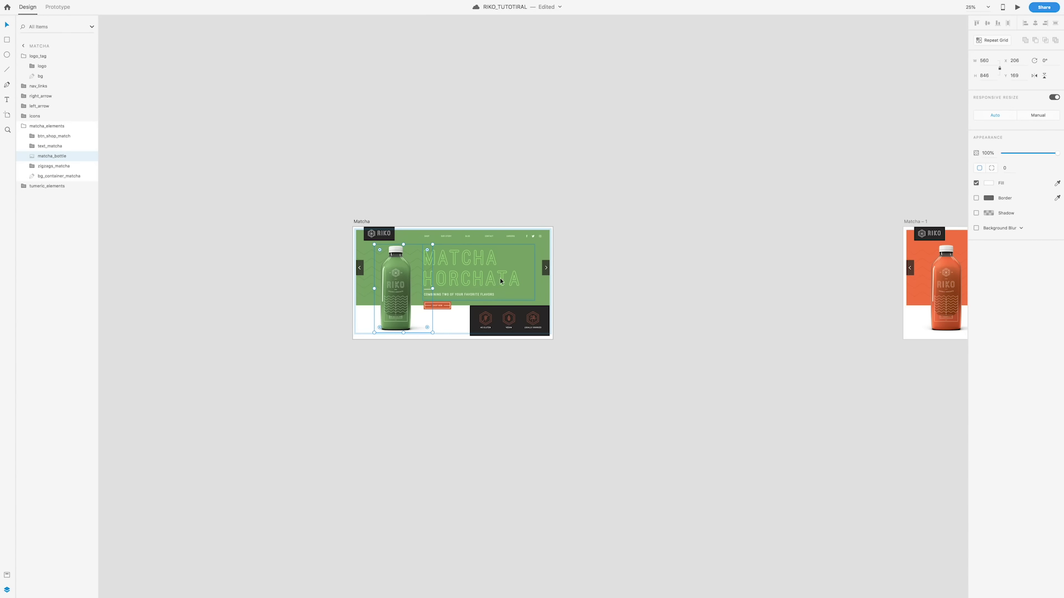
{"action": "left_click", "coordinate": [357, 223]}
{"action": "left_click", "coordinate": [573, 261]}
{"action": "left_click", "coordinate": [541, 258]}
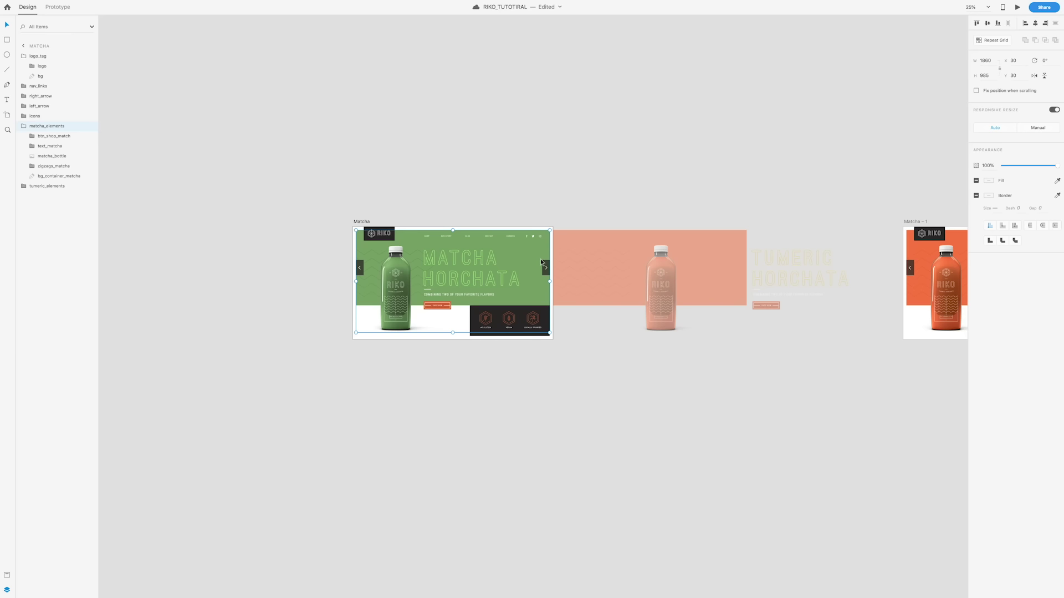
{"action": "left_click_drag", "start_coordinate": [666, 270], "coordinate": [399, 374]}
{"action": "double_click", "coordinate": [665, 271]}
Preview the Matcha artboard, test the turmeric bottle's movement with the right and left arrows, and close the preview.
{"action": "left_click", "coordinate": [1017, 8]}
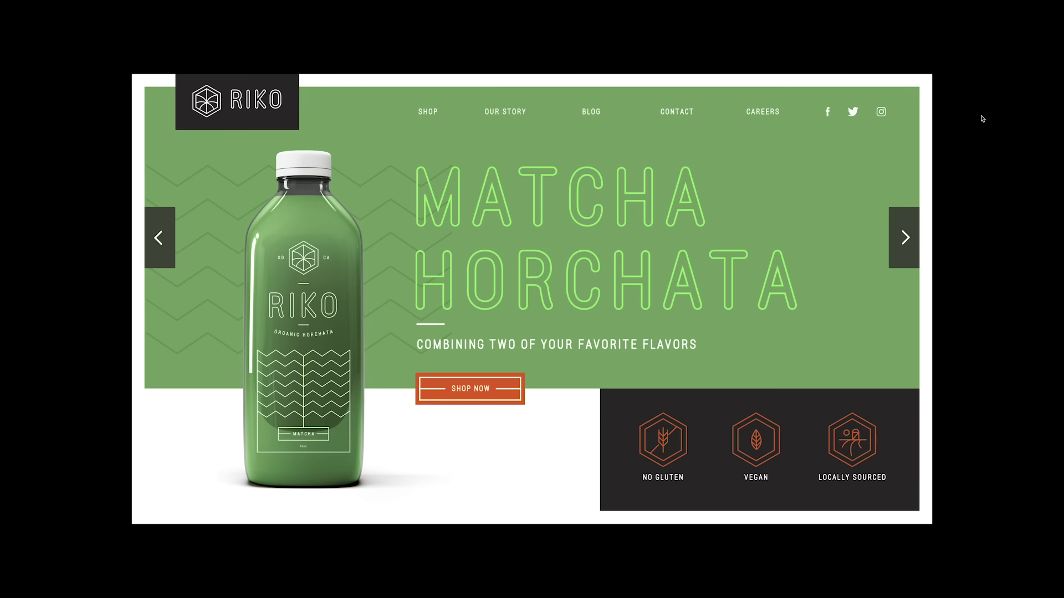
{"action": "left_click", "coordinate": [905, 237]}
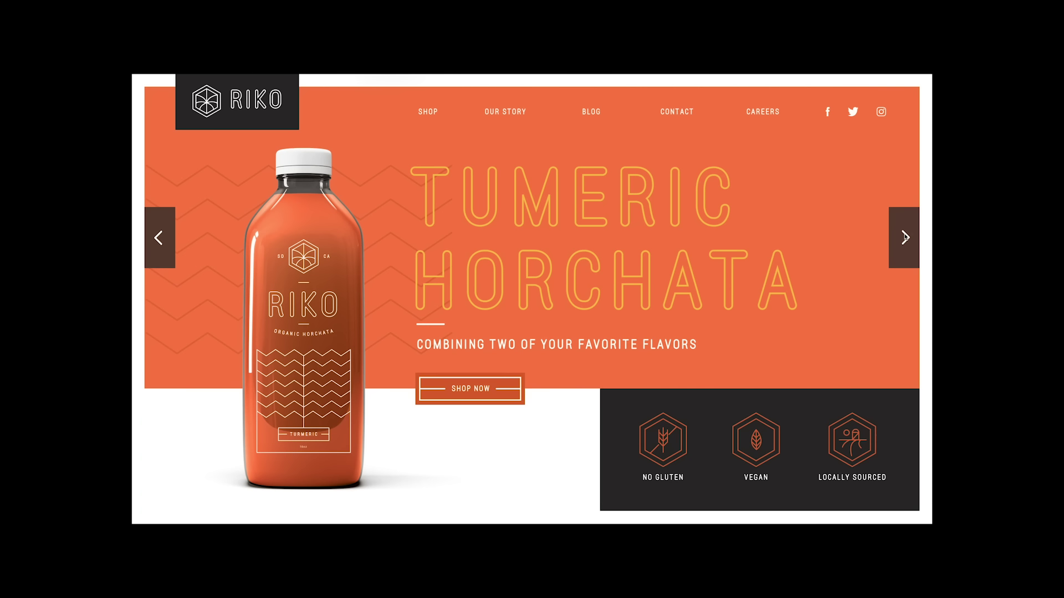
{"action": "left_click", "coordinate": [168, 239]}
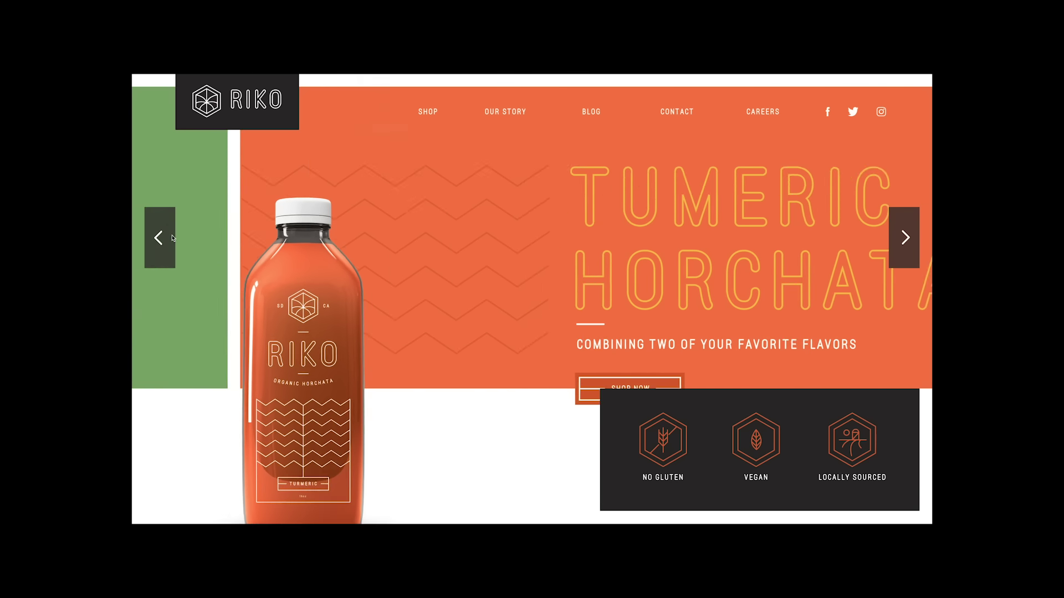
{"action": "key", "text": "Escape"}
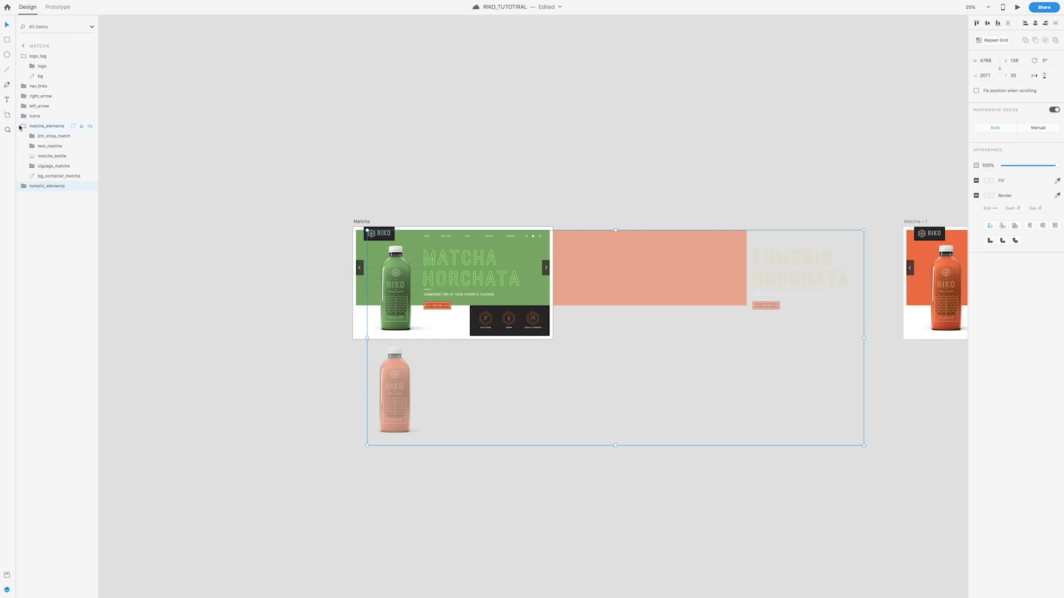
Collapse the matcha_elements group and move tumeric_elements above it in the Matcha artboard's layer order.
{"action": "left_click", "coordinate": [20, 127]}
{"action": "left_click_drag", "start_coordinate": [23, 136], "coordinate": [36, 126]}
Preview the Matcha artboard and repeatedly slide between both flavors with the arrows to check the bottle's vertical animation.
{"action": "left_click", "coordinate": [1017, 7]}
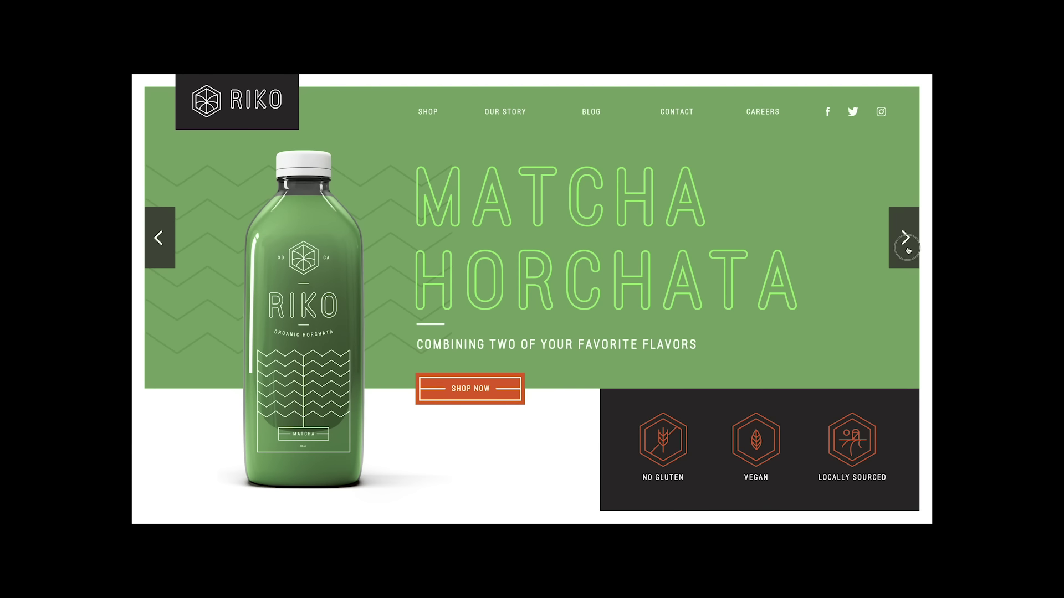
{"action": "left_click", "coordinate": [906, 250]}
{"action": "left_click", "coordinate": [159, 238]}
{"action": "left_click", "coordinate": [905, 240]}
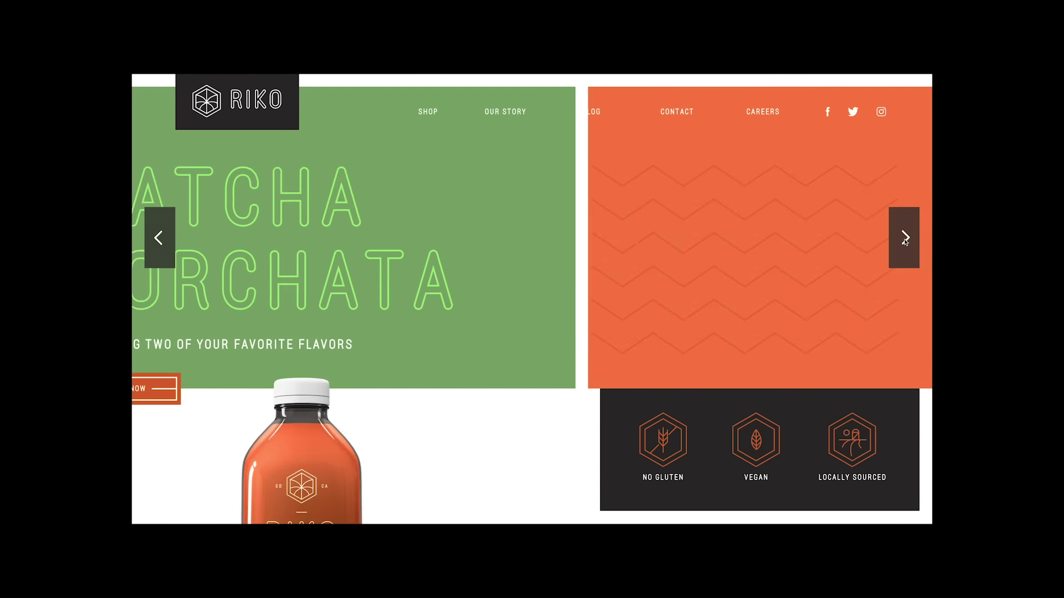
{"action": "left_click", "coordinate": [159, 239]}
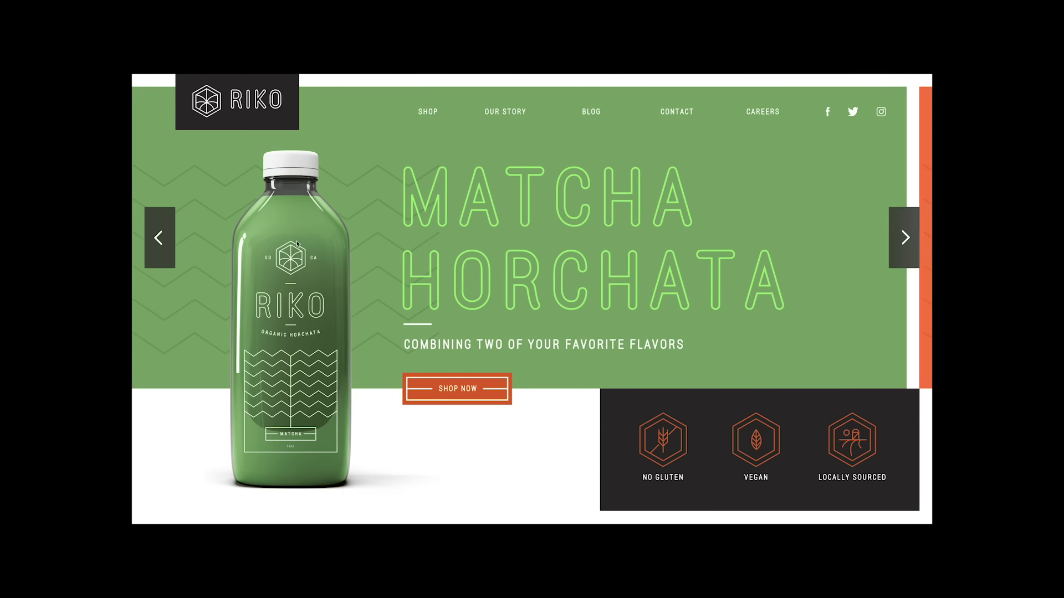
{"action": "left_click", "coordinate": [904, 241]}
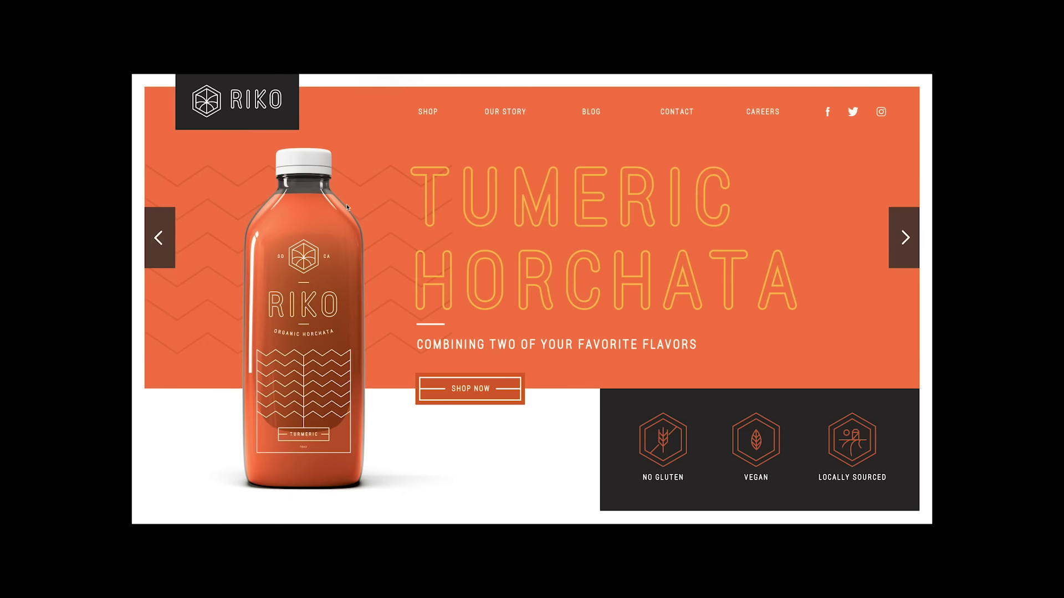
{"action": "left_click", "coordinate": [164, 239]}
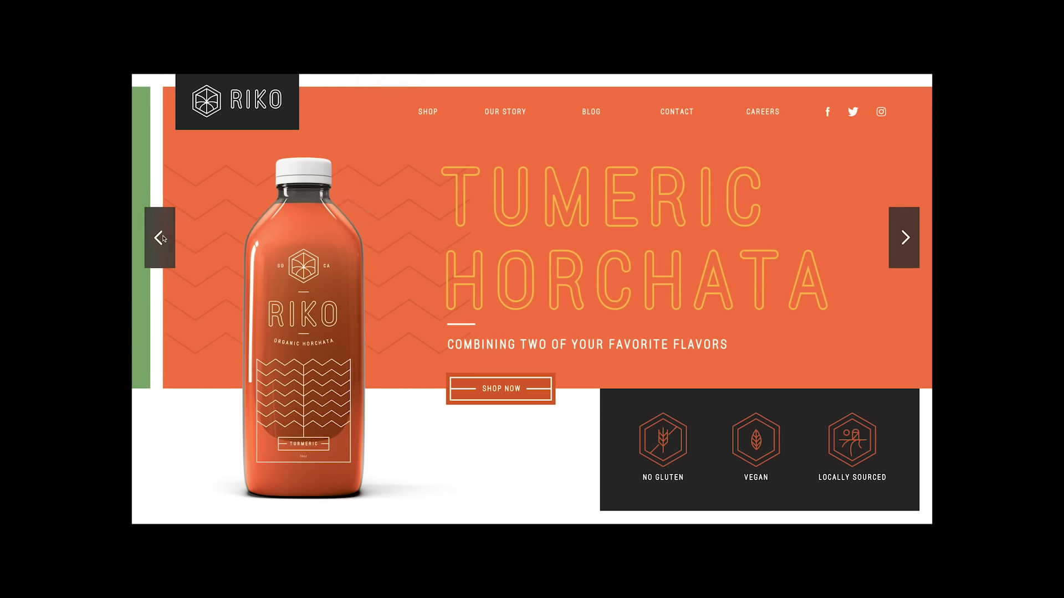
{"action": "left_click", "coordinate": [898, 249]}
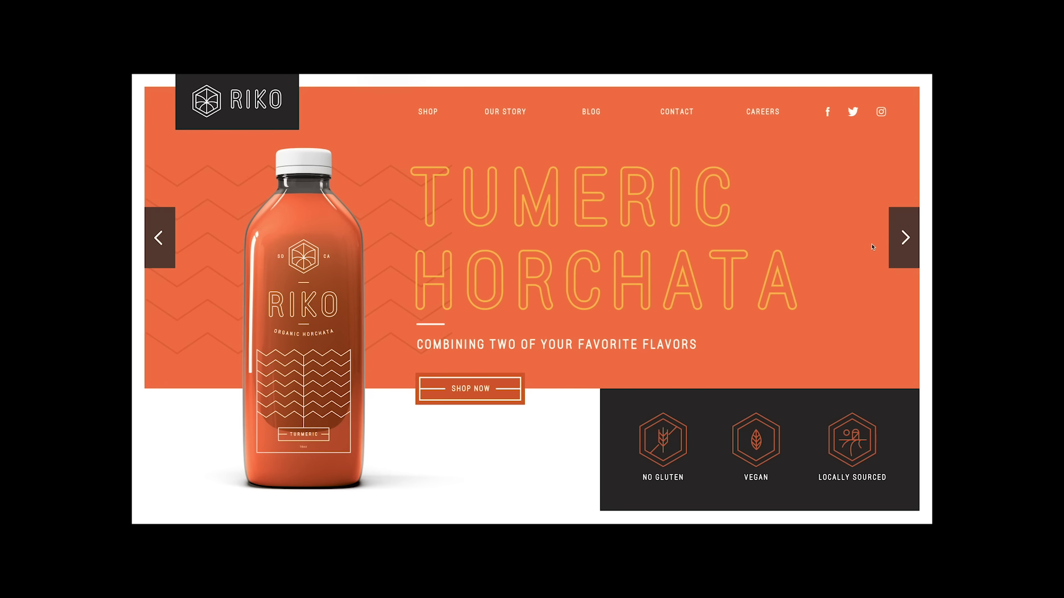
{"action": "left_click", "coordinate": [158, 244]}
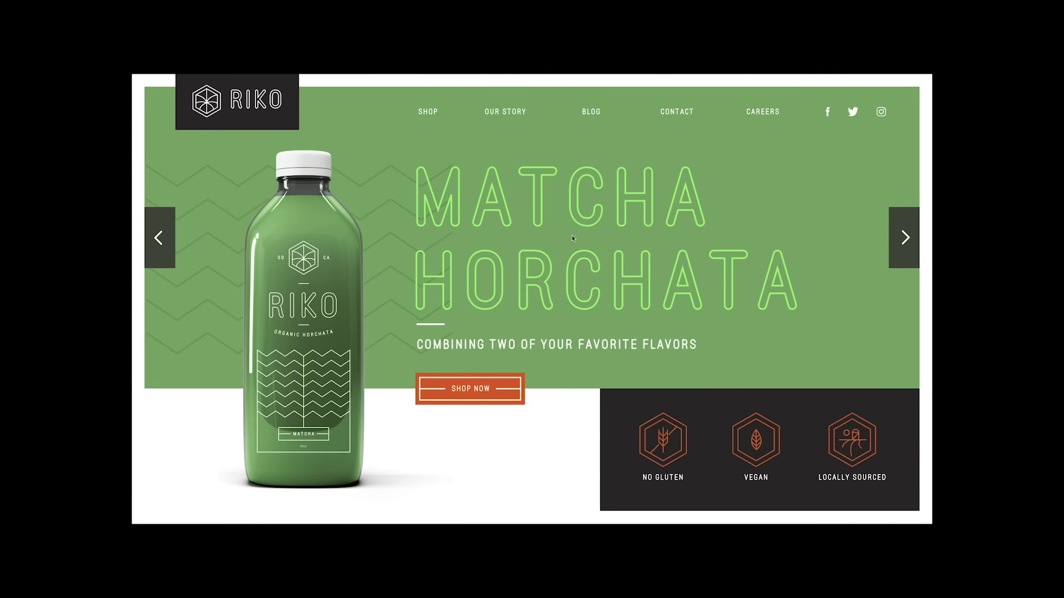
{"action": "left_click", "coordinate": [909, 250]}
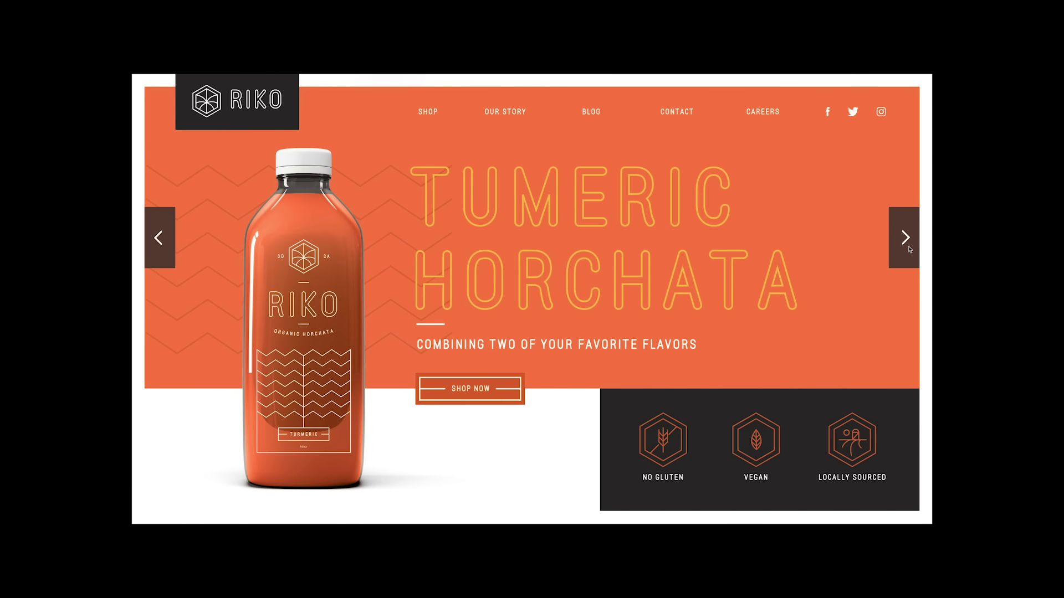
{"action": "left_click", "coordinate": [160, 239]}
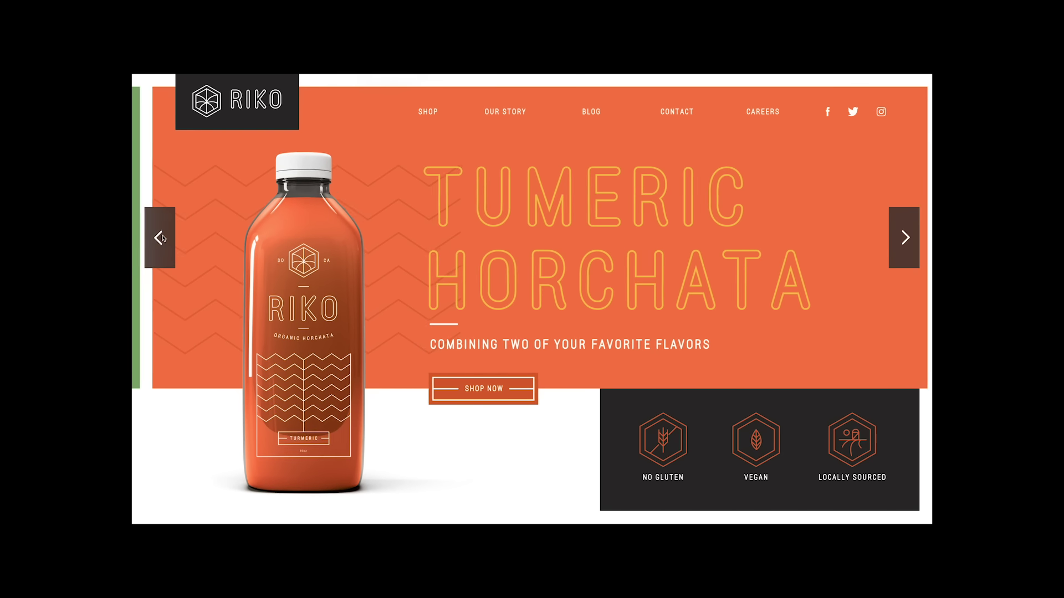
{"action": "left_click", "coordinate": [907, 244]}
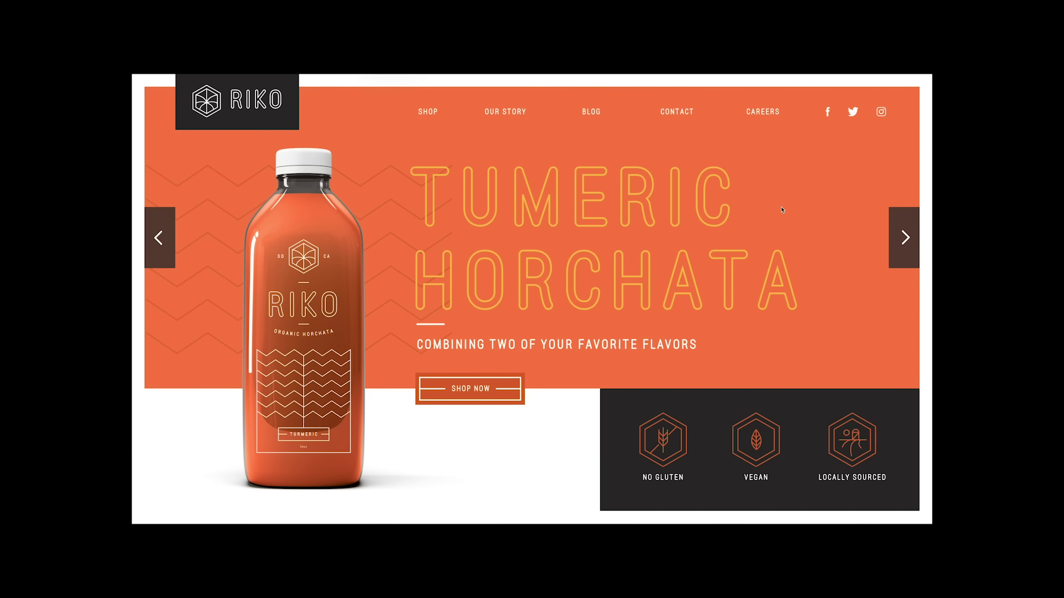
{"action": "left_click", "coordinate": [165, 238]}
{"action": "left_click", "coordinate": [900, 245]}
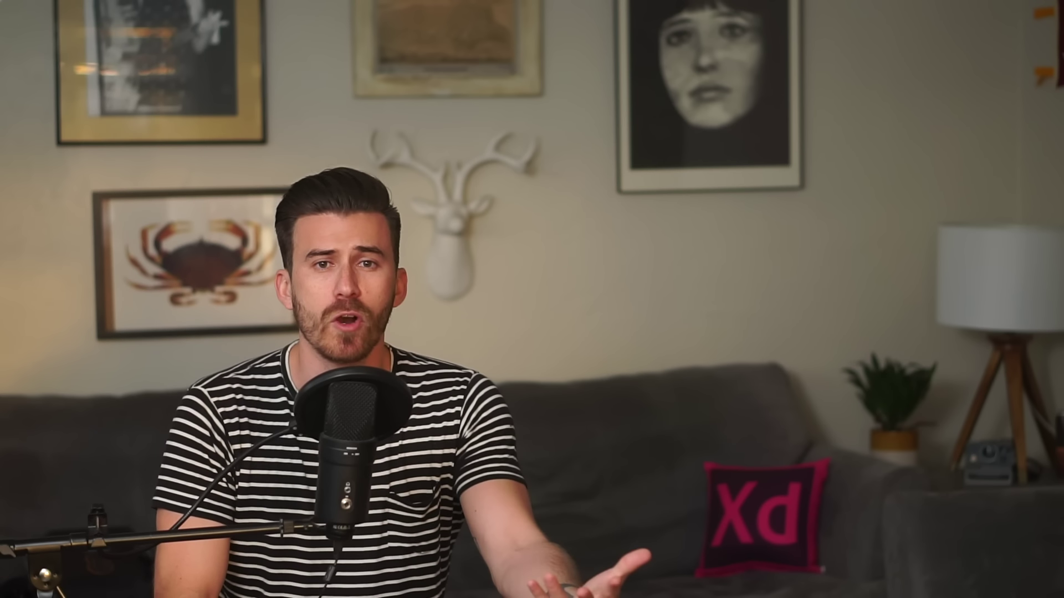